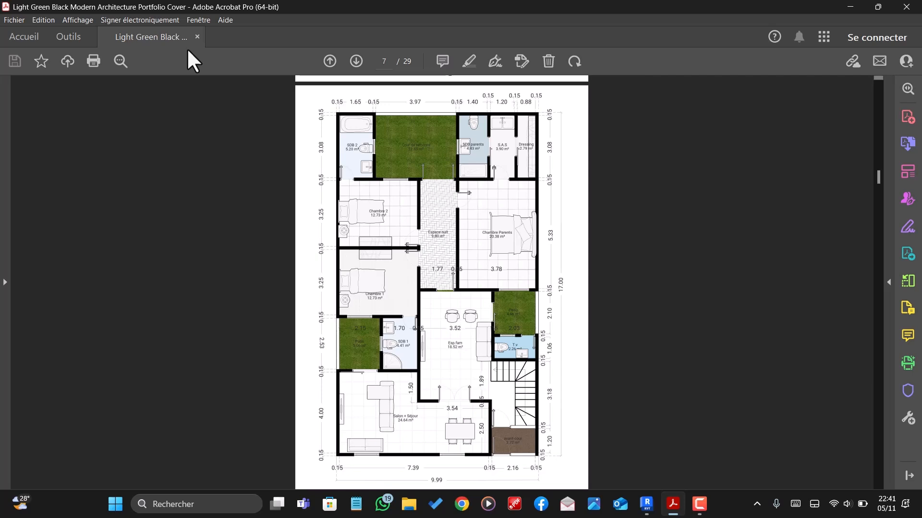
- Look over the dimensioned floor plans on pages 7 and 8 of the reference PDF
scroll(417, 222, down, 2)
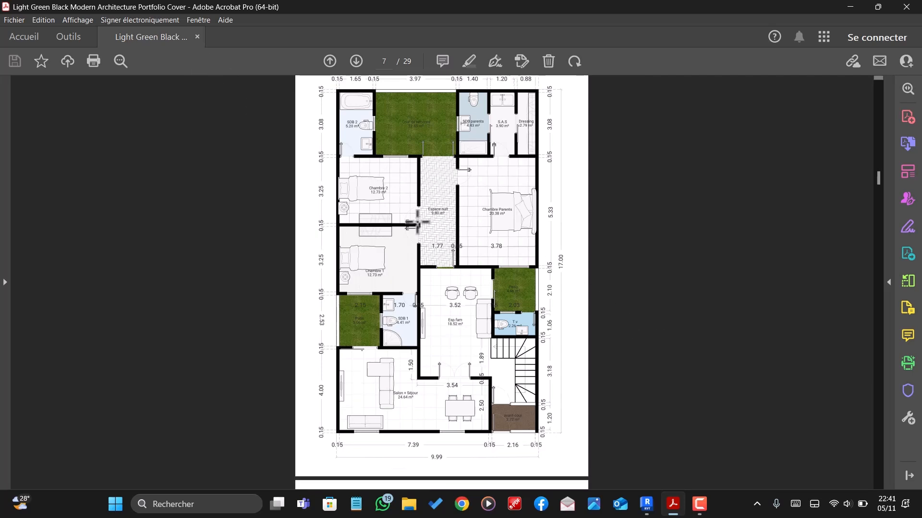
scroll(418, 222, down, 20)
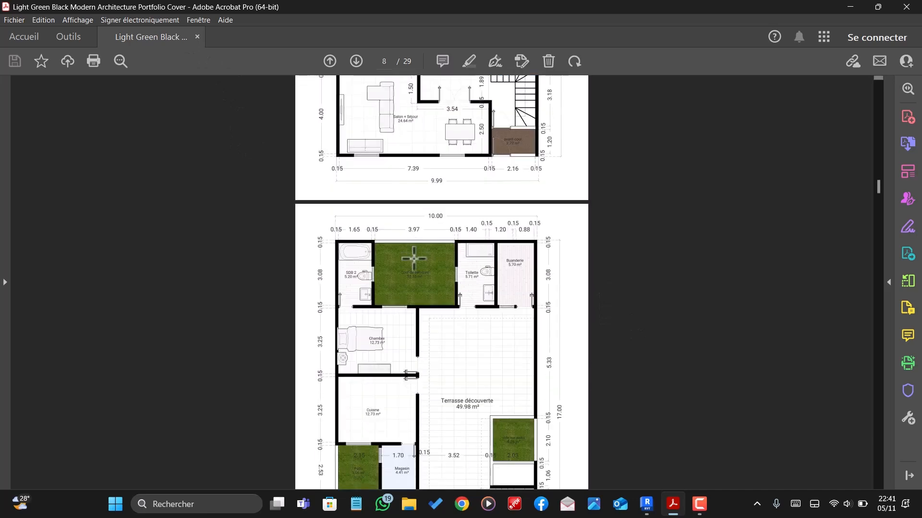
scroll(413, 273, up, 15)
scroll(413, 261, up, 4)
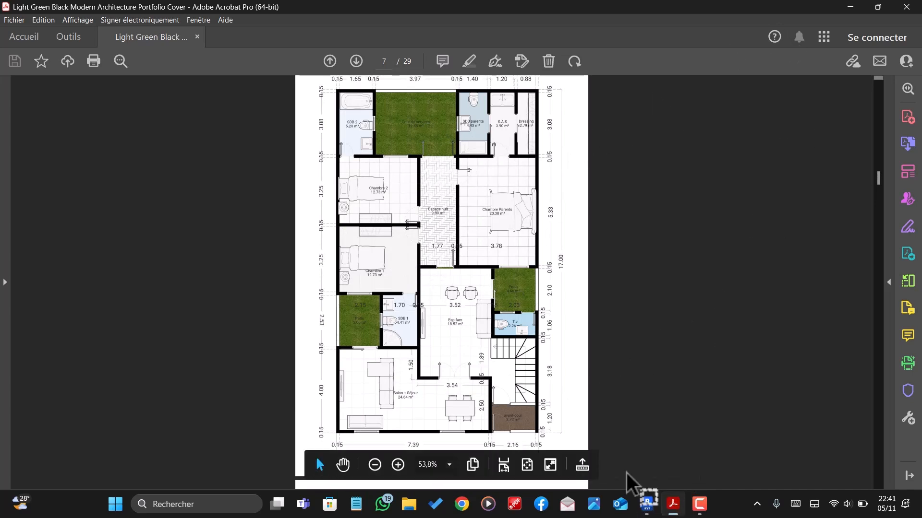
- Switch to Revit and create a new project from the architectural template (Gabarit architectural)
mouse_move(657, 508)
click(649, 454)
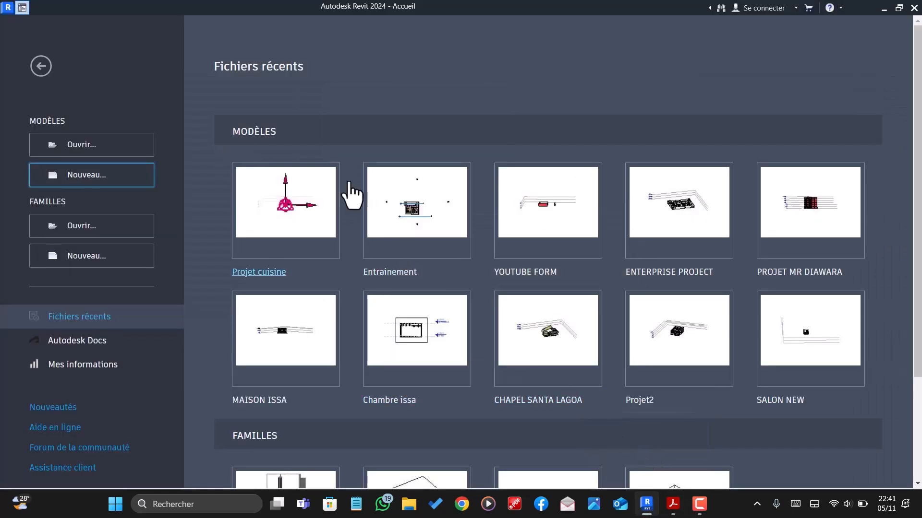
click(94, 188)
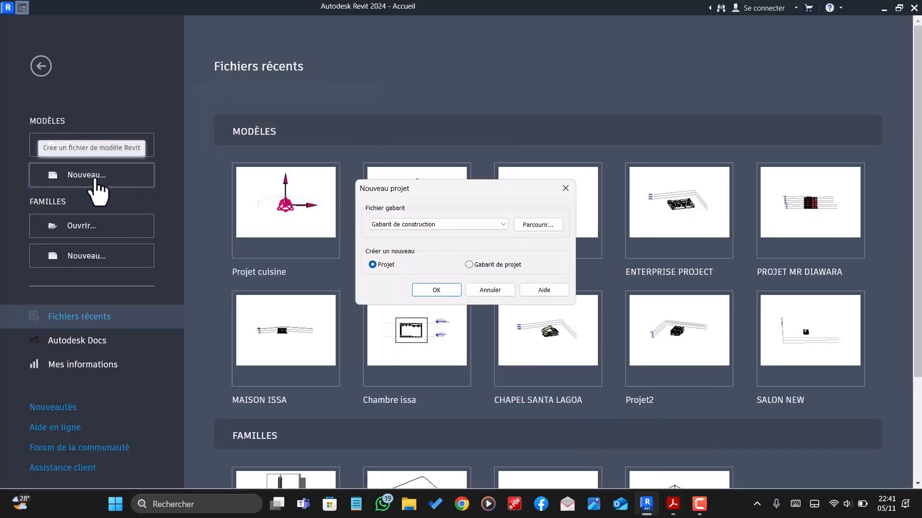
click(417, 223)
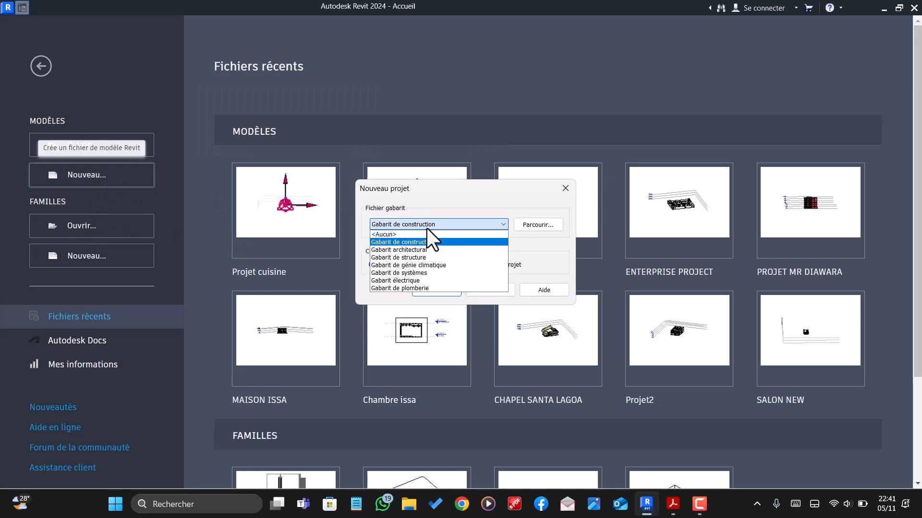
click(394, 250)
click(432, 291)
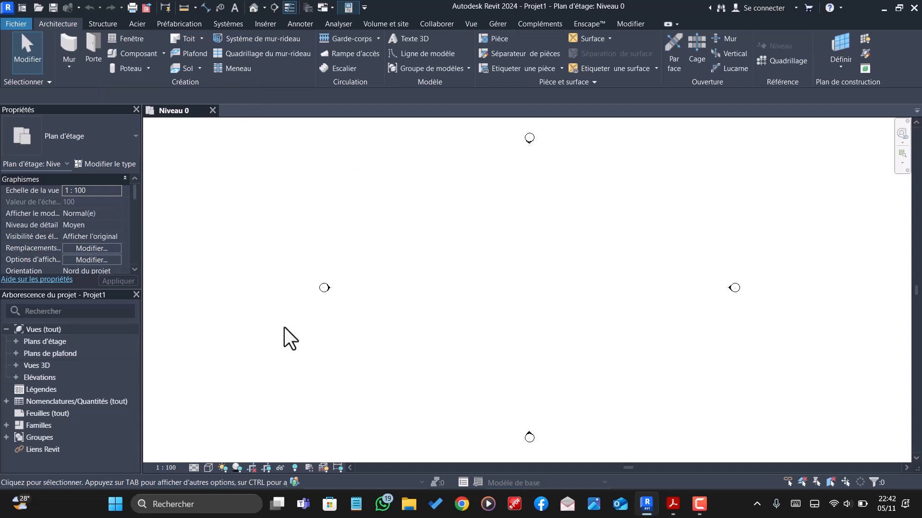
- Check the project units for common quantities such as length and surface
key(u)
key(n)
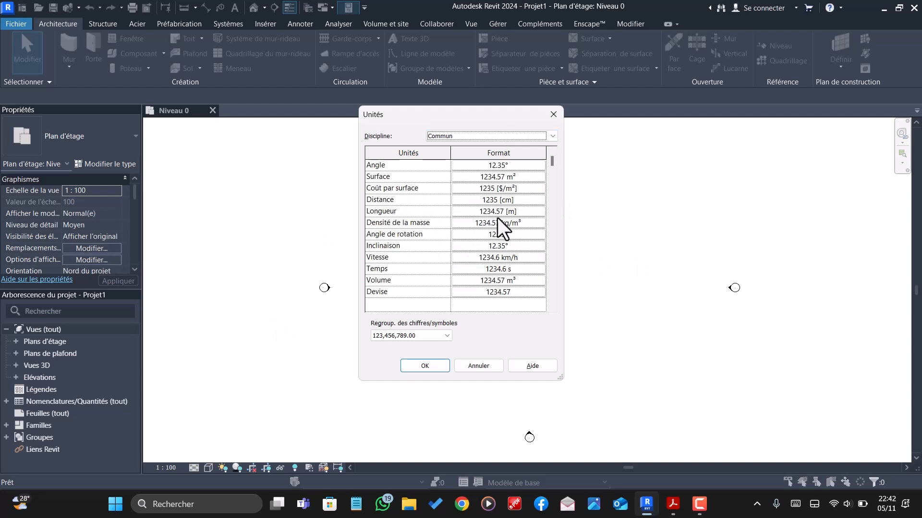
click(427, 368)
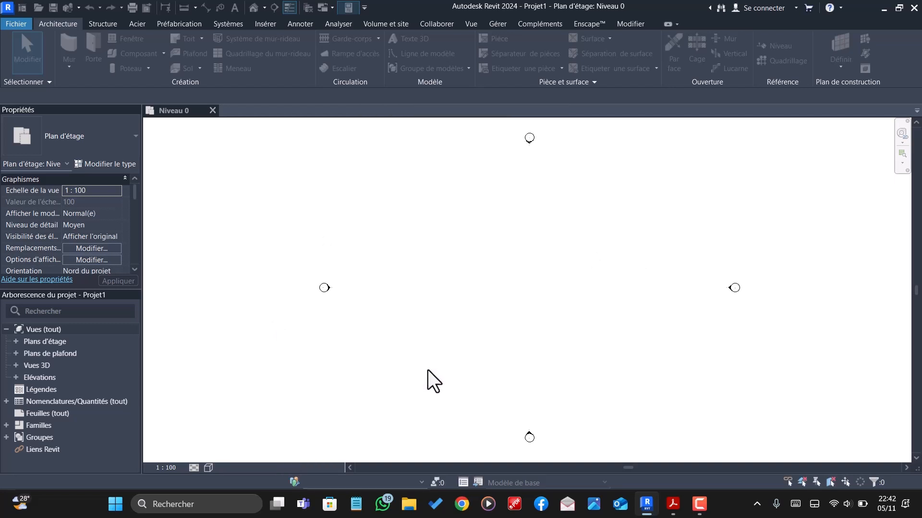
- Open the Elévation Est view and rename level Niveau 0 as 01 RDC
click(15, 377)
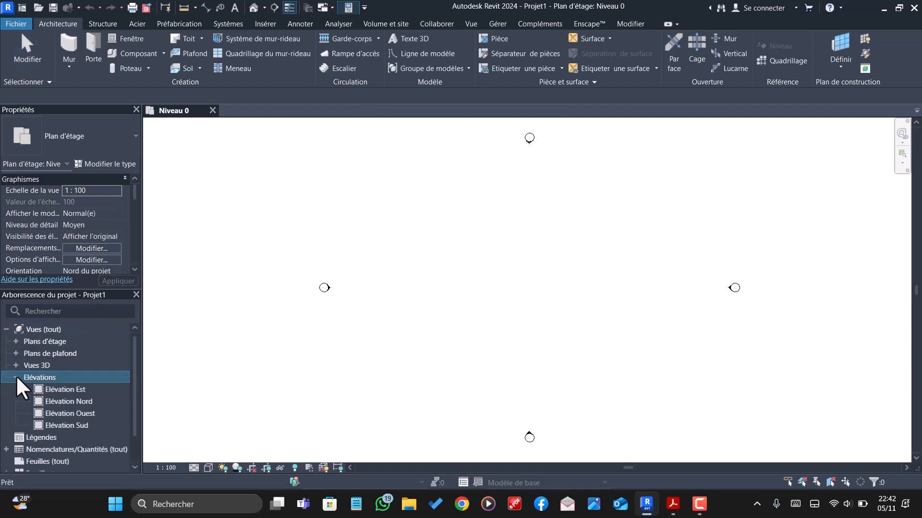
double_click(71, 391)
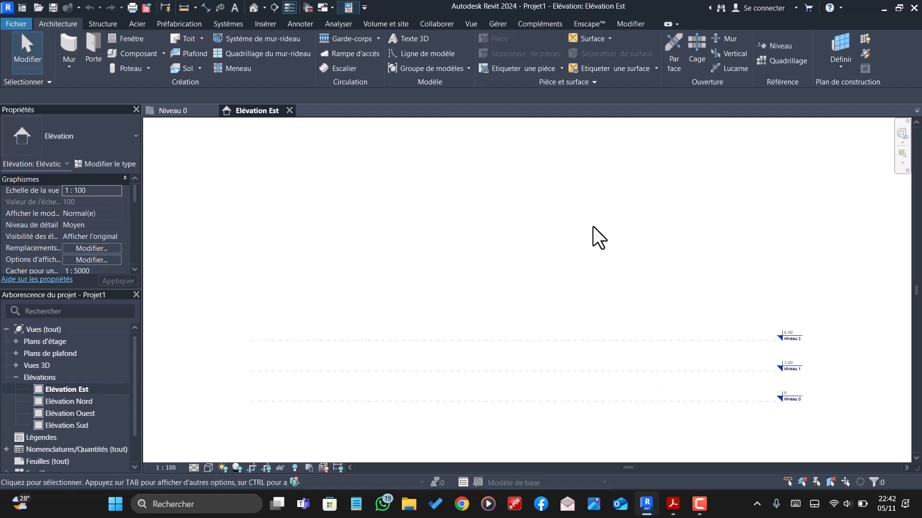
scroll(716, 312, up, 5)
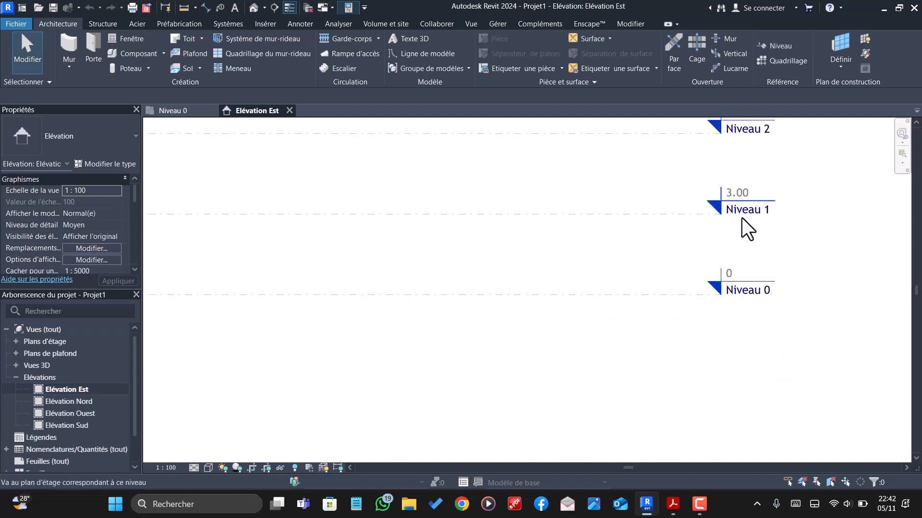
scroll(691, 228, down, 2)
scroll(744, 269, up, 1)
scroll(739, 279, up, 2)
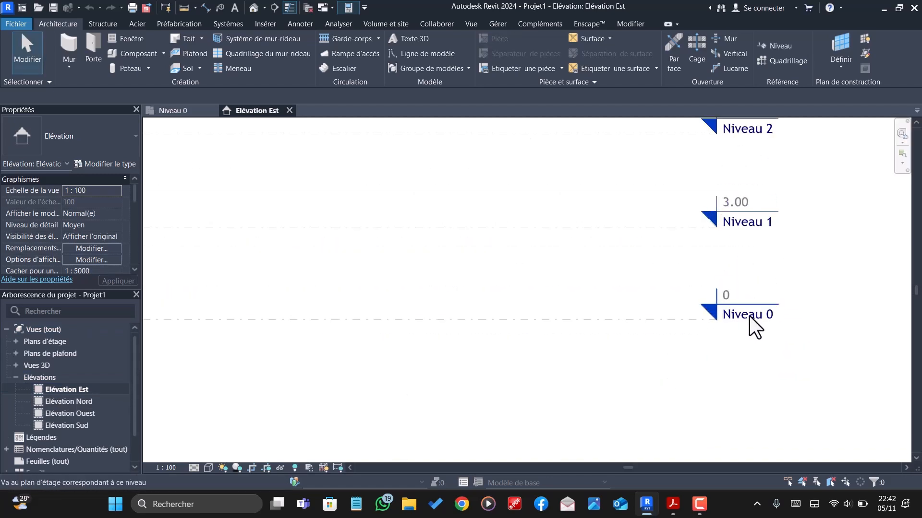
click(745, 317)
double_click(746, 315)
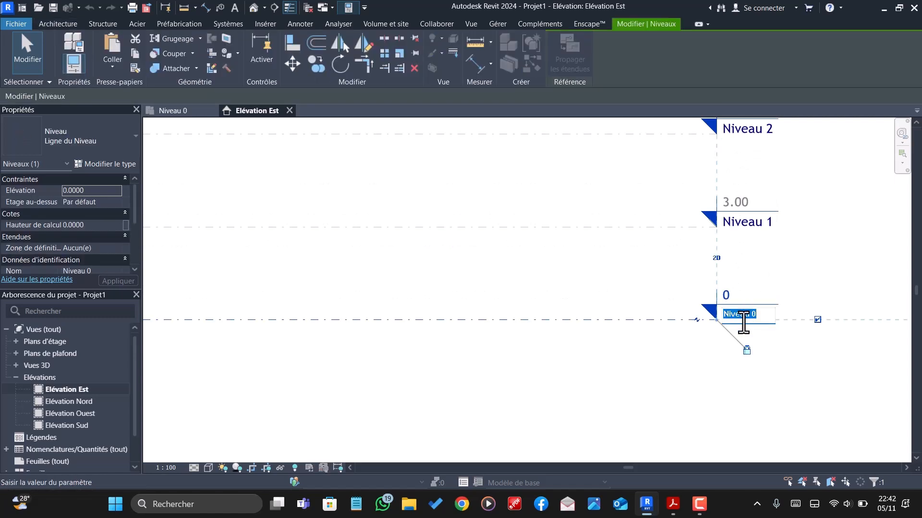
text(01 RDC)
key(Return)
- Rename level Niveau 1 as 02 ETAGE in the east elevation
click(751, 225)
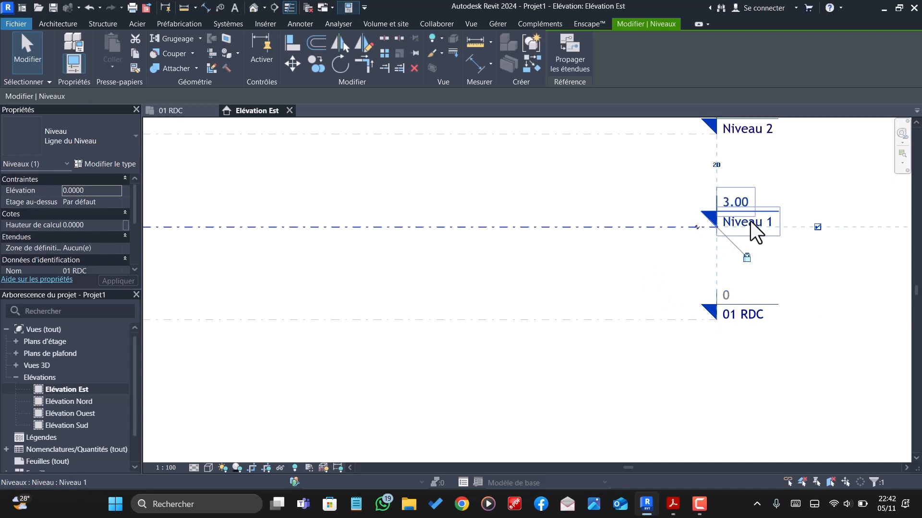
click(750, 223)
text(02)
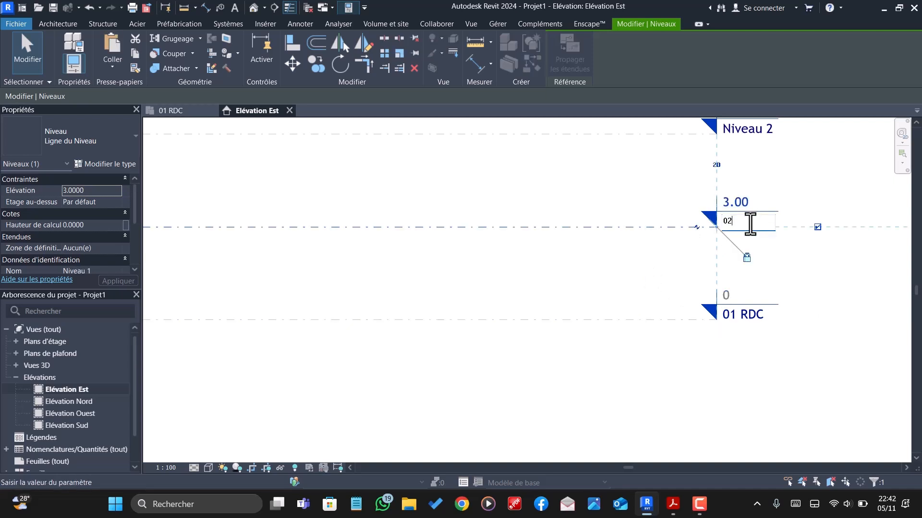
text( ETAGE)
key(Return)
- Rename level Niveau 2 as 03 TERRASSE in the east elevation
ctrl+scroll(838, 232, up, 2)
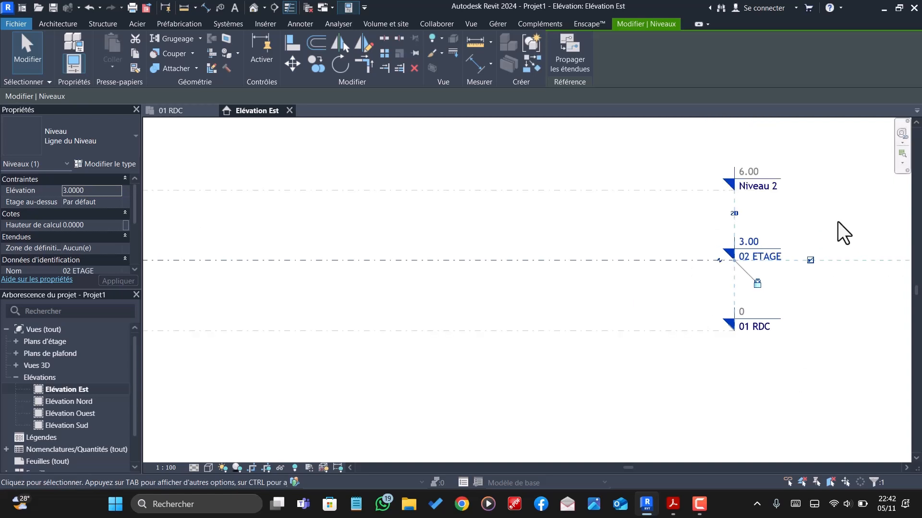
double_click(748, 192)
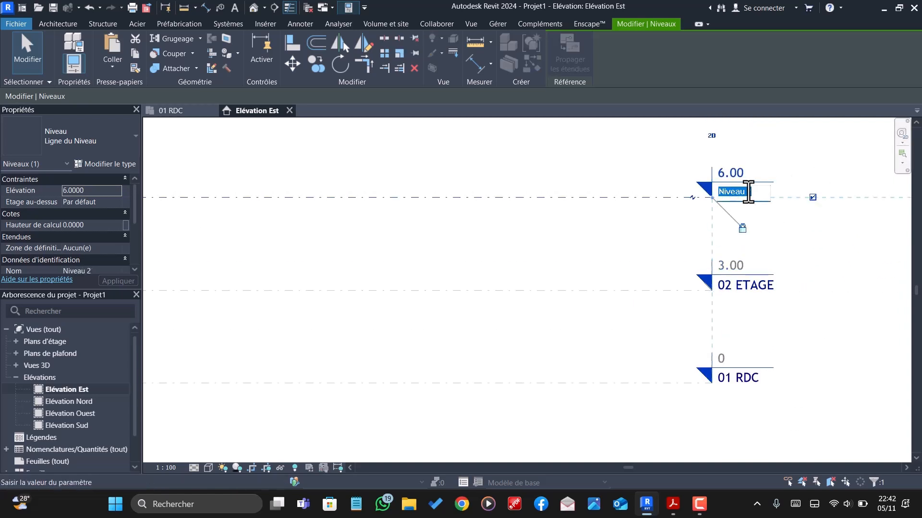
text(03 TERRASSE)
key(Return)
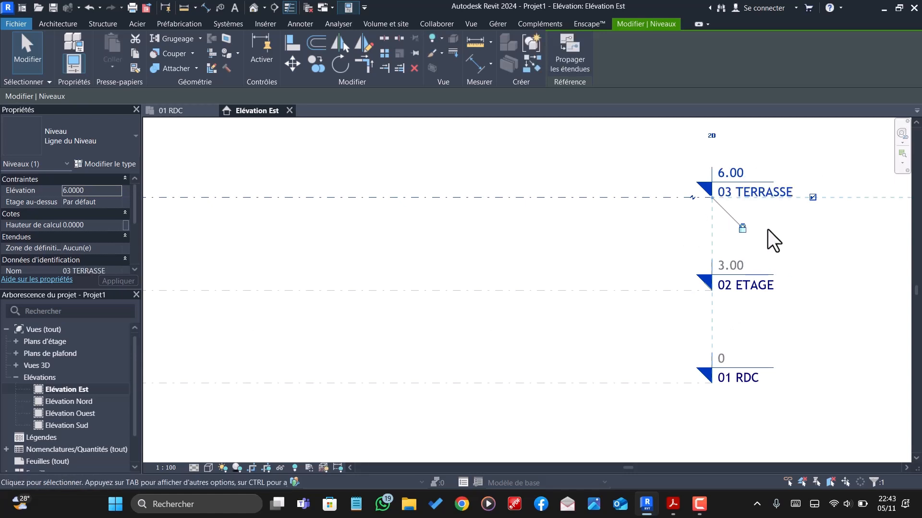
- Set the elevation of level 02 ETAGE to 3.20 m
scroll(741, 284, up, 1)
scroll(741, 288, down, 3)
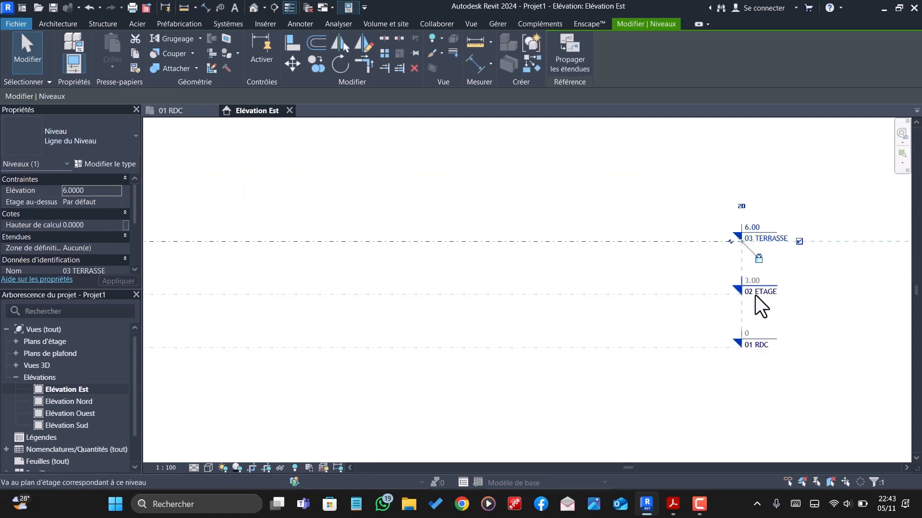
scroll(757, 292, up, 1)
scroll(750, 282, up, 1)
click(753, 282)
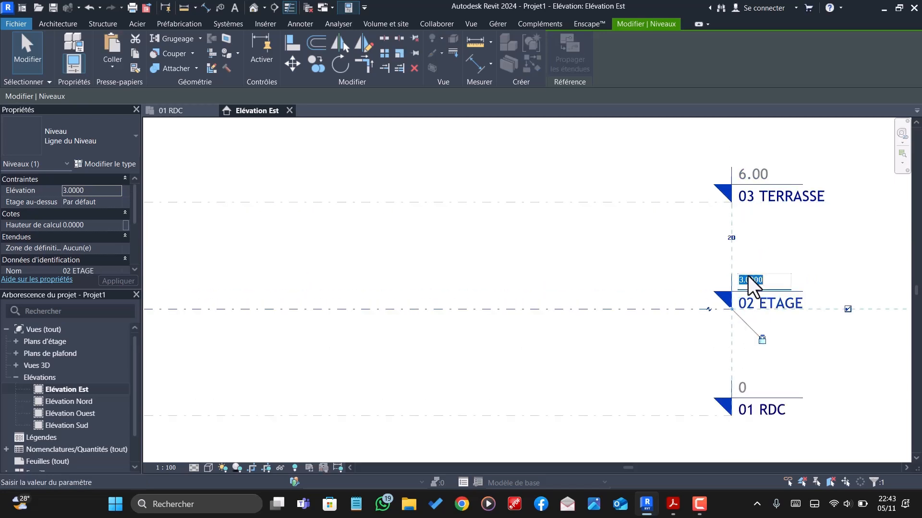
click(757, 280)
text(3.)
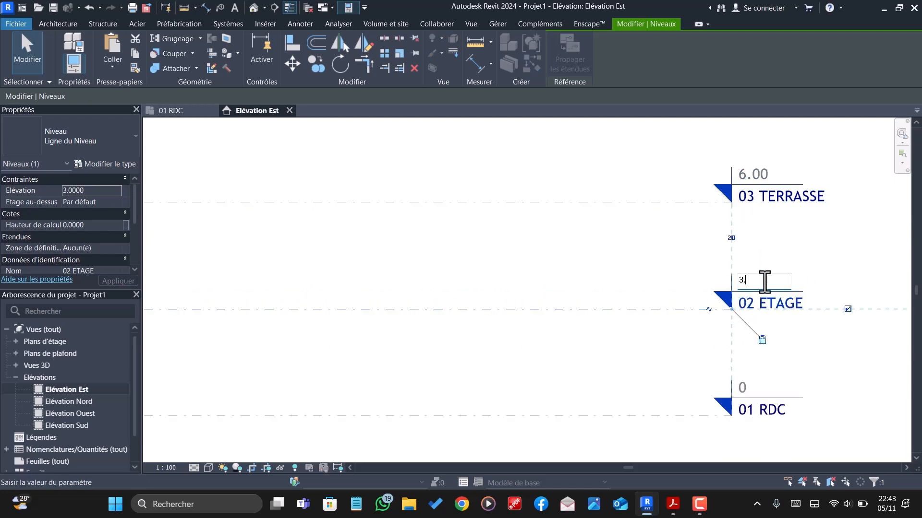
- Set the elevation of level 03 TERRASSE to 6.40 m and deselect the level
click(755, 176)
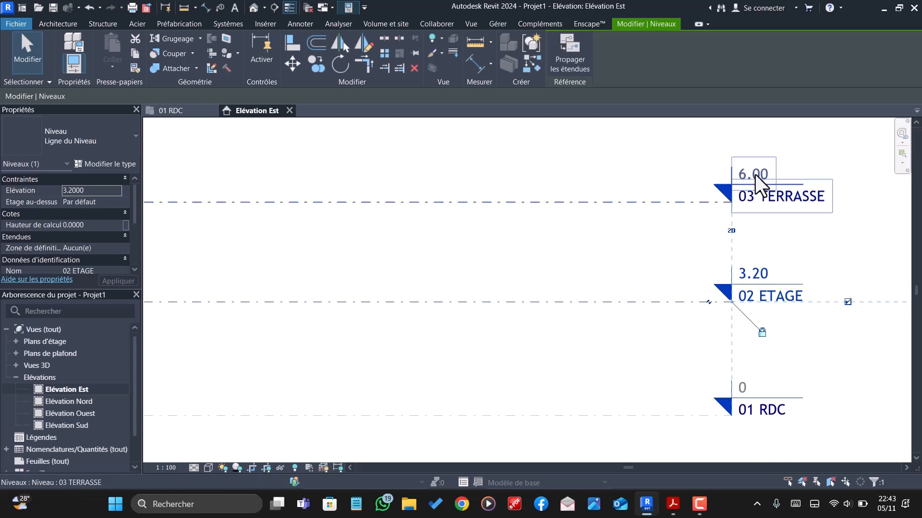
click(755, 174)
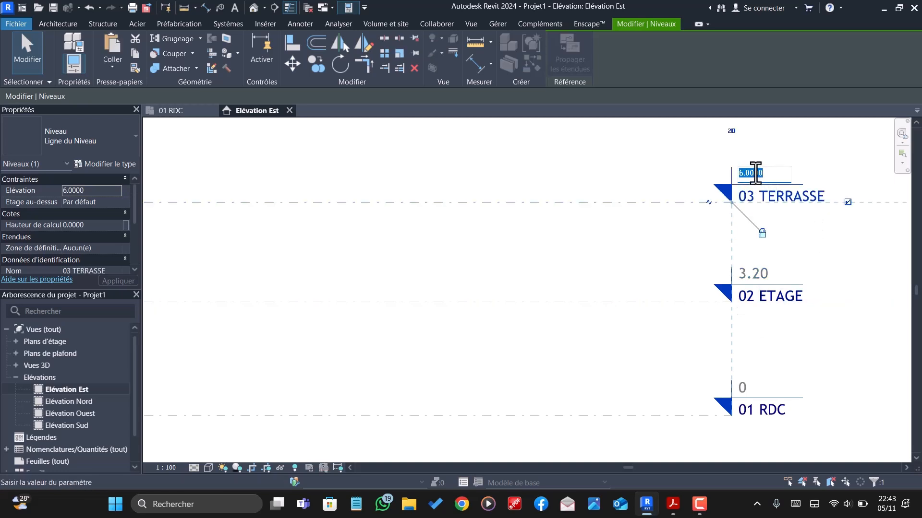
text(4)
text(0)
key(Return)
key(Escape)
scroll(741, 319, down, 2)
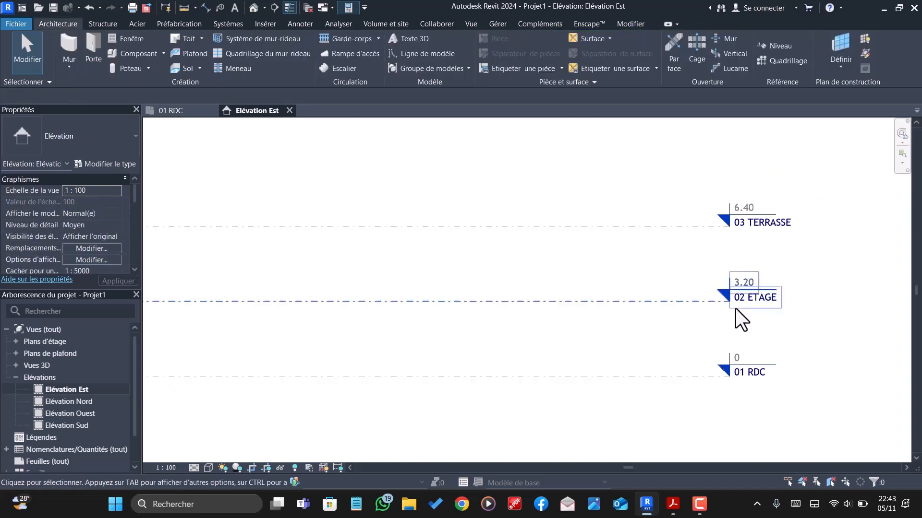
scroll(818, 335, down, 3)
scroll(819, 329, up, 2)
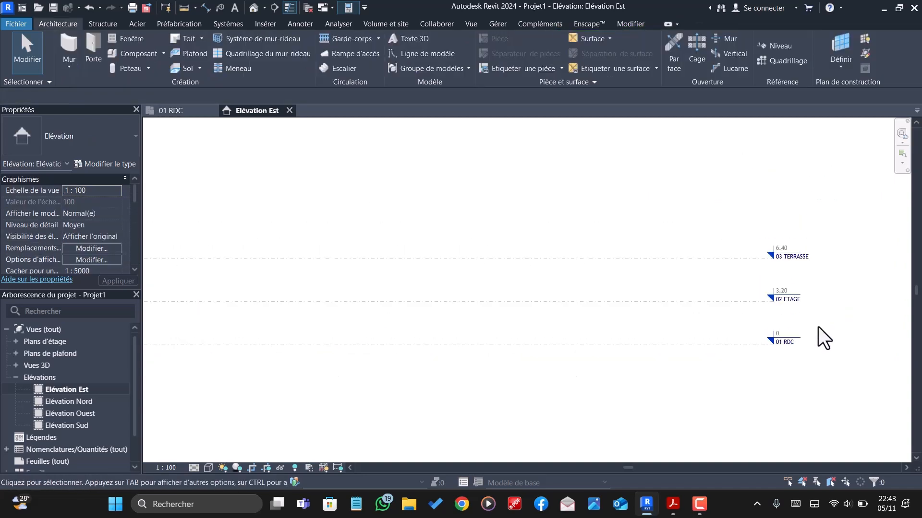
scroll(787, 330, down, 1)
- Collapse the elevations in the project tree and open the 01 RDC floor plan
click(17, 378)
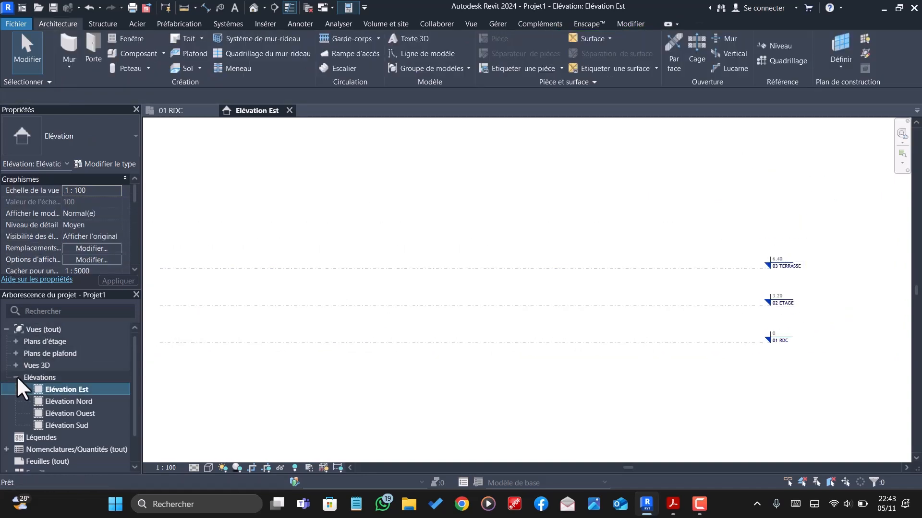
click(17, 378)
click(16, 341)
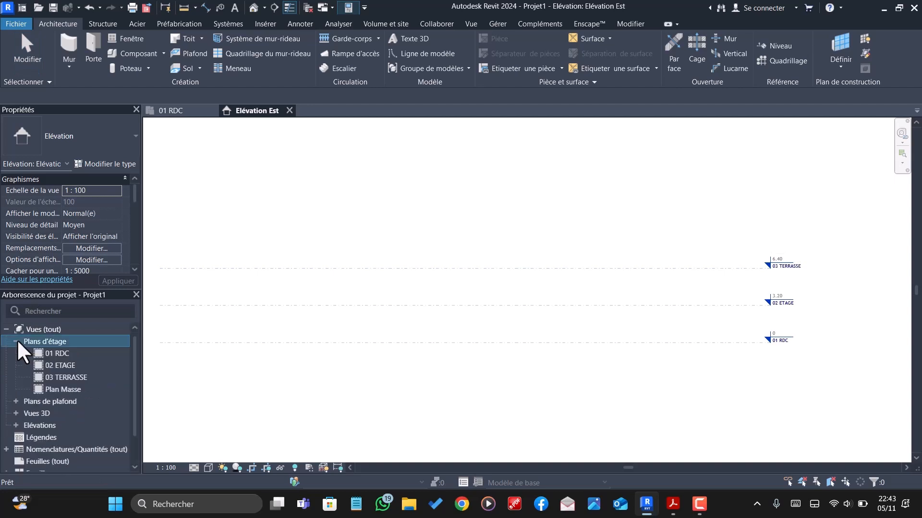
double_click(50, 353)
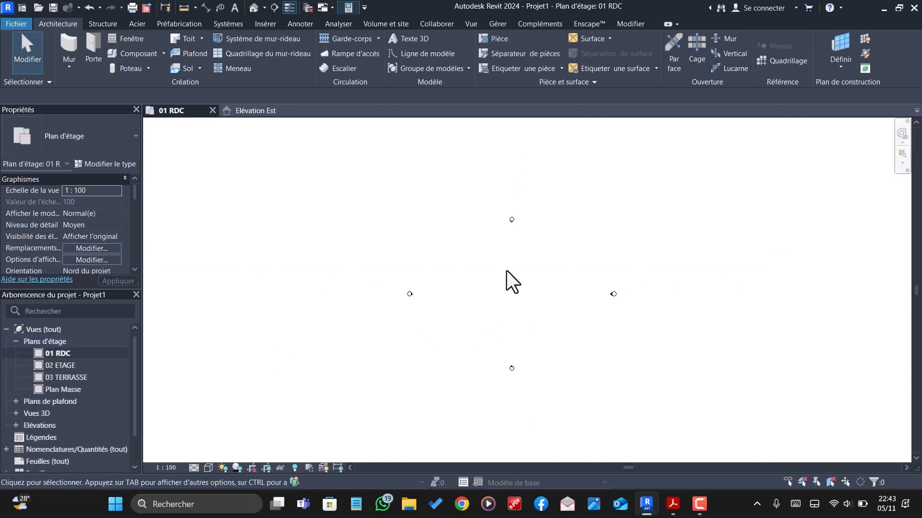
- Start the Wall command and duplicate the Générique - Ext. 200 mm wall type as MUR DE 18
scroll(513, 283, up, 1)
click(70, 45)
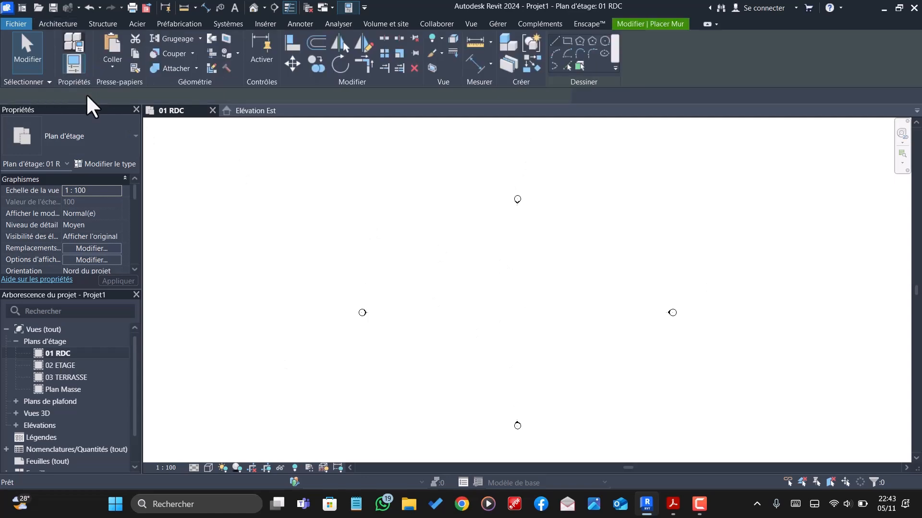
click(115, 165)
click(763, 133)
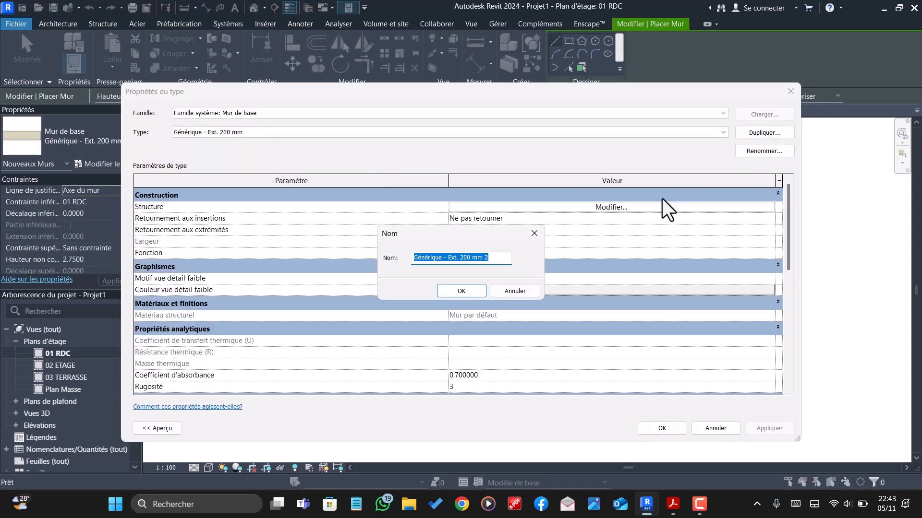
text(MUR DE 18)
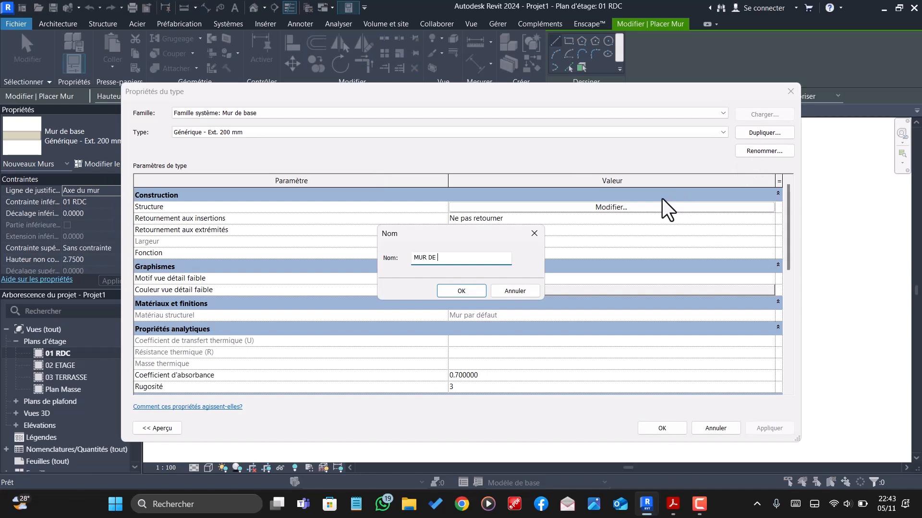
click(461, 291)
- Edit the structure of MUR DE 18 and set its Porteur/Ossature layer thickness to 0.15 m
click(582, 210)
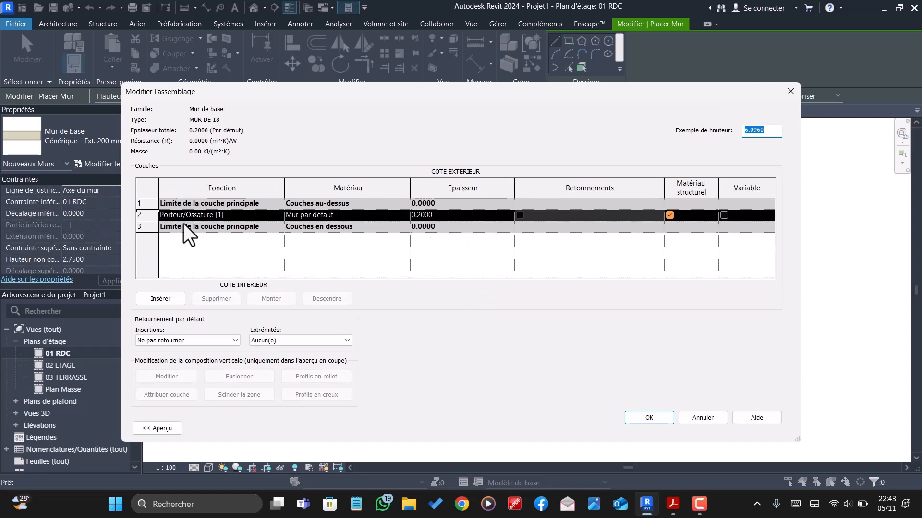
click(437, 216)
key(BackSpace)
key(BackSpace)
key(BackSpace)
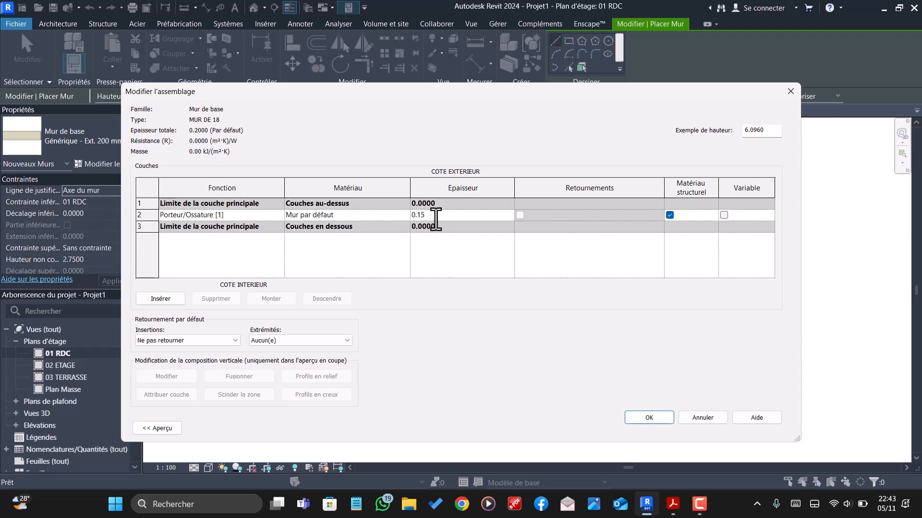
- Insert four new layers above the 0.15 m core layer in the MUR DE 18 assembly
click(162, 299)
click(161, 299)
click(161, 299)
click(162, 299)
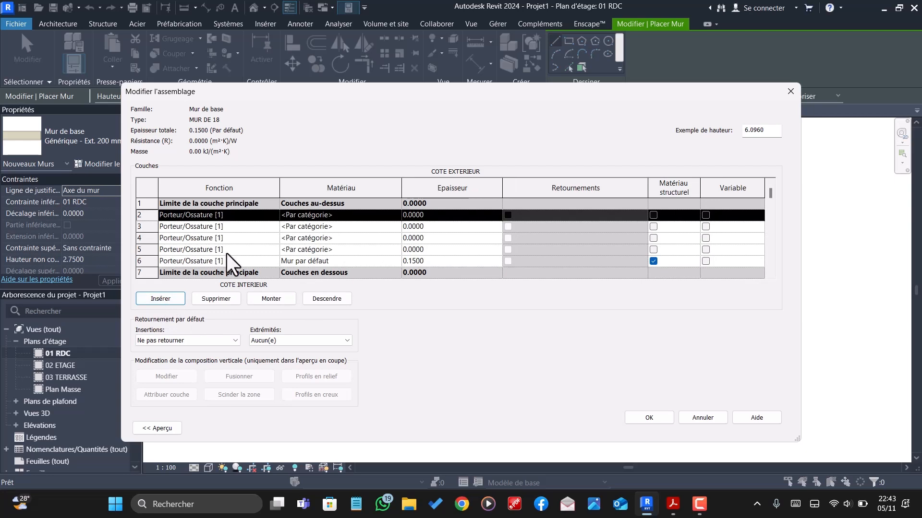
- Move the 0.15 m Mur par défaut layer up two positions, placing it between the four inserted layers
click(235, 262)
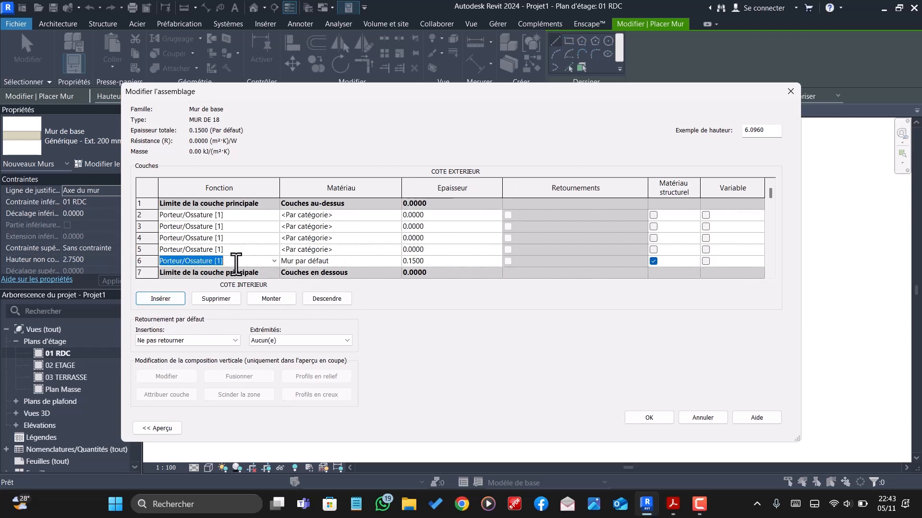
click(270, 307)
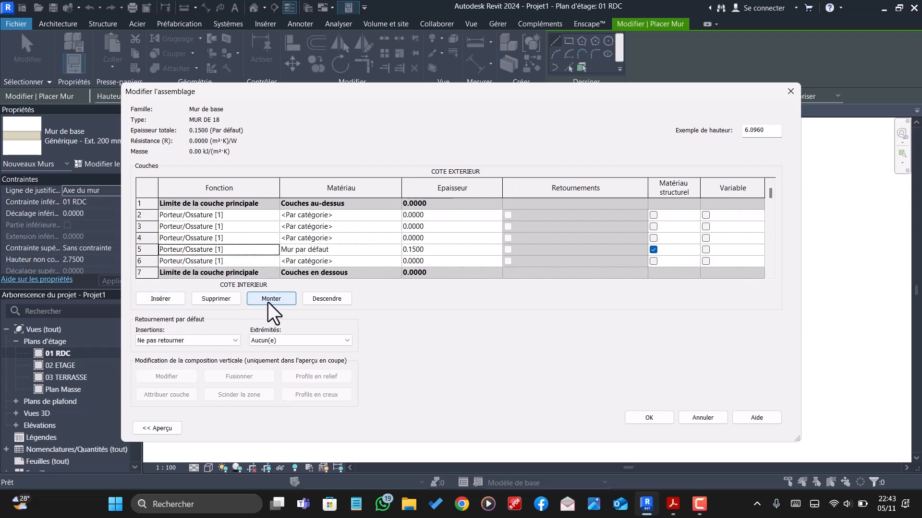
click(270, 307)
- Move the two blank layers on the exterior side above the Couches au-dessus core boundary
click(222, 215)
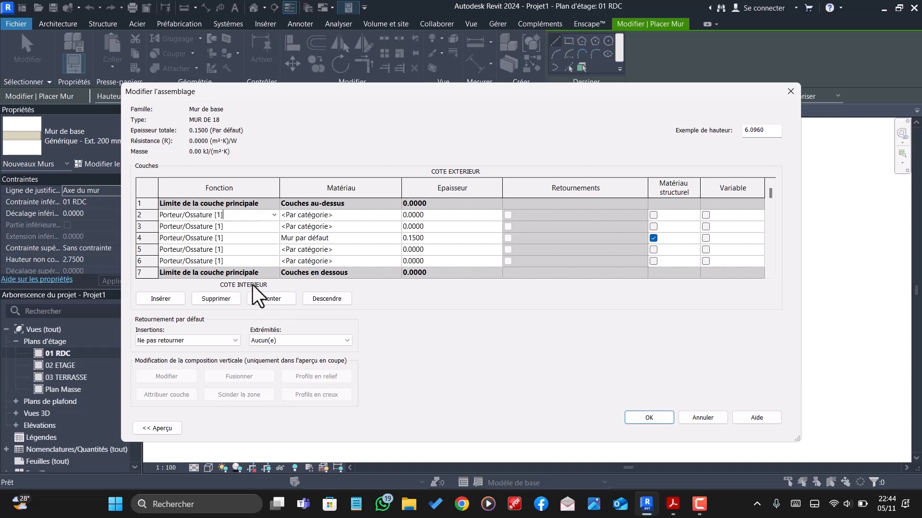
click(261, 298)
click(245, 227)
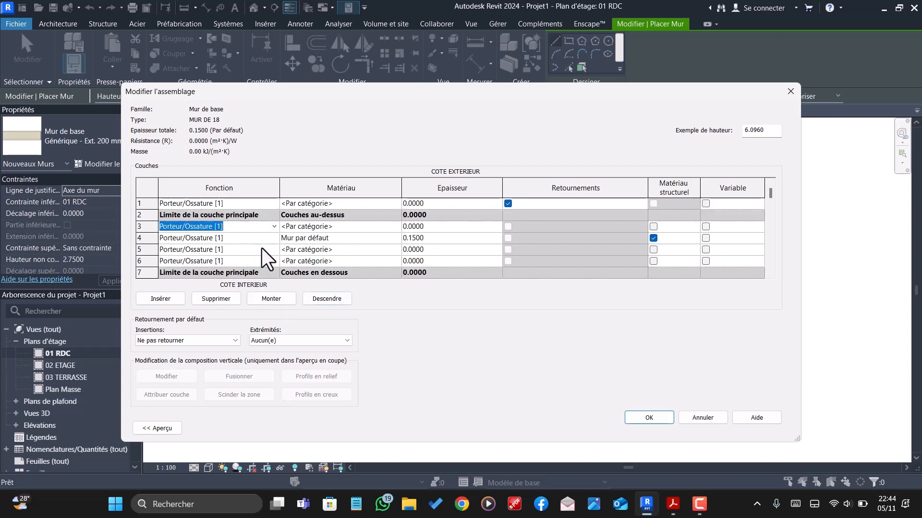
click(267, 298)
- Move the two blank layers on the interior side below the Couches en dessous core boundary
click(245, 250)
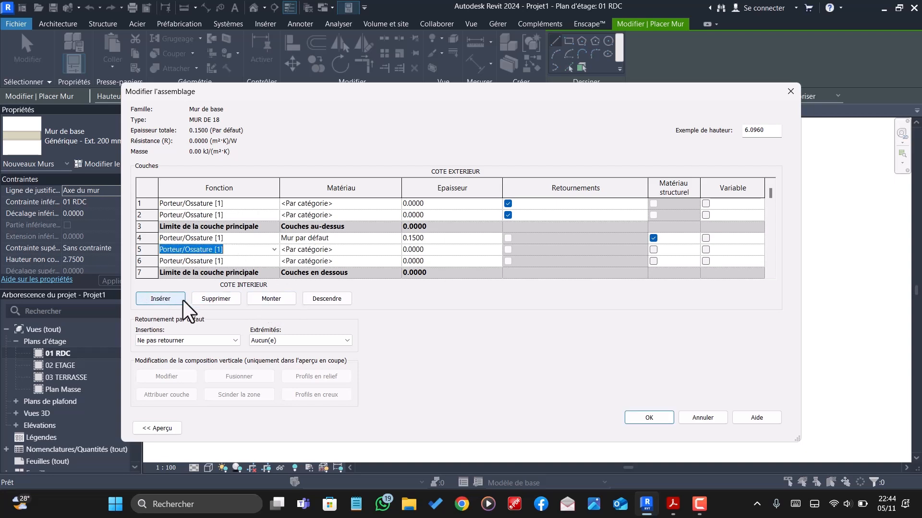
click(322, 299)
click(323, 299)
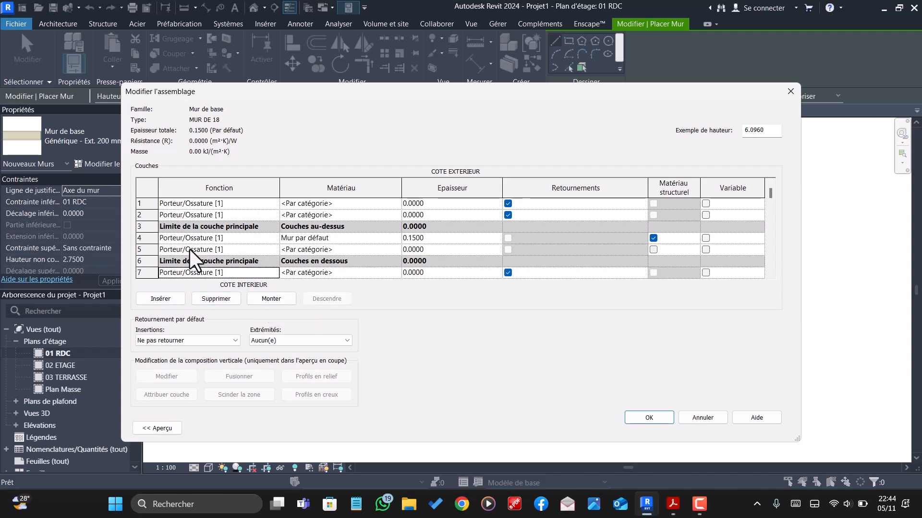
click(240, 251)
click(326, 298)
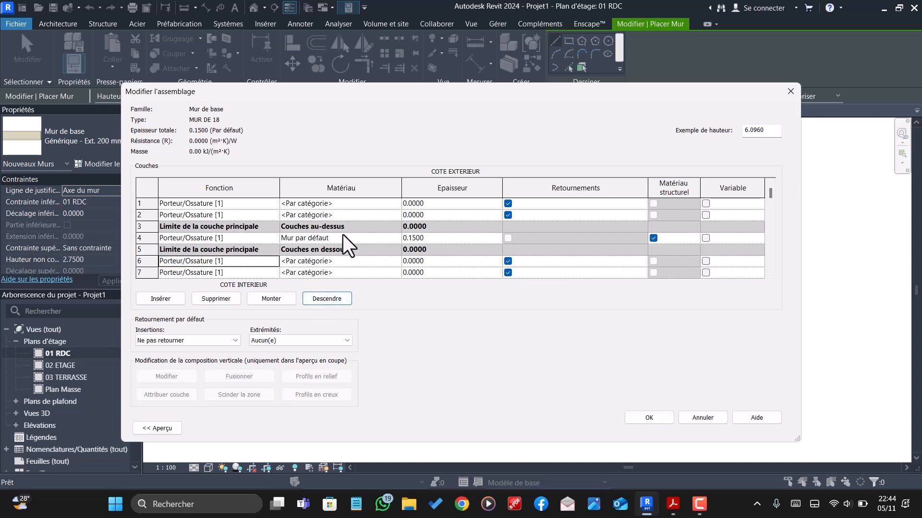
scroll(477, 253, down, 2)
scroll(460, 247, up, 2)
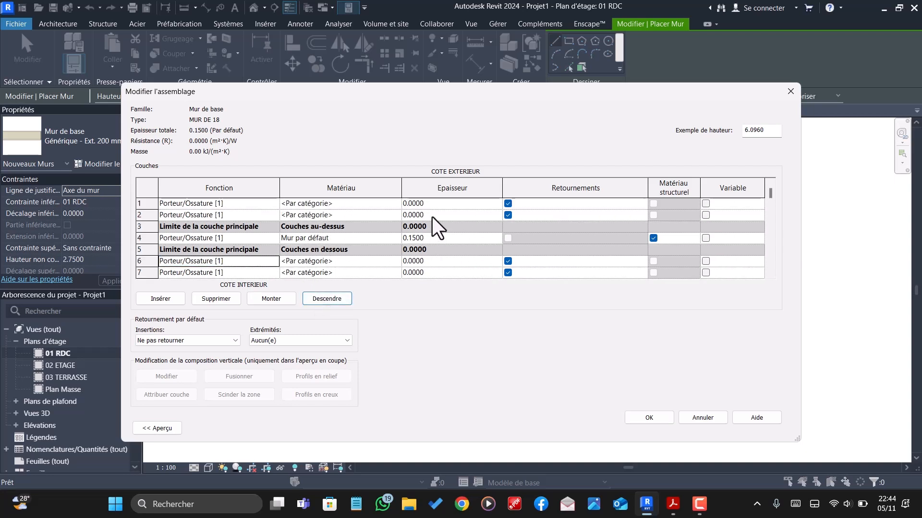
- Set the thickness of the two layers directly outside the core boundaries, rows 2 and 6, to 0.014 m
click(431, 216)
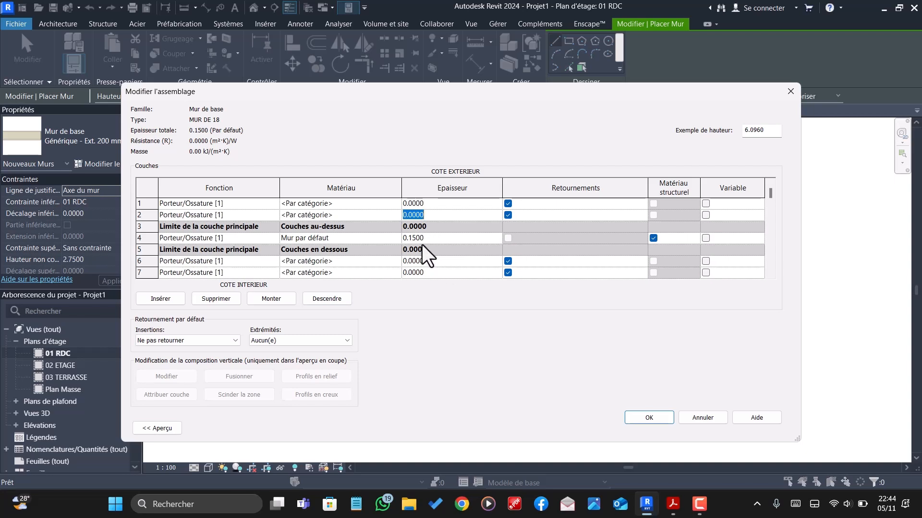
text(0.0)
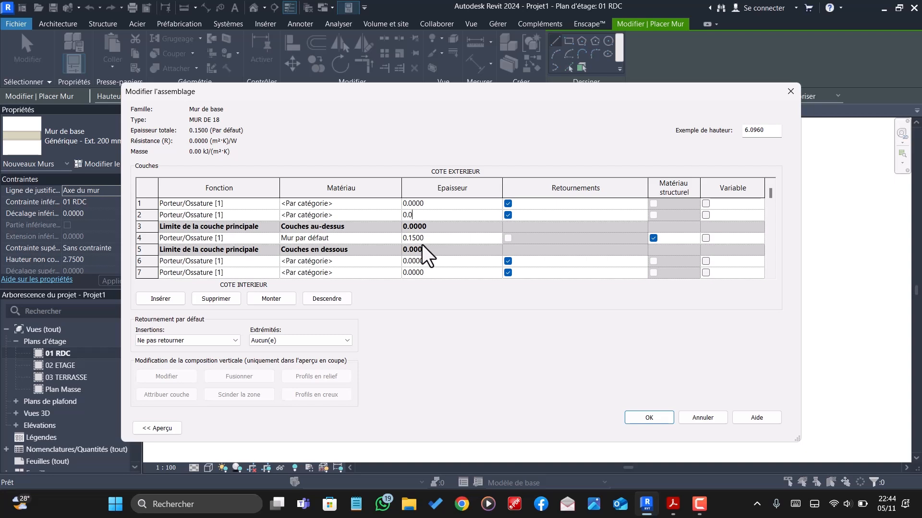
text(14)
click(431, 261)
text(0.014)
click(439, 240)
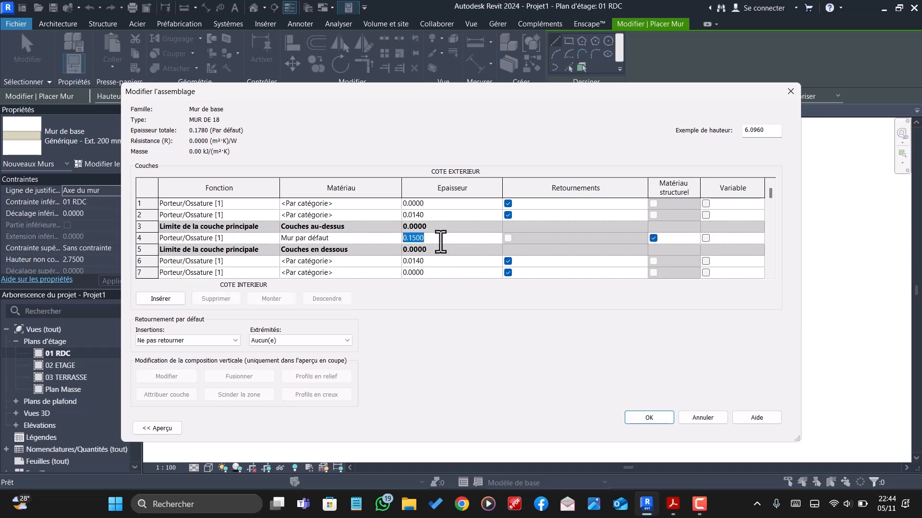
- Set the thickness of the outermost layers on both faces, rows 1 and 7, to 0.001 m
click(435, 204)
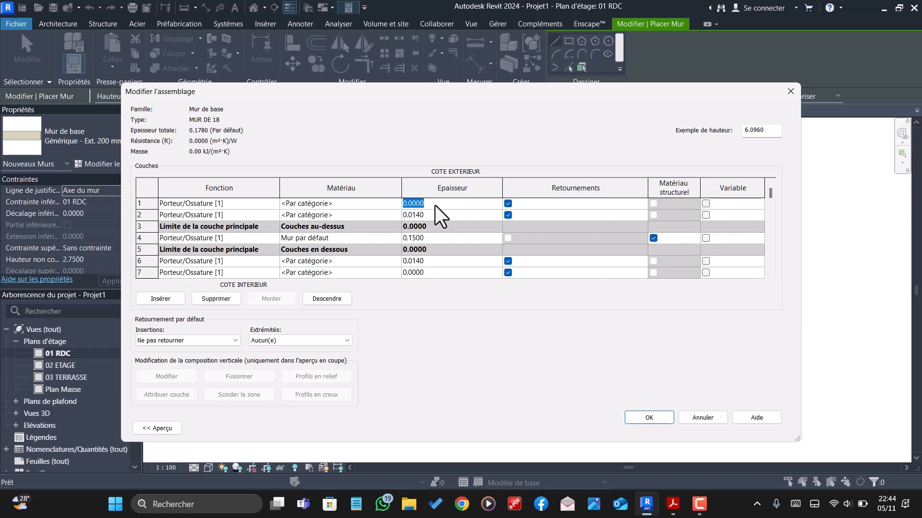
text(0.)
click(446, 264)
click(428, 203)
key(BackSpace)
key(BackSpace)
key(BackSpace)
text(01)
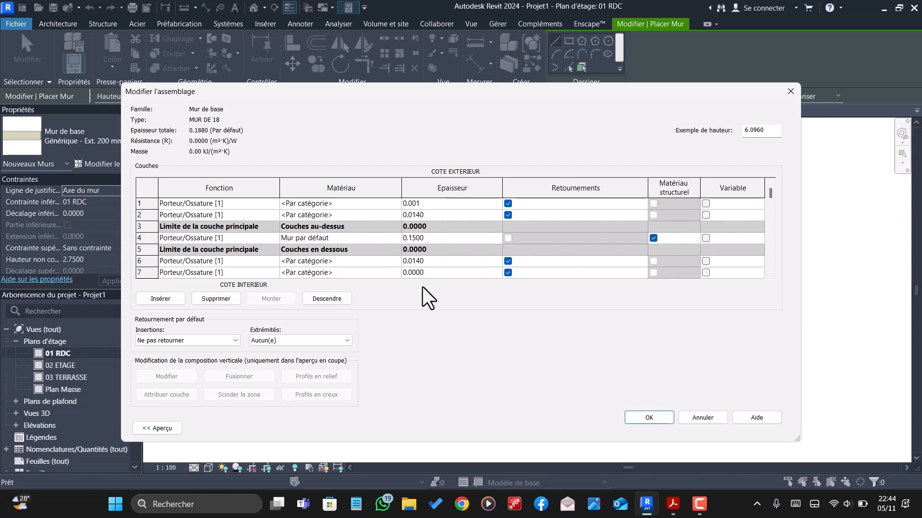
click(429, 273)
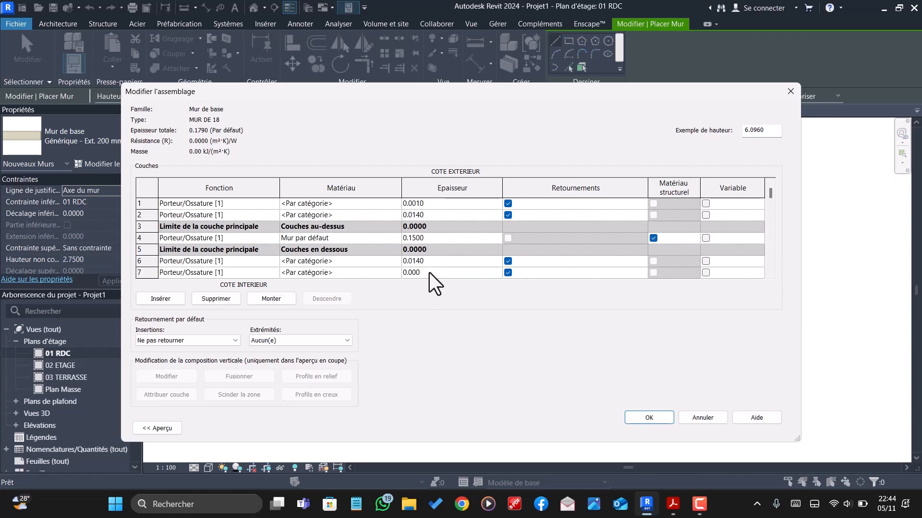
text(1)
click(436, 238)
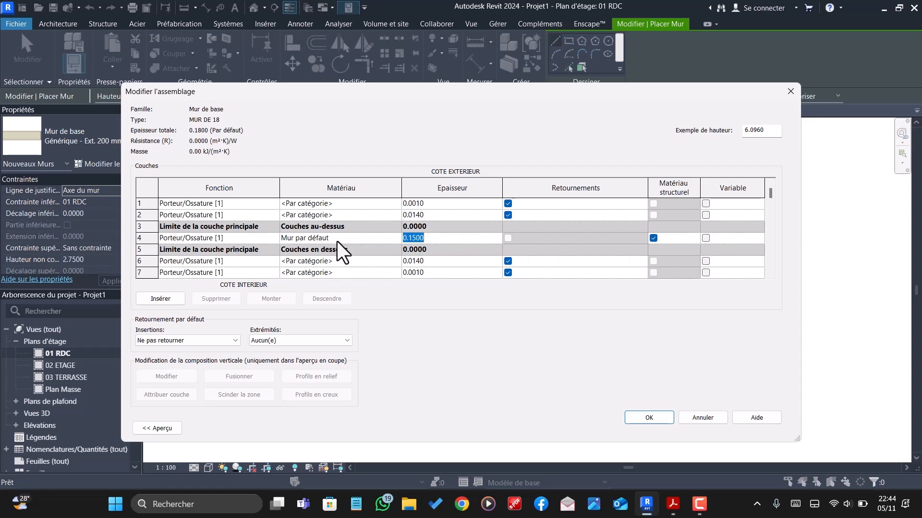
- Search the materials for BLOCS and assign Blocs béton manufacturés to the 0.15 m core layer
click(393, 239)
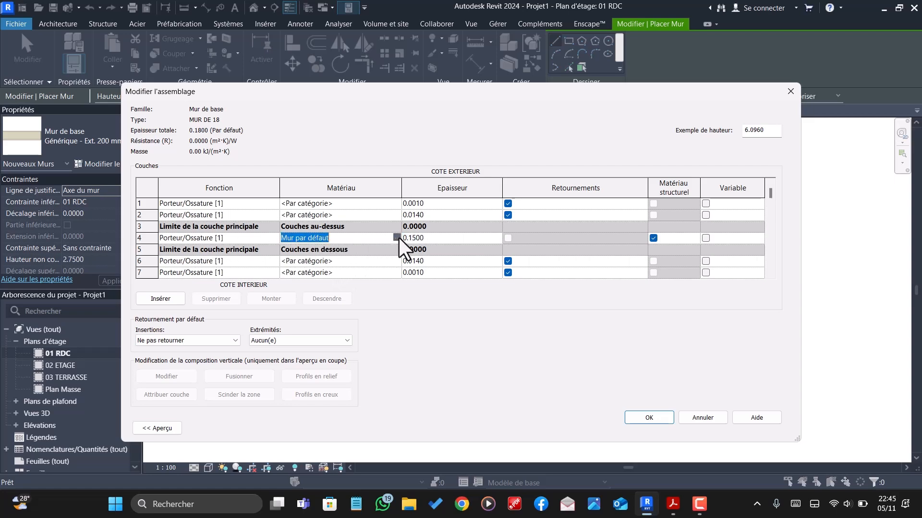
click(397, 237)
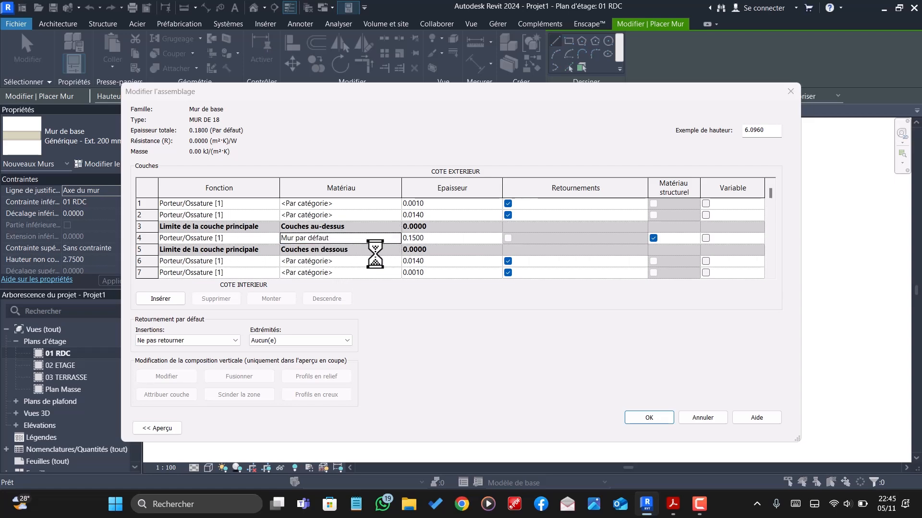
text(BLOCS)
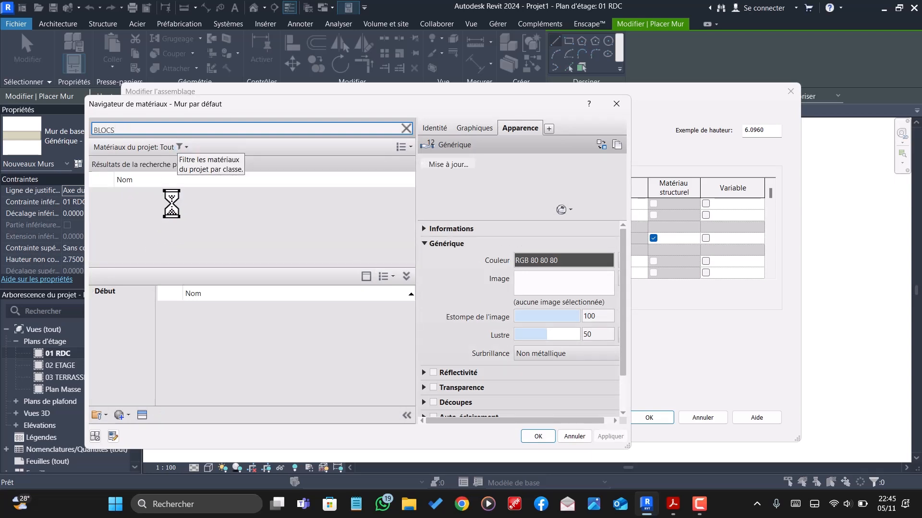
click(538, 436)
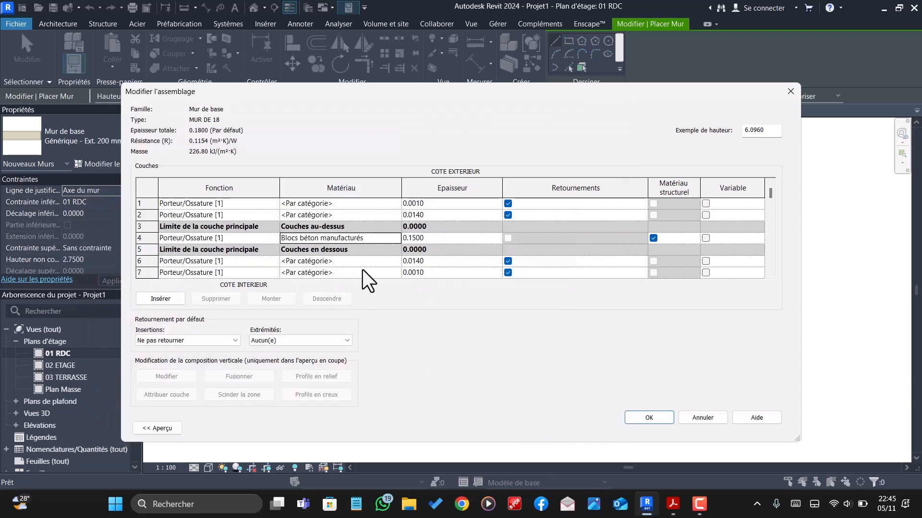
- Set the function of both 0.014 m layers to Finition 1 [4]
click(277, 261)
click(274, 260)
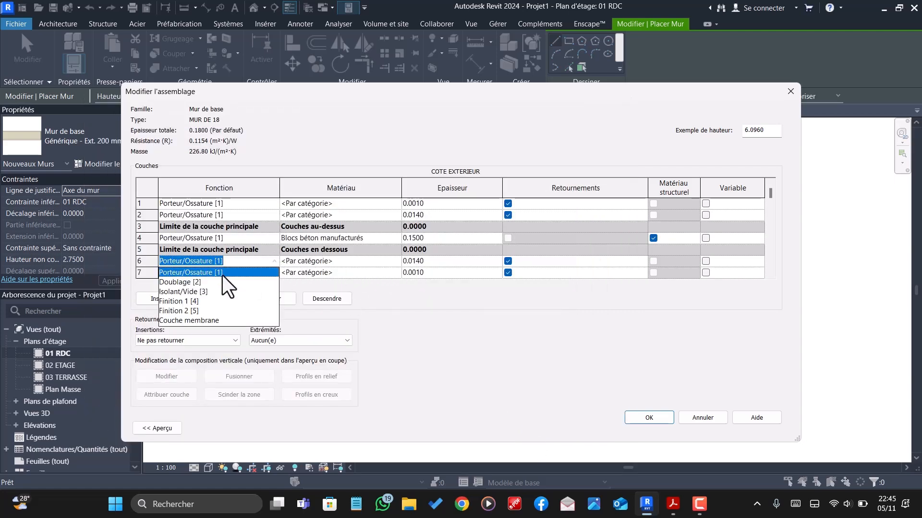
click(201, 301)
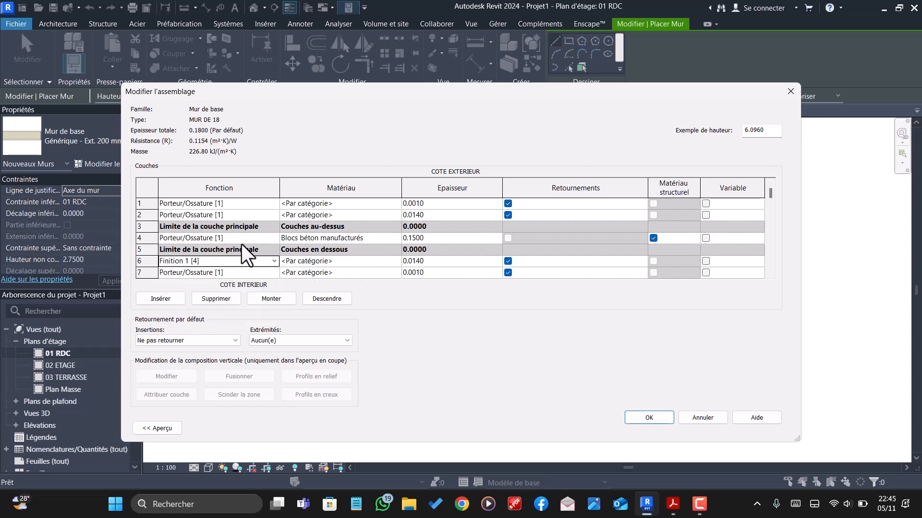
click(274, 215)
click(274, 215)
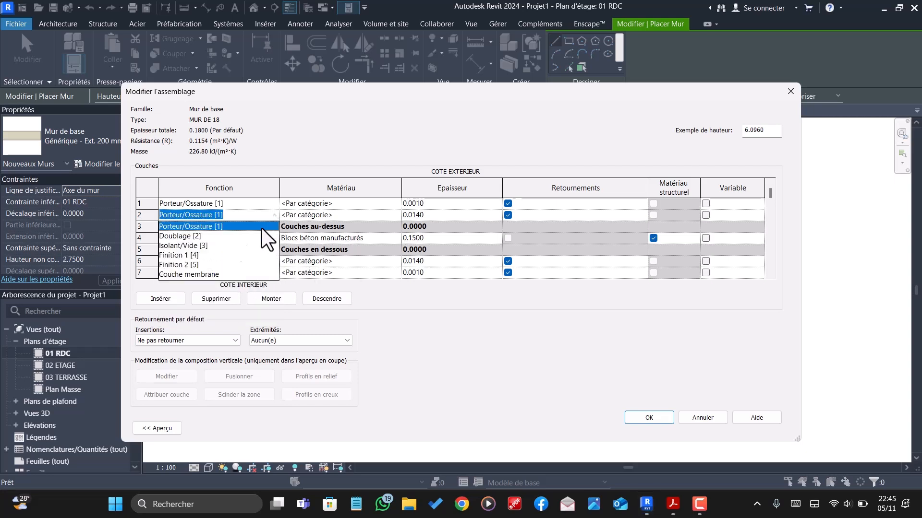
click(172, 255)
- Set the function of both 0.001 m outermost layers to Finition 2 [5]
click(273, 273)
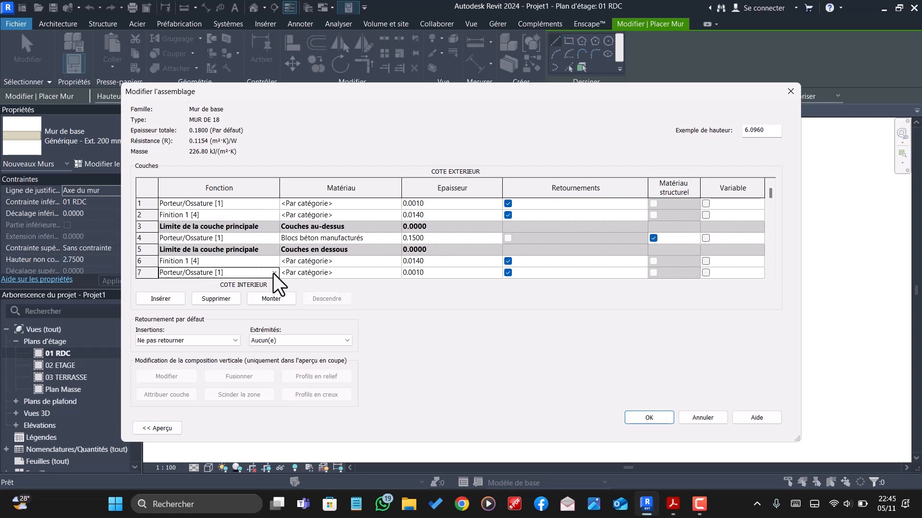
click(274, 273)
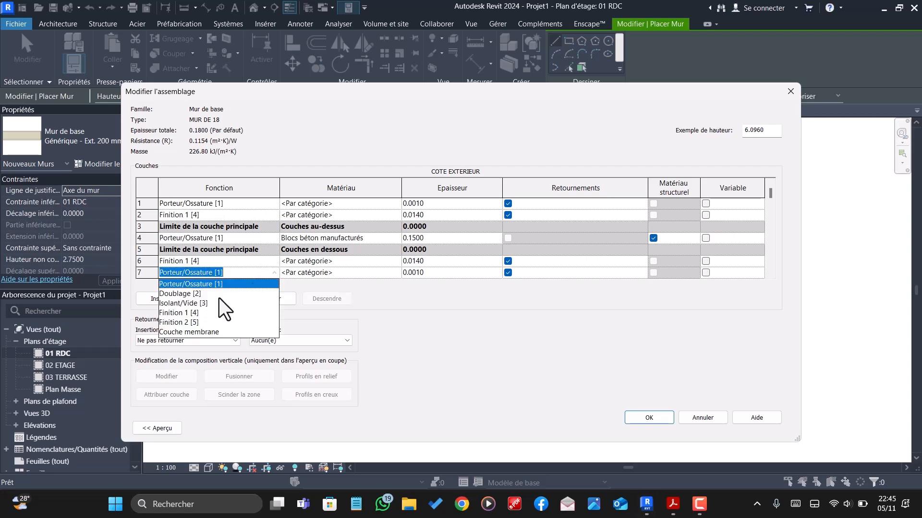
click(183, 322)
click(274, 205)
click(274, 204)
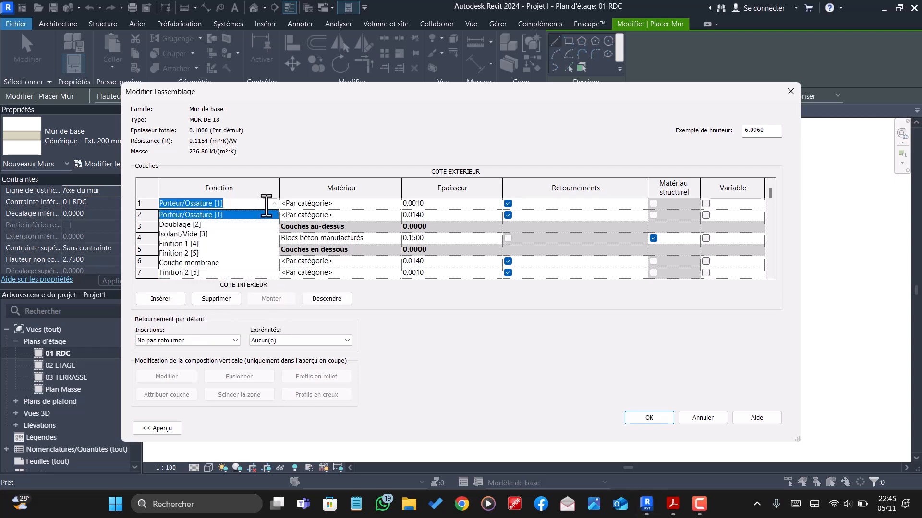
click(182, 253)
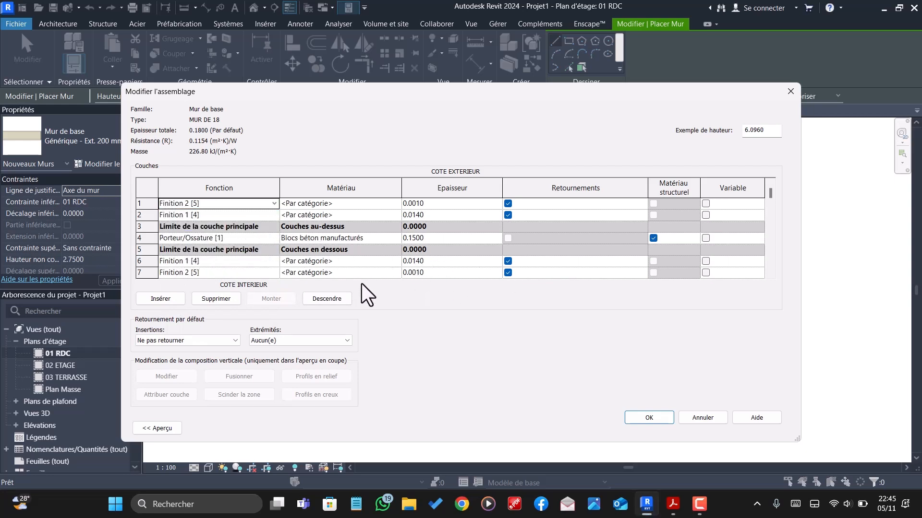
- Search the materials for ENDUIT and assign Maçonnerie - Enduit to both Finition 1 layers
click(392, 262)
click(397, 262)
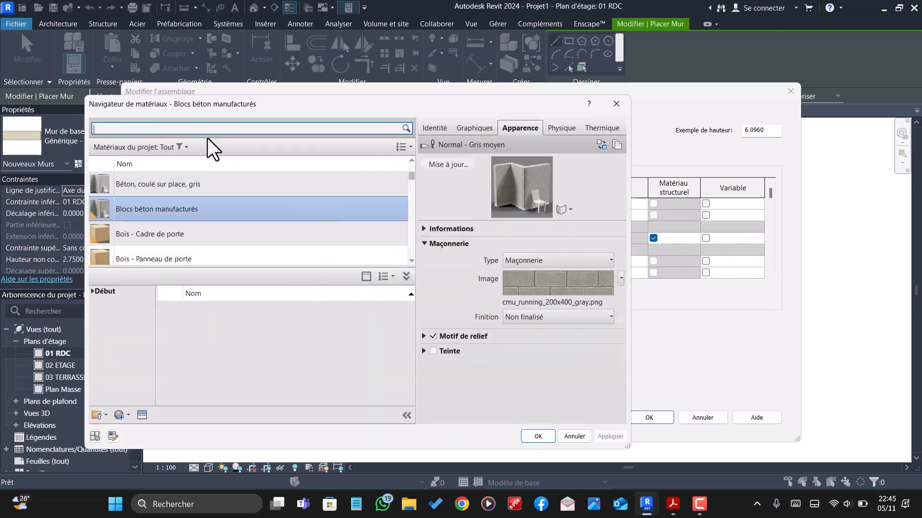
text(EN)
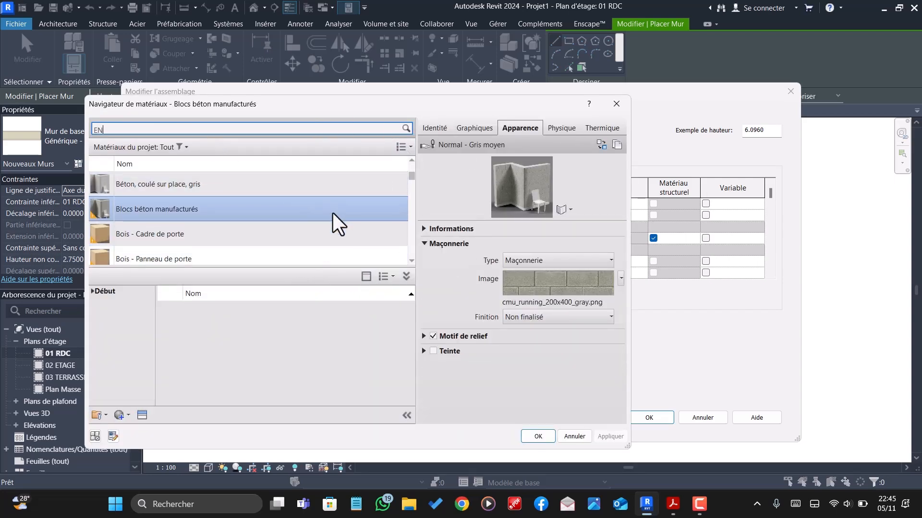
text(DUIT)
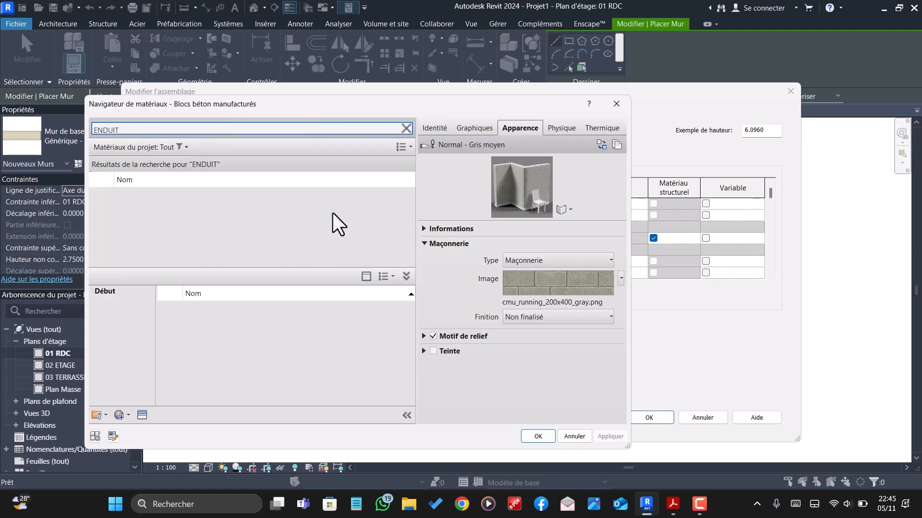
click(192, 205)
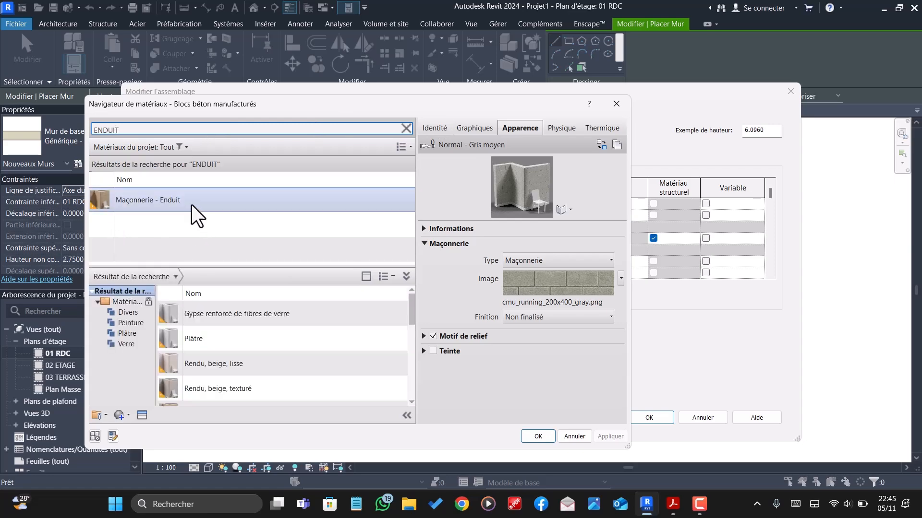
click(533, 435)
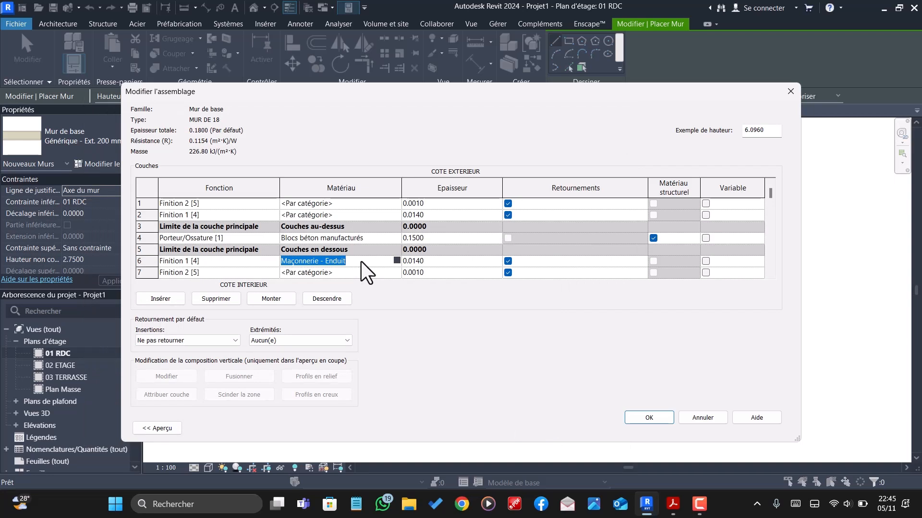
click(364, 218)
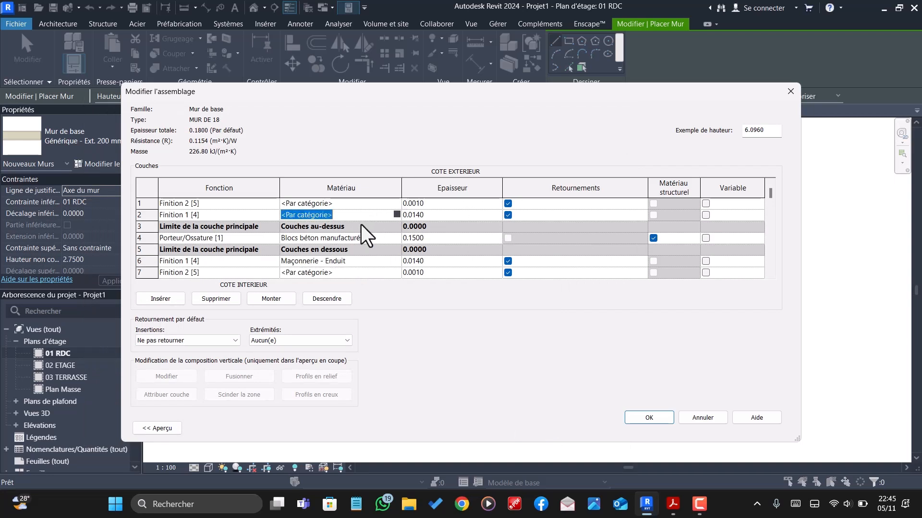
text(Maçonnerie - Enduit)
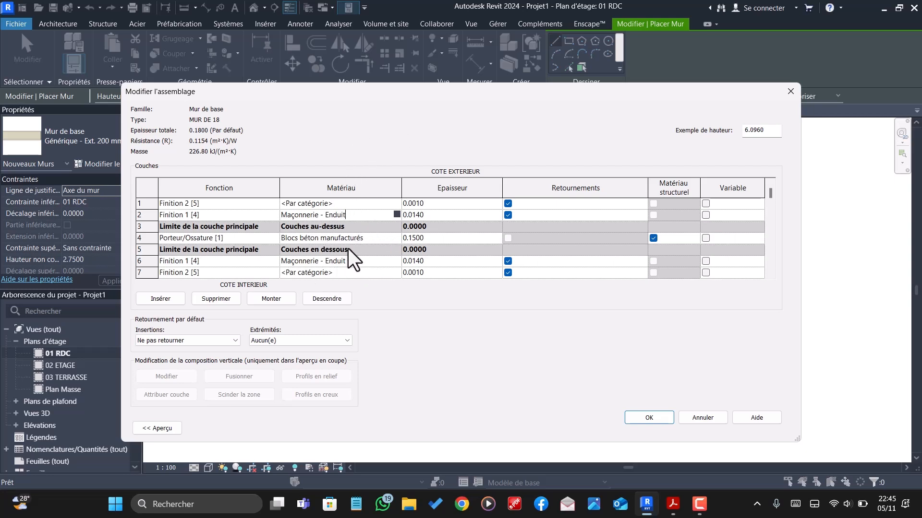
- Search the materials for PEINTURE and assign Finition Peinture - Blanc satiné to both Finition 2 layers
click(394, 273)
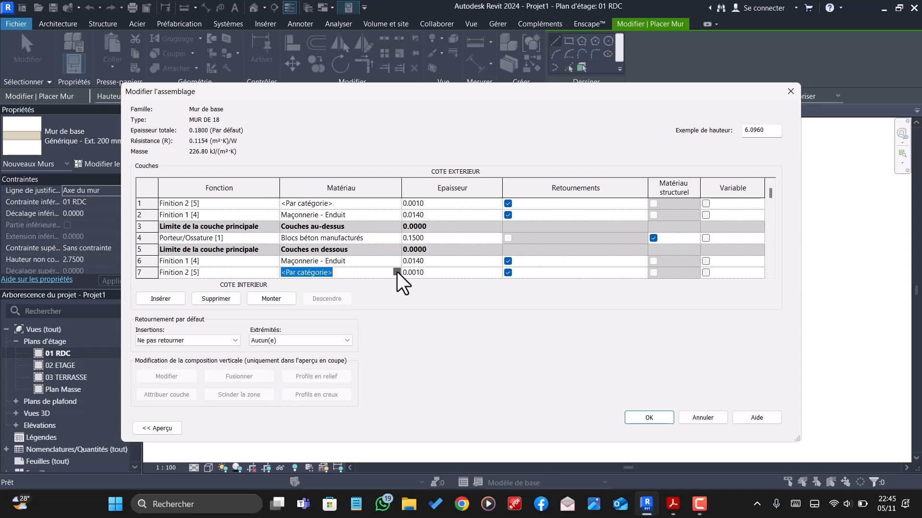
click(397, 272)
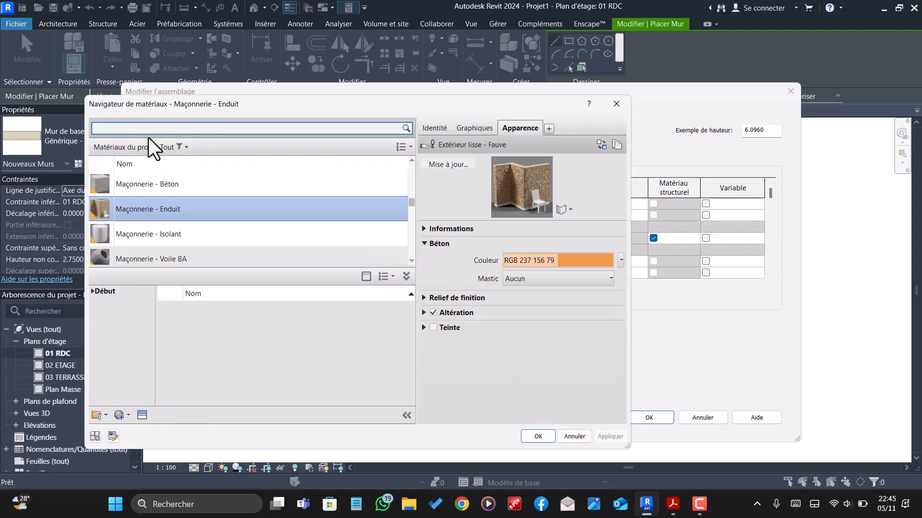
text(PE)
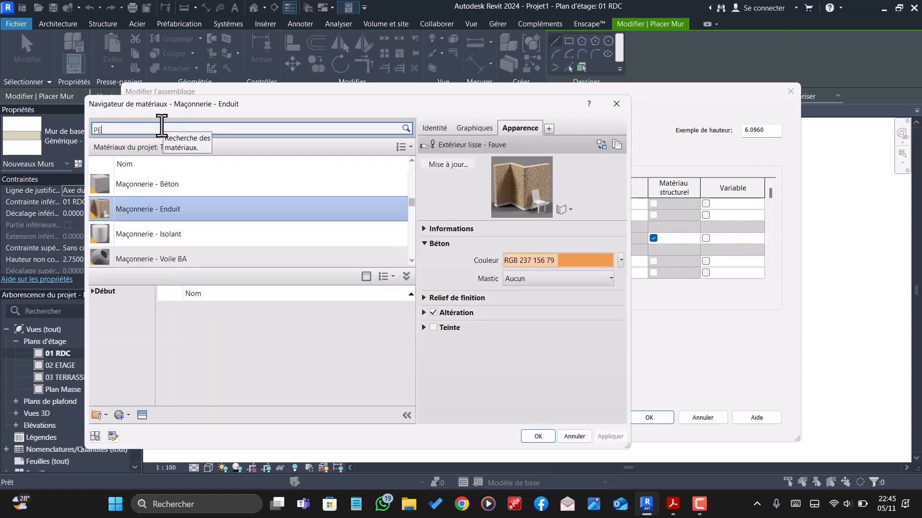
text(INTURE)
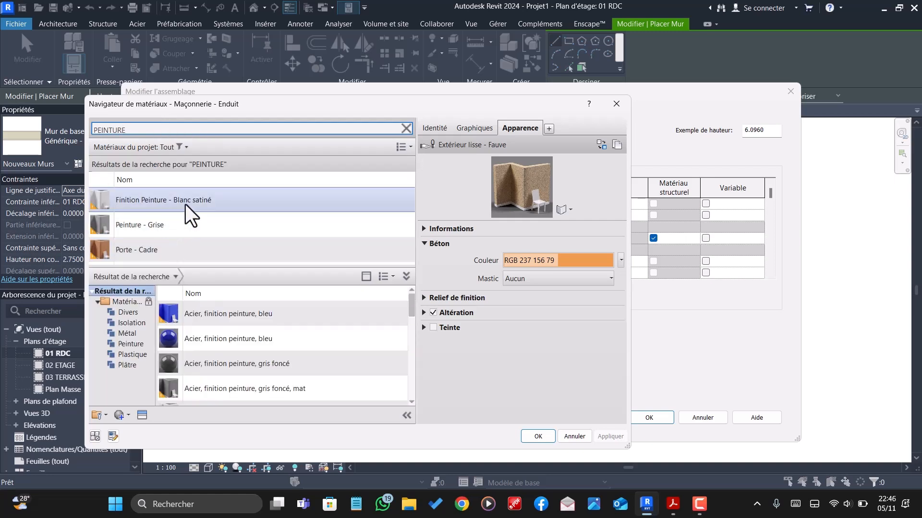
click(185, 205)
click(538, 437)
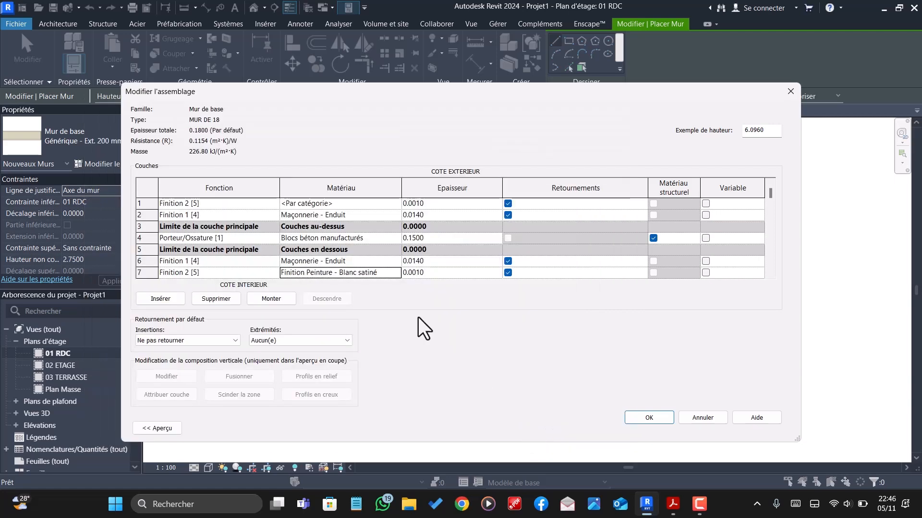
click(397, 205)
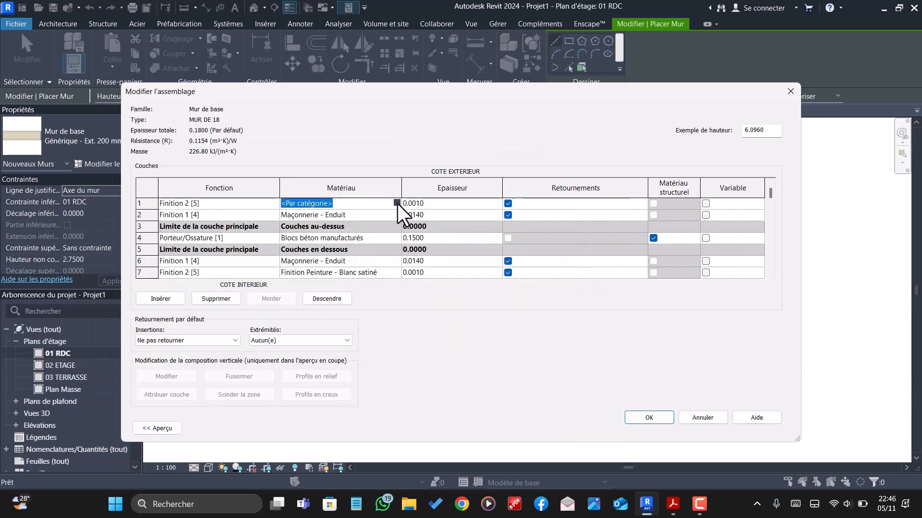
click(382, 271)
key(ctrl+c)
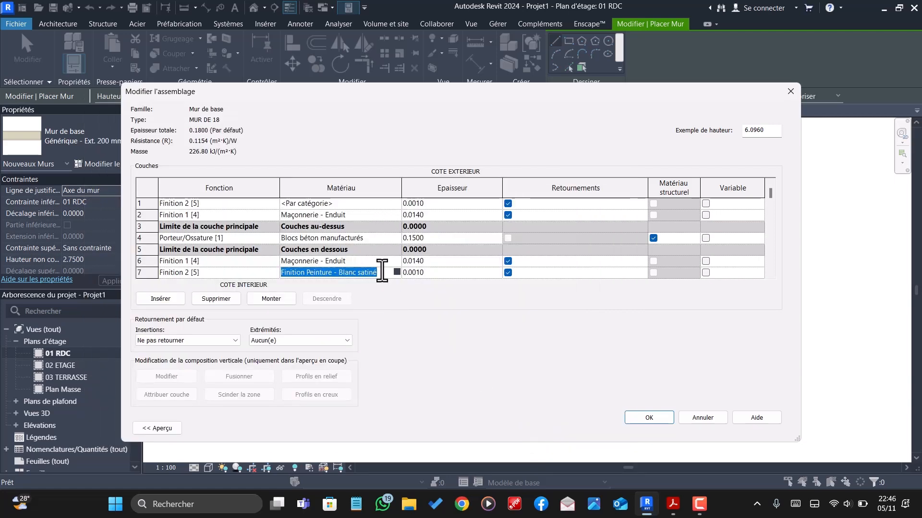
click(371, 204)
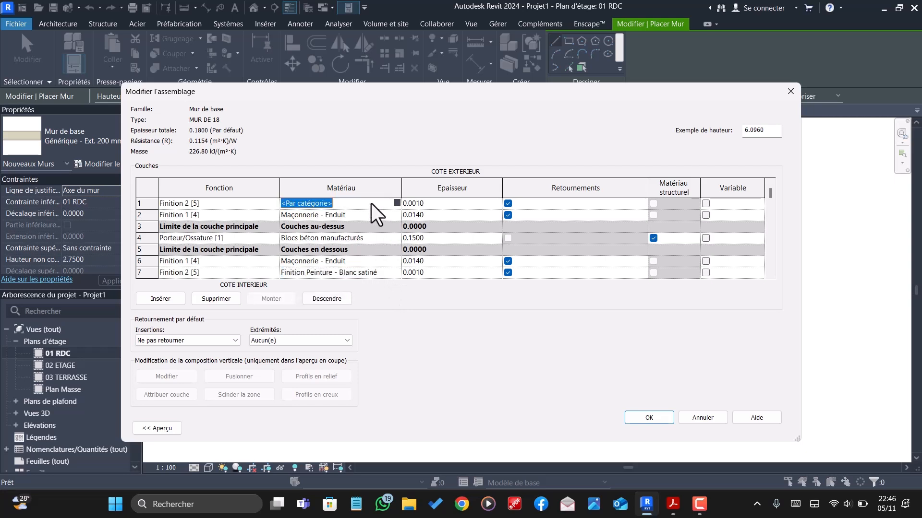
key(ctrl+v)
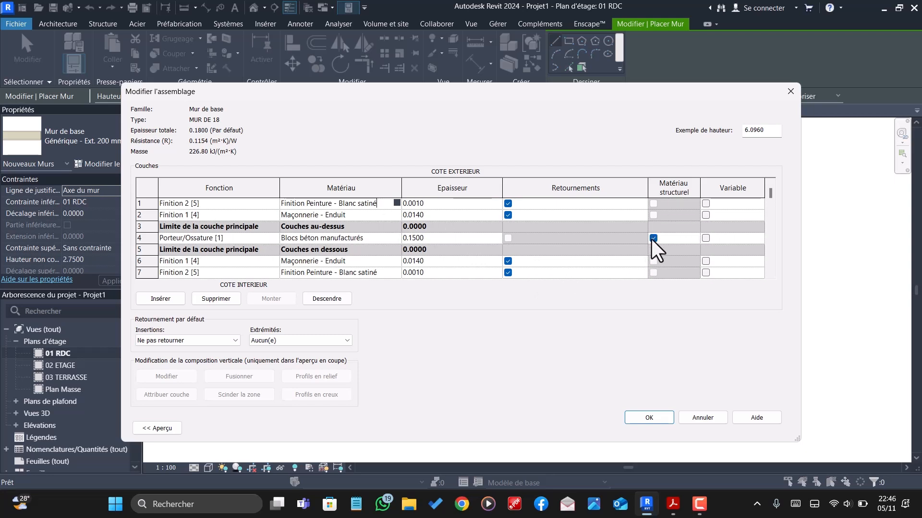
- Preview the wall assembly in section, examine the finish layers at the wall's base, and accept the MUR DE 18 type
click(154, 428)
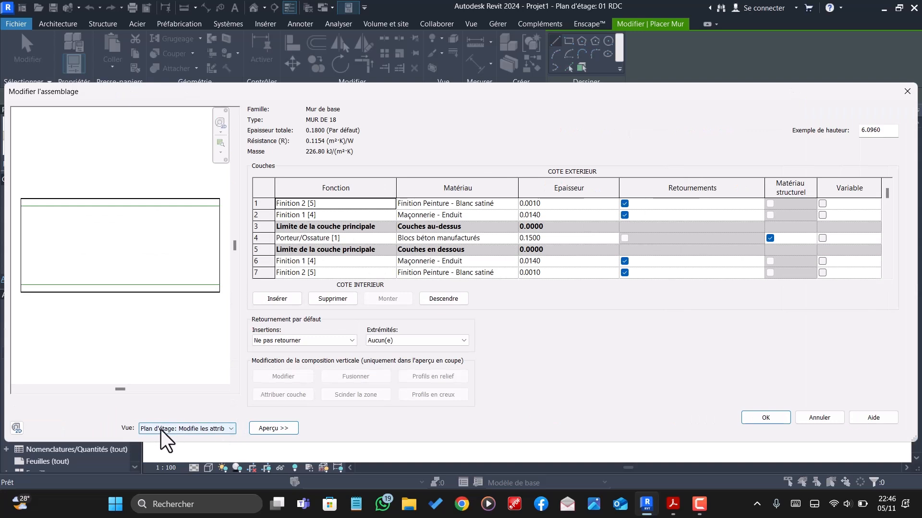
click(179, 430)
click(183, 437)
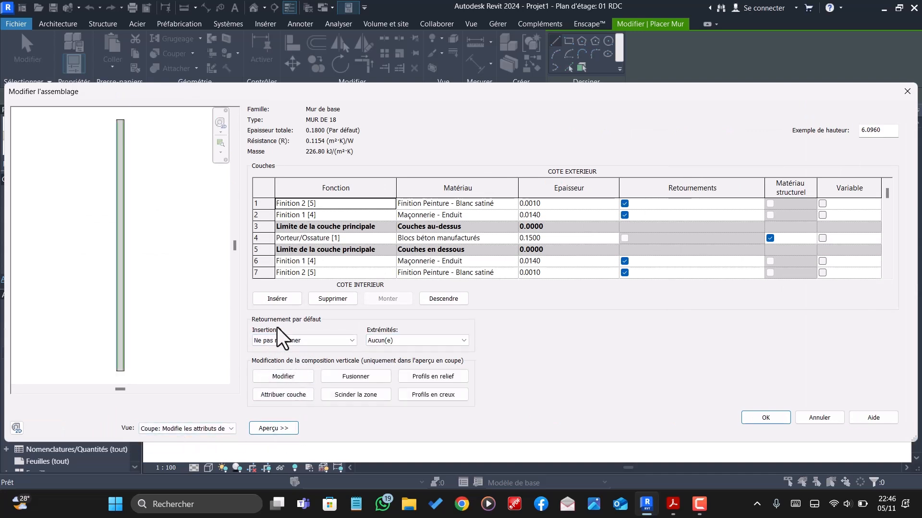
click(283, 376)
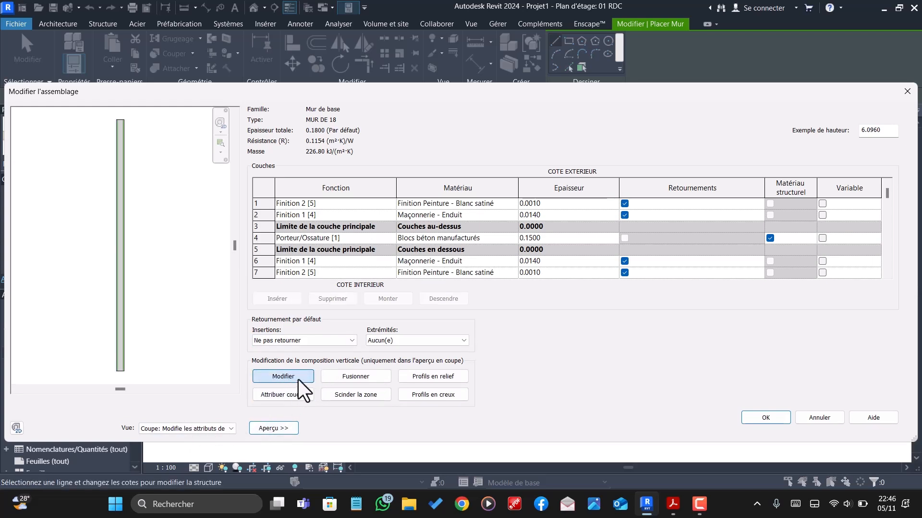
scroll(120, 382, up, 5)
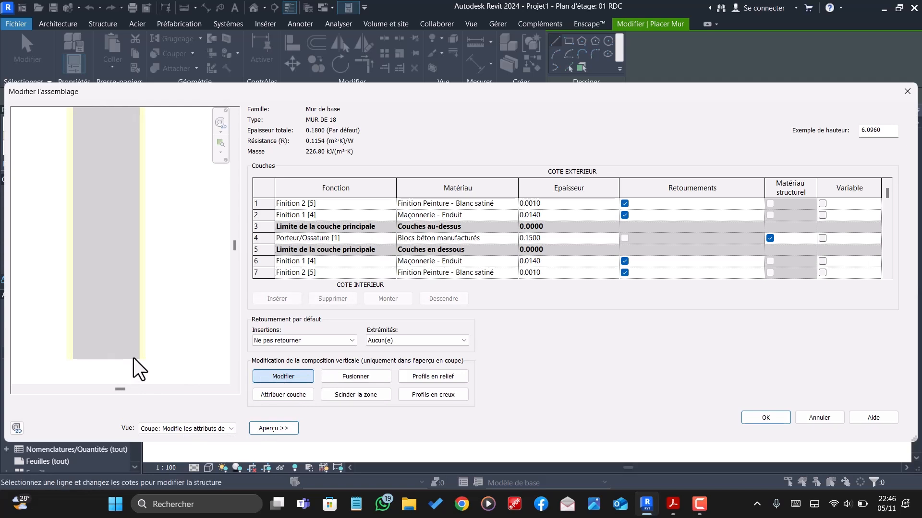
scroll(149, 366, up, 3)
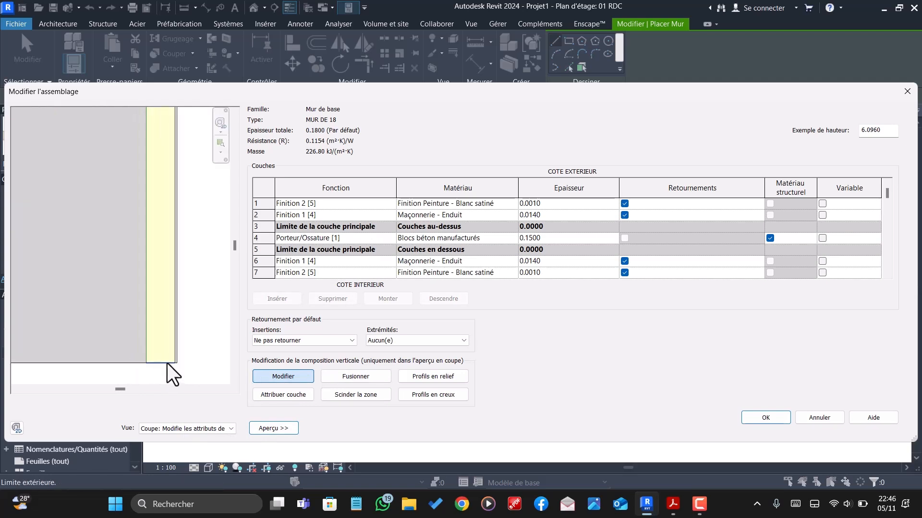
scroll(167, 363, up, 1)
scroll(182, 379, up, 3)
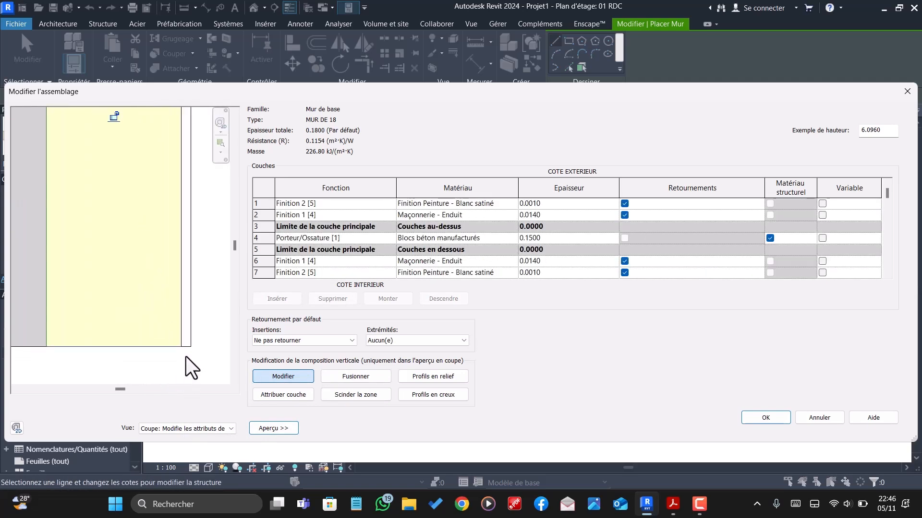
click(185, 115)
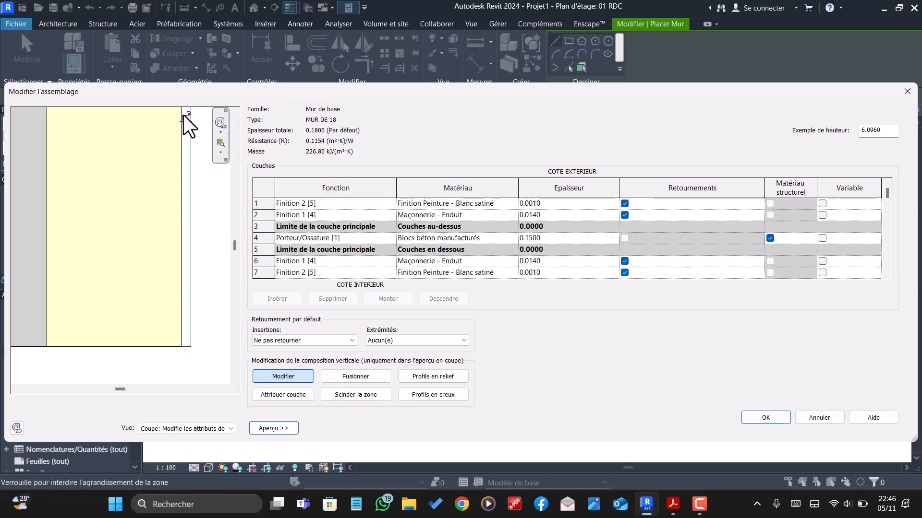
click(760, 414)
click(765, 429)
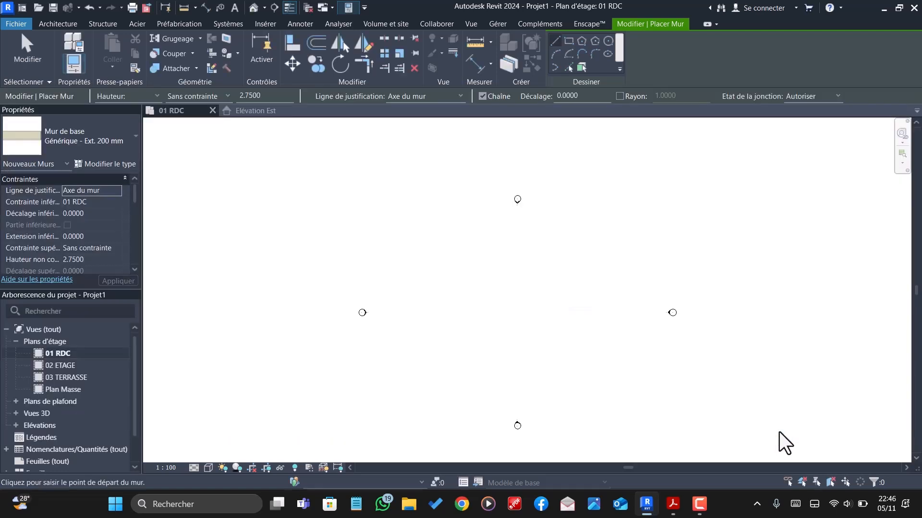
- Choose rectangular wall placement with the top constraint at level 02 ETAGE and the location line at Nu fini: Extérieur
scroll(540, 307, down, 1)
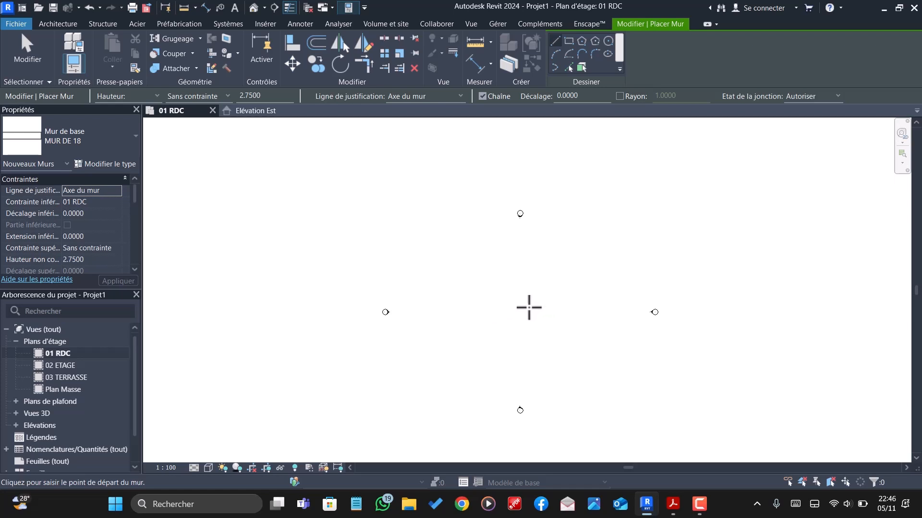
scroll(528, 309, up, 1)
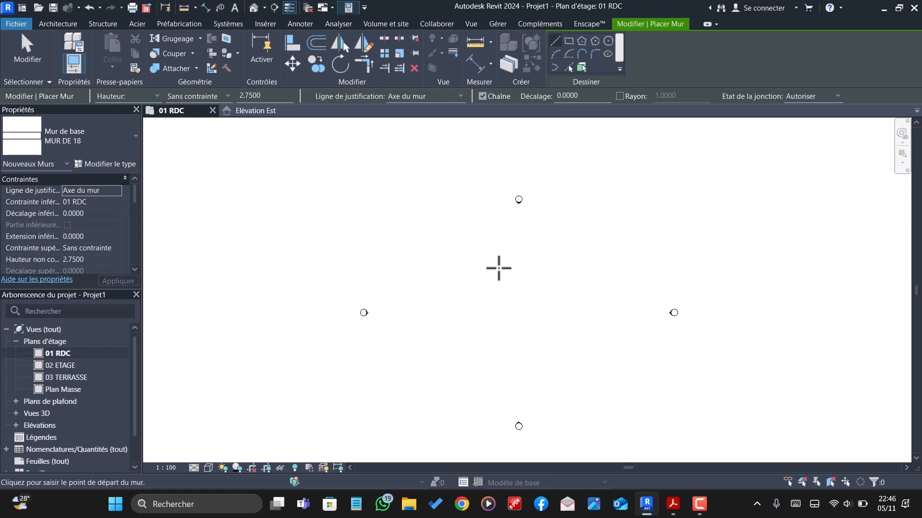
click(569, 40)
click(115, 248)
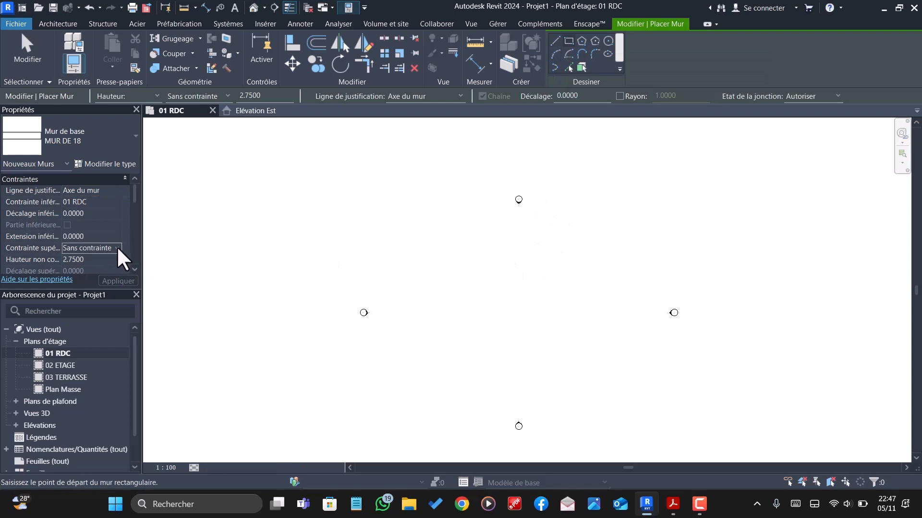
click(117, 248)
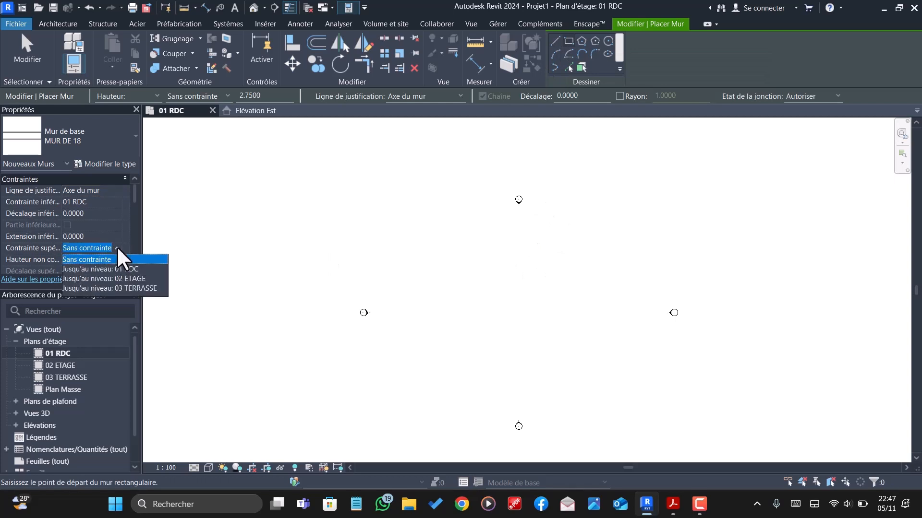
click(99, 277)
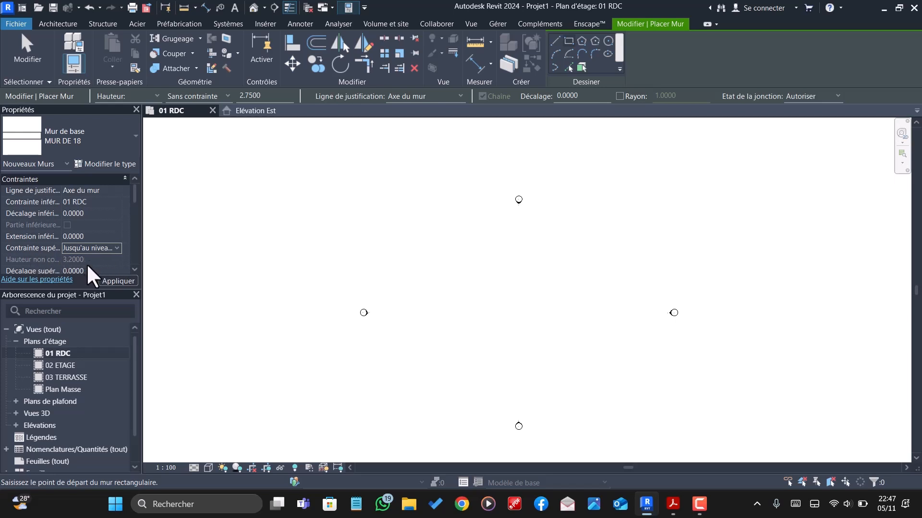
click(460, 96)
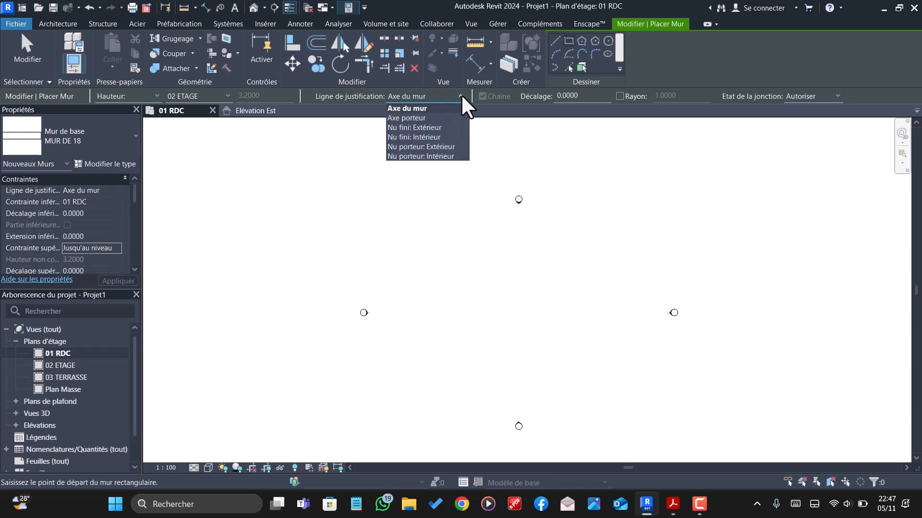
click(427, 125)
- Draw a rectangle of MUR DE 18 walls about 14.8 by 15.8 m between the elevation markers
scroll(525, 267, up, 2)
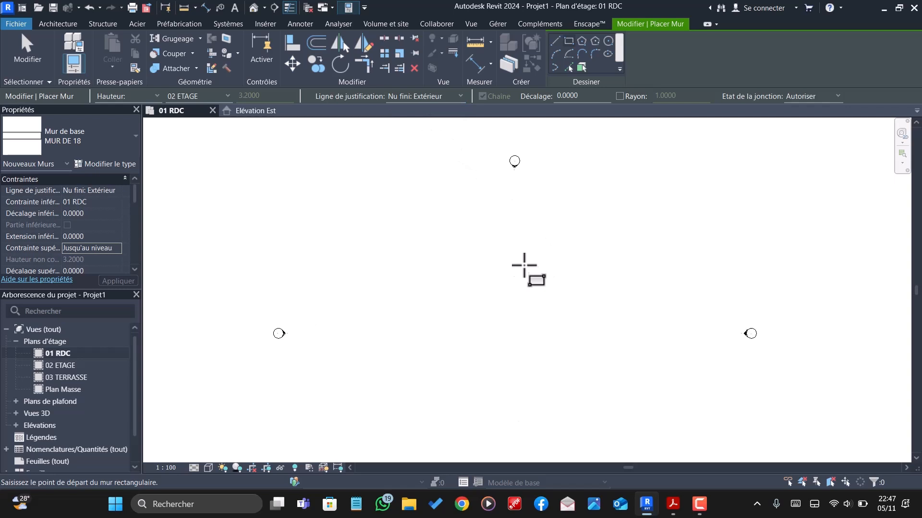
click(435, 246)
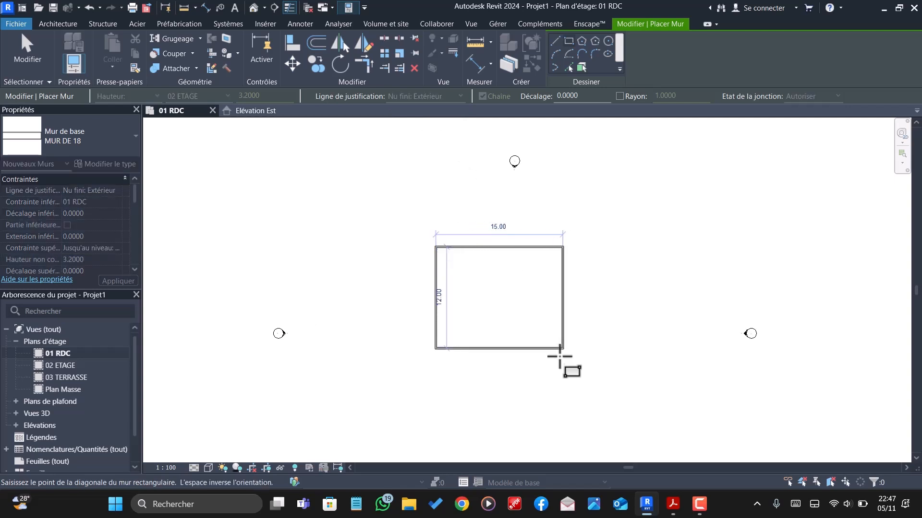
click(560, 382)
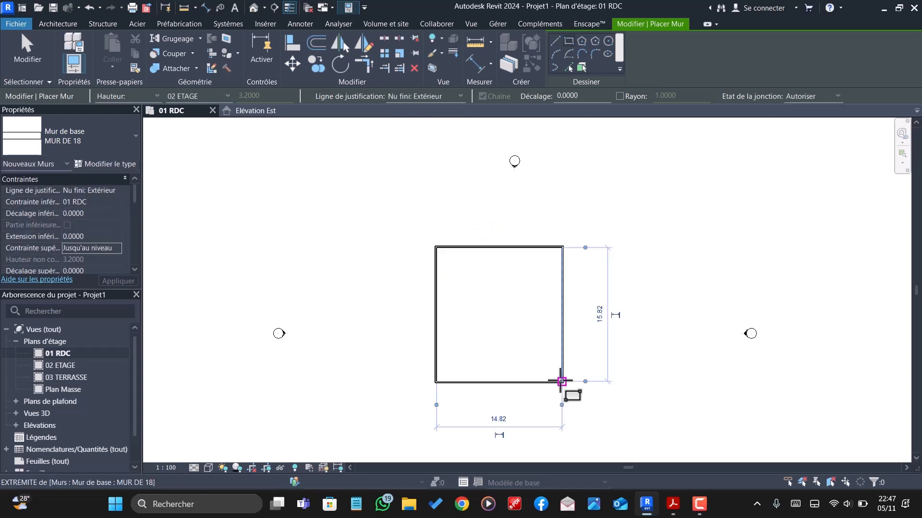
key(Escape)
key(Escape)
- Set the distance between the rectangle's upper and lower walls to 17 m by moving the upper wall
click(509, 246)
scroll(510, 246, up, 4)
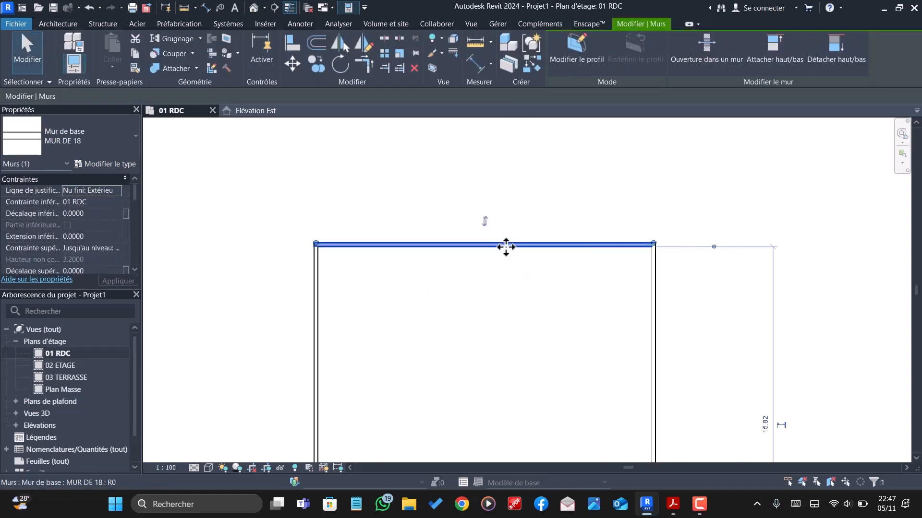
scroll(504, 246, down, 3)
scroll(623, 348, up, 5)
click(616, 257)
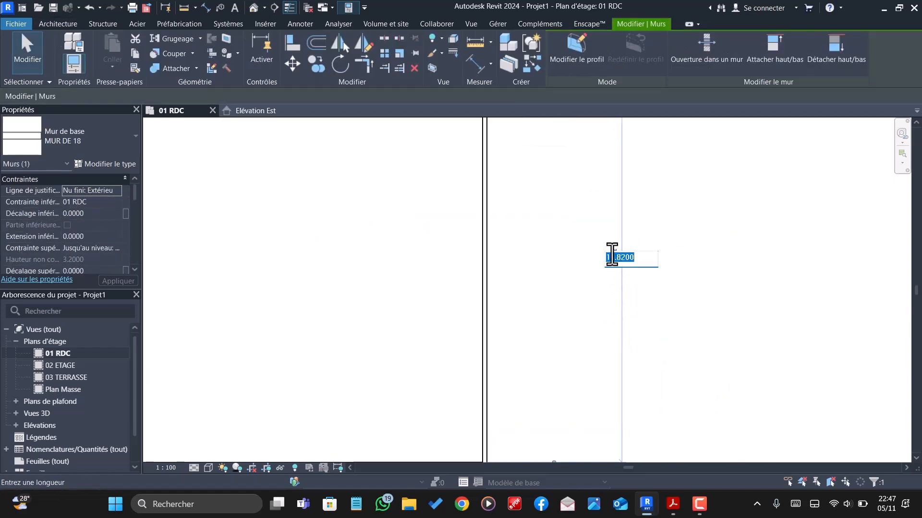
text(17)
key(Return)
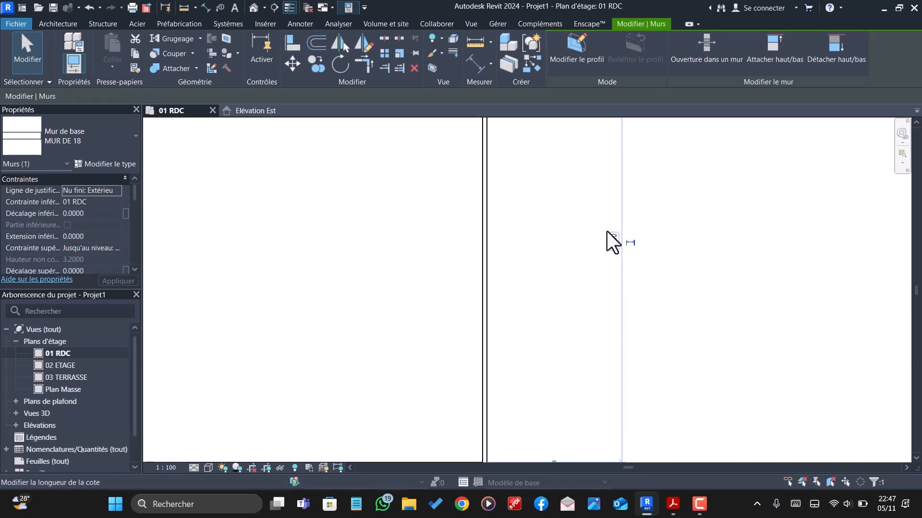
- Set the distance between the rectangle's two side walls to 10 m by moving the left wall
scroll(590, 216, down, 3)
scroll(528, 245, down, 4)
scroll(448, 319, up, 2)
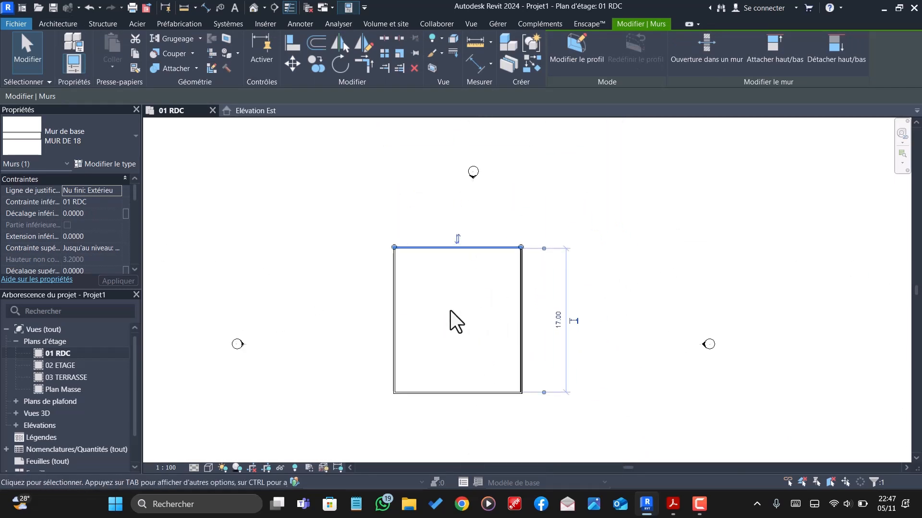
click(394, 338)
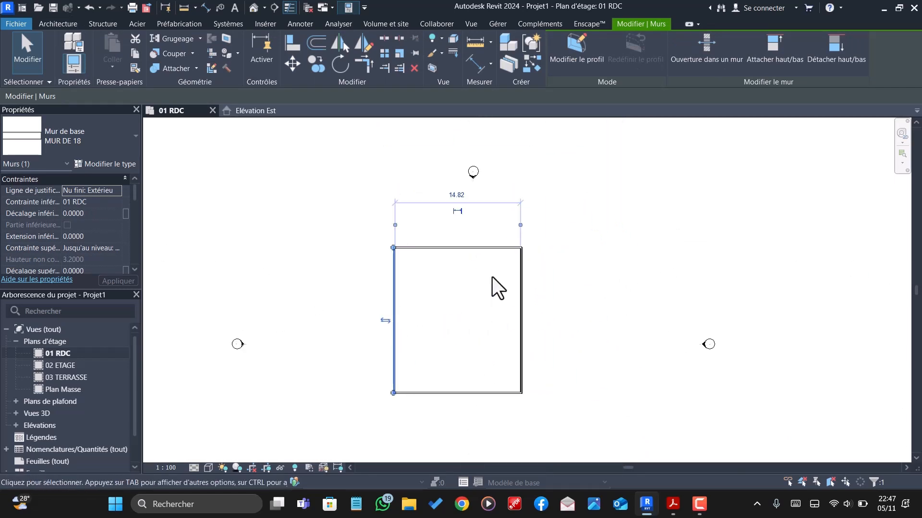
click(457, 195)
text(10)
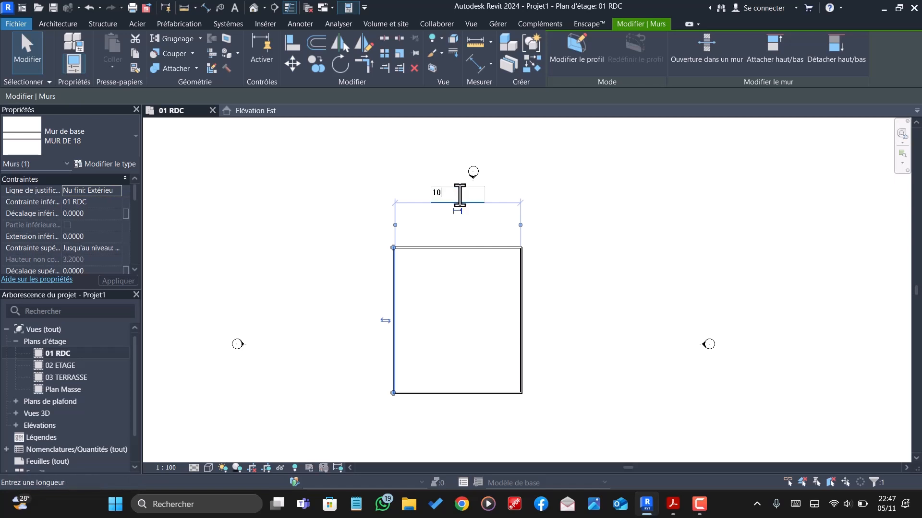
key(Return)
scroll(557, 231, down, 2)
key(Escape)
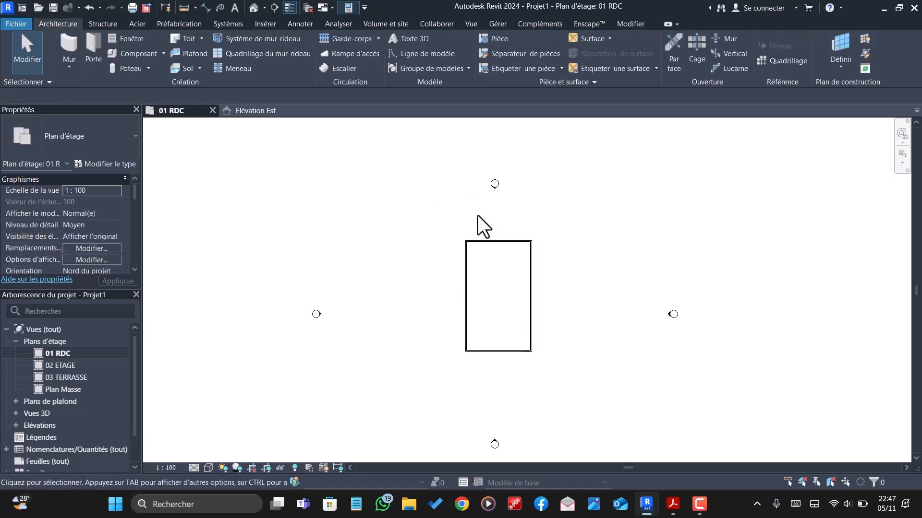
- Offset a copy of the right exterior wall 2.16 m toward the inside of the rectangle
scroll(477, 215, down, 2)
scroll(531, 364, up, 3)
scroll(547, 368, down, 1)
scroll(509, 303, up, 2)
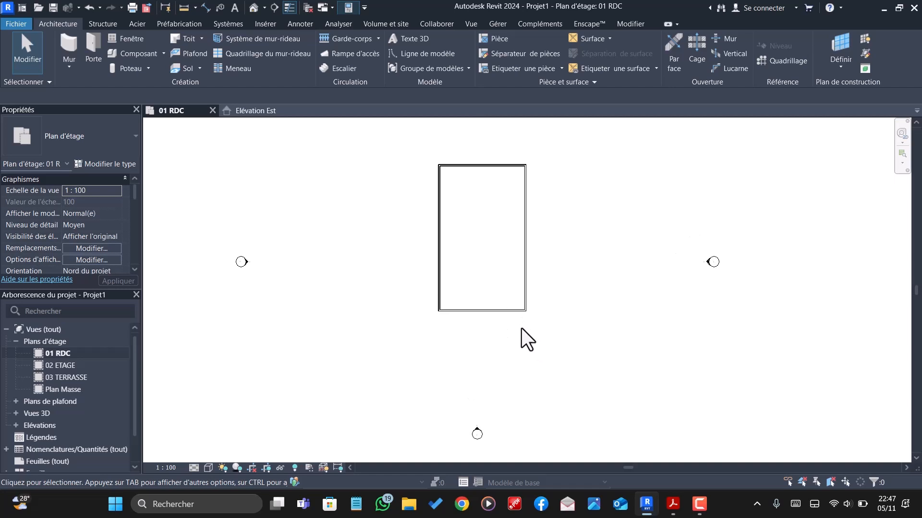
scroll(505, 294, up, 1)
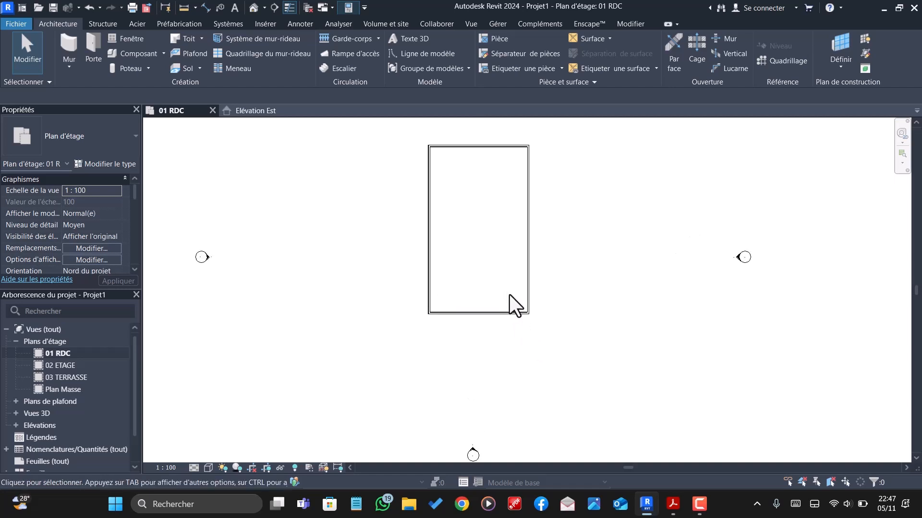
scroll(509, 295, up, 2)
click(541, 295)
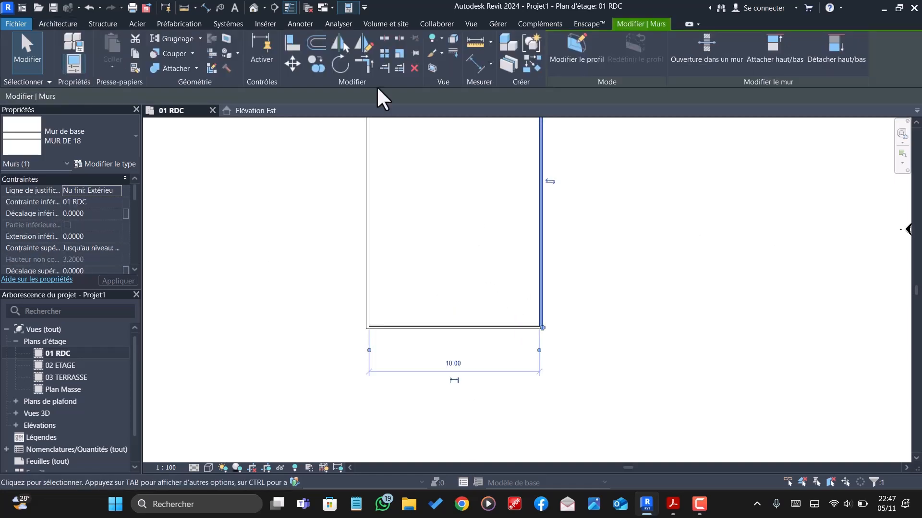
click(319, 43)
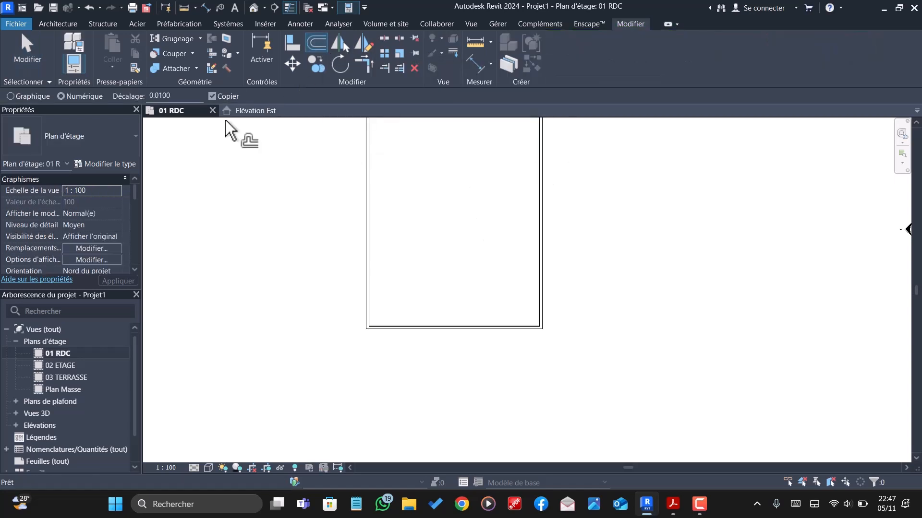
double_click(180, 98)
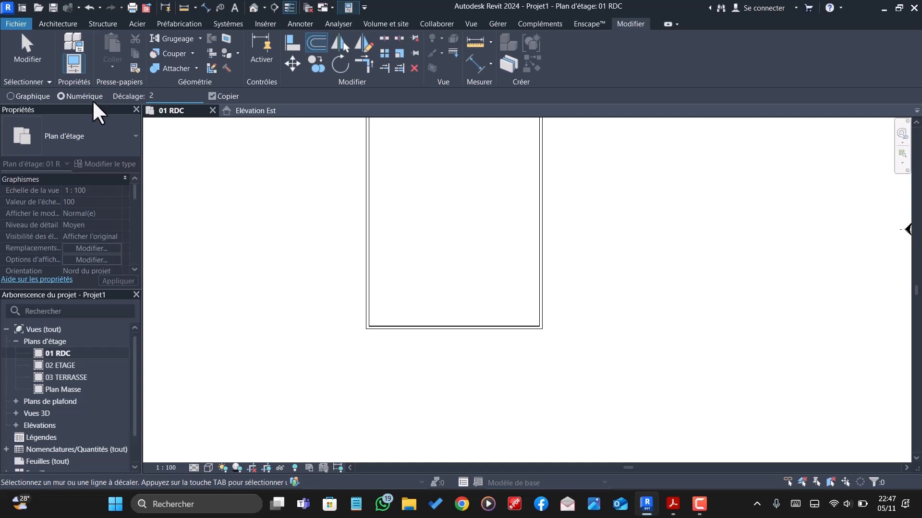
text(16)
click(540, 283)
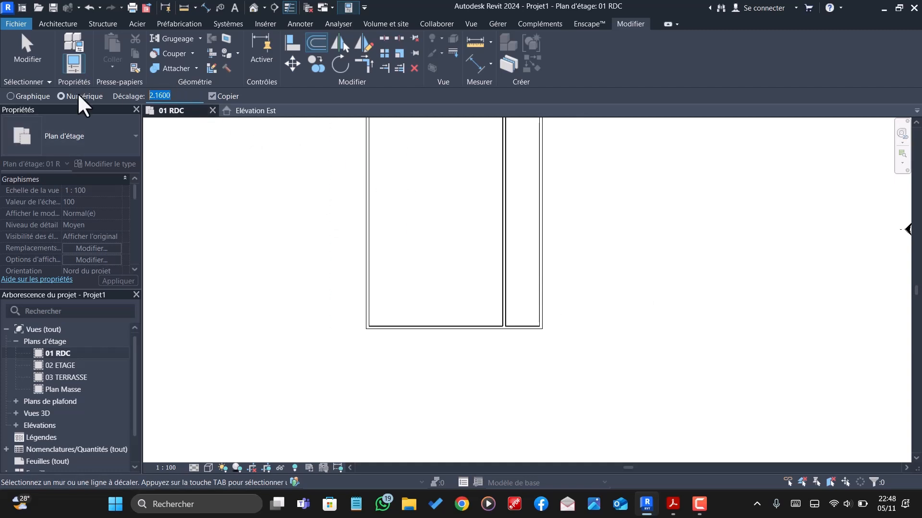
- Offset a copy of the new vertical interior wall 3.54 m to the left and a copy of the lower exterior wall 4 m upward
text(3.5400)
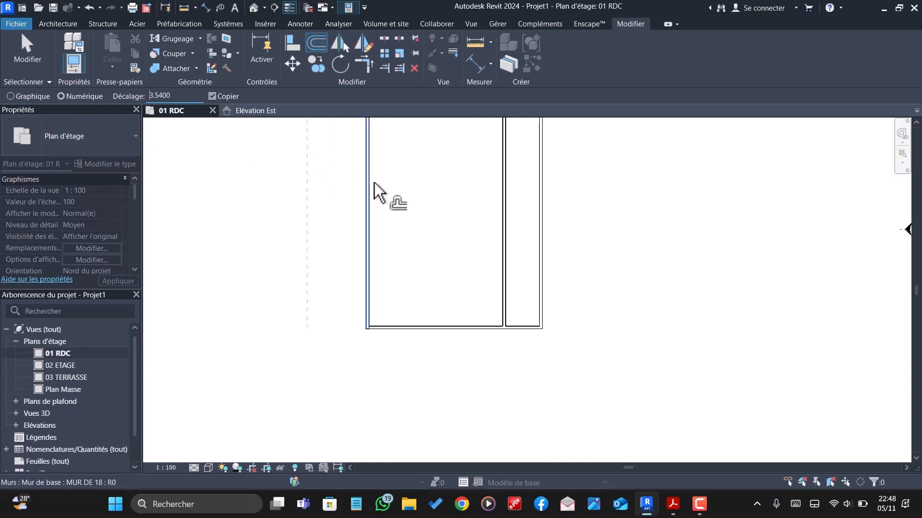
click(499, 278)
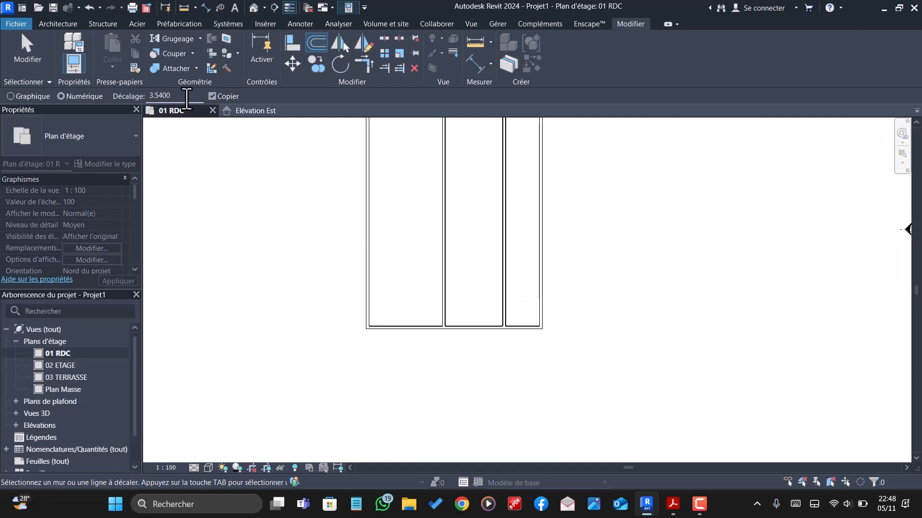
drag(186, 98, 112, 97)
text(4)
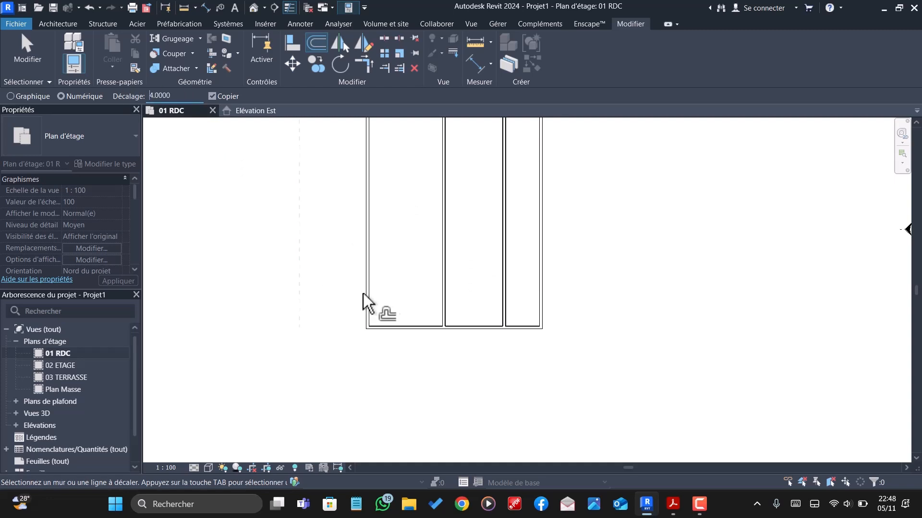
click(390, 323)
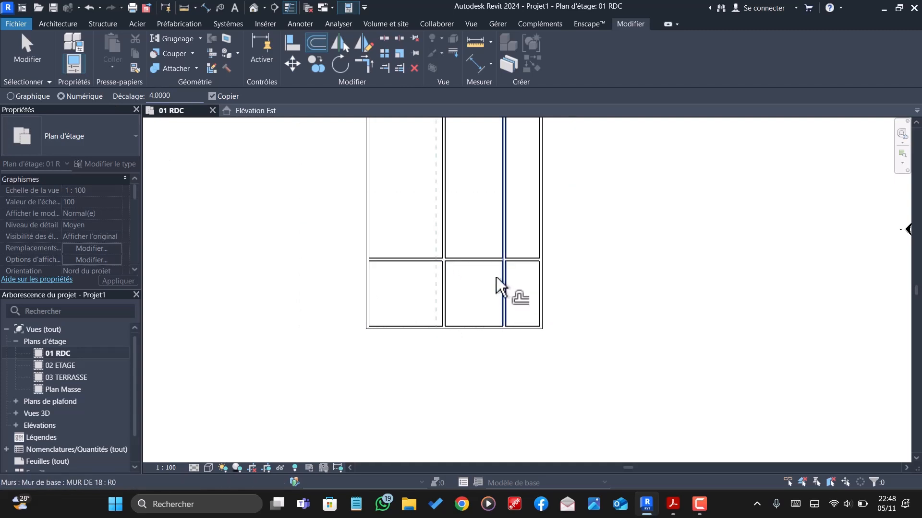
- Offset a copy of the horizontal interior wall 2.53 m upward
click(180, 95)
text(2)
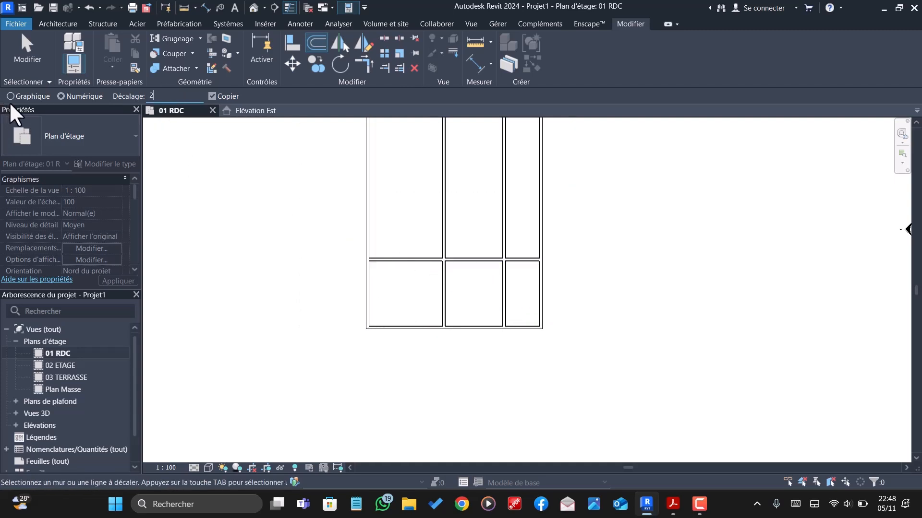
text(.53)
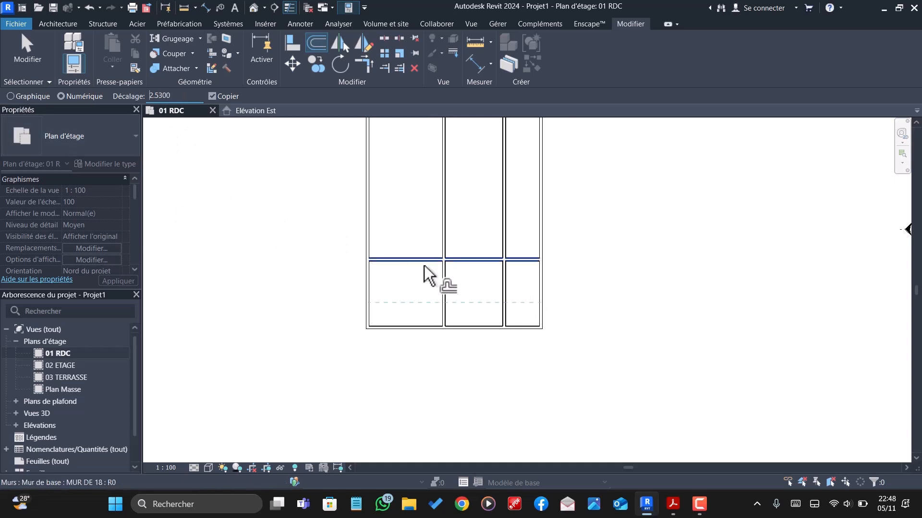
scroll(412, 258, down, 1)
click(413, 256)
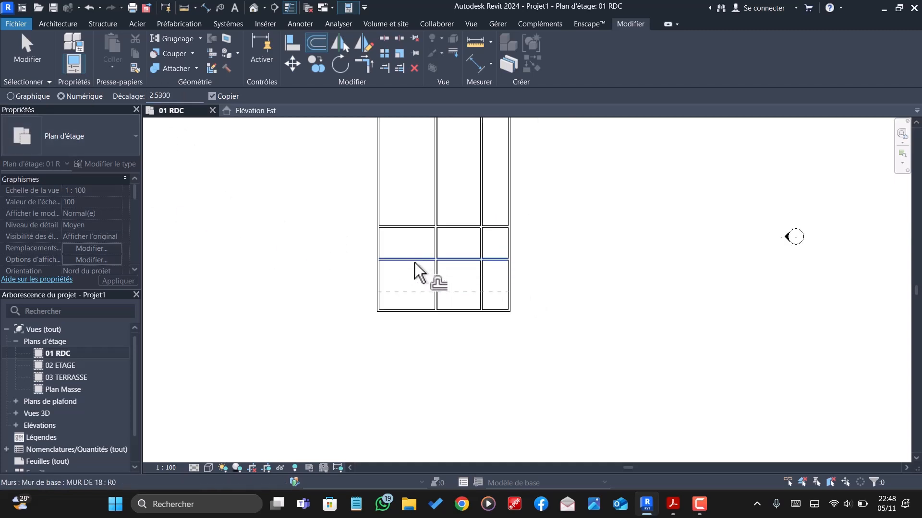
scroll(445, 326, down, 1)
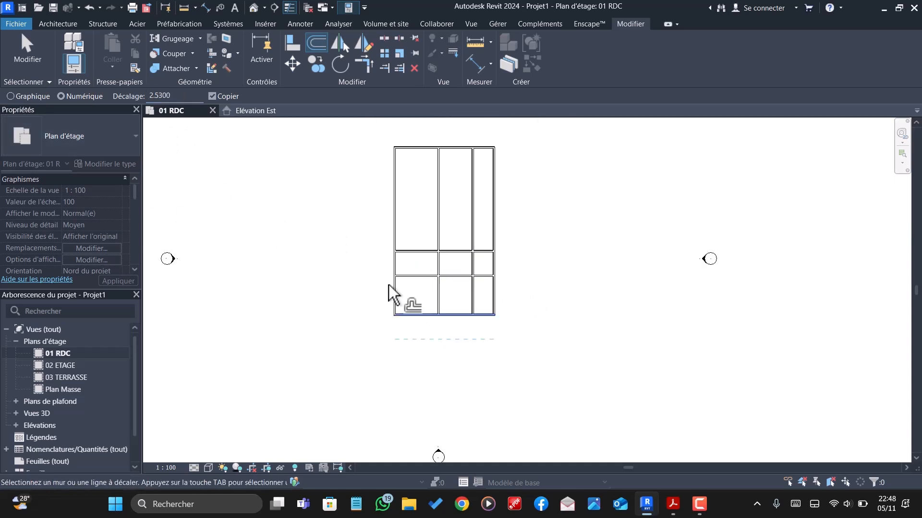
- Offset the uppermost horizontal interior wall upward twice in succession, copying it at 3.25 m each time
drag(180, 98, 119, 96)
text(3)
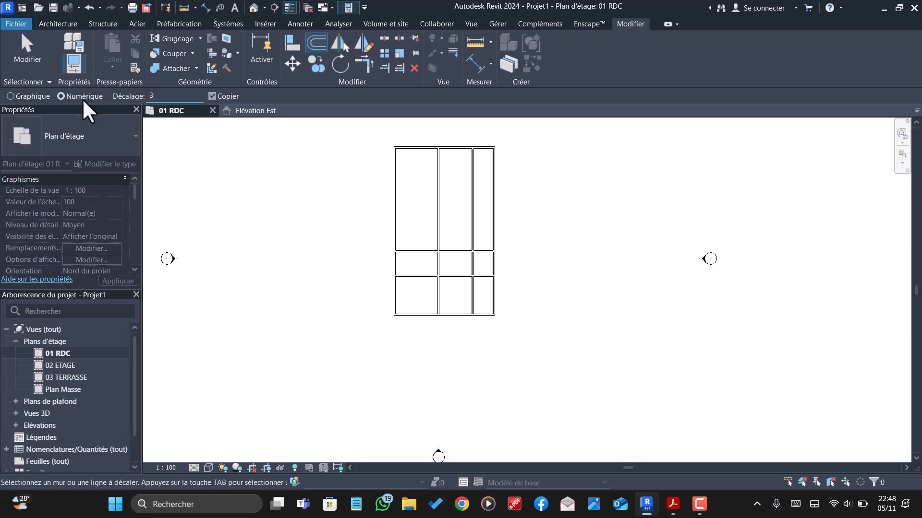
text(.25)
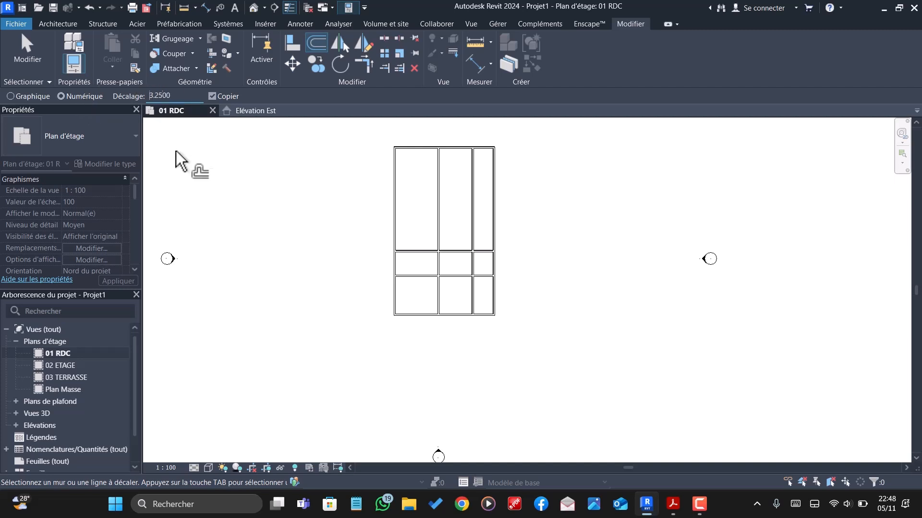
click(406, 246)
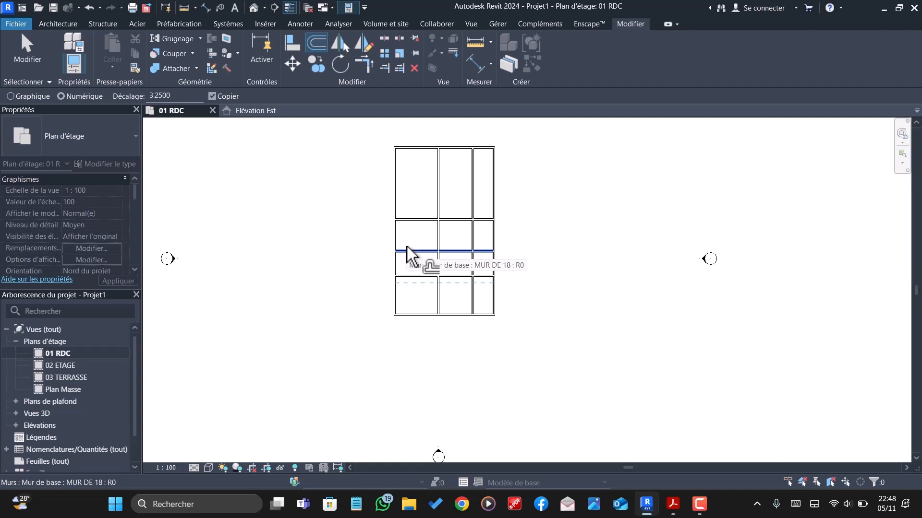
click(418, 217)
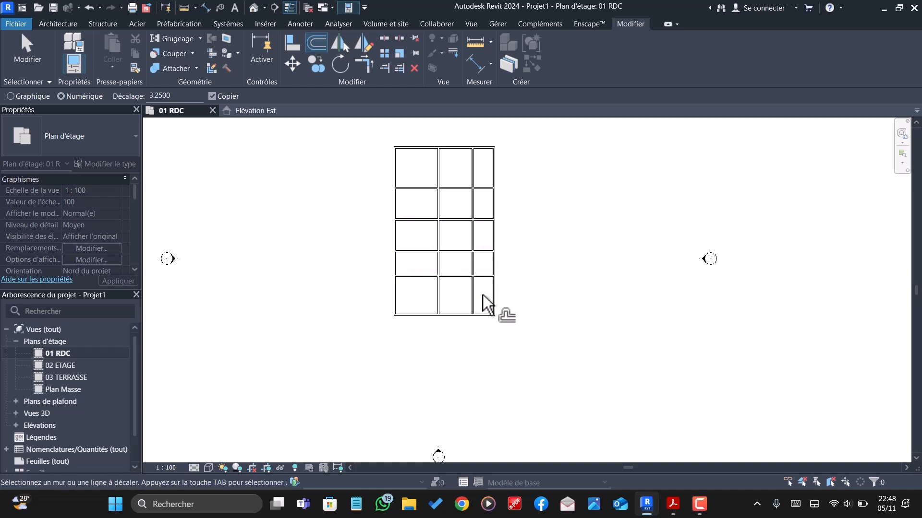
- Shorten the left vertical interior wall by moving its lower end from the lower exterior wall up to the lowest horizontal interior wall
key(Escape)
scroll(478, 288, up, 1)
scroll(475, 252, down, 2)
scroll(461, 264, up, 2)
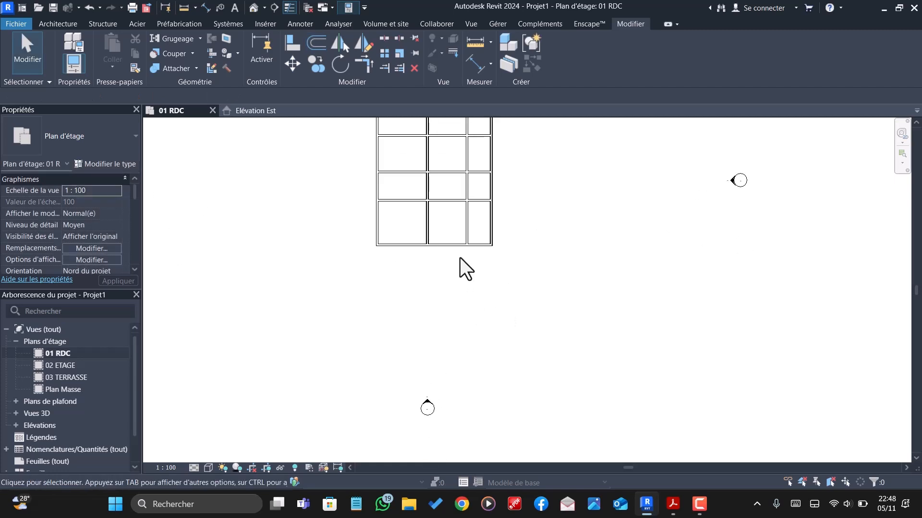
scroll(475, 307, down, 2)
scroll(470, 259, up, 2)
scroll(447, 262, up, 2)
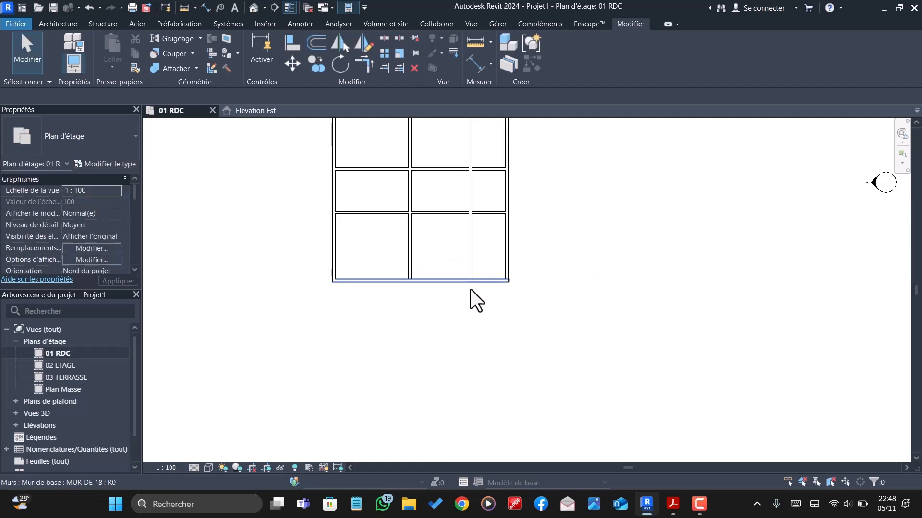
scroll(470, 288, down, 1)
click(426, 265)
drag(427, 286, 428, 234)
click(448, 269)
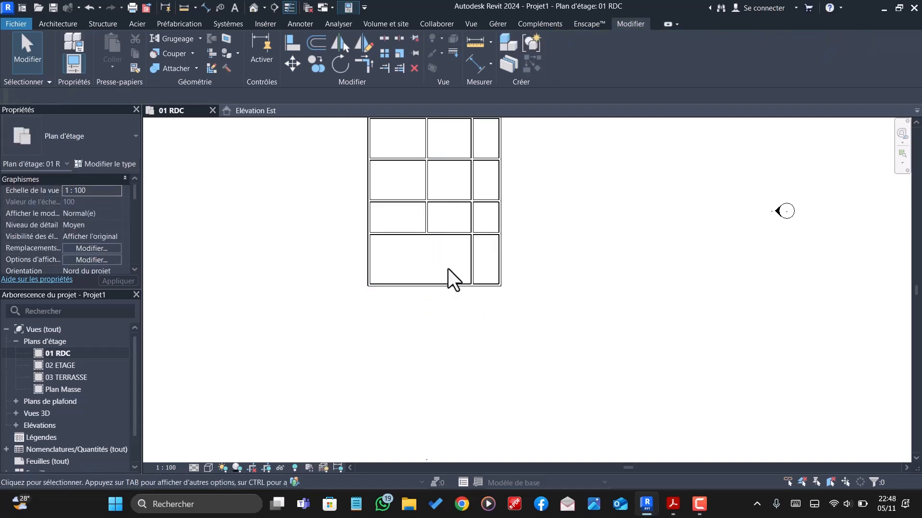
scroll(479, 295, up, 2)
scroll(481, 302, down, 2)
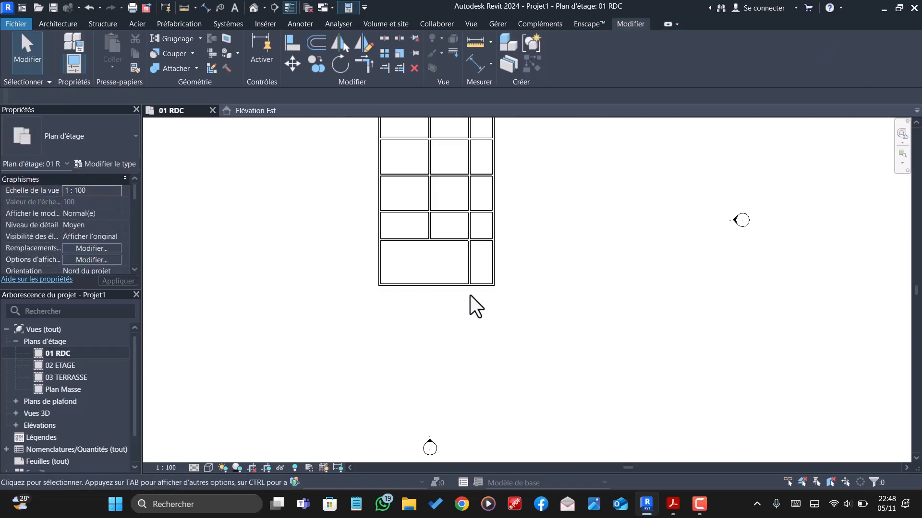
scroll(469, 240, up, 2)
scroll(471, 216, up, 3)
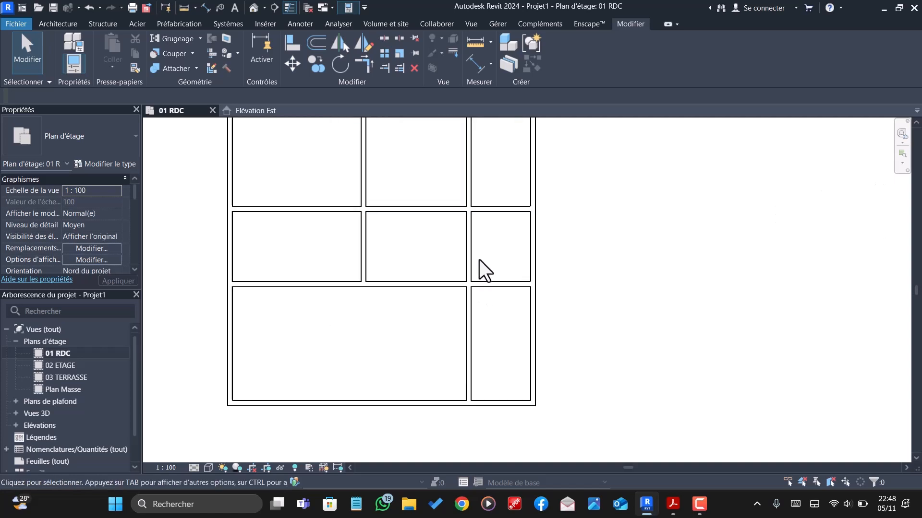
scroll(477, 263, down, 2)
scroll(519, 306, down, 2)
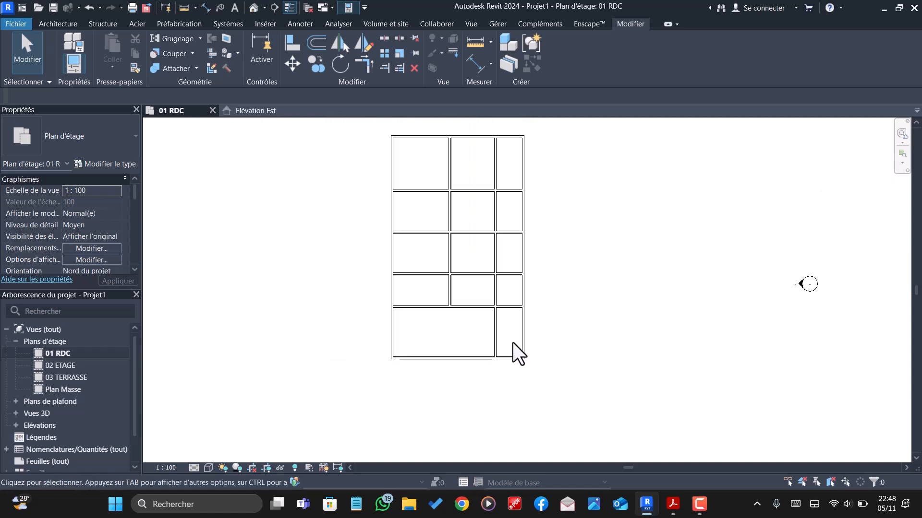
click(495, 330)
scroll(497, 330, up, 3)
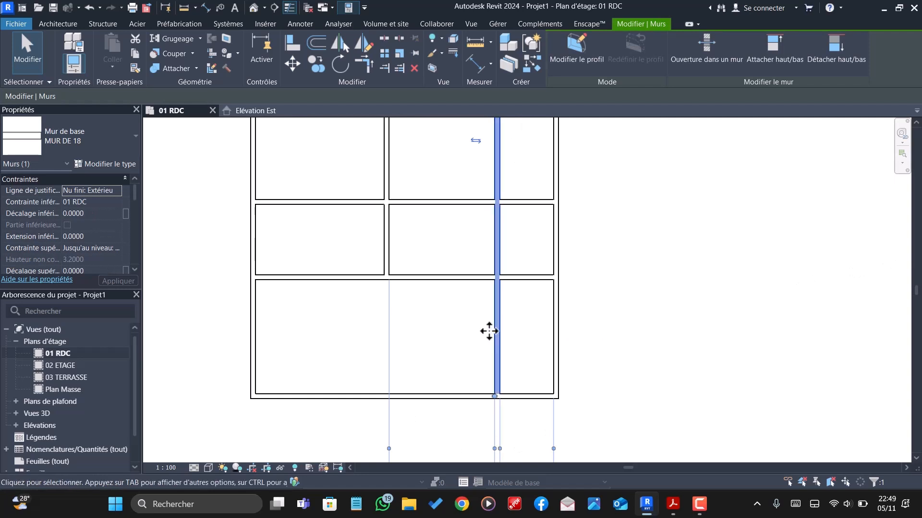
scroll(507, 349, down, 2)
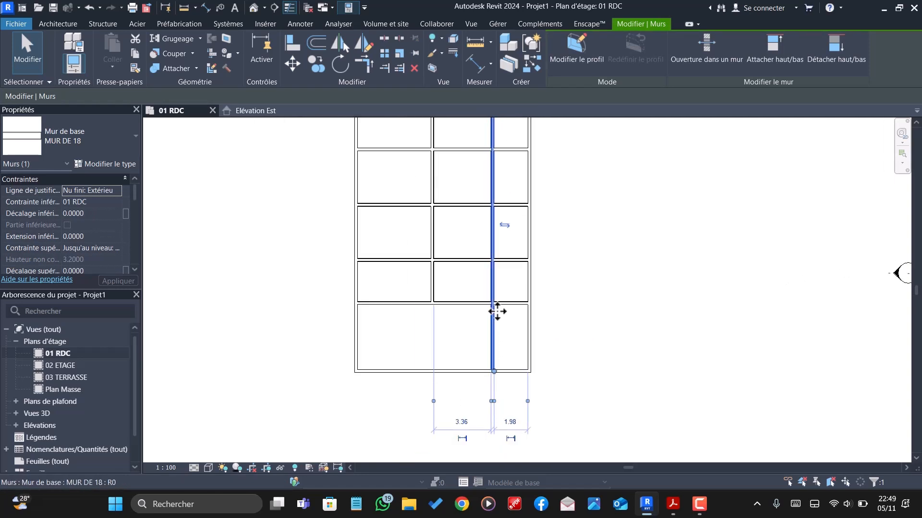
click(417, 284)
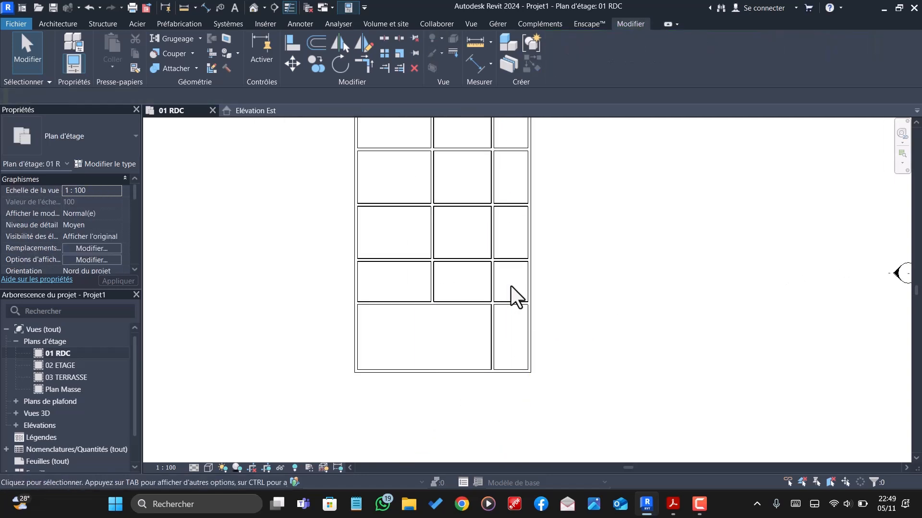
click(473, 261)
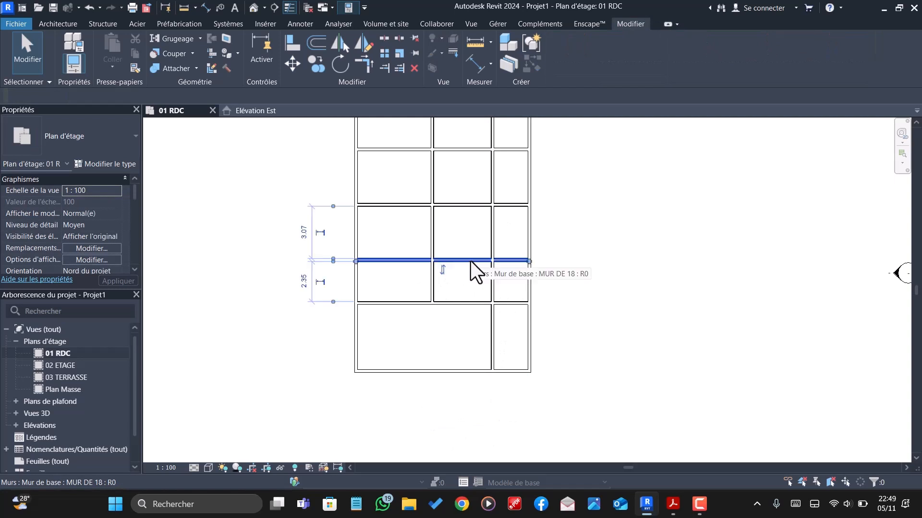
click(459, 273)
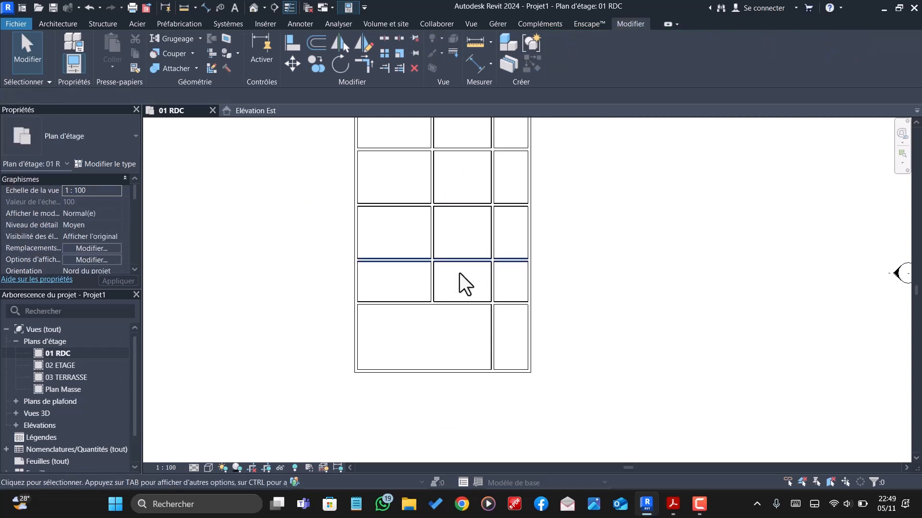
- Trim the second-lowest horizontal interior wall back to the left vertical interior wall, keeping only its left part
click(384, 68)
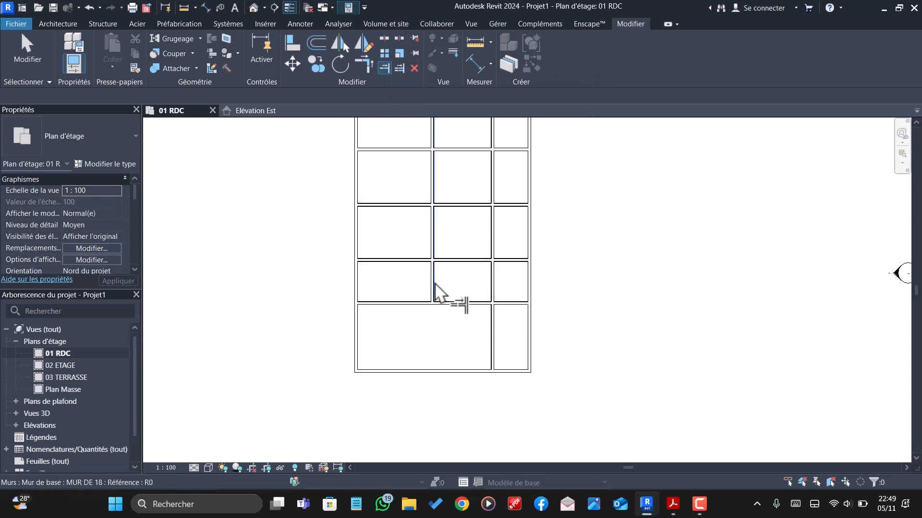
click(412, 259)
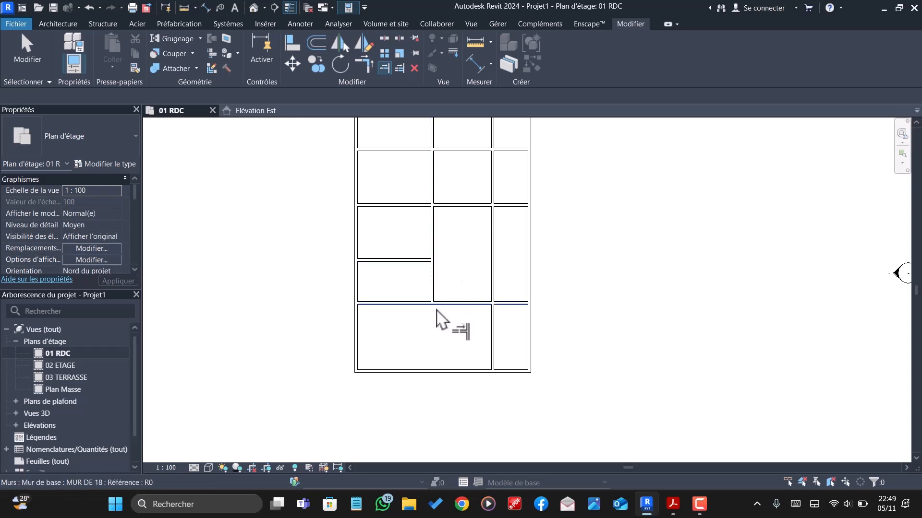
scroll(437, 312, up, 1)
key(Escape)
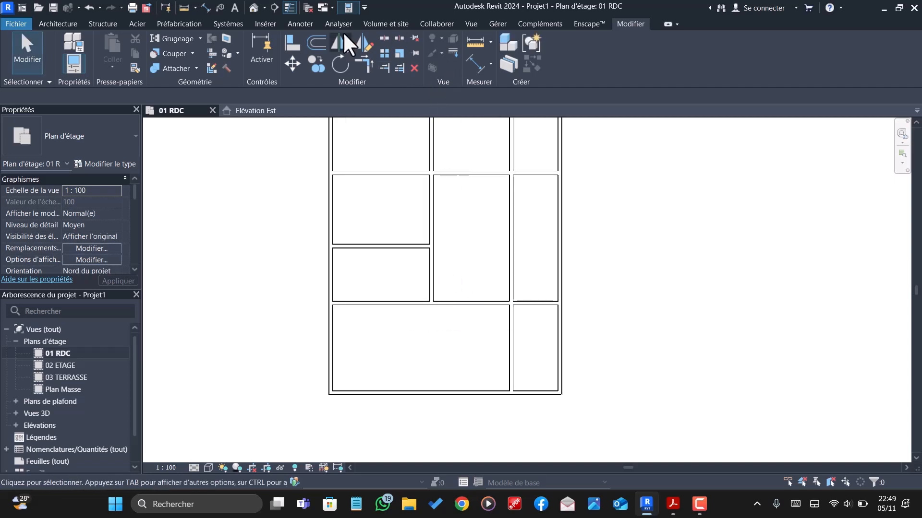
- Trim the left vertical interior wall and the lowest horizontal interior wall into a corner, removing the horizontal wall's left part
click(363, 63)
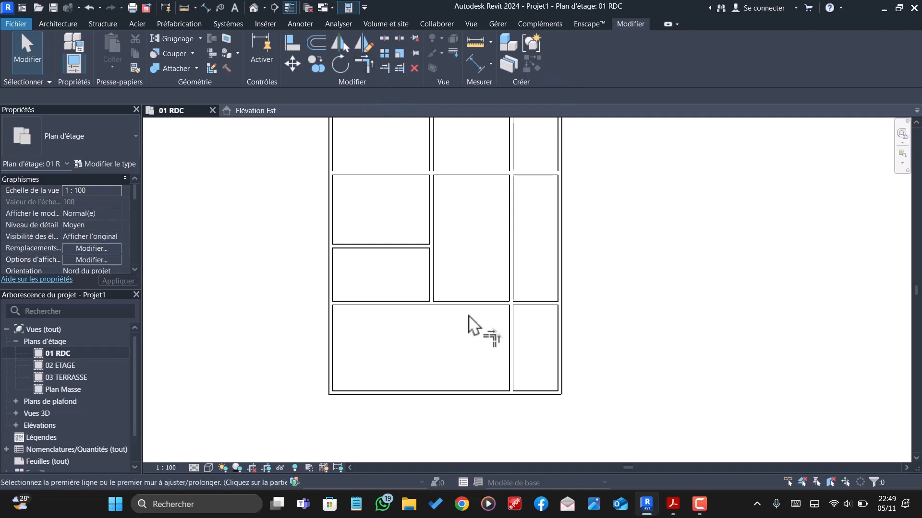
click(432, 286)
click(460, 306)
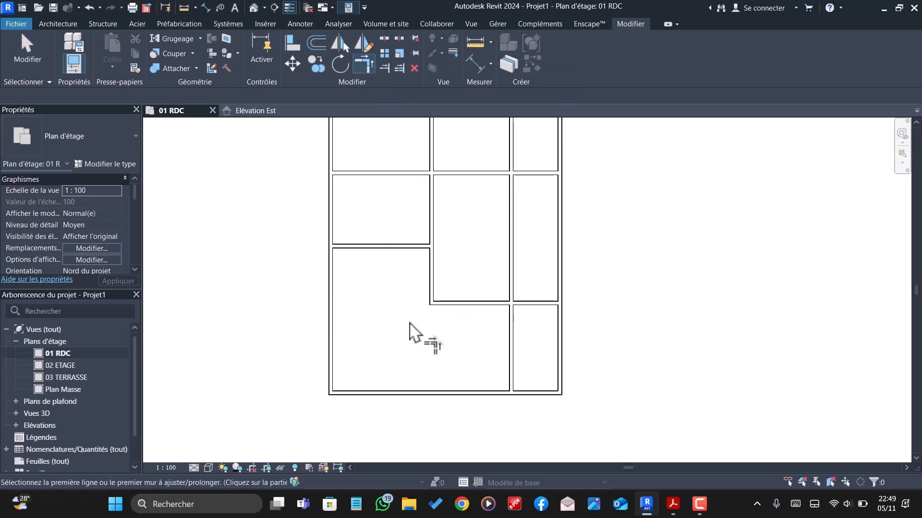
scroll(448, 324, down, 2)
scroll(488, 363, up, 2)
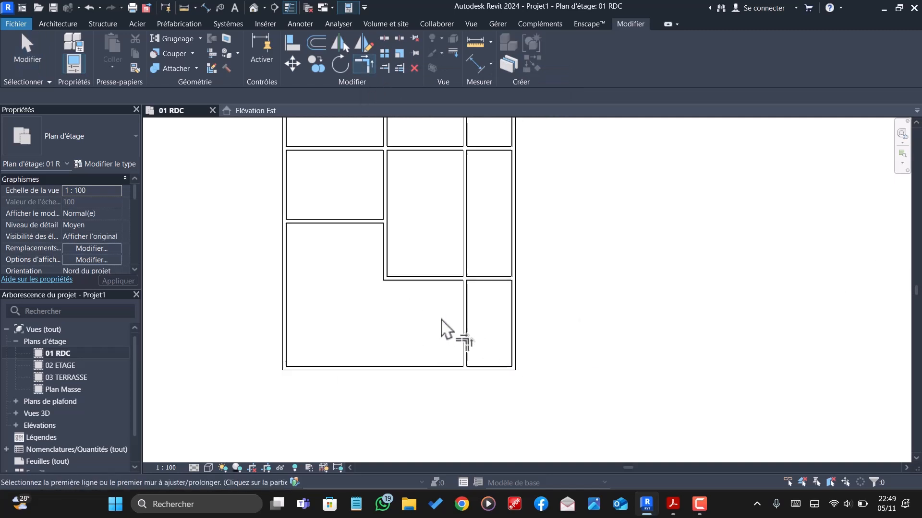
scroll(449, 329, down, 1)
key(Escape)
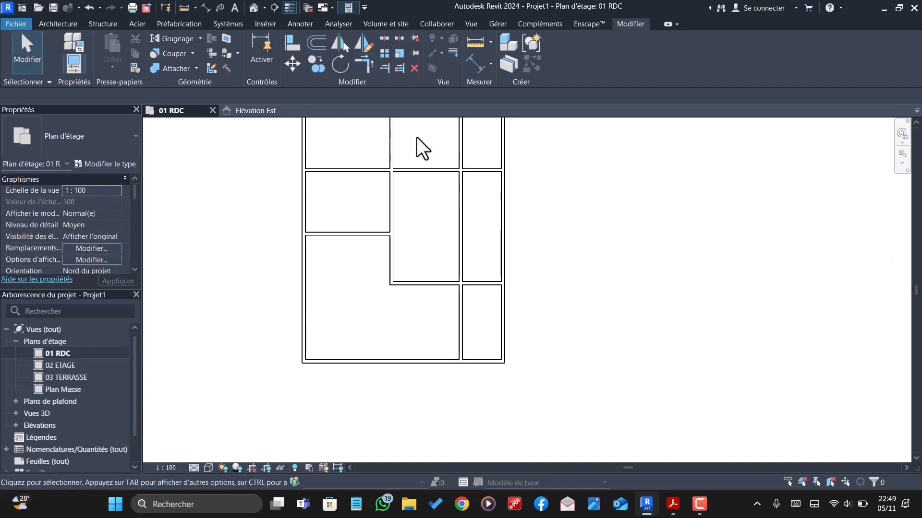
- Trim the right vertical interior wall at the lowest horizontal interior wall, keeping only the part below it
click(385, 67)
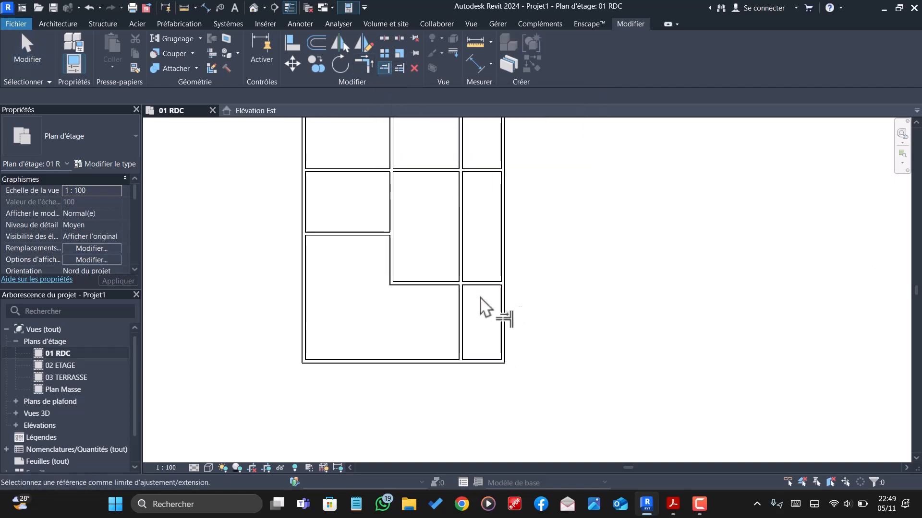
click(447, 286)
click(462, 318)
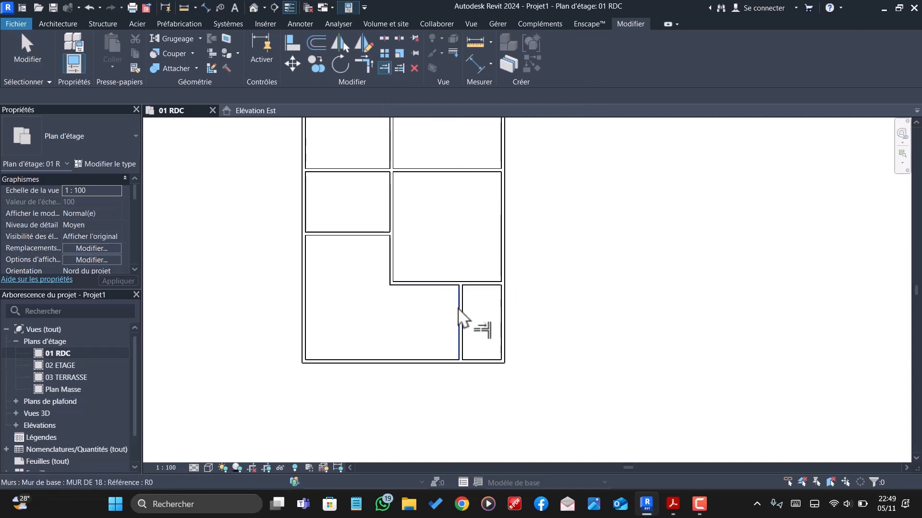
- Examine the ground-floor wall layout from the lower rooms up to the upper exterior wall
scroll(499, 342, down, 2)
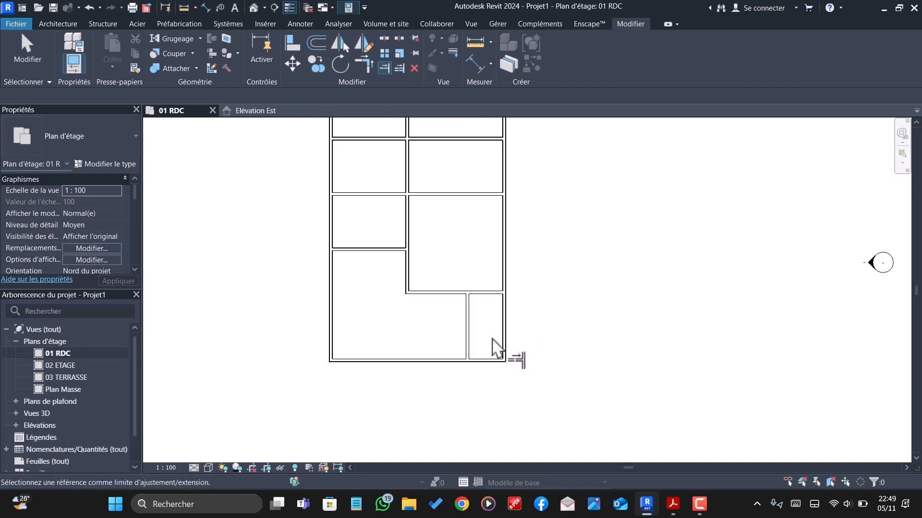
scroll(491, 320, down, 1)
scroll(483, 293, up, 2)
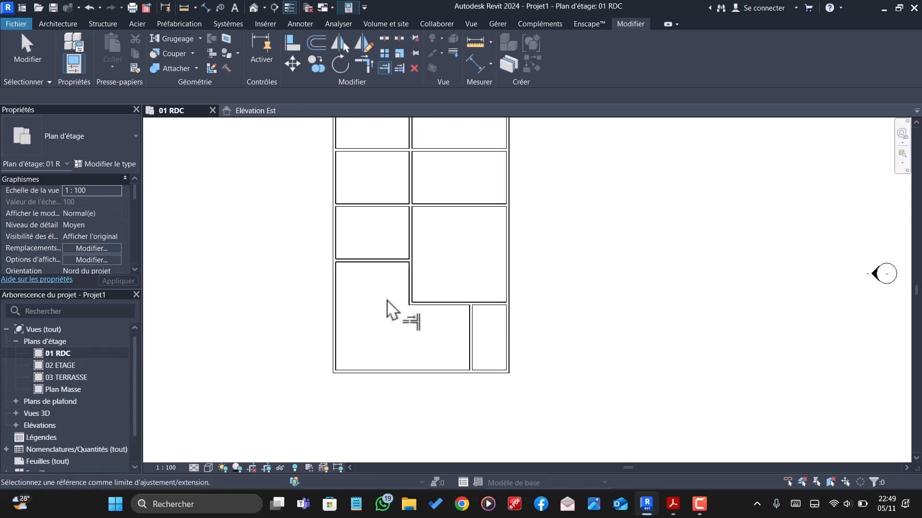
scroll(399, 300, down, 3)
scroll(427, 309, down, 1)
scroll(417, 244, up, 3)
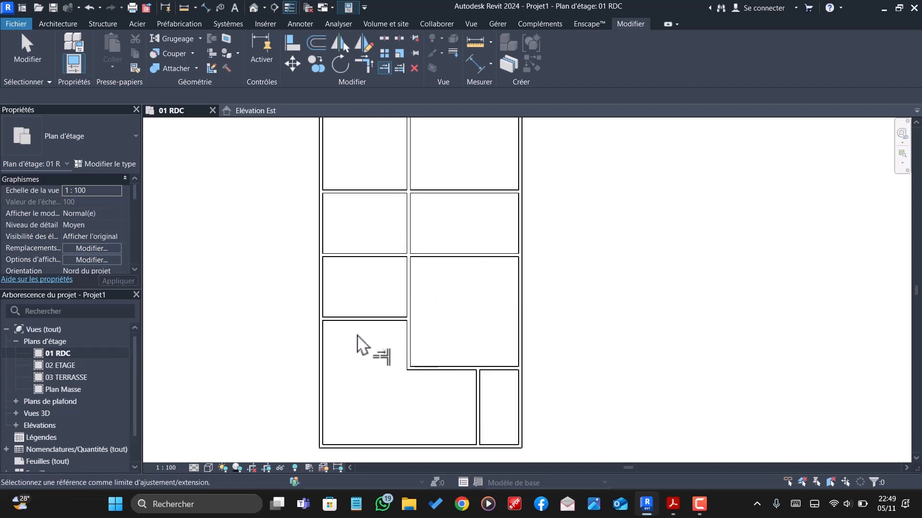
scroll(384, 332, up, 1)
scroll(405, 351, down, 3)
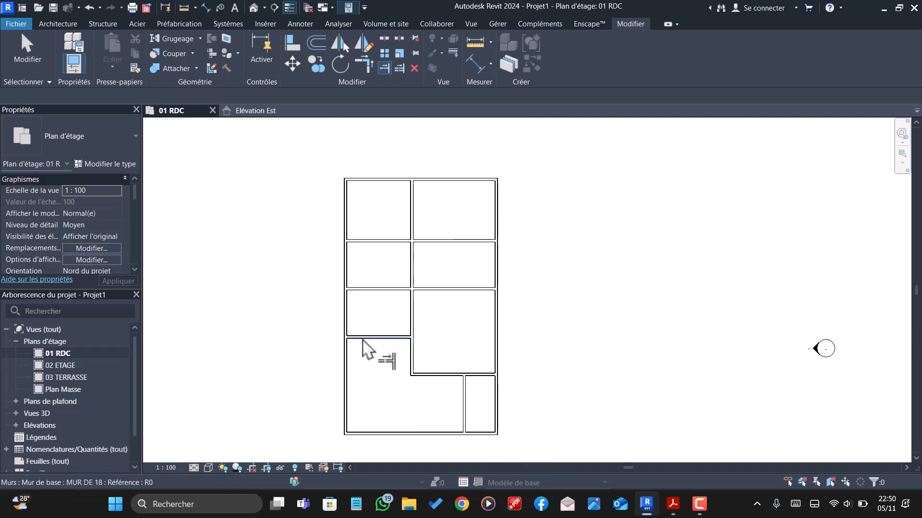
scroll(370, 331, up, 1)
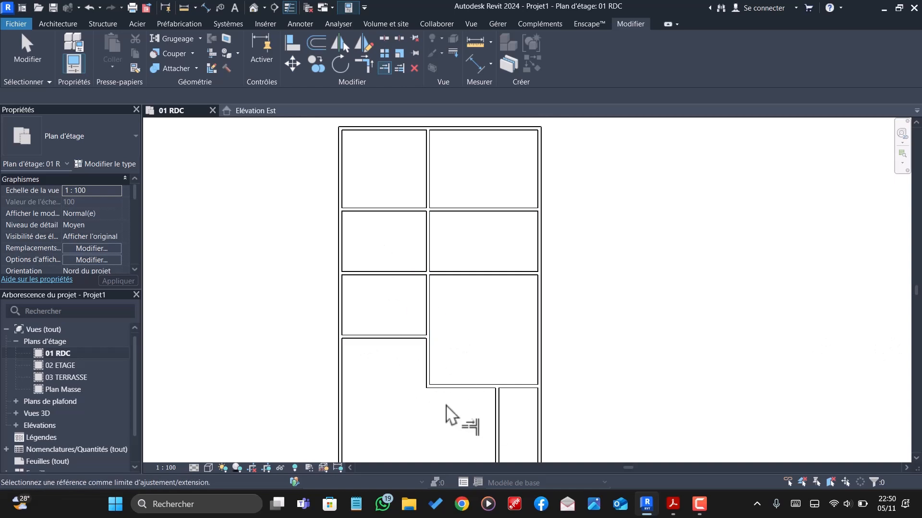
key(Escape)
- Offset the long central vertical interior wall 1.7 m to the left as a copy
click(426, 313)
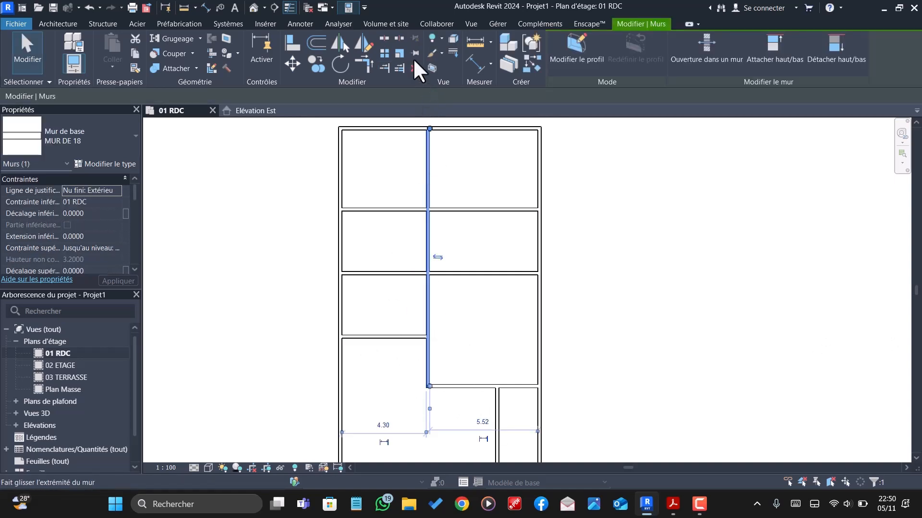
click(318, 41)
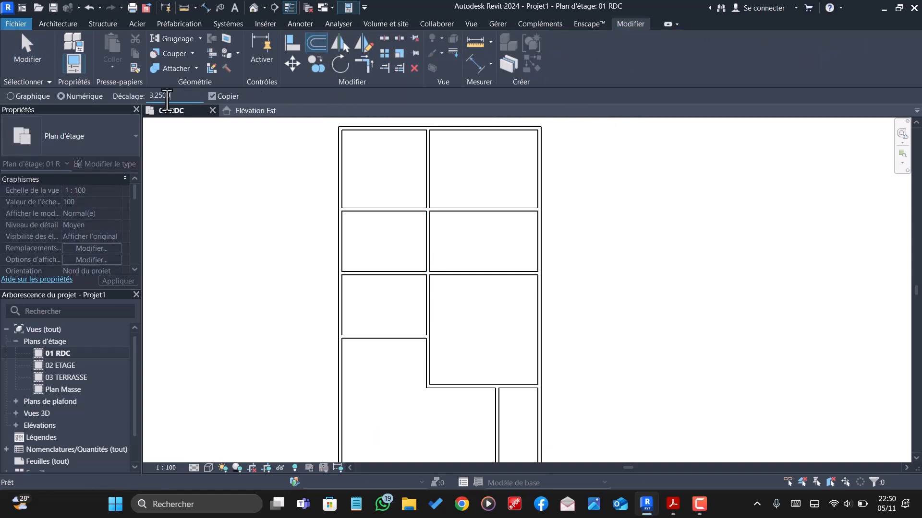
text(1.7)
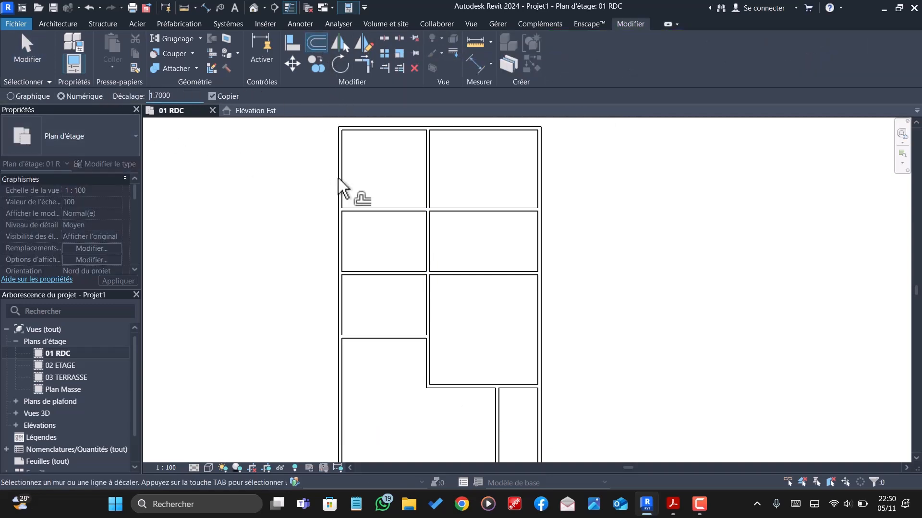
click(424, 297)
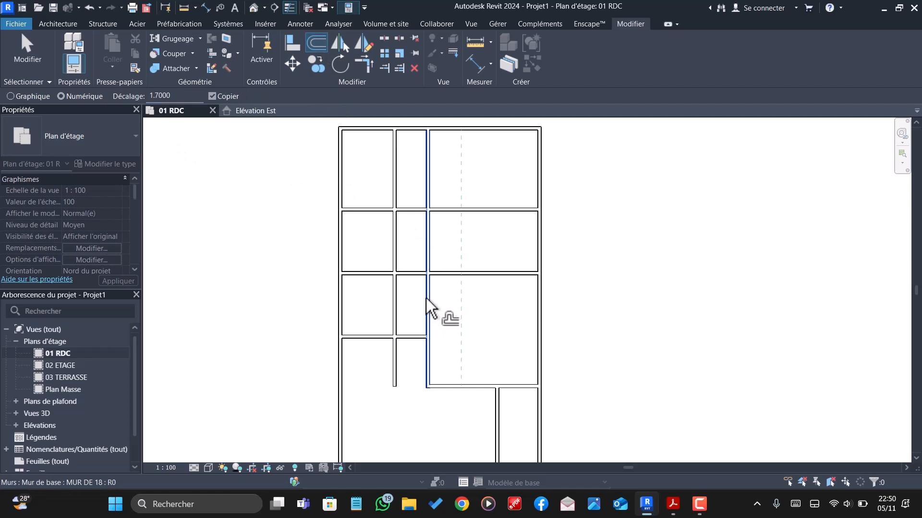
- Trim the copied vertical wall at both ends, keeping only the part between the two lowest horizontal walls on the plan's left side
click(384, 68)
click(369, 338)
click(395, 327)
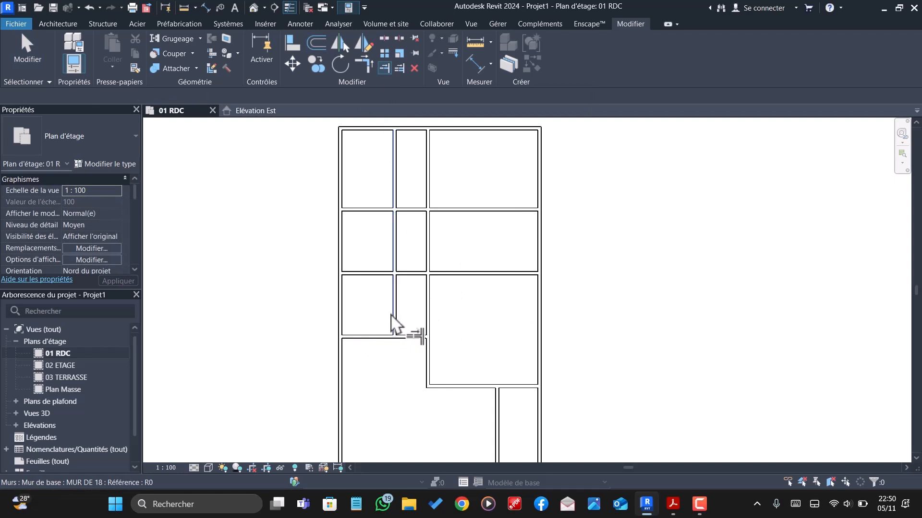
click(384, 284)
click(395, 304)
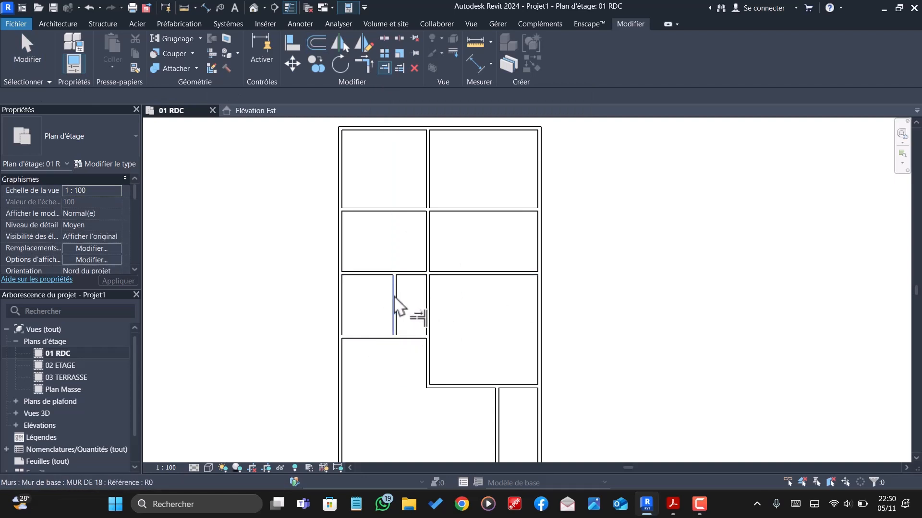
key(Escape)
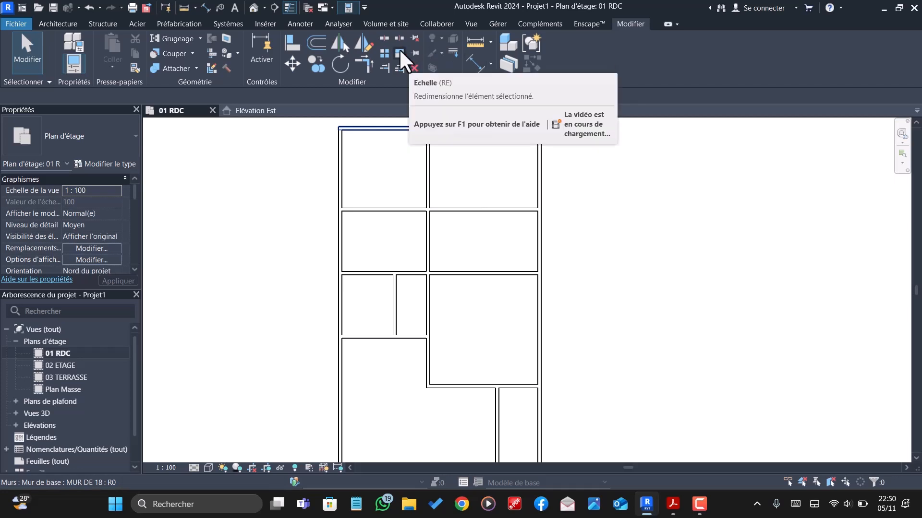
- Split the middle horizontal interior wall at the central vertical wall and delete its right part
click(383, 37)
click(427, 273)
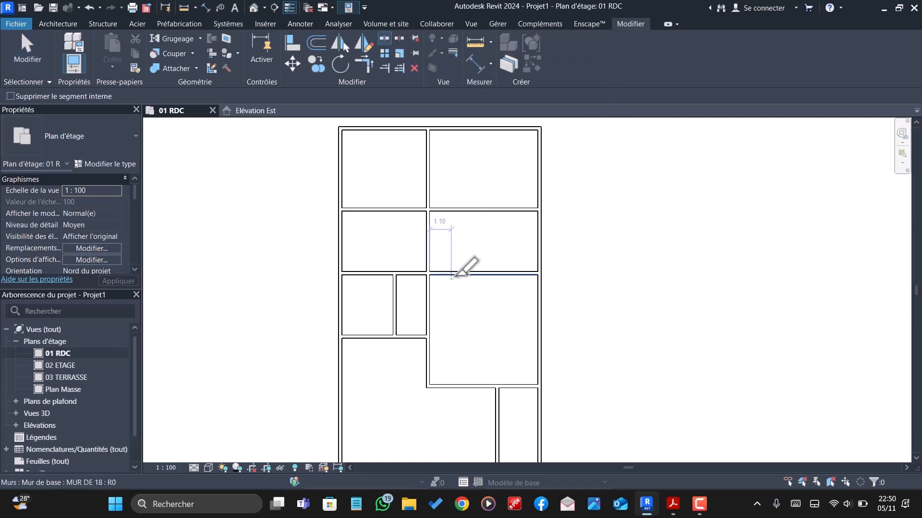
key(Escape)
click(479, 274)
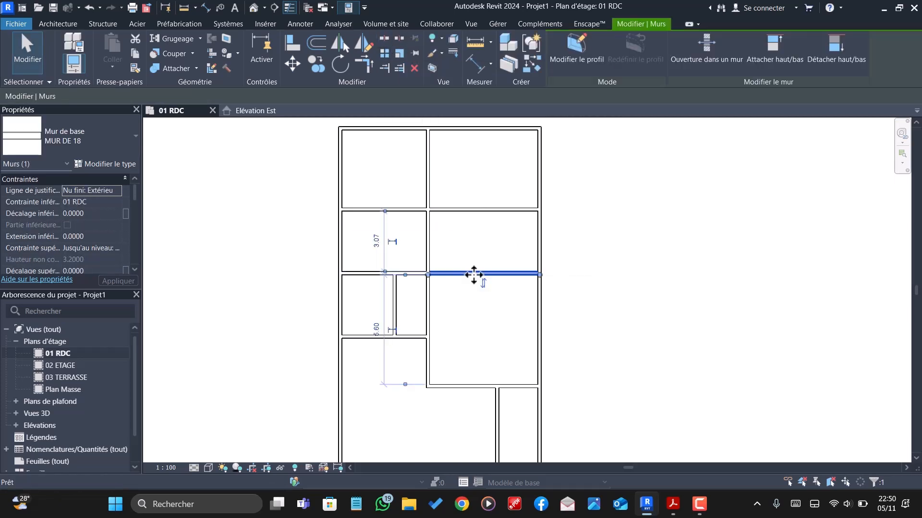
key(Delete)
- Offset the left exterior wall 1.65 m inward as a copy
scroll(436, 295, down, 1)
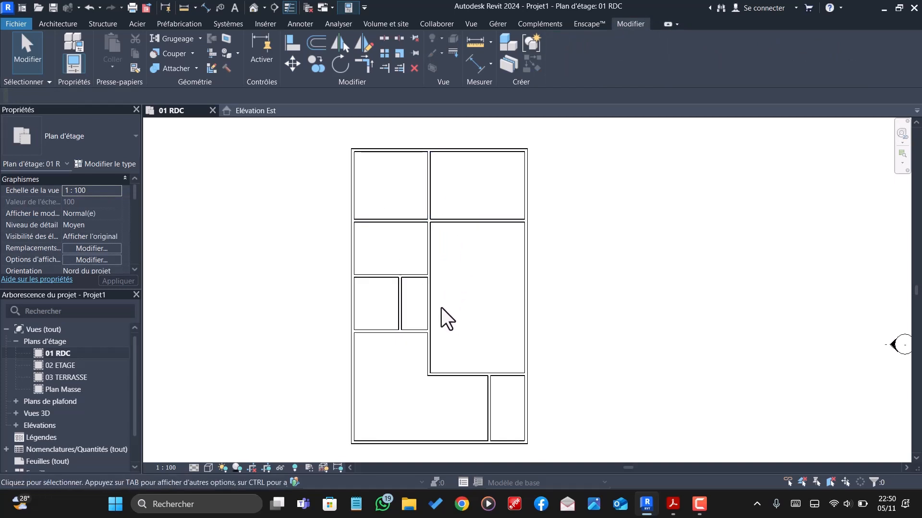
scroll(371, 208, up, 1)
click(351, 185)
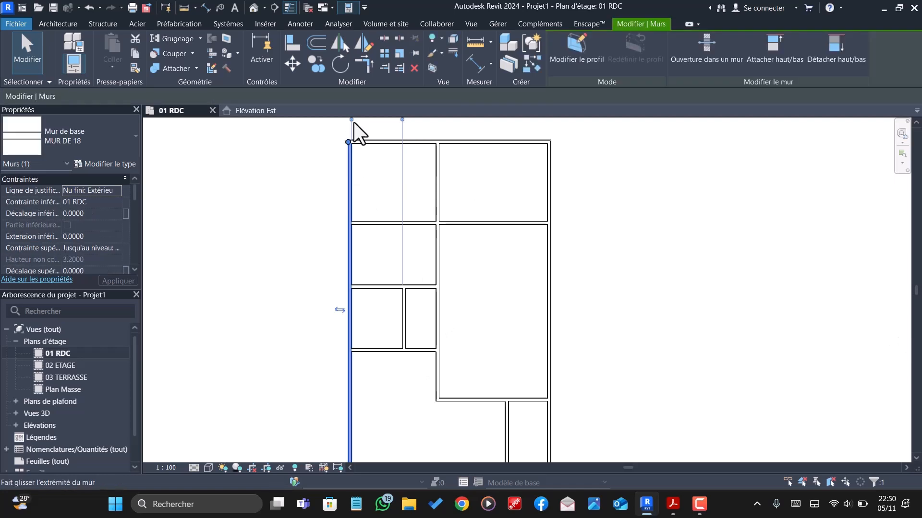
click(316, 43)
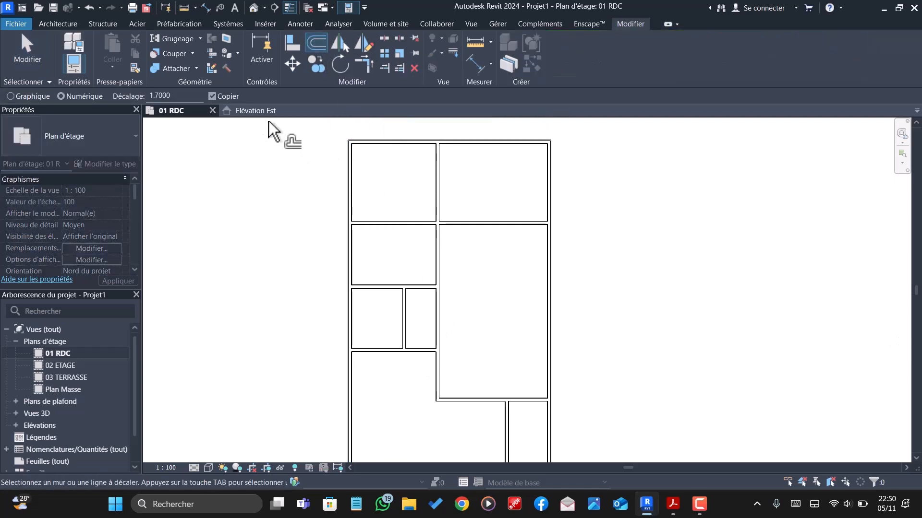
click(190, 96)
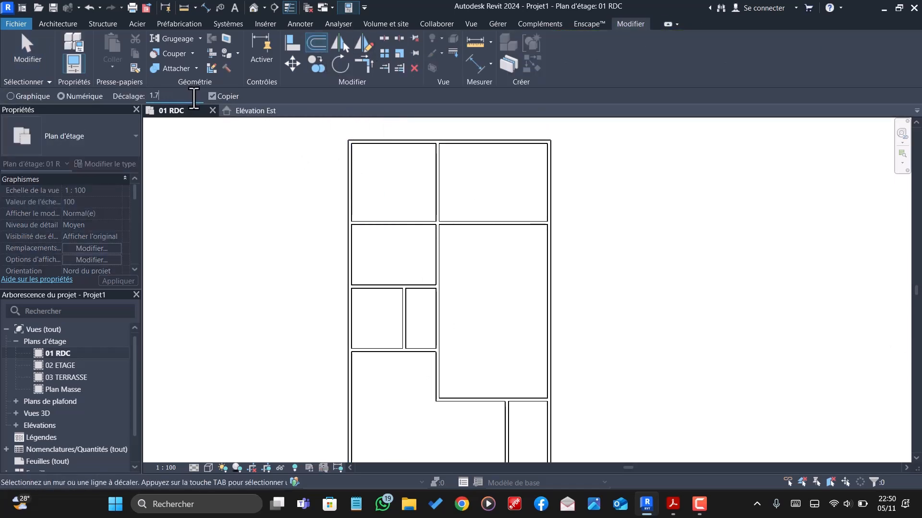
key(BackSpace)
text(6500)
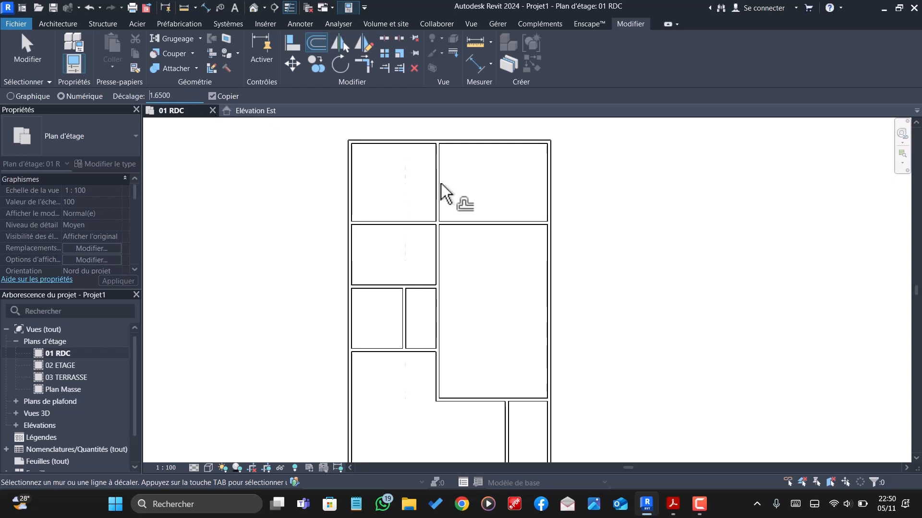
click(356, 181)
key(Escape)
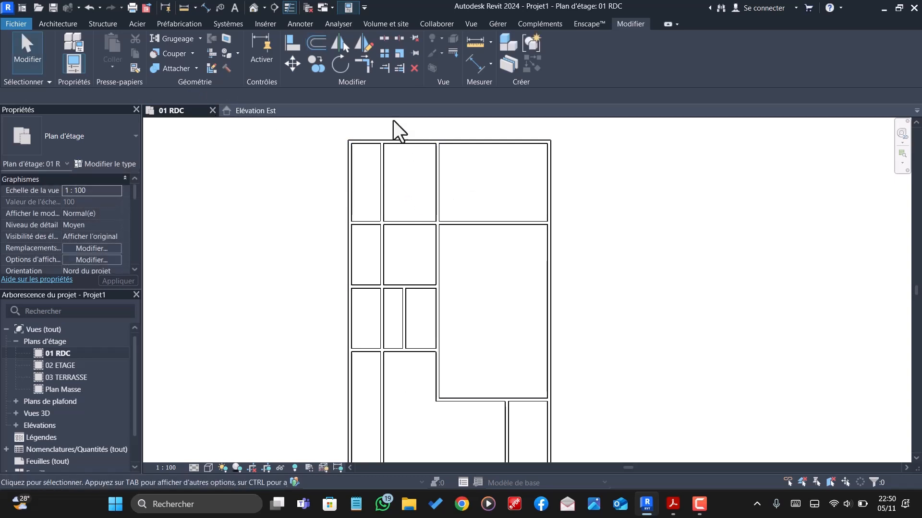
- Trim the copy of the left exterior wall at the uppermost horizontal interior wall, keeping only its upper part
click(384, 68)
click(376, 224)
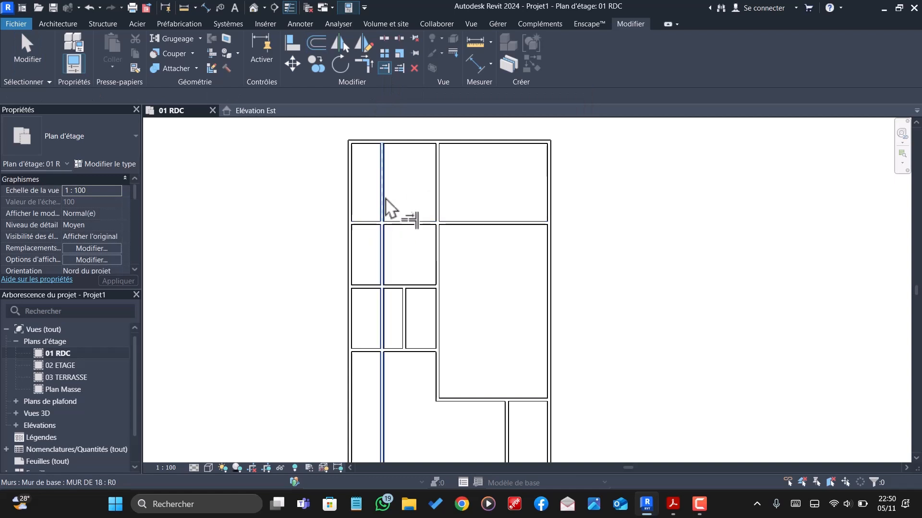
click(384, 204)
scroll(393, 191, down, 2)
scroll(412, 208, up, 1)
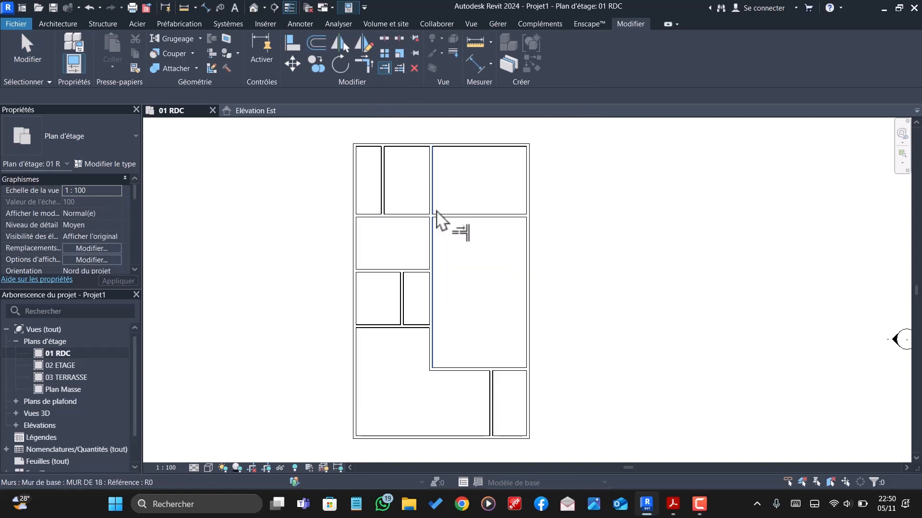
key(Escape)
- Offset the short vertical wall in the upper-left room 3.97 m to the right as a copy
click(382, 171)
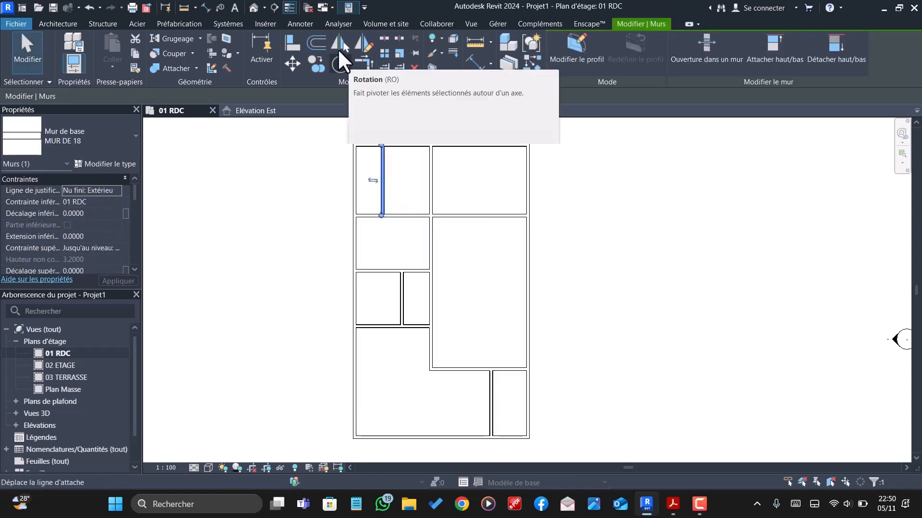
click(316, 42)
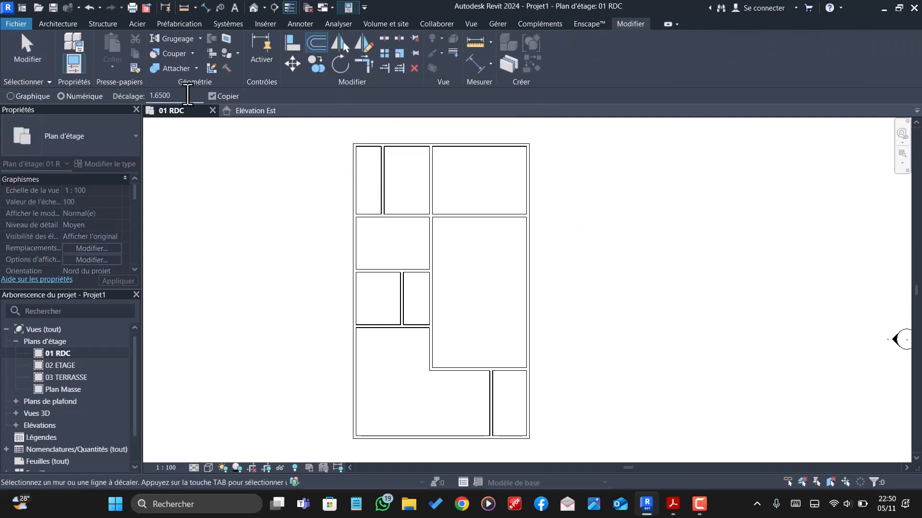
text(3.97)
click(384, 178)
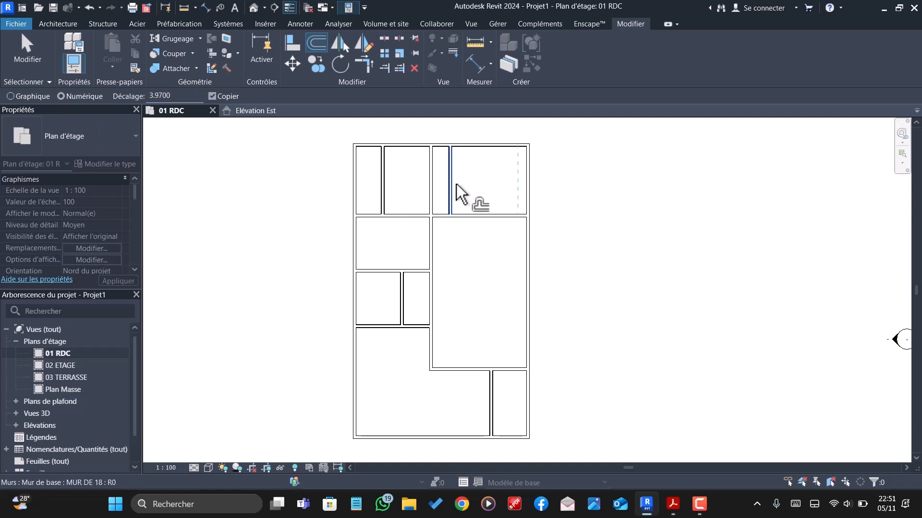
key(Escape)
- Split the central vertical wall at the uppermost horizontal interior wall and delete the part above it
click(384, 38)
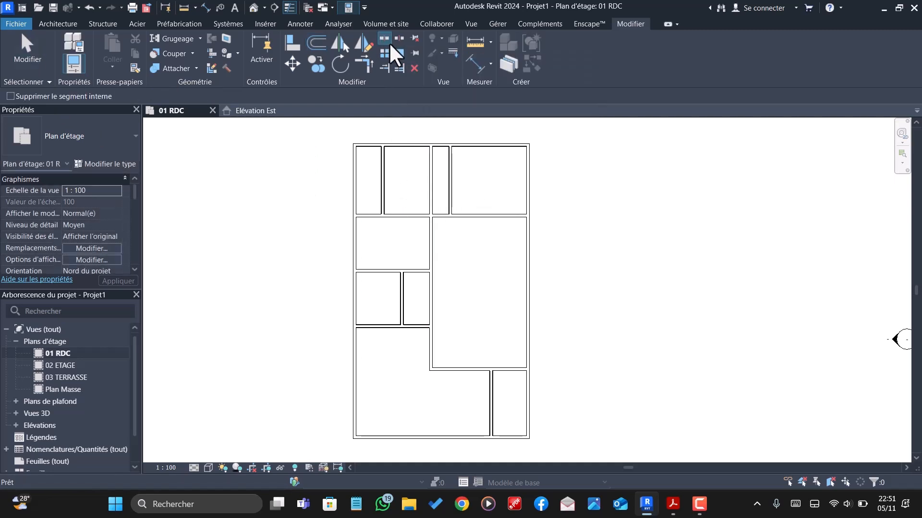
scroll(434, 217, up, 5)
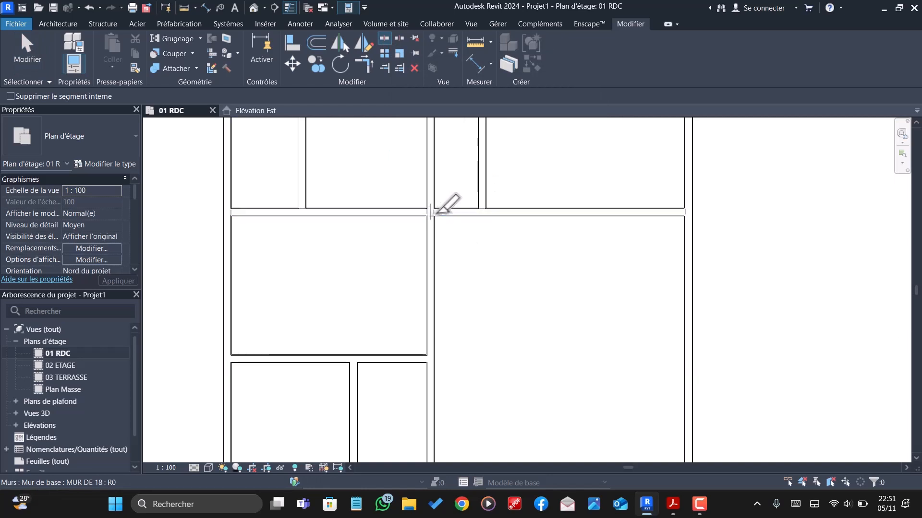
key(Escape)
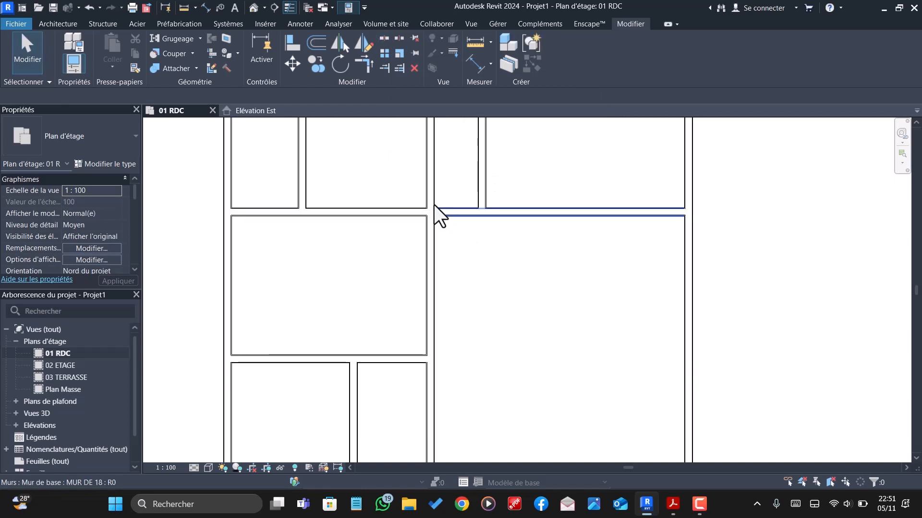
click(432, 202)
click(463, 298)
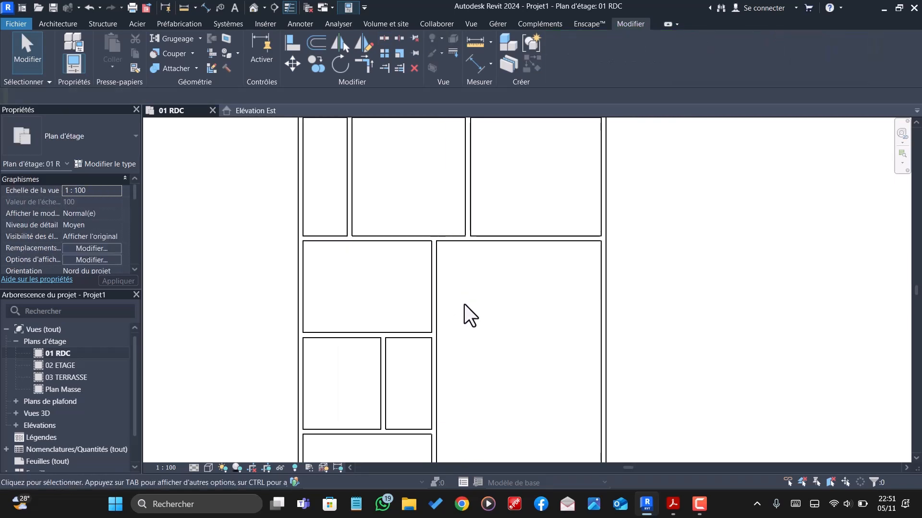
scroll(461, 307, down, 5)
scroll(480, 247, up, 2)
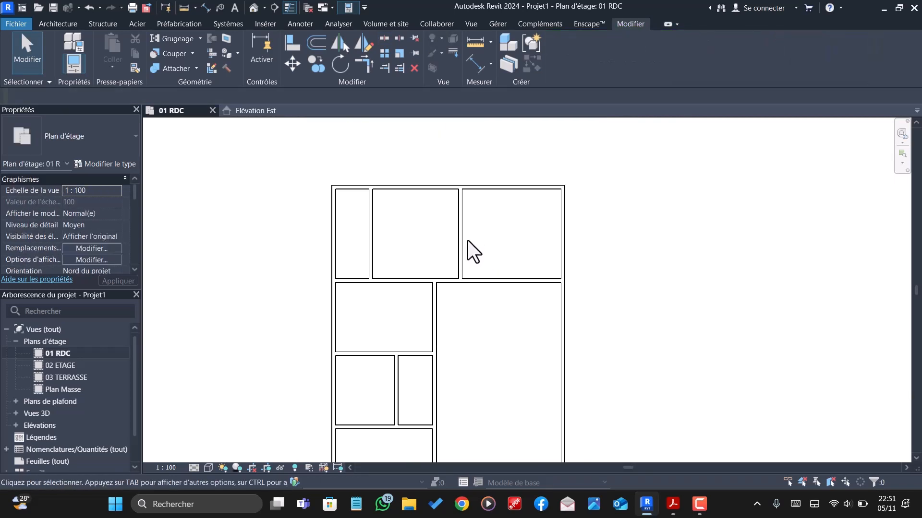
- Offset the right vertical wall of the upper row of rooms 1.4 m to the right as a copy
click(459, 228)
click(315, 41)
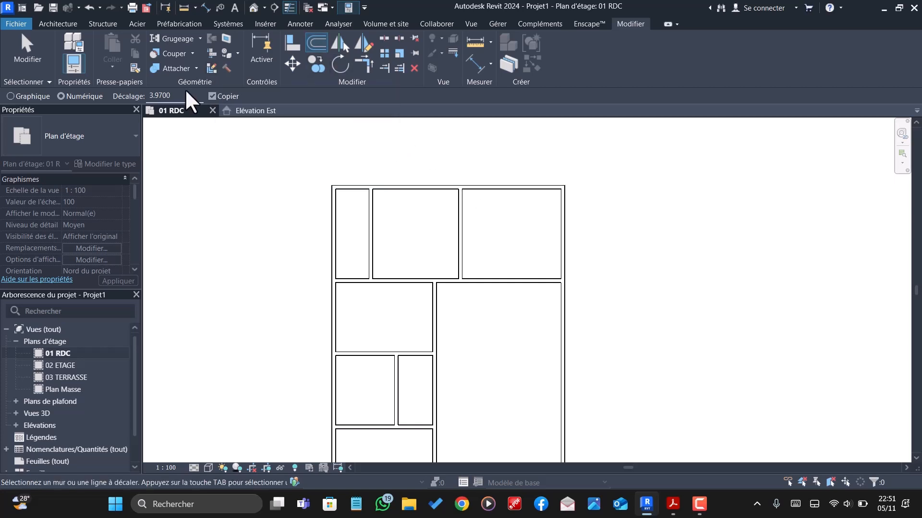
double_click(166, 96)
text(1.)
text(4)
double_click(191, 98)
text(1.4)
click(465, 221)
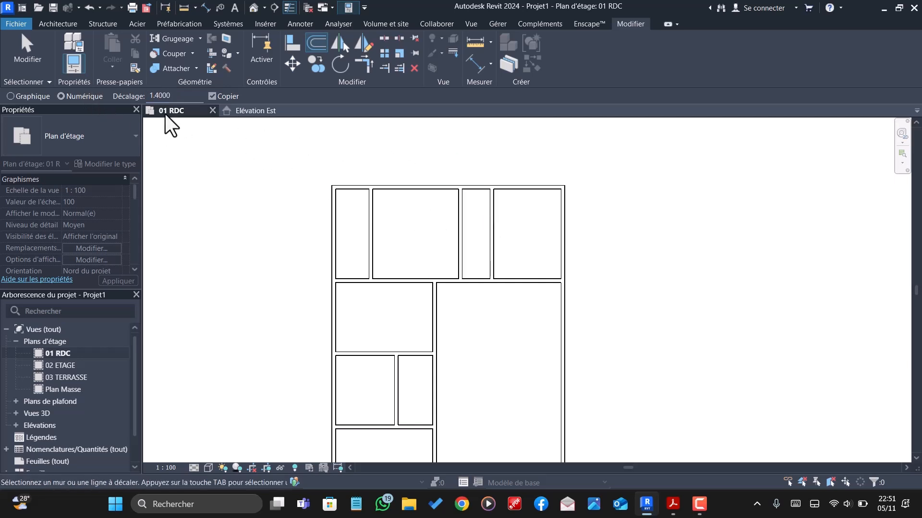
- Offset the rightmost vertical wall of the upper row of rooms 1.25 m to the right as a copy
double_click(195, 99)
text(25)
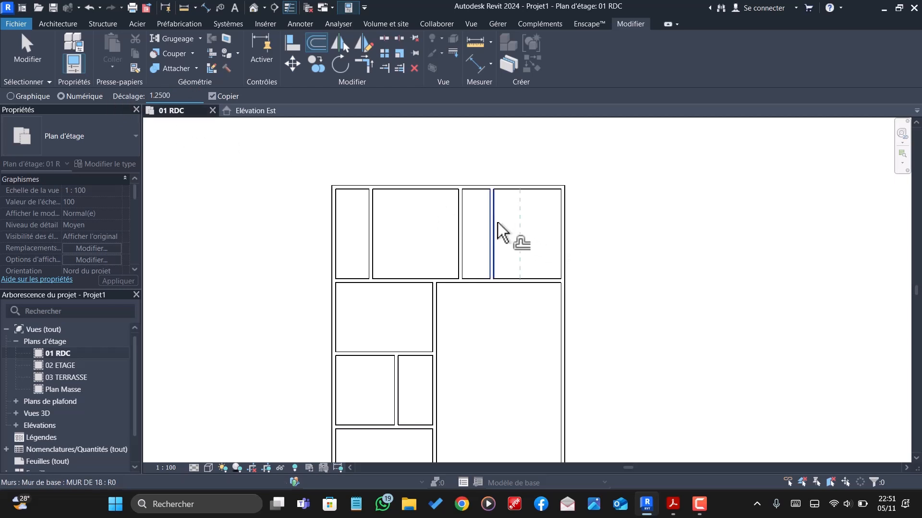
click(497, 223)
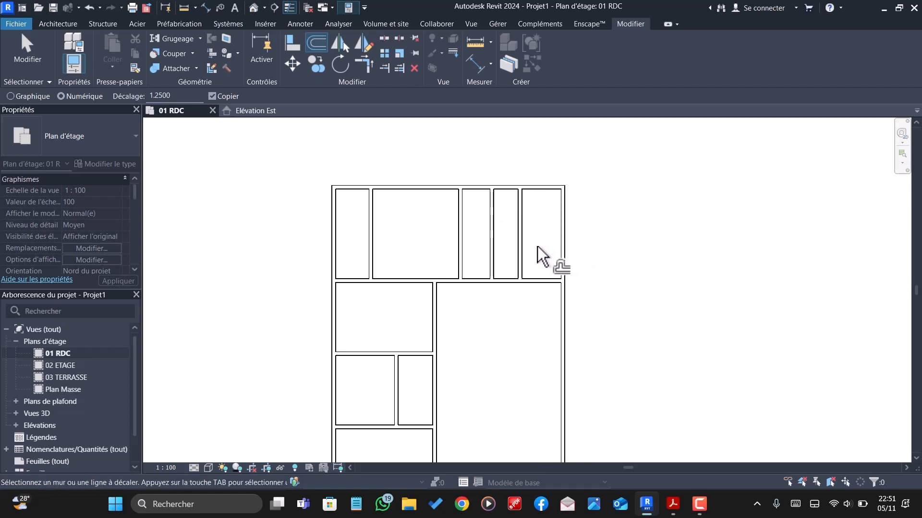
key(Escape)
- Move the third interior vertical wall of the upper row so its clear distance from the second wall is 1.5 m
click(491, 237)
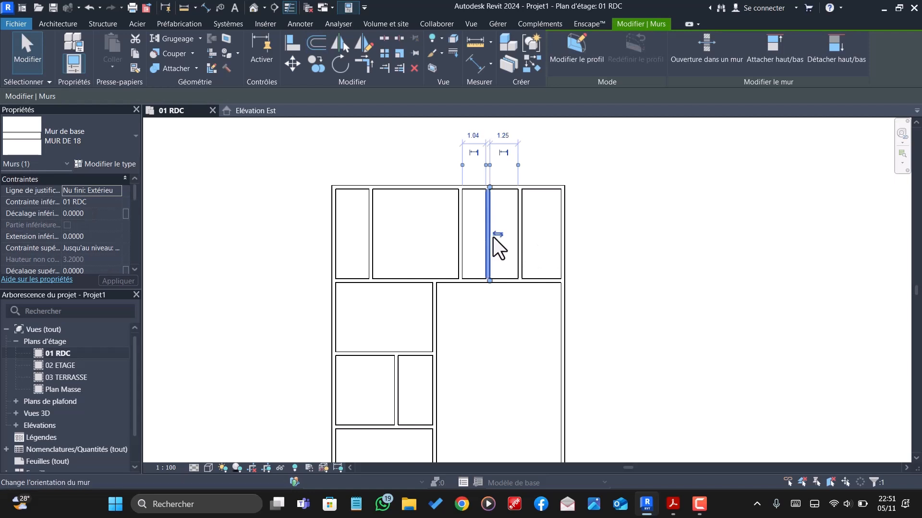
click(523, 237)
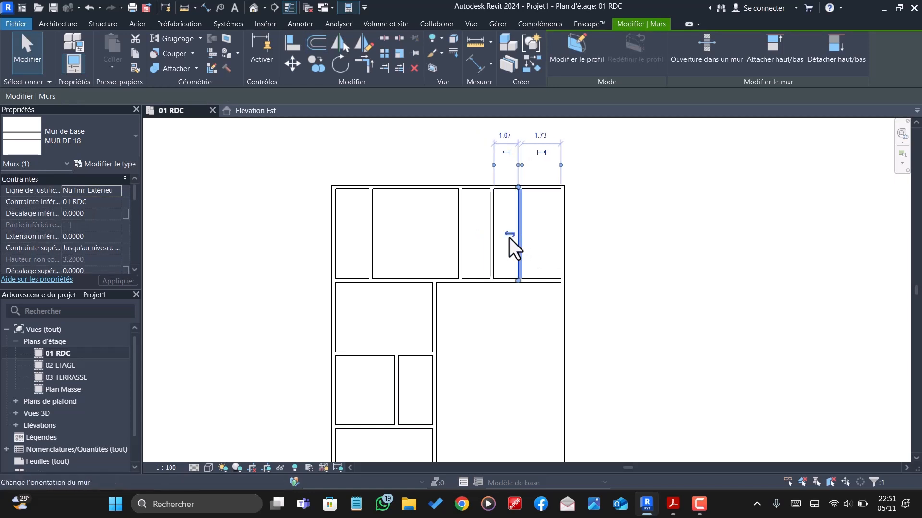
click(491, 232)
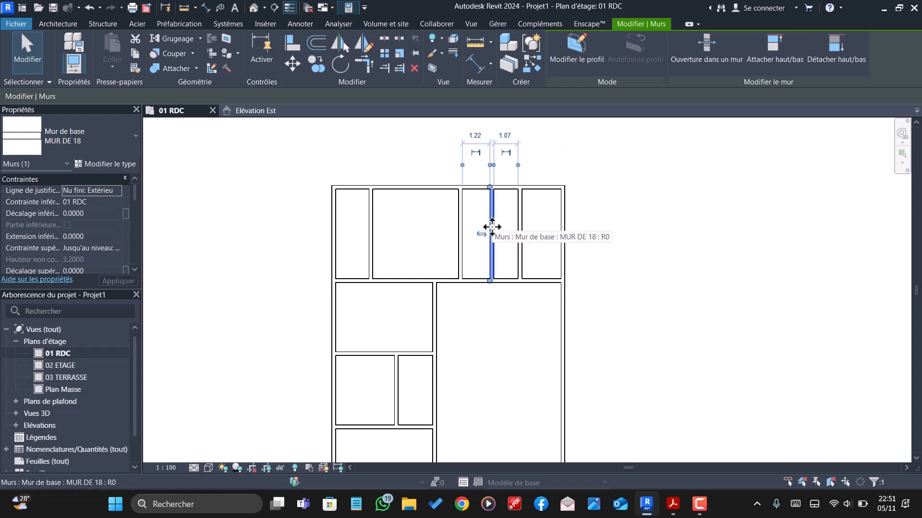
click(476, 136)
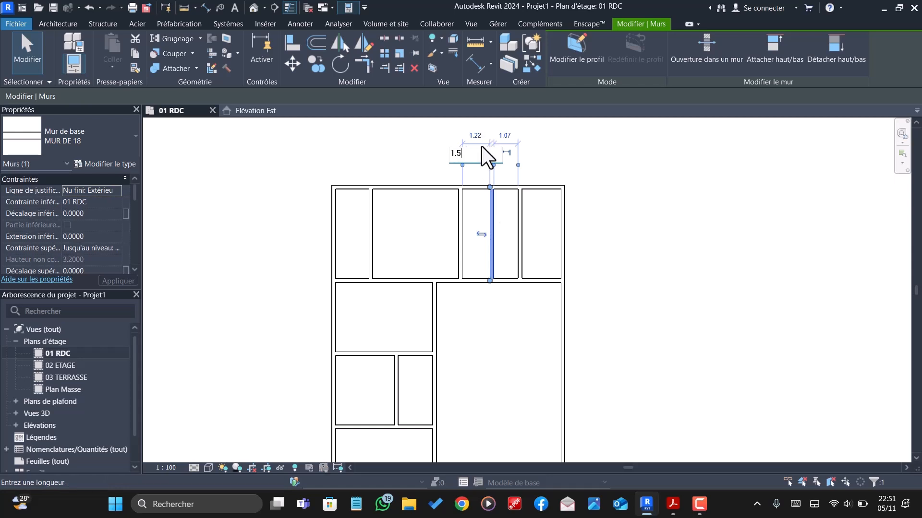
text(1.5)
key(Return)
- Set the clear distance between the third and fourth interior vertical walls of the upper row to 1.4 m by moving the fourth
click(519, 240)
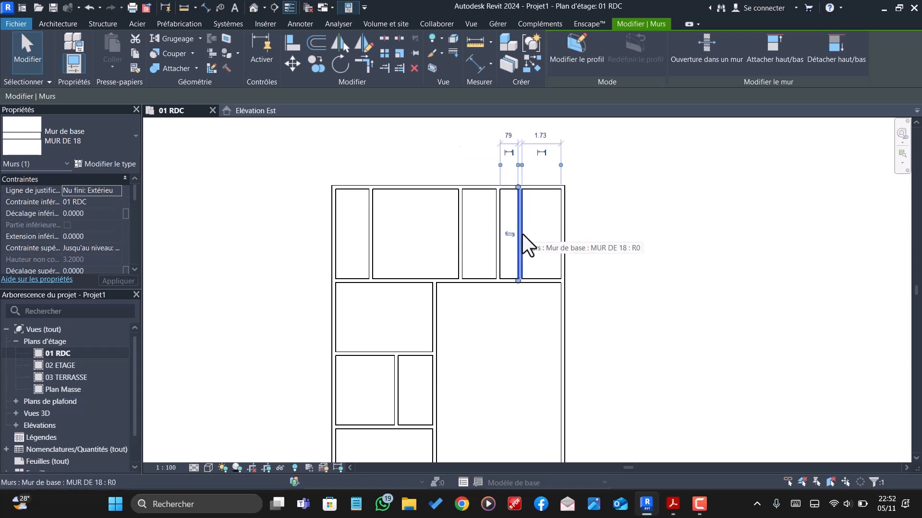
click(509, 138)
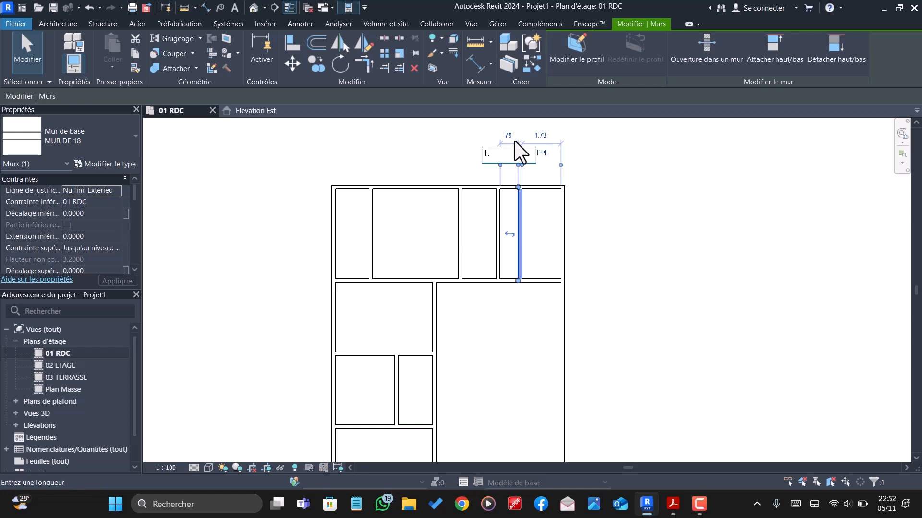
text(1.4)
key(Return)
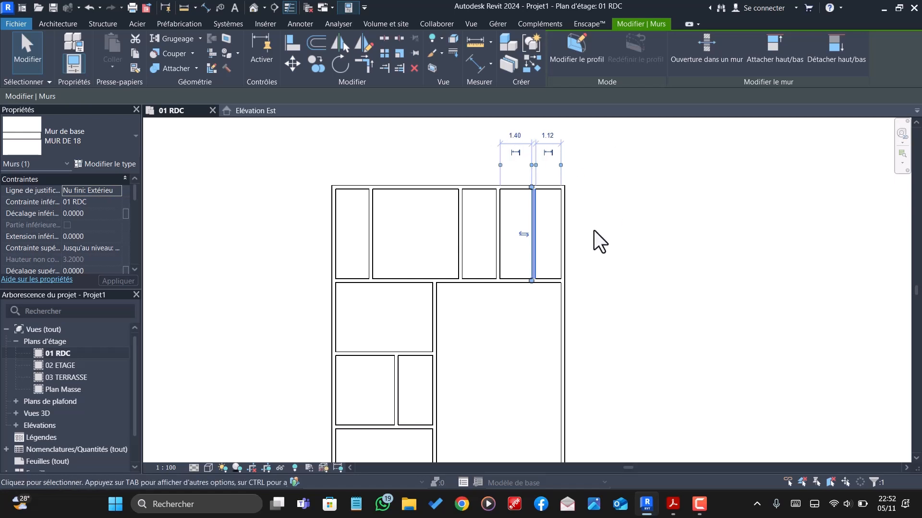
key(Escape)
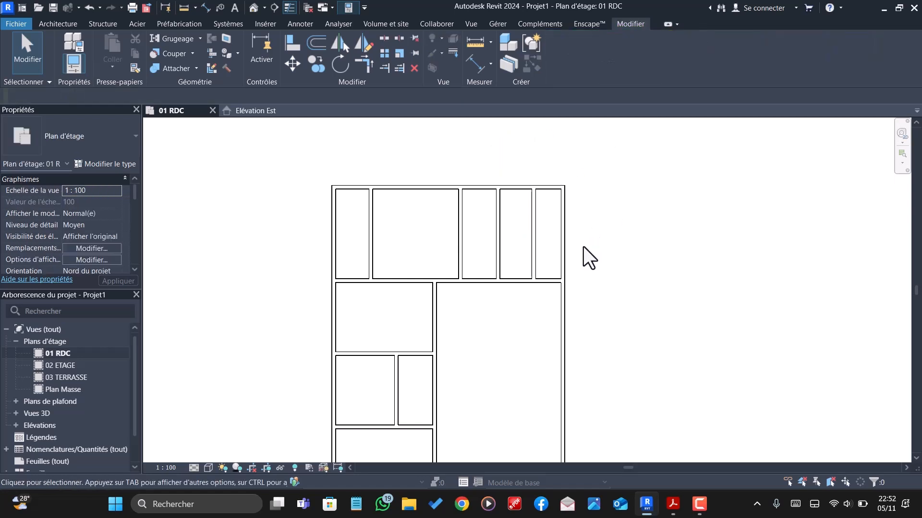
- Offset the left exterior wall to the right as a copy, placing it just left of the central vertical wall
scroll(470, 191, down, 3)
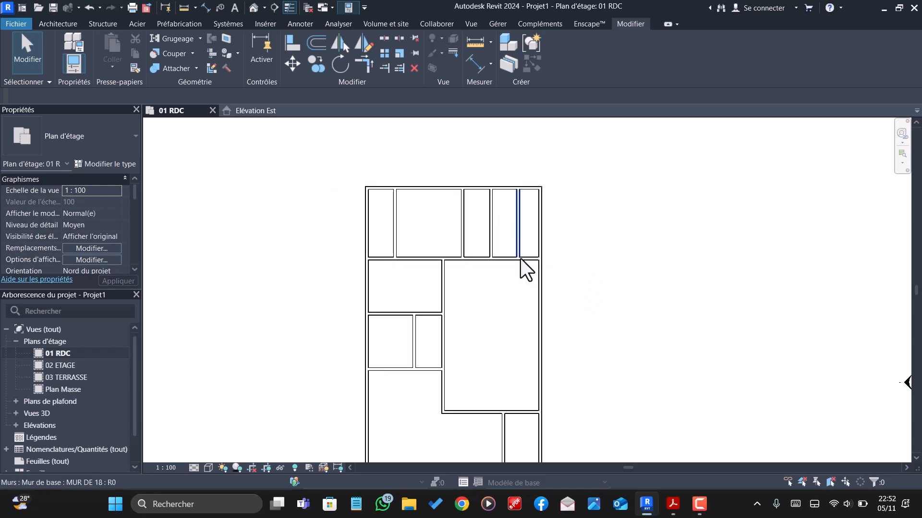
scroll(476, 275, up, 1)
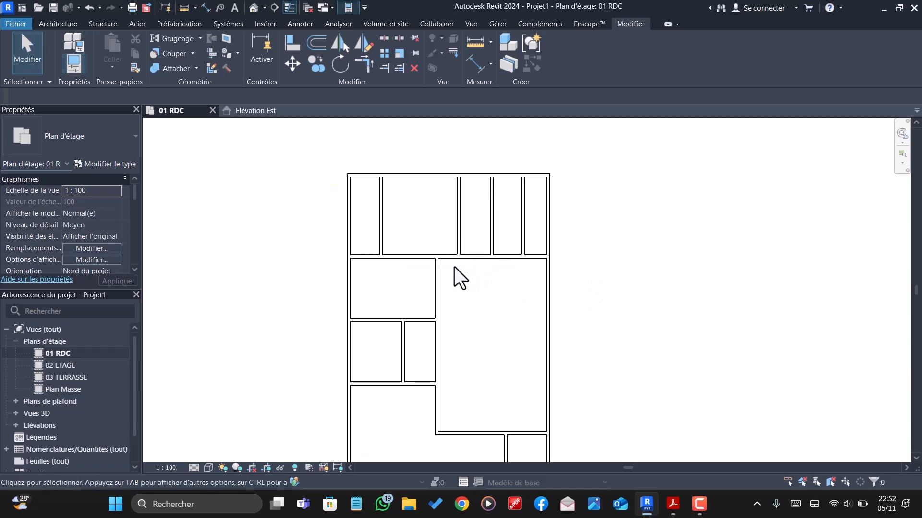
scroll(453, 264, down, 1)
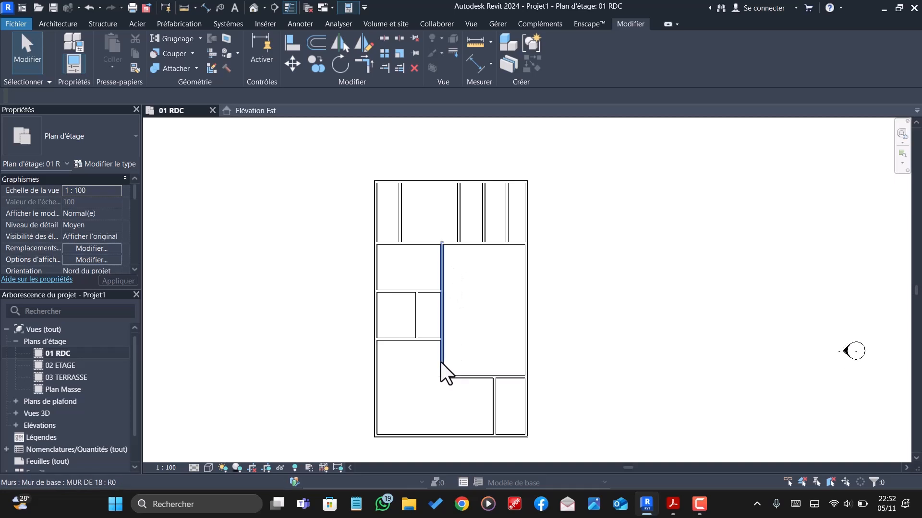
scroll(441, 362, up, 1)
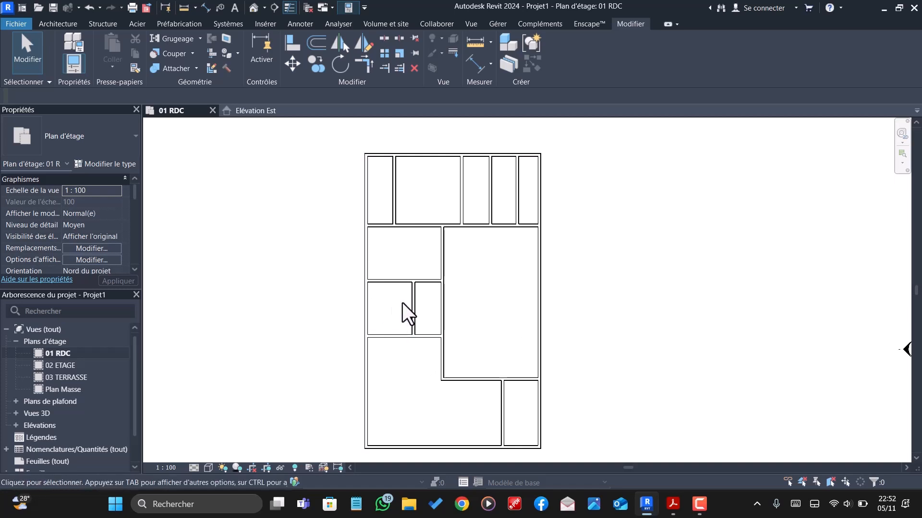
click(368, 308)
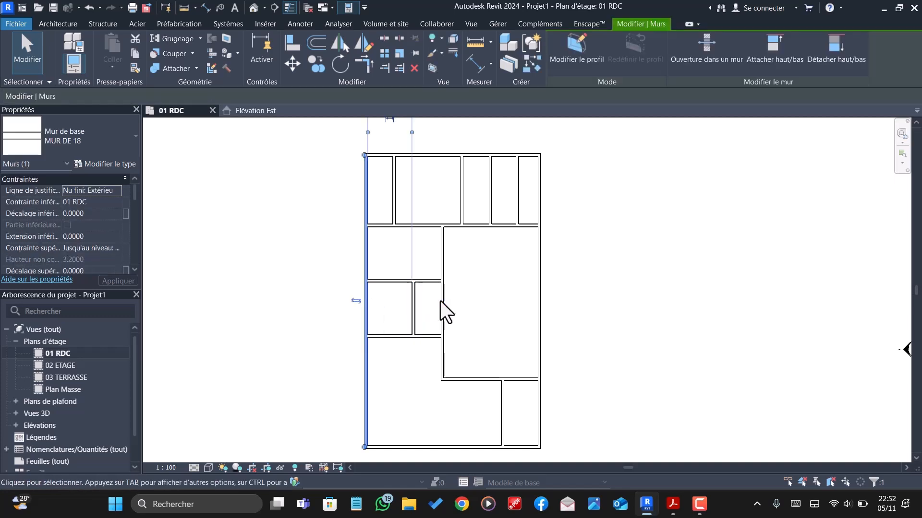
click(318, 41)
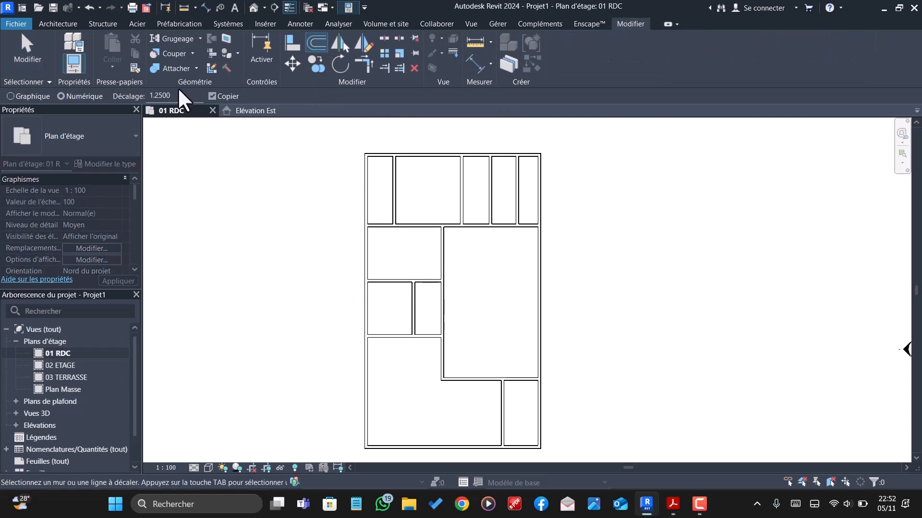
click(163, 95)
click(371, 301)
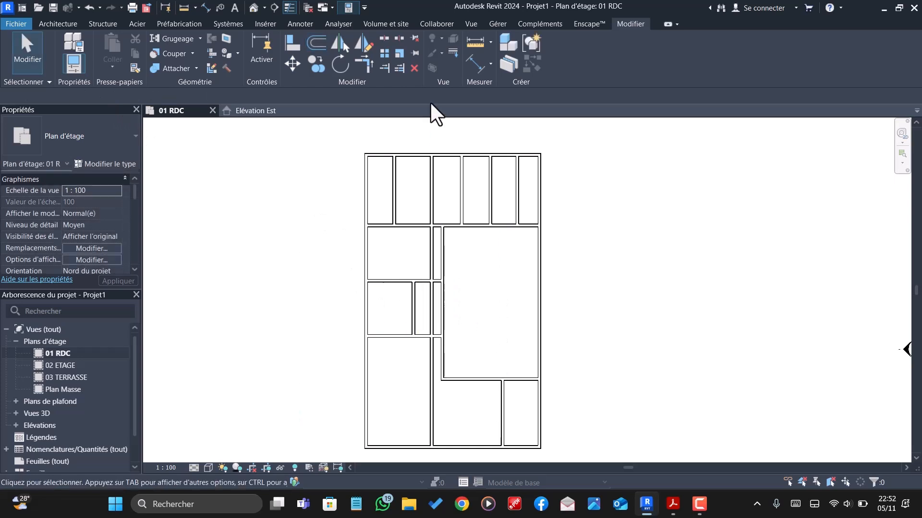
key(Escape)
key(Escape)
- Trim the copied wall at the two horizontal walls of the middle-left rooms, keeping only the part between them
click(385, 68)
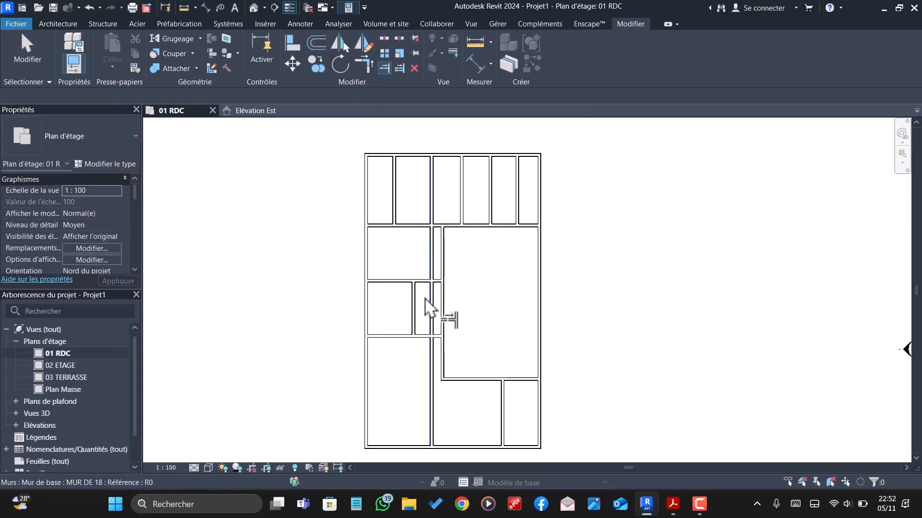
click(431, 304)
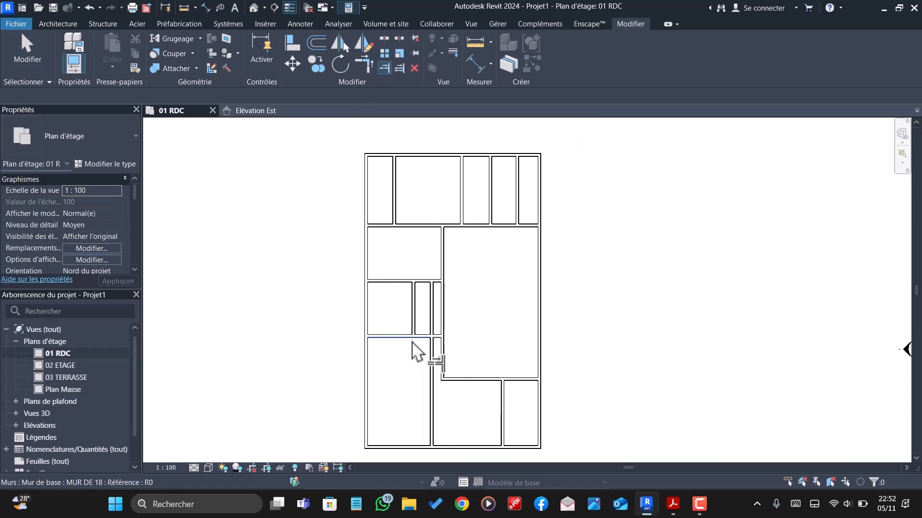
scroll(427, 343, up, 2)
click(435, 334)
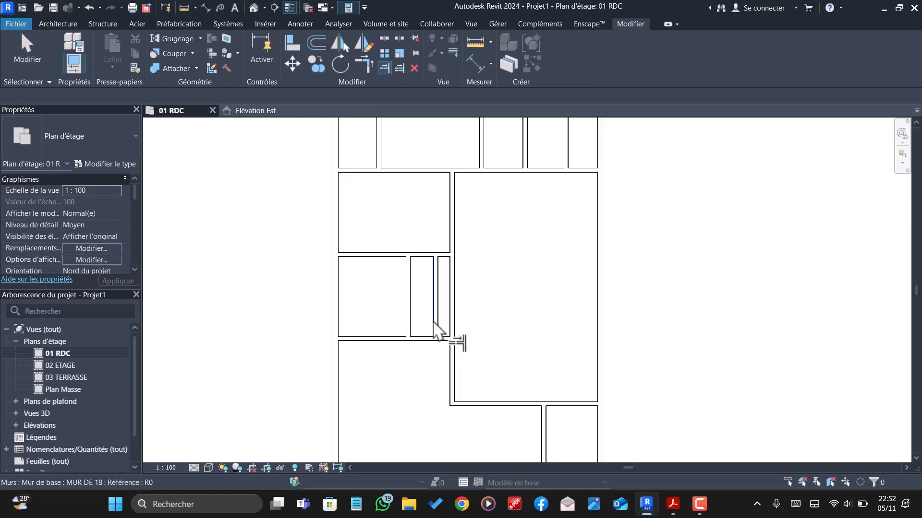
key(Escape)
- Delete the central vertical wall between the left rooms and the large right room
scroll(434, 330, down, 2)
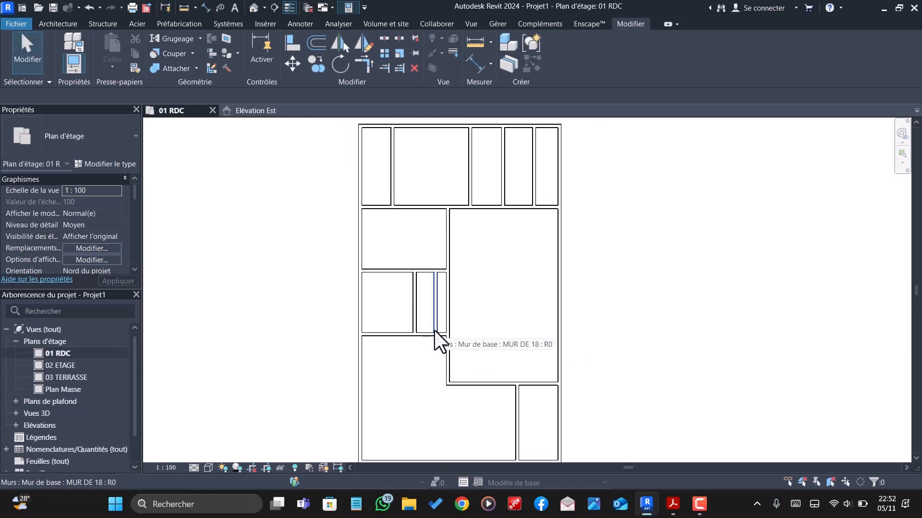
scroll(434, 331, down, 2)
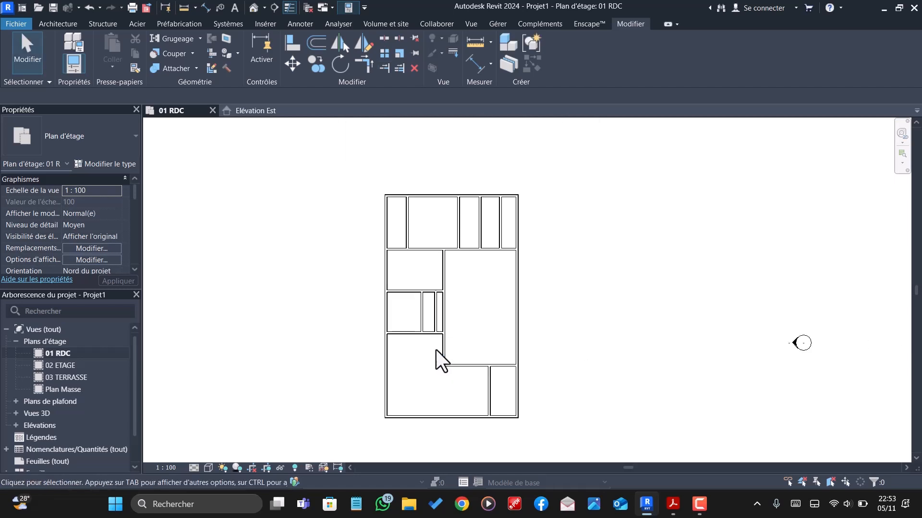
scroll(435, 349, up, 3)
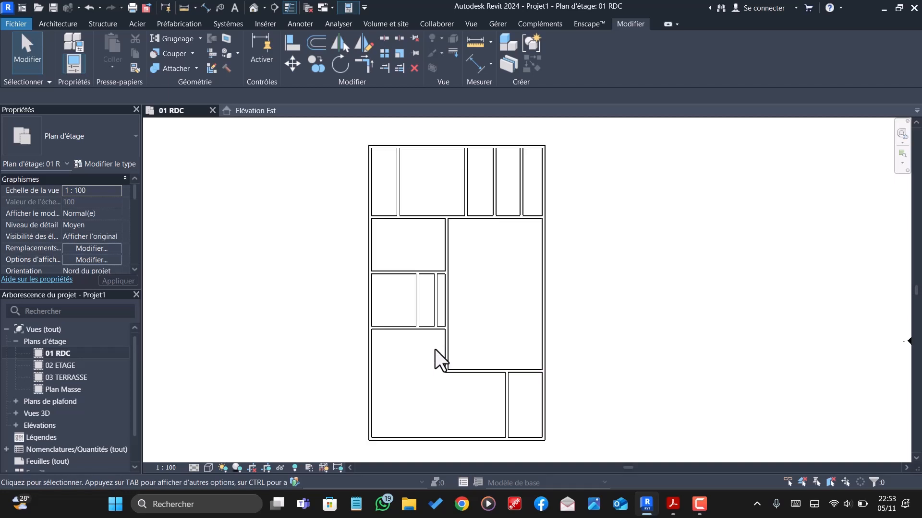
click(368, 67)
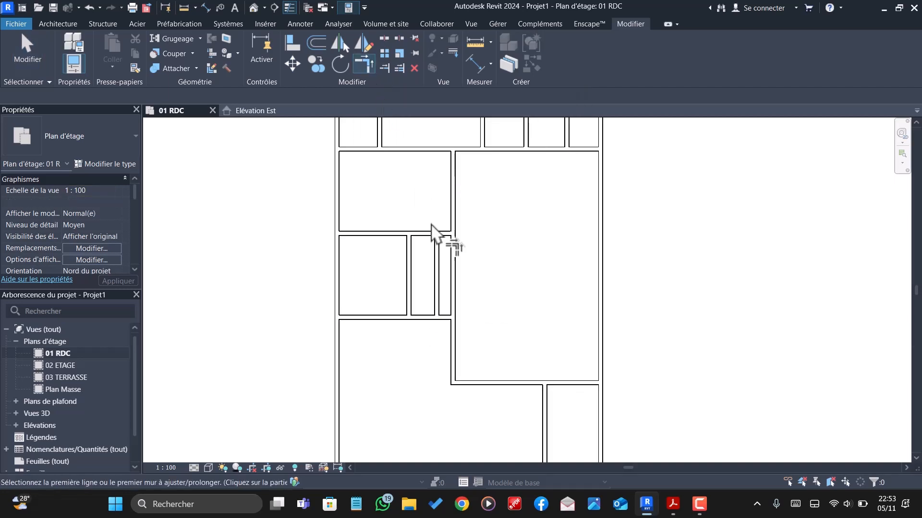
key(Escape)
click(452, 280)
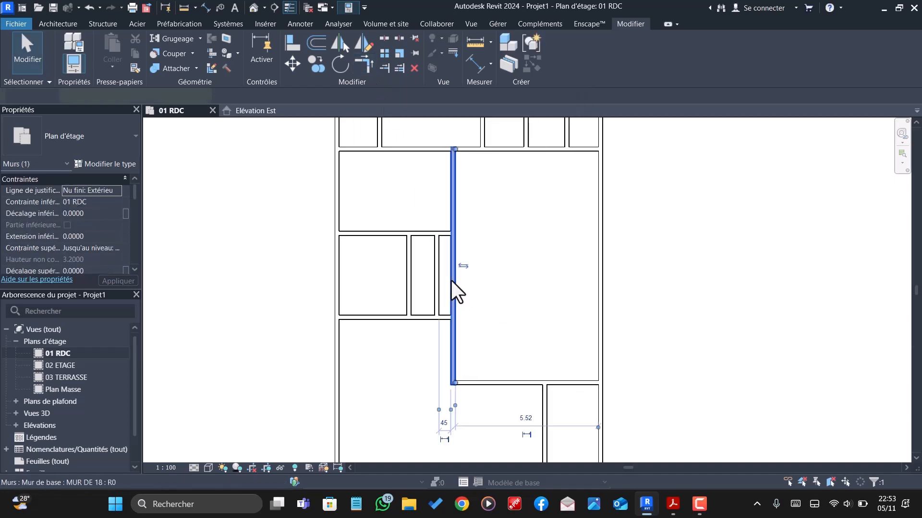
key(Delete)
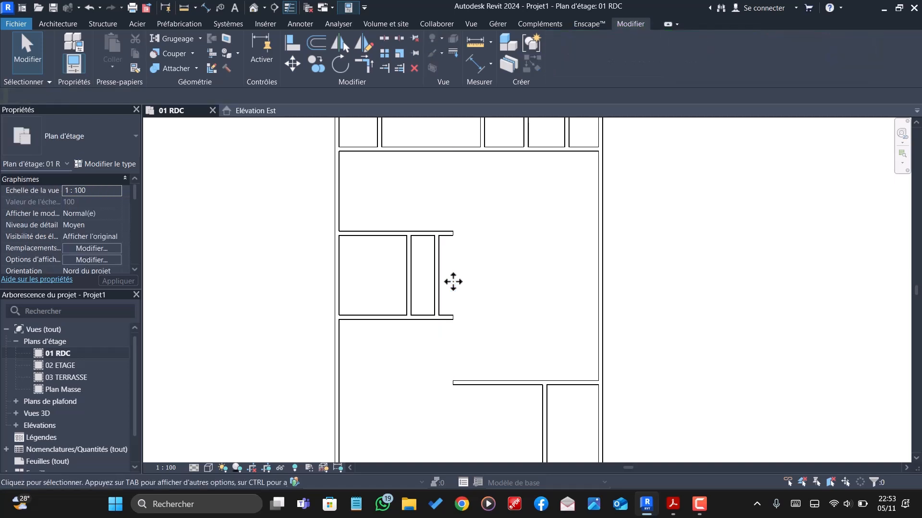
- Extend the new short vertical wall and the lower-right horizontal wall to meet in a corner
click(364, 64)
click(449, 307)
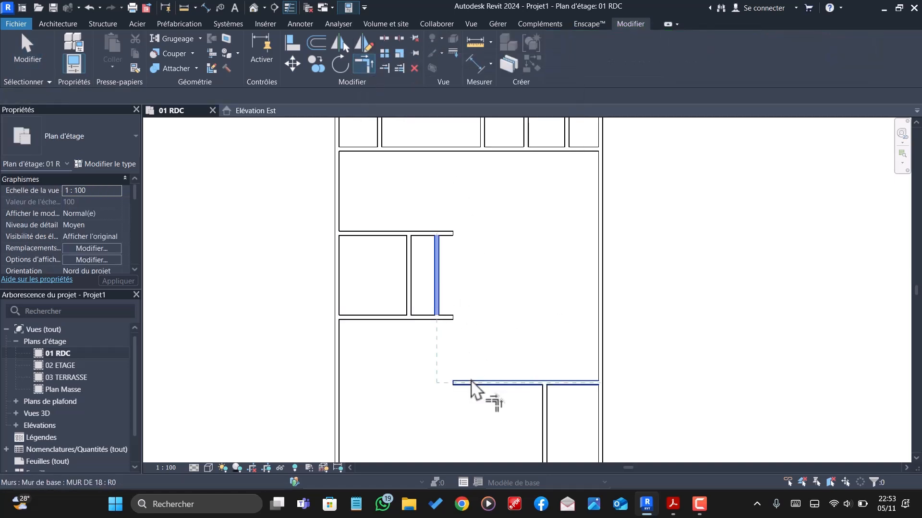
click(471, 382)
scroll(458, 383, down, 2)
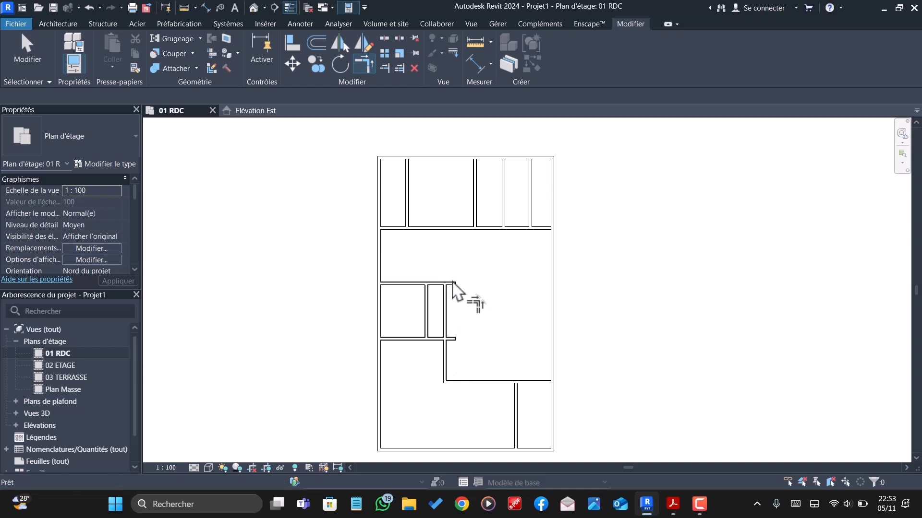
key(Escape)
- Extend the new central vertical wall up to the horizontal wall below the upper row of rooms
click(388, 68)
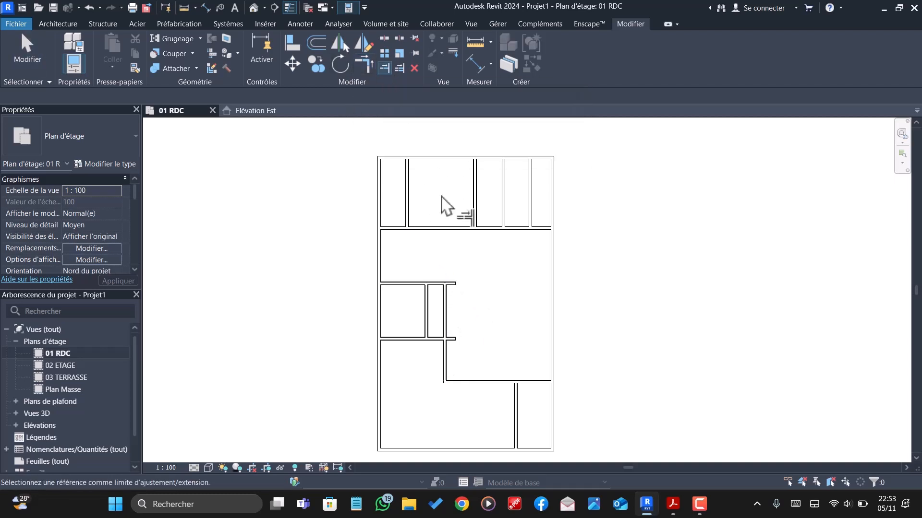
click(438, 231)
click(446, 307)
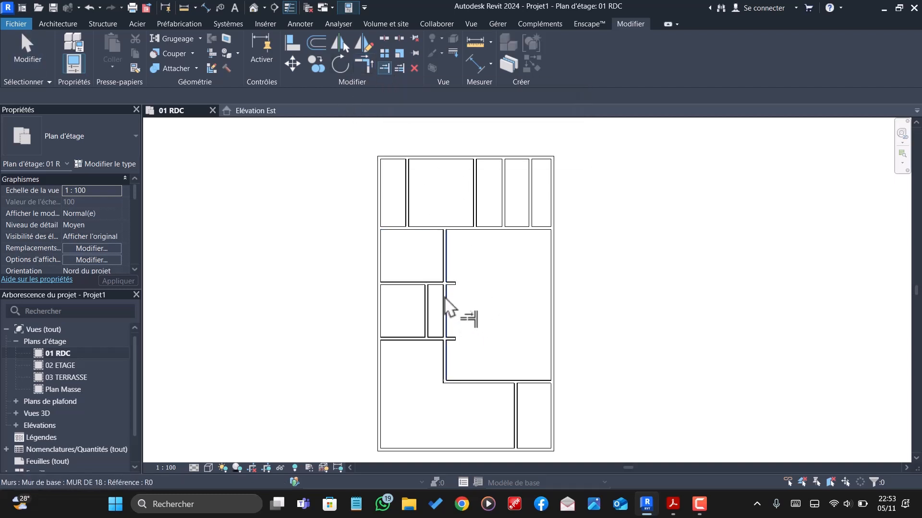
key(Escape)
- Trim the two horizontal walls of the middle-left rooms at the central vertical wall, removing the stubs that project into the large room
scroll(438, 288, up, 2)
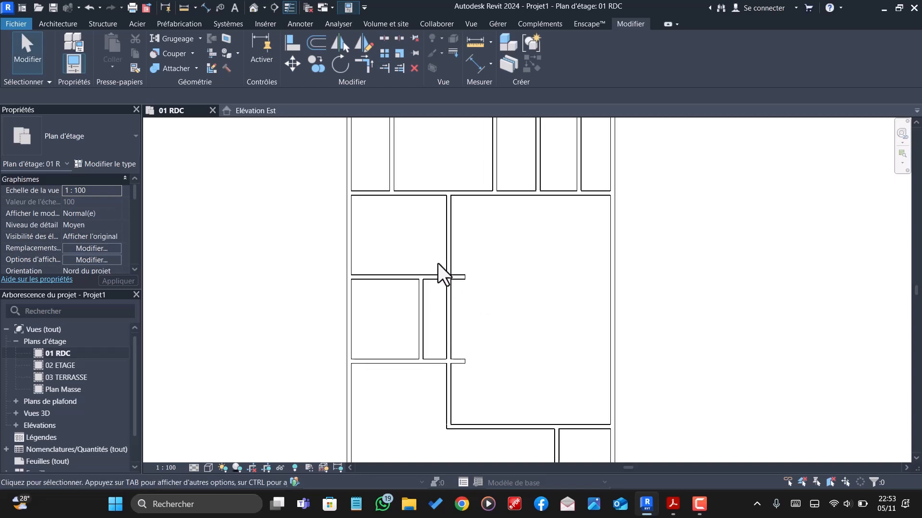
click(384, 68)
scroll(442, 303, up, 3)
scroll(446, 297, down, 5)
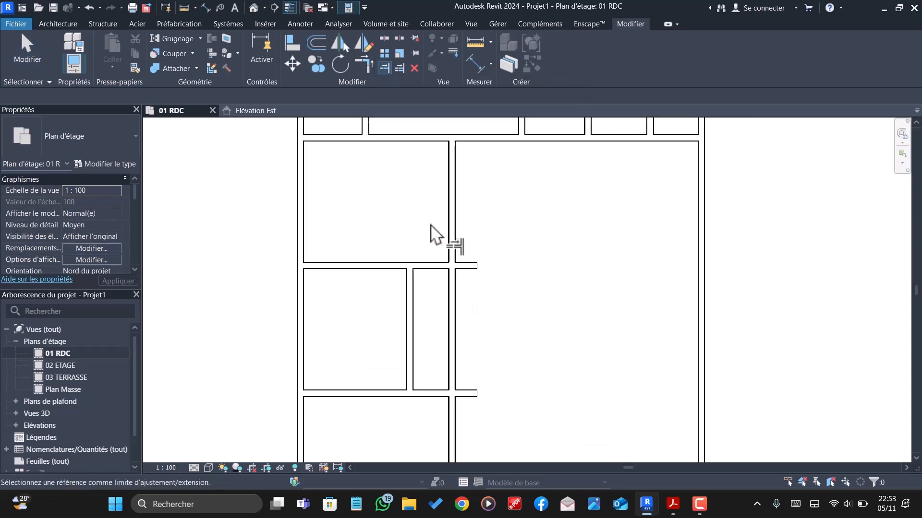
scroll(446, 310, up, 1)
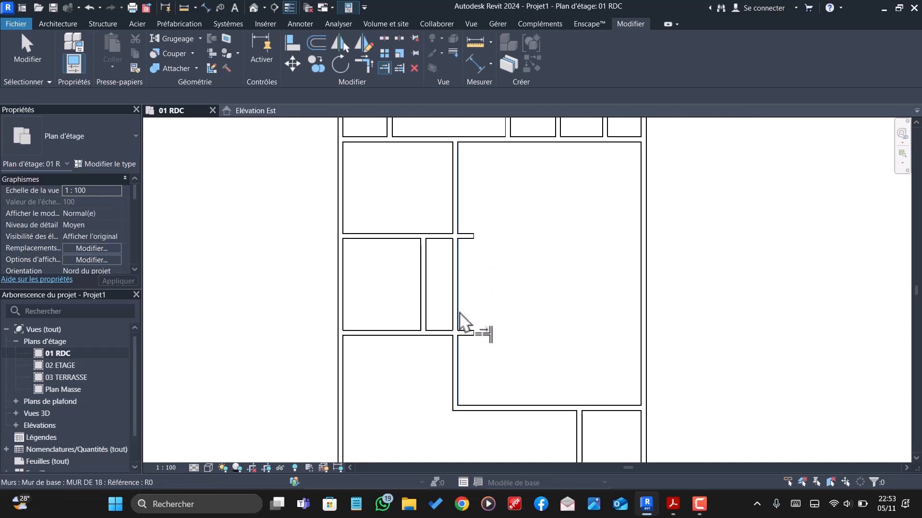
scroll(468, 297, down, 1)
scroll(466, 298, down, 1)
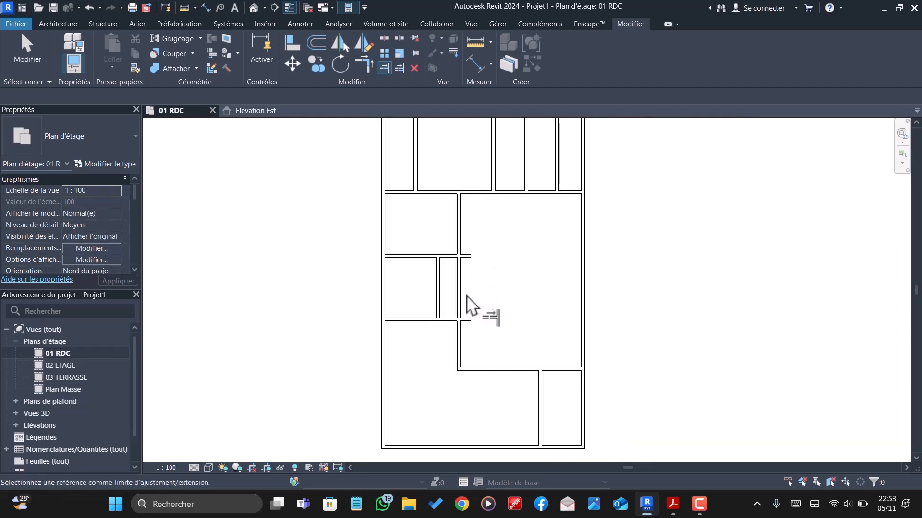
scroll(453, 287, up, 1)
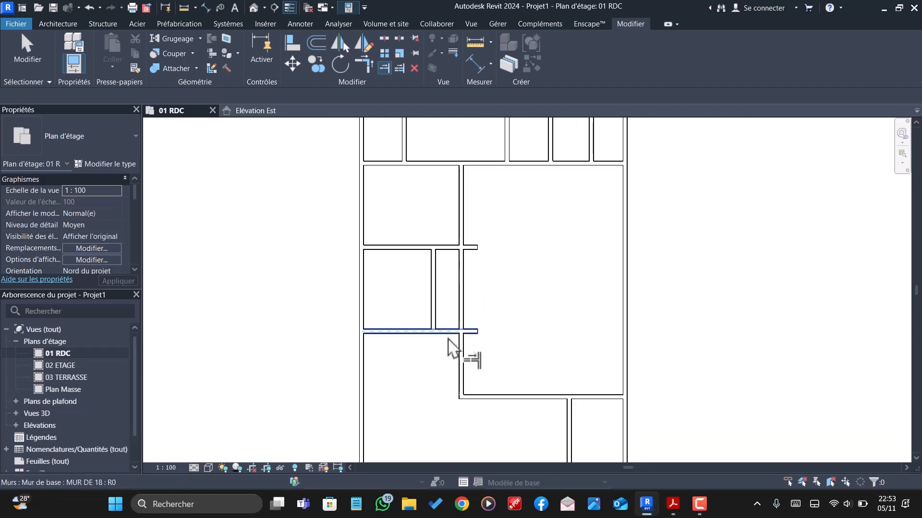
click(457, 281)
click(446, 247)
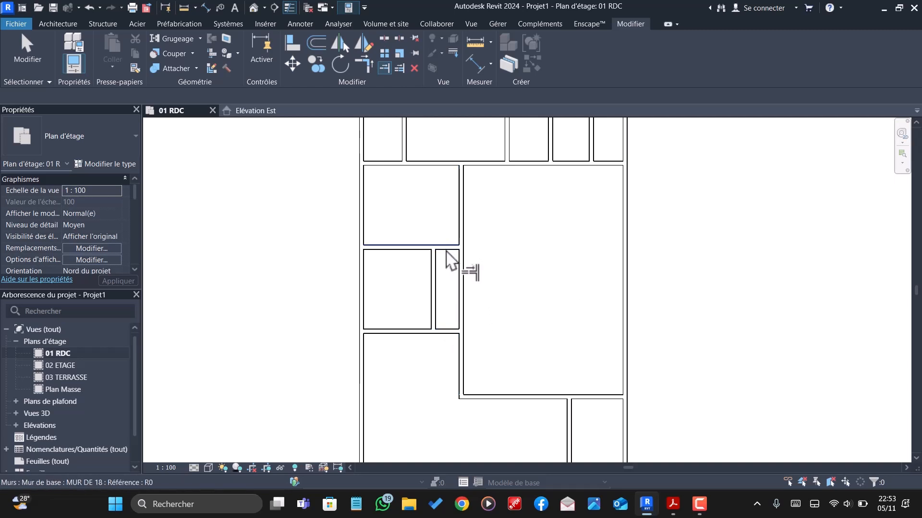
key(Escape)
- Reposition the short partition between the two middle-left rooms 1.7 m from the central vertical wall
click(435, 282)
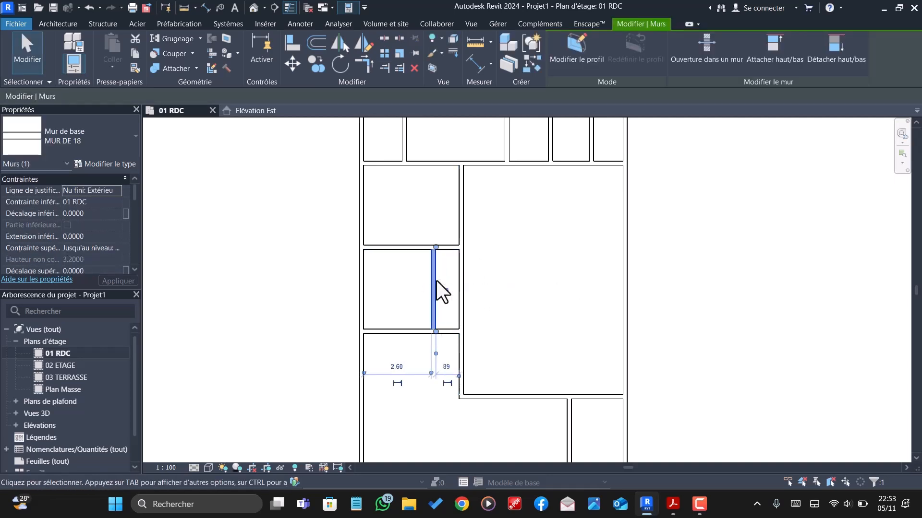
click(447, 367)
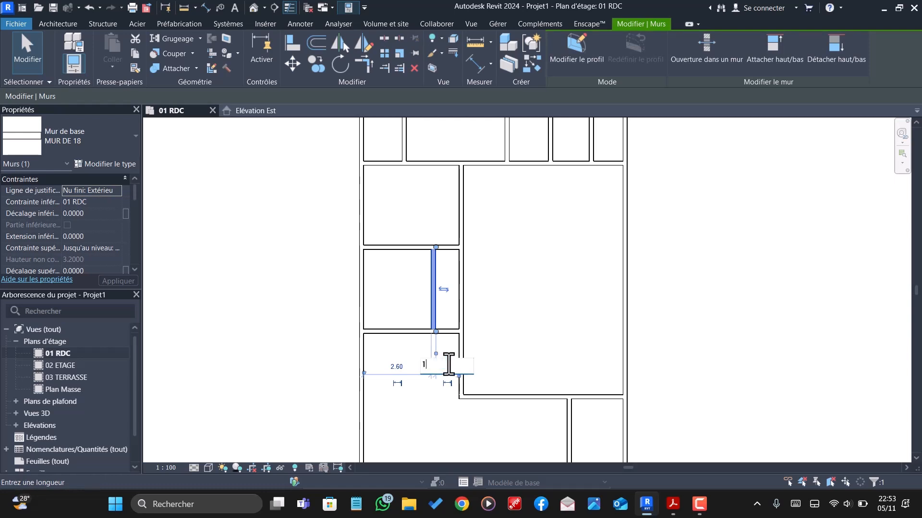
text(1.7)
key(Return)
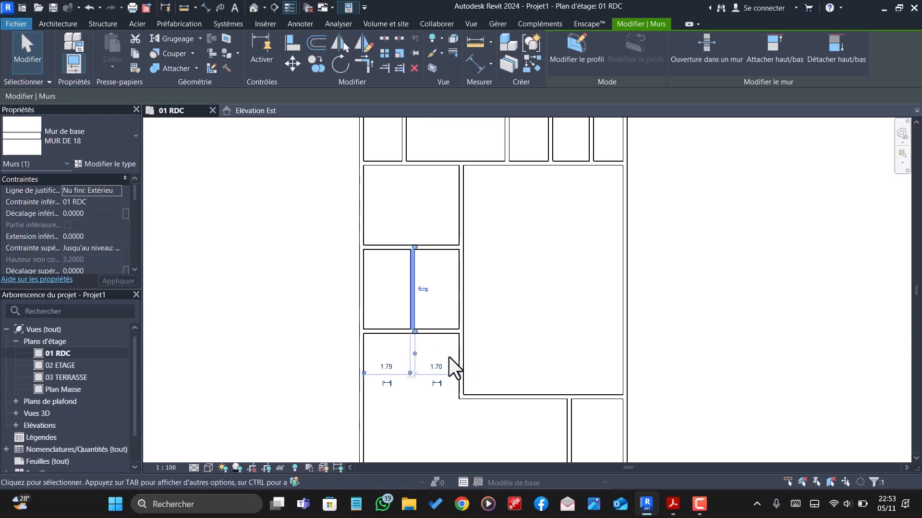
click(402, 316)
- Examine the left-hand rooms and check the distances around the horizontal wall below the two small middle-left rooms
scroll(448, 343, down, 3)
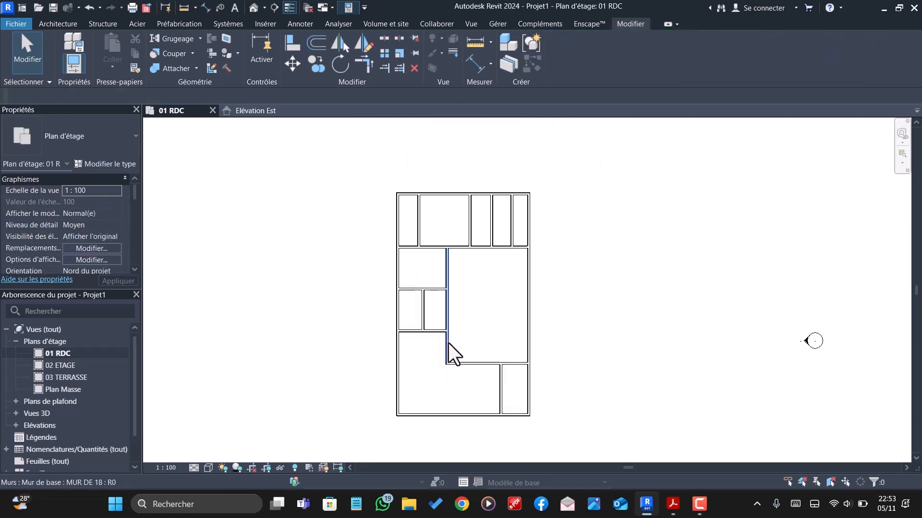
scroll(448, 353, down, 1)
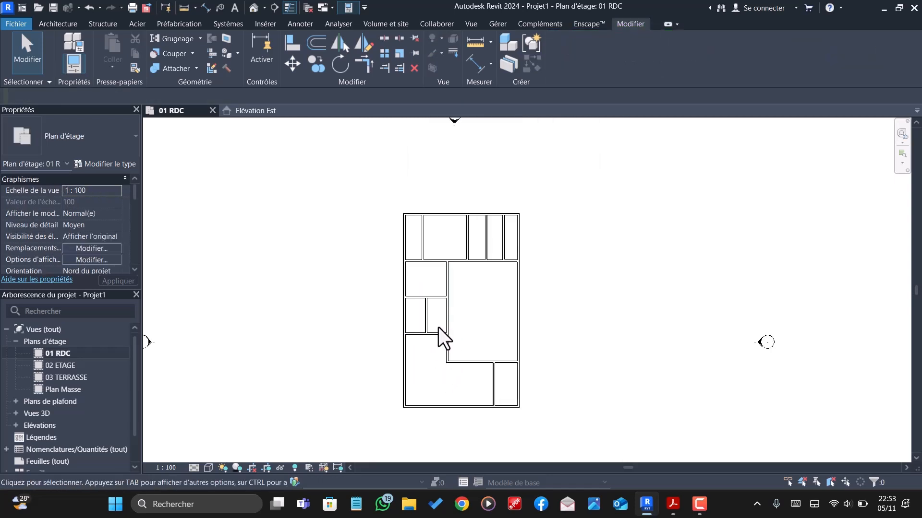
scroll(433, 322, up, 2)
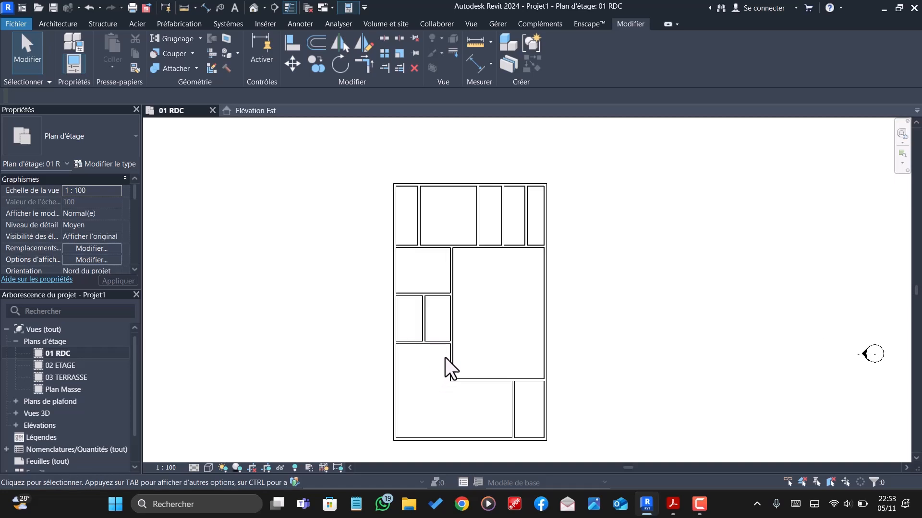
scroll(448, 350, up, 3)
scroll(448, 350, down, 2)
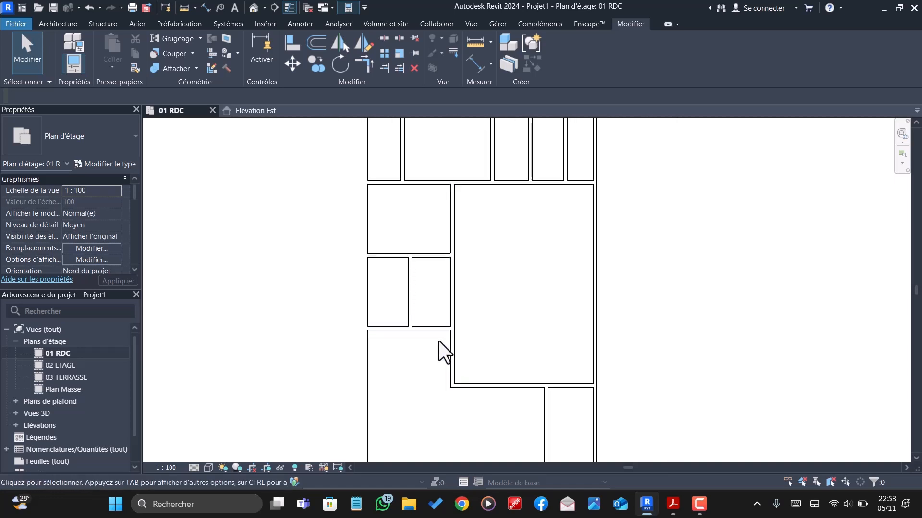
click(405, 329)
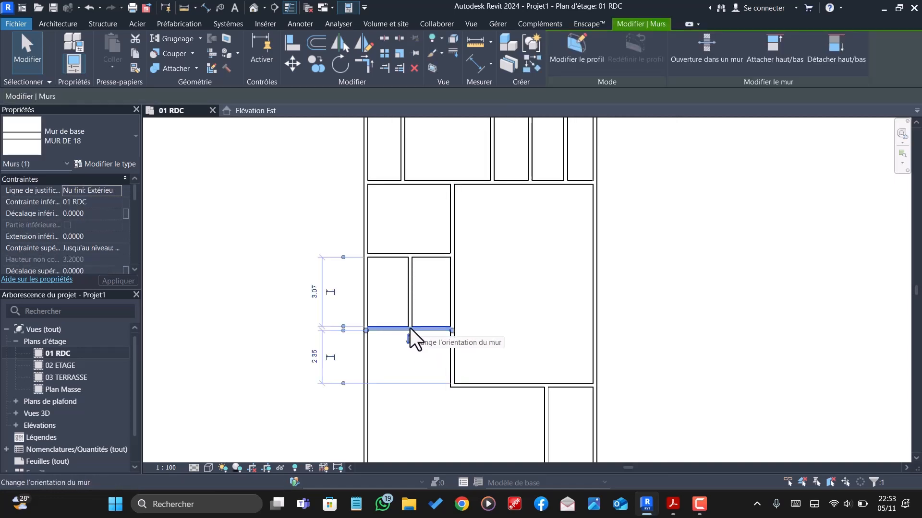
scroll(411, 331, down, 2)
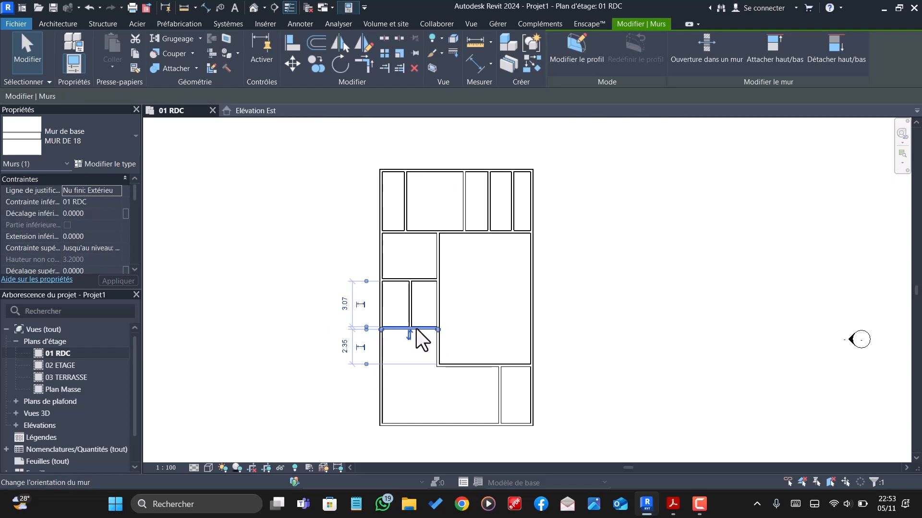
scroll(415, 331, up, 4)
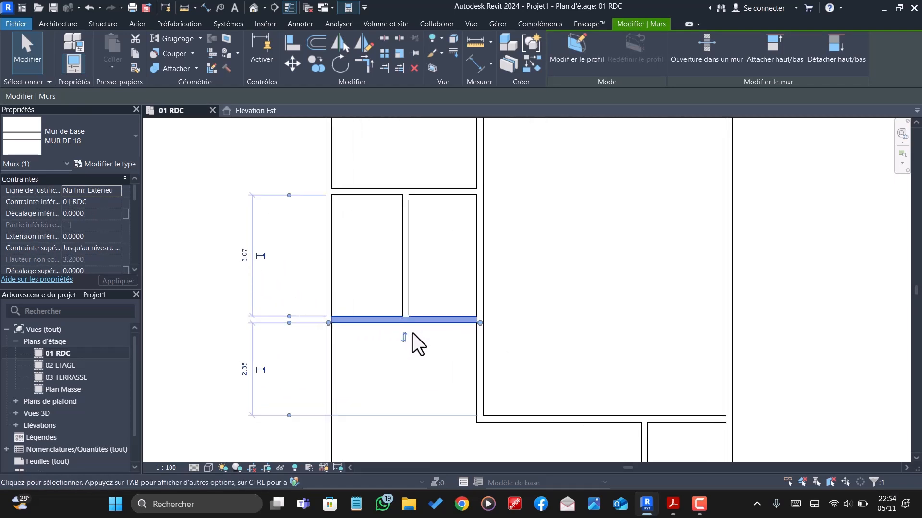
scroll(411, 333, down, 5)
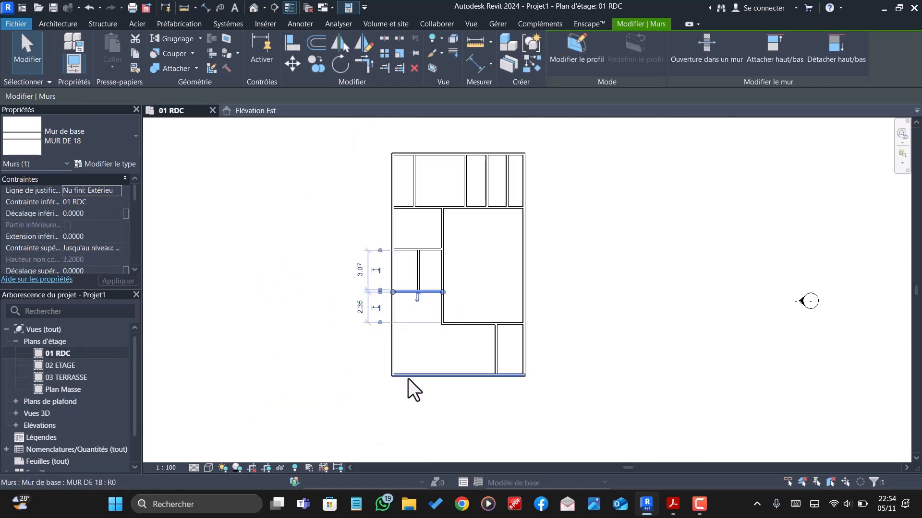
- Offset a copy of the bottom exterior wall 5.5 m upward into the plan
click(413, 375)
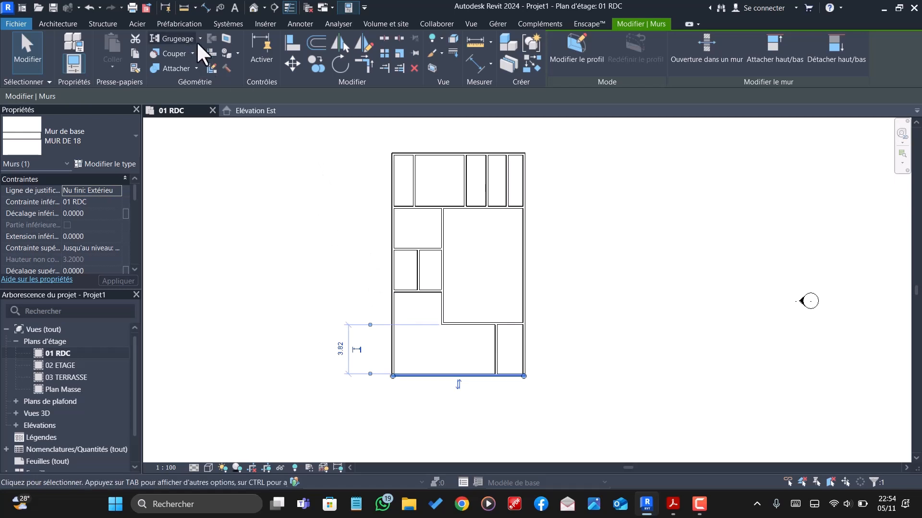
click(310, 42)
double_click(173, 96)
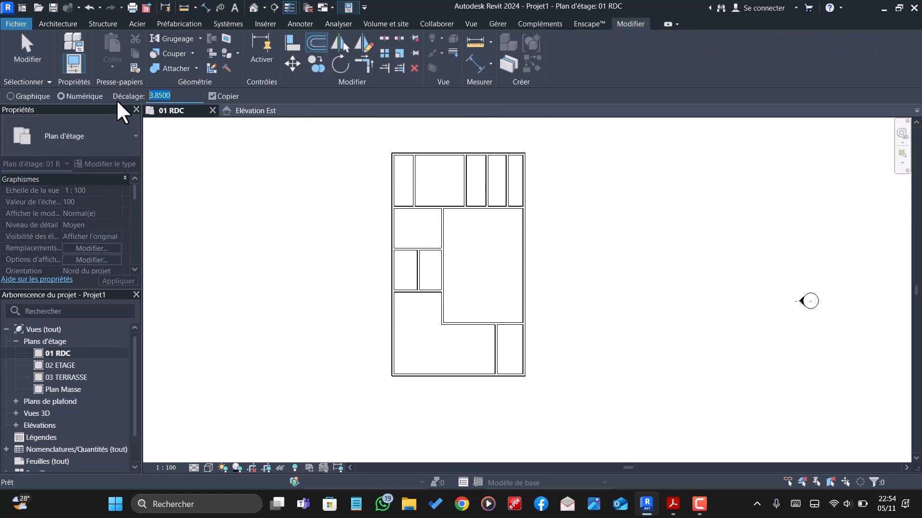
text(4)
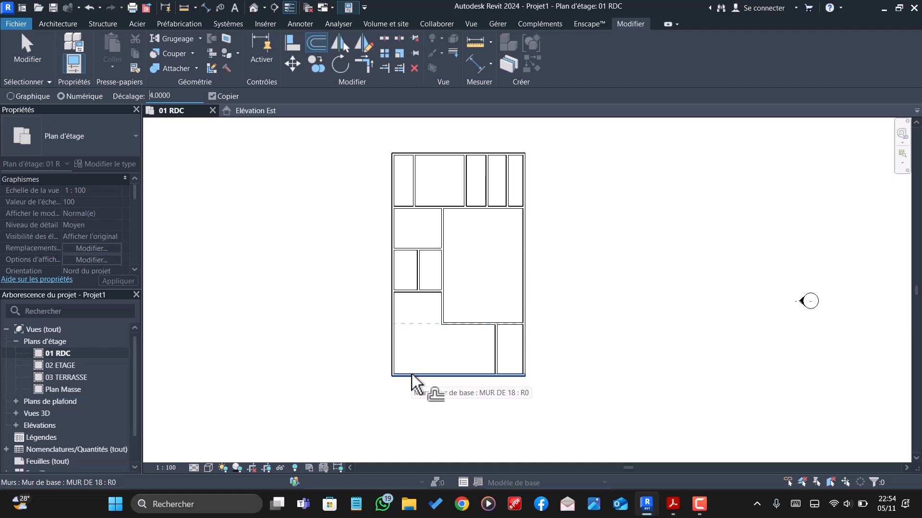
drag(184, 92, 116, 94)
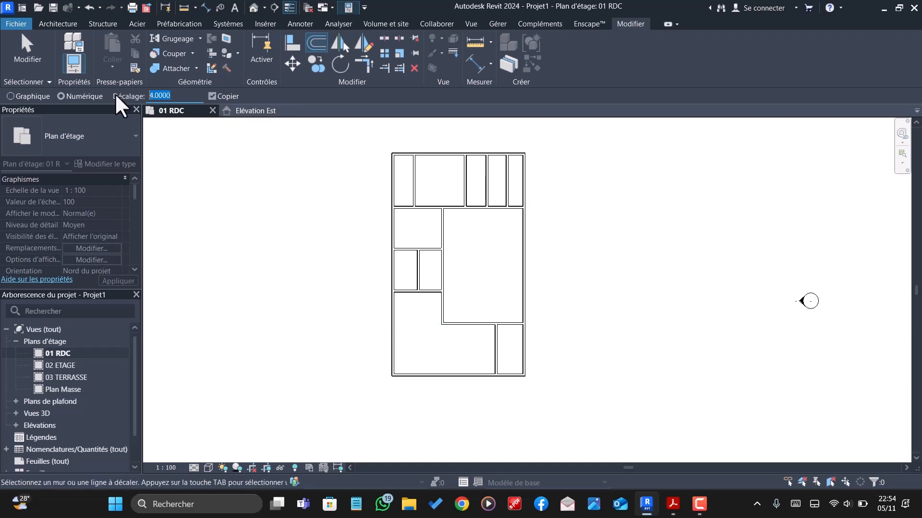
text(5.5)
click(408, 373)
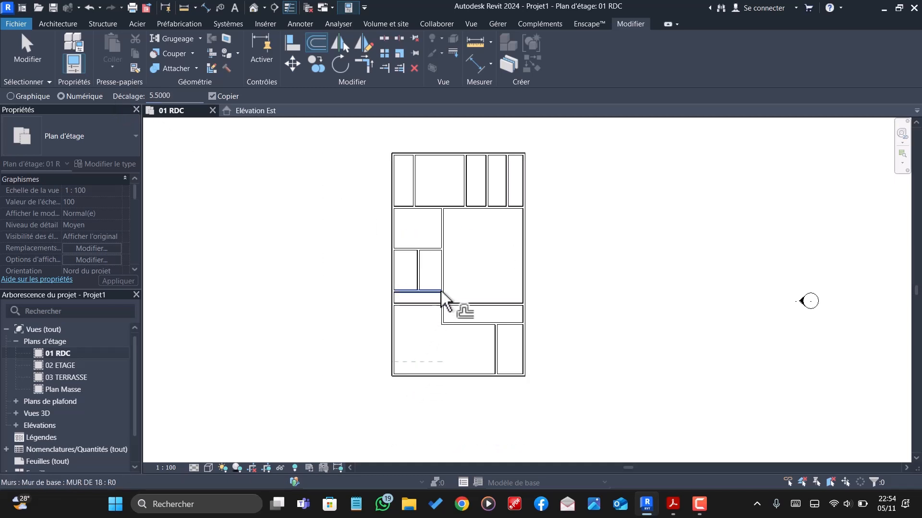
- Delete the old horizontal wall just above the new copy, below the two small middle-left rooms
scroll(450, 305, up, 2)
scroll(450, 304, up, 1)
key(Escape)
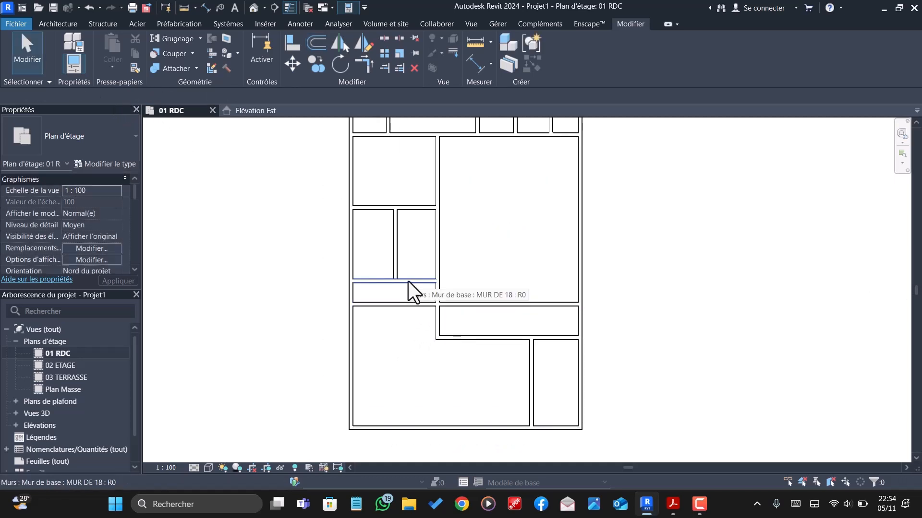
click(408, 280)
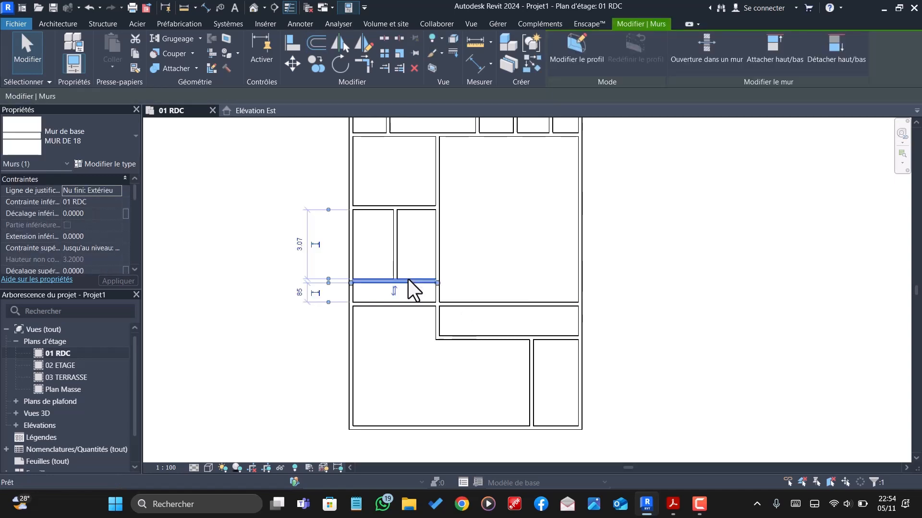
key(Delete)
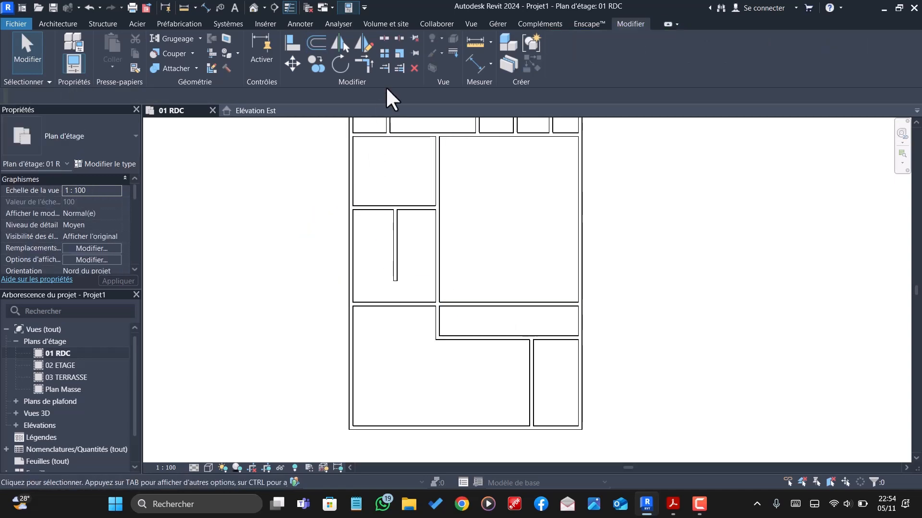
- Trim the new horizontal wall at the central vertical wall and extend the short partition down to it
click(385, 68)
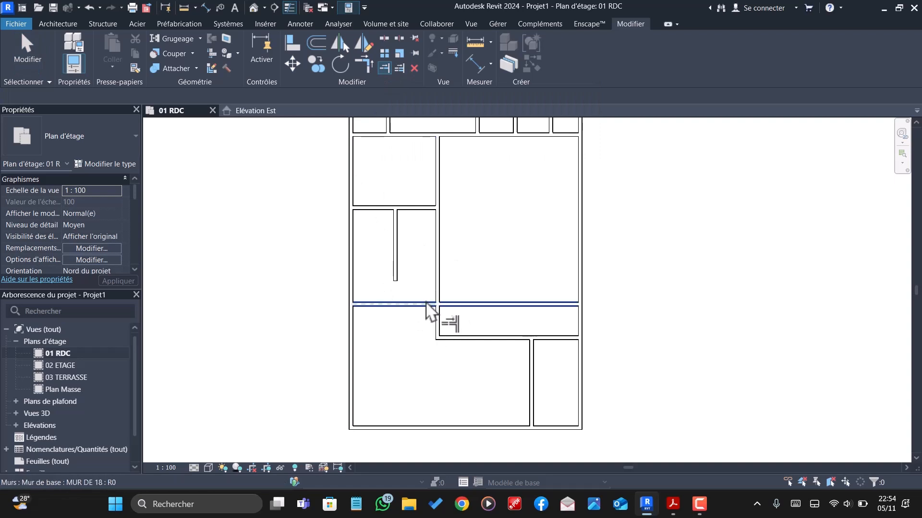
click(397, 304)
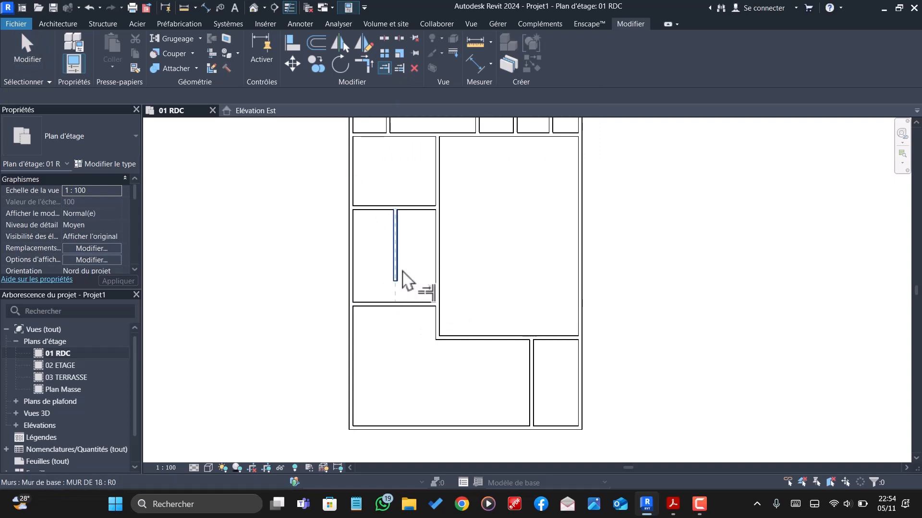
click(404, 282)
scroll(417, 360, down, 2)
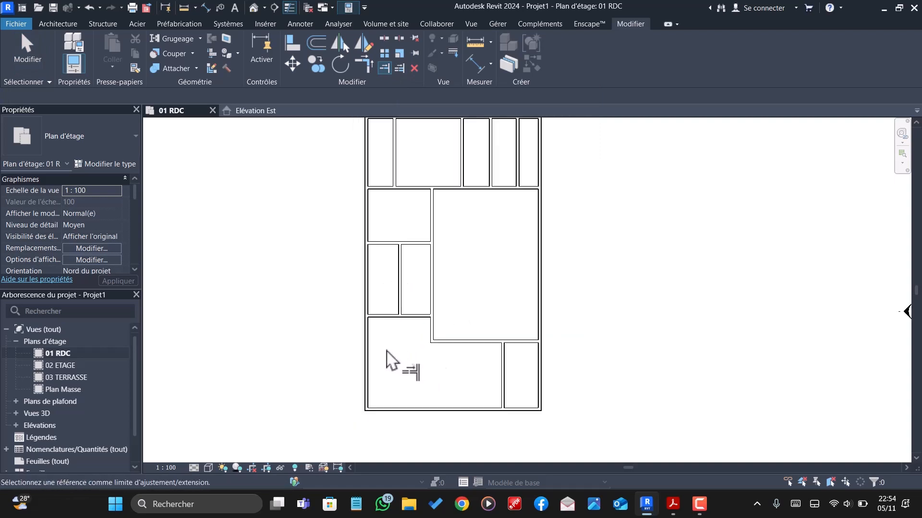
key(Escape)
key(Escape)
- Offset a copy of the horizontal wall below the two small rooms 2.53 m upward
click(383, 315)
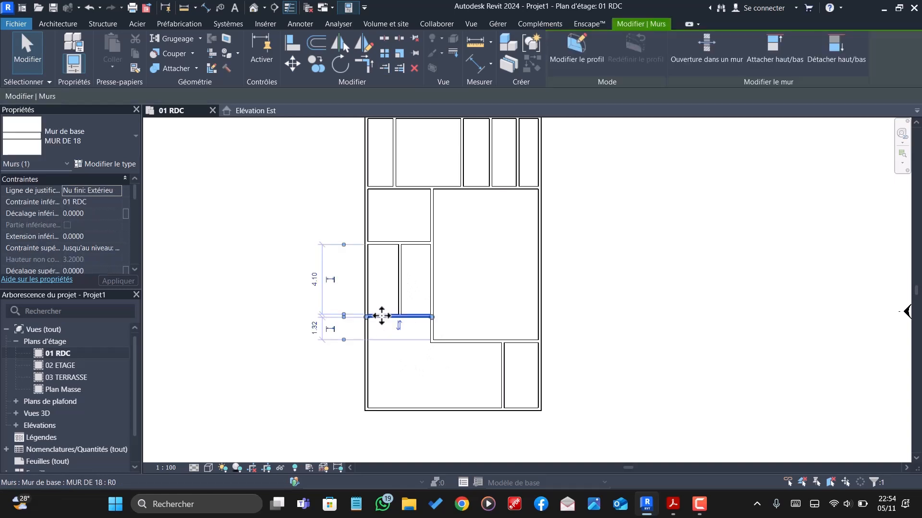
click(317, 42)
double_click(173, 95)
text(2)
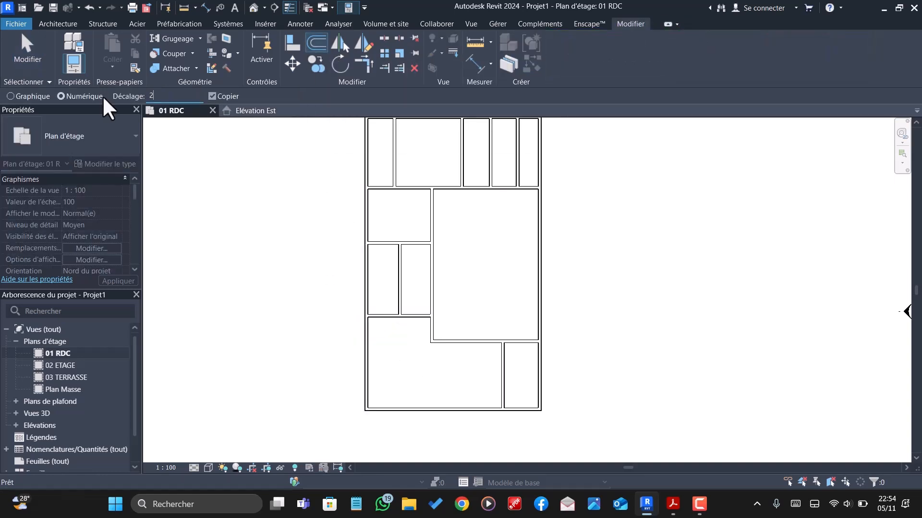
text(.5300)
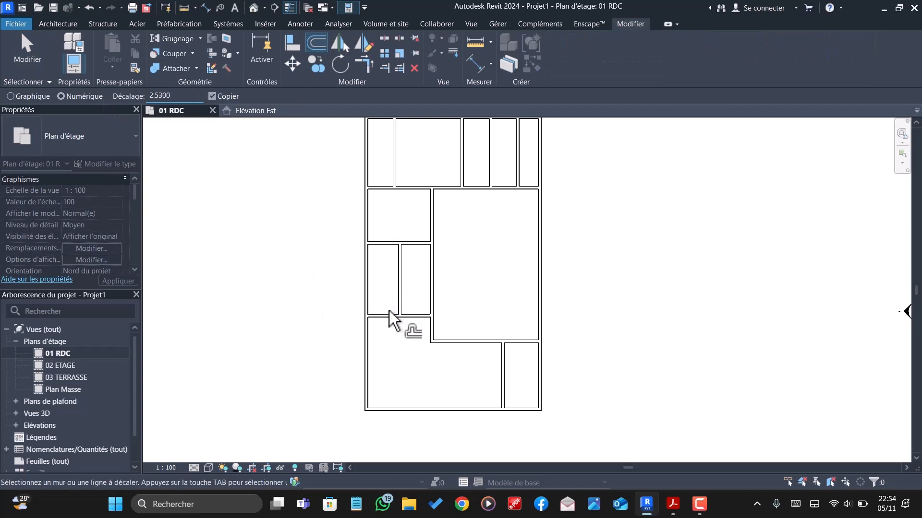
click(389, 313)
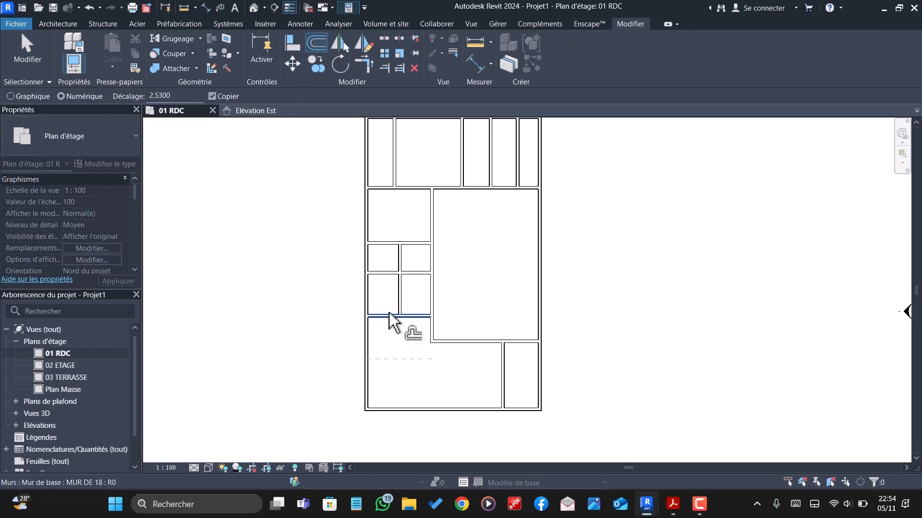
key(Escape)
- Delete the old horizontal wall above the new copy, at the upper end of the short partition
click(391, 245)
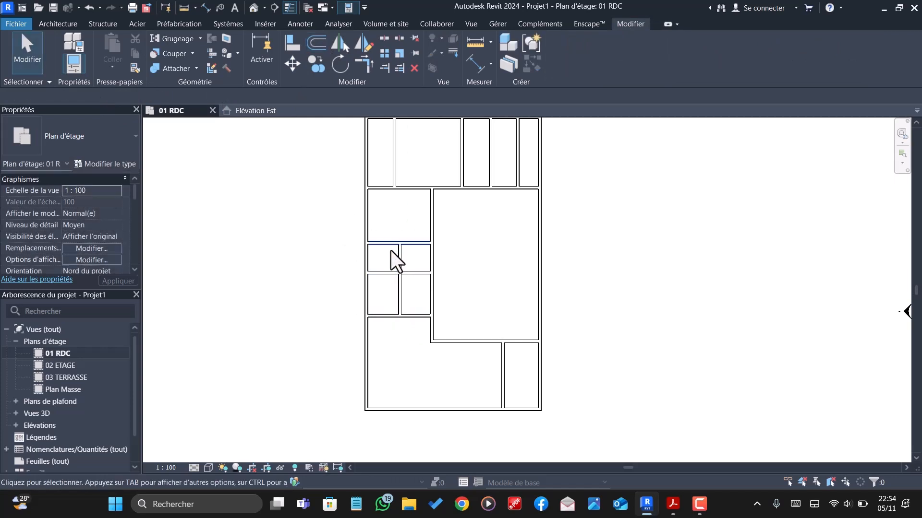
key(Escape)
- Offset a copy of the wall above the two small middle-left rooms 3.30 m upward, and offset that copy another 3.30 m upward
click(387, 274)
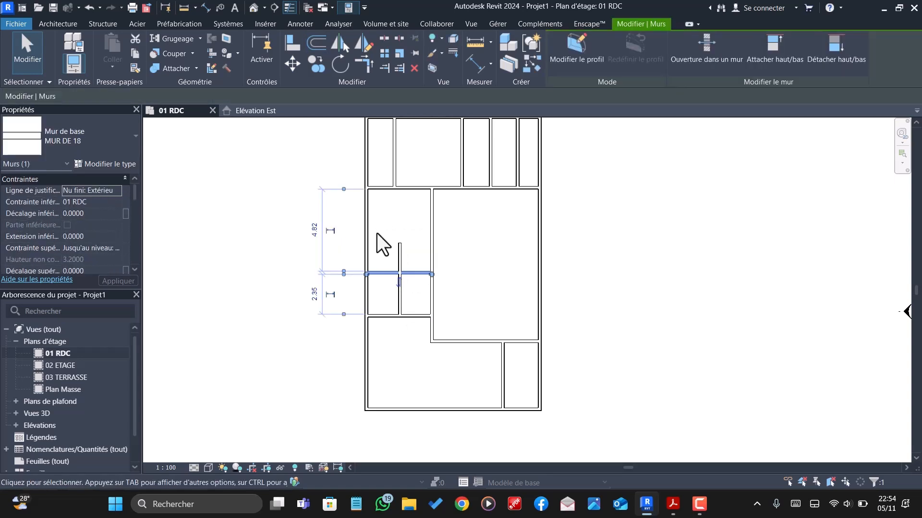
click(316, 43)
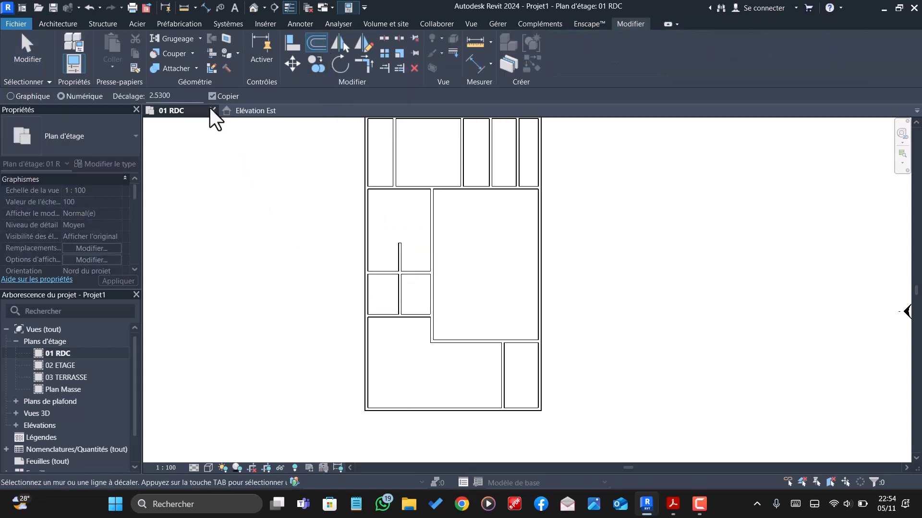
text(3.)
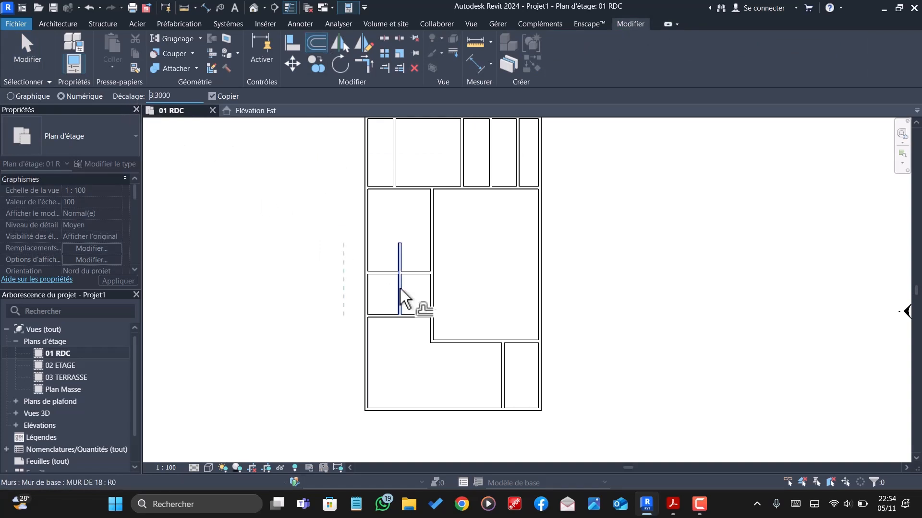
click(392, 272)
scroll(401, 312, down, 3)
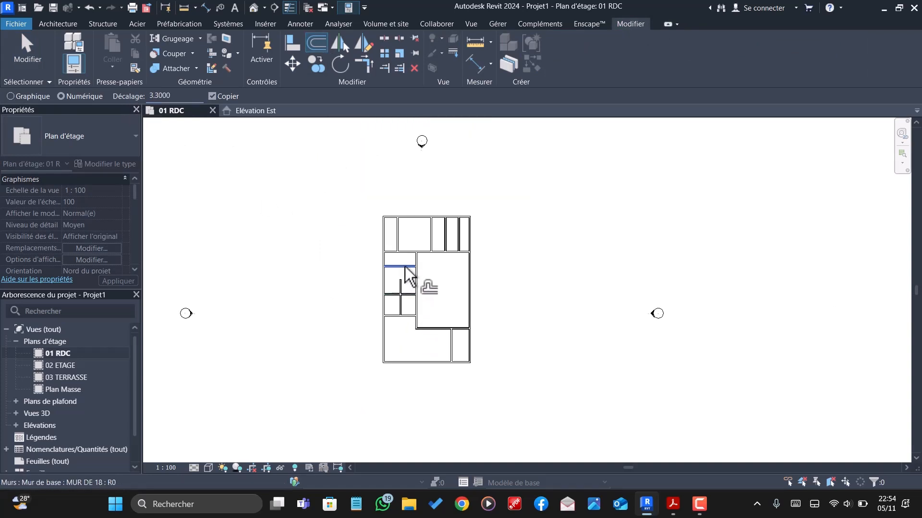
scroll(406, 269, up, 3)
scroll(406, 324, up, 2)
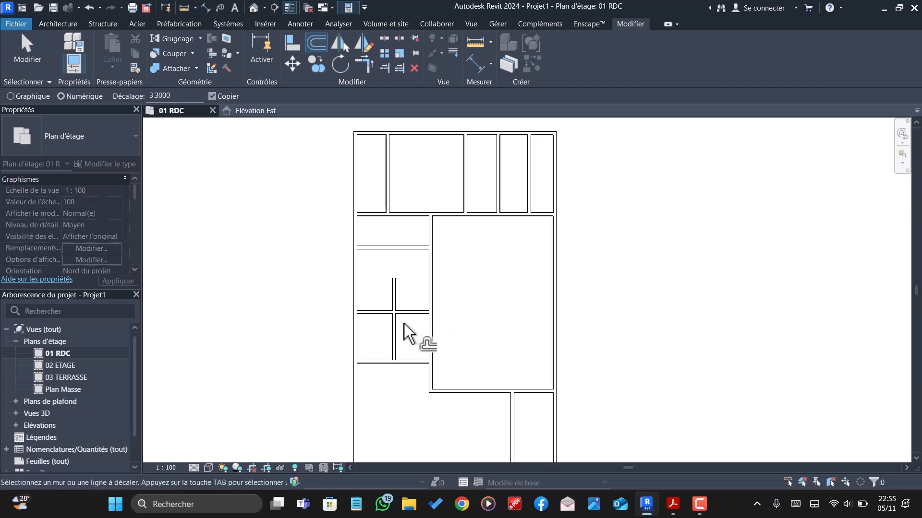
click(386, 246)
key(Escape)
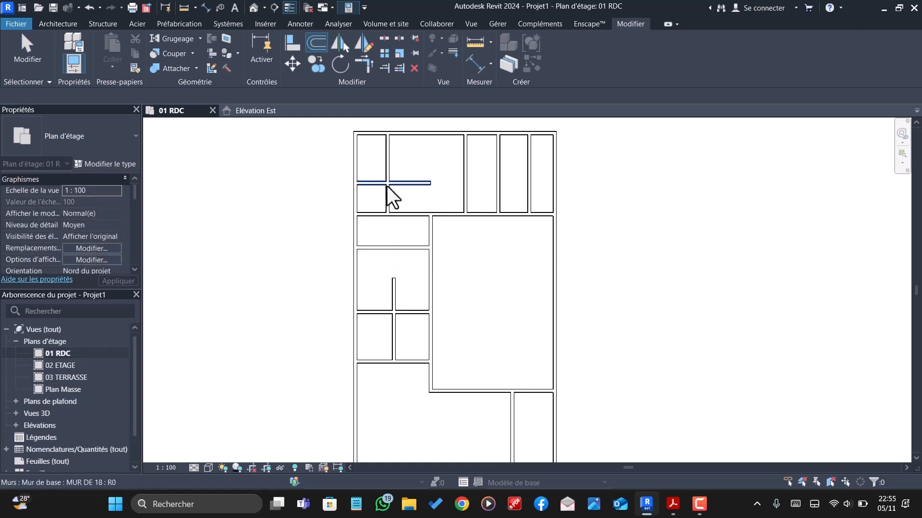
- Trim the upper-left vertical partition at the new upper horizontal wall and cut the short partition back to the wall above the two small rooms
click(384, 68)
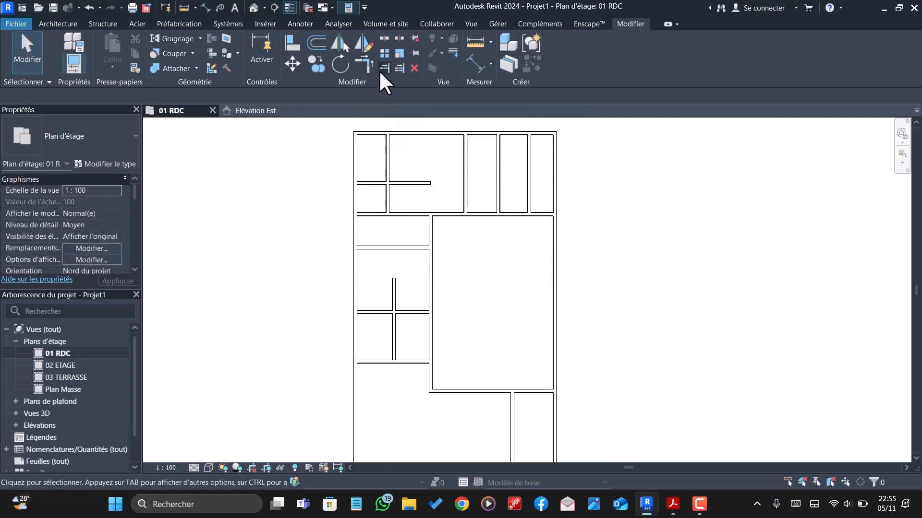
click(385, 178)
click(401, 182)
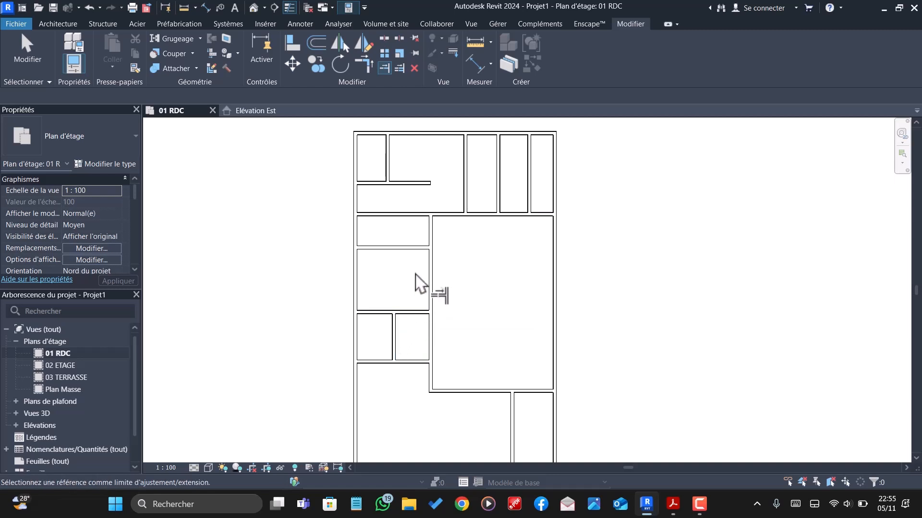
- Delete the old horizontal wall segment just below the new upper-left wall, up to the central vertical wall
scroll(430, 224, up, 3)
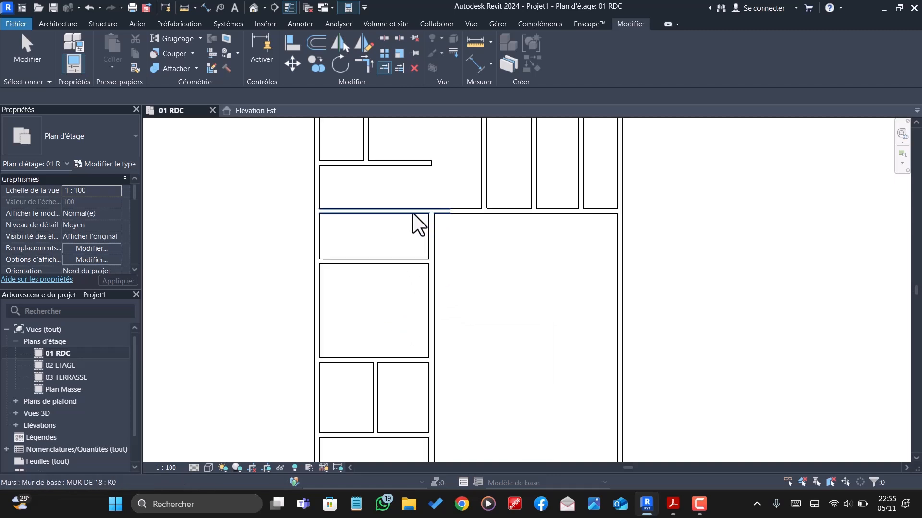
key(Escape)
click(407, 213)
key(Delete)
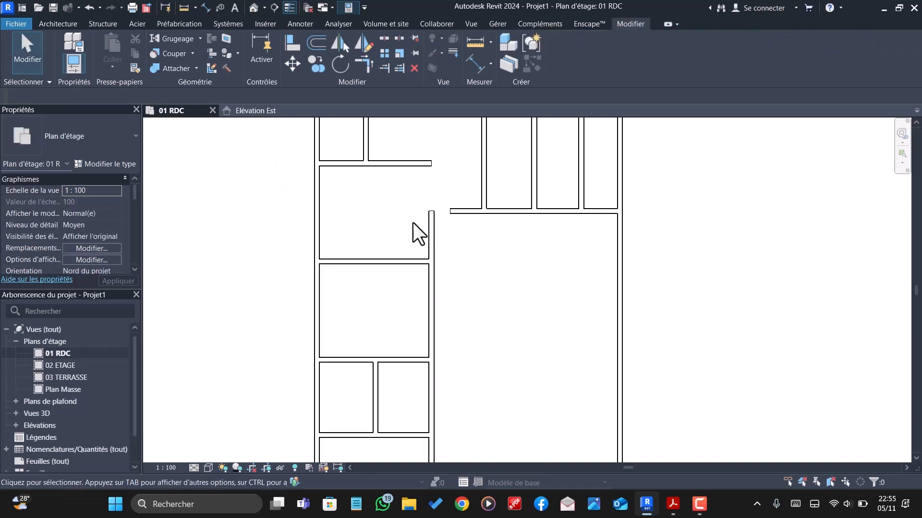
- Trim the remaining horizontal wall below the upper-right rooms and the central vertical wall into a corner
click(364, 64)
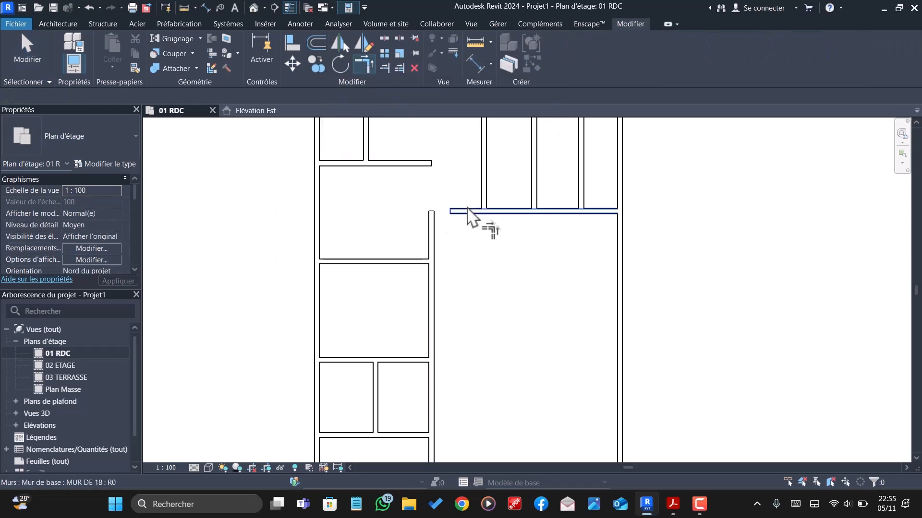
click(470, 212)
click(431, 231)
scroll(461, 268, down, 3)
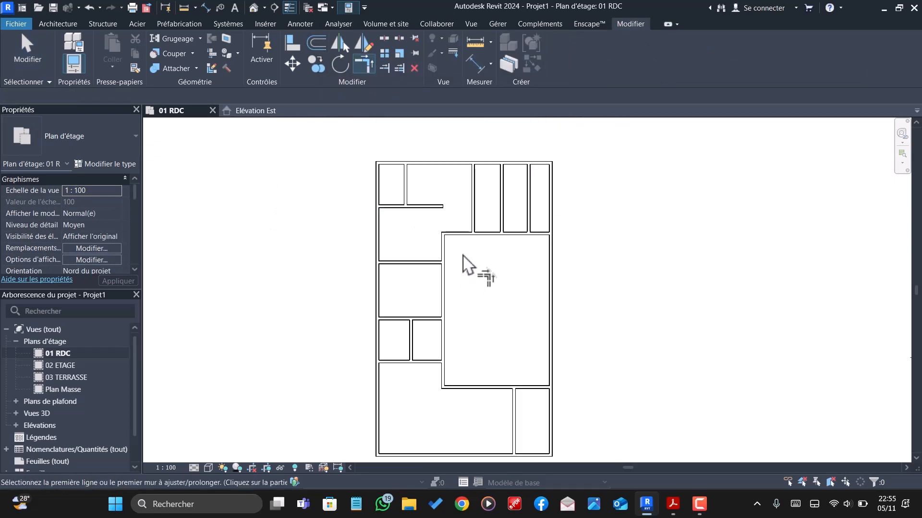
- Join the new upper-left horizontal wall and the central vertical wall into a corner by extending the vertical wall upward
scroll(462, 265, up, 3)
click(432, 195)
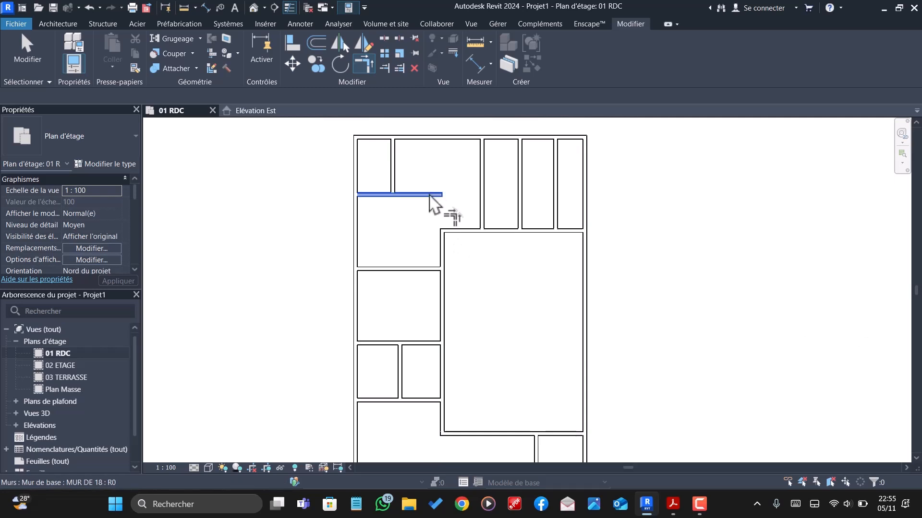
click(442, 263)
scroll(444, 262, down, 2)
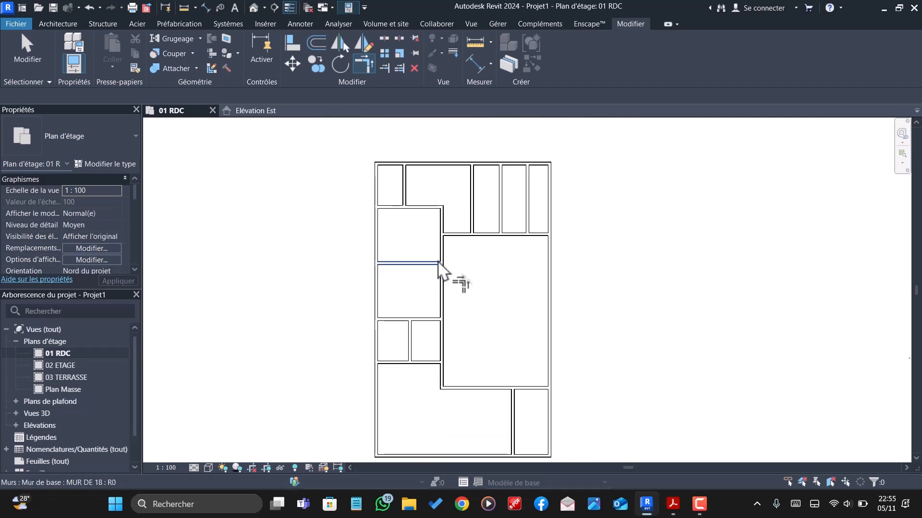
click(449, 237)
click(444, 245)
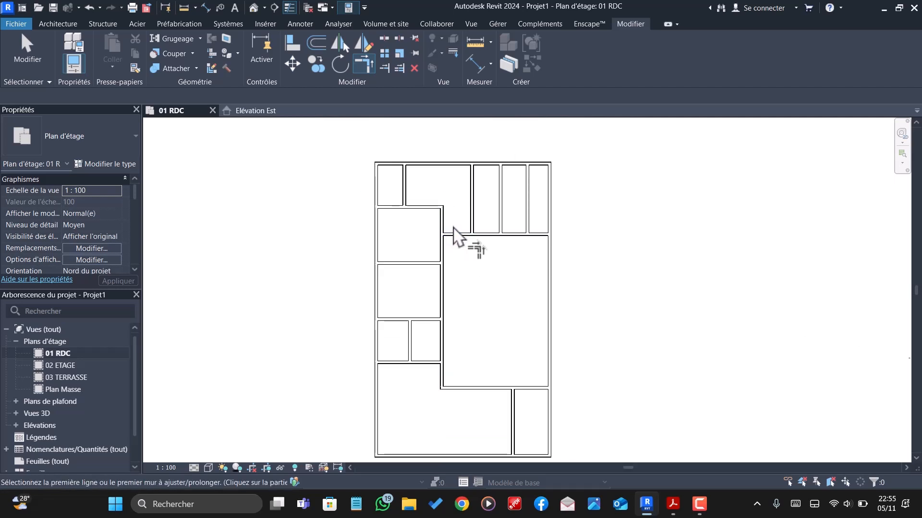
scroll(464, 220, up, 2)
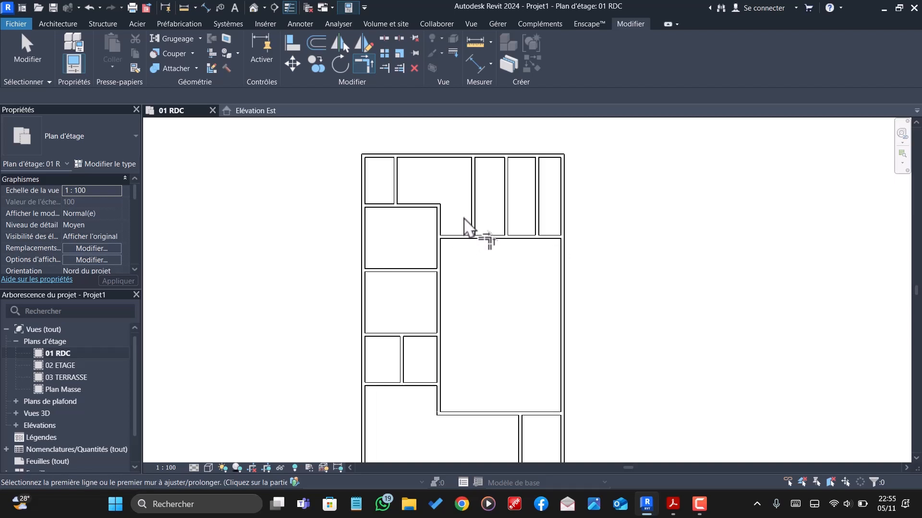
click(463, 236)
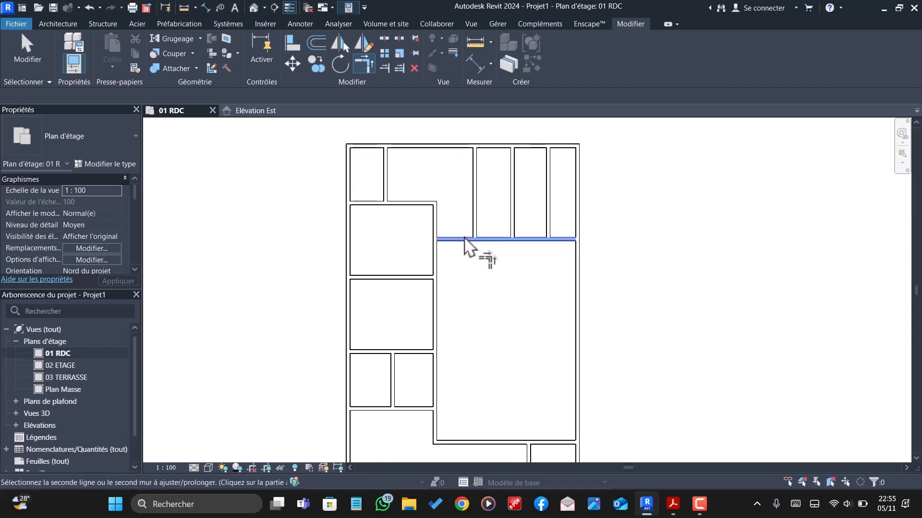
key(Delete)
click(425, 210)
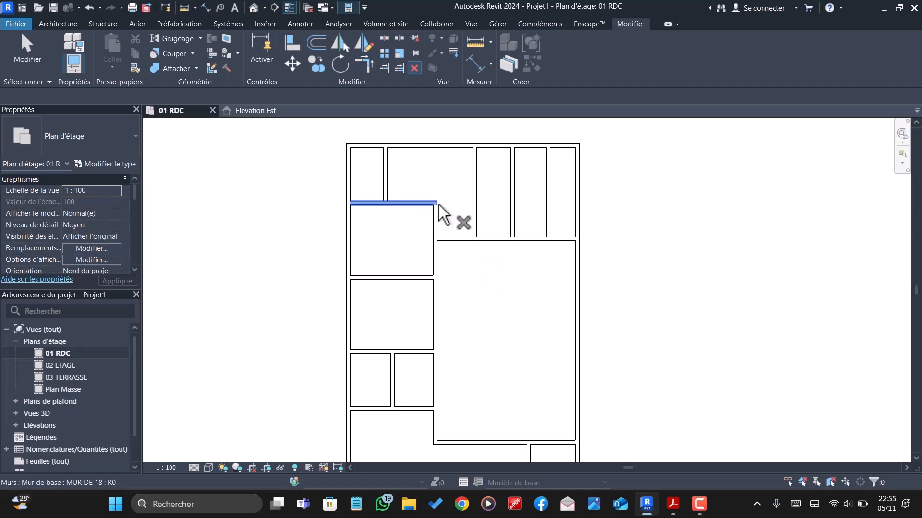
key(Escape)
- Delete the old horizontal wall below the upper-right rooms and extend the new upper-left horizontal wall to the right exterior wall
click(464, 239)
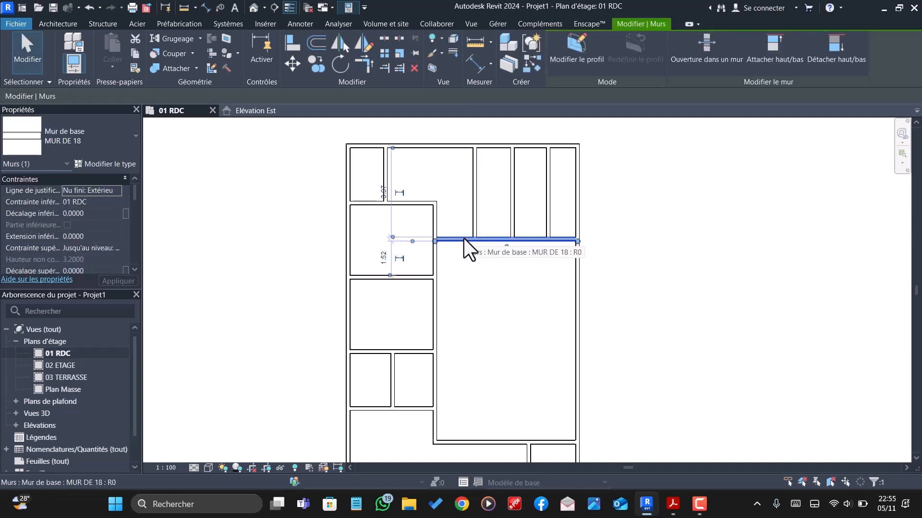
key(Delete)
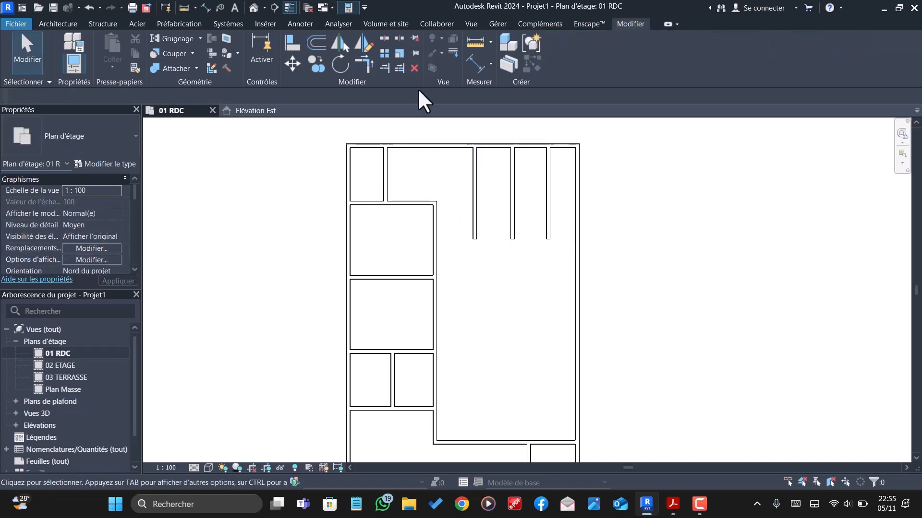
click(384, 70)
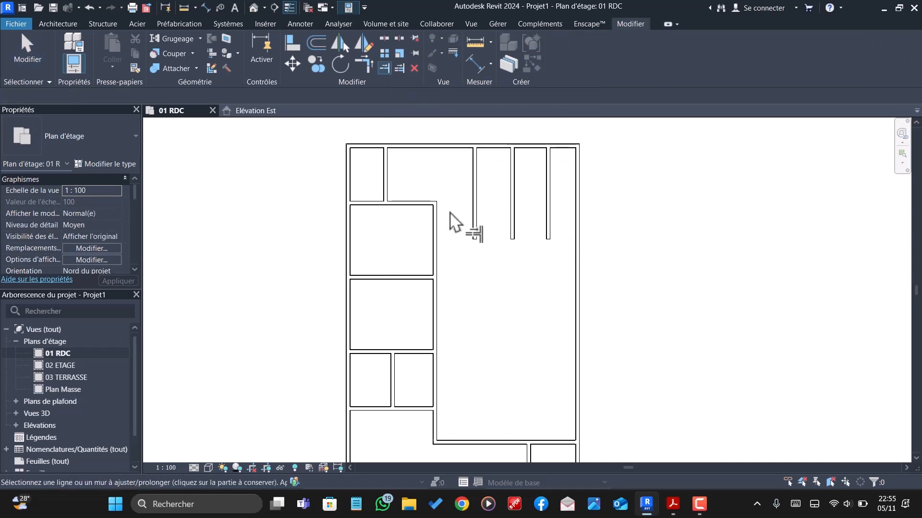
click(427, 205)
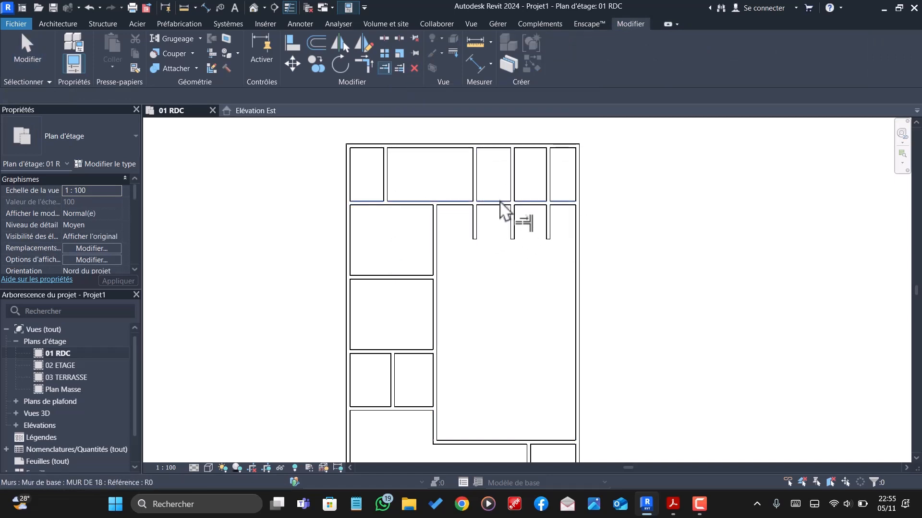
- Trim the three upper-right vertical partitions at the extended horizontal wall, removing the parts below it
click(477, 185)
click(498, 201)
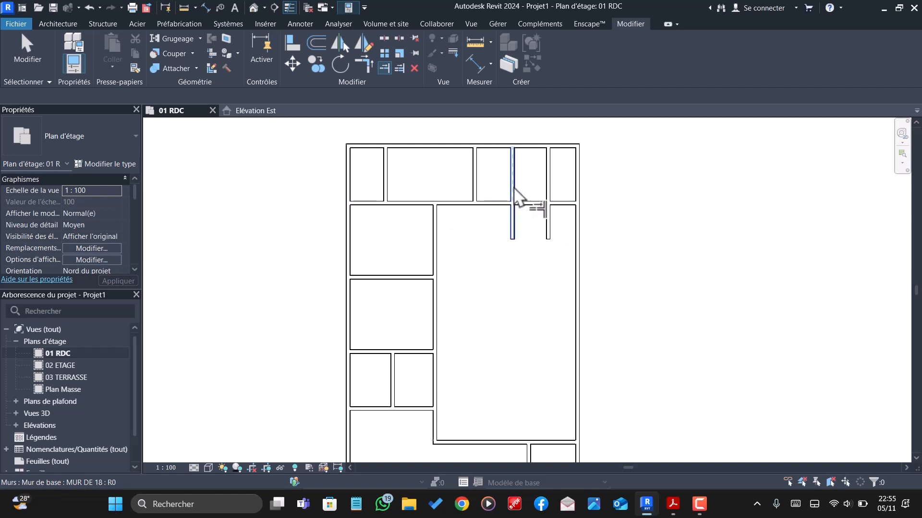
click(514, 189)
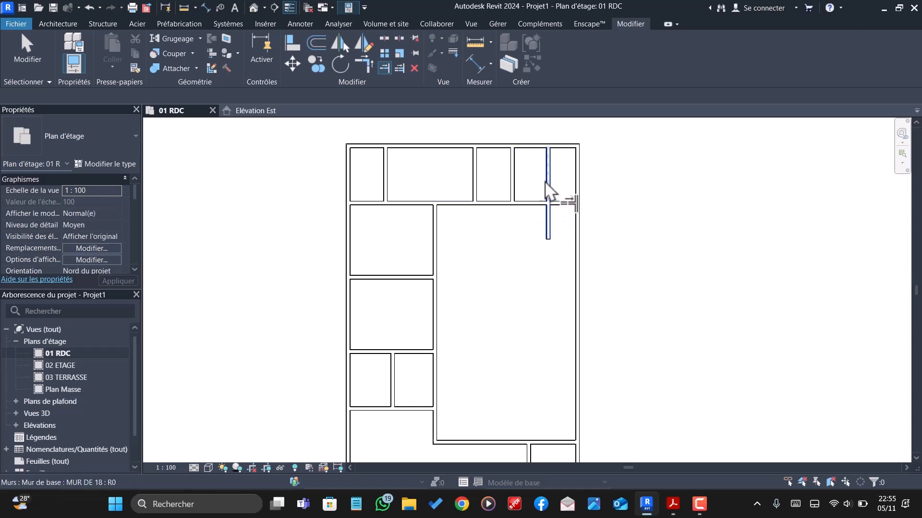
click(547, 184)
scroll(560, 223, down, 4)
key(Escape)
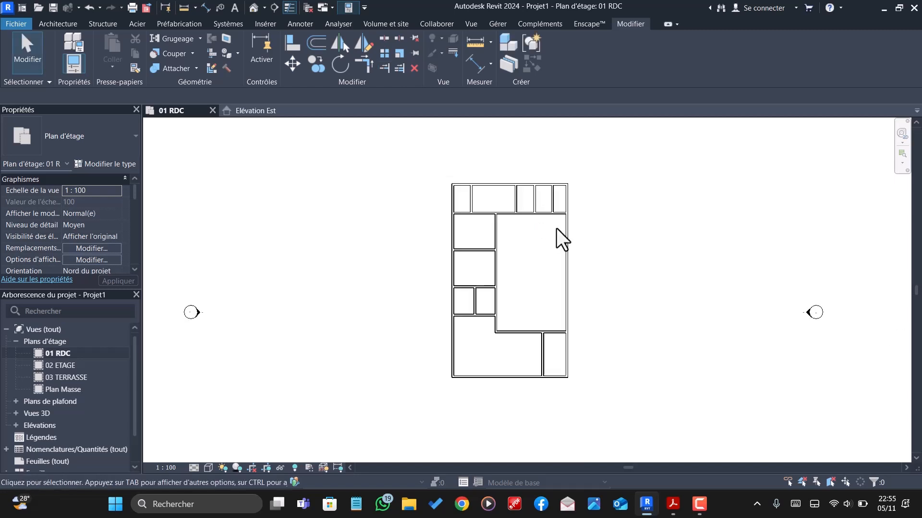
- Offset a copy of the long horizontal wall below the upper row of rooms 5.33 m downward
scroll(562, 240, up, 2)
scroll(552, 238, up, 3)
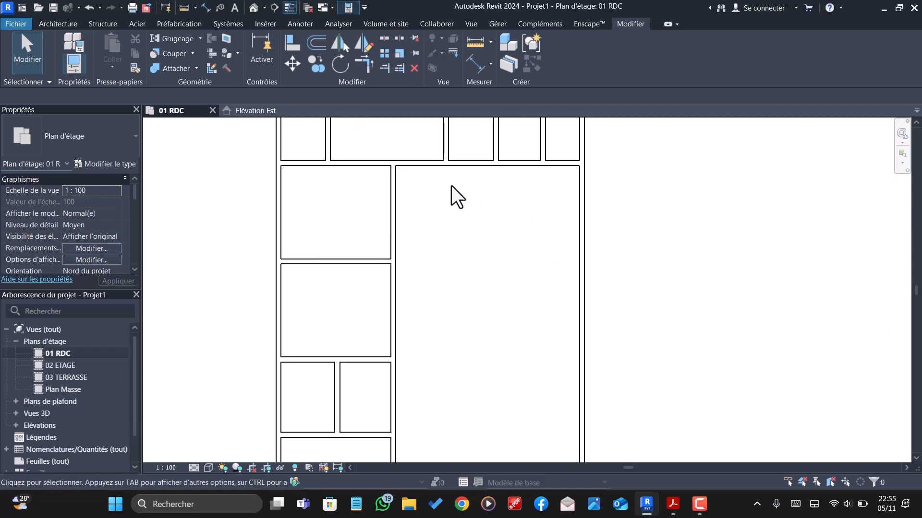
scroll(455, 191, down, 1)
scroll(462, 194, down, 1)
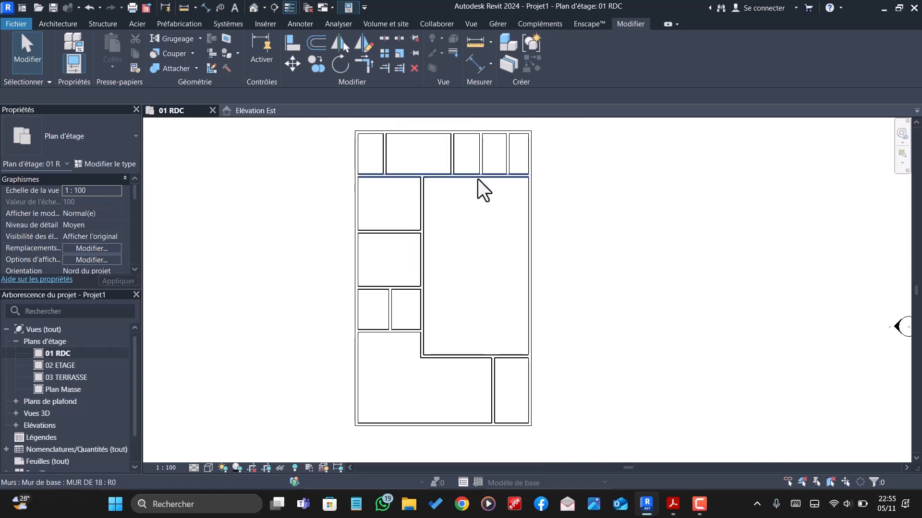
scroll(473, 179, up, 1)
click(470, 176)
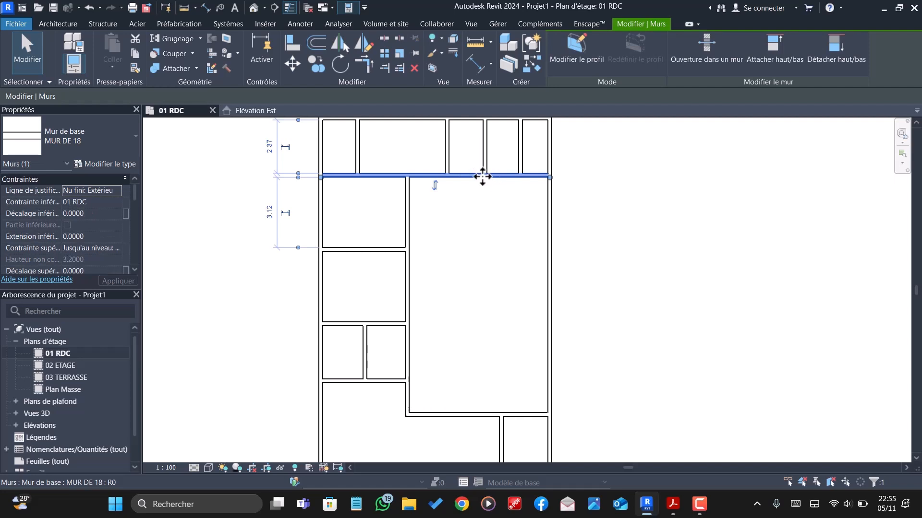
click(315, 46)
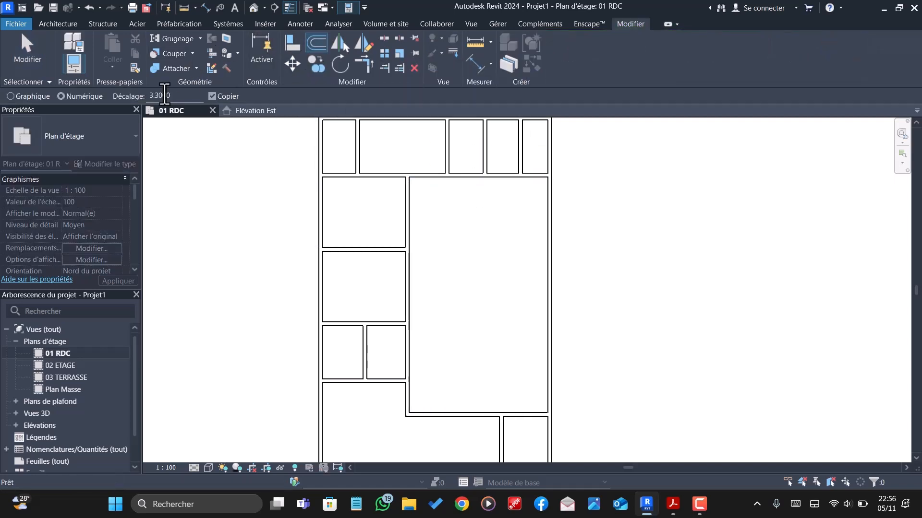
double_click(160, 95)
text(5.3)
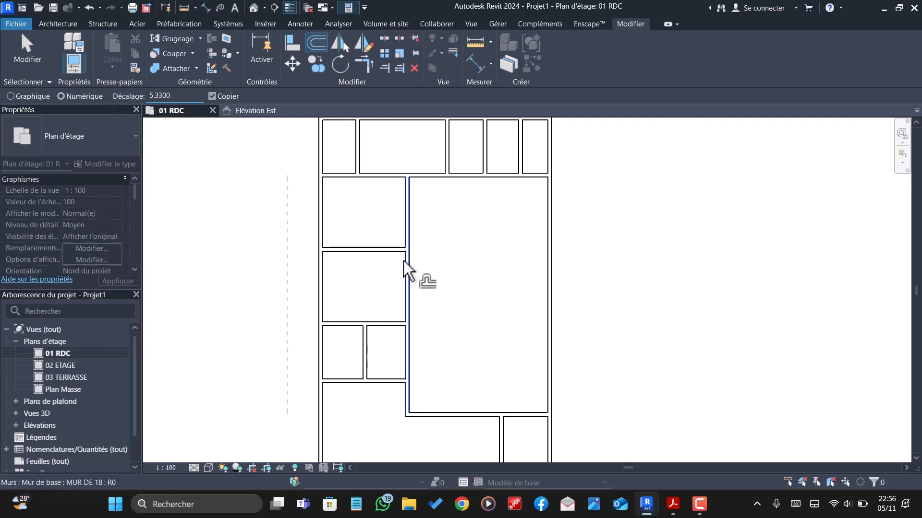
click(503, 180)
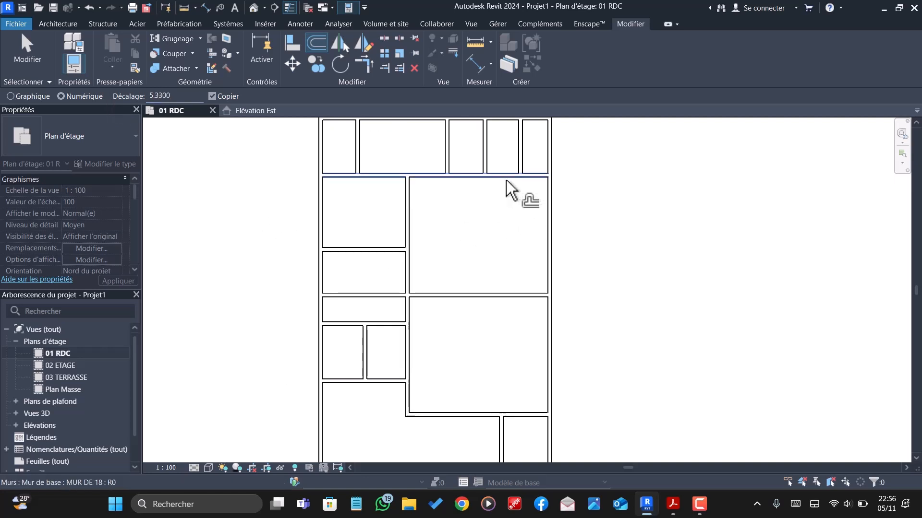
- Trim the new horizontal wall at the central vertical wall, keeping only the part across the large right-hand room
click(384, 68)
click(406, 238)
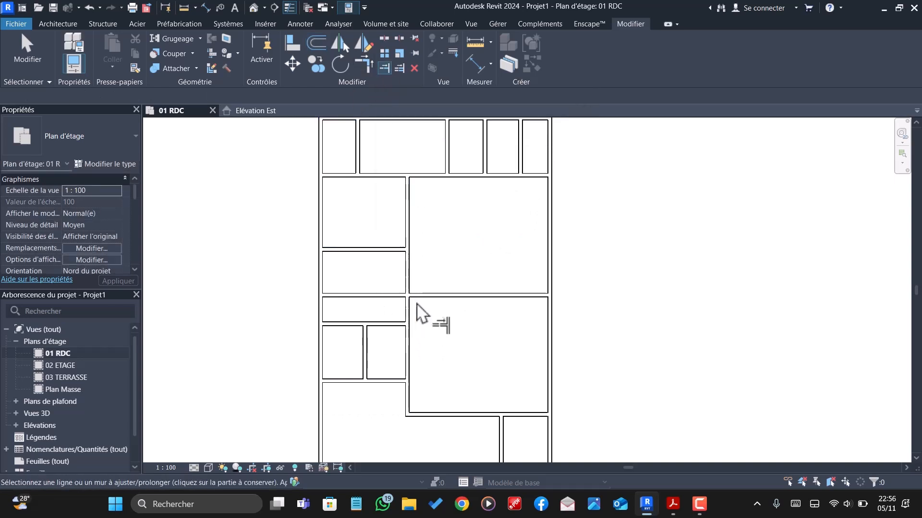
click(420, 297)
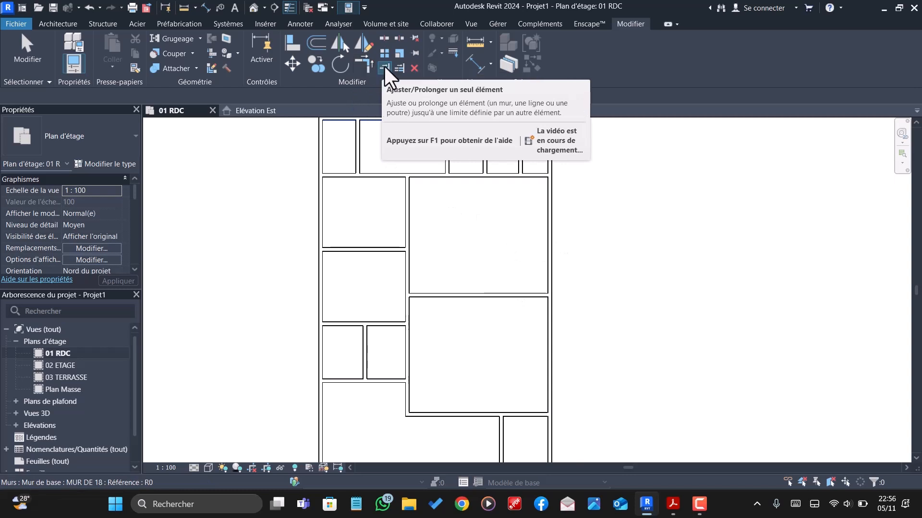
- Set the distance for another wall offset to 3.78 m
click(316, 42)
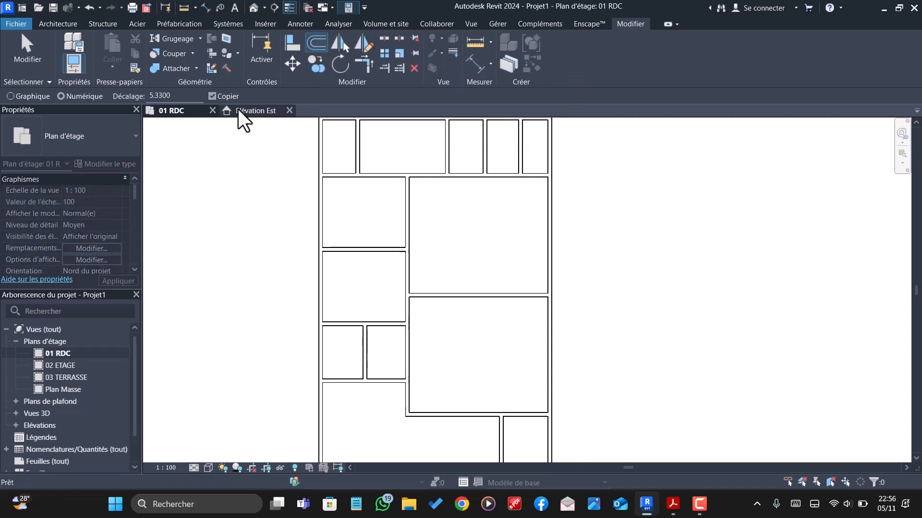
text(3.78)
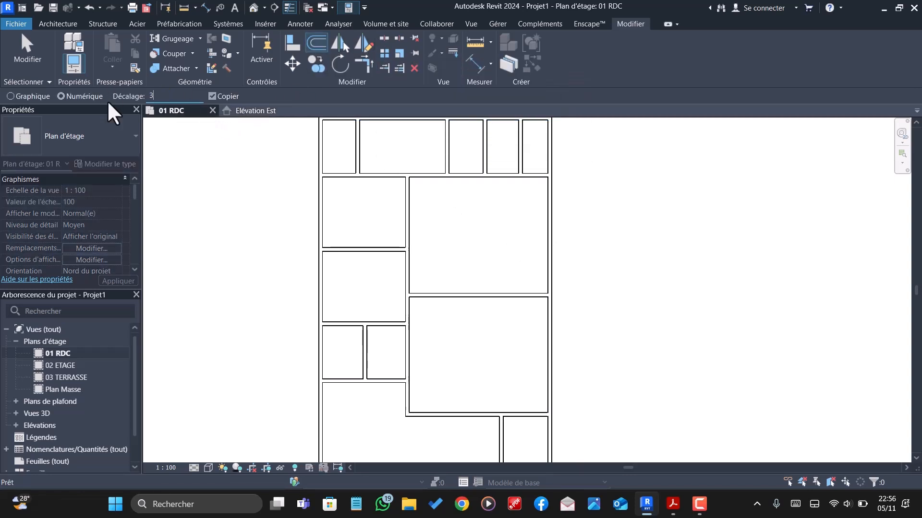
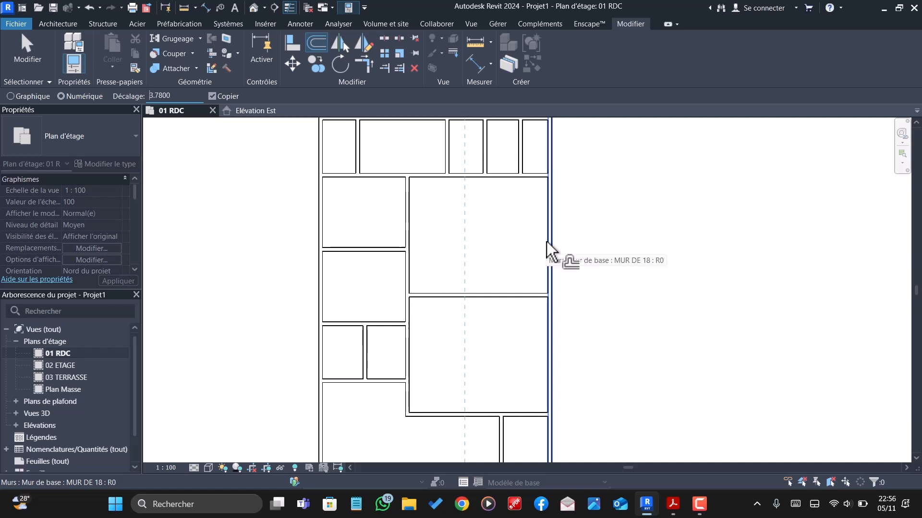
- Move the partition right of the wide top-row room so it stands 1.40 m from the next partition on its right
scroll(521, 307, down, 2)
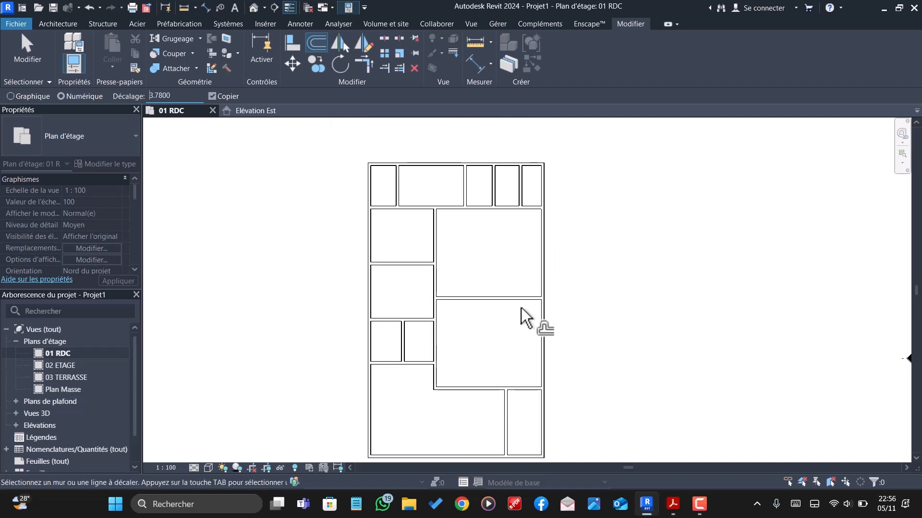
scroll(470, 210, up, 1)
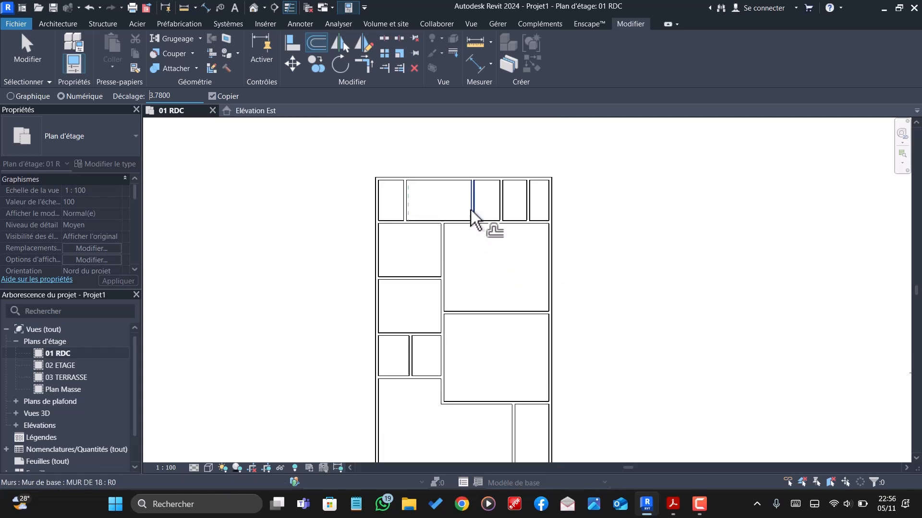
click(471, 209)
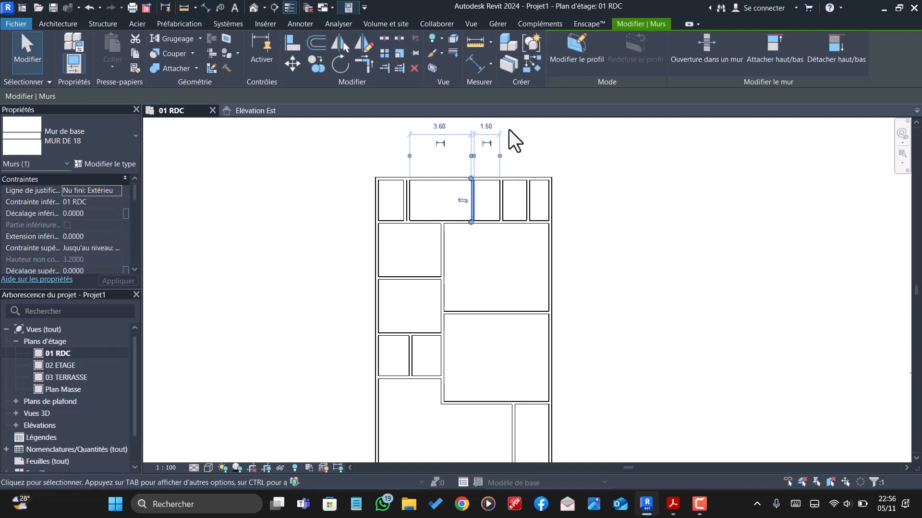
click(494, 127)
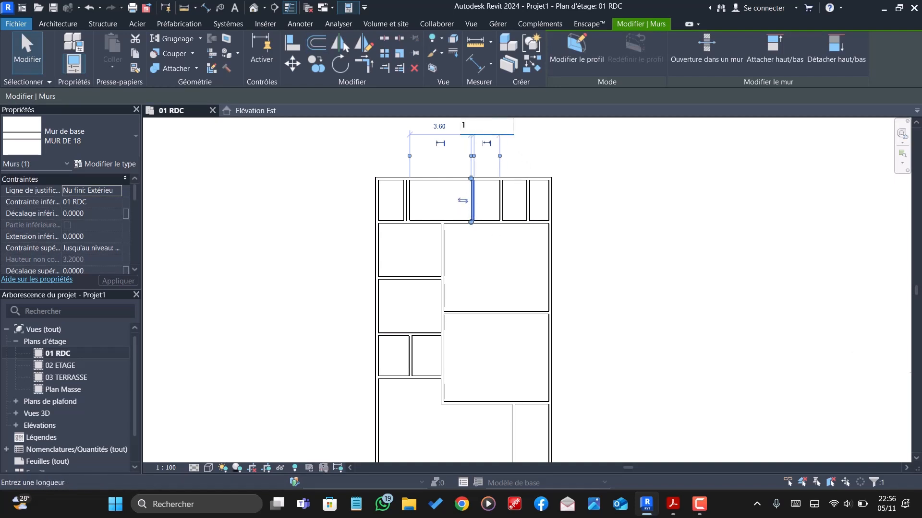
key(Return)
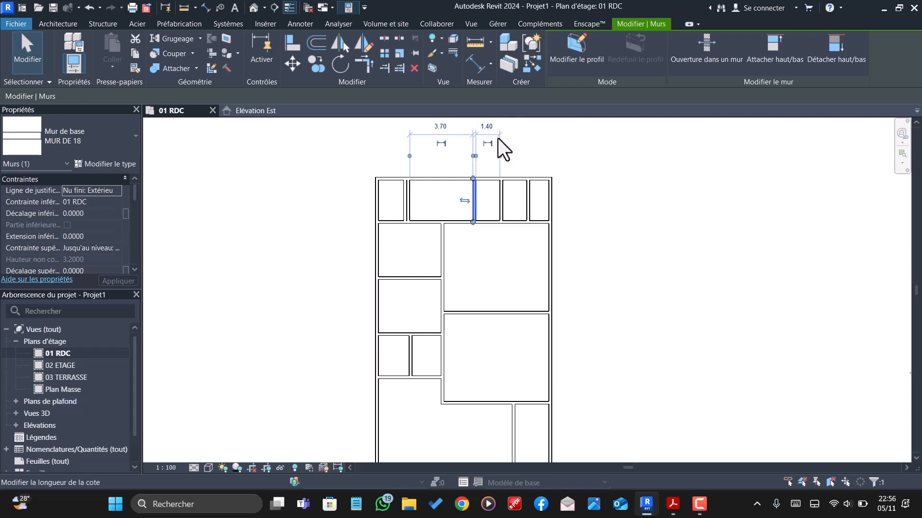
click(450, 193)
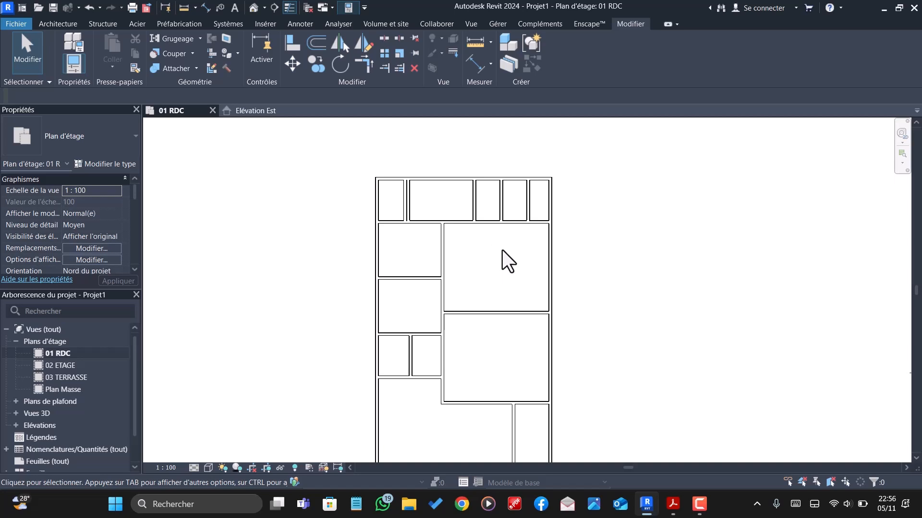
- Shift the third vertical partition of the top row slightly right, along with the partition bordering the wide top-row room
scroll(516, 213, up, 1)
scroll(517, 212, up, 1)
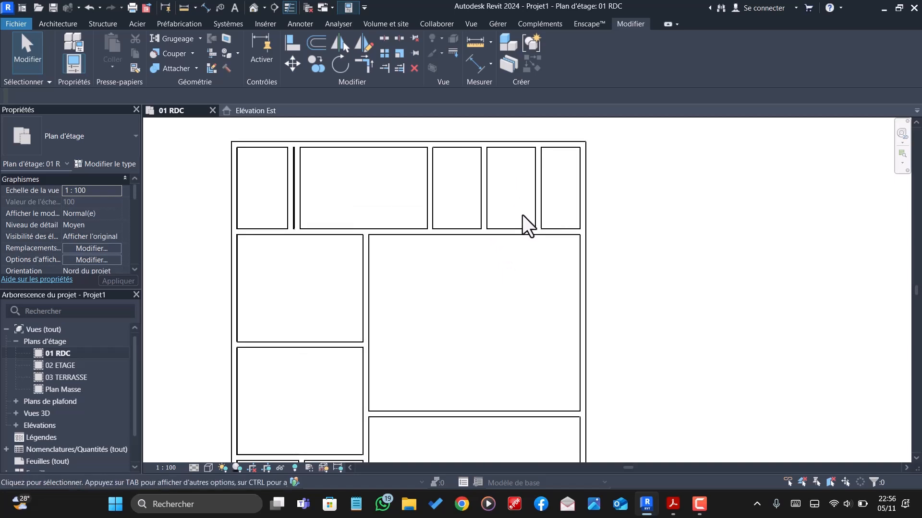
click(483, 206)
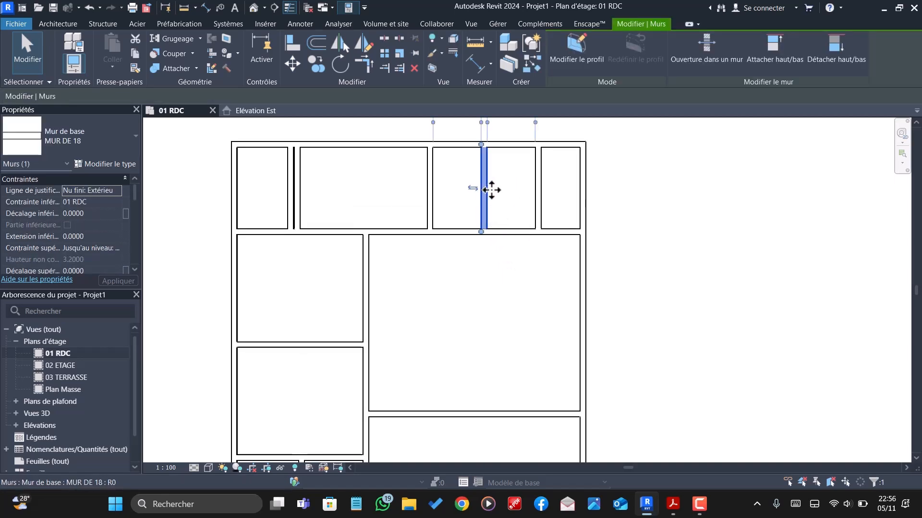
mouse_move(502, 191)
mouse_down()
mouse_move(510, 191)
mouse_move(490, 190)
mouse_move(498, 191)
mouse_up()
click(433, 190)
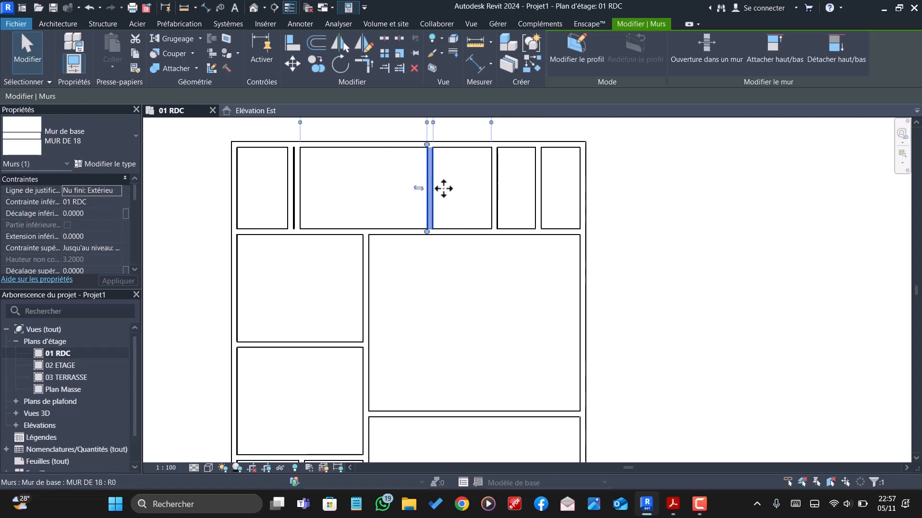
drag(445, 188, 447, 191)
key(Escape)
scroll(447, 261, down, 3)
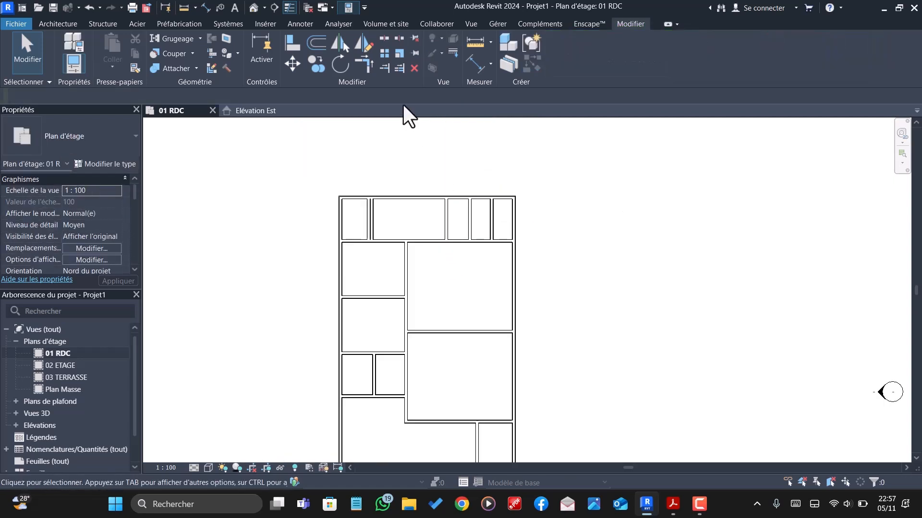
- Extend the partition right of the wide top-row room down to the horizontal wall that closes the large room below
click(385, 69)
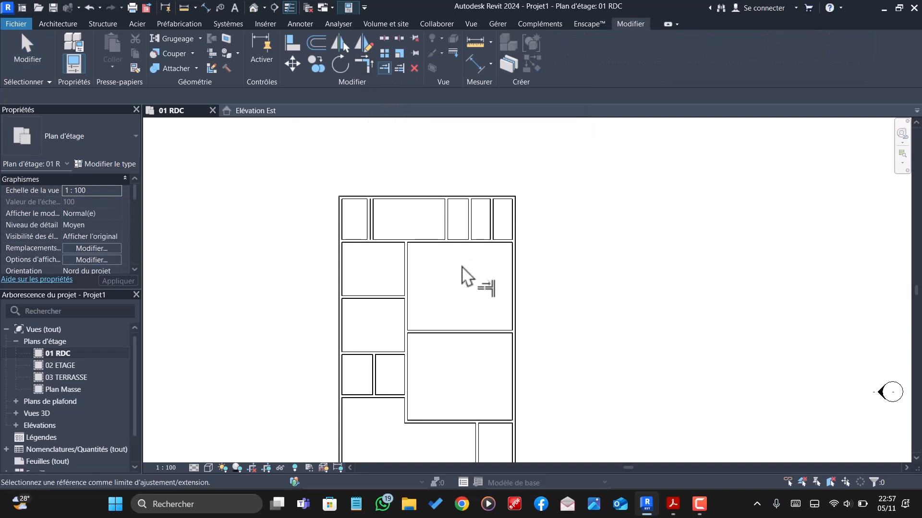
click(457, 332)
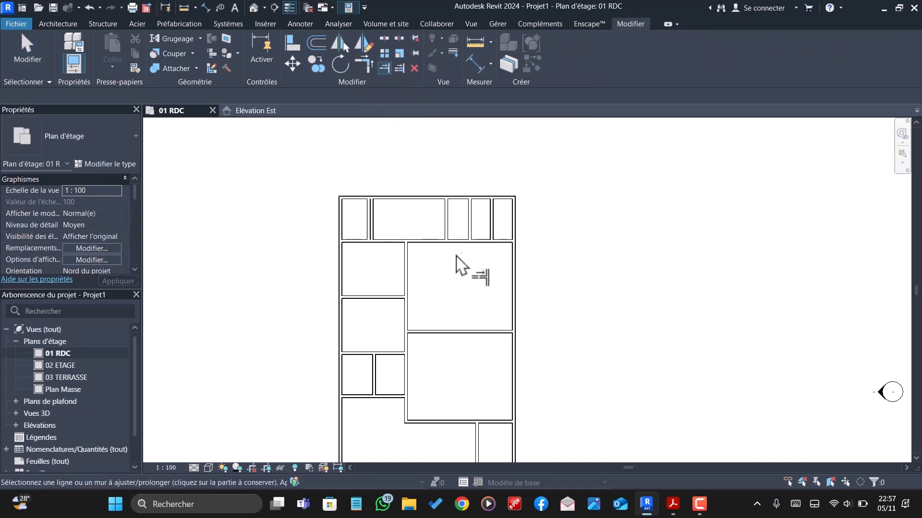
click(447, 228)
scroll(459, 288, down, 1)
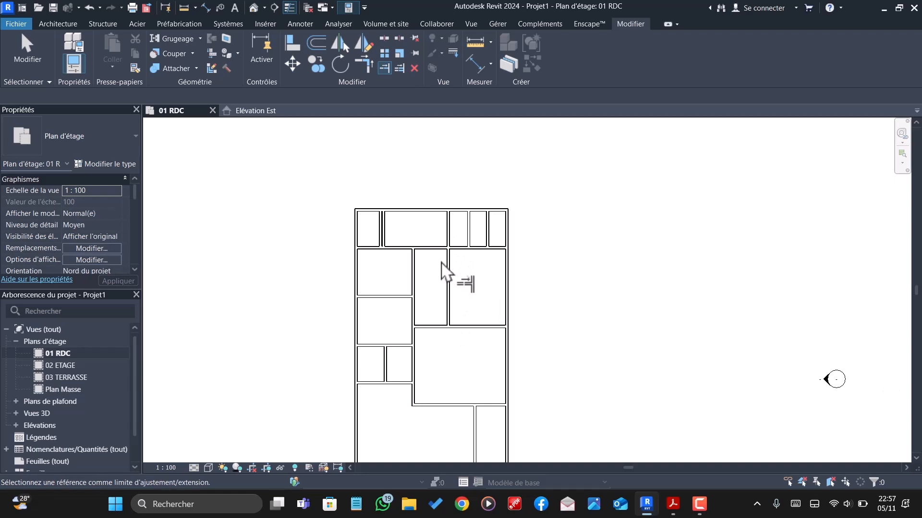
scroll(433, 301, up, 1)
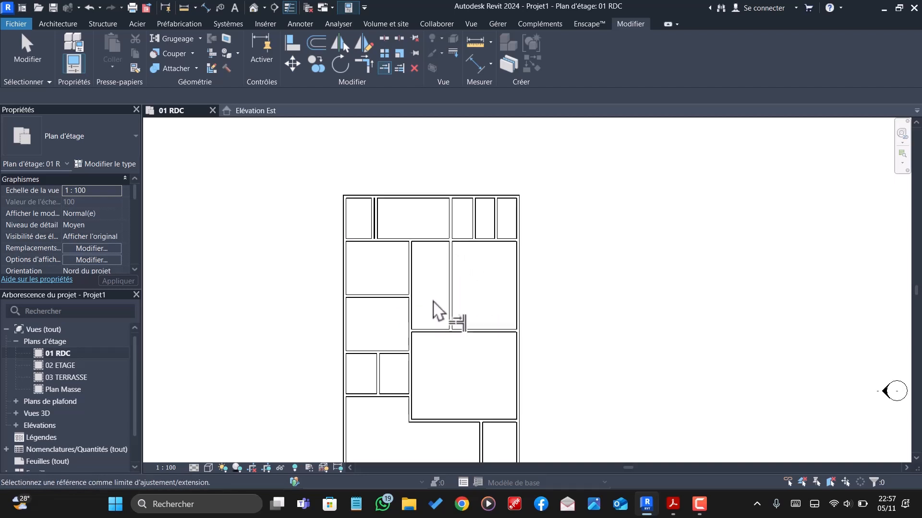
scroll(458, 293, down, 2)
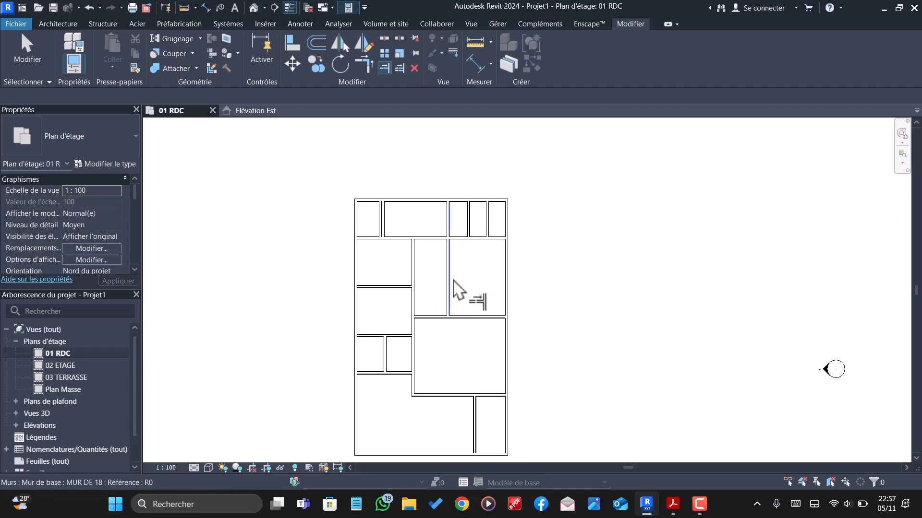
scroll(490, 307, up, 1)
scroll(486, 311, down, 1)
scroll(482, 322, up, 2)
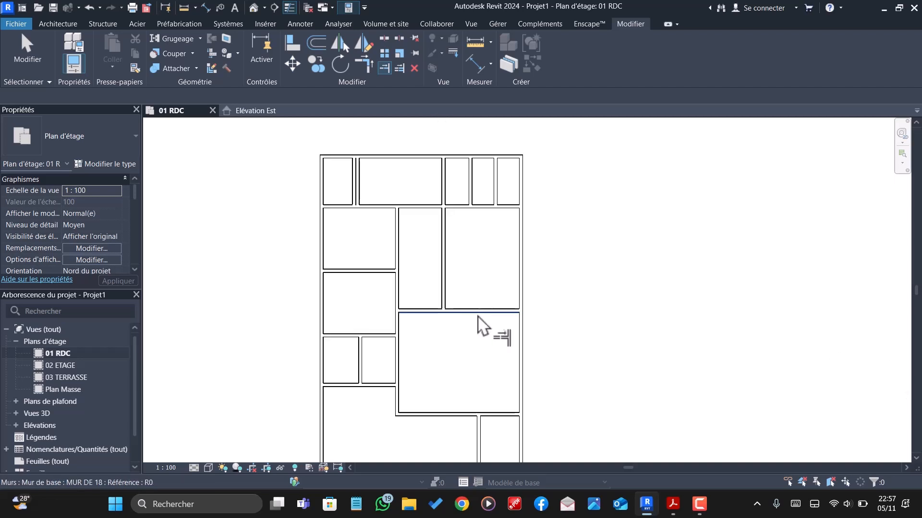
scroll(465, 259, down, 1)
scroll(482, 332, up, 2)
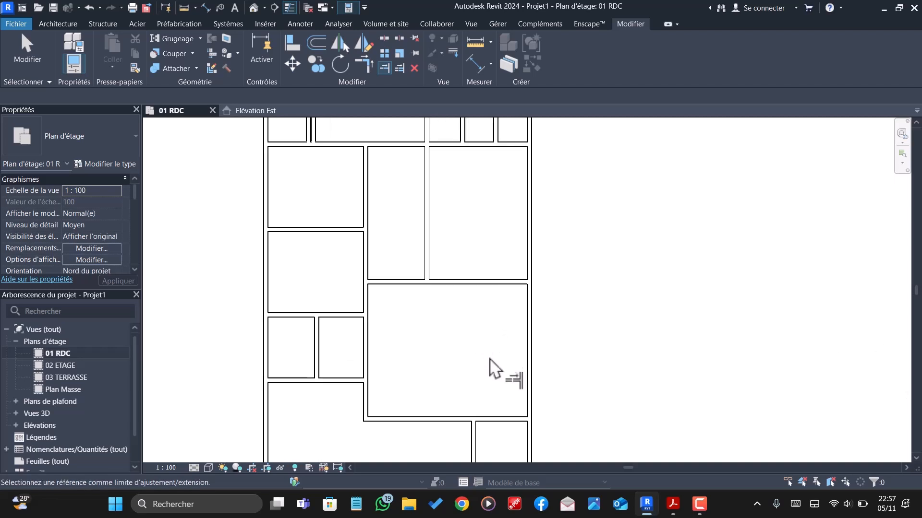
scroll(468, 314, down, 2)
scroll(485, 384, up, 2)
scroll(477, 303, down, 4)
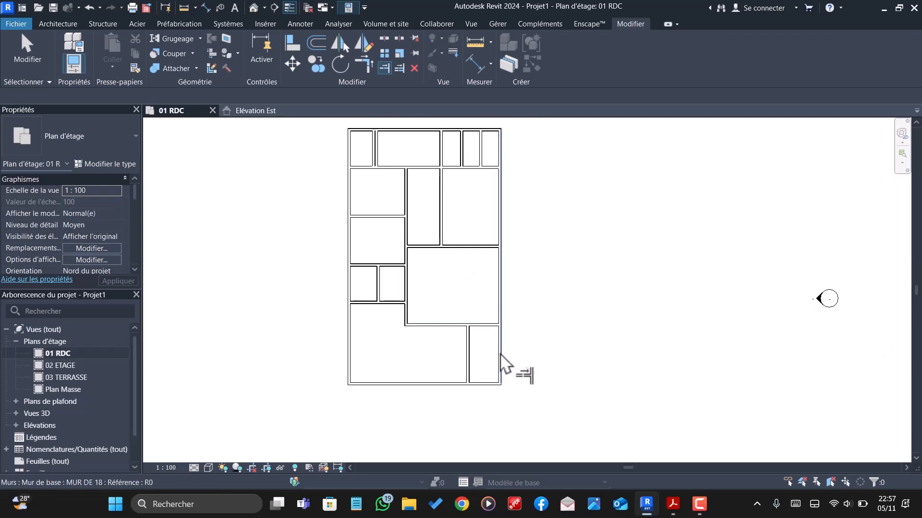
- Set the lower-right vertical partition 2.16 m from the right exterior wall, and shift it further left to a 2.60 m clearance
scroll(470, 338, up, 3)
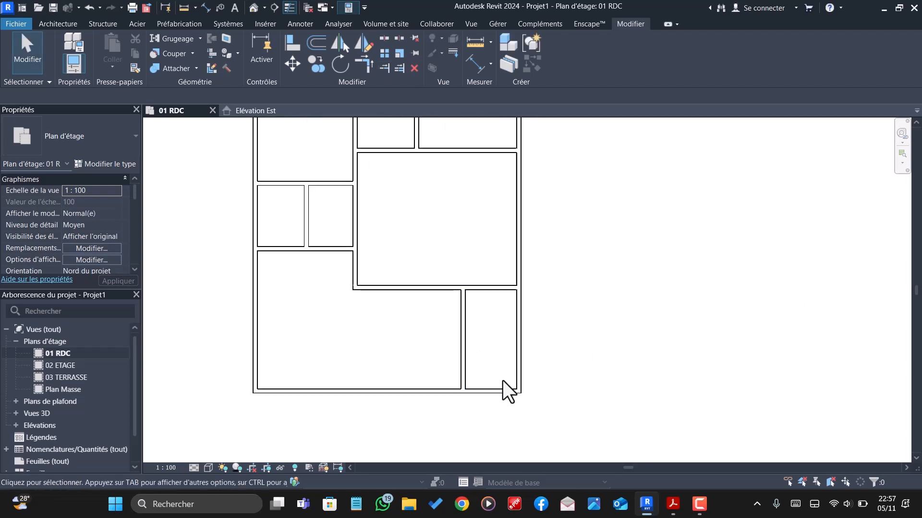
click(460, 327)
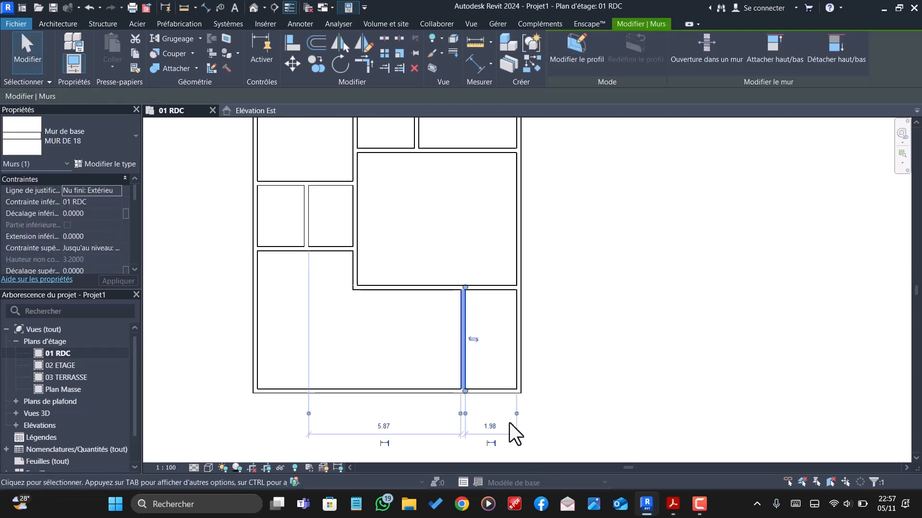
click(496, 427)
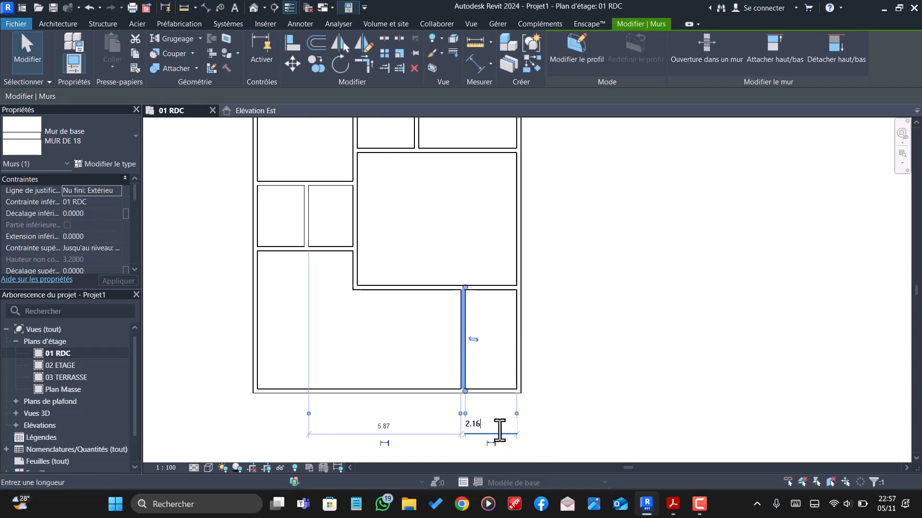
key(Return)
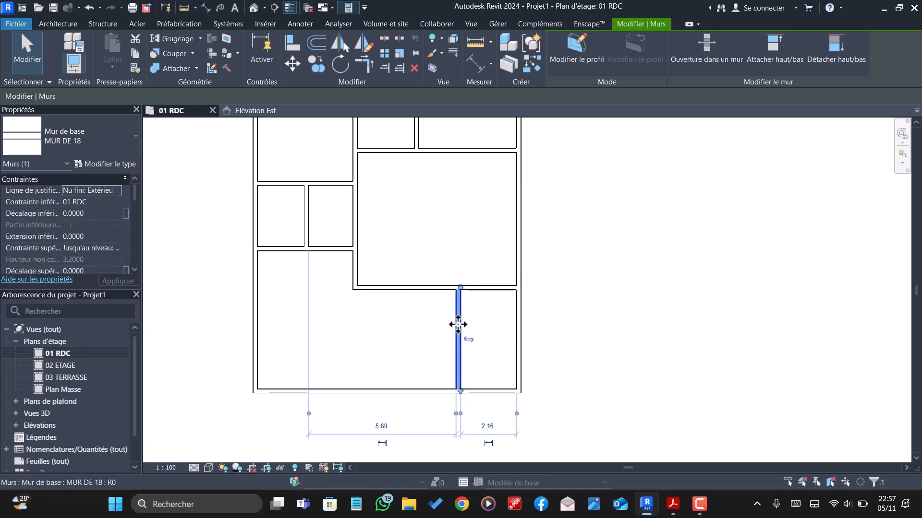
mouse_move(458, 325)
mouse_down()
mouse_move(438, 325)
mouse_move(448, 325)
mouse_up()
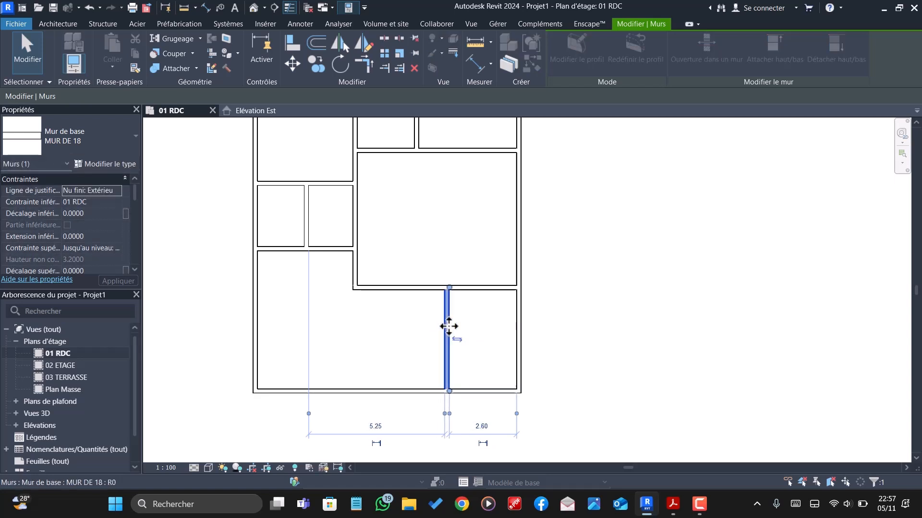
key(Escape)
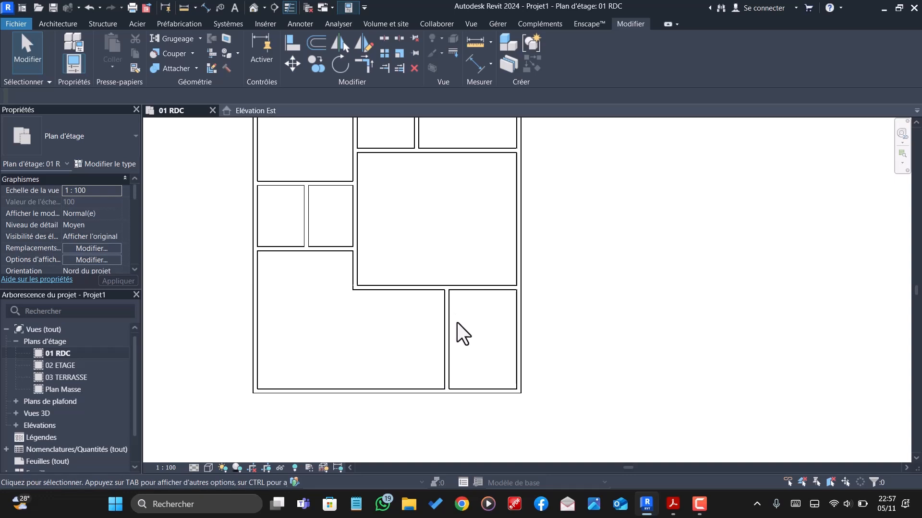
- Trim the lower horizontal wall and the lower-right vertical partition to a corner, removing the horizontal part beyond it
scroll(457, 324, down, 1)
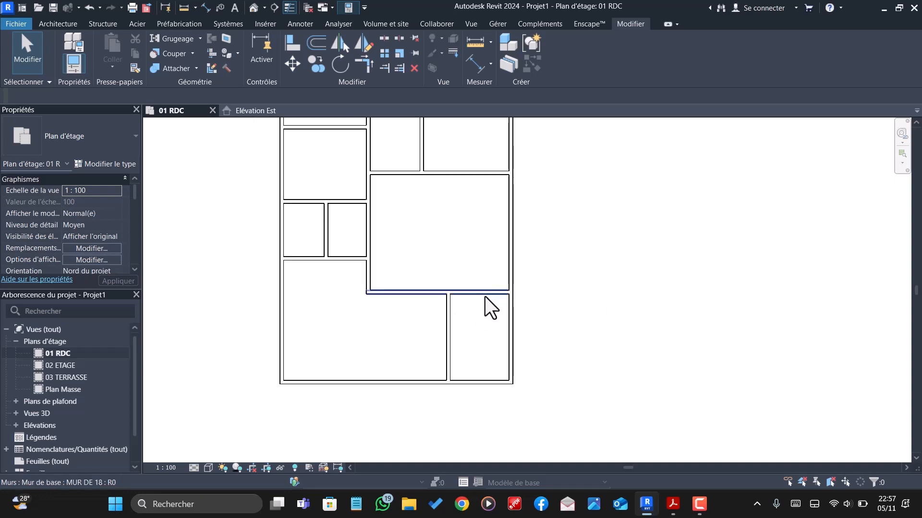
click(363, 64)
click(418, 294)
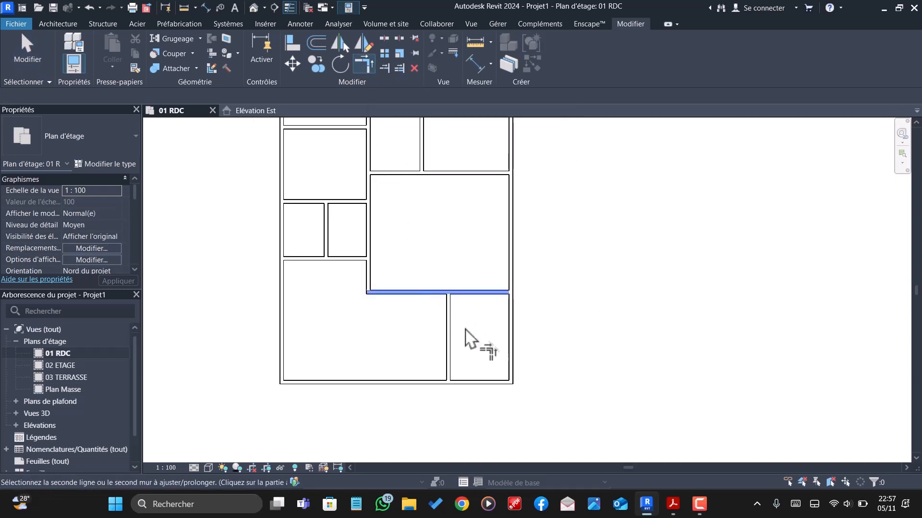
click(449, 325)
scroll(453, 323, down, 3)
scroll(529, 335, down, 1)
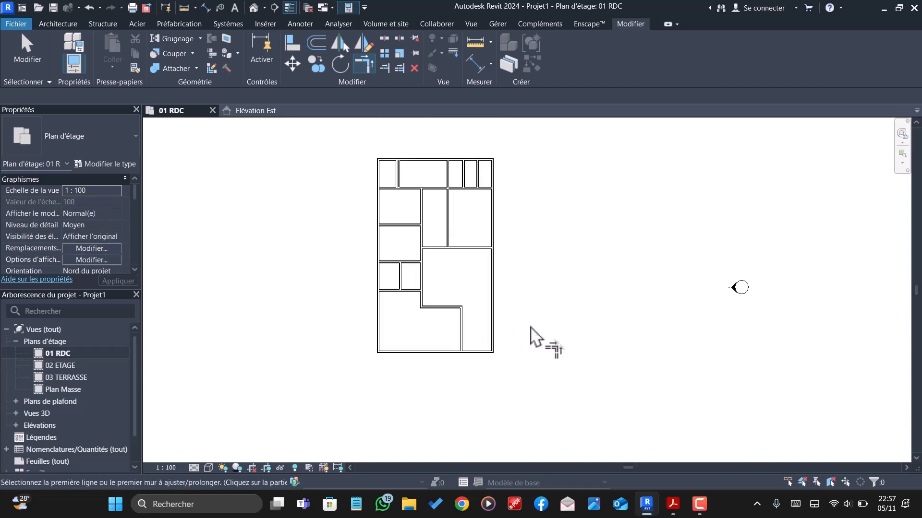
- Offset a copy of the horizontal wall closing the two upper-right rooms 2 m downward
scroll(468, 283, up, 1)
scroll(465, 285, up, 4)
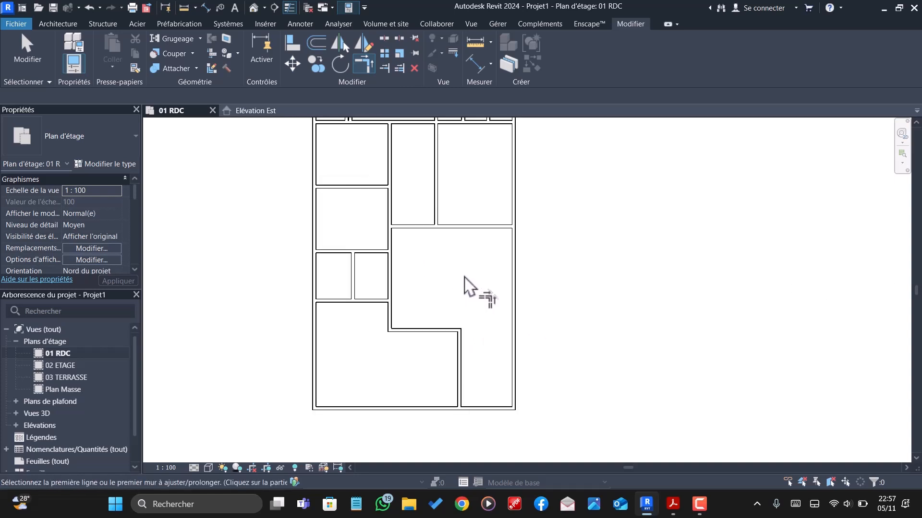
scroll(528, 303, down, 4)
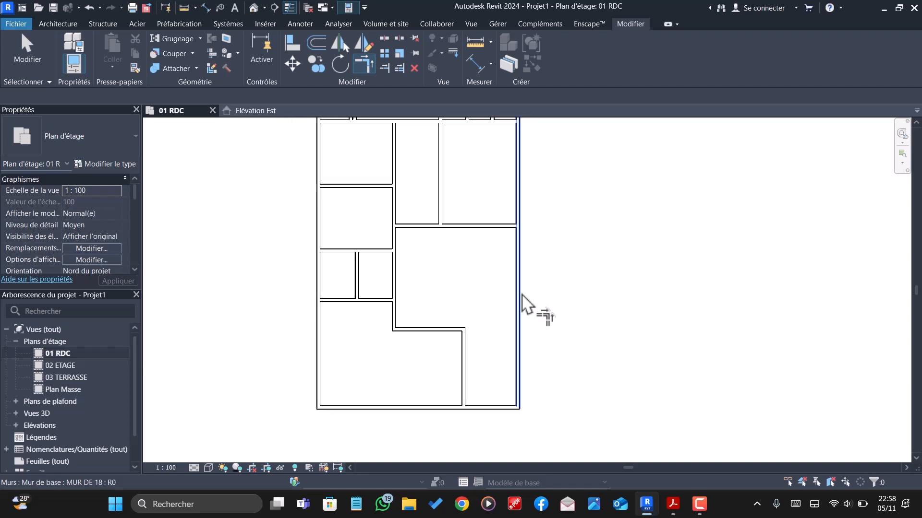
scroll(497, 266, up, 2)
click(502, 248)
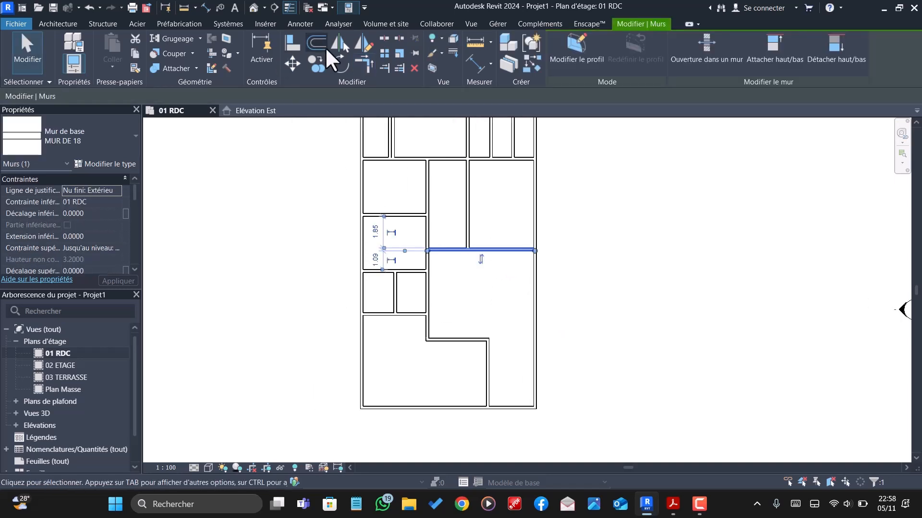
click(325, 47)
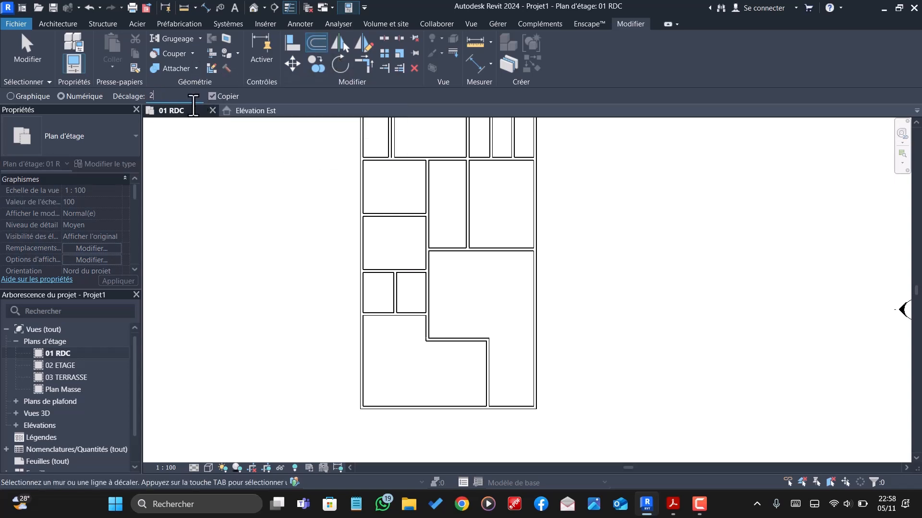
text(2)
click(509, 253)
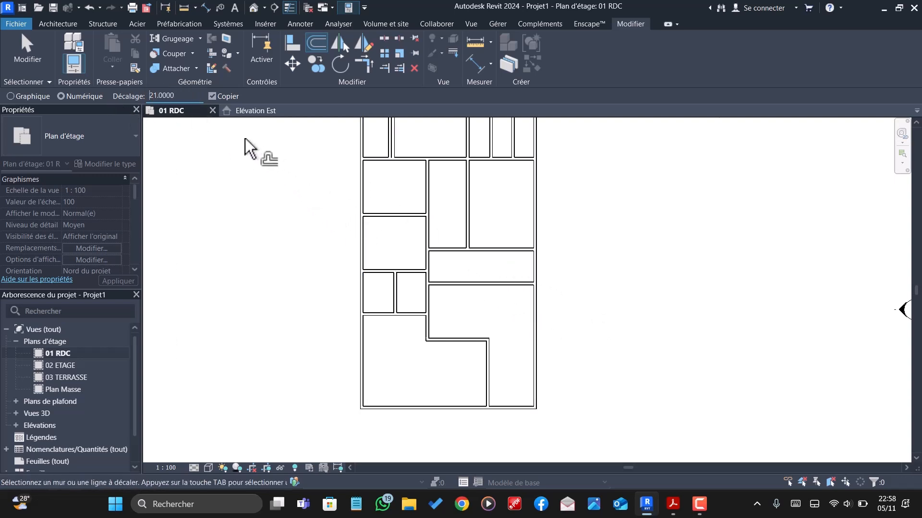
- Set the offset distance to 1.07 m and copy the new horizontal wall downward by it
drag(192, 94, 114, 100)
text(7)
drag(175, 95, 118, 101)
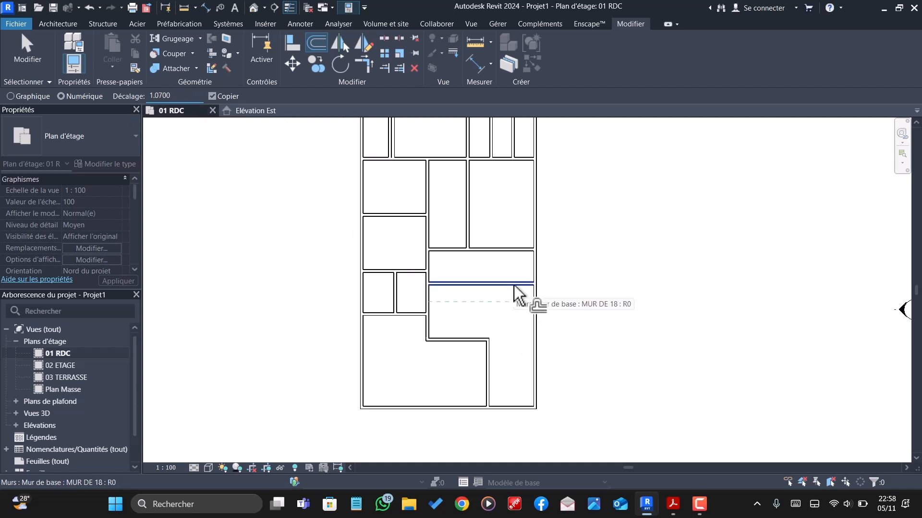
scroll(509, 301, up, 4)
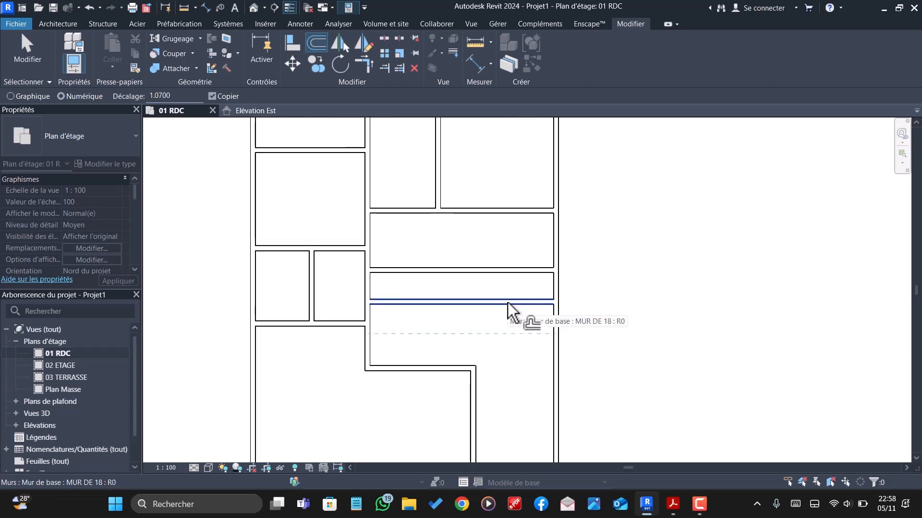
key(Escape)
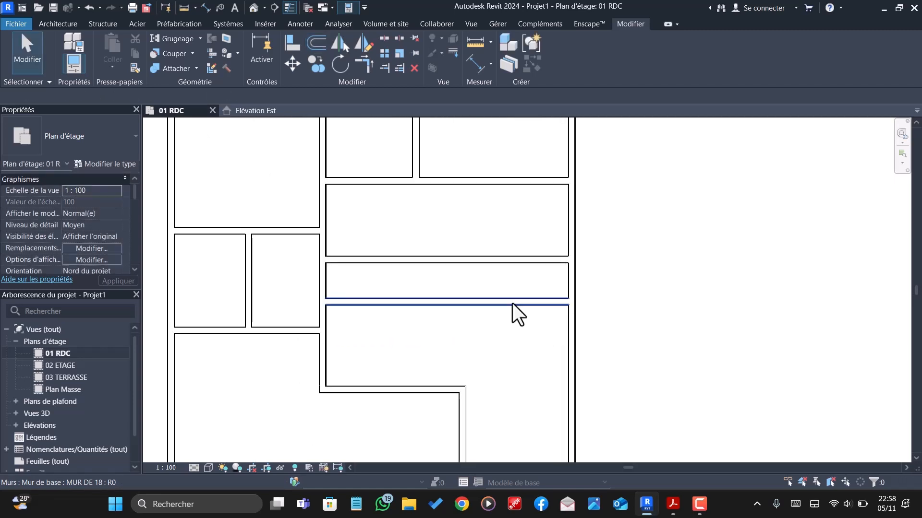
- Set the clear distance between the copied horizontal wall and the wall above it to 1 m, and correct it to 1.07 m
click(511, 302)
click(273, 280)
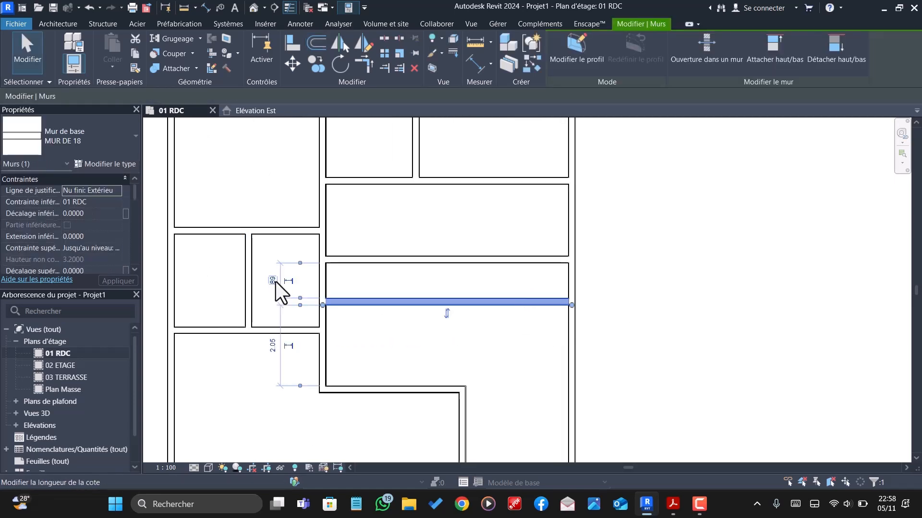
text(1)
key(Return)
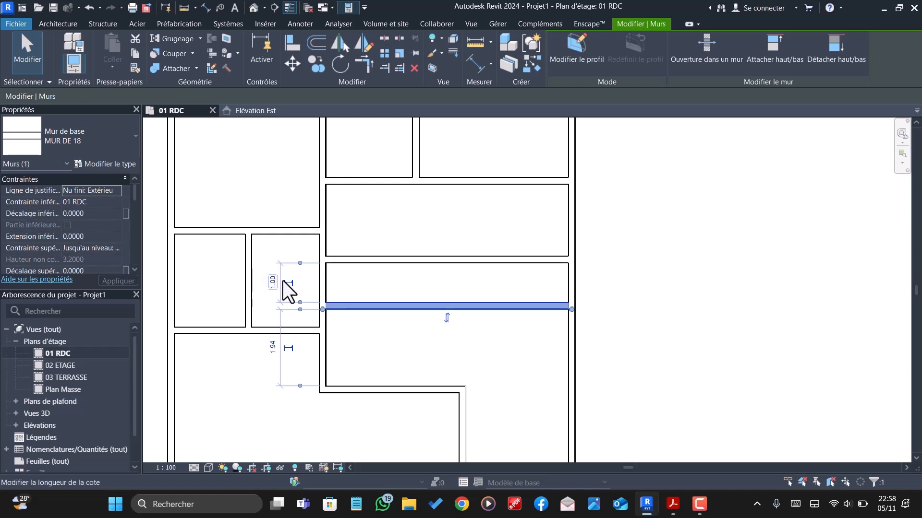
click(272, 282)
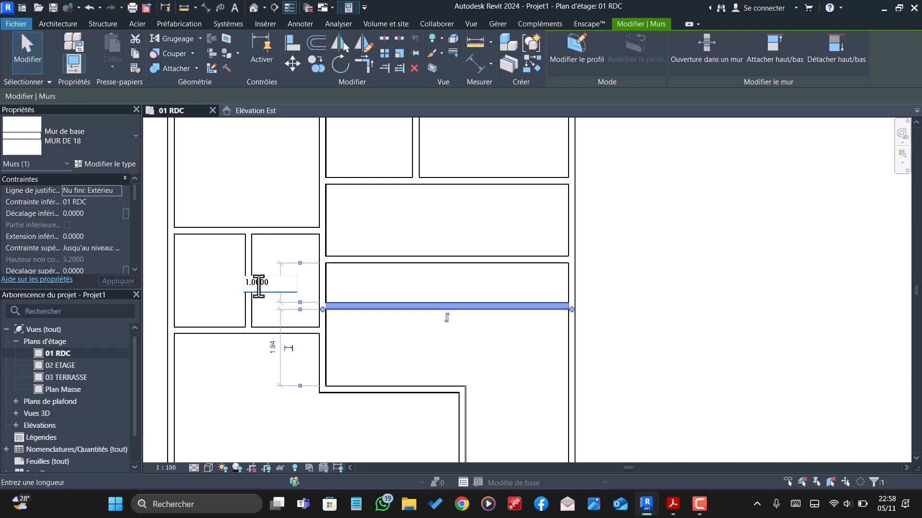
key(Return)
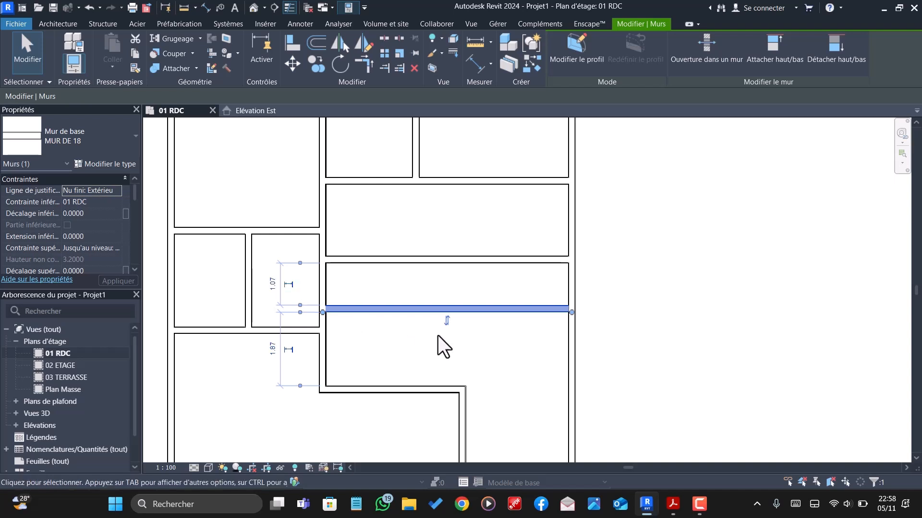
click(472, 322)
- Offset a copy of the right exterior wall 2 m inward, and delete that copy
scroll(551, 290, down, 1)
scroll(554, 290, down, 3)
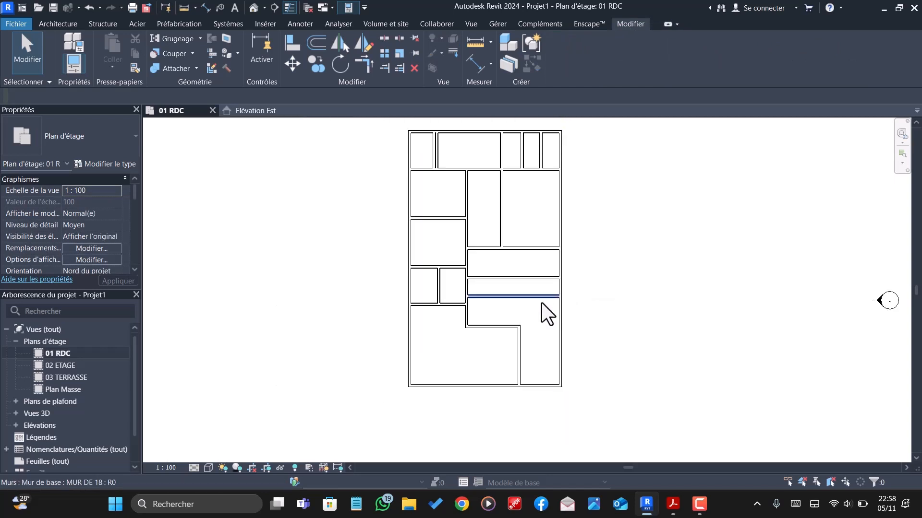
scroll(540, 305, up, 1)
scroll(543, 306, down, 1)
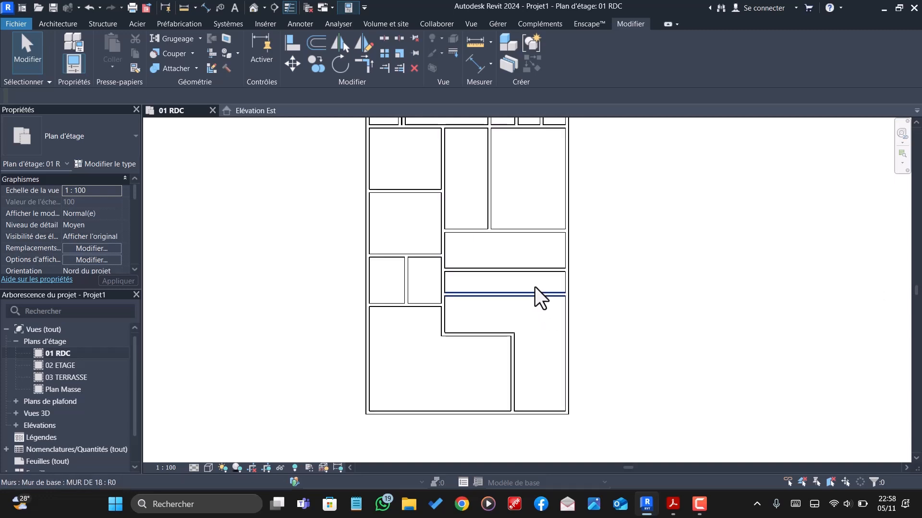
click(567, 306)
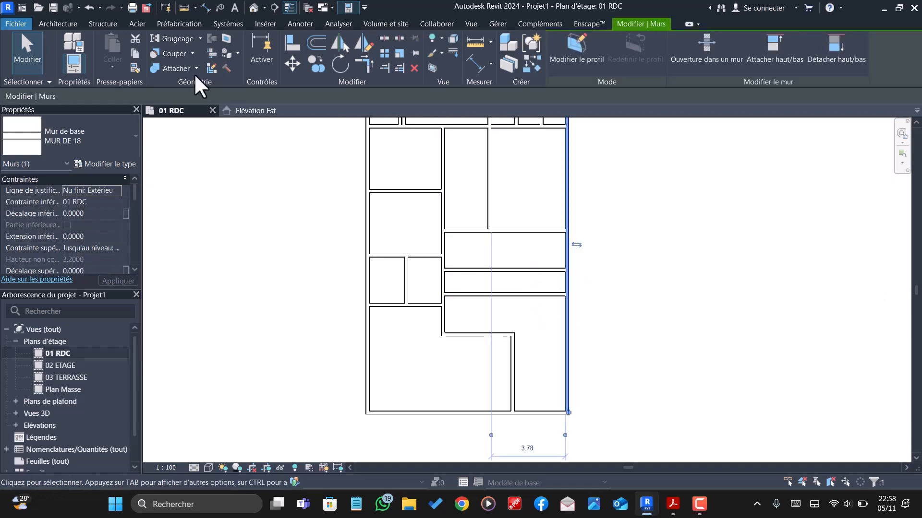
click(315, 42)
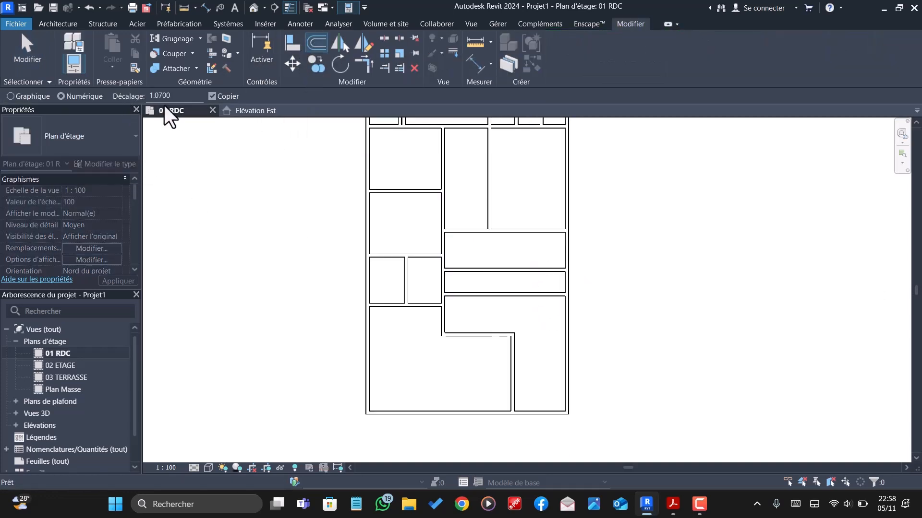
double_click(161, 96)
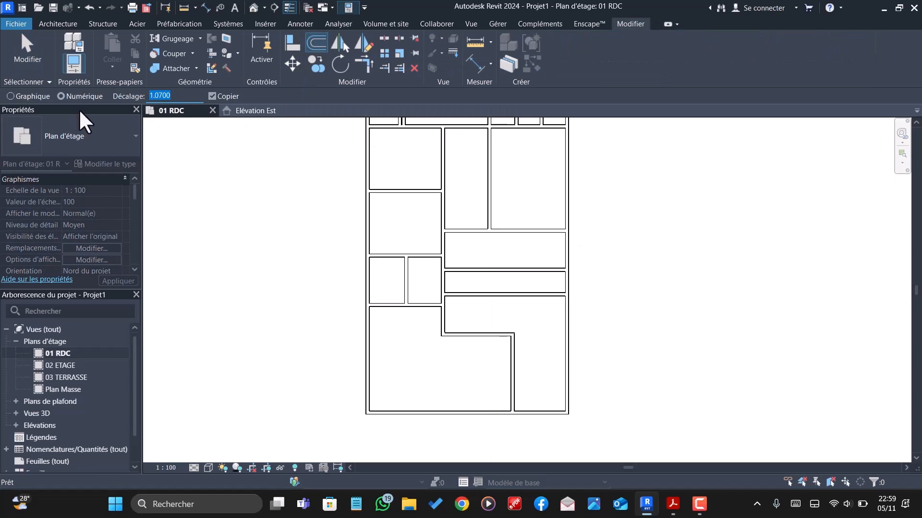
text(2.0)
text(3)
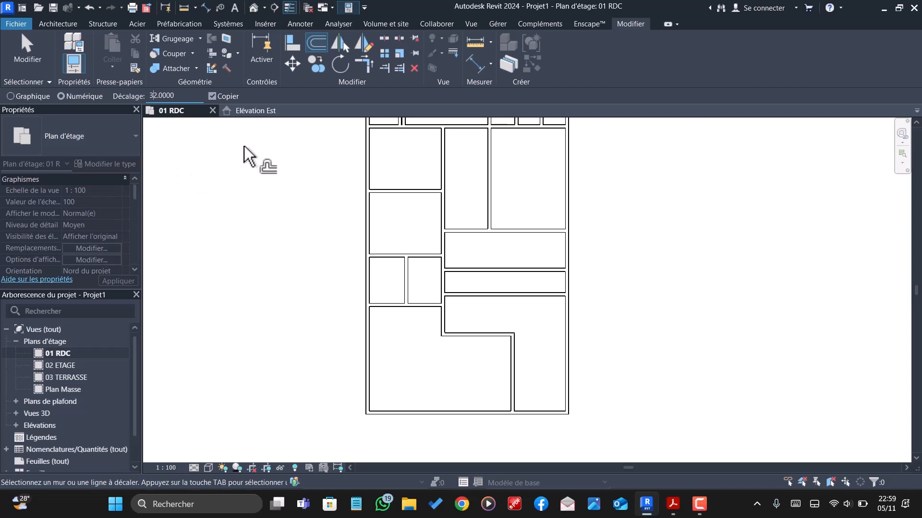
key(BackSpace)
click(567, 325)
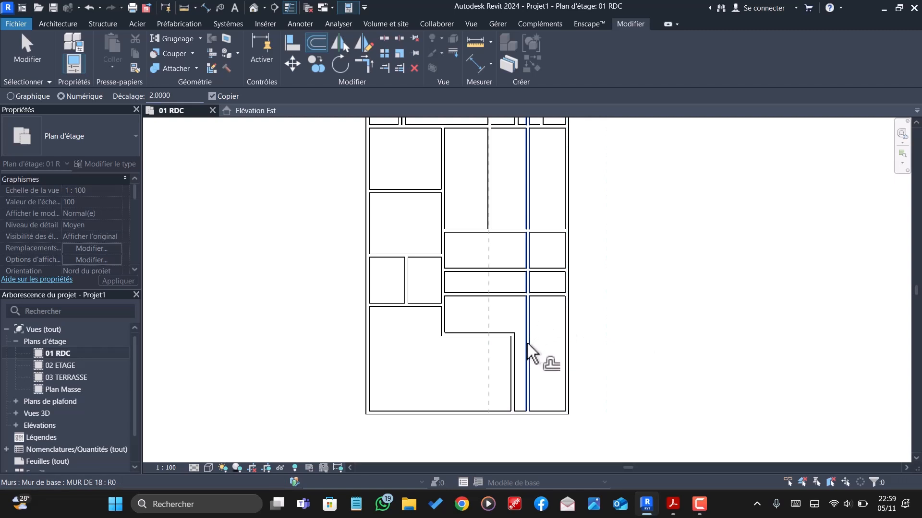
key(Escape)
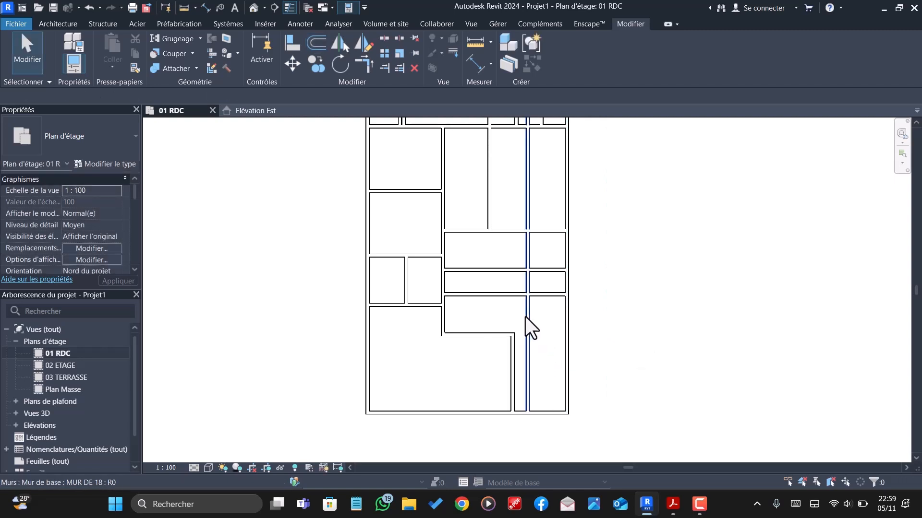
click(526, 318)
key(Delete)
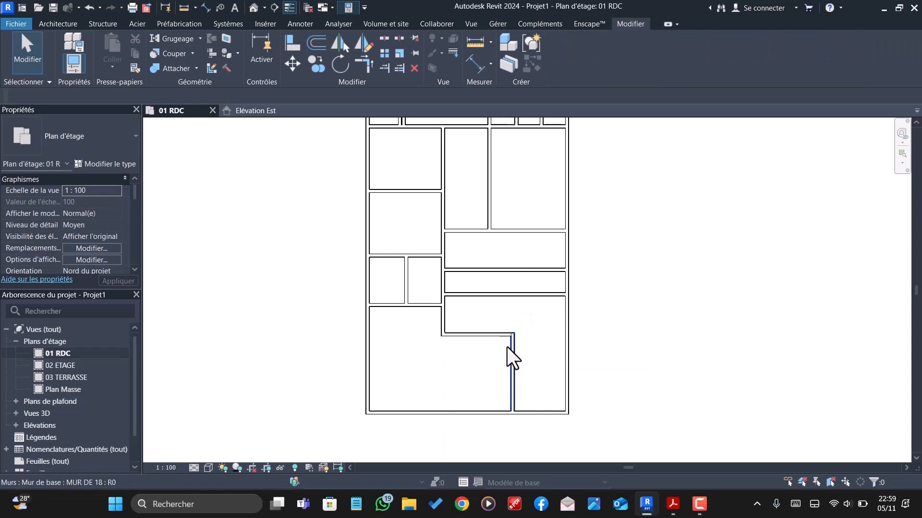
- Extend the lower-right vertical partition up to the horizontal wall on the upper side of the 1.07 m strip
click(382, 67)
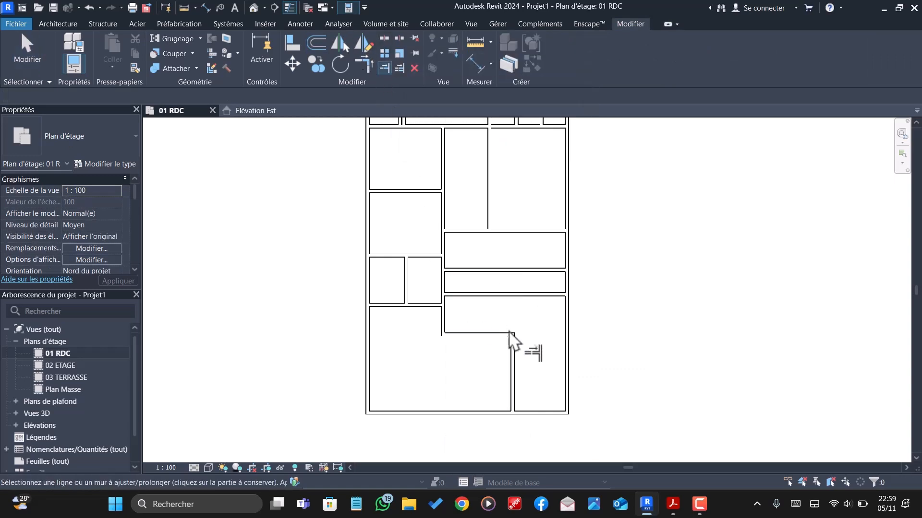
click(513, 355)
key(Escape)
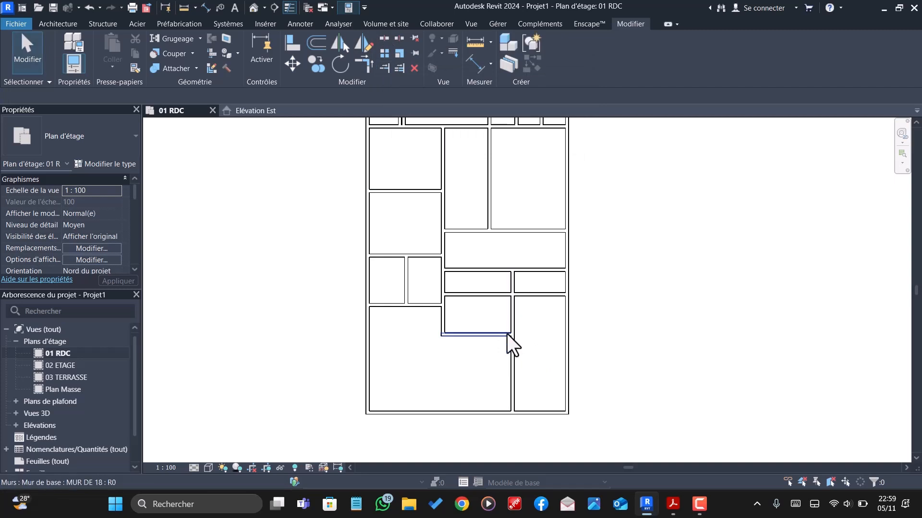
- Split the extended vertical partition where it meets the lower horizontal wall at the L-shaped corner
scroll(507, 324, up, 2)
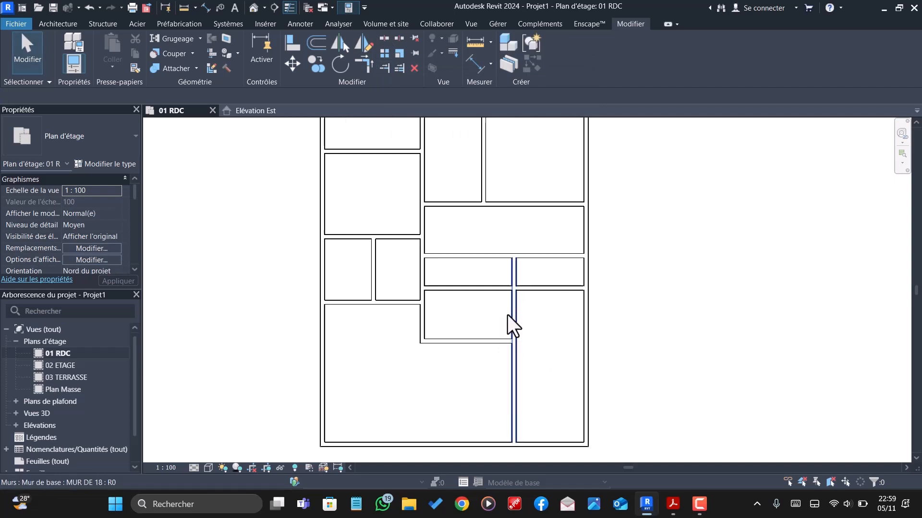
click(382, 38)
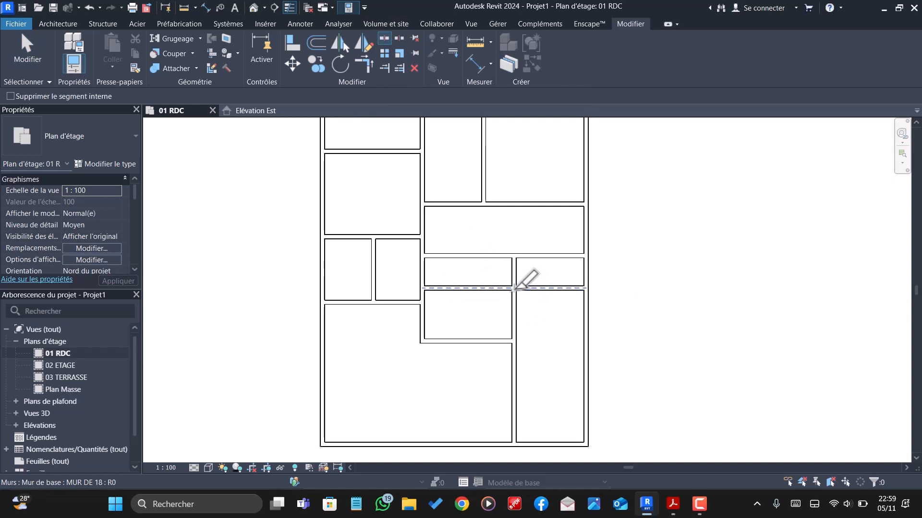
click(515, 341)
key(Escape)
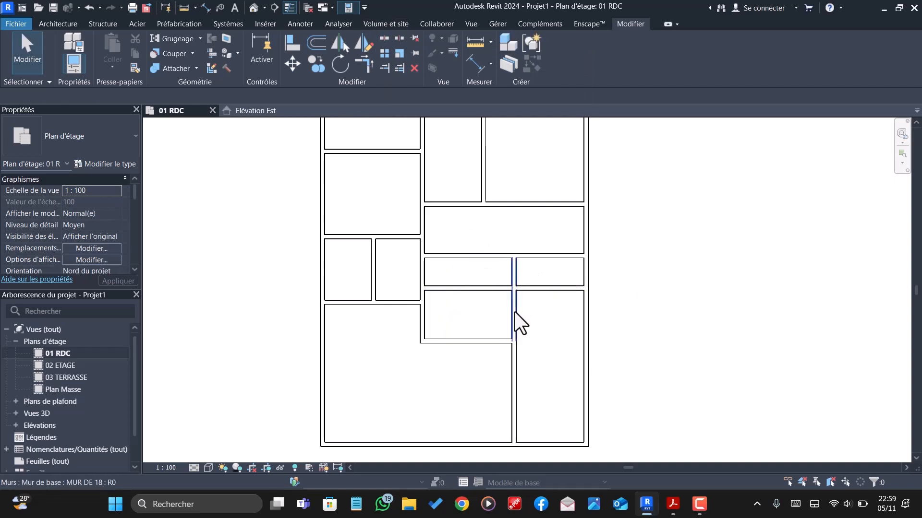
click(514, 312)
key(Escape)
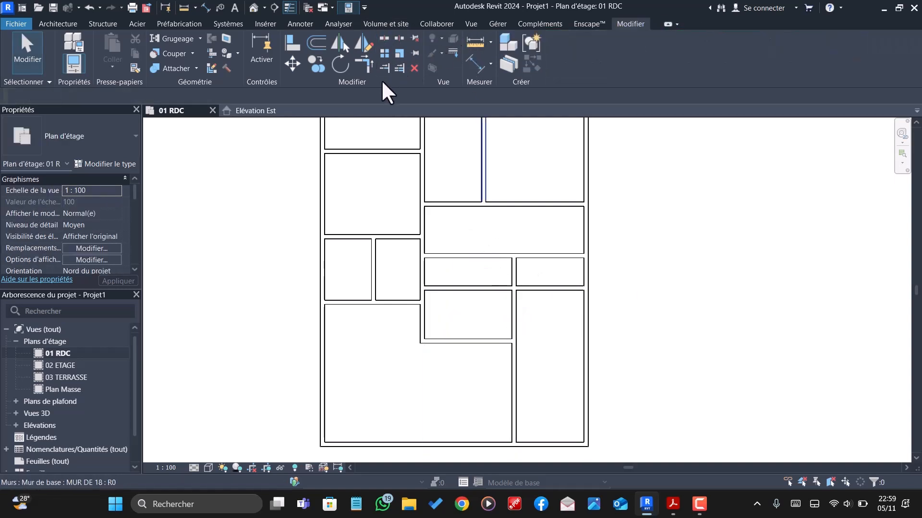
- Split the partition at the horizontal wall below the 1.07 m strip, and delete the segment between that wall and the lower corner
click(384, 38)
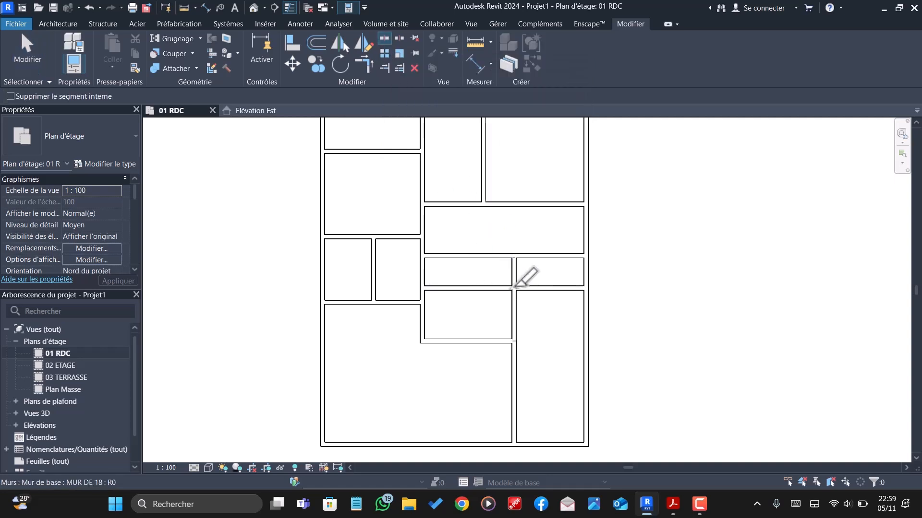
key(Escape)
click(515, 312)
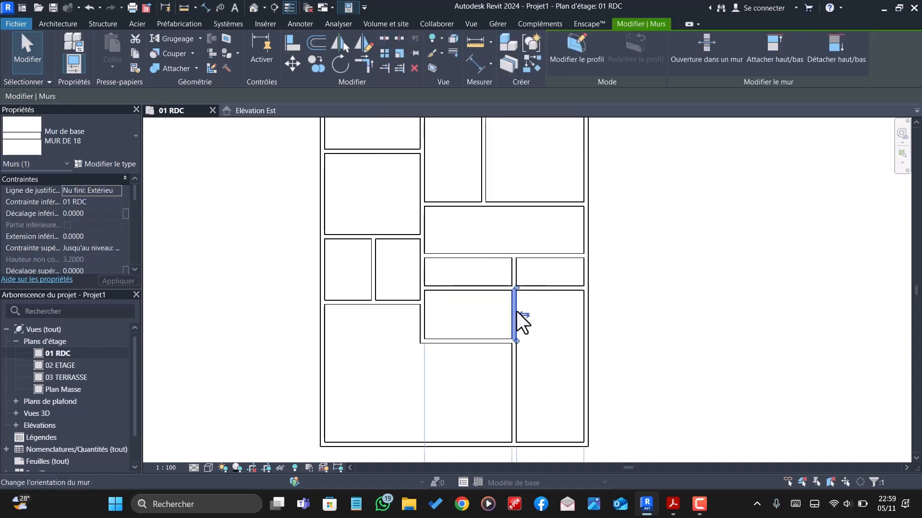
key(Escape)
- Extend the remaining short vertical partition in the 1.07 m strip up to the horizontal wall closing the two upper-right rooms
scroll(514, 311, down, 2)
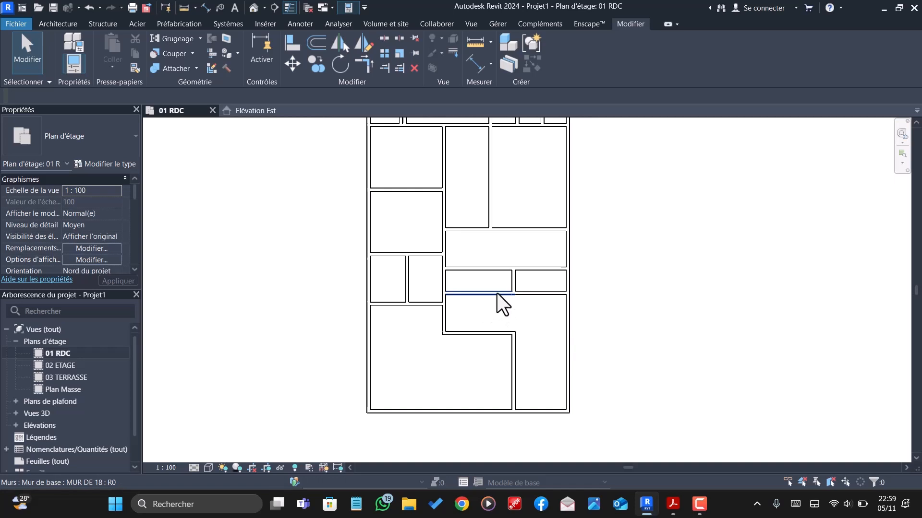
scroll(497, 293, up, 1)
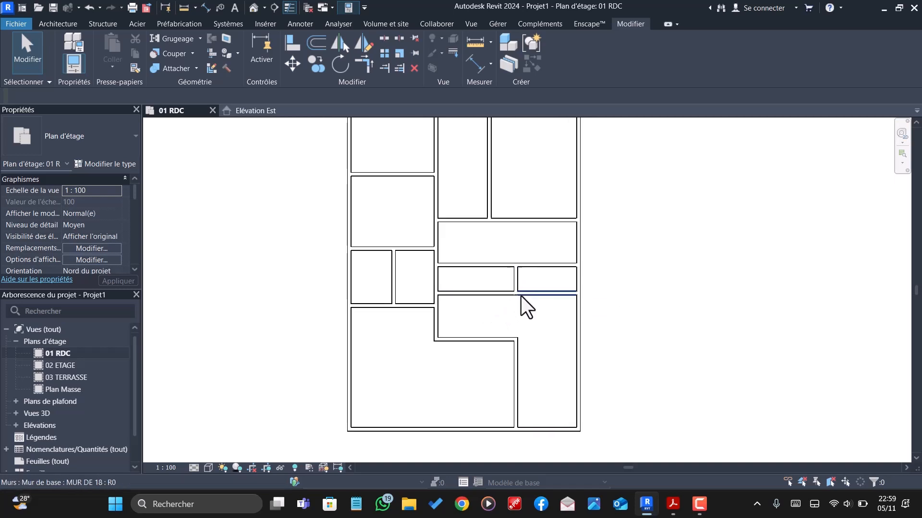
scroll(520, 295, down, 2)
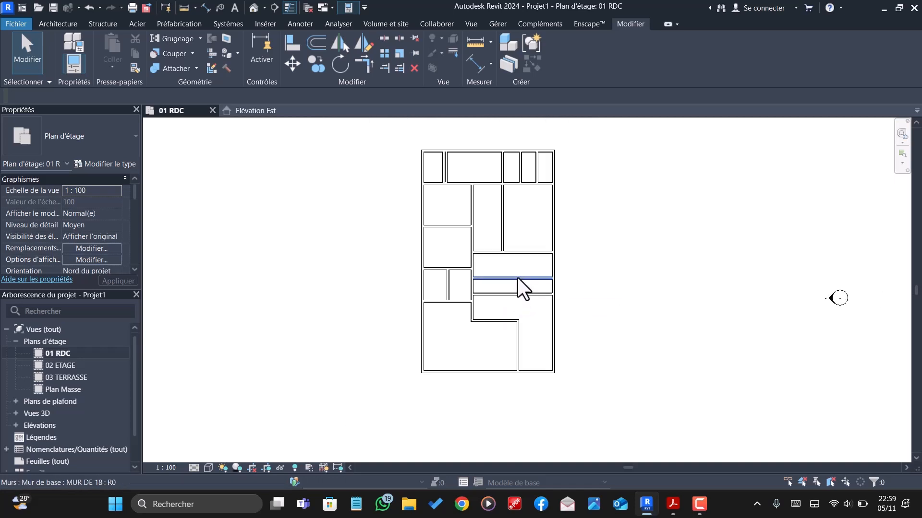
scroll(517, 279, up, 2)
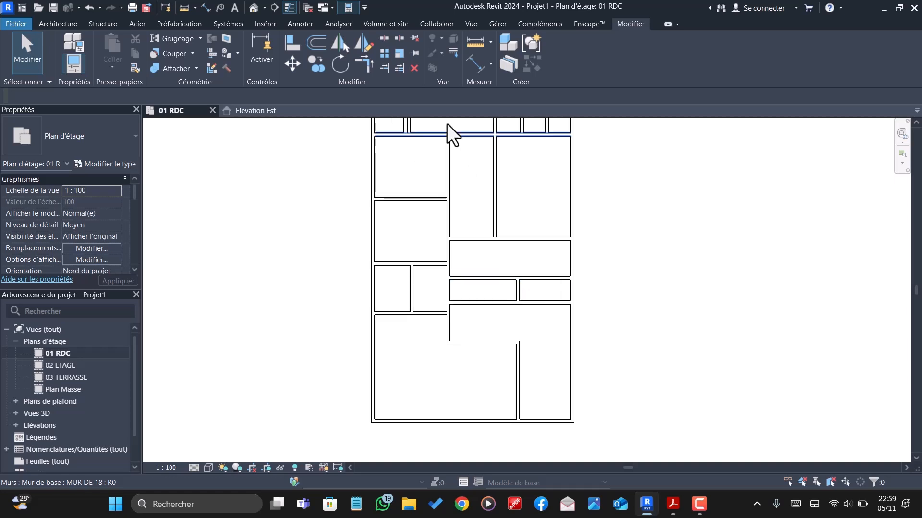
click(385, 69)
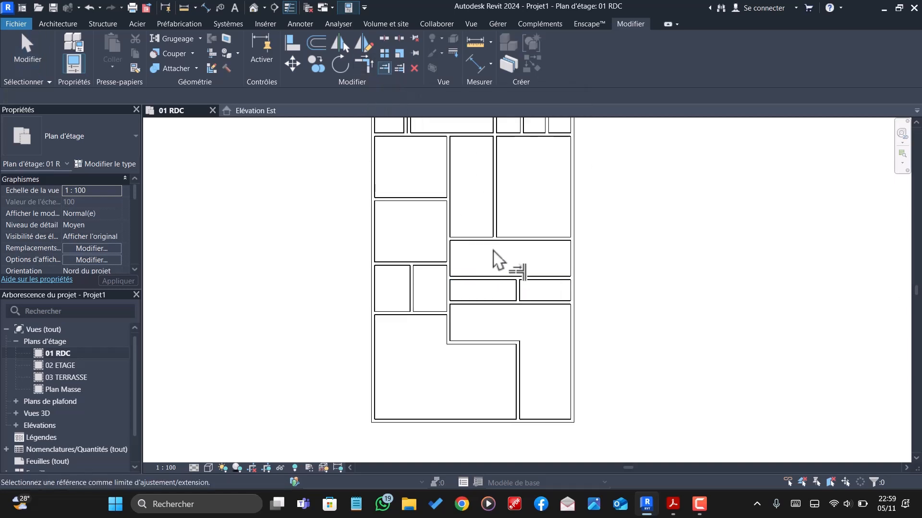
click(520, 243)
click(518, 296)
key(Escape)
- Join the short vertical partition and the right part of the strip's lower wall in a corner, and delete that wall's left part
click(363, 64)
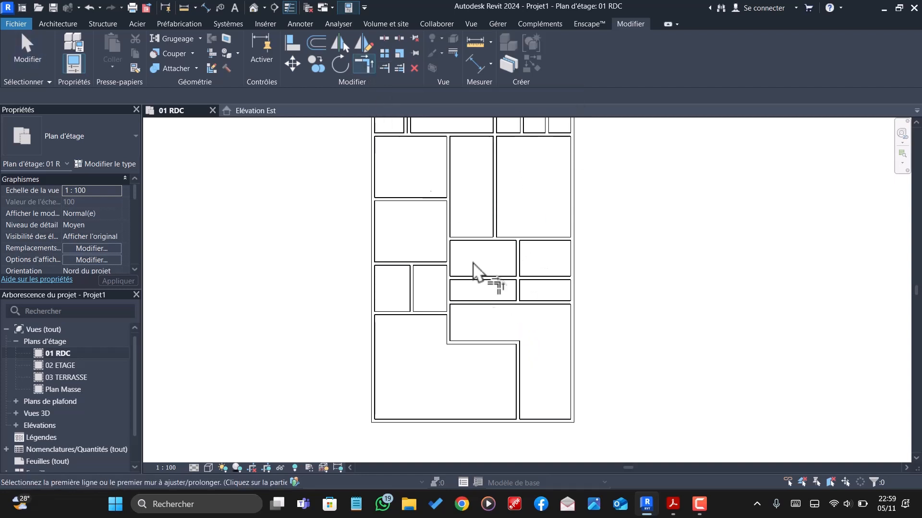
click(518, 292)
click(524, 303)
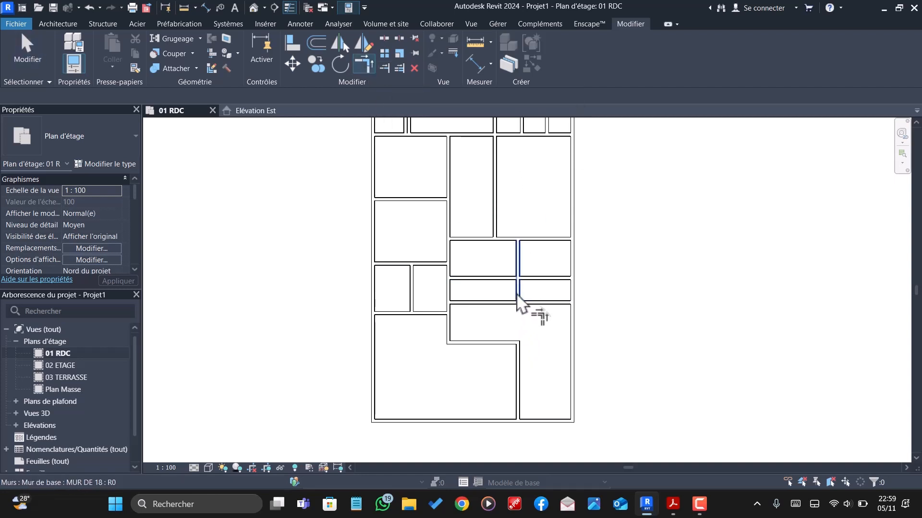
key(Escape)
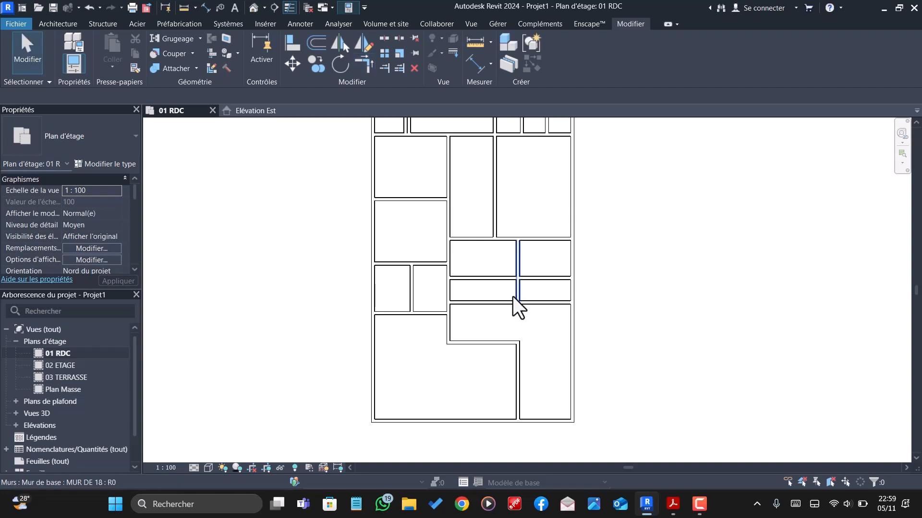
click(505, 303)
key(Delete)
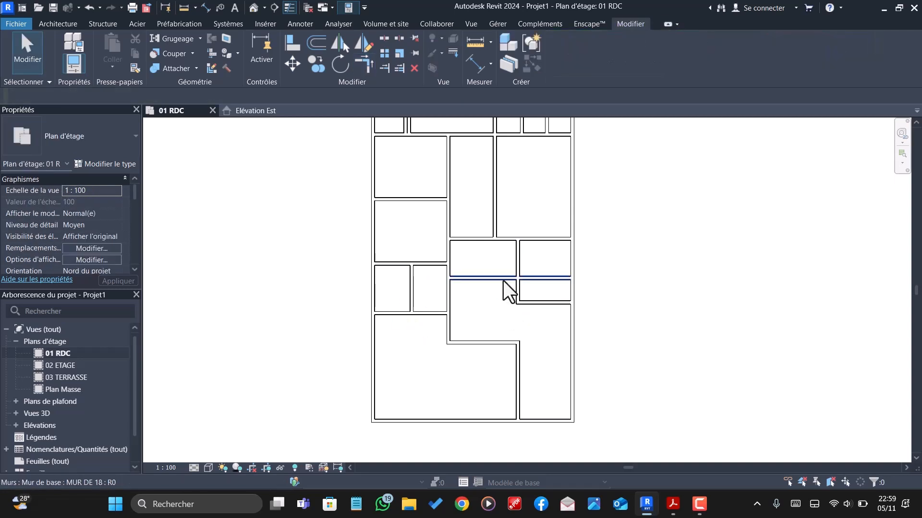
- Trim the horizontal wall between the two small right-hand rooms to the vertical partition, keeping only its right part
click(384, 68)
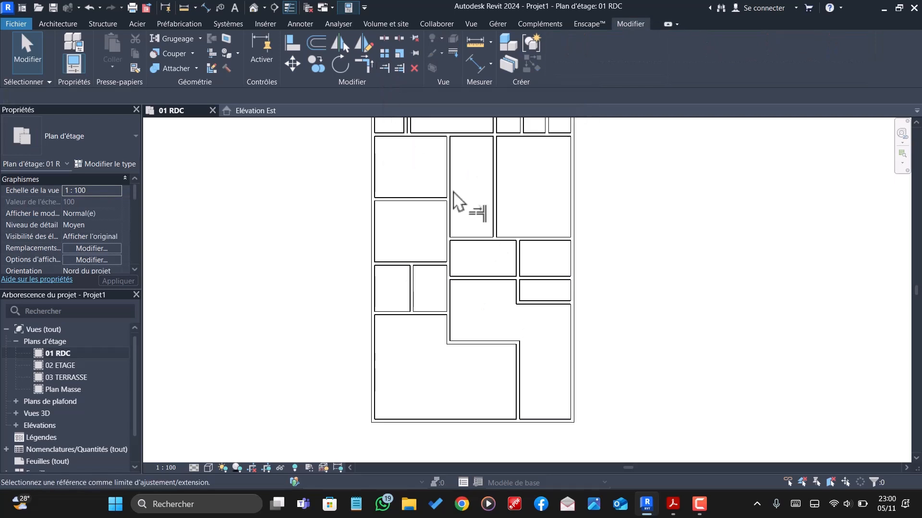
click(518, 282)
click(526, 281)
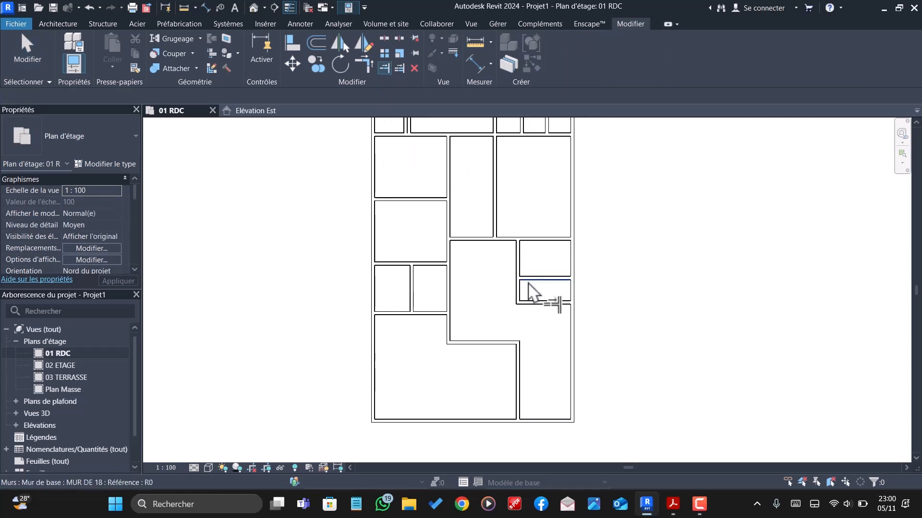
scroll(529, 292, down, 1)
scroll(524, 263, down, 1)
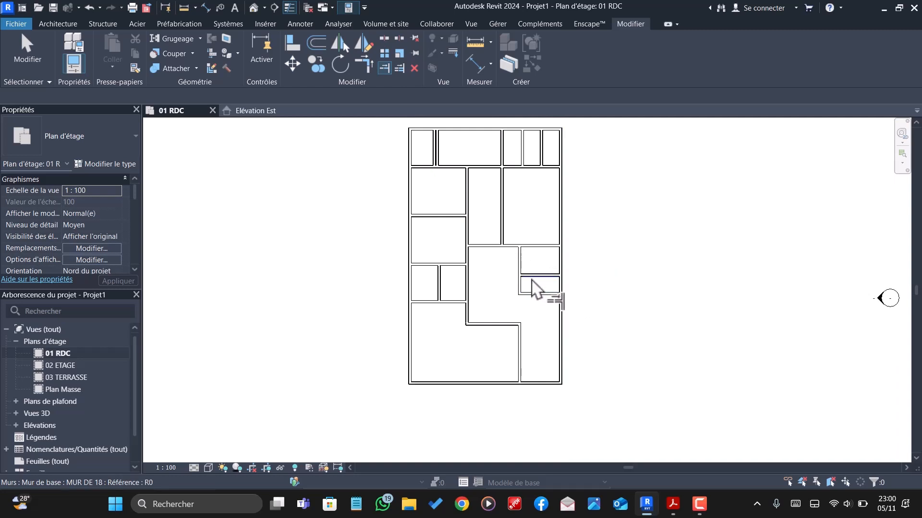
key(Escape)
scroll(539, 291, down, 1)
scroll(541, 308, up, 1)
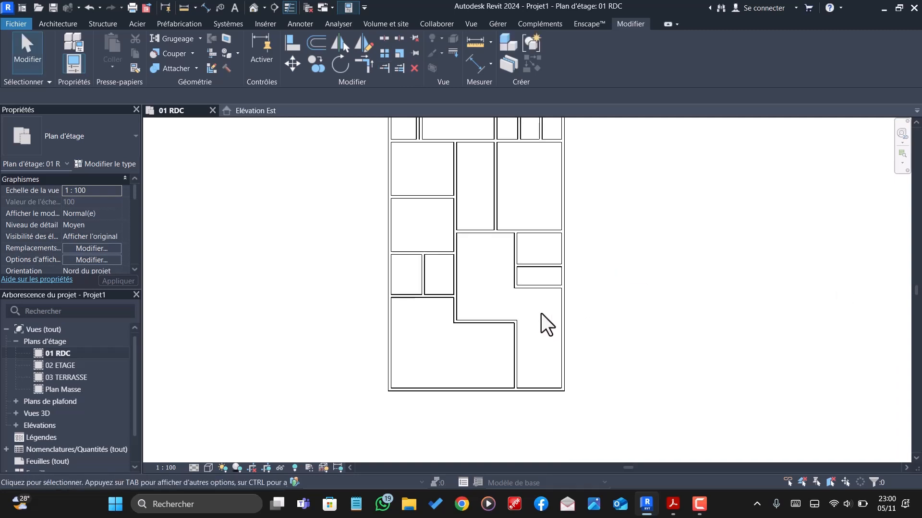
- Delete the left one of the two adjoining vertical walls beside the upper-left room in the plan's top row
scroll(541, 313, down, 2)
scroll(456, 168, up, 6)
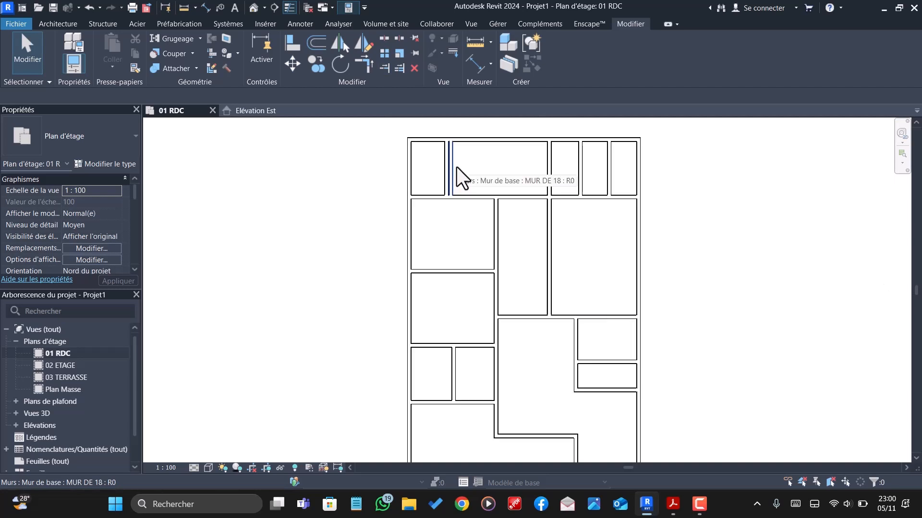
scroll(434, 220, down, 3)
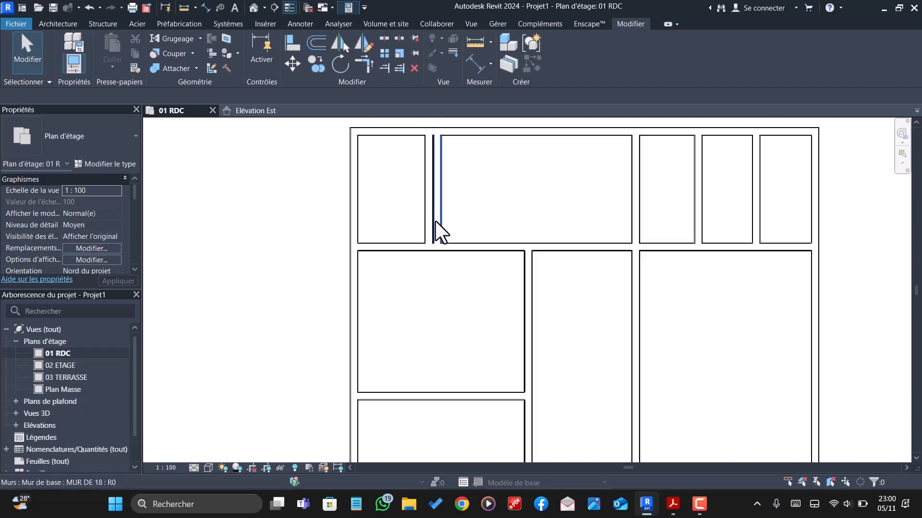
scroll(436, 223, up, 1)
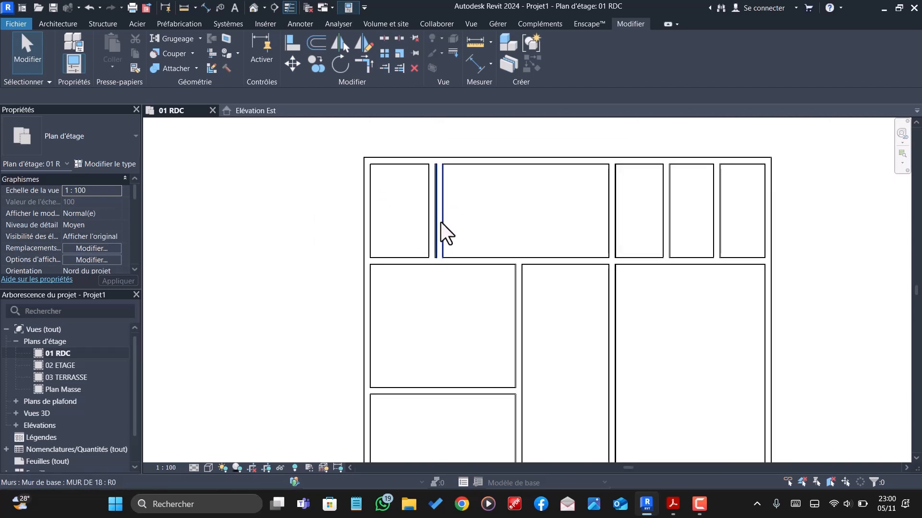
click(428, 218)
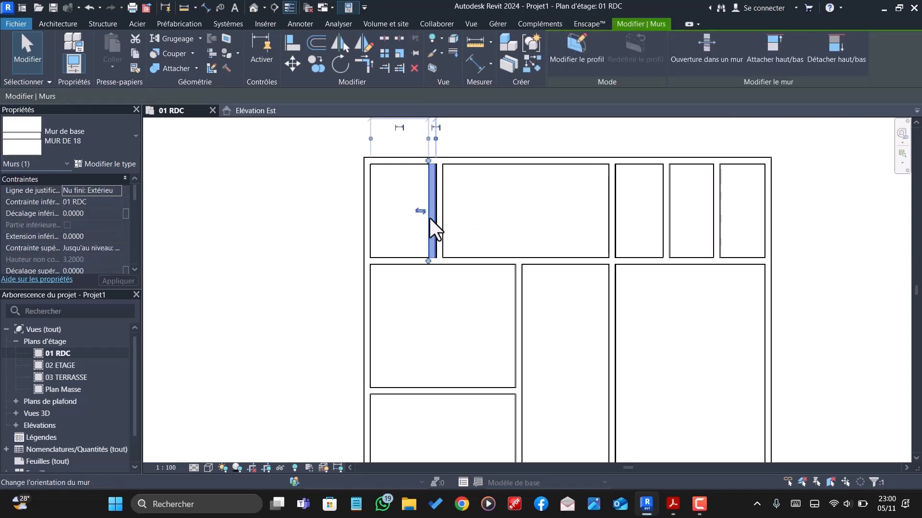
key(Delete)
- Inspect the whole ground-floor wall layout in plan for leftover or misplaced partitions
scroll(447, 240, down, 2)
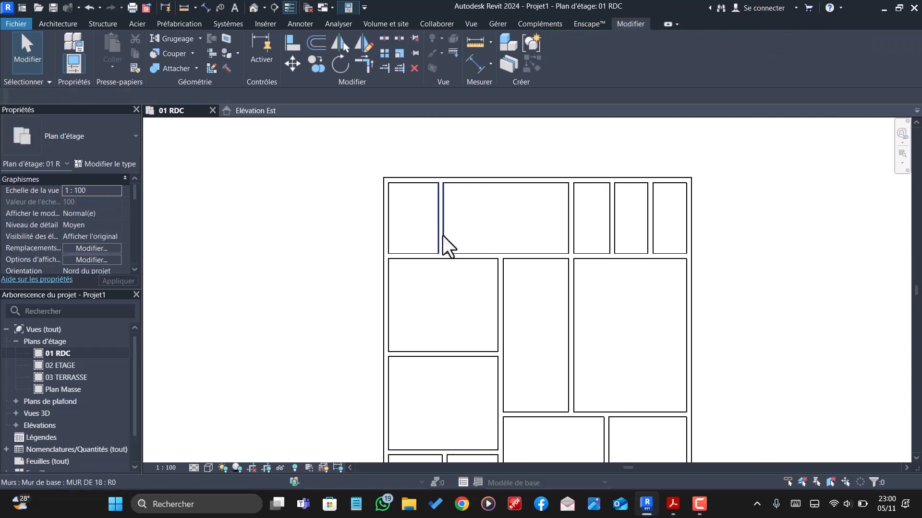
scroll(453, 235, down, 1)
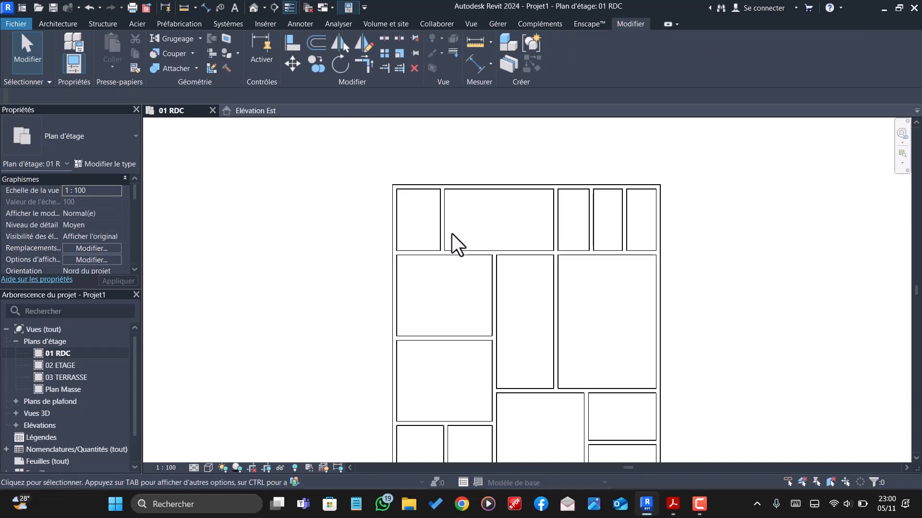
scroll(496, 229, down, 1)
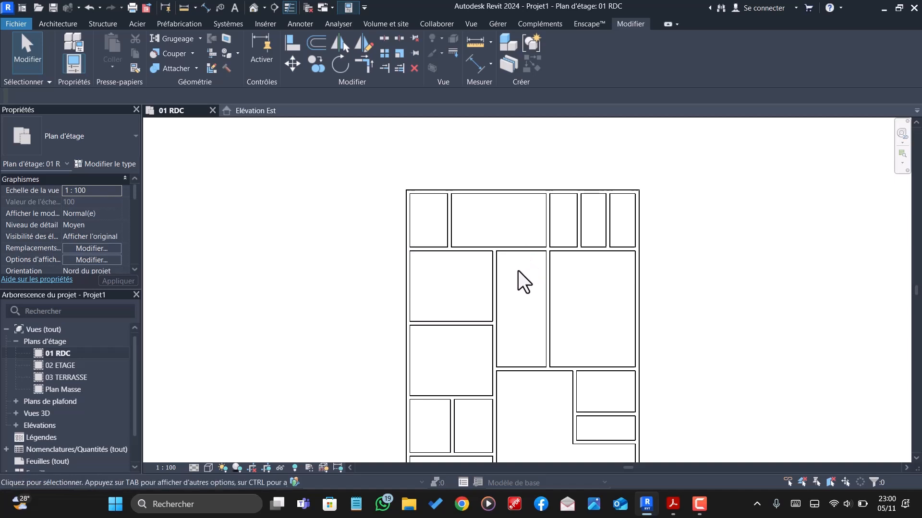
scroll(486, 214, down, 1)
scroll(495, 269, down, 2)
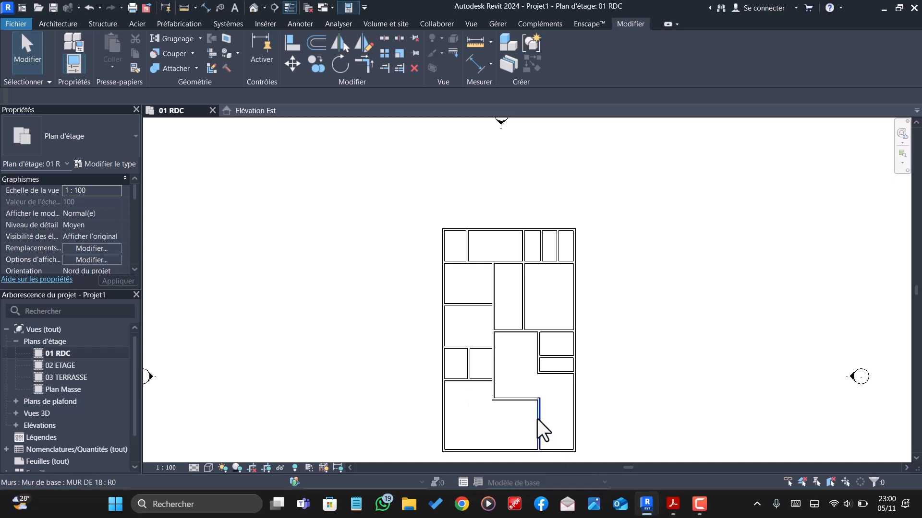
scroll(547, 388, up, 3)
scroll(530, 319, down, 2)
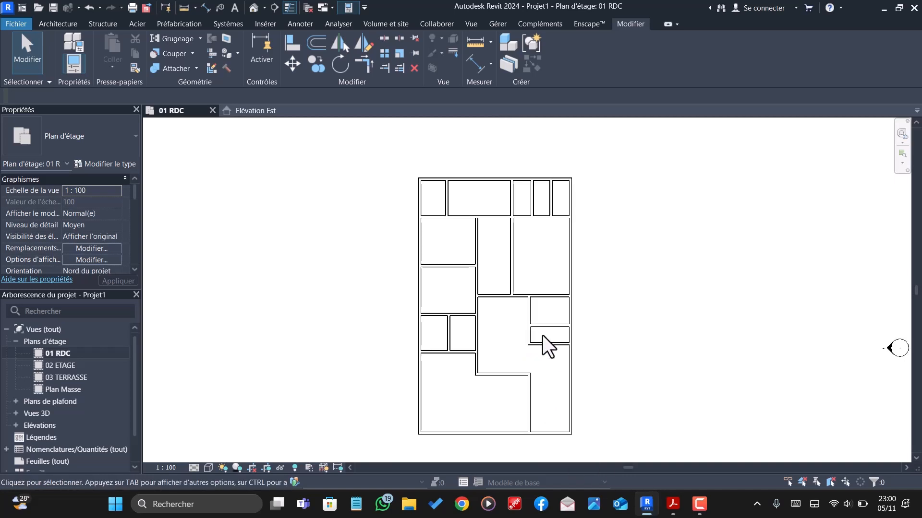
scroll(507, 211, down, 3)
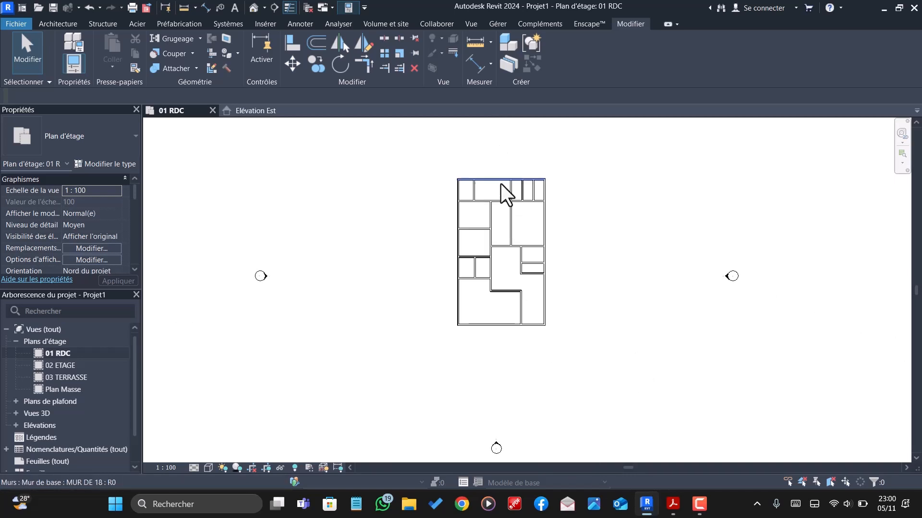
scroll(502, 211, up, 3)
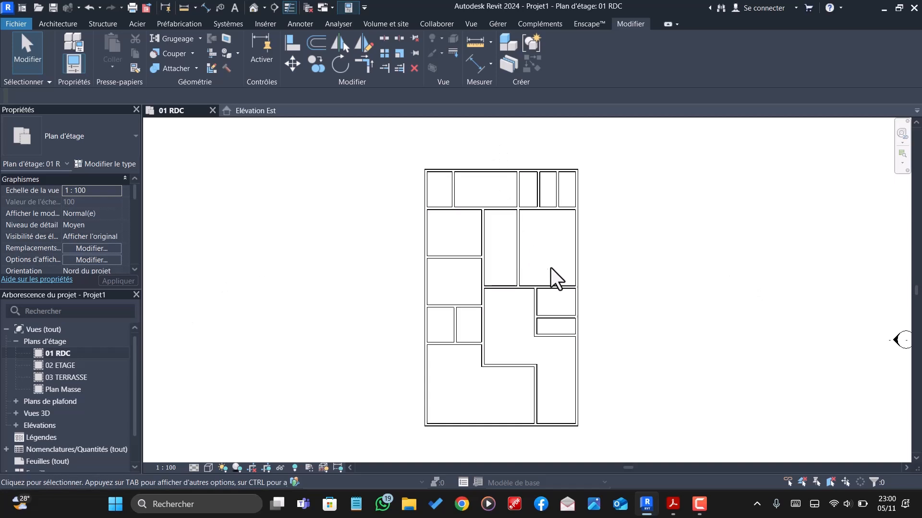
scroll(551, 268, down, 2)
scroll(525, 282, down, 2)
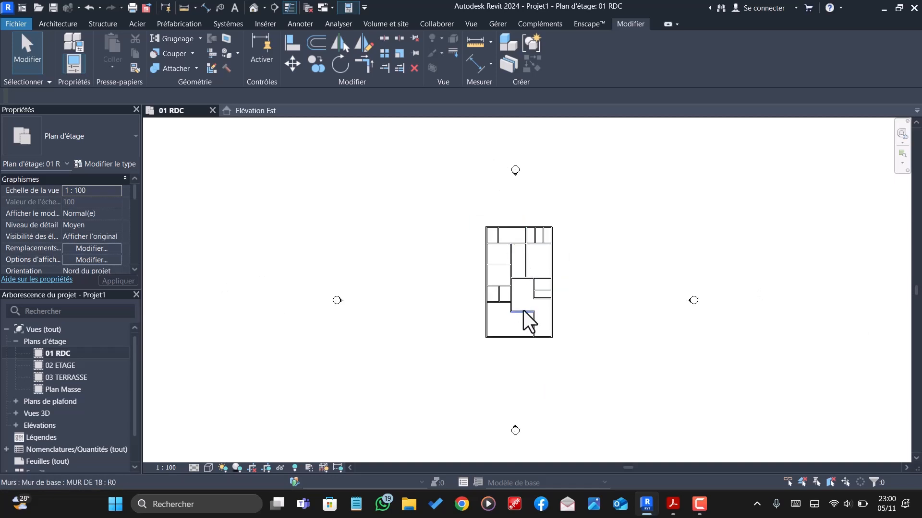
scroll(525, 312, up, 2)
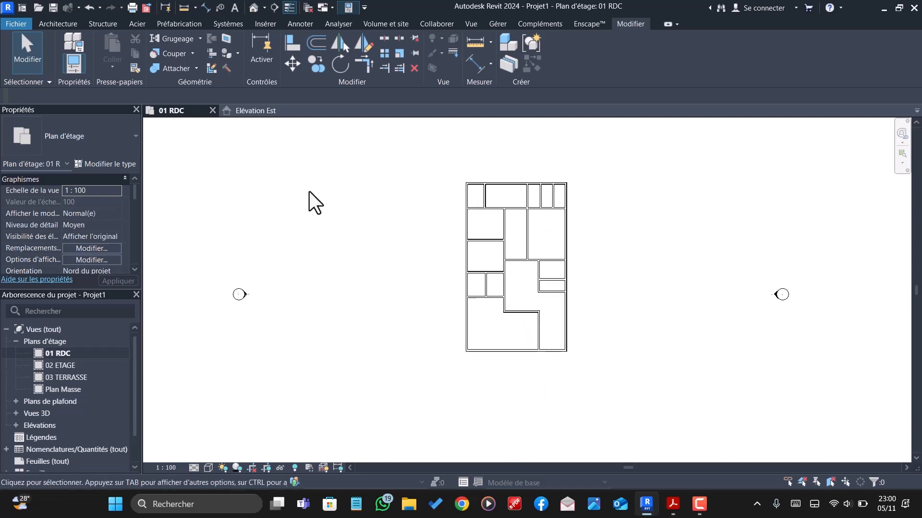
- Open the default 3D view and orbit the model to inspect the ground-floor walls from above
click(250, 7)
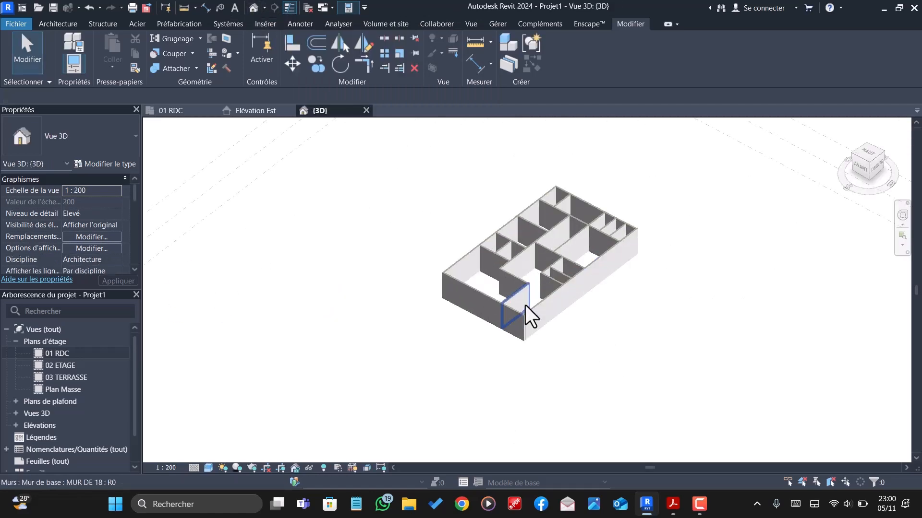
scroll(525, 305, up, 3)
shift+middle_drag(519, 293, 624, 367)
scroll(631, 345, down, 3)
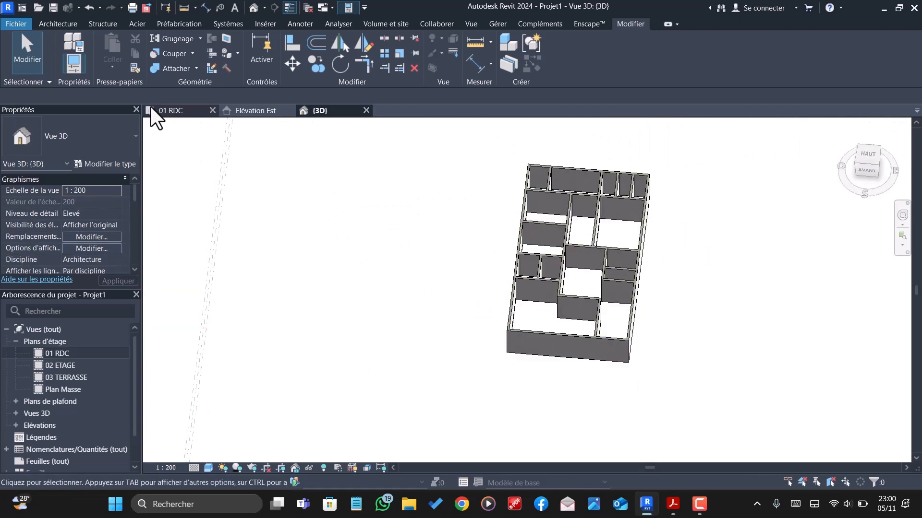
- Return to the 01 RDC floor plan and examine the room layout and wall junctions
click(170, 111)
scroll(537, 329, down, 2)
scroll(531, 326, up, 2)
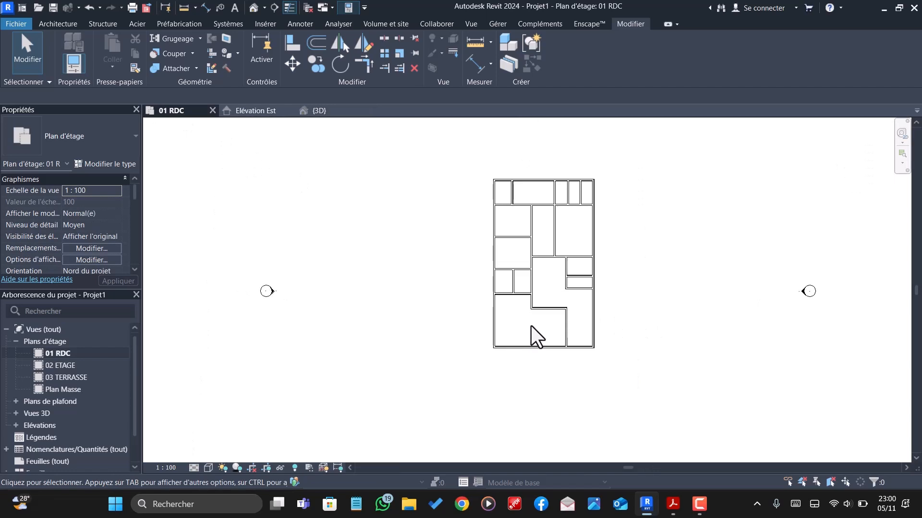
scroll(533, 327, up, 1)
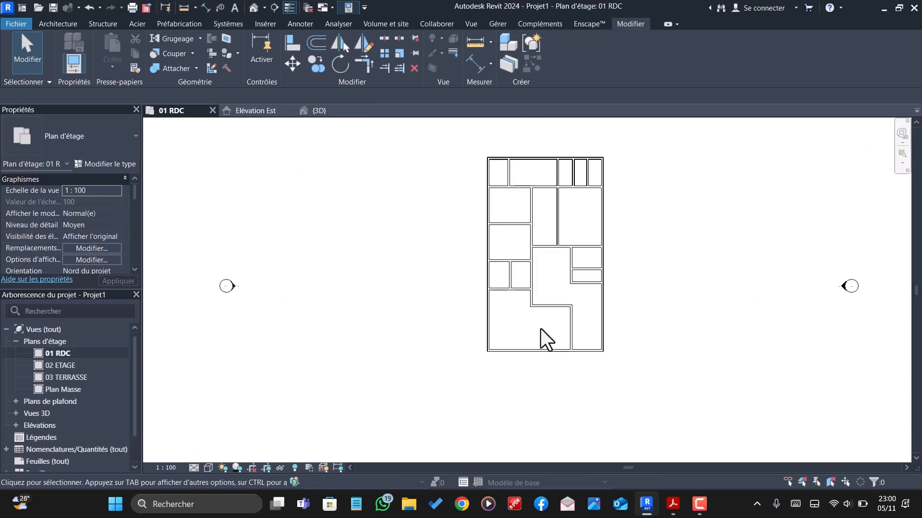
scroll(585, 351, up, 3)
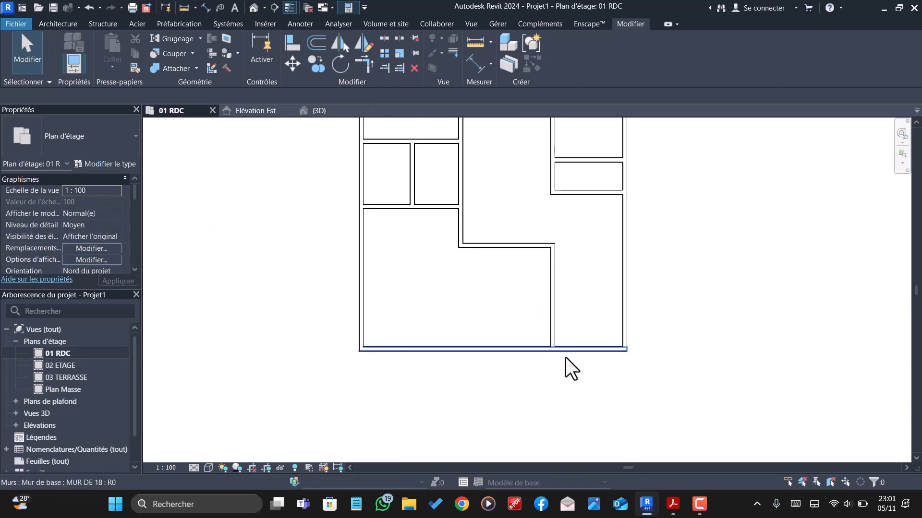
scroll(528, 339, down, 4)
scroll(516, 336, down, 1)
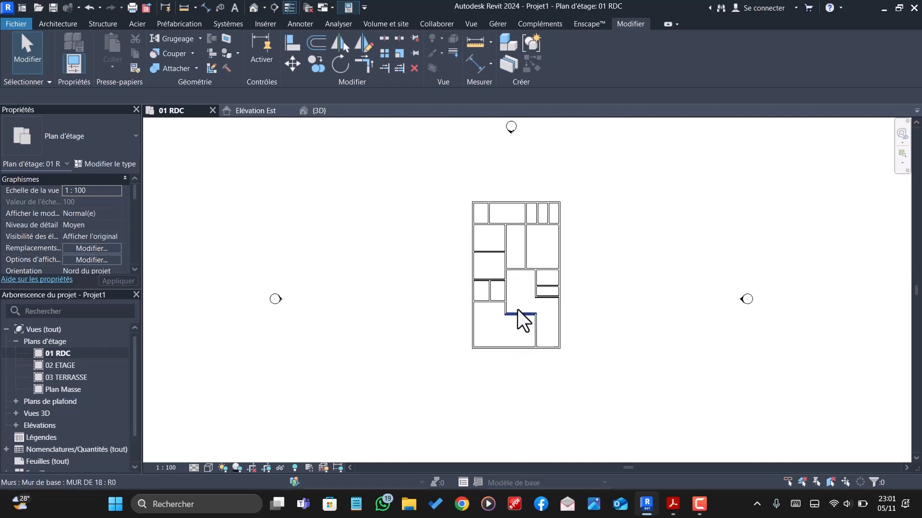
scroll(521, 317, up, 3)
scroll(531, 306, up, 1)
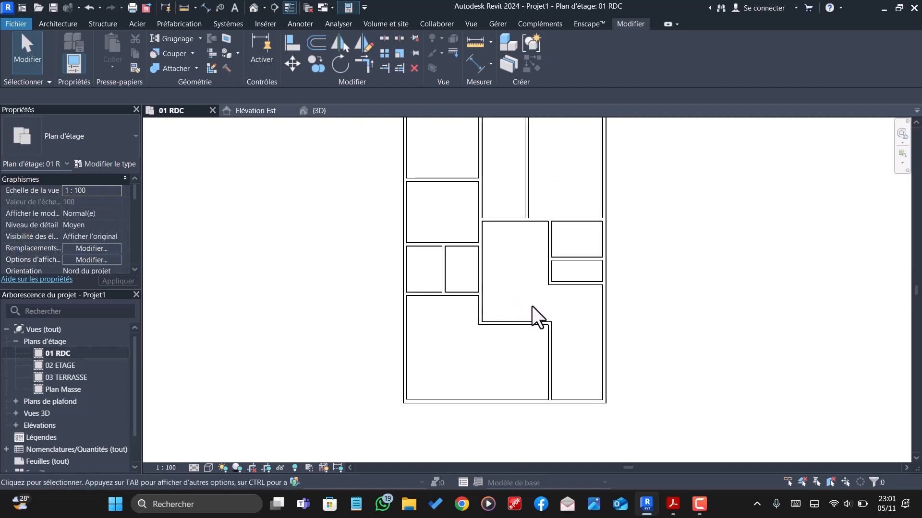
scroll(523, 294, down, 1)
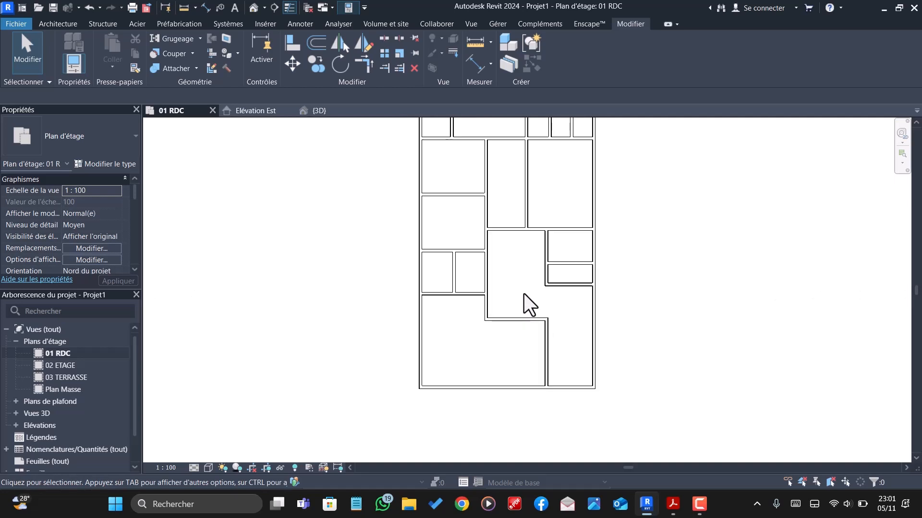
scroll(565, 262, down, 1)
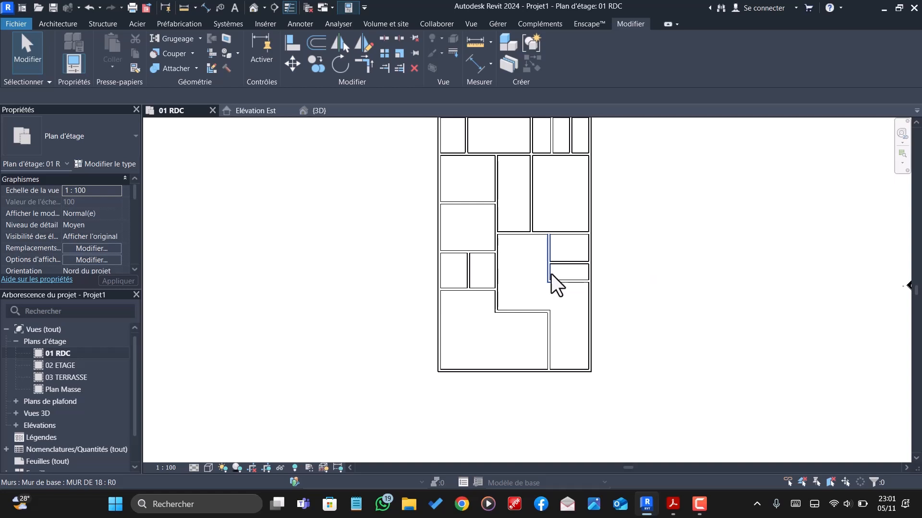
scroll(551, 277, down, 1)
scroll(475, 322, down, 1)
scroll(477, 317, up, 1)
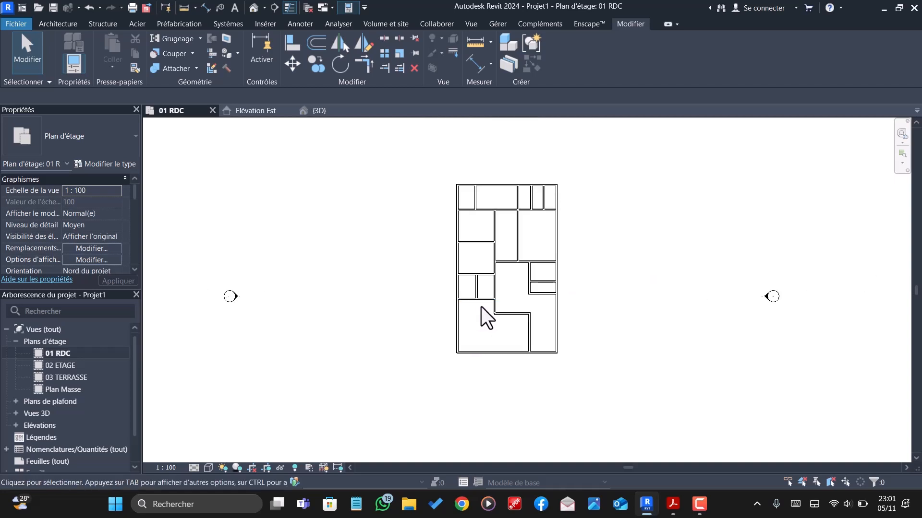
scroll(481, 307, up, 1)
scroll(480, 301, down, 2)
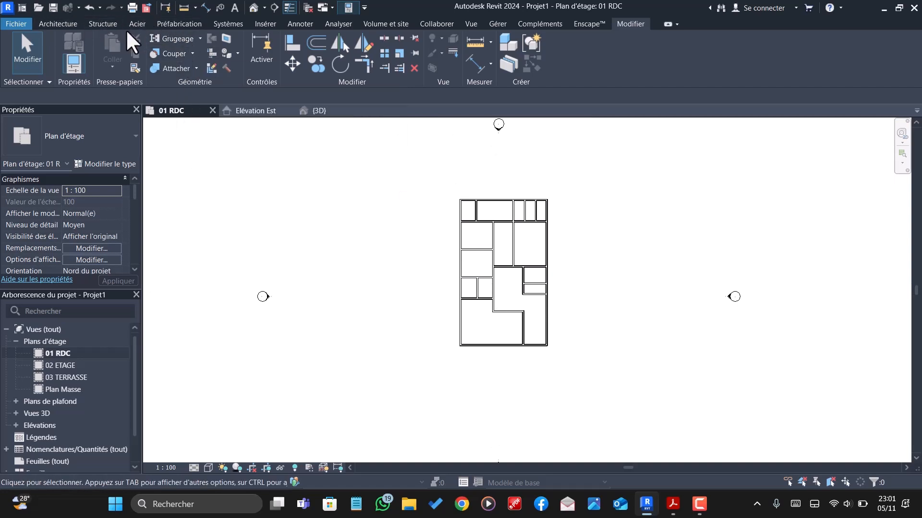
- Start a new floor on level 01 RDC and duplicate the Dalle en béton - 250 mm type as "Sol chambre"
click(68, 20)
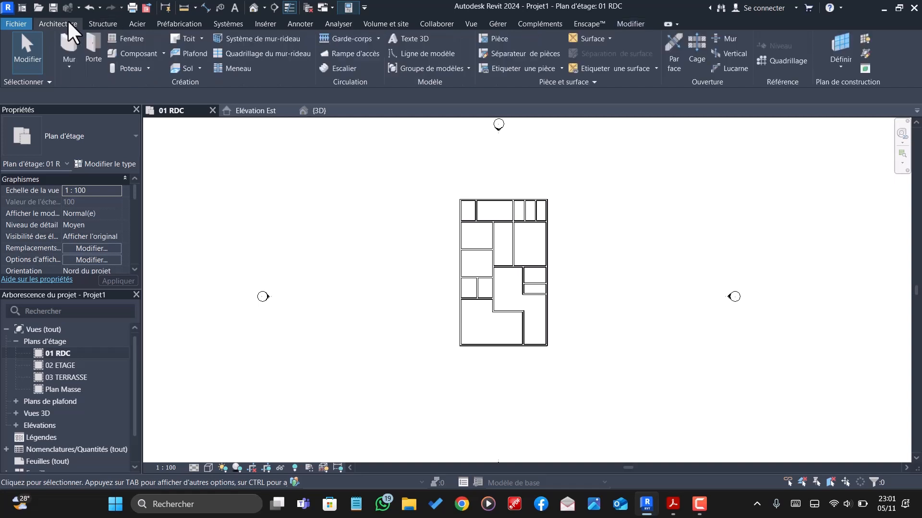
click(189, 69)
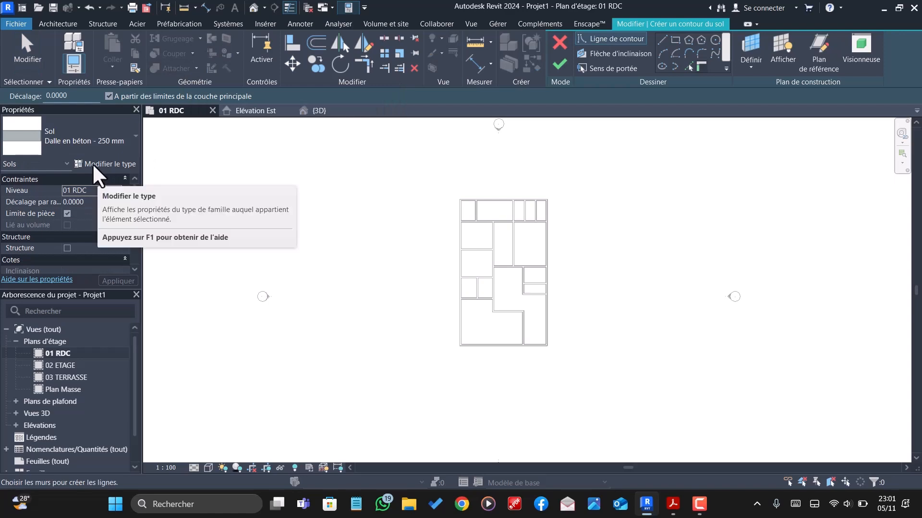
click(96, 164)
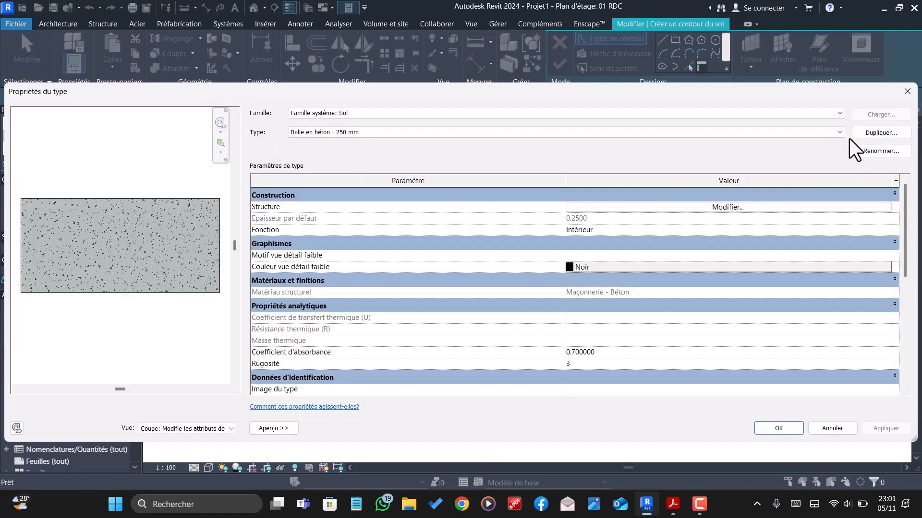
click(867, 133)
text(Sol)
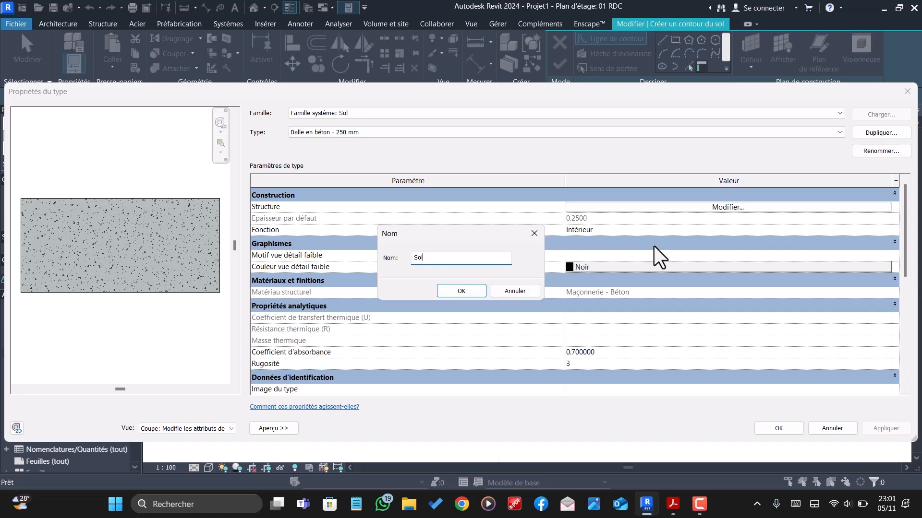
text( chambre)
click(453, 293)
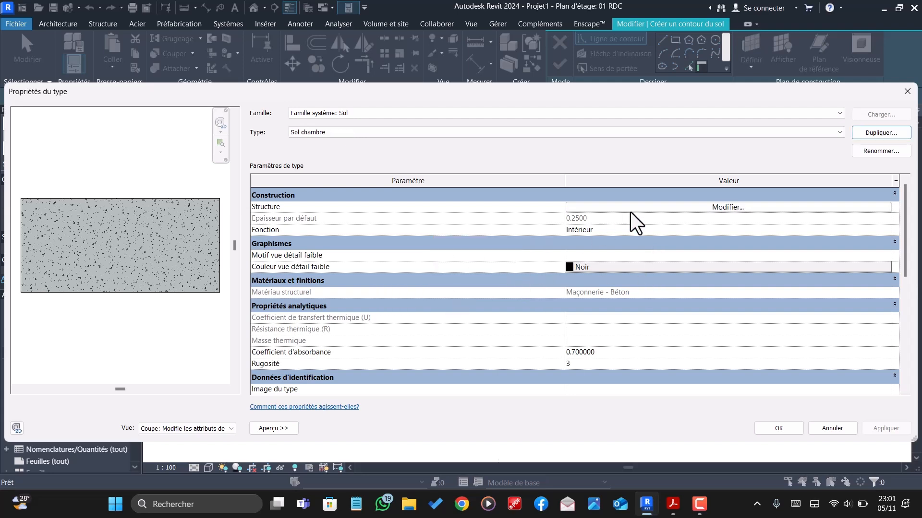
- Set the Porteur/Ossature concrete layer of the Sol chambre floor type to a thickness of 0.2000 and accept the type
click(724, 208)
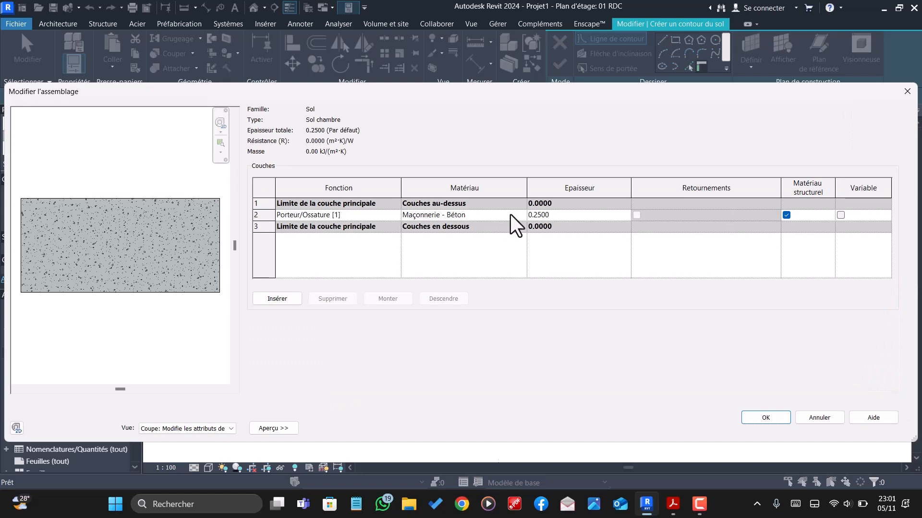
click(561, 217)
text(0)
text(.40)
text(0)
click(766, 419)
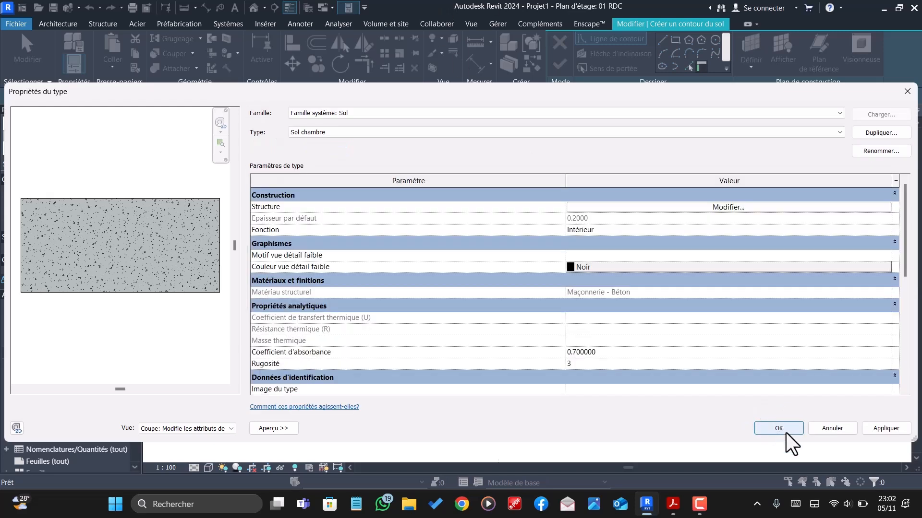
click(785, 432)
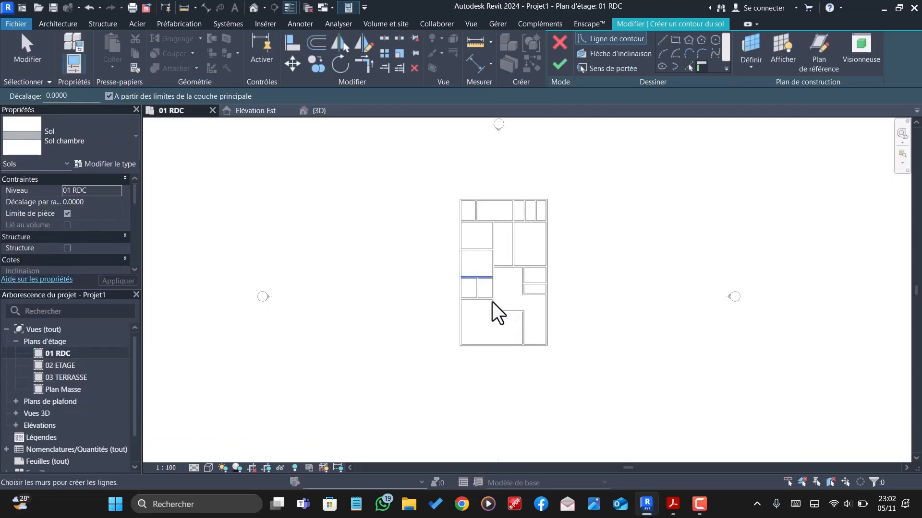
- Sketch a rectangular floor boundary, about 3.67 by 3.14 m, in the left-hand room directly below the top row of rooms
click(675, 39)
scroll(508, 257, up, 1)
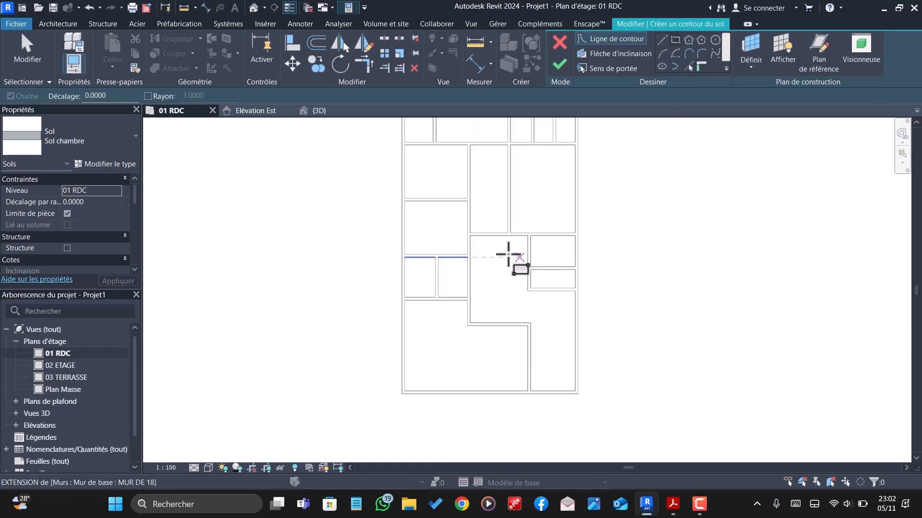
scroll(340, 215, down, 1)
scroll(408, 231, up, 3)
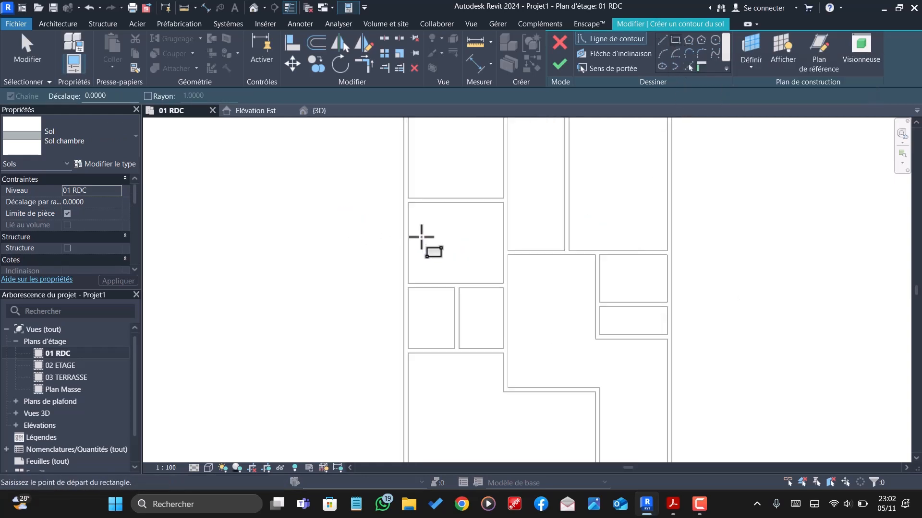
scroll(507, 206, down, 2)
scroll(510, 220, down, 2)
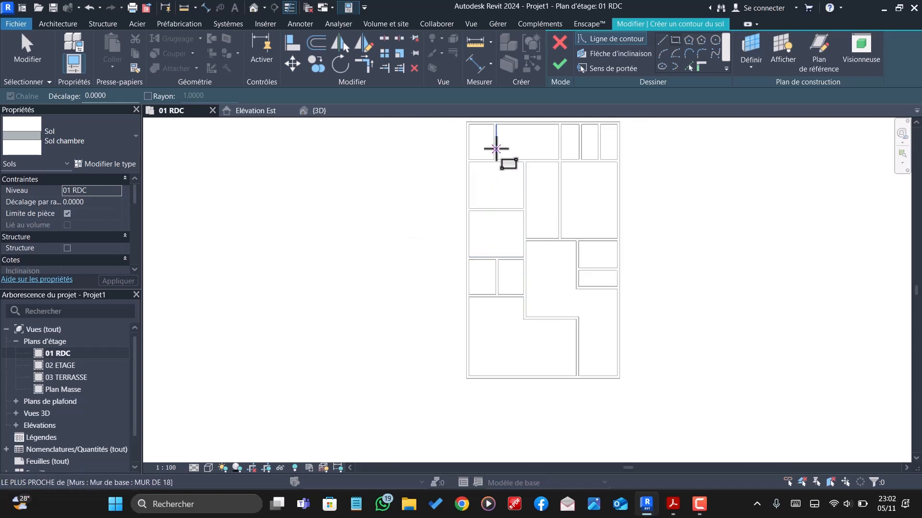
scroll(512, 181, up, 2)
scroll(521, 148, up, 3)
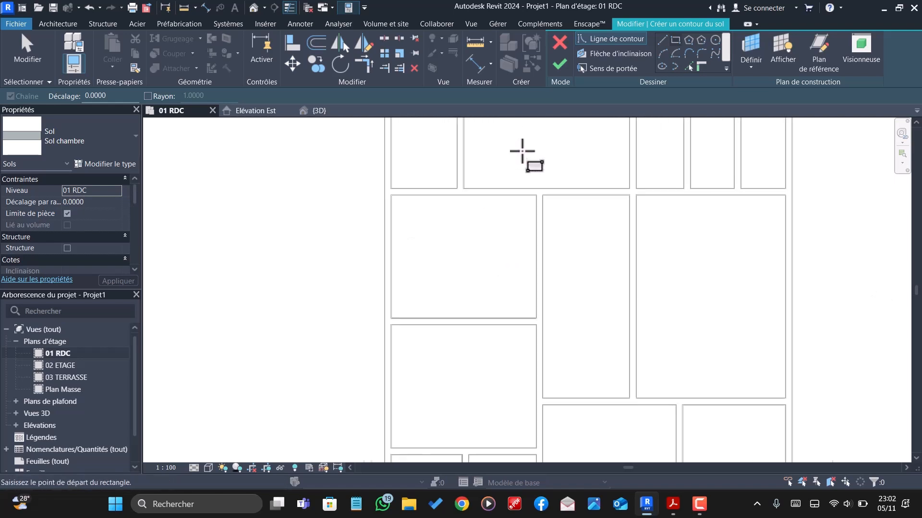
click(538, 202)
scroll(373, 339, up, 4)
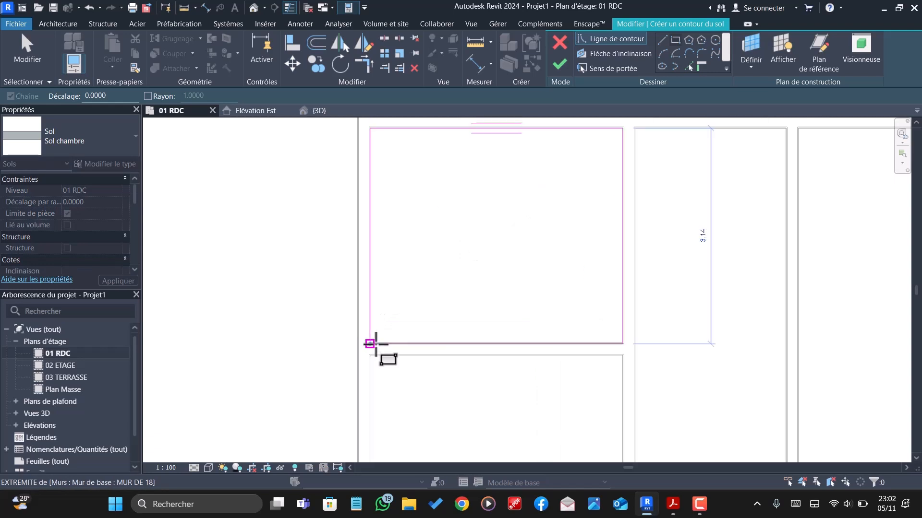
click(366, 344)
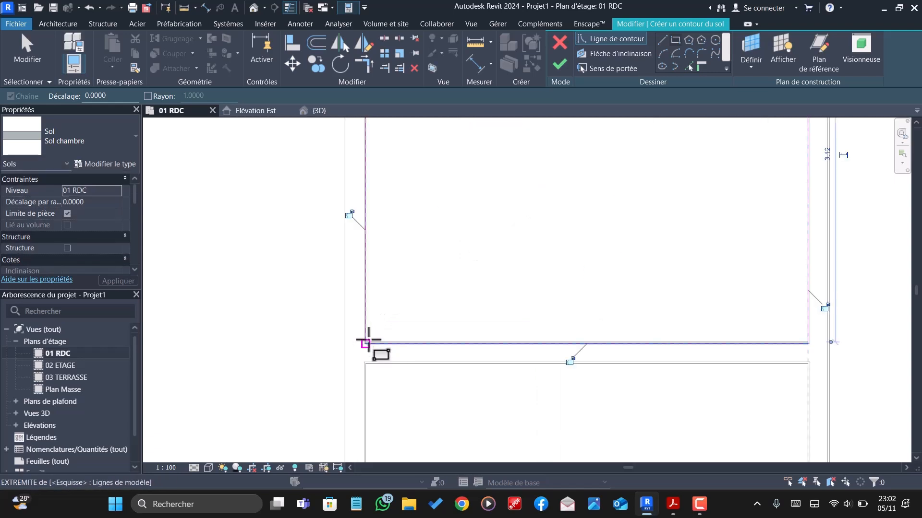
- Sketch a second rectangular floor boundary along the inner wall faces of the left-hand room just below the first rectangle
scroll(379, 338, up, 2)
scroll(375, 338, up, 3)
scroll(379, 380, down, 2)
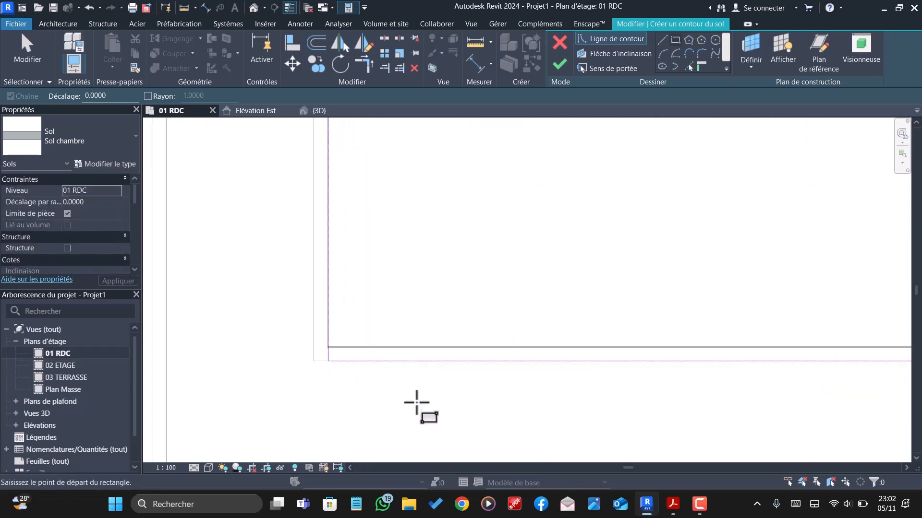
scroll(463, 207, down, 3)
scroll(648, 246, up, 2)
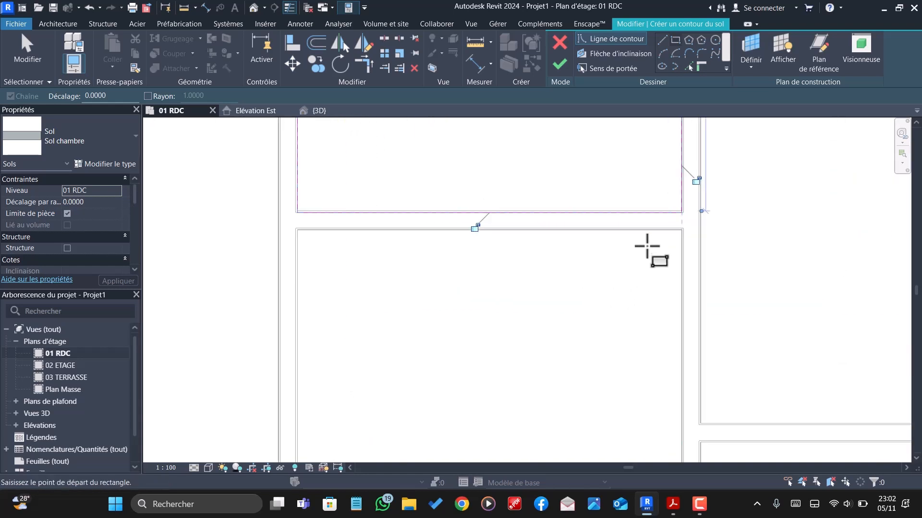
scroll(685, 222, up, 3)
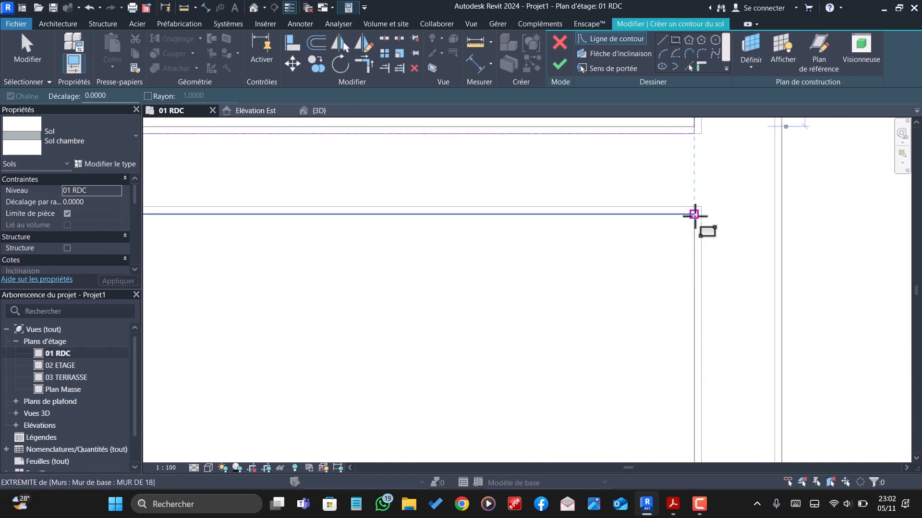
click(695, 215)
scroll(583, 165, down, 3)
scroll(570, 191, down, 3)
scroll(447, 318, up, 2)
scroll(445, 318, up, 4)
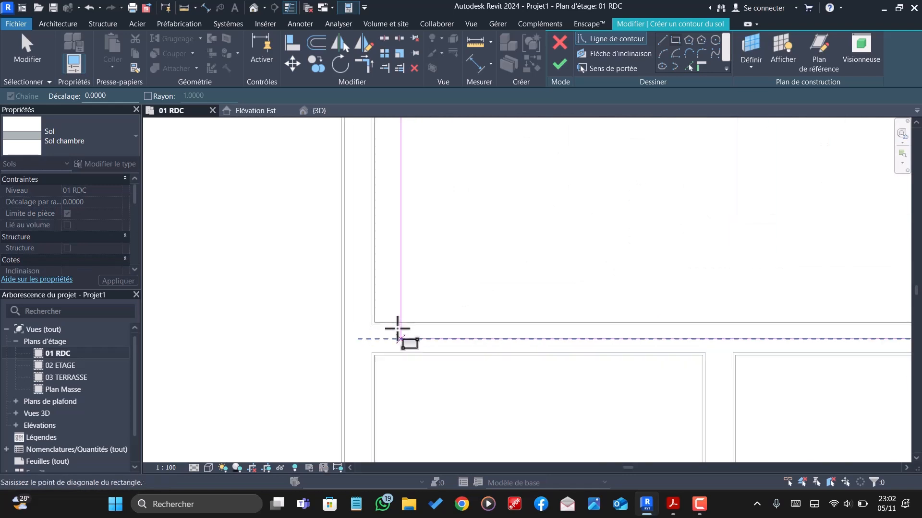
click(349, 317)
- Sketch a third rectangular floor boundary along the inner wall faces of the large right-hand room below the top row
scroll(349, 317, down, 6)
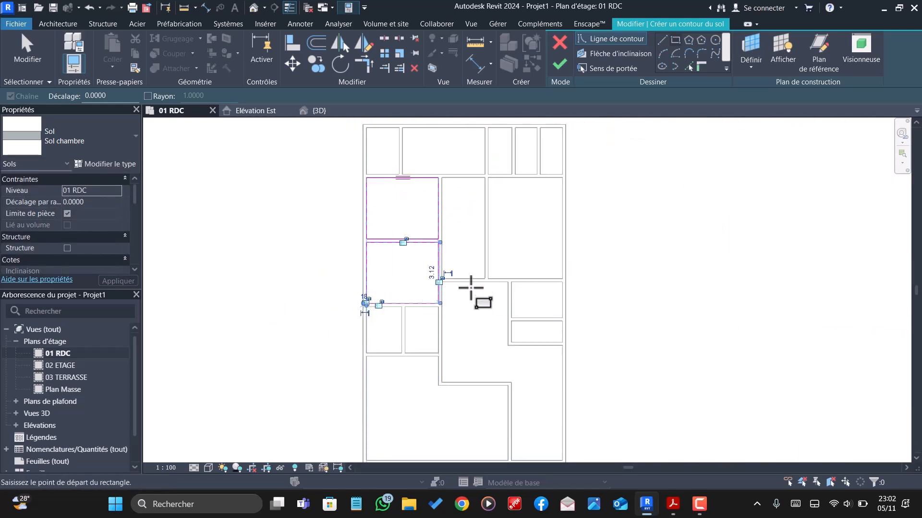
scroll(482, 295, down, 1)
scroll(541, 216, up, 4)
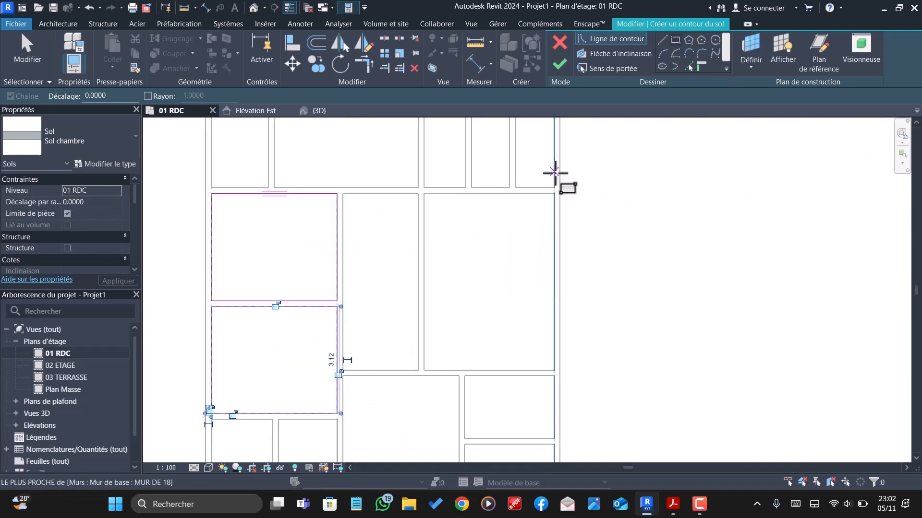
scroll(553, 181, up, 5)
scroll(549, 199, up, 3)
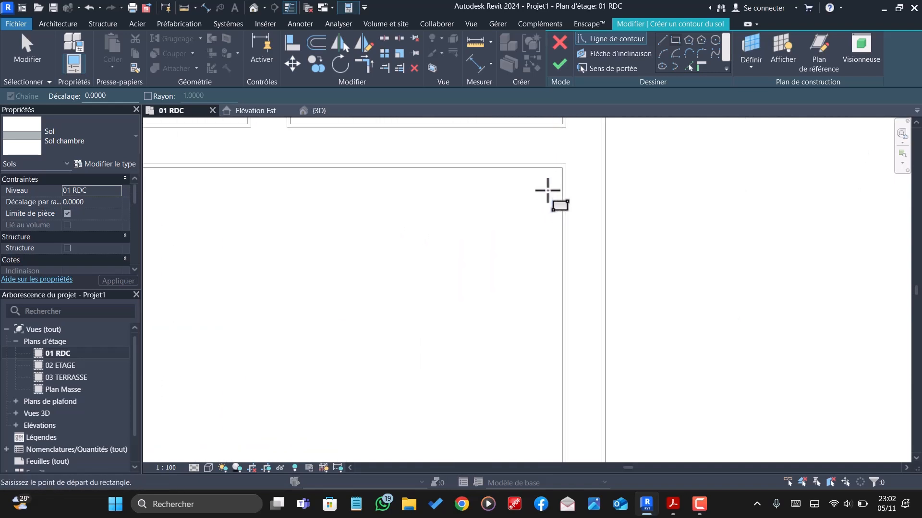
click(562, 168)
scroll(563, 165, down, 6)
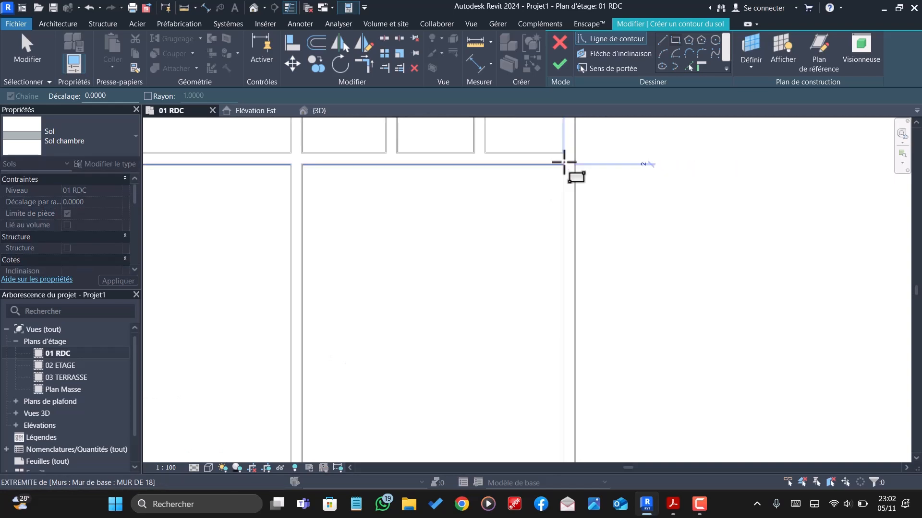
scroll(494, 278, up, 8)
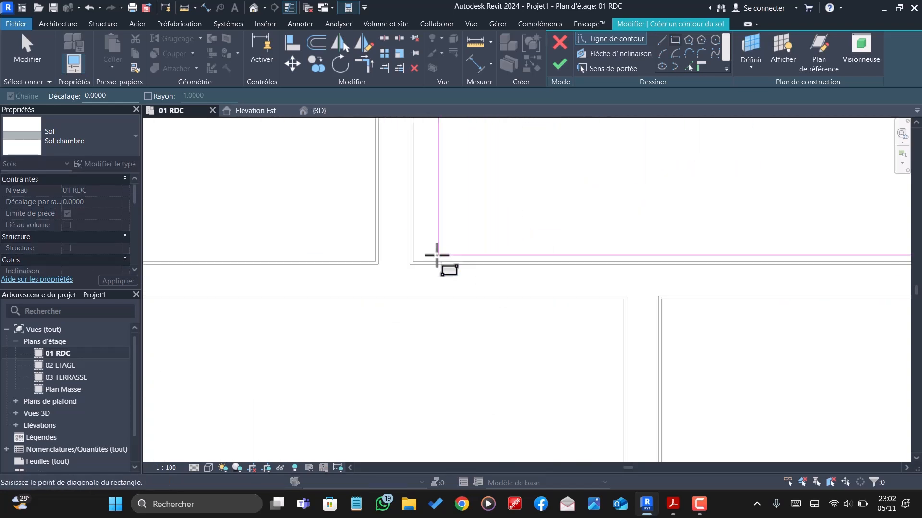
click(401, 273)
- Move the lower boundary line of the first rectangle up onto the room-side face of the wall between the two left-hand rooms
scroll(543, 276, down, 5)
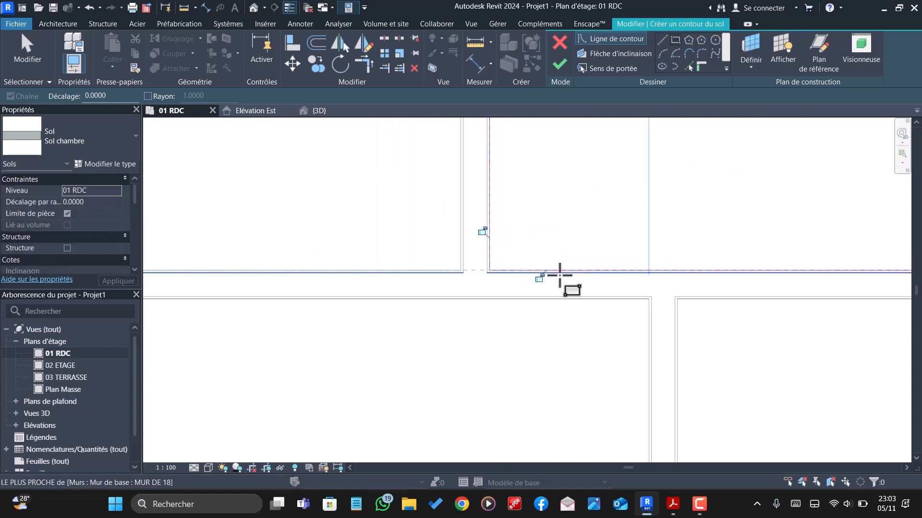
scroll(480, 274, down, 3)
scroll(350, 206, up, 7)
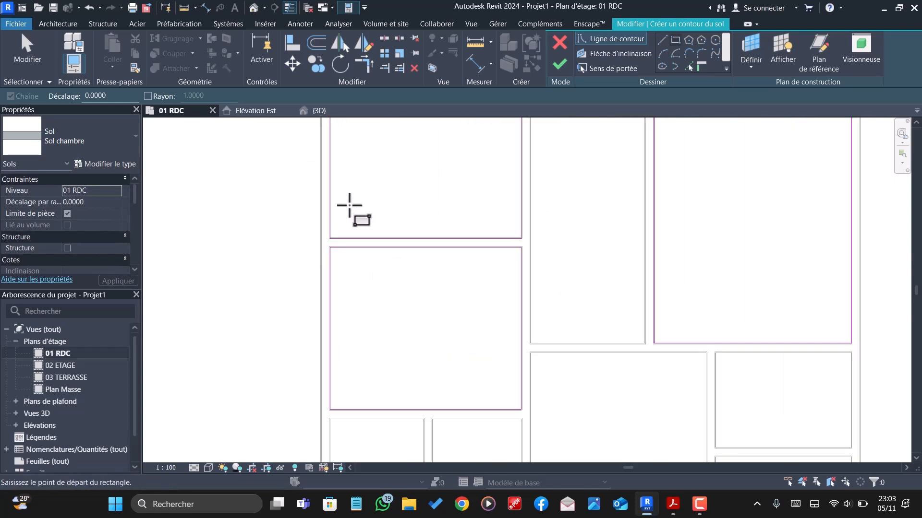
scroll(334, 246, up, 2)
key(Escape)
scroll(344, 240, up, 2)
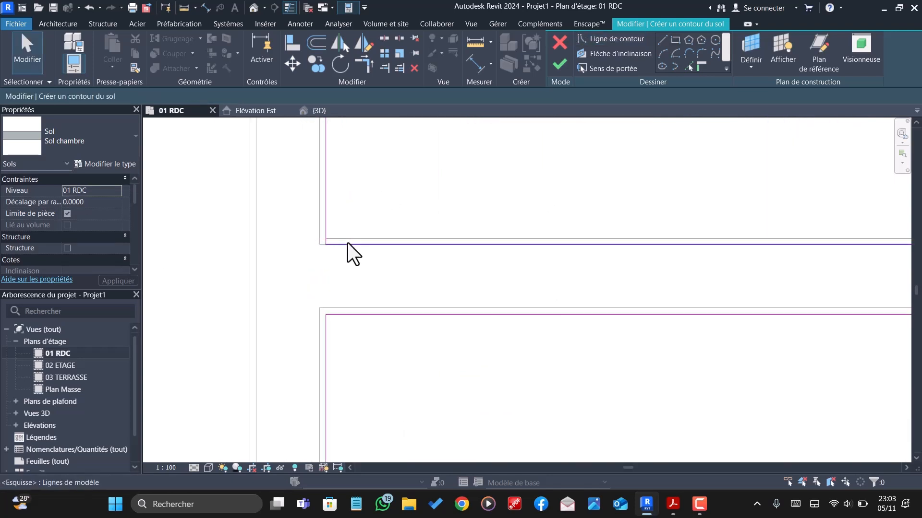
click(348, 244)
mouse_move(388, 246)
mouse_down()
mouse_move(395, 226)
mouse_move(401, 238)
mouse_up()
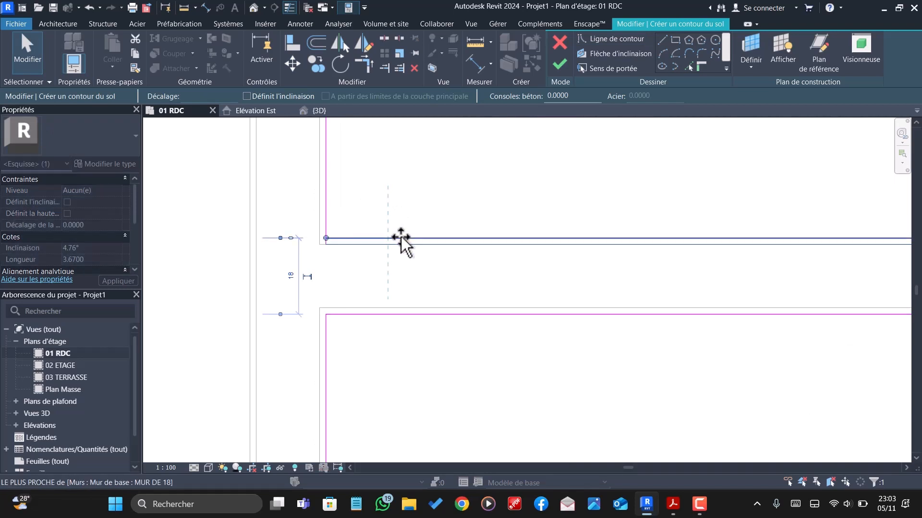
- Check the remaining boundary lines against the walls, finish the Sol chambre floor sketch and deselect the floor
scroll(352, 297, down, 1)
scroll(365, 312, down, 3)
scroll(692, 226, up, 4)
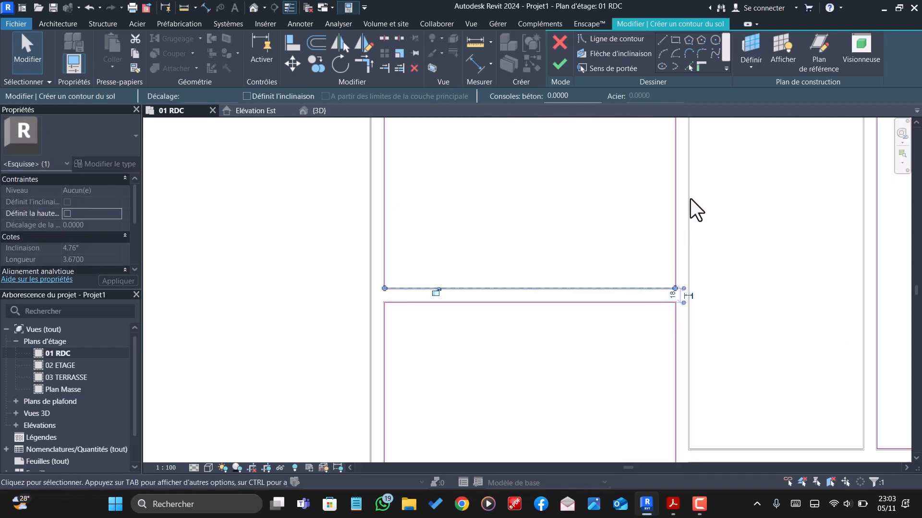
scroll(609, 391, down, 3)
scroll(552, 267, up, 4)
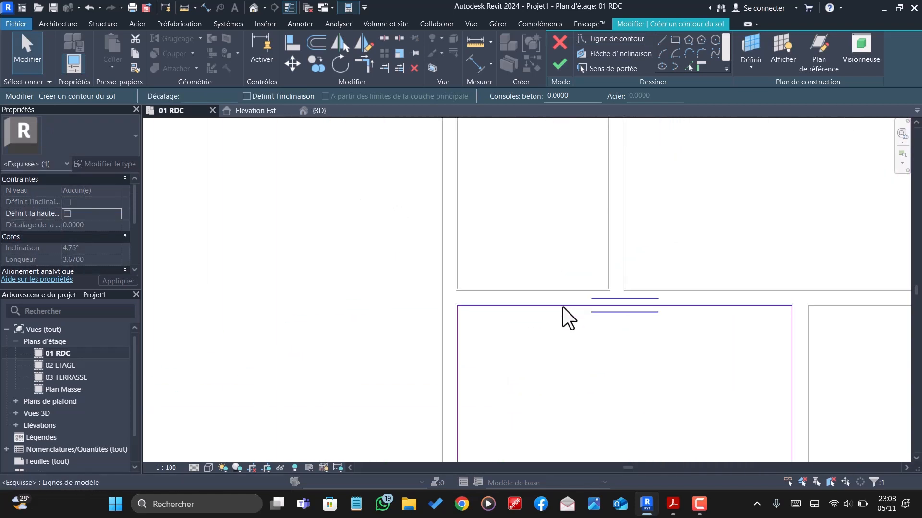
scroll(376, 251, down, 5)
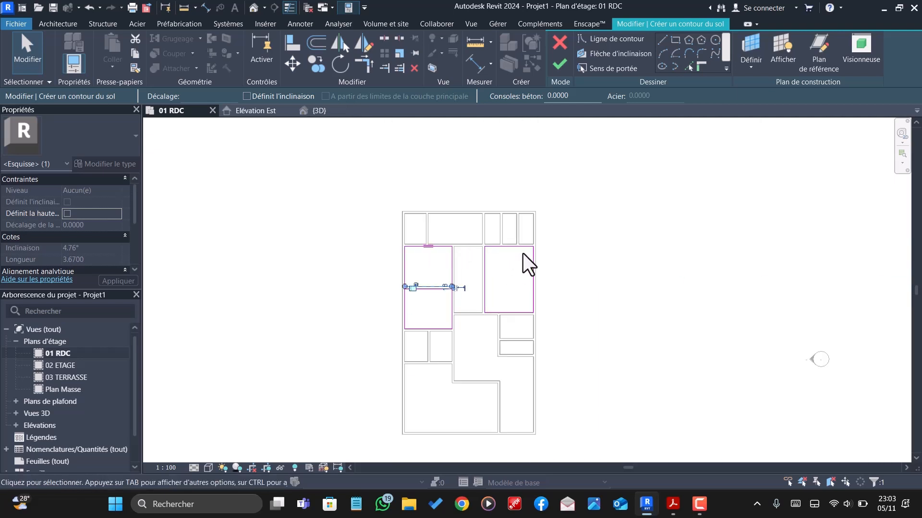
click(560, 64)
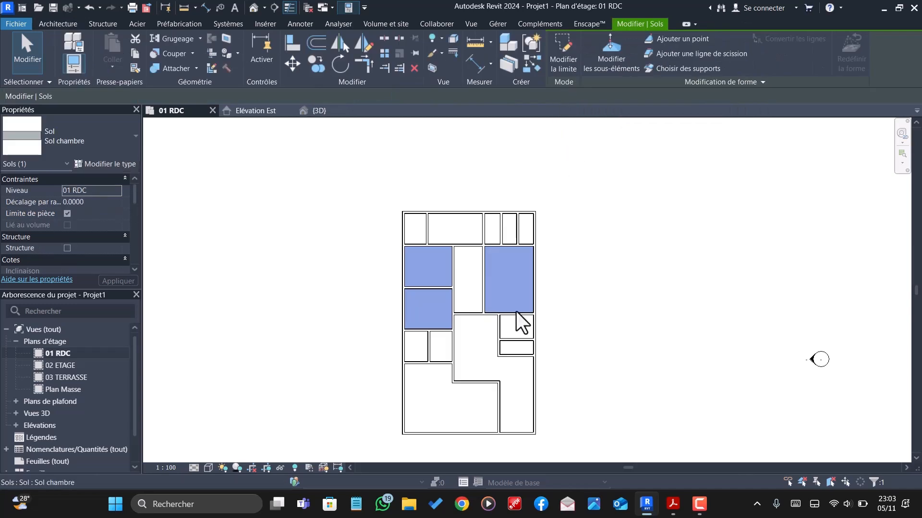
key(Escape)
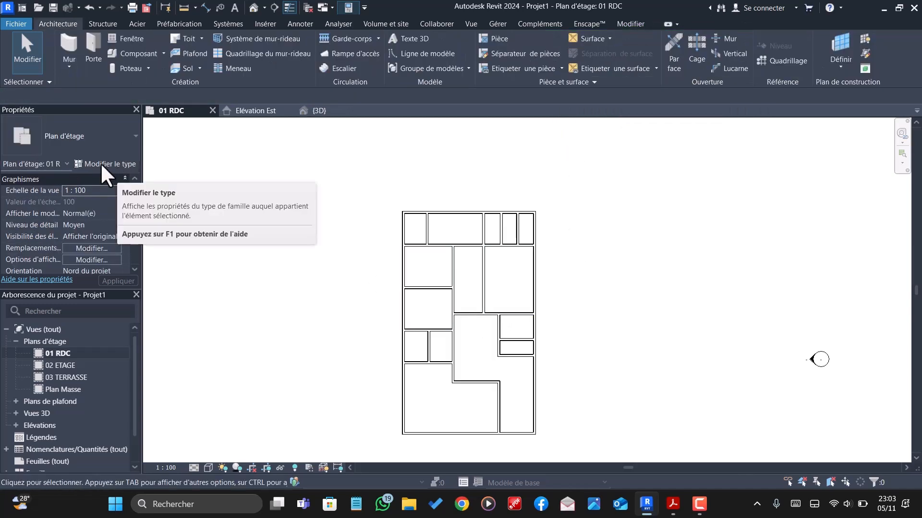
- Start a new floor, duplicate the Sol chambre type as "Sol SALON", and accept its existing layer structure
click(185, 70)
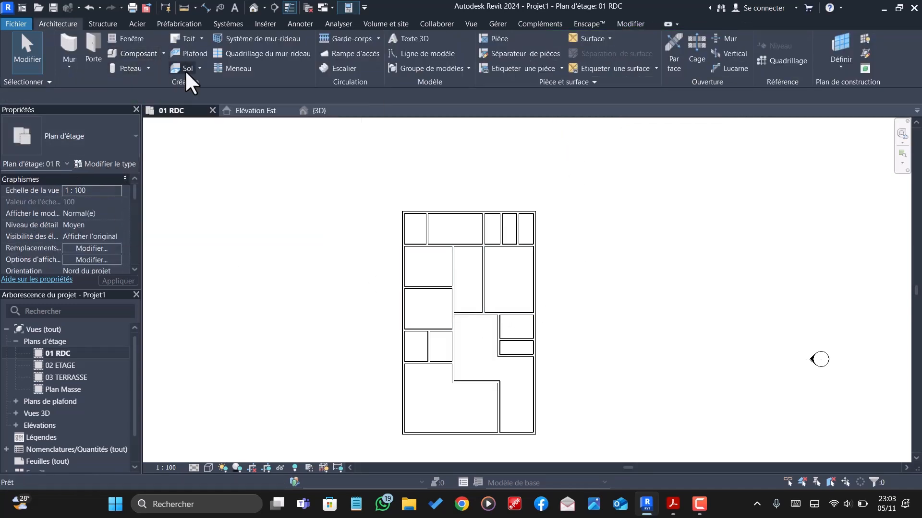
click(95, 163)
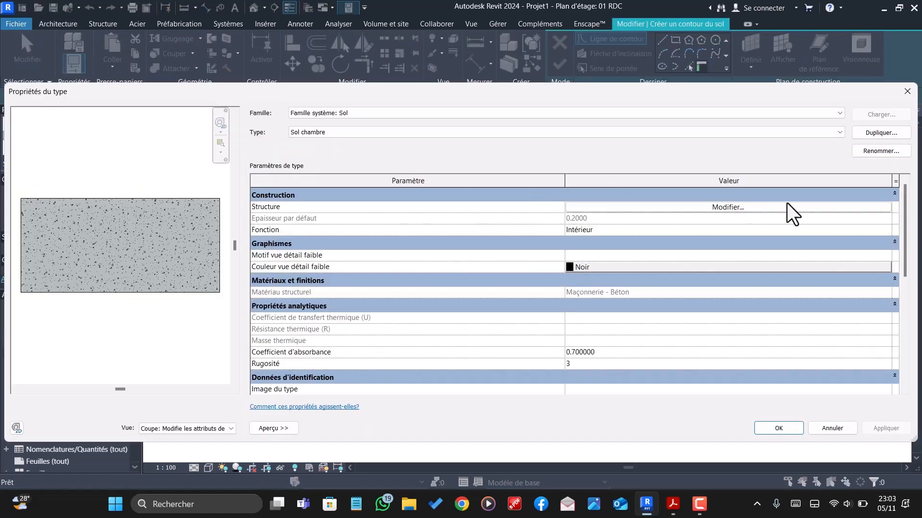
click(882, 132)
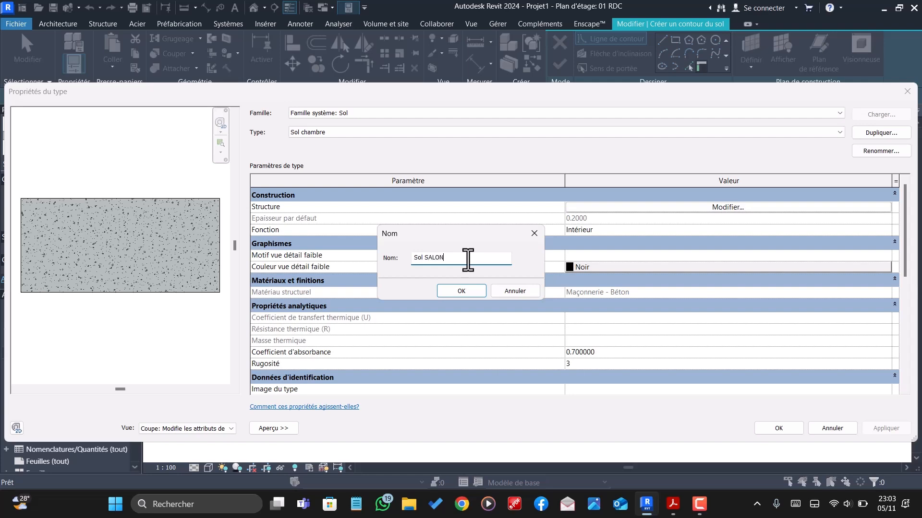
click(458, 291)
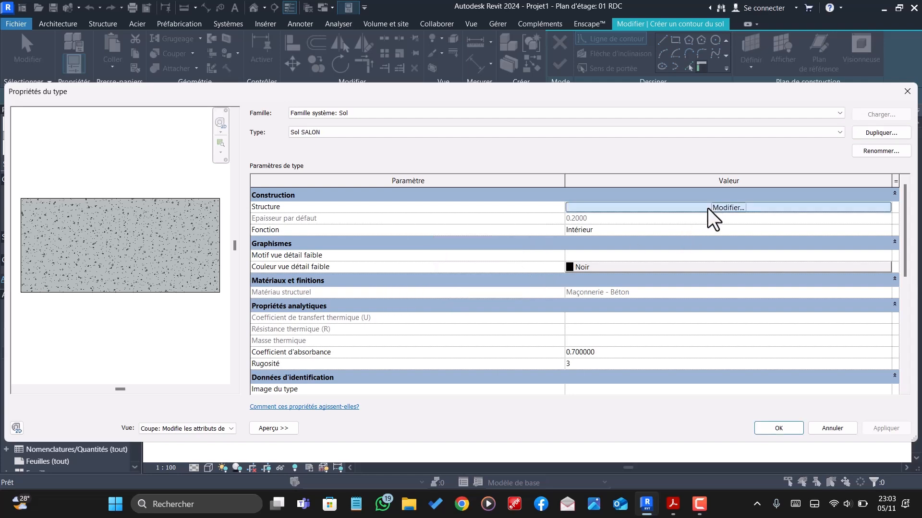
click(708, 208)
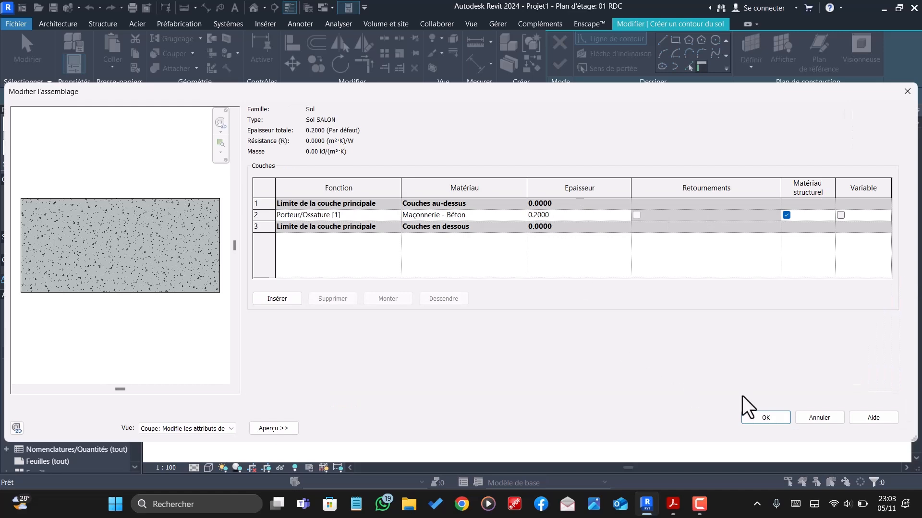
click(759, 418)
click(778, 428)
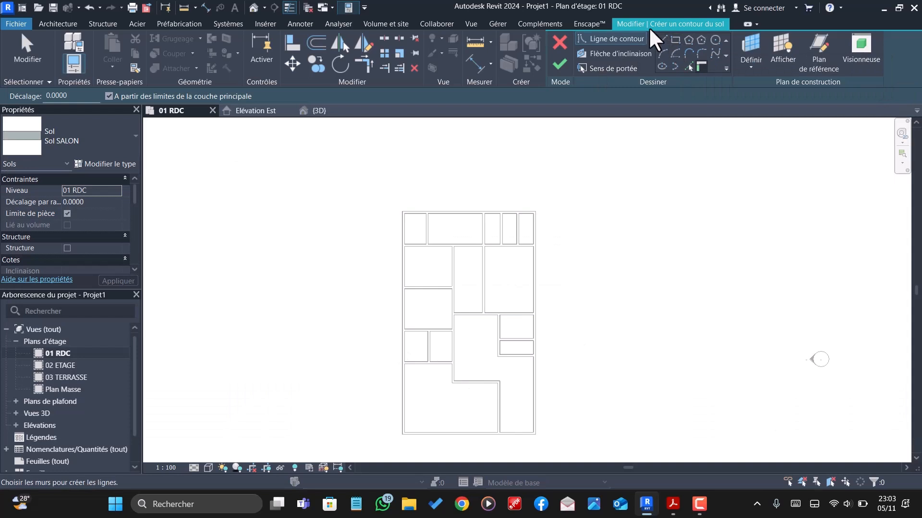
- Pick floor boundary lines along the right and lower inner wall faces of the large L-shaped room at the plan's lower left
scroll(465, 281, down, 2)
scroll(473, 389, up, 2)
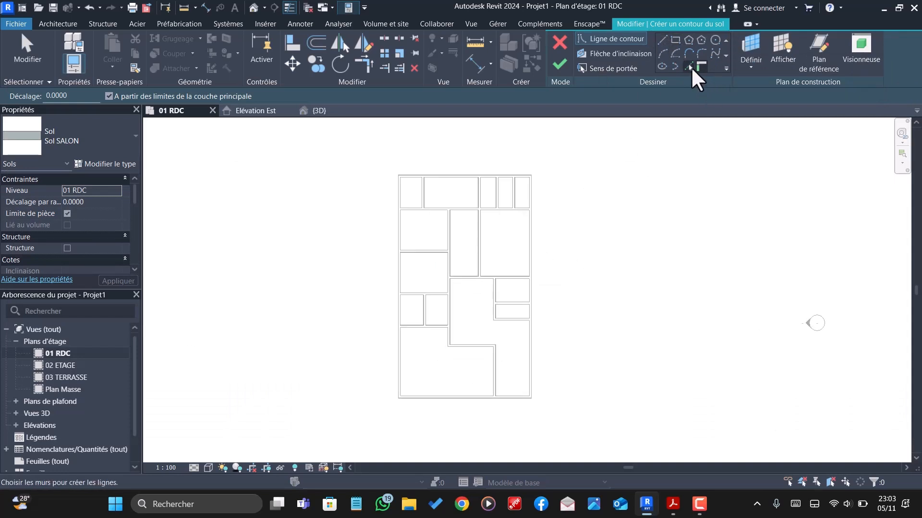
click(690, 68)
scroll(480, 417, up, 5)
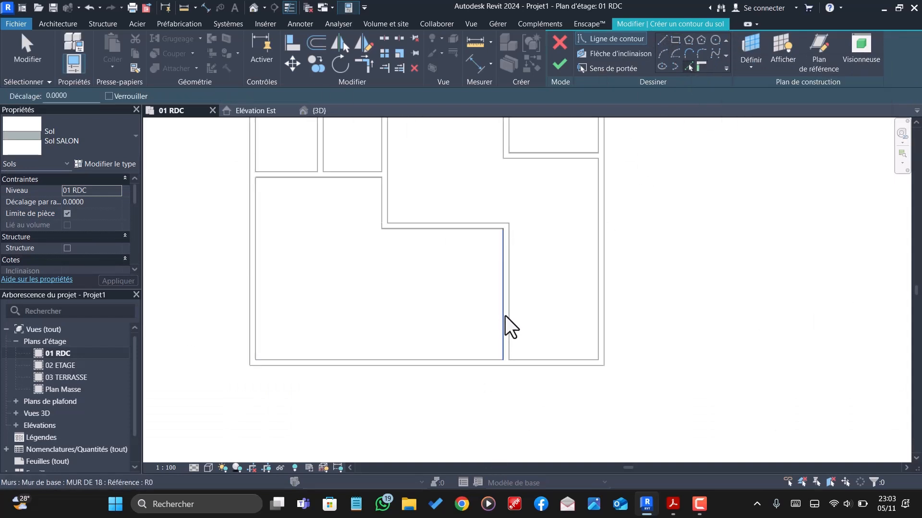
scroll(503, 316, up, 3)
click(499, 349)
scroll(494, 333, down, 1)
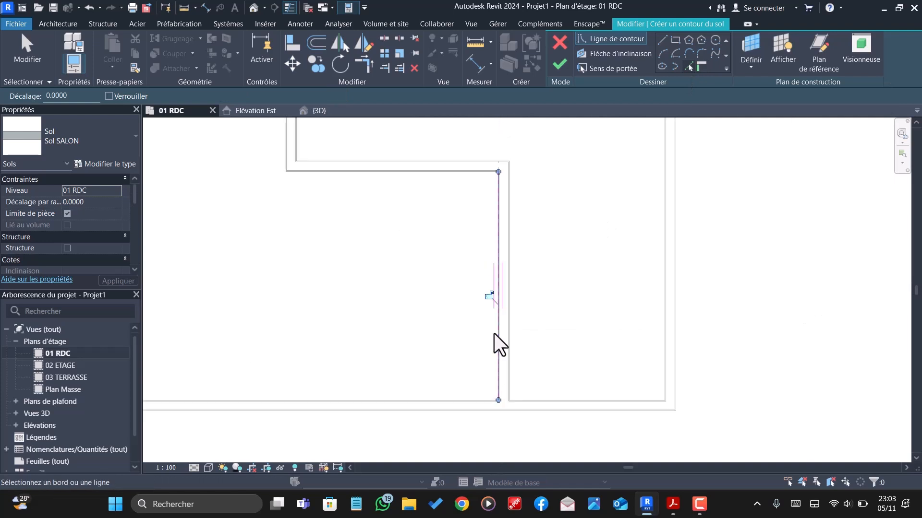
click(414, 400)
scroll(485, 397, down, 6)
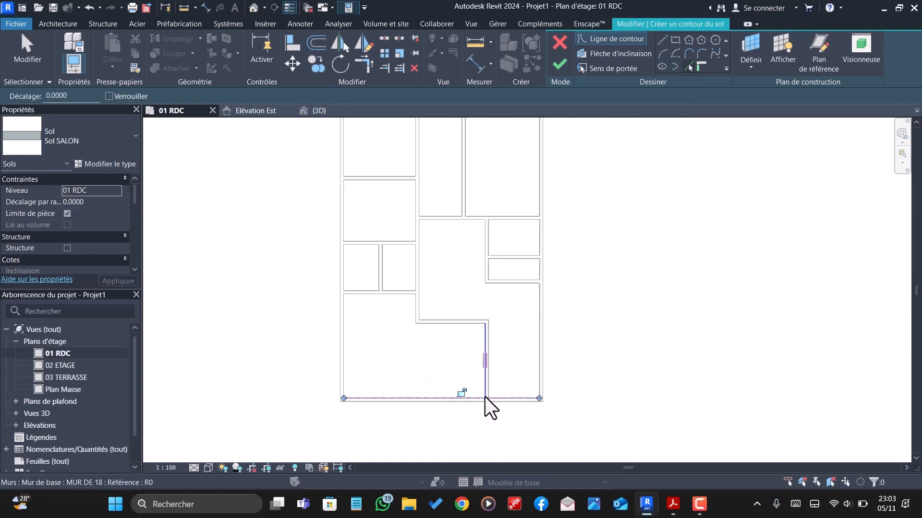
- Pick the remaining boundary lines along the L-shaped room's left, upper and stepped inner wall faces
scroll(408, 389, up, 5)
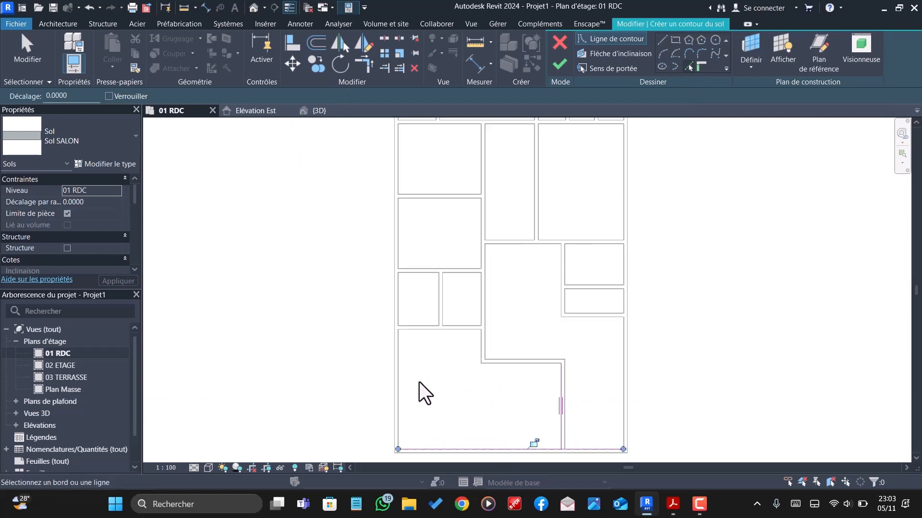
click(384, 400)
scroll(439, 310, up, 4)
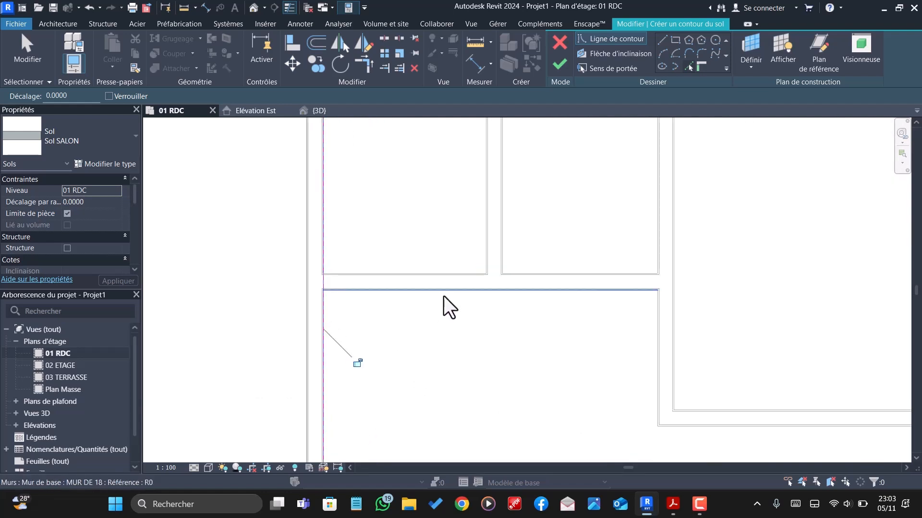
click(444, 296)
scroll(444, 296, down, 3)
click(594, 376)
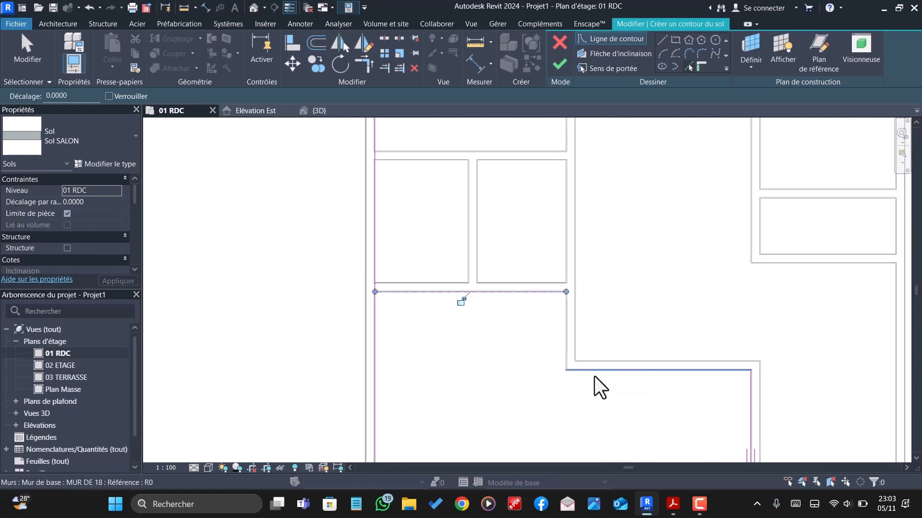
click(562, 355)
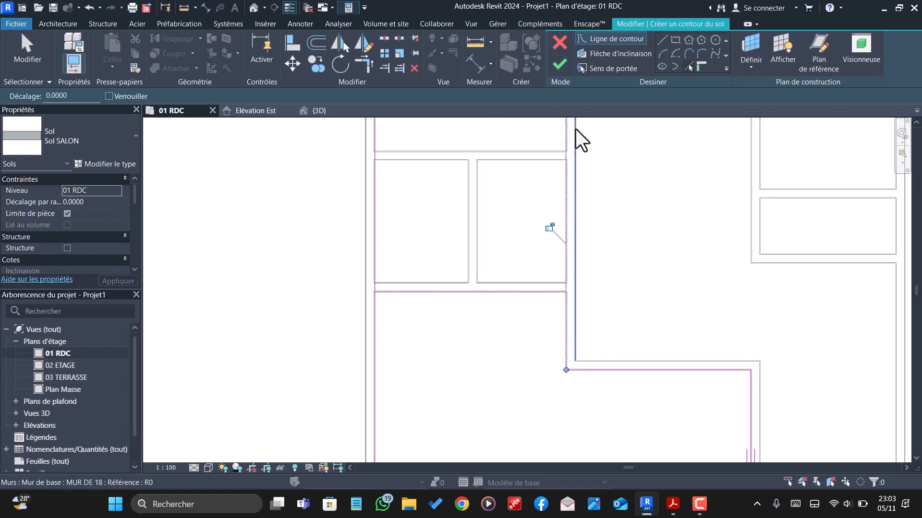
- Trim the L-shaped room's upper boundary line to a corner with the left line and with the step's vertical line
click(364, 63)
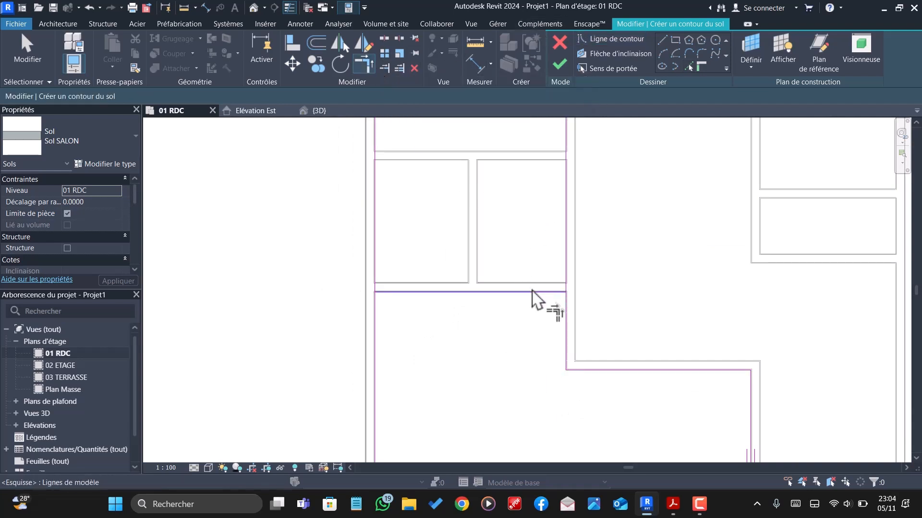
click(539, 294)
click(567, 329)
click(403, 296)
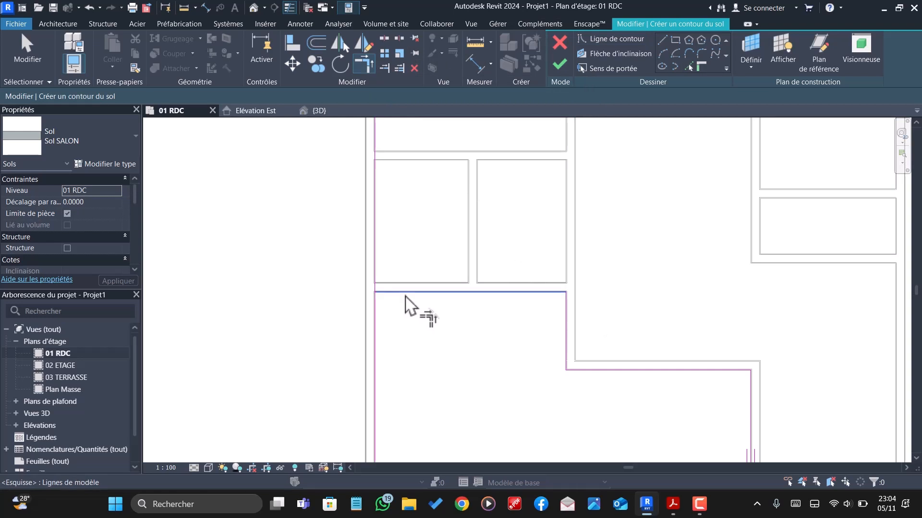
click(376, 316)
- Trim the lower boundary line at the L-shaped room's lower-right corner and finish the Sol SALON floor sketch
scroll(404, 226, down, 3)
scroll(527, 327, up, 2)
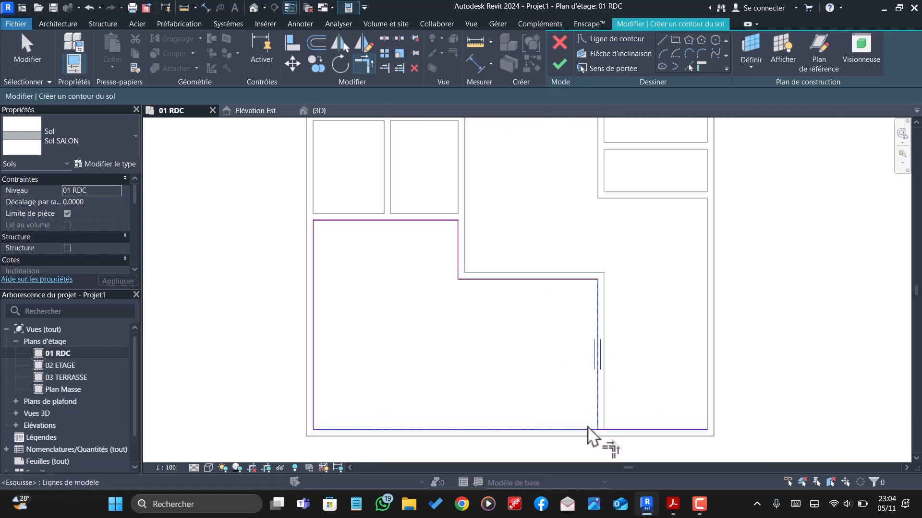
scroll(416, 365, down, 1)
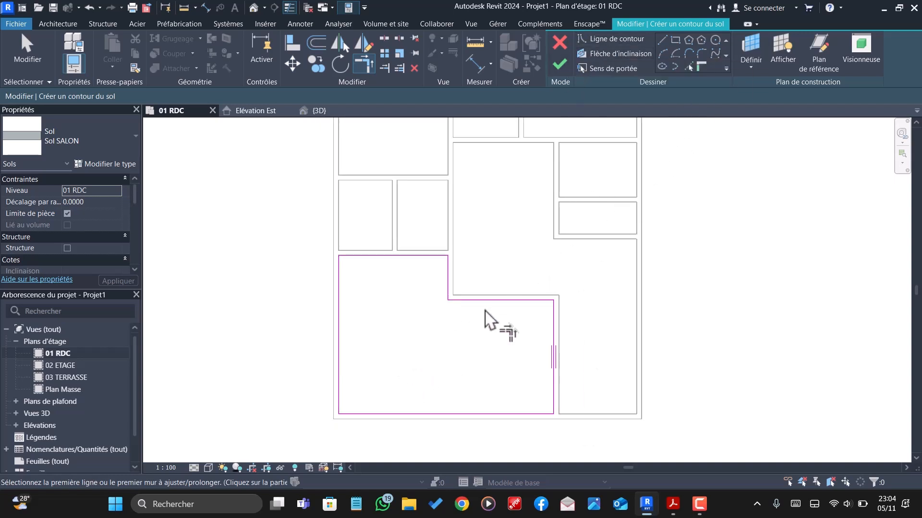
scroll(485, 315, down, 1)
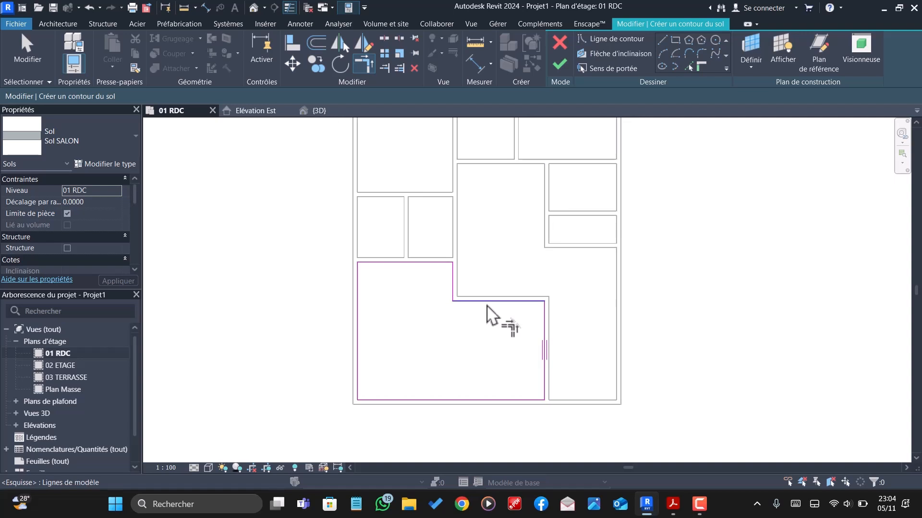
scroll(486, 305, down, 1)
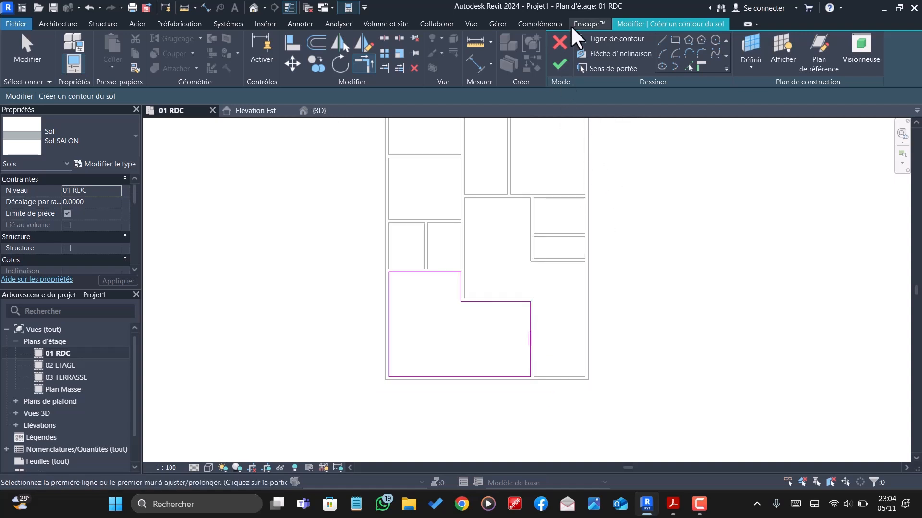
click(564, 71)
scroll(495, 321, down, 1)
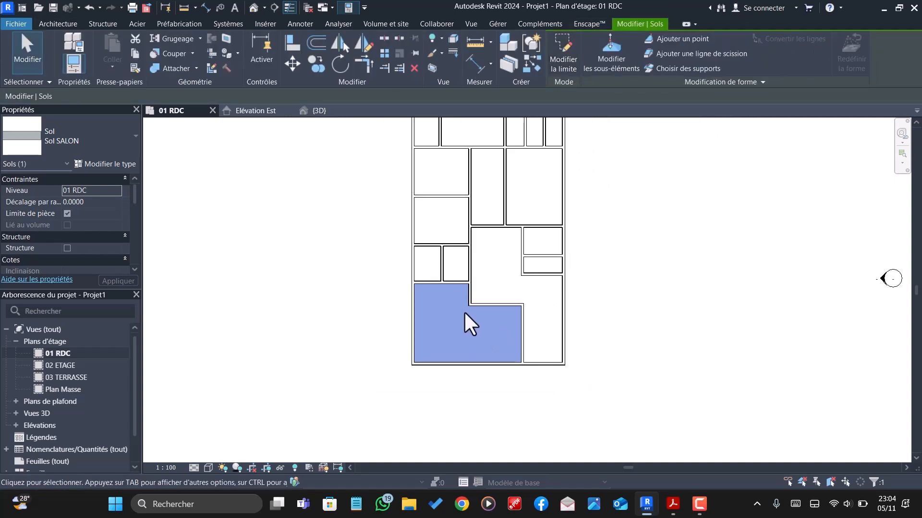
scroll(503, 240, up, 1)
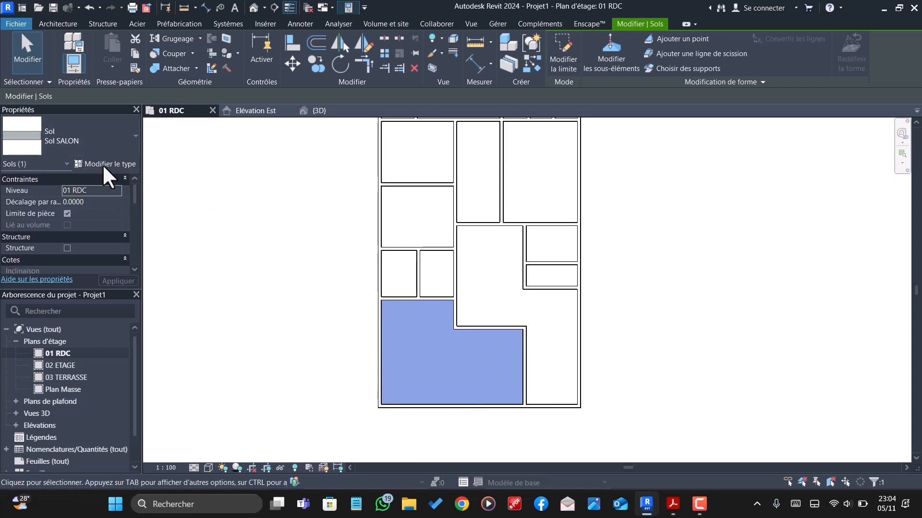
- Duplicate the selected floor's type as "Sol ESP. FAMI" and apply it to that floor
click(115, 164)
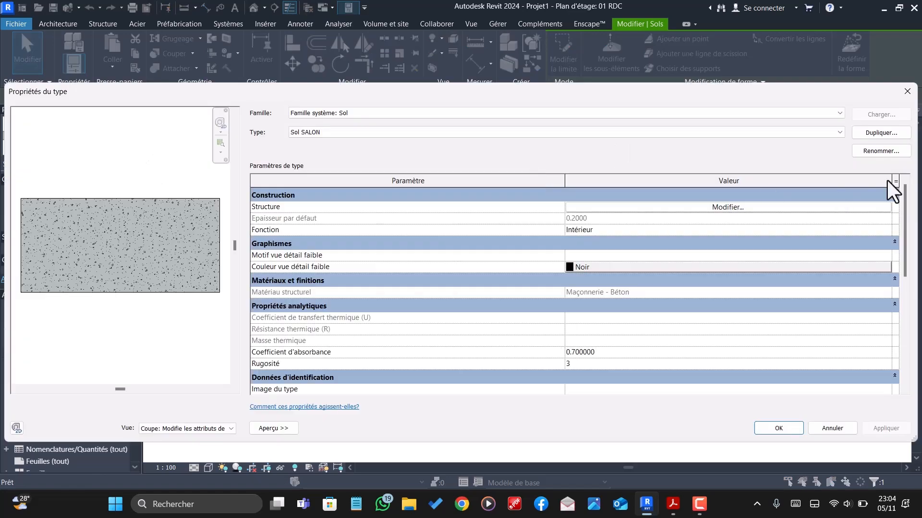
click(896, 135)
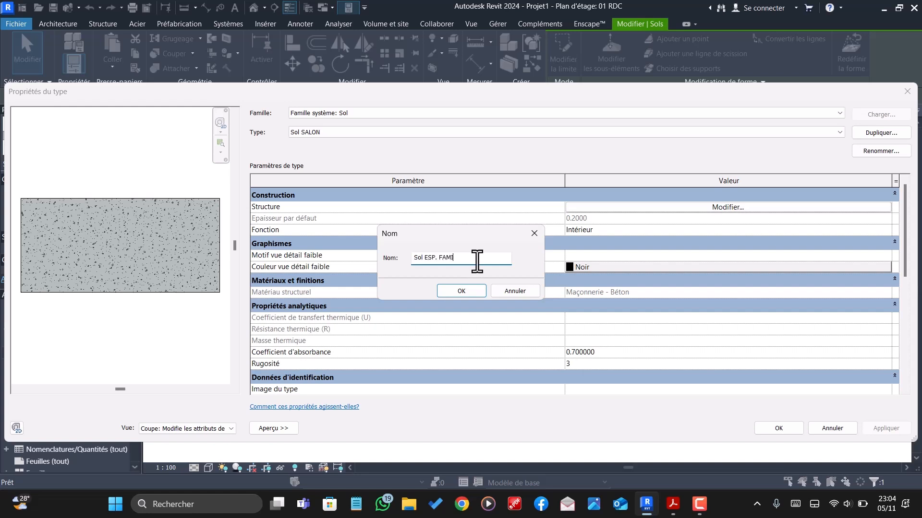
text(Sol ESP. FAMI)
key(Return)
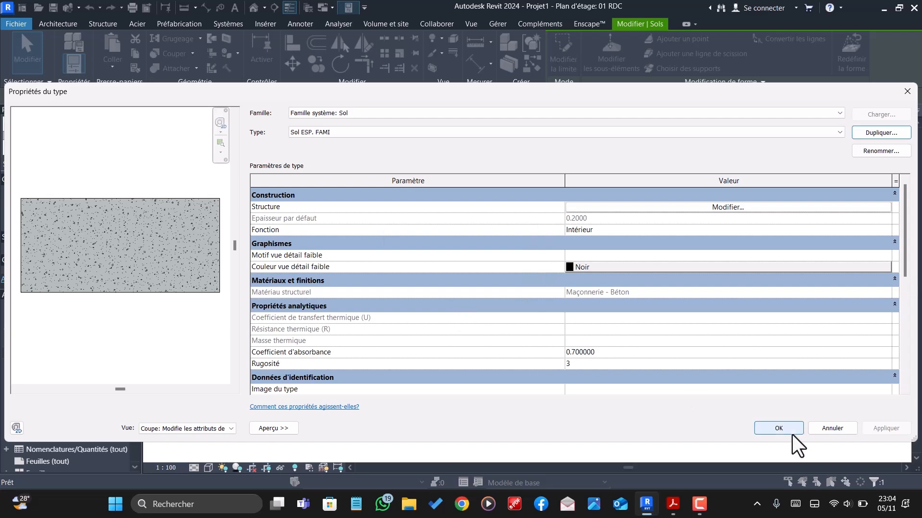
click(787, 430)
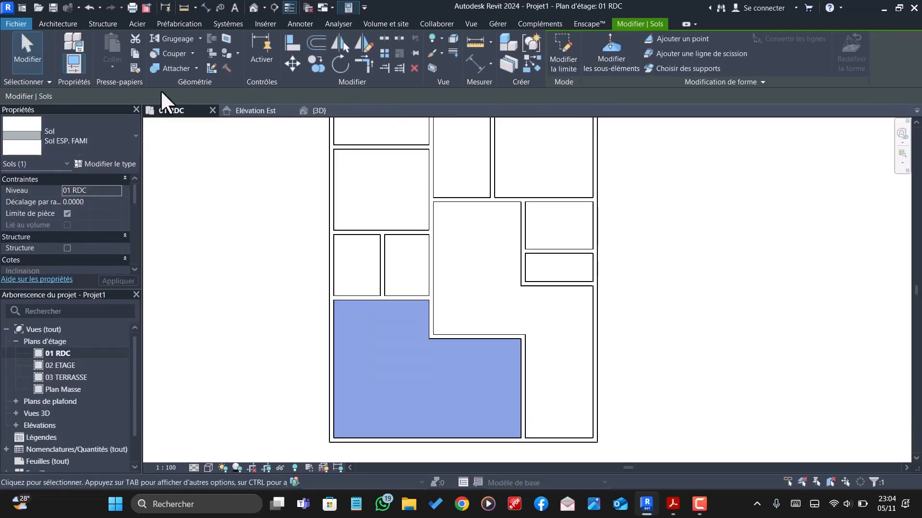
click(58, 24)
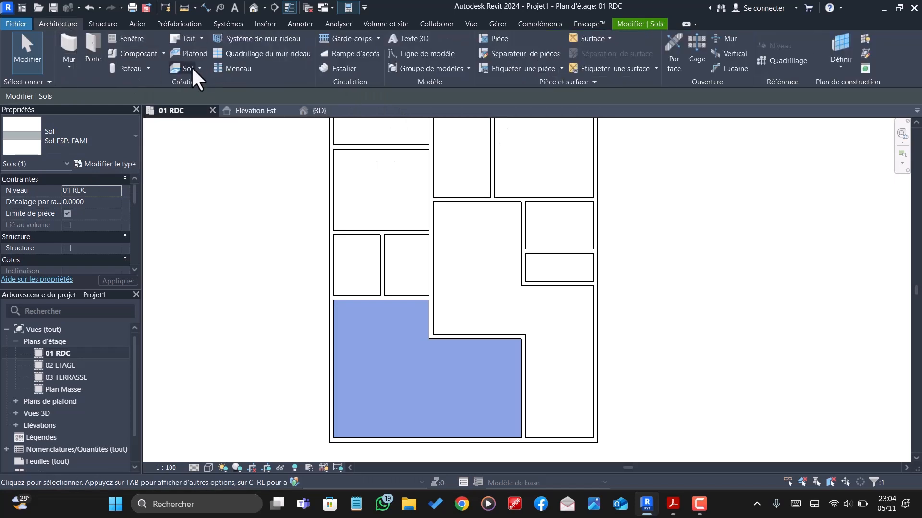
click(190, 66)
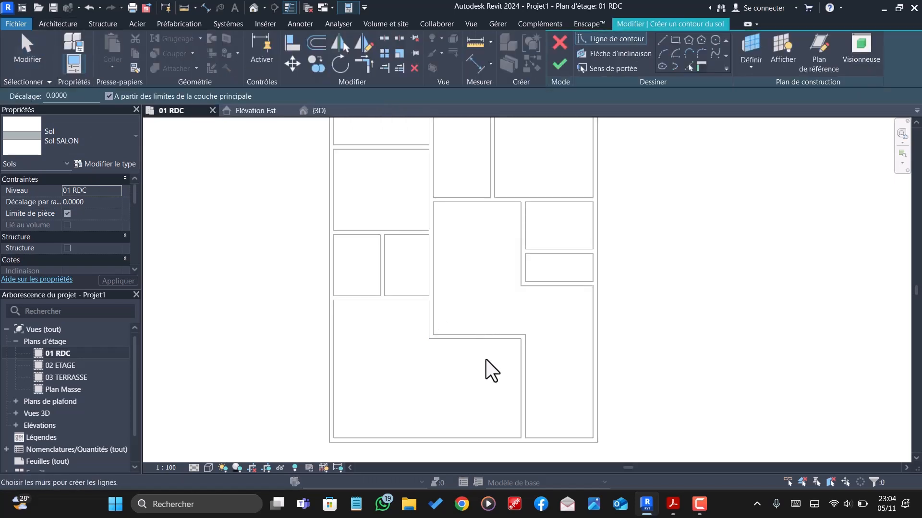
scroll(480, 399, up, 1)
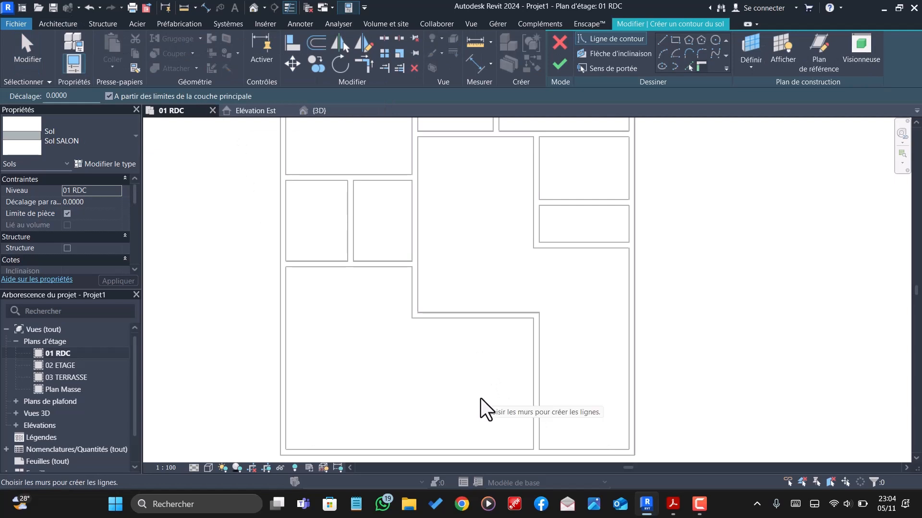
scroll(480, 398, down, 1)
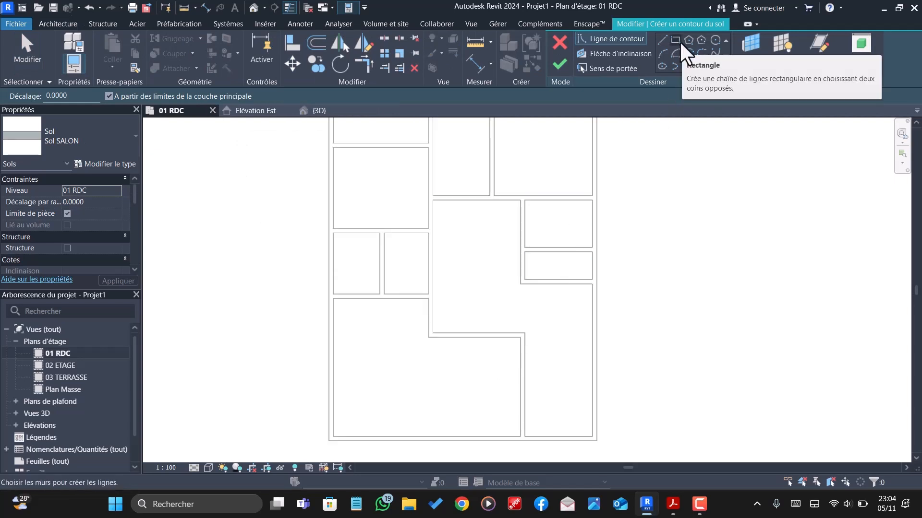
click(689, 67)
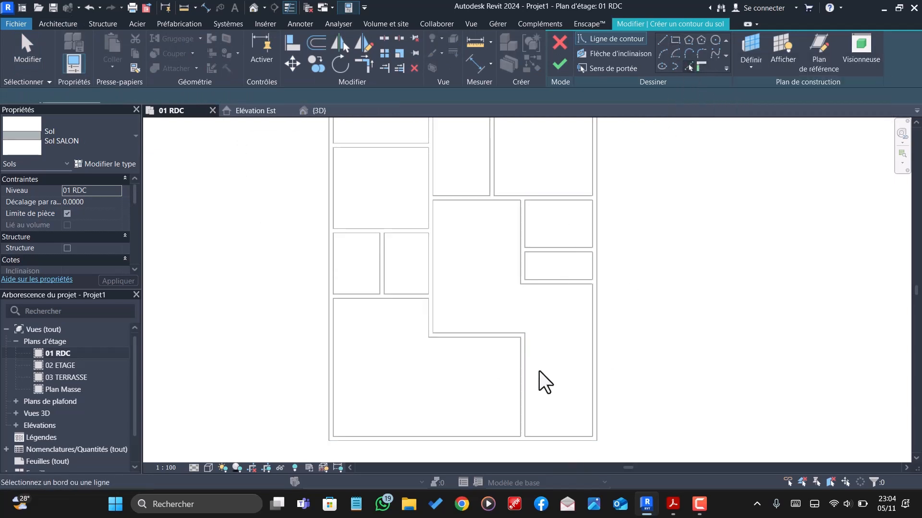
scroll(540, 370, down, 2)
scroll(558, 410, up, 2)
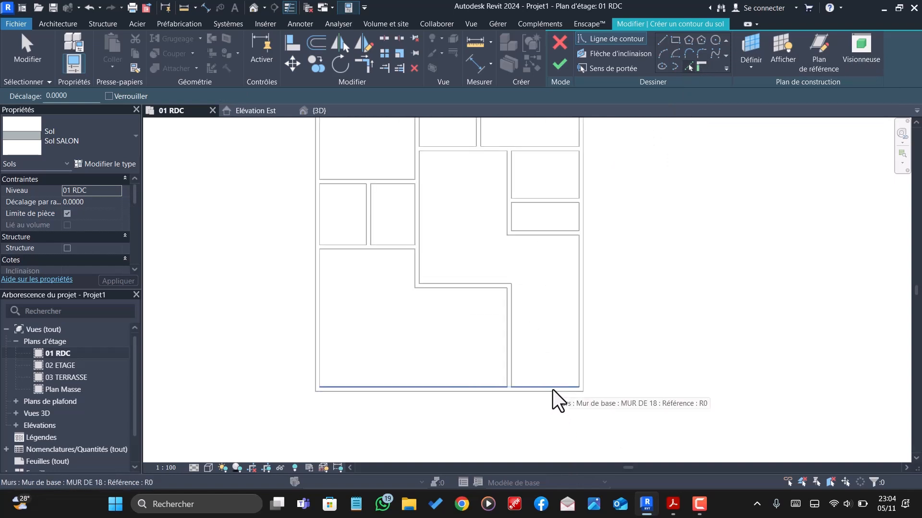
scroll(549, 382, down, 2)
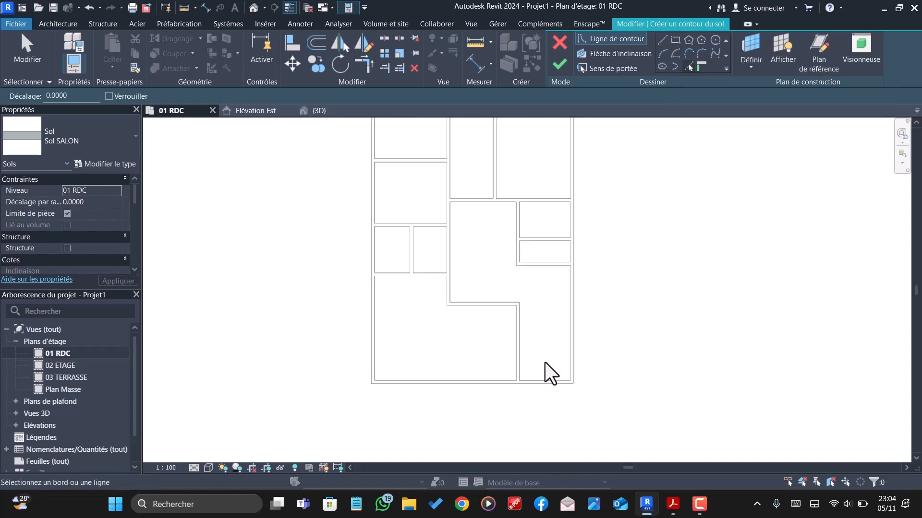
key(Escape)
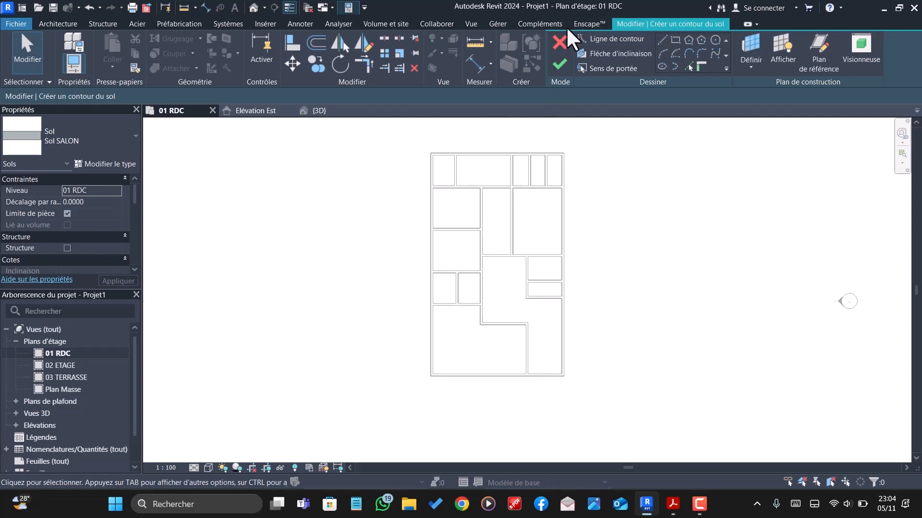
click(558, 44)
- Offset a copy of the plan's lower exterior wall inward, leaving about 1.02 m clear between the two walls
scroll(307, 204, down, 2)
scroll(458, 340, up, 1)
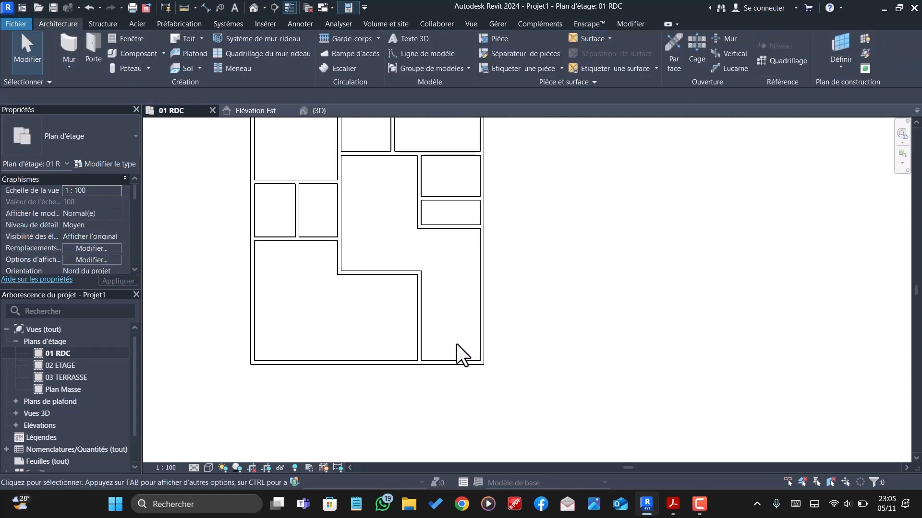
scroll(436, 366, up, 1)
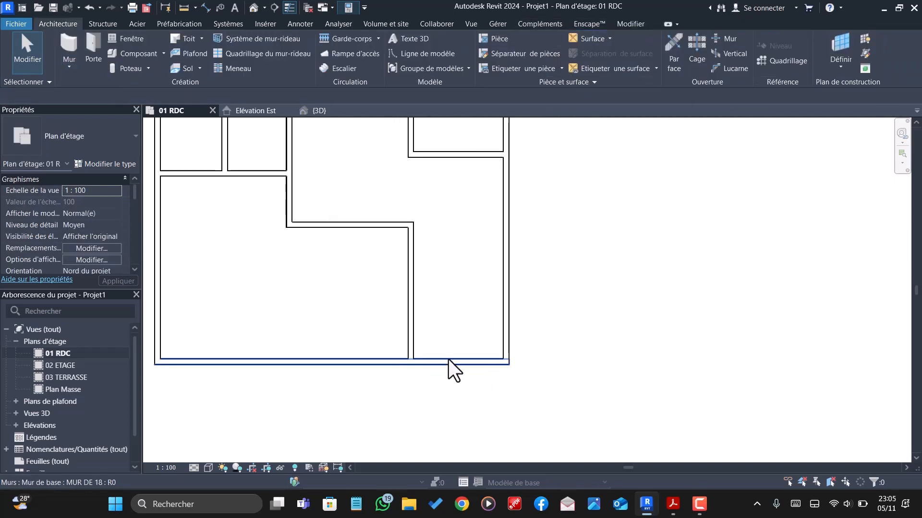
click(448, 359)
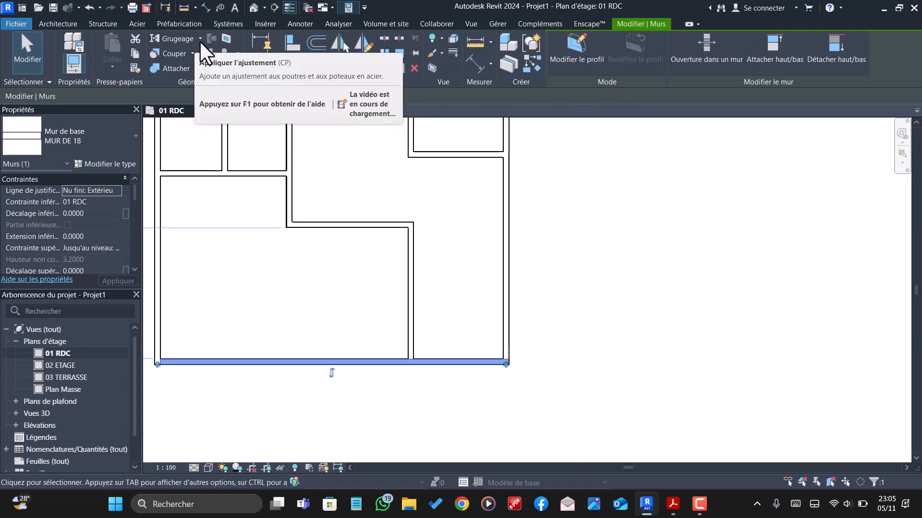
click(317, 42)
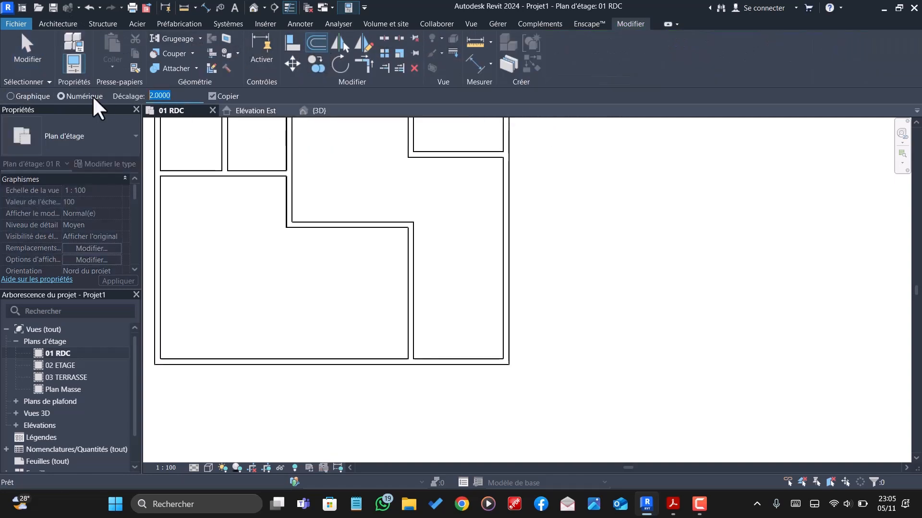
text(21)
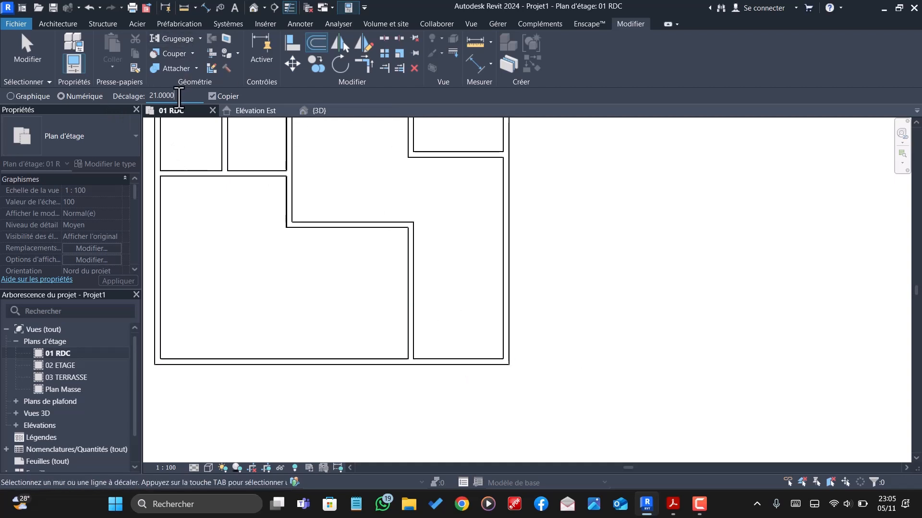
click(476, 356)
key(Escape)
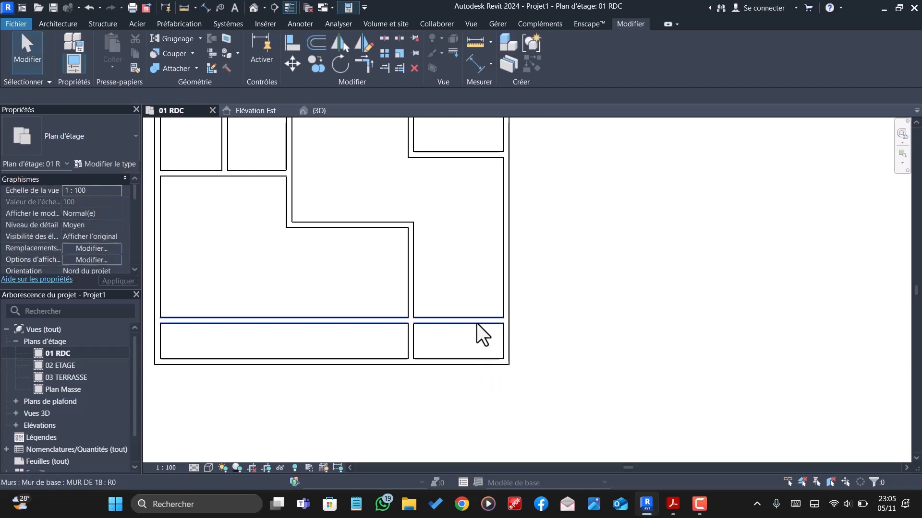
- Set the clear distance between the new horizontal wall and the plan's lower exterior wall to 1.2 m
click(477, 323)
scroll(480, 324, down, 2)
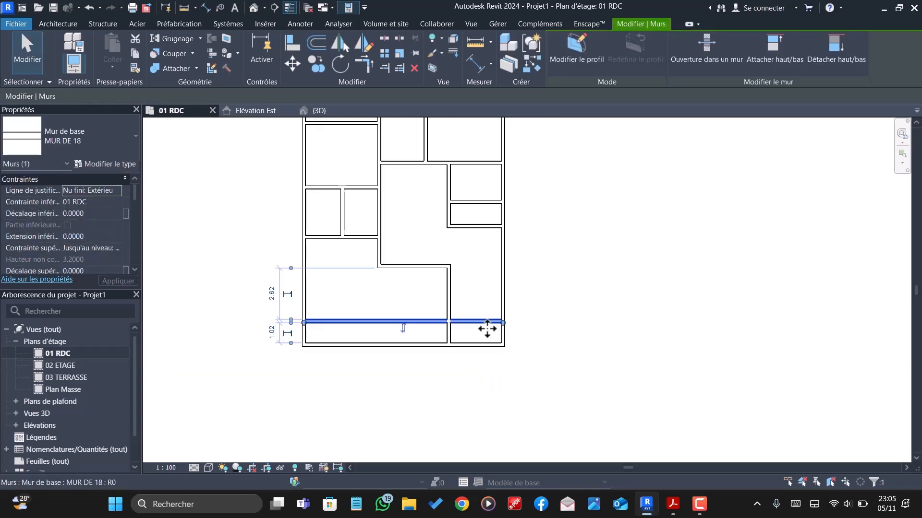
click(272, 332)
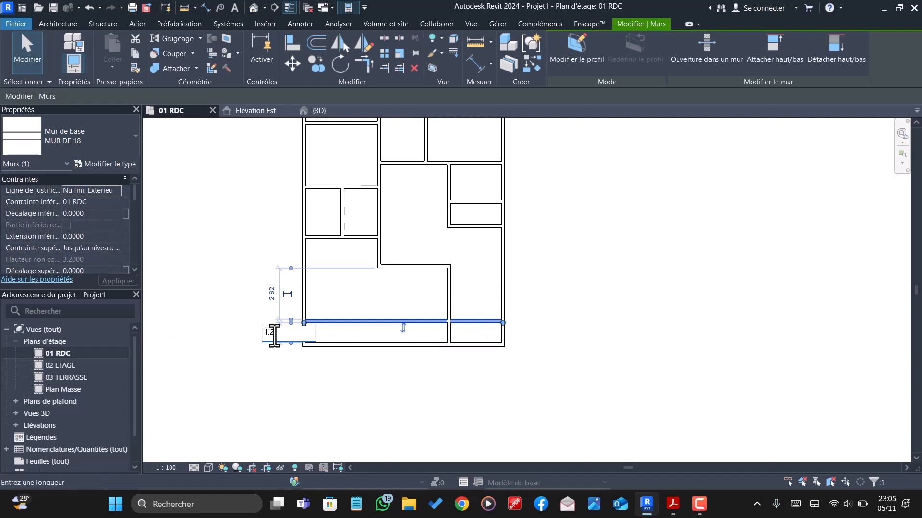
text(1.2)
key(Return)
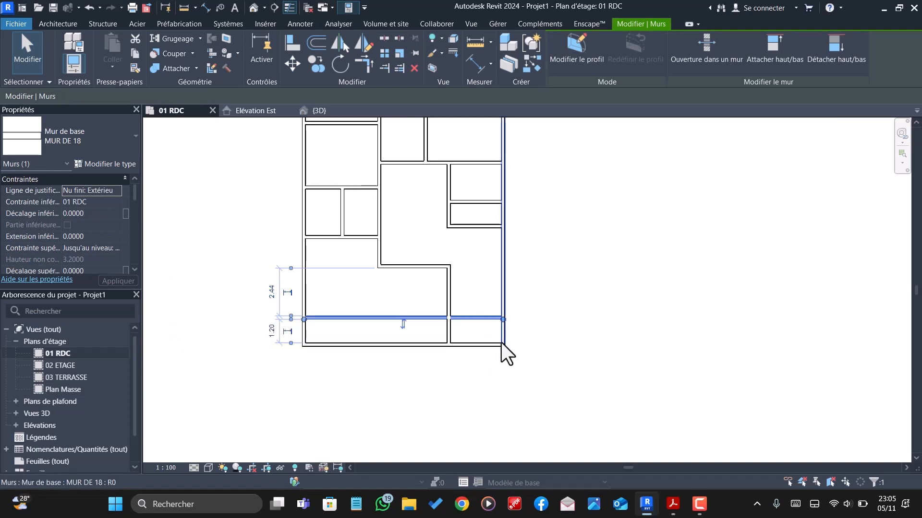
scroll(527, 349, up, 3)
scroll(495, 334, down, 2)
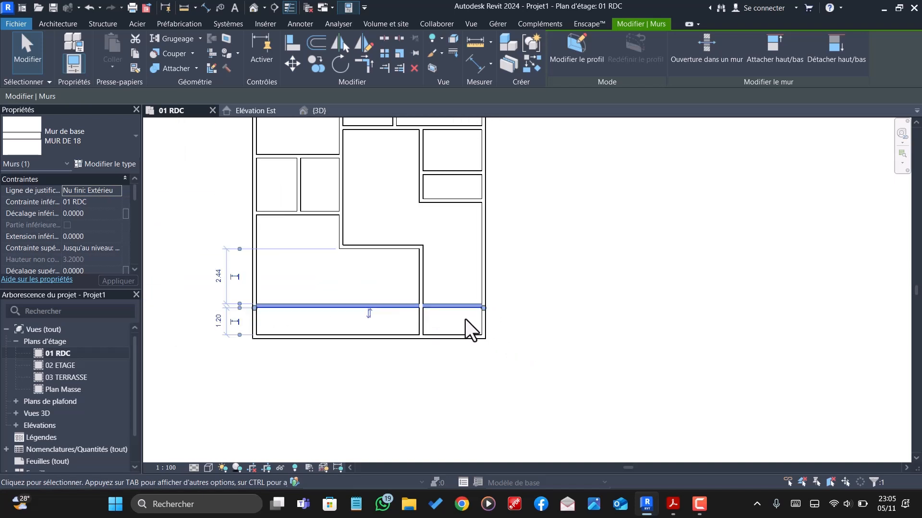
- Trim the new horizontal wall back to the nearby vertical wall, keeping only its short right-hand part
click(397, 323)
click(384, 68)
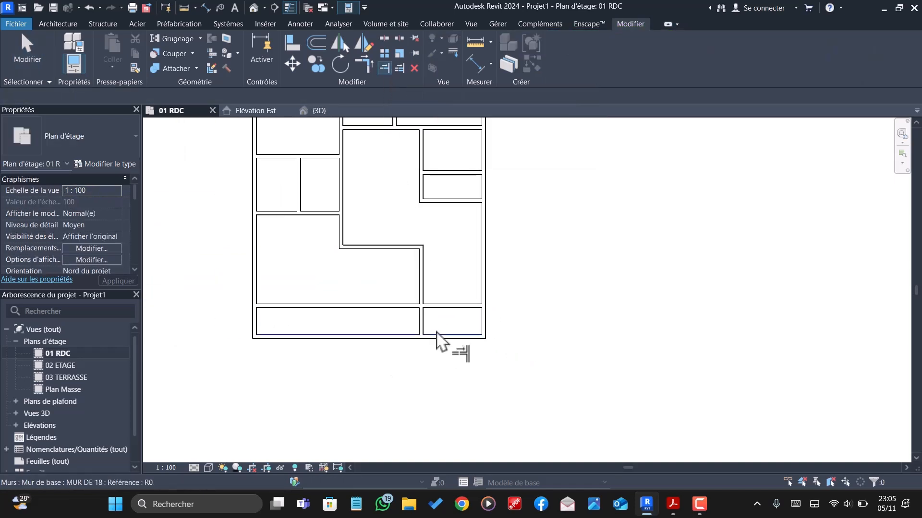
key(Escape)
scroll(457, 325, down, 2)
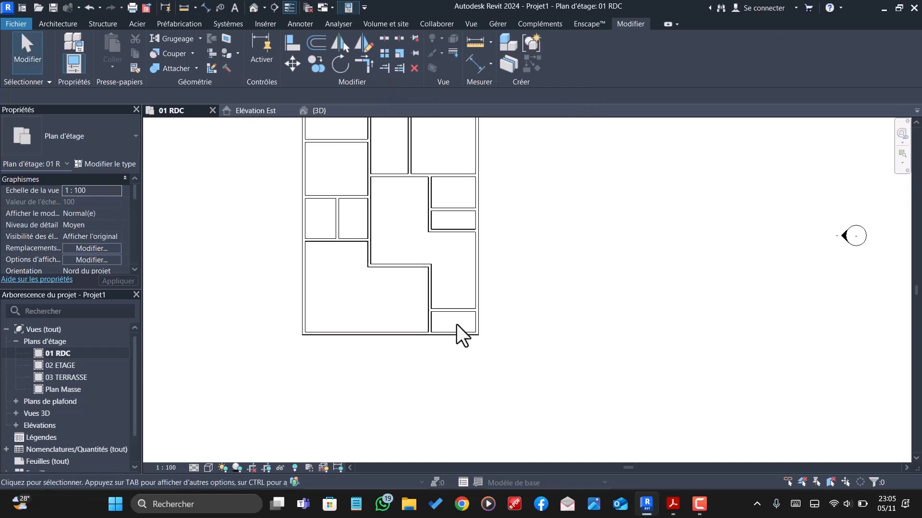
scroll(456, 325, down, 1)
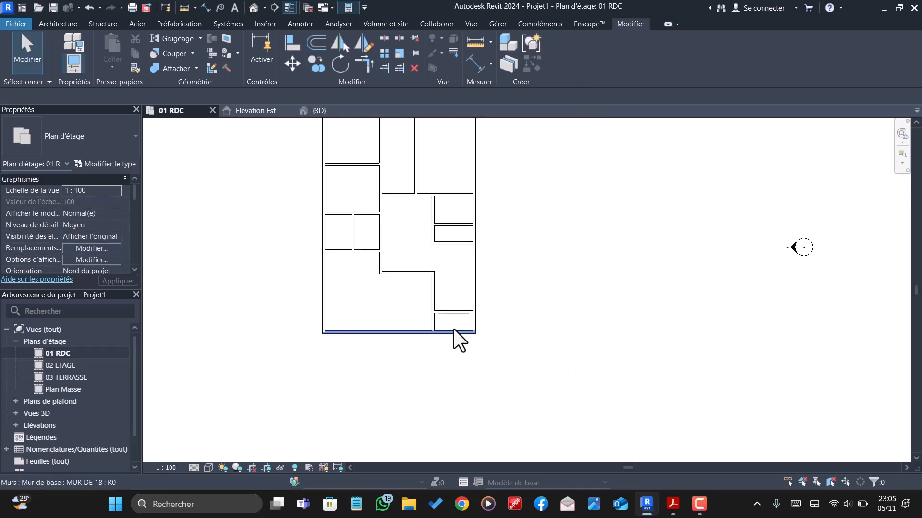
scroll(454, 329, up, 2)
scroll(454, 329, down, 1)
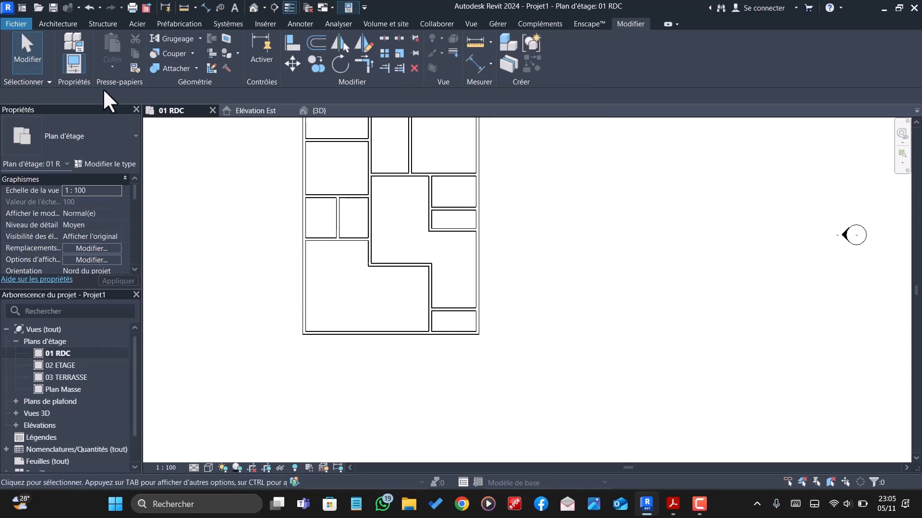
- Start a ground-floor floor sketch using the Sol ESP. FAMI type
click(76, 27)
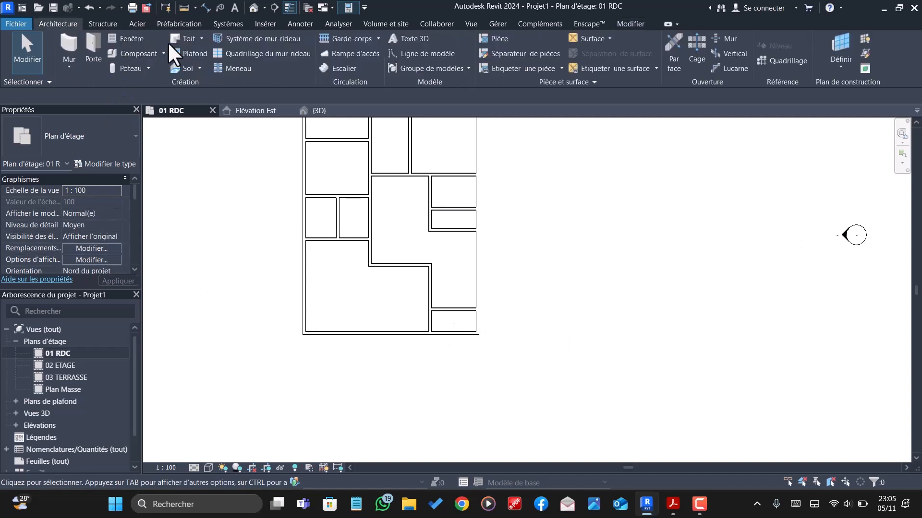
click(178, 71)
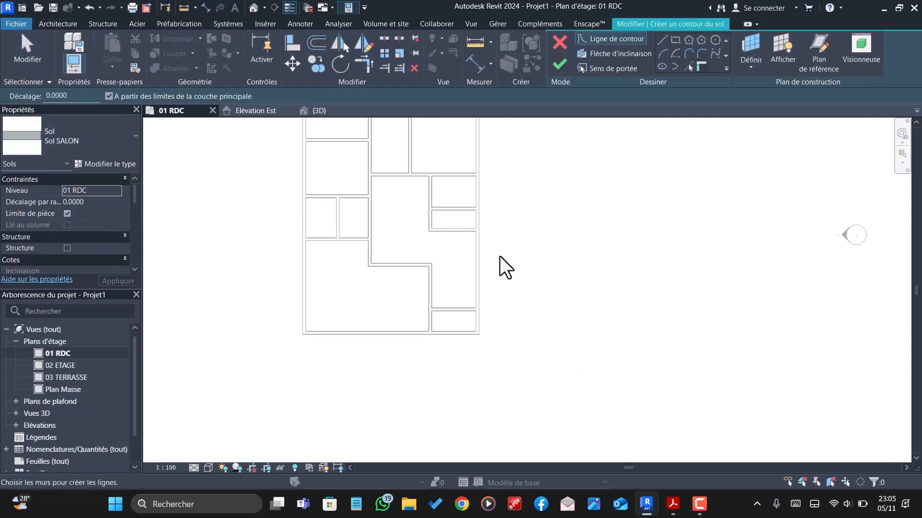
scroll(528, 317, down, 1)
click(99, 136)
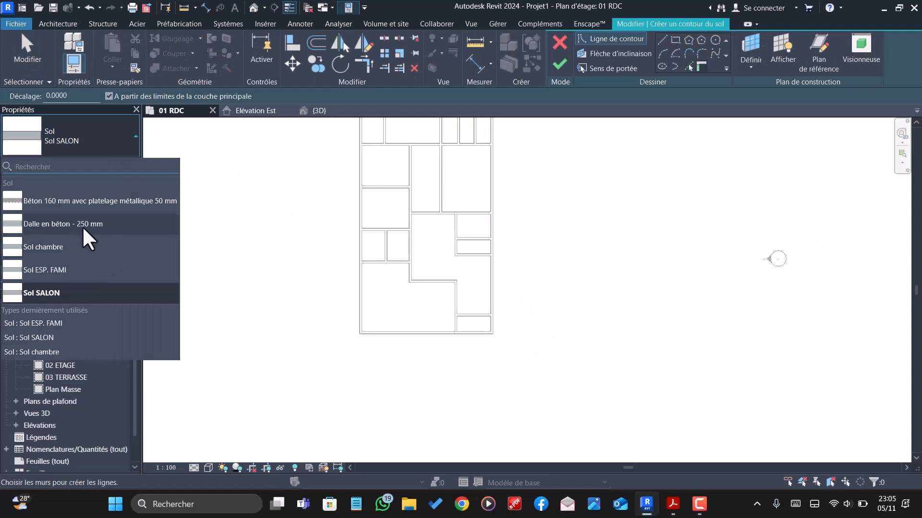
click(72, 268)
scroll(532, 294, down, 1)
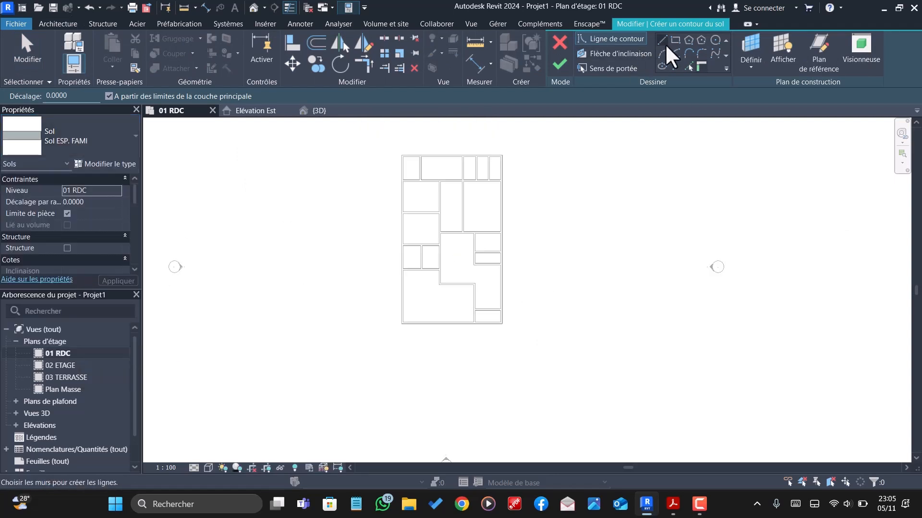
- Pick the new wall's upper edge, the right exterior wall's inner face and the lower face of the small rooms' wall as floor boundary lines
click(689, 67)
scroll(494, 312, up, 5)
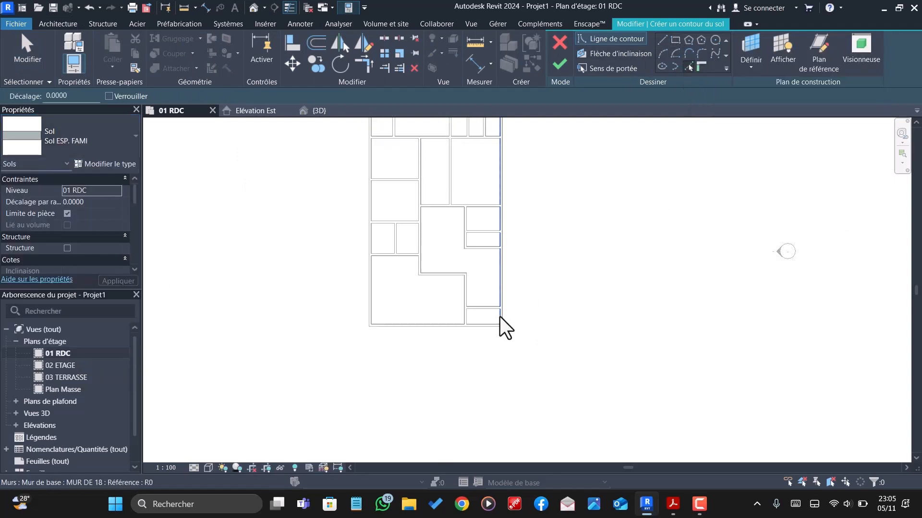
click(485, 302)
scroll(488, 308, down, 3)
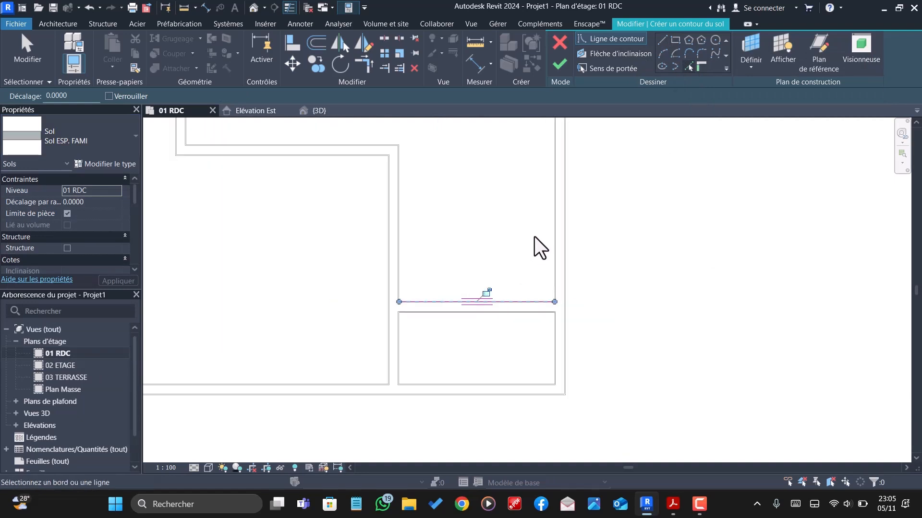
click(551, 243)
scroll(551, 243, down, 1)
scroll(535, 216, down, 3)
scroll(520, 190, up, 2)
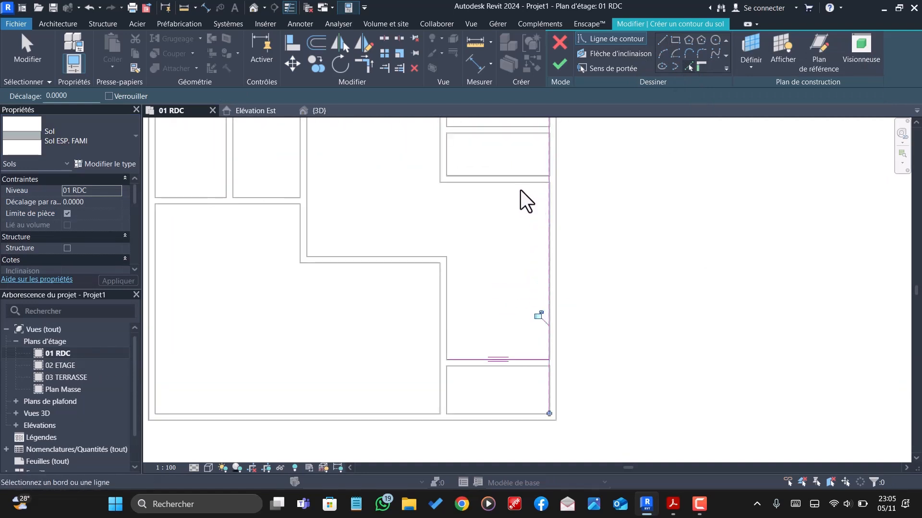
click(521, 186)
scroll(521, 186, down, 2)
scroll(467, 165, up, 2)
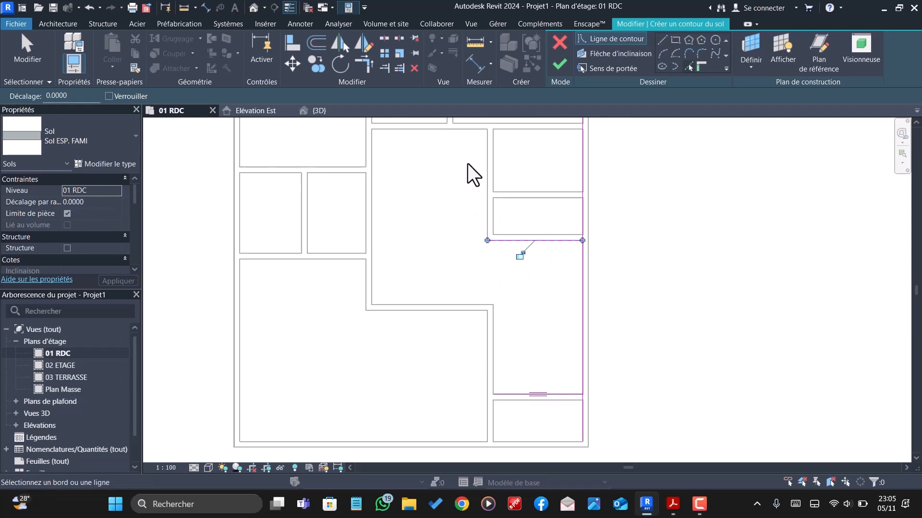
- Pick the remaining wall faces around the stepped family space as boundary lines, covering its upper, left and lower stepped sides
click(483, 196)
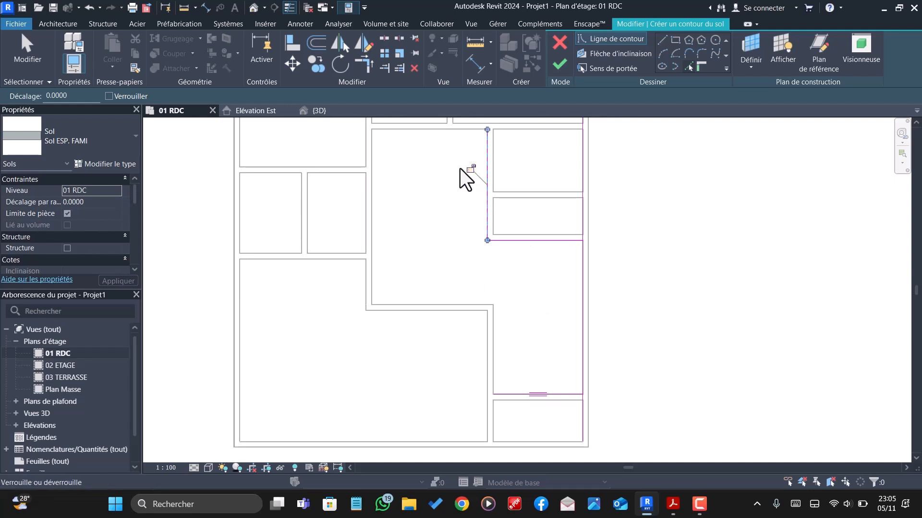
click(378, 210)
click(425, 307)
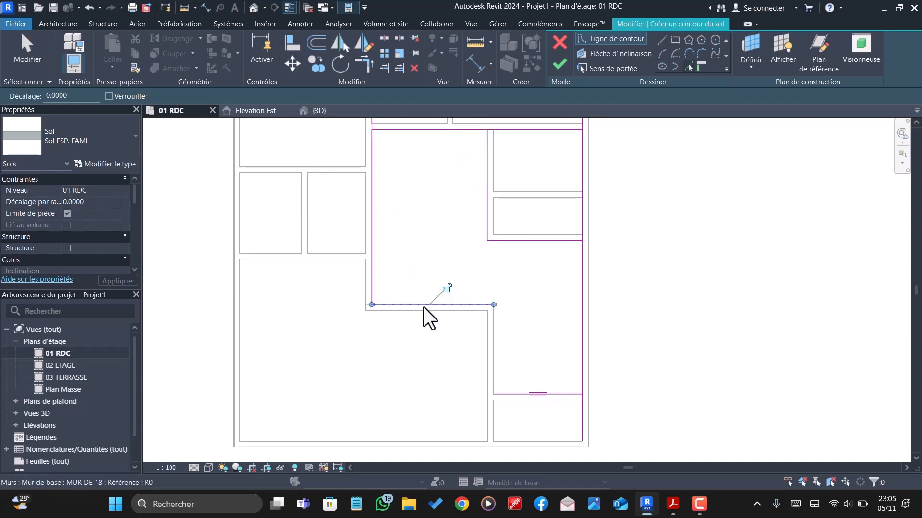
click(496, 333)
- Trim the boundary lines to clean corners at the family space's lower-left and lower-right ends above the new wall
click(365, 62)
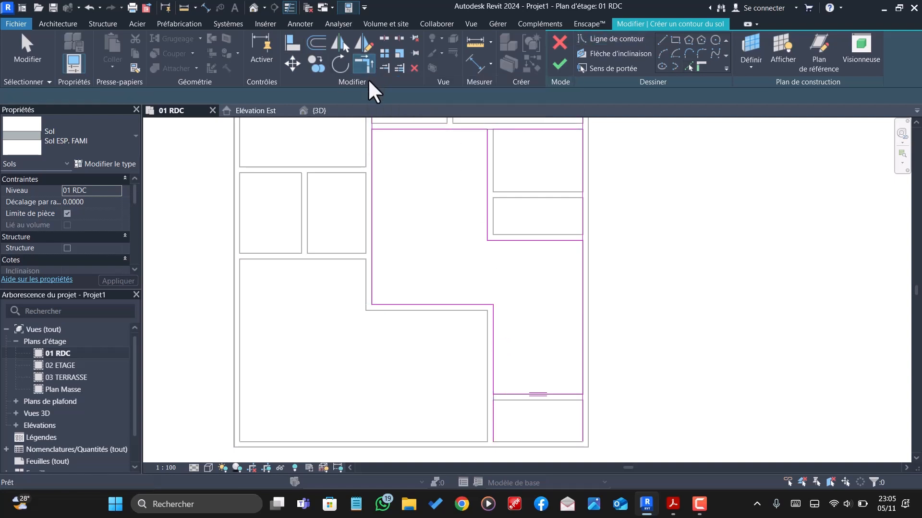
click(494, 345)
click(531, 394)
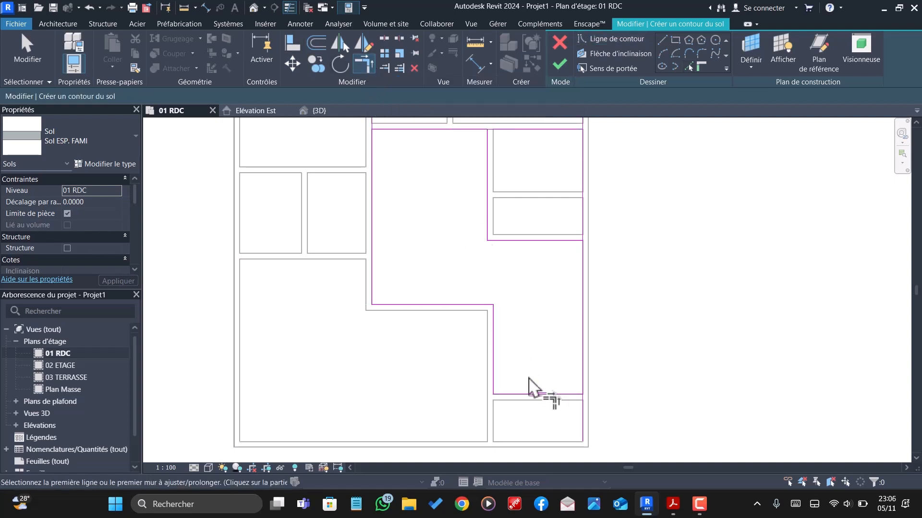
click(563, 395)
- Try to trim the right boundary line to a corner with the horizontal line below the two small rooms
click(558, 242)
click(583, 262)
scroll(574, 283, down, 2)
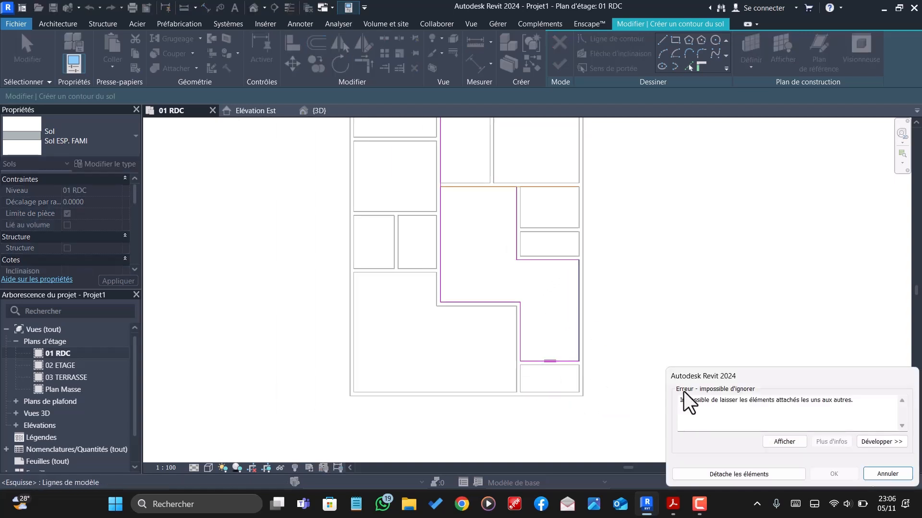
click(887, 473)
scroll(643, 336, up, 1)
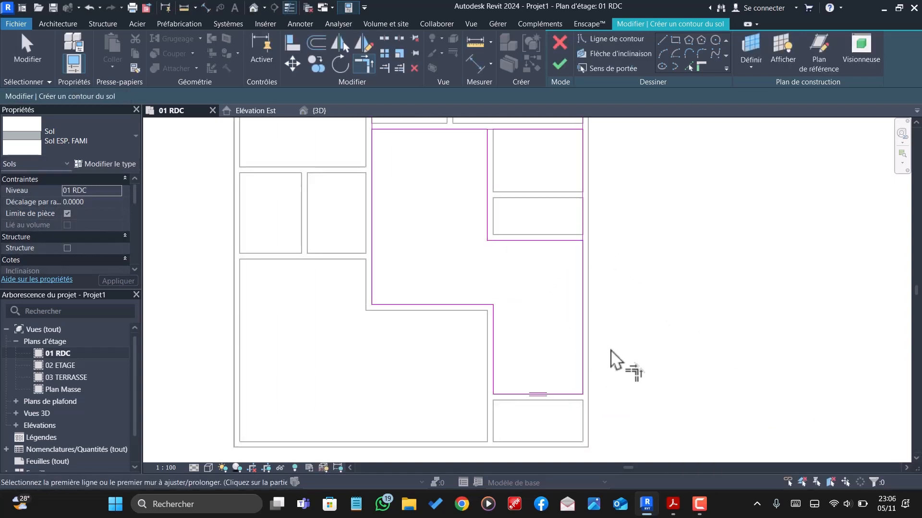
- Split the upper and right boundary lines near the small rooms' corners, and trim the upper-left and right boundary corners
scroll(583, 240, up, 2)
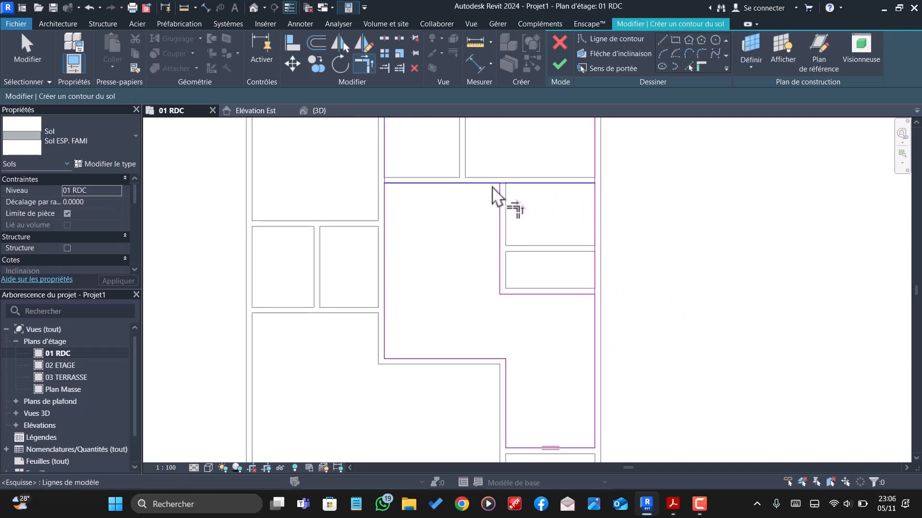
scroll(509, 201, down, 1)
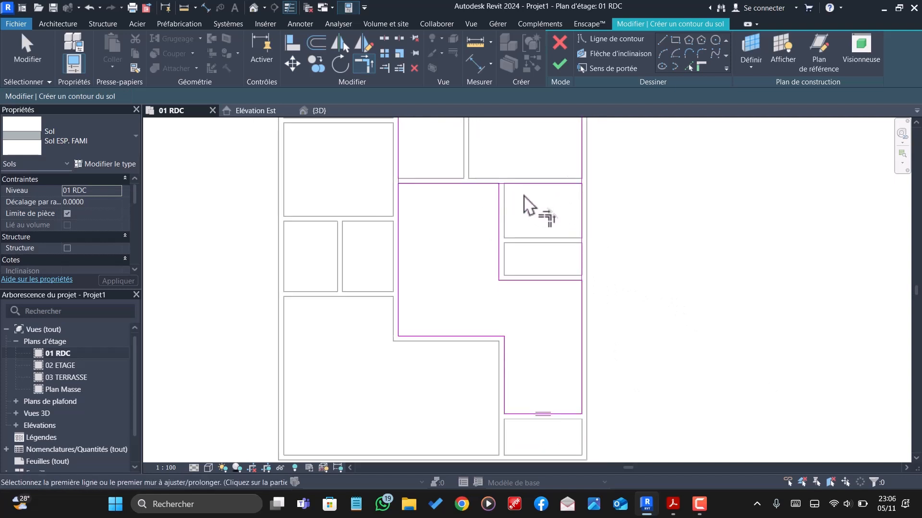
click(385, 38)
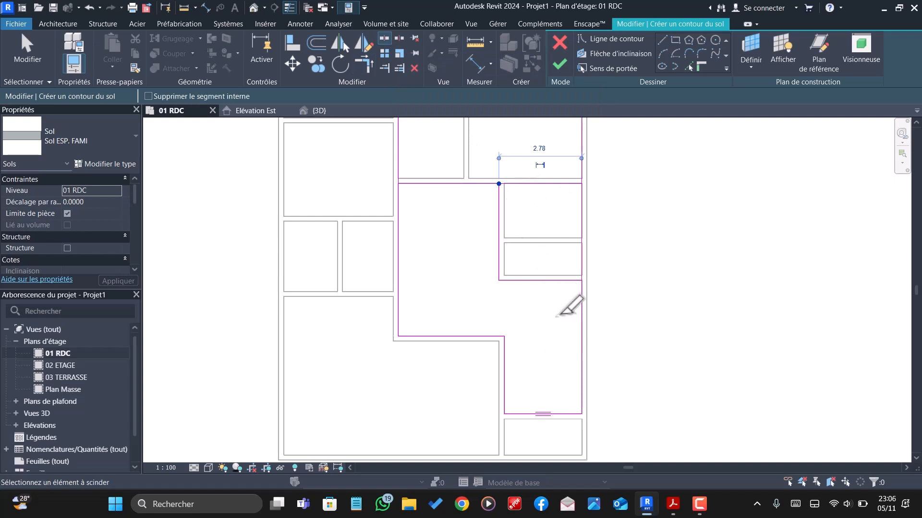
click(582, 280)
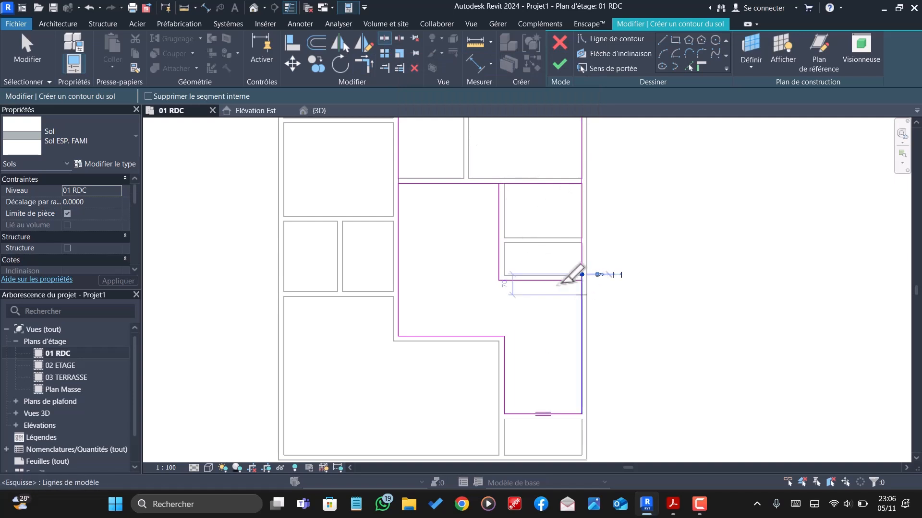
click(365, 59)
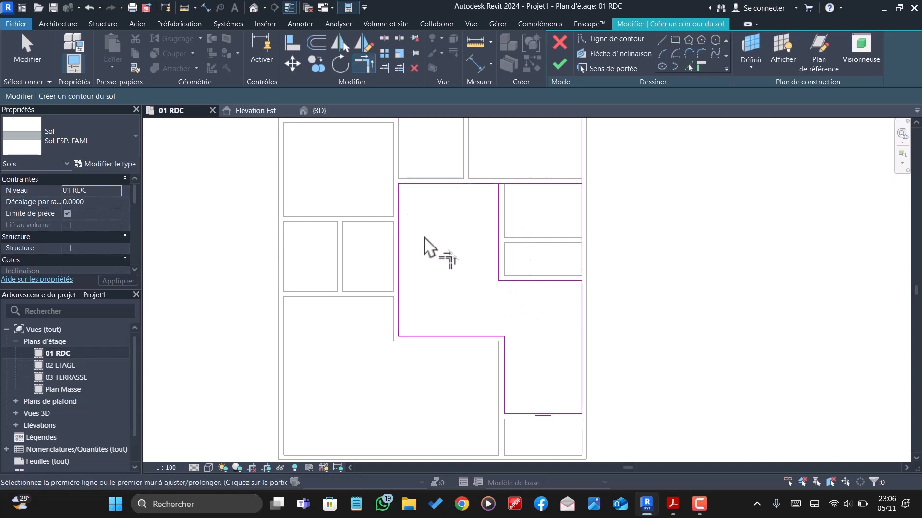
key(Escape)
- Delete the leftover boundary segments around the two small rooms and finish the floor sketch
click(583, 201)
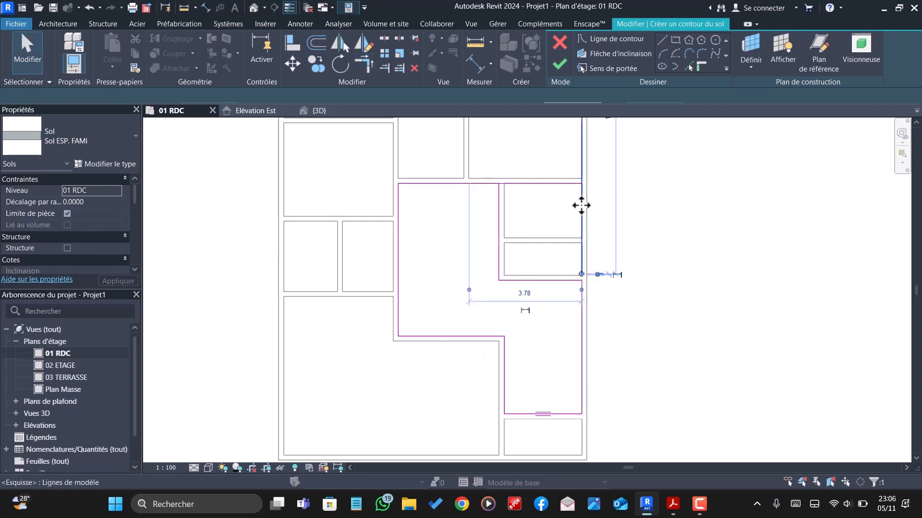
key(Delete)
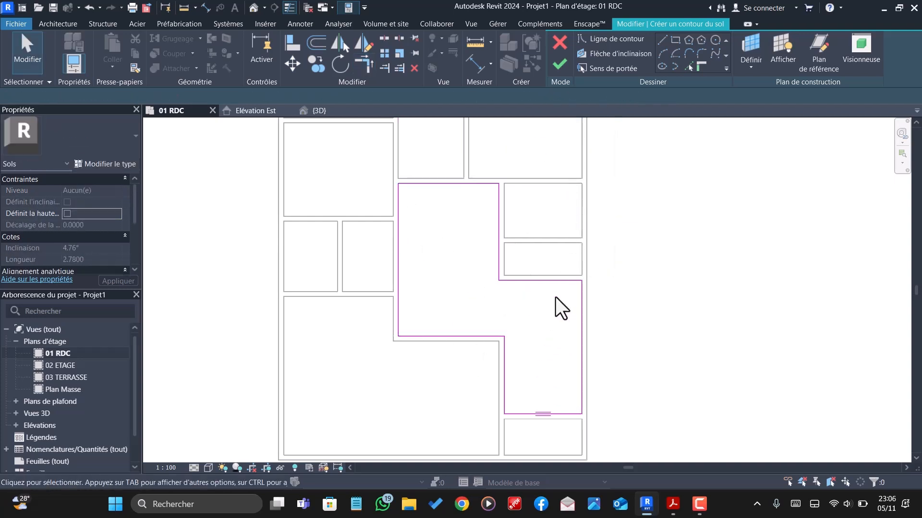
scroll(555, 298, down, 3)
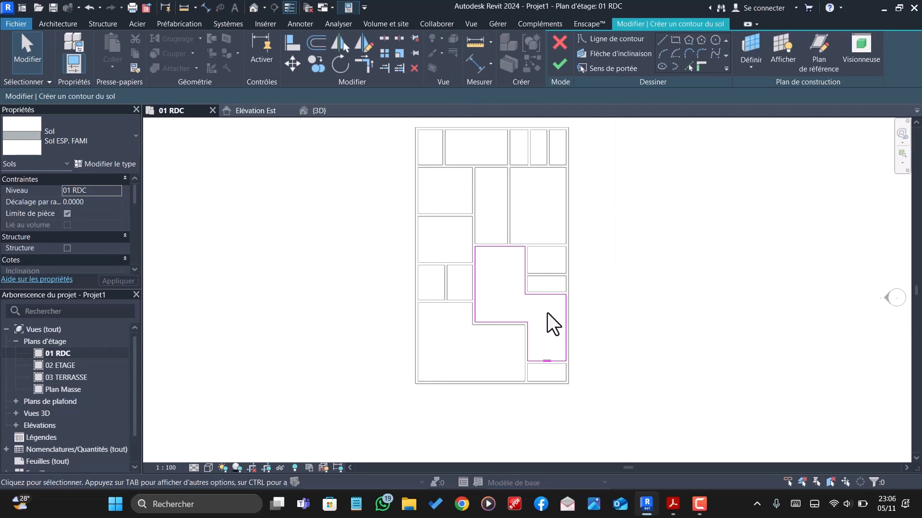
scroll(548, 319, down, 2)
click(559, 64)
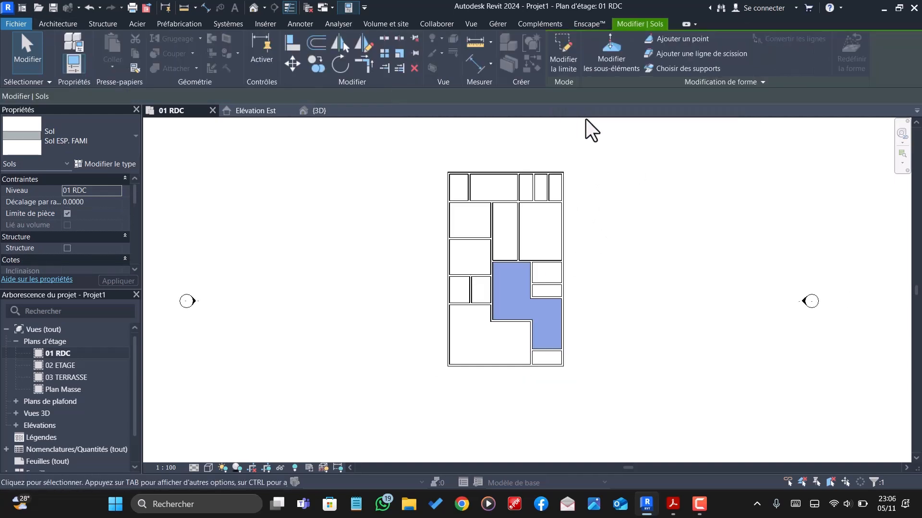
- Duplicate the selected floor's type as "Sol S.E" and apply it to that floor
click(118, 165)
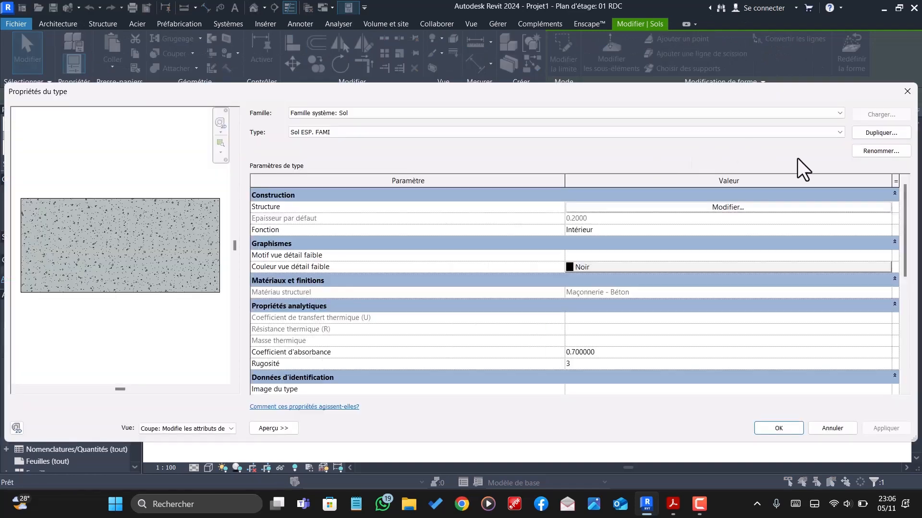
click(883, 132)
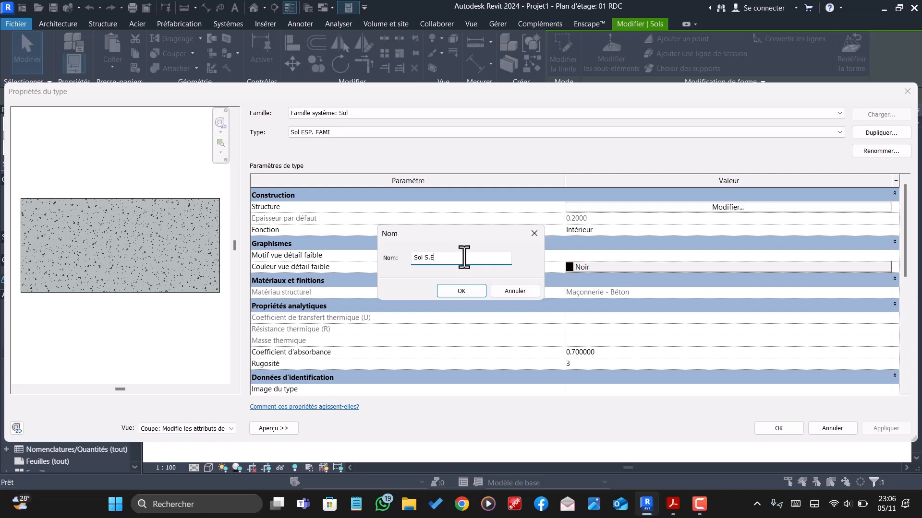
click(452, 291)
click(775, 429)
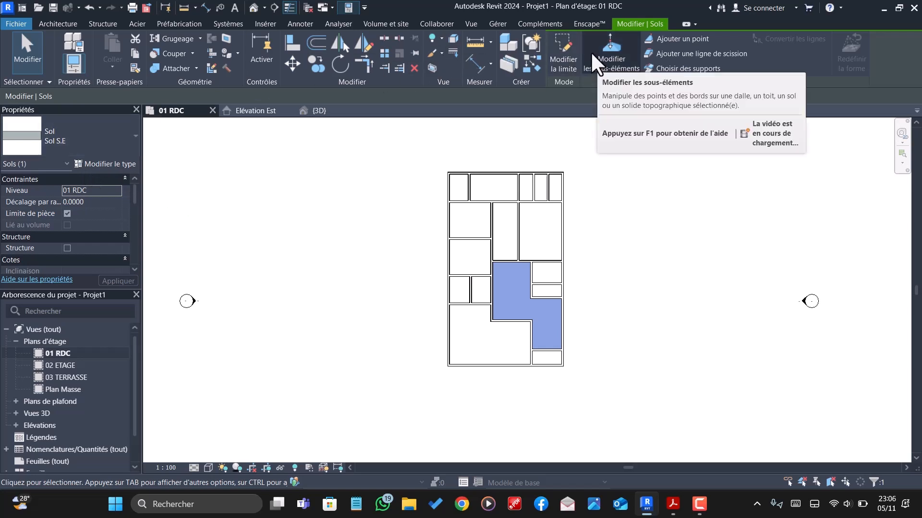
click(66, 25)
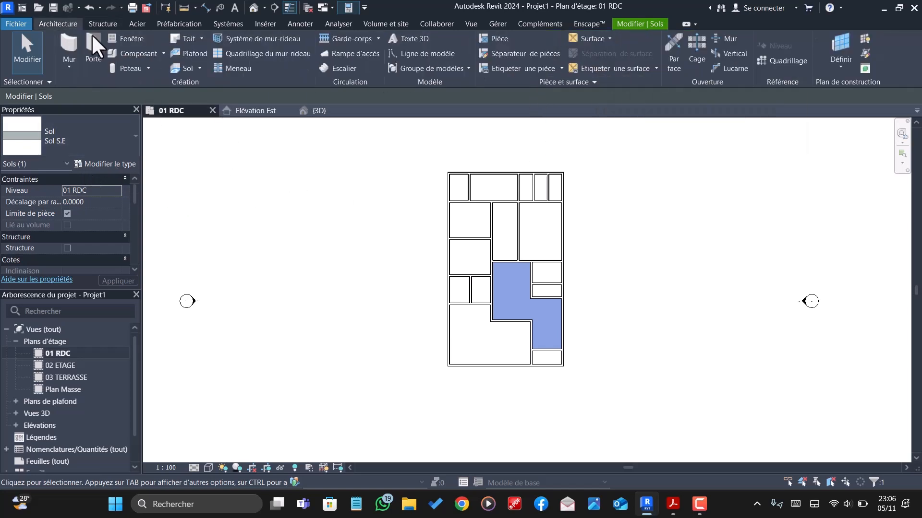
- Start a new floor and sketch a rectangular boundary about 1.66 by 2.37 m inside the plan's upper-left corner room
click(186, 68)
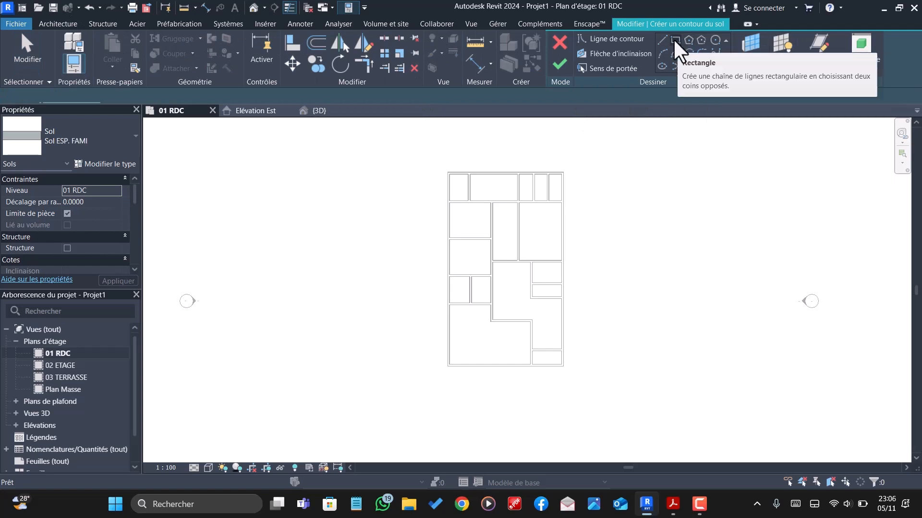
click(676, 40)
scroll(496, 194, up, 6)
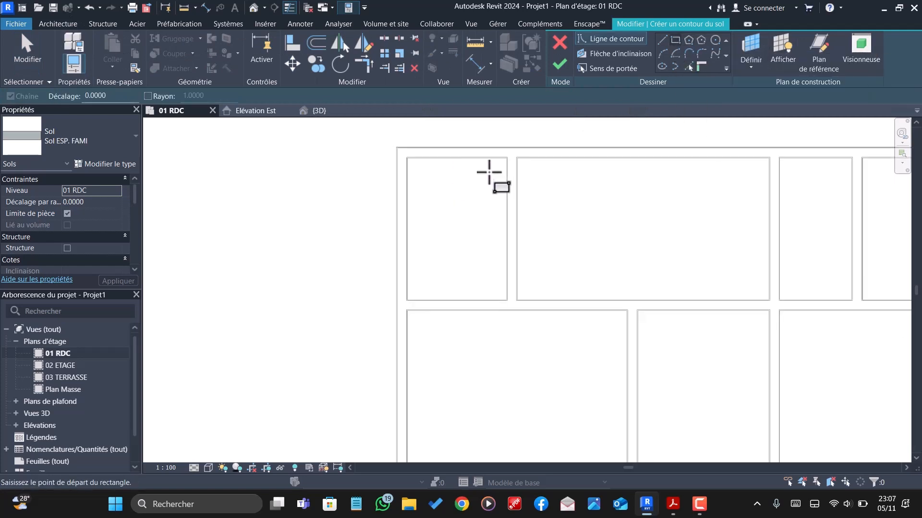
click(506, 158)
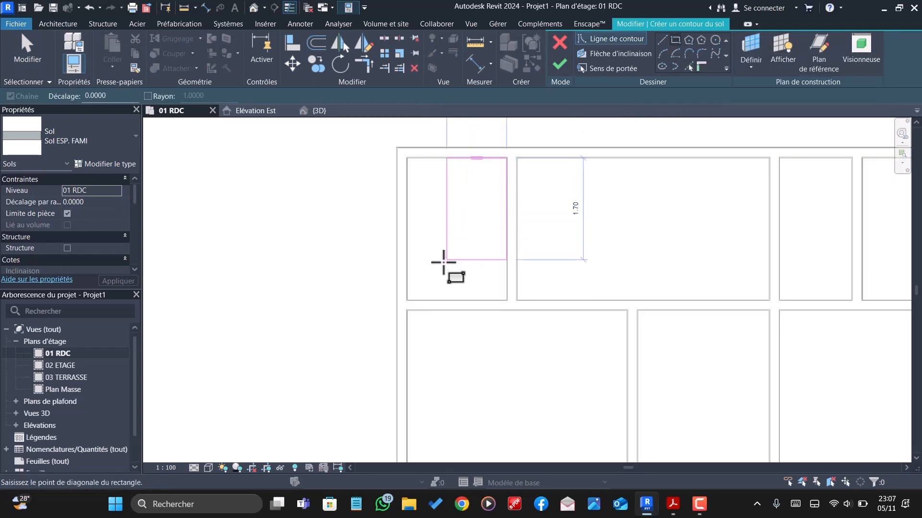
click(407, 301)
- Add a rectangular floor boundary about 1.20 m wide inside the leftmost of the three narrow rooms at the plan's upper right
scroll(427, 206, down, 5)
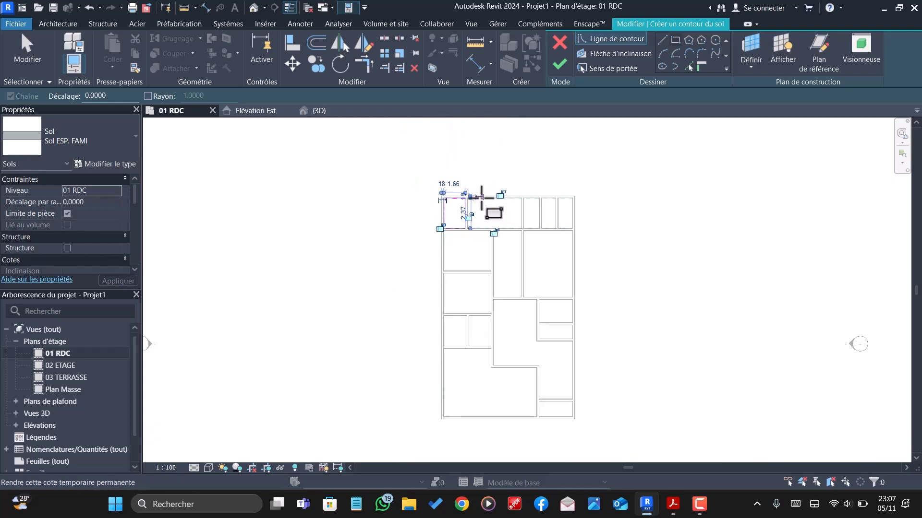
scroll(500, 285, down, 1)
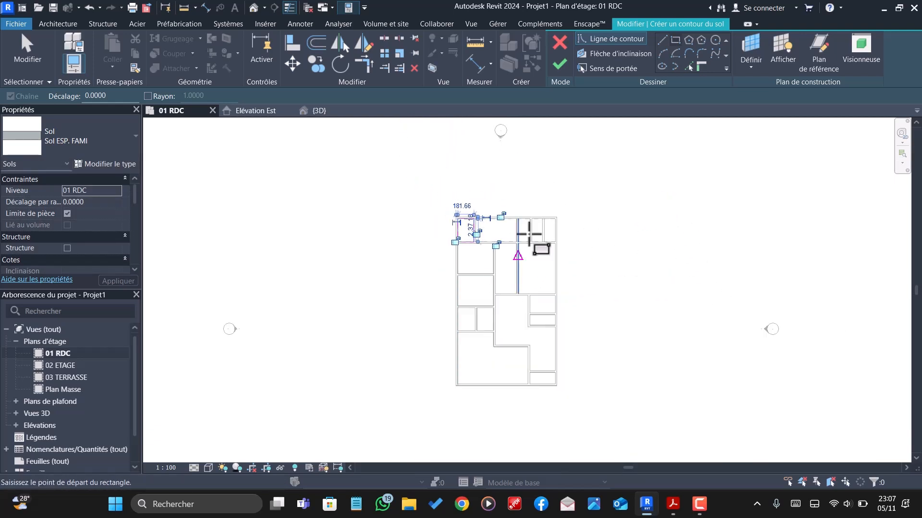
scroll(529, 233, up, 6)
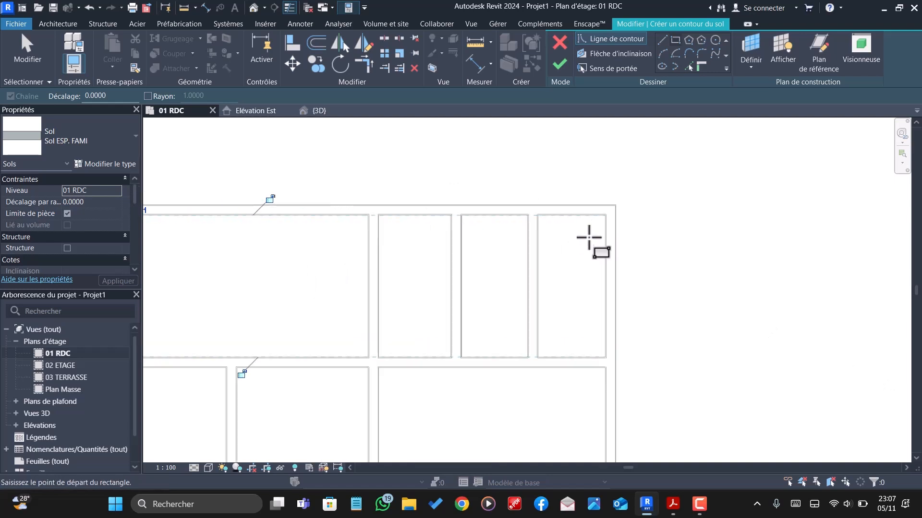
scroll(461, 232, up, 1)
click(451, 215)
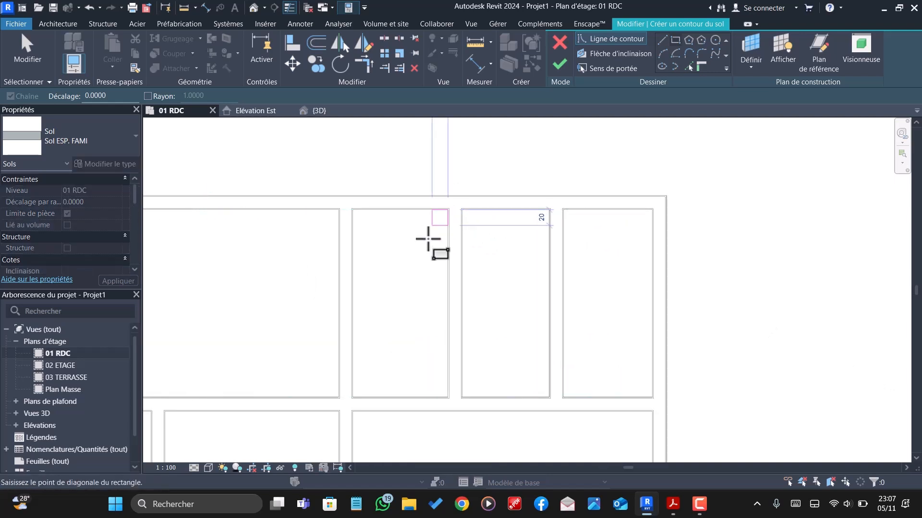
click(353, 397)
- Sketch rectangular floor boundaries about 2.37 m long inside the middle and rightmost narrow rooms at the plan's upper right
scroll(557, 221, up, 3)
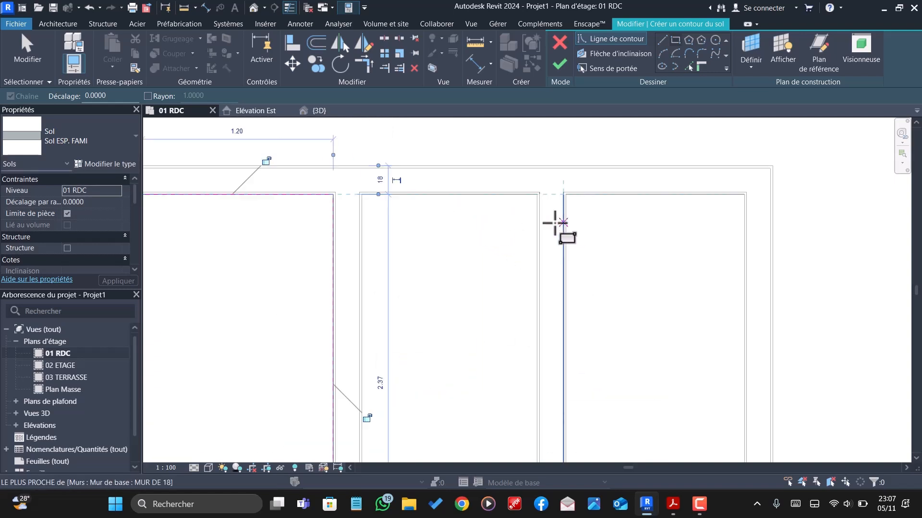
scroll(459, 334, down, 5)
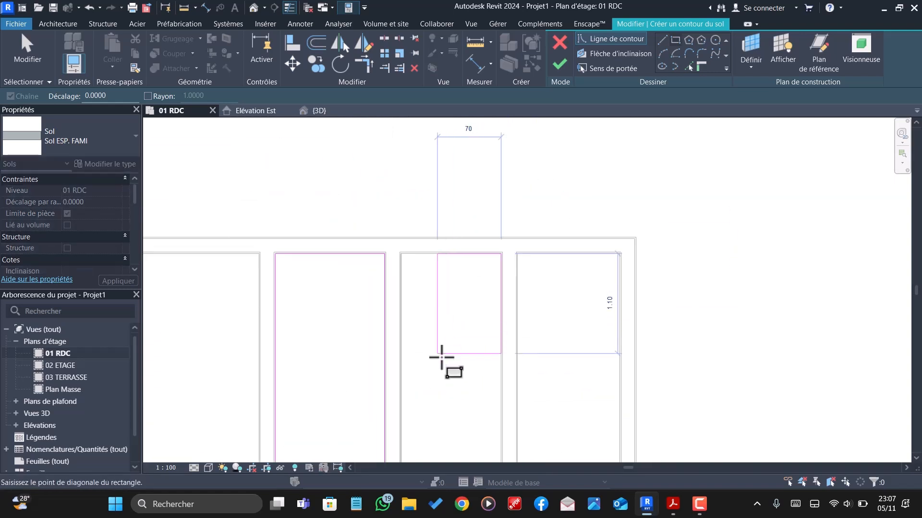
scroll(442, 366, up, 4)
click(444, 344)
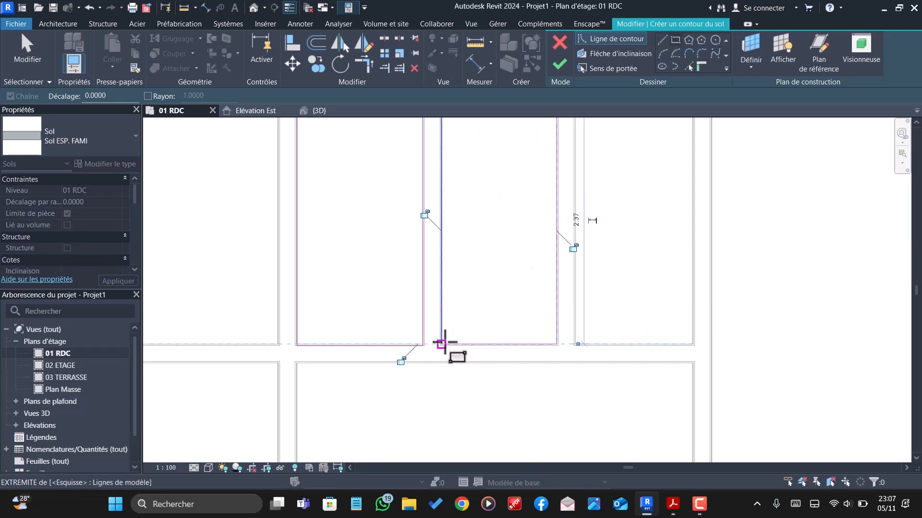
scroll(445, 345, down, 1)
scroll(635, 192, up, 2)
click(632, 139)
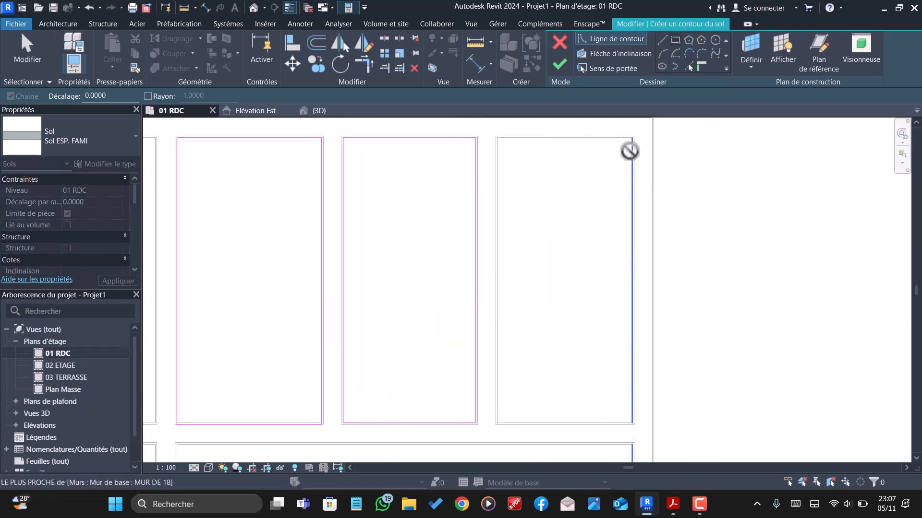
click(497, 423)
- Sketch a rectangular floor boundary about 1.70 m wide inside the right one of the two small adjoining rooms on the plan's left side
scroll(502, 325, down, 3)
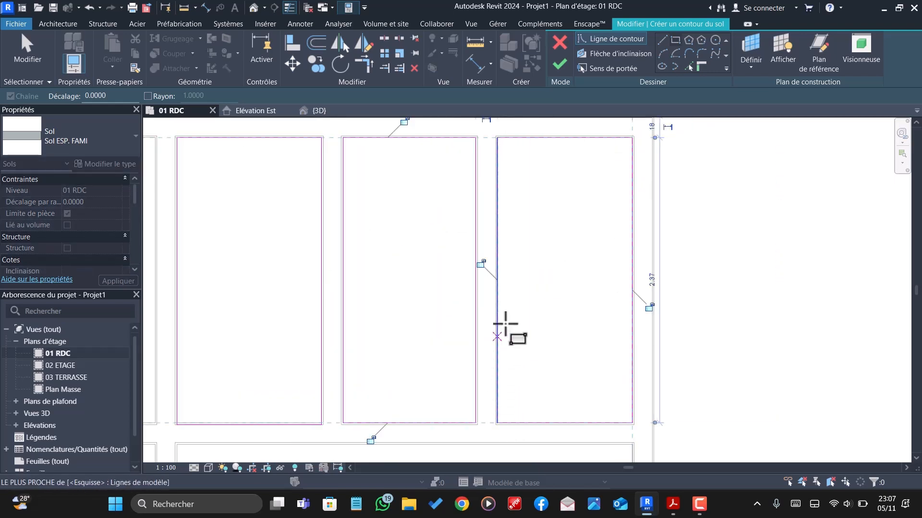
scroll(483, 230, down, 5)
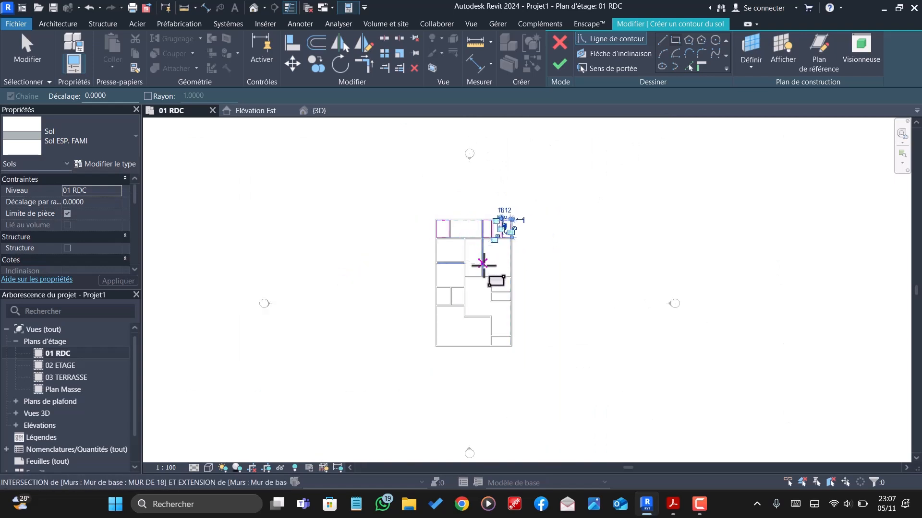
scroll(461, 293, up, 5)
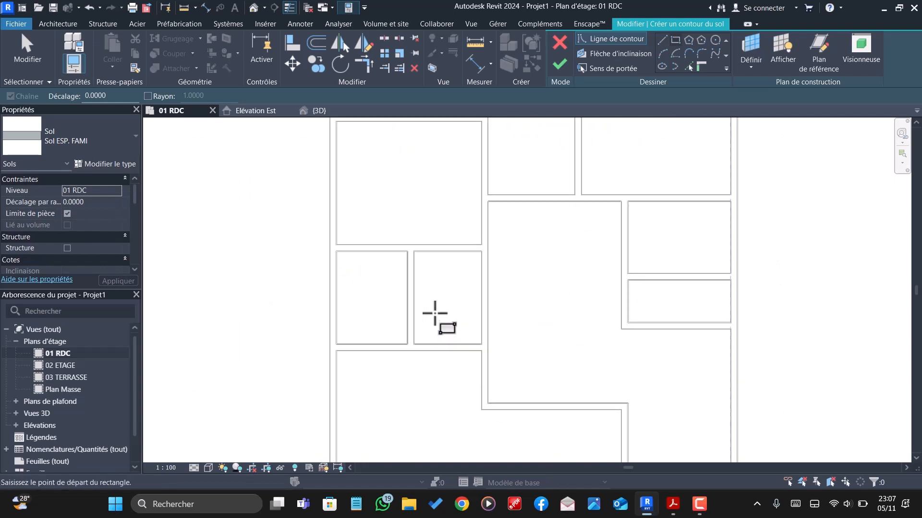
scroll(493, 233, up, 2)
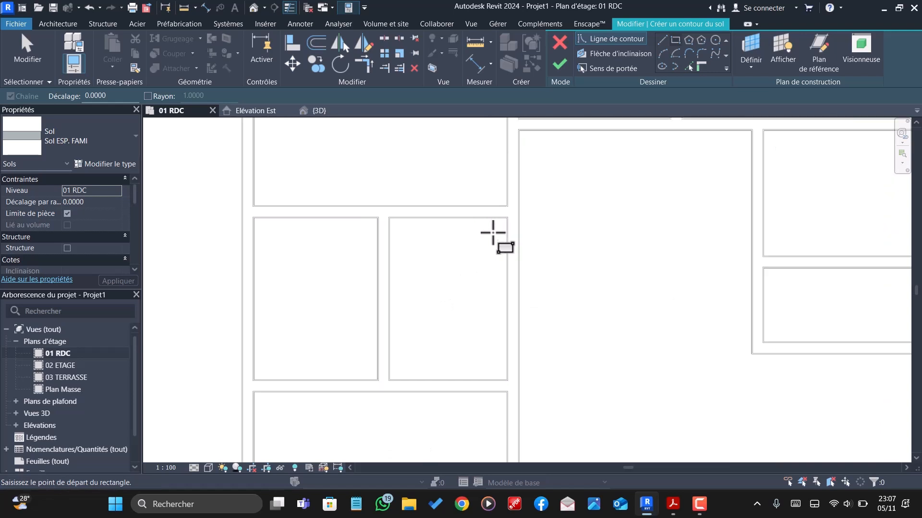
click(510, 212)
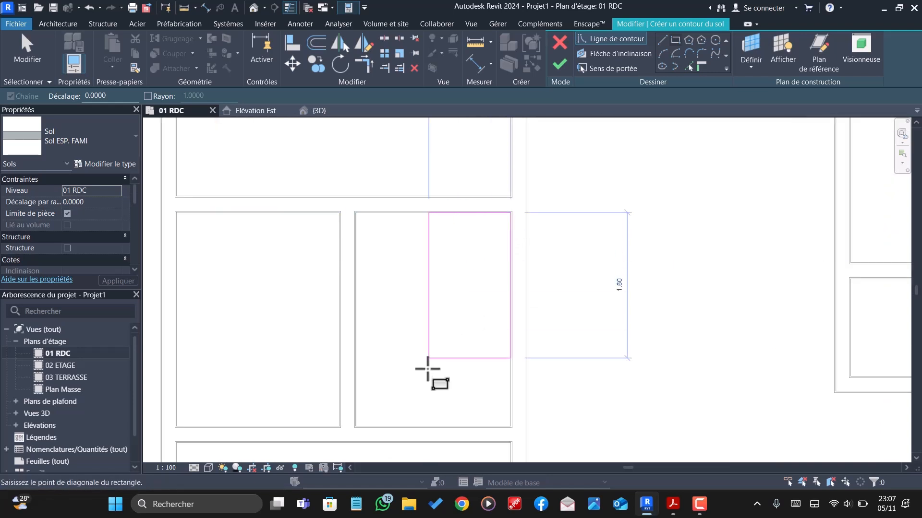
click(355, 425)
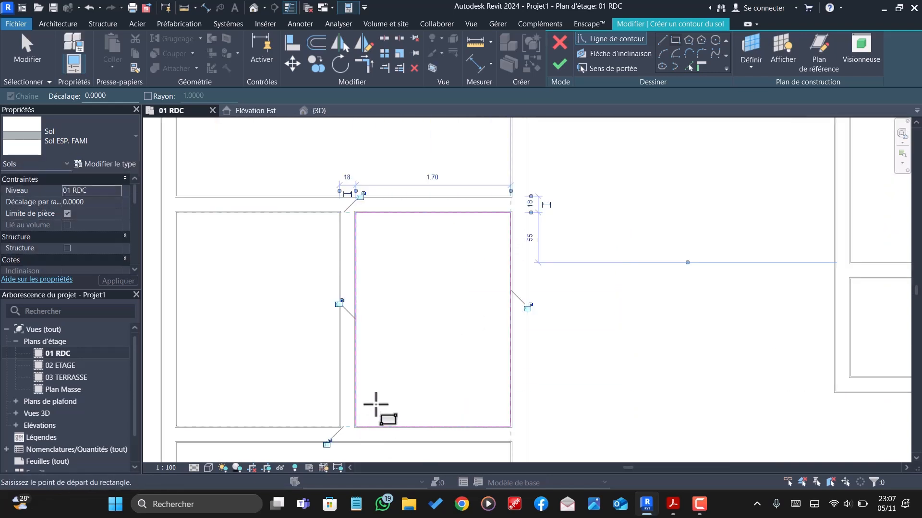
- Sketch a rectangular floor boundary about 2.60 by 1.07 m inside the lower of the two stacked rooms on the plan's right side
scroll(394, 376, down, 2)
scroll(393, 376, down, 4)
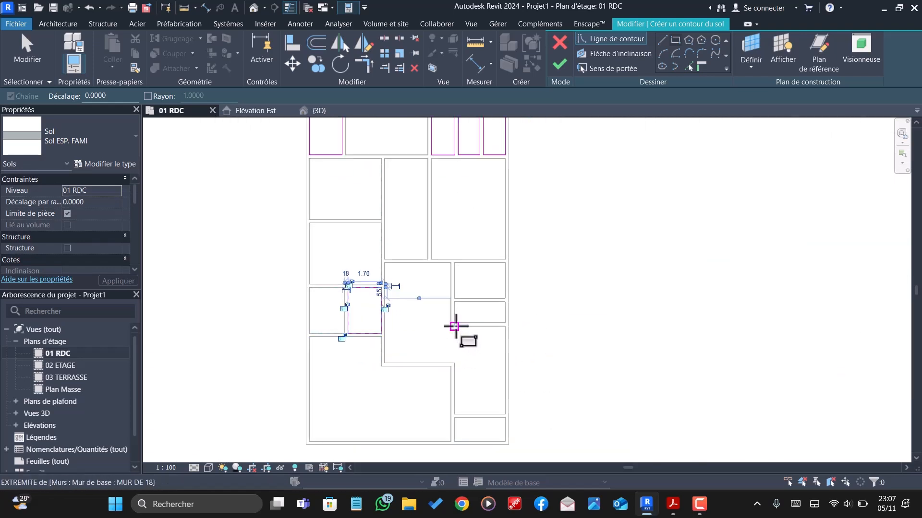
scroll(457, 323, up, 5)
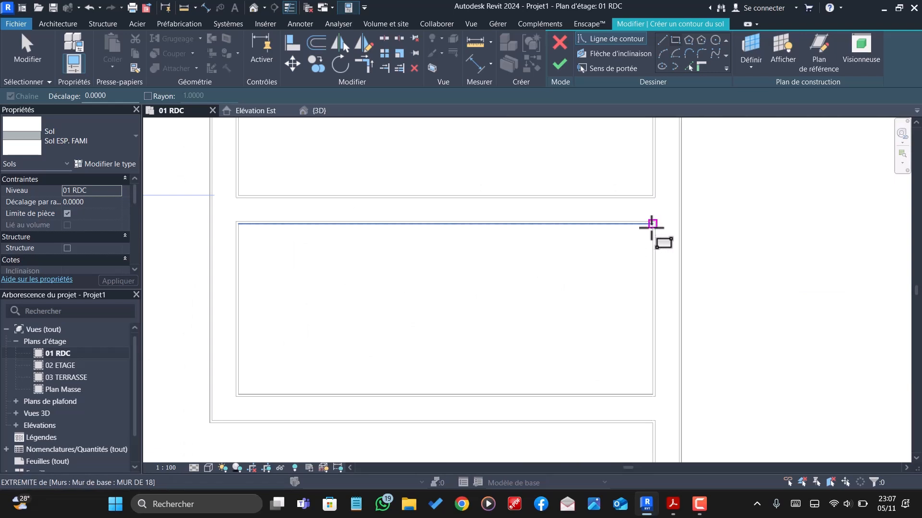
click(651, 224)
scroll(646, 248, down, 3)
click(417, 332)
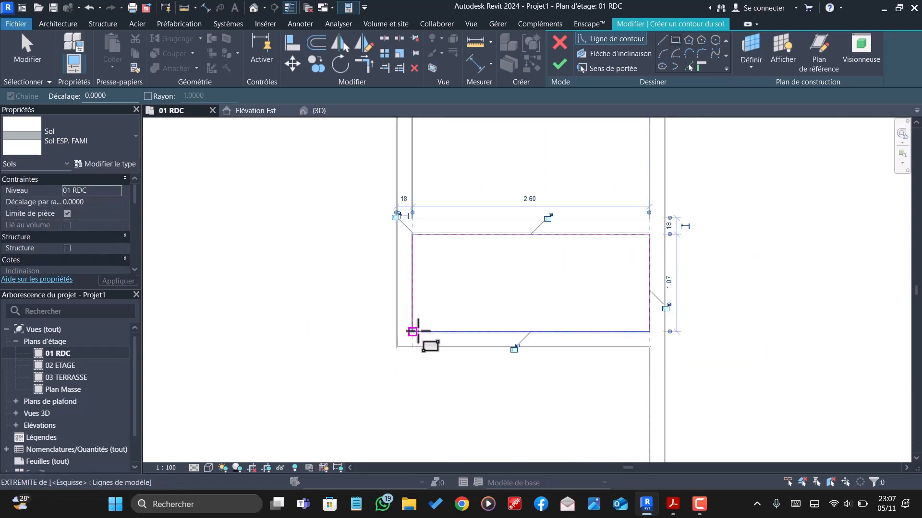
- Finish the floor sketch with its six room rectangles and deselect the new floor
scroll(552, 350, down, 3)
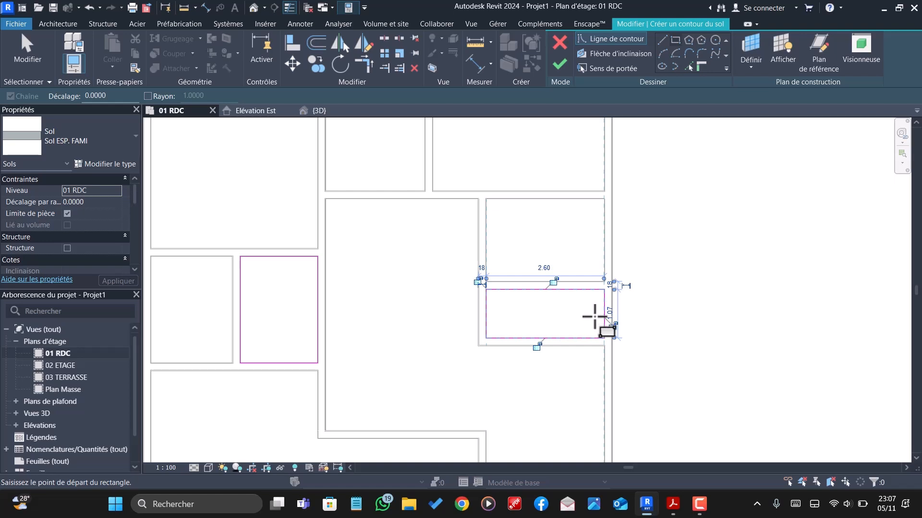
scroll(594, 316, down, 4)
click(559, 64)
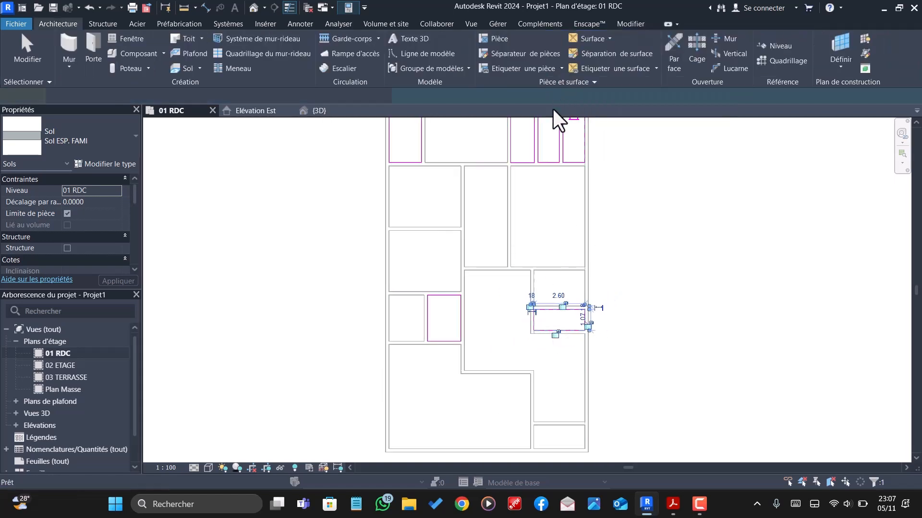
scroll(500, 293, down, 1)
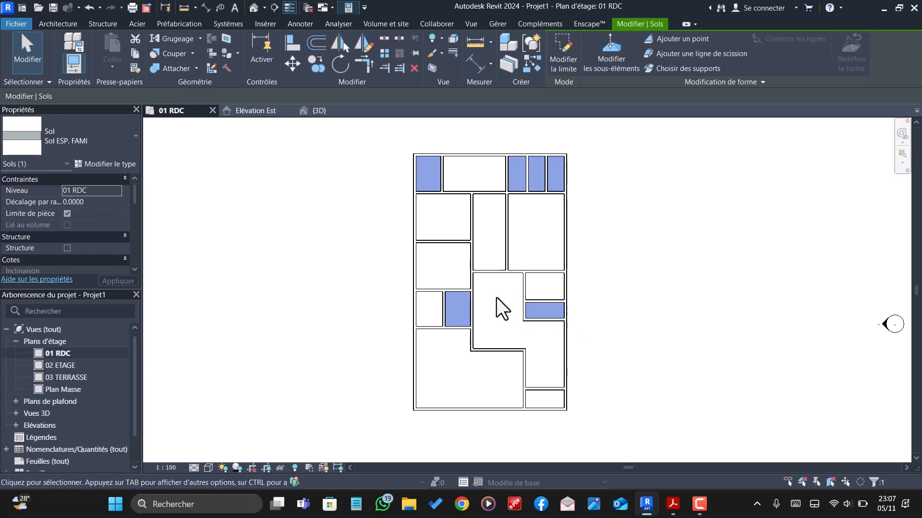
key(Escape)
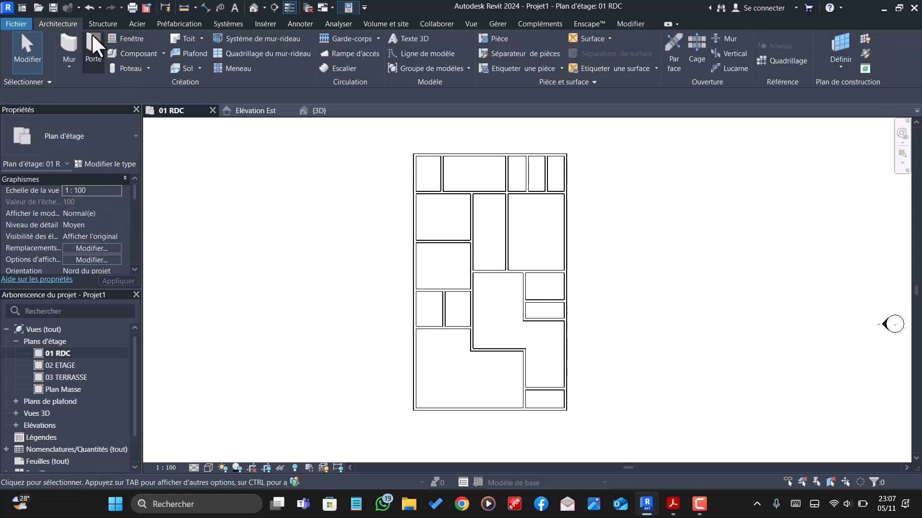
- Start another floor and begin duplicating the "Sol ESP. FAMI" floor type
click(185, 66)
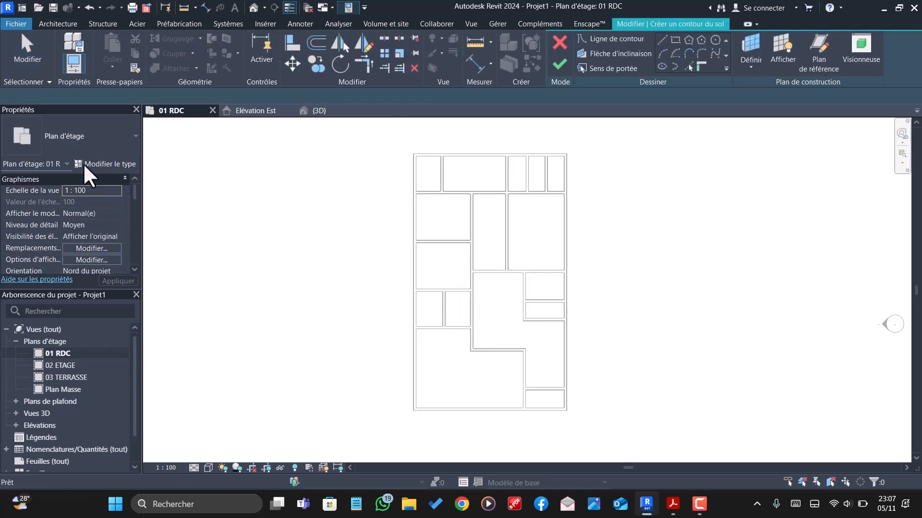
click(107, 164)
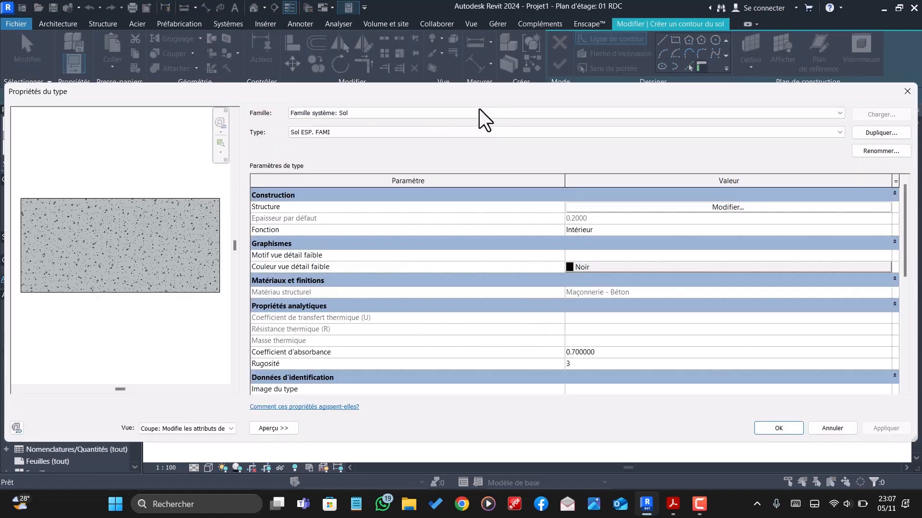
click(878, 132)
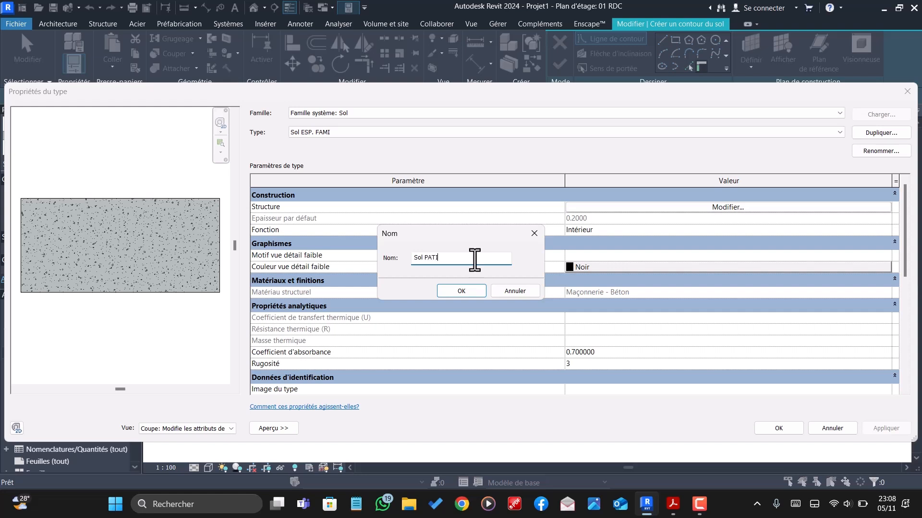
- Name the duplicated floor type Sol PATIO and set the material of its Porteur/Ossature layer to Herbe
click(448, 291)
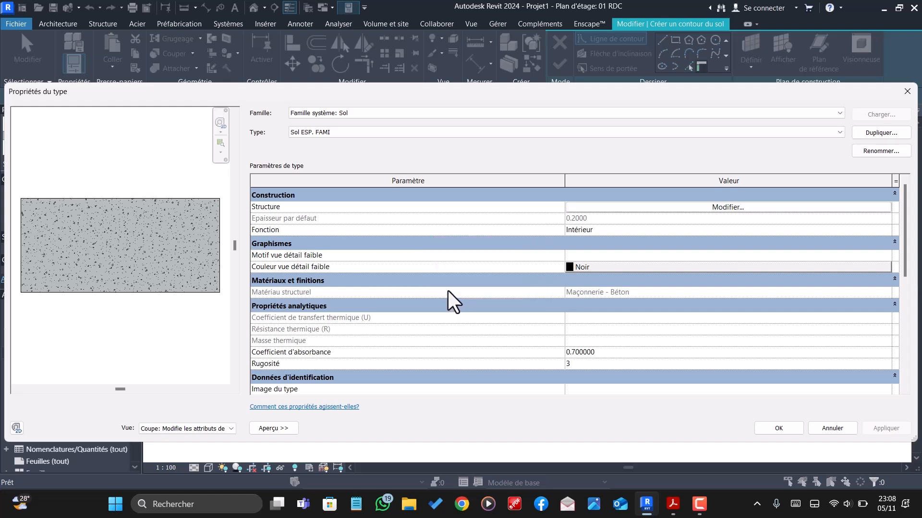
click(719, 209)
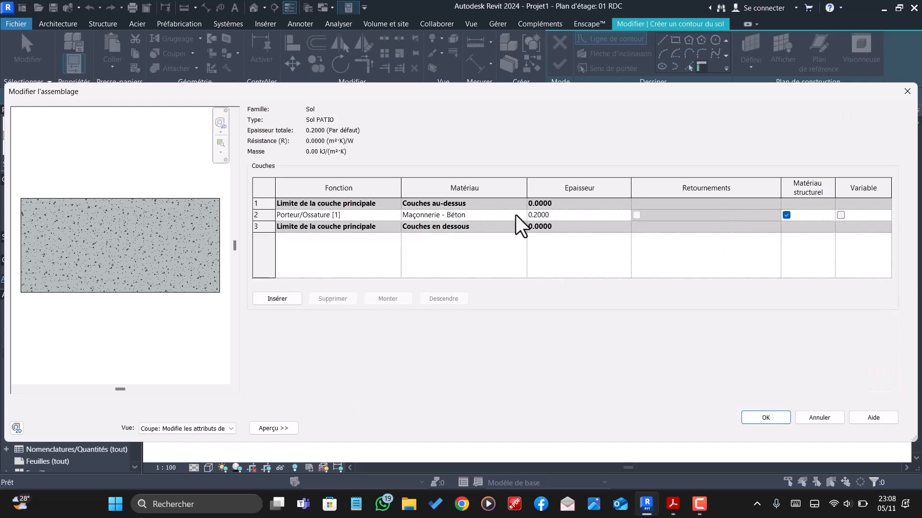
click(522, 215)
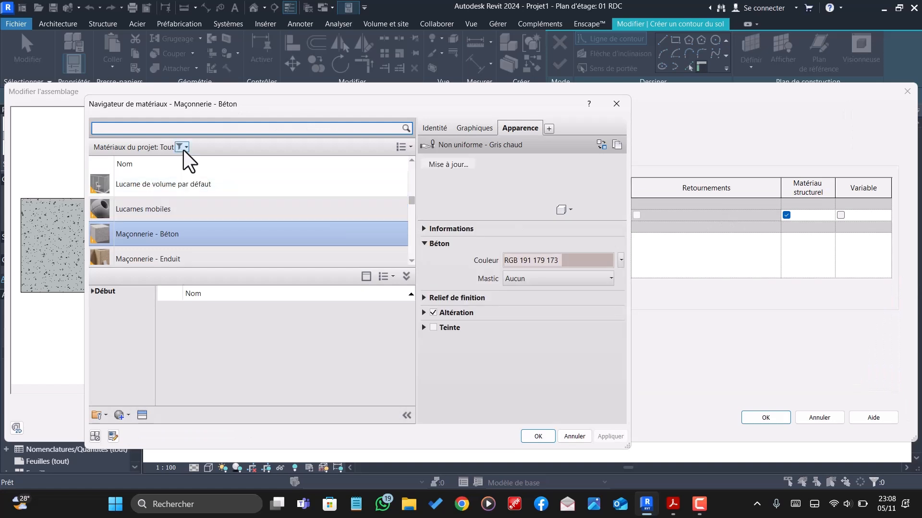
click(200, 132)
text(HER)
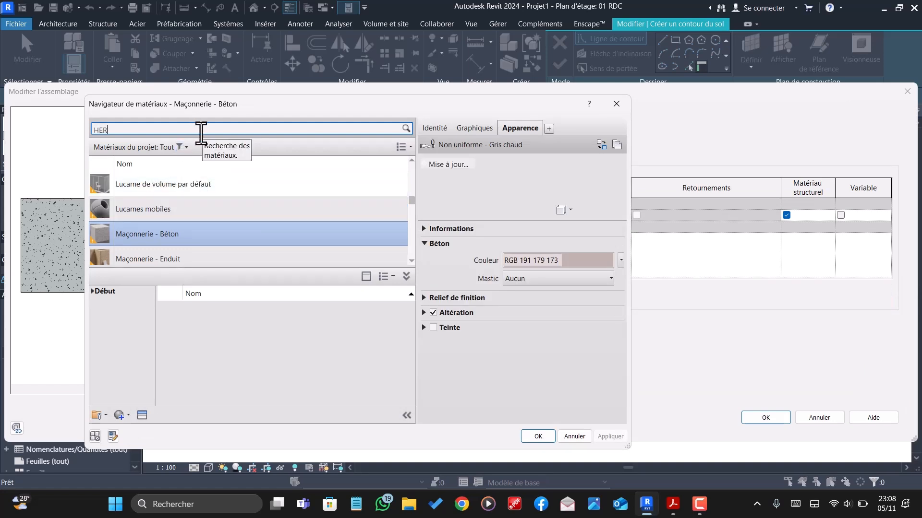
text(BE)
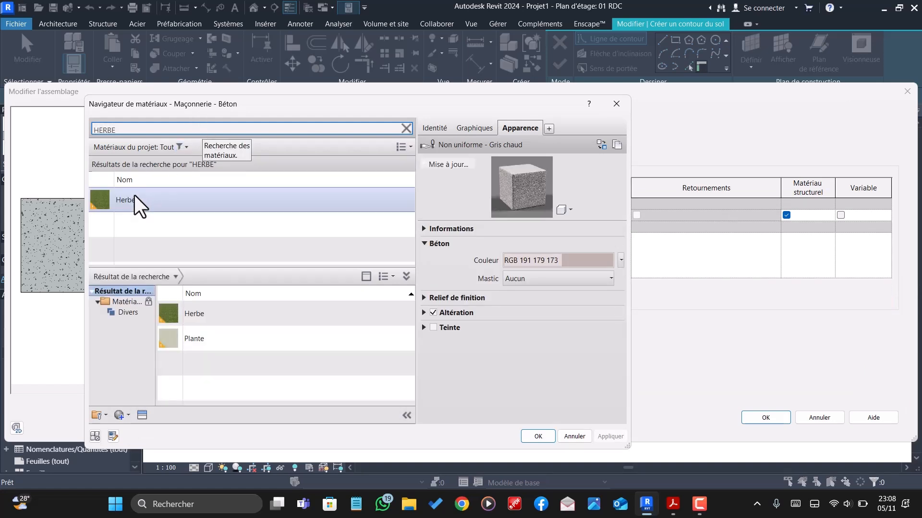
click(131, 198)
click(537, 434)
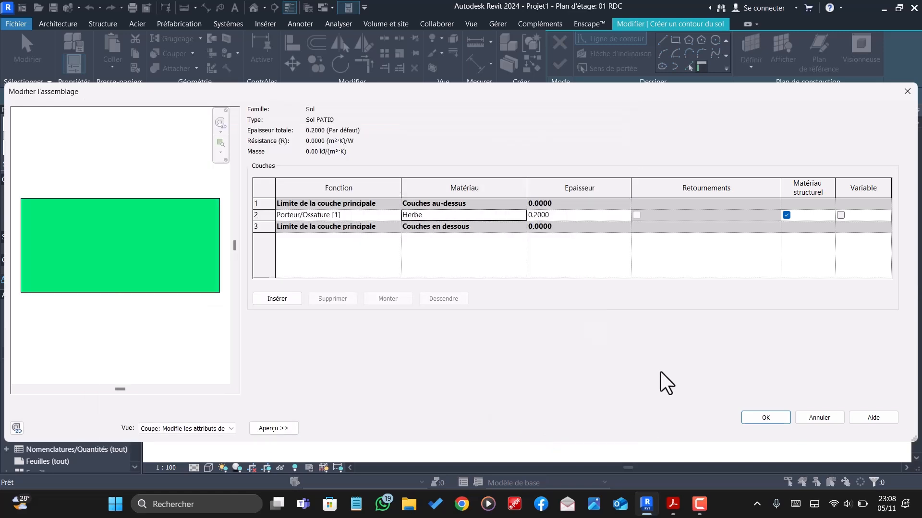
click(766, 418)
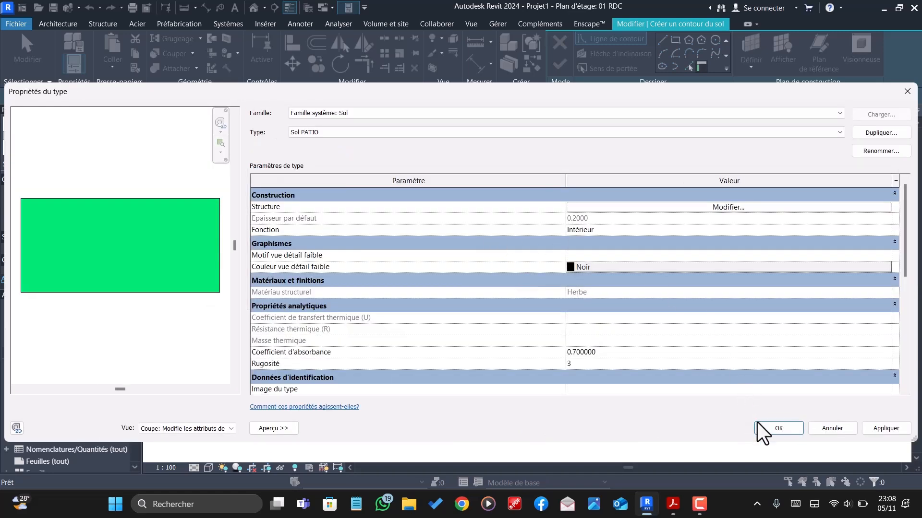
click(763, 429)
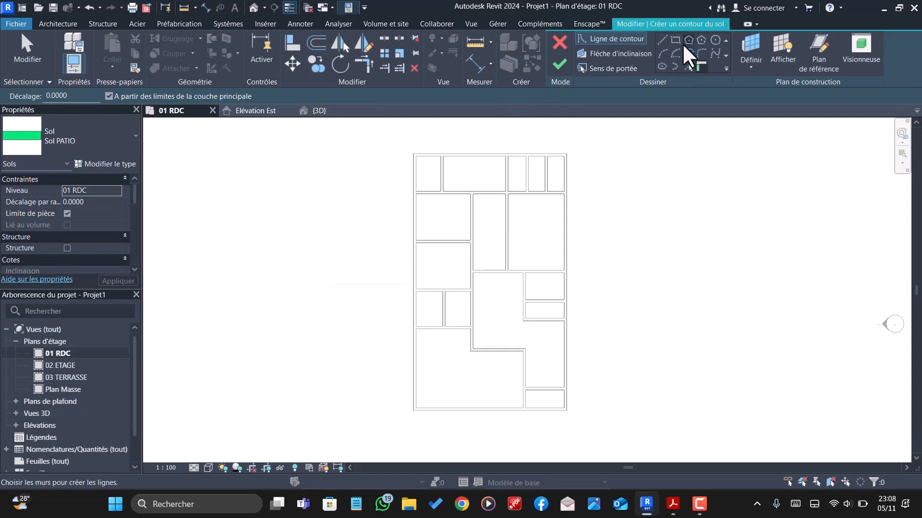
- Sketch a rectangular floor boundary about 2.37 m deep inside the widest room of the plan's top row
click(676, 40)
scroll(501, 155, up, 3)
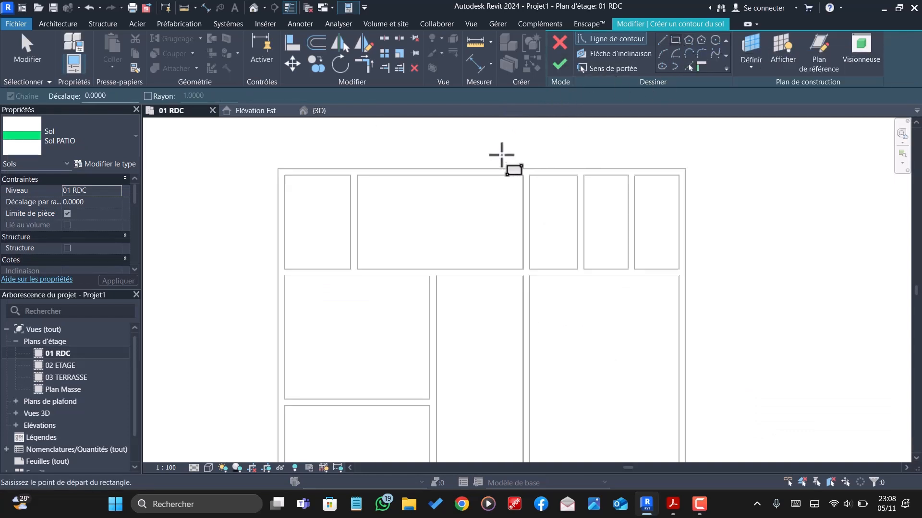
scroll(502, 155, up, 2)
click(539, 176)
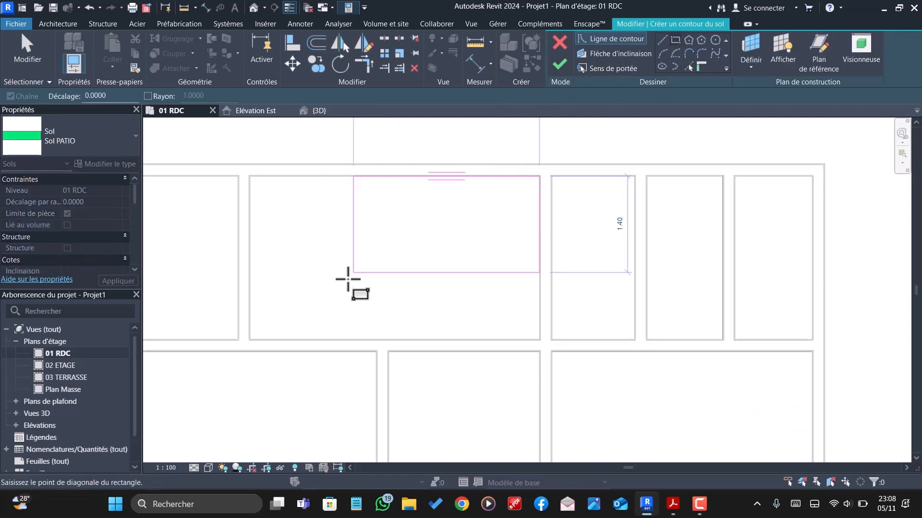
scroll(348, 280, up, 3)
click(243, 363)
- Sketch a rectangular floor boundary about 2.60 by 1.82 m inside the upper of the two stacked rooms on the plan's right side
scroll(253, 272, down, 1)
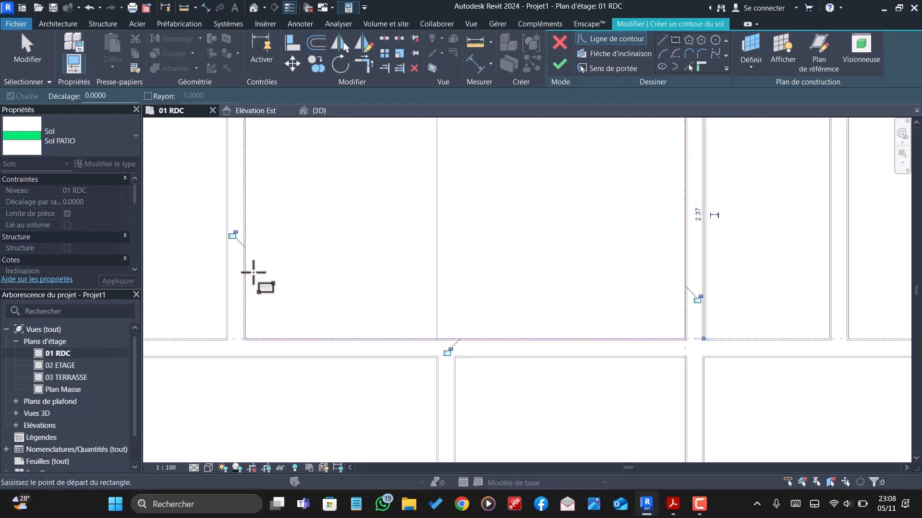
scroll(253, 273, down, 5)
scroll(407, 294, up, 6)
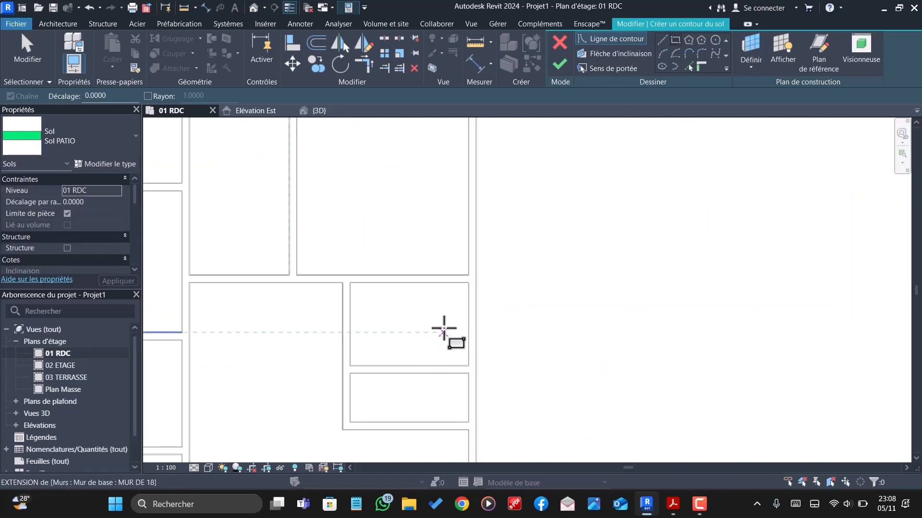
scroll(444, 330, up, 2)
click(486, 251)
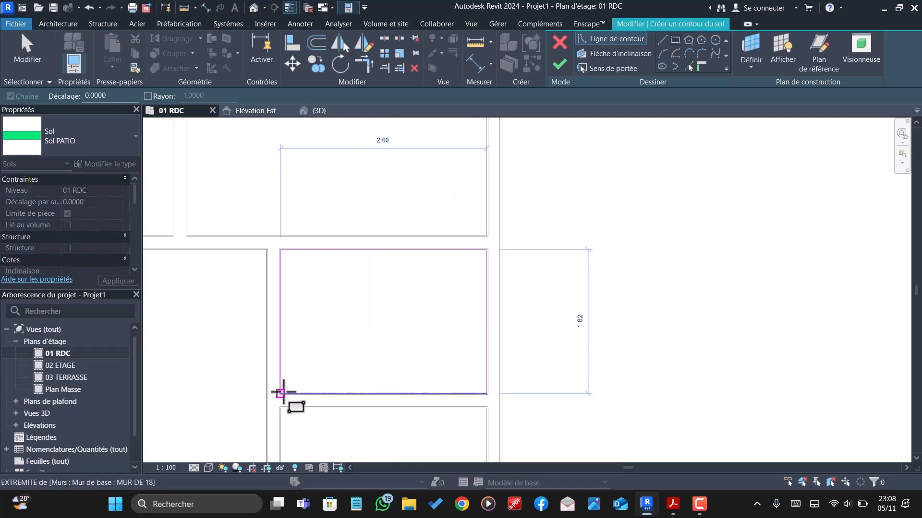
click(280, 393)
- Sketch a rectangular floor boundary about 1.79 m wide inside the left one of the two small adjoining rooms on the plan's left side
scroll(281, 393, down, 5)
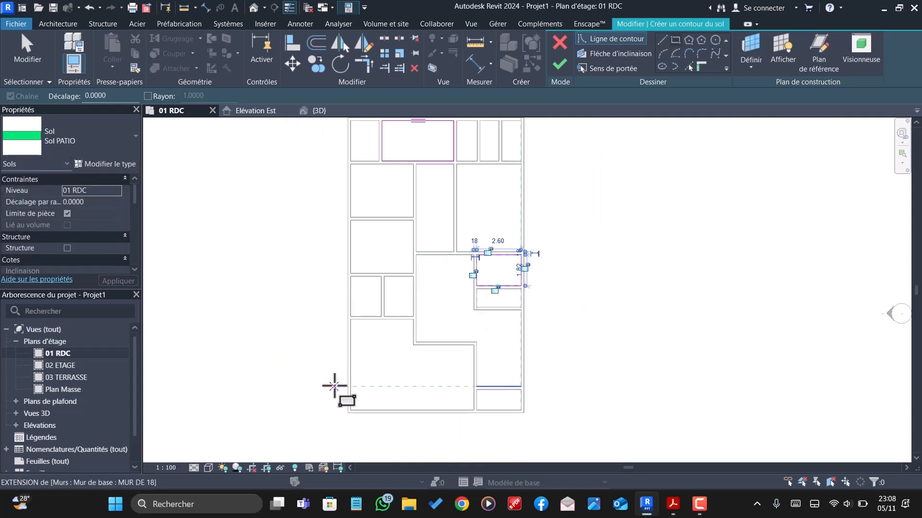
scroll(342, 354, up, 5)
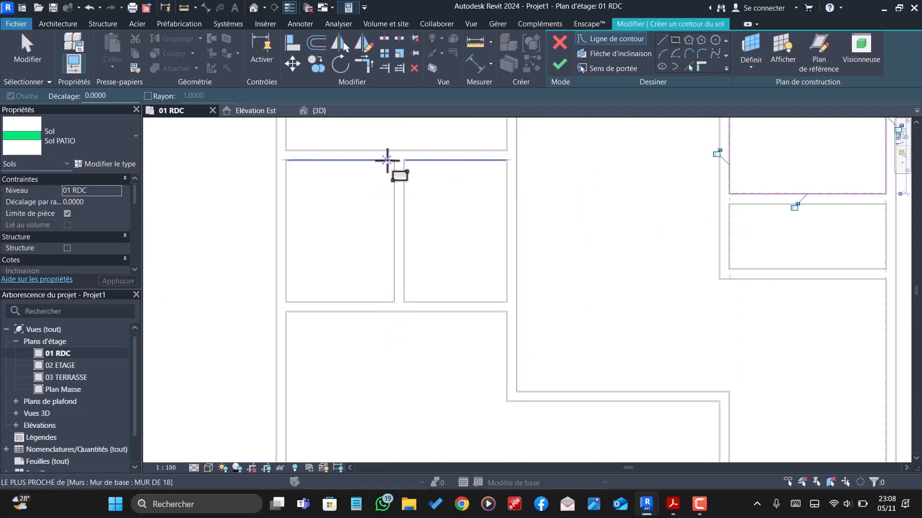
click(394, 160)
click(286, 302)
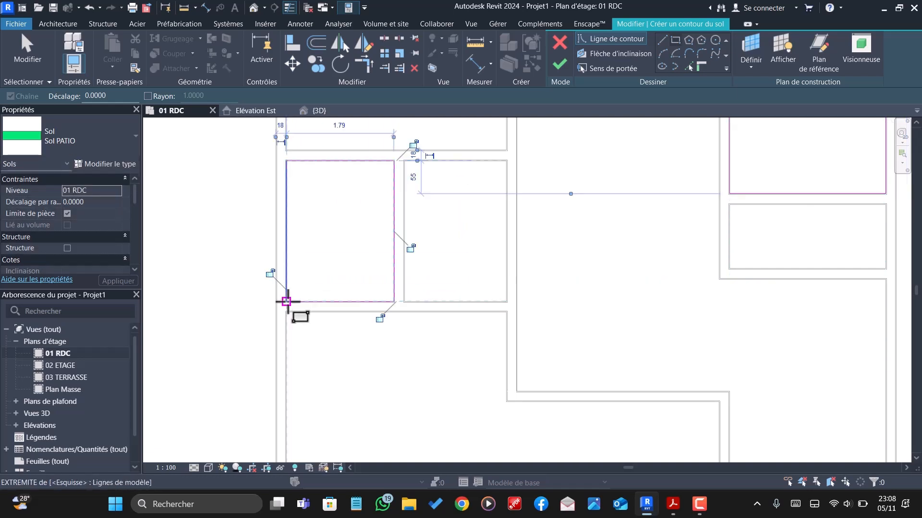
- Finish the Sol PATIO floor sketch with its three room rectangles and deselect the new floor
click(557, 63)
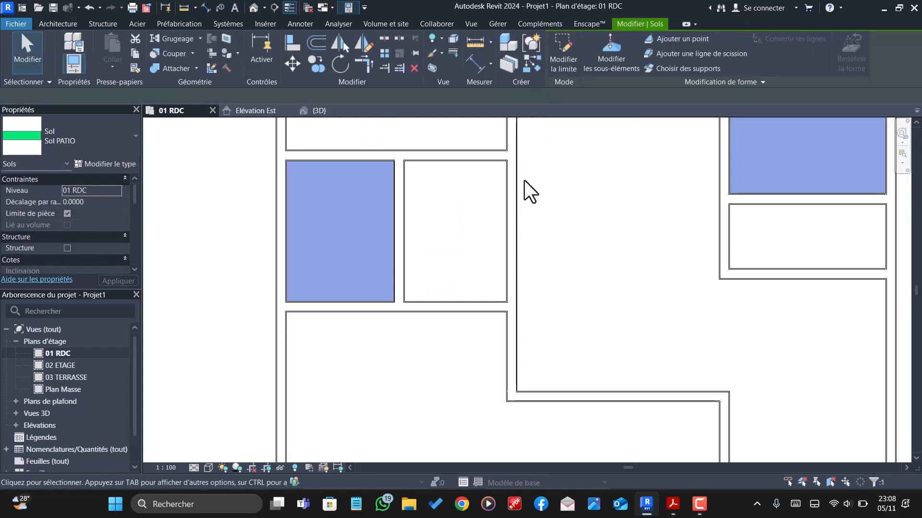
scroll(525, 180, down, 8)
key(Escape)
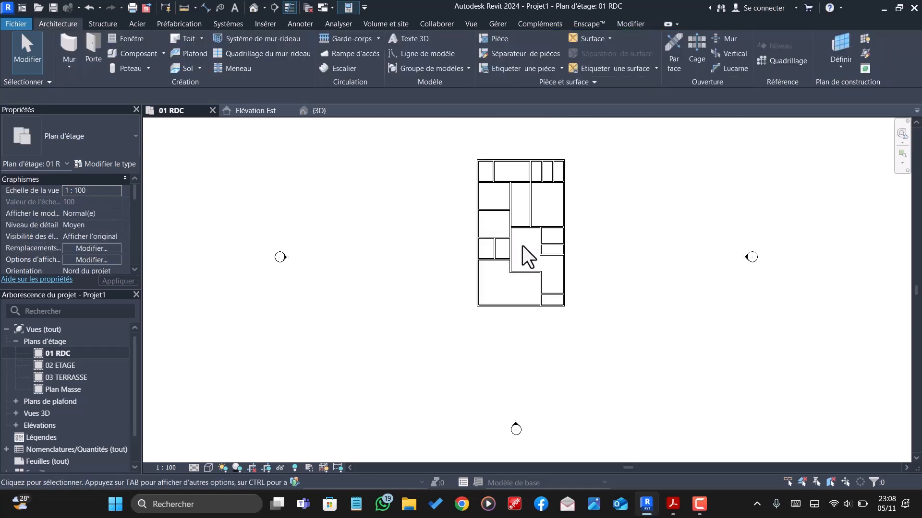
scroll(475, 269, down, 2)
scroll(461, 257, up, 2)
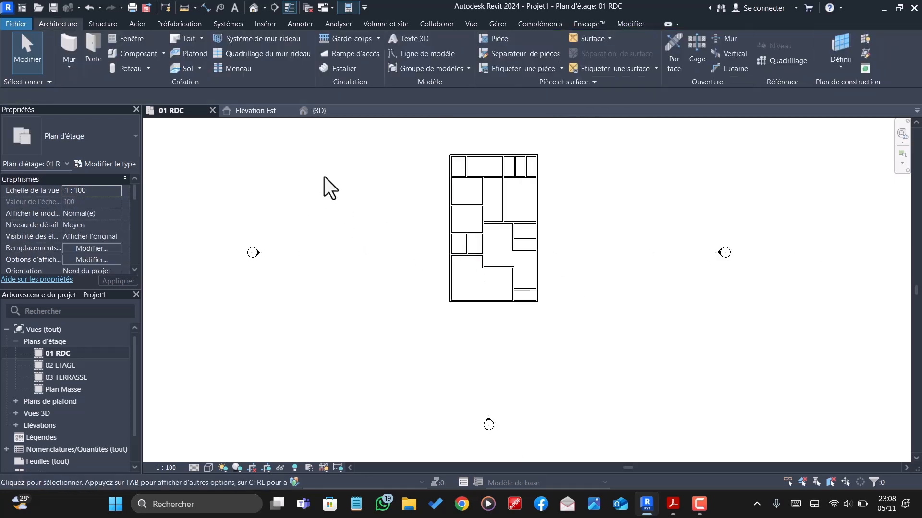
- Show the 3D view in the Realistic visual style and look over the new grass floors
click(317, 111)
scroll(536, 295, up, 5)
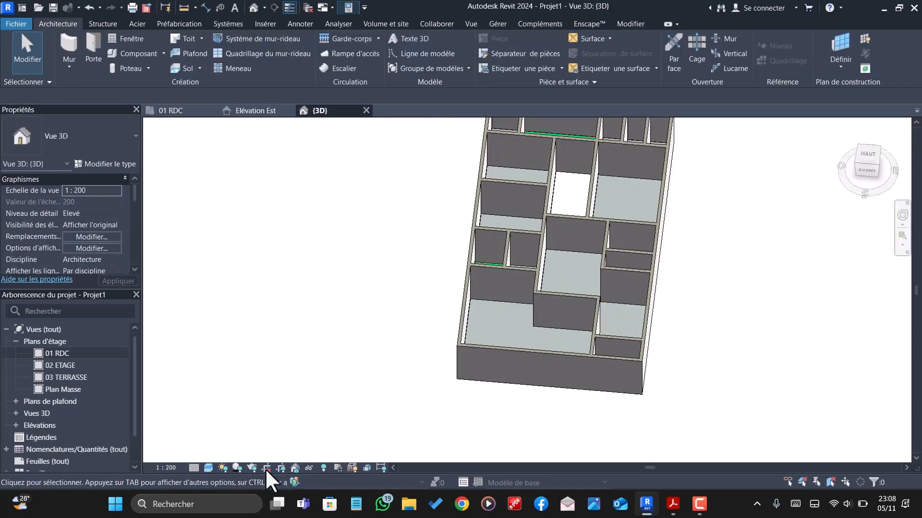
click(208, 466)
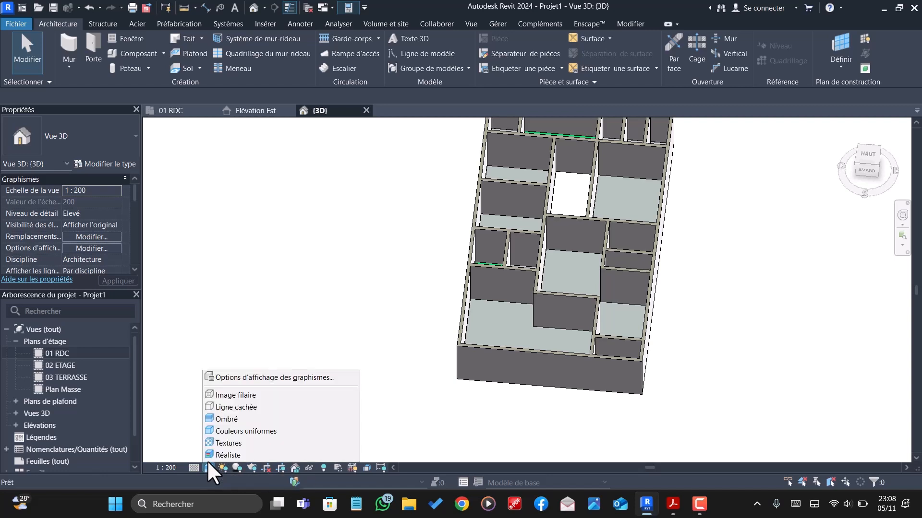
click(221, 455)
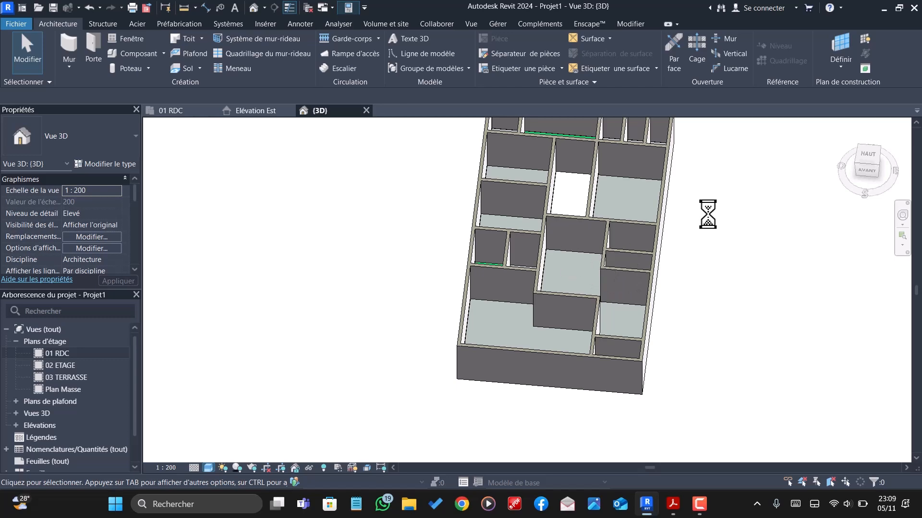
shift+middle_drag(671, 243, 674, 425)
scroll(656, 254, down, 3)
- Start a rectangular floor sketch on the 01 RDC plan, using a duplicate of the Sol PATIO type named Sol PORCHE
click(186, 111)
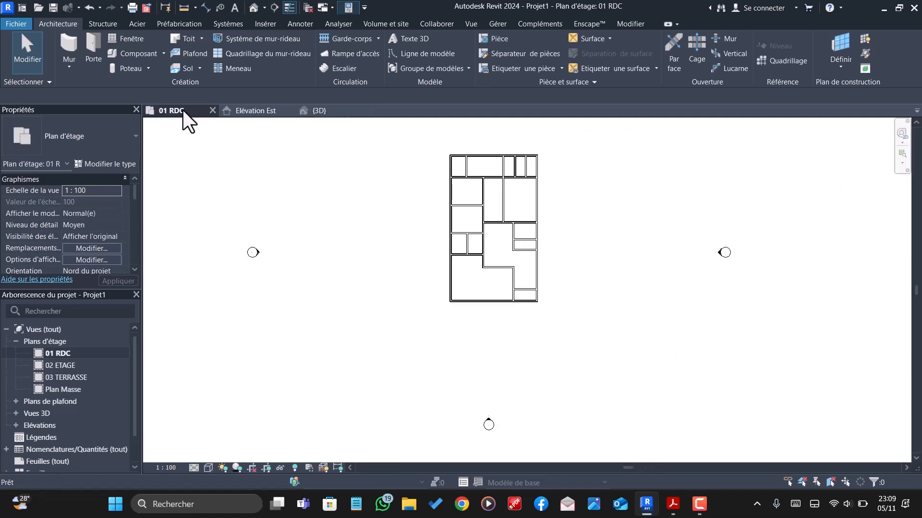
click(186, 69)
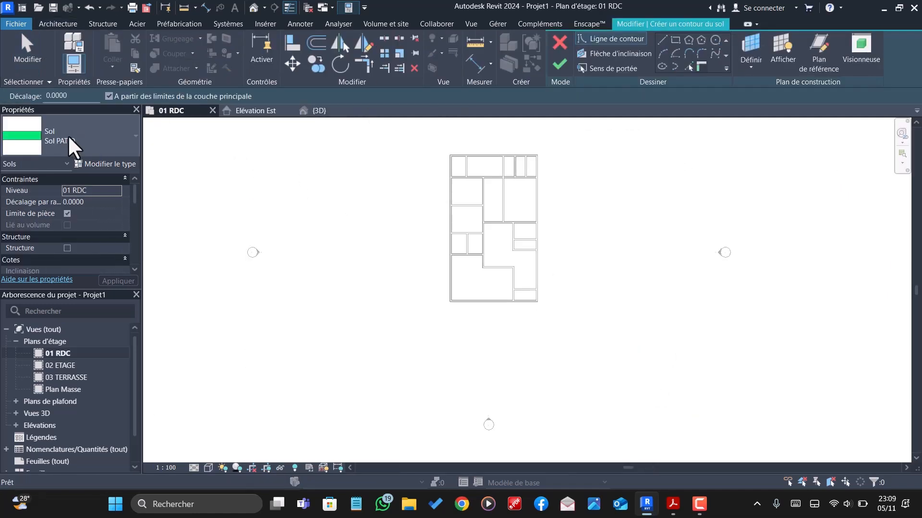
click(106, 164)
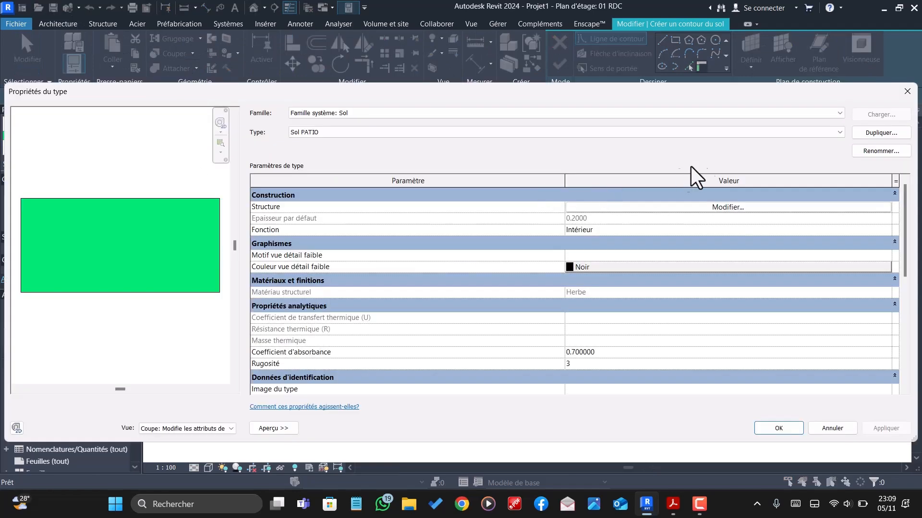
click(880, 132)
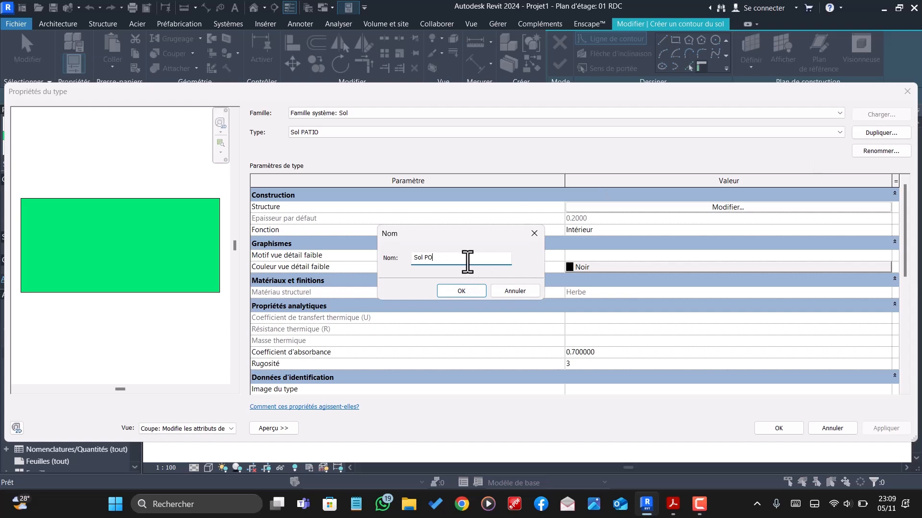
click(463, 291)
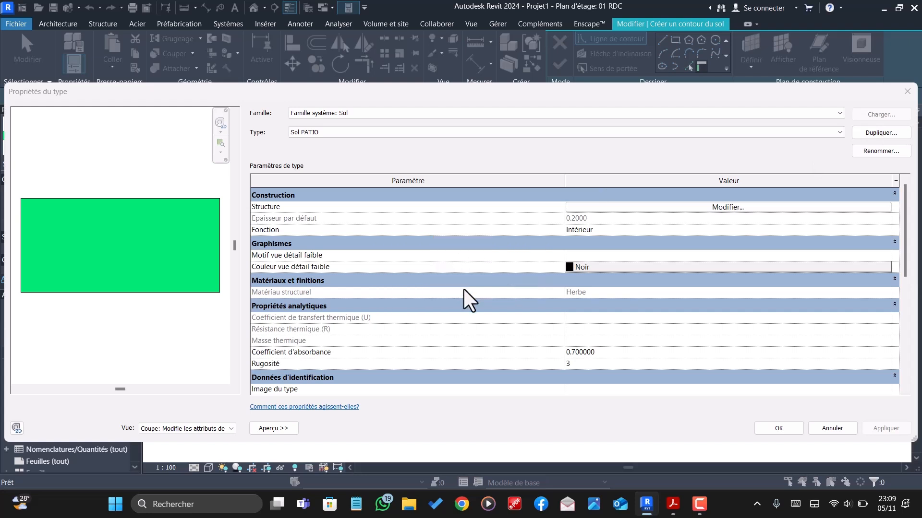
click(772, 428)
scroll(525, 312, up, 5)
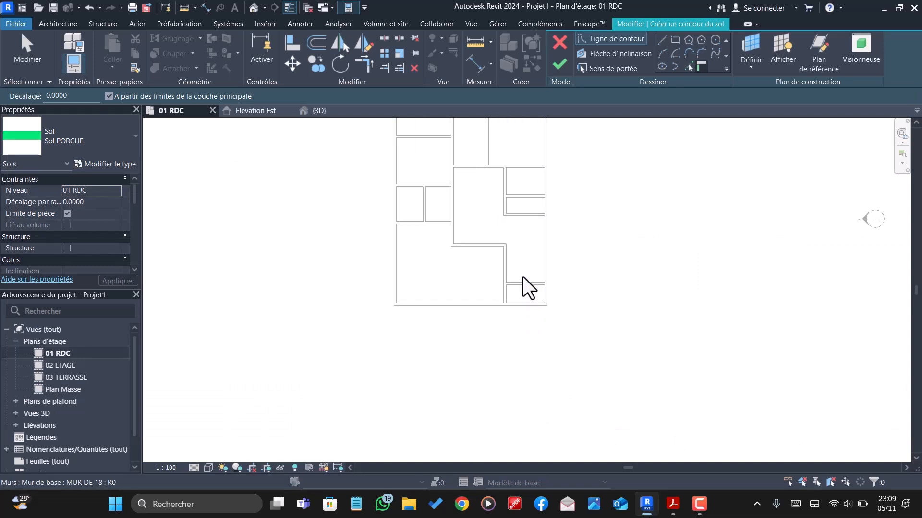
click(674, 40)
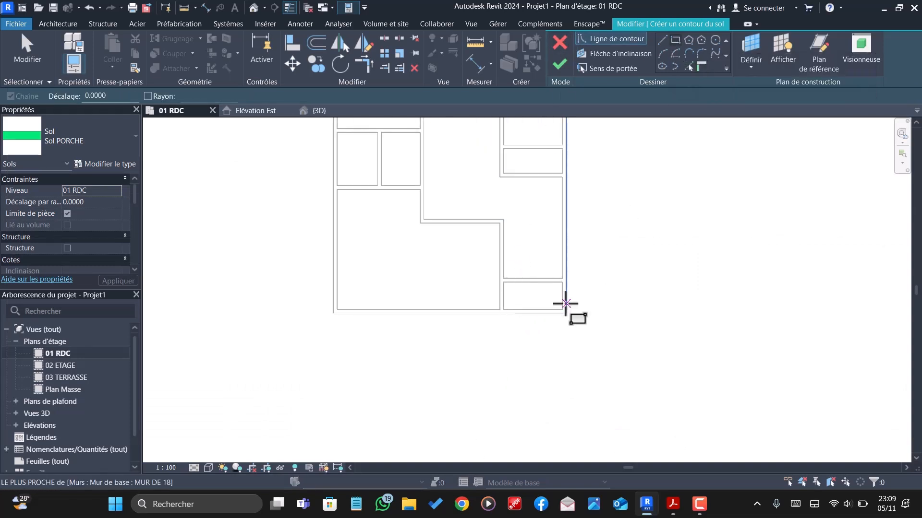
scroll(572, 283, up, 2)
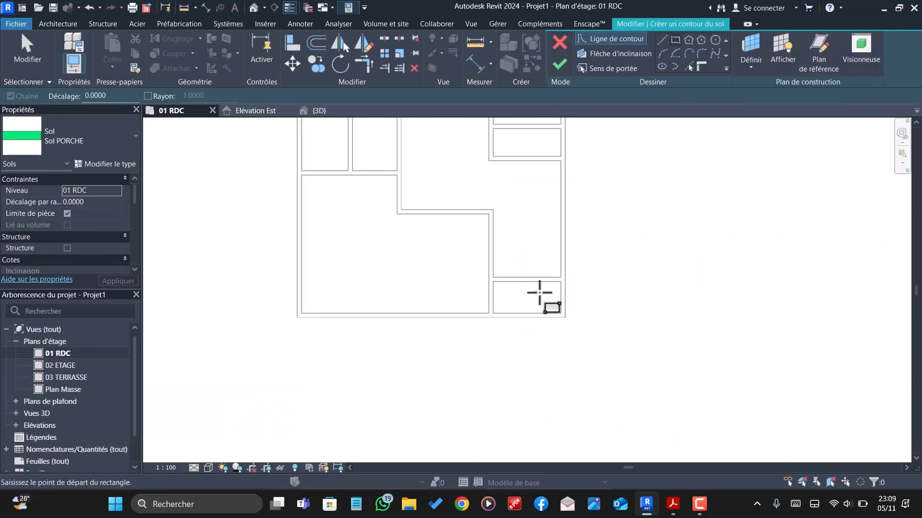
- Assign the Maçonnerie - Enduit material to the structural layer of the Sol PORCHE floor type and accept the type changes
click(107, 163)
click(797, 207)
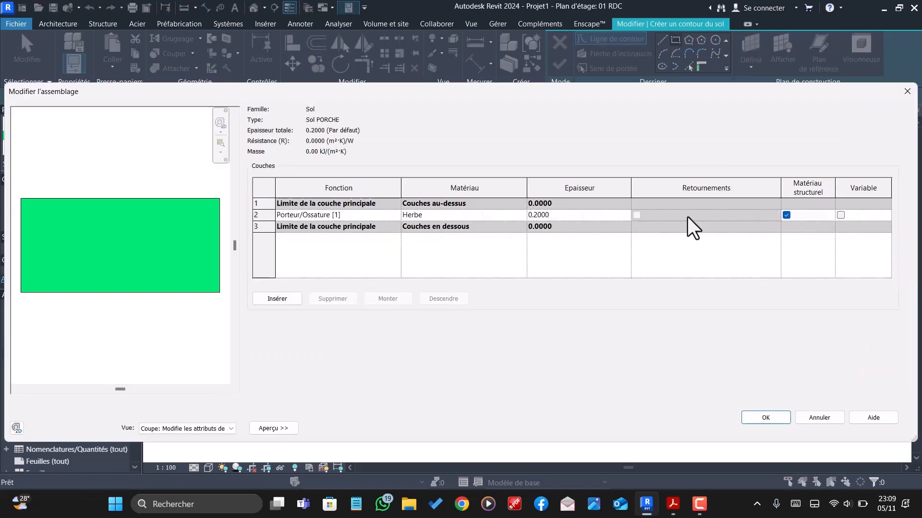
click(520, 217)
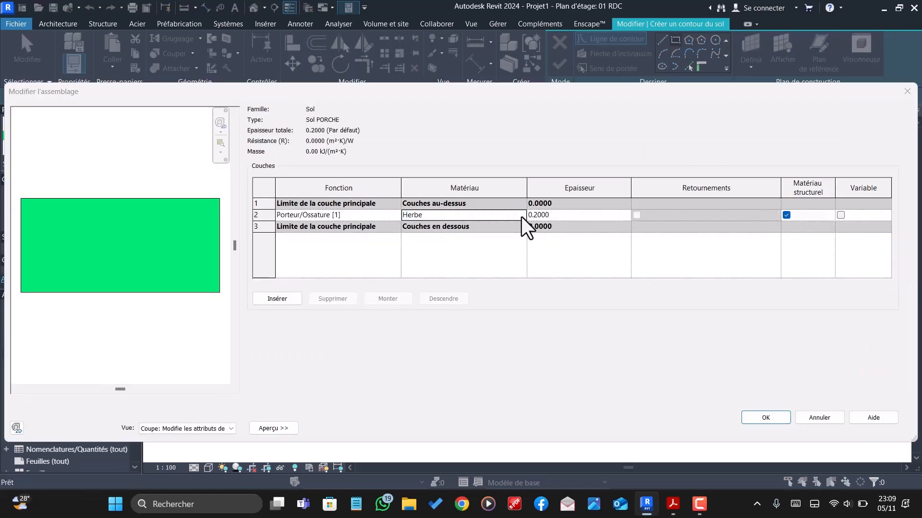
click(521, 217)
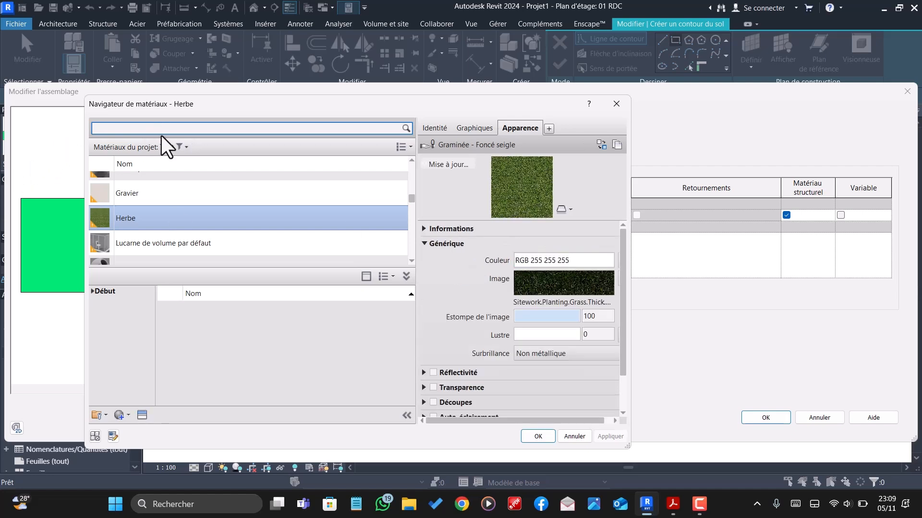
text(Macon)
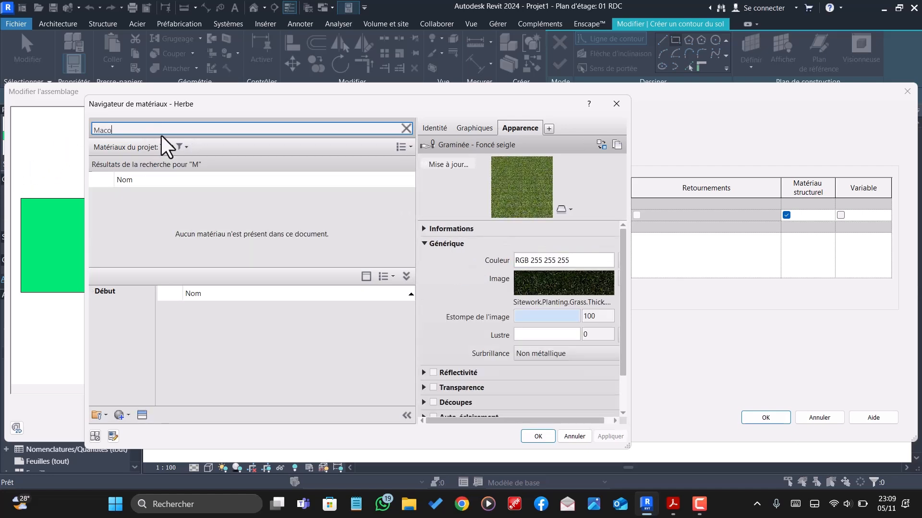
key(BackSpace)
key(BackSpace)
key(BackSpace)
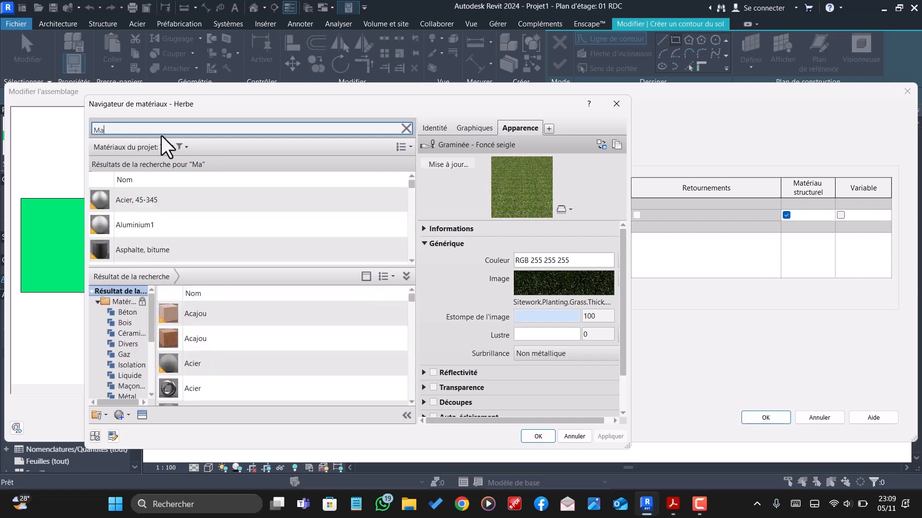
scroll(144, 215, down, 5)
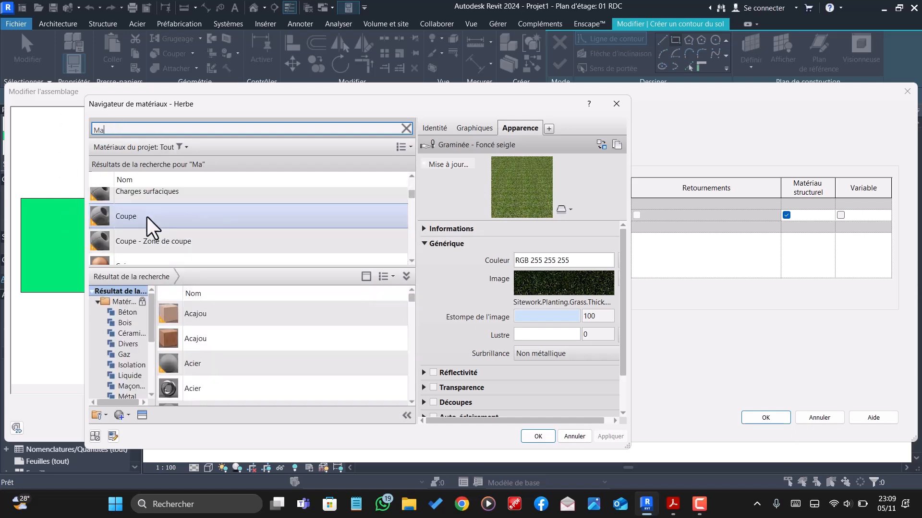
text(ç)
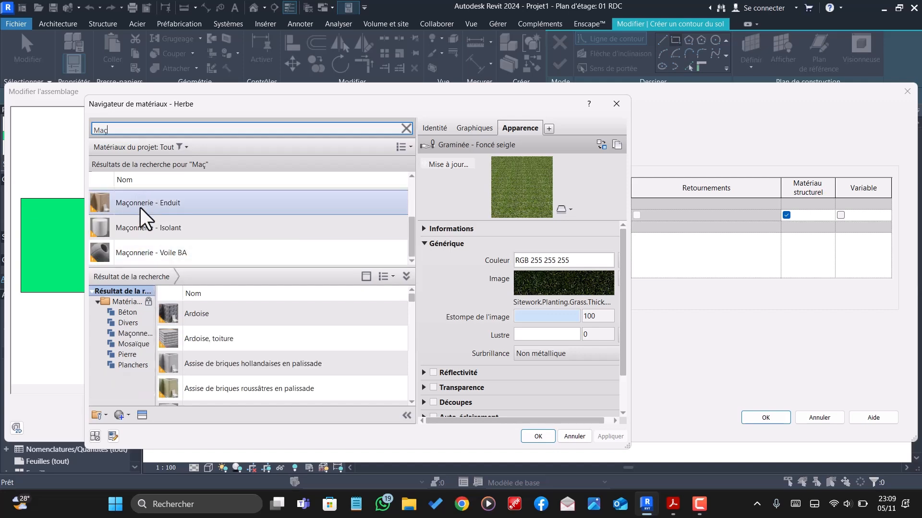
click(144, 207)
click(540, 436)
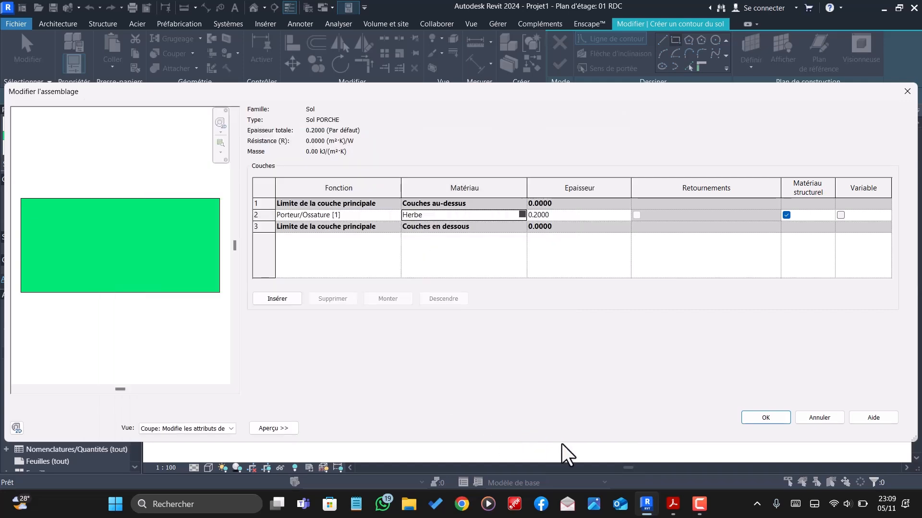
click(756, 418)
click(779, 429)
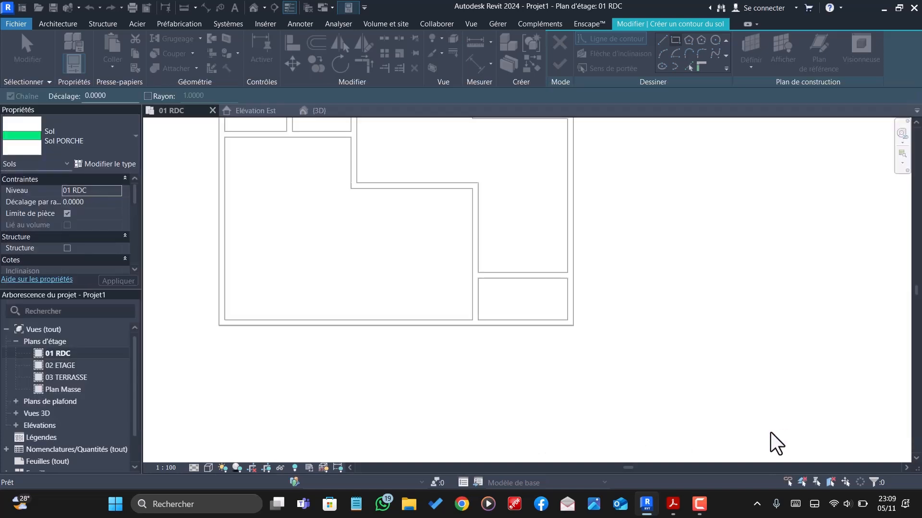
- Sketch a rectangular Sol PORCHE boundary about 1.20 m deep inside the small room in the plan's lower-right corner and finish the floor
scroll(544, 315, up, 3)
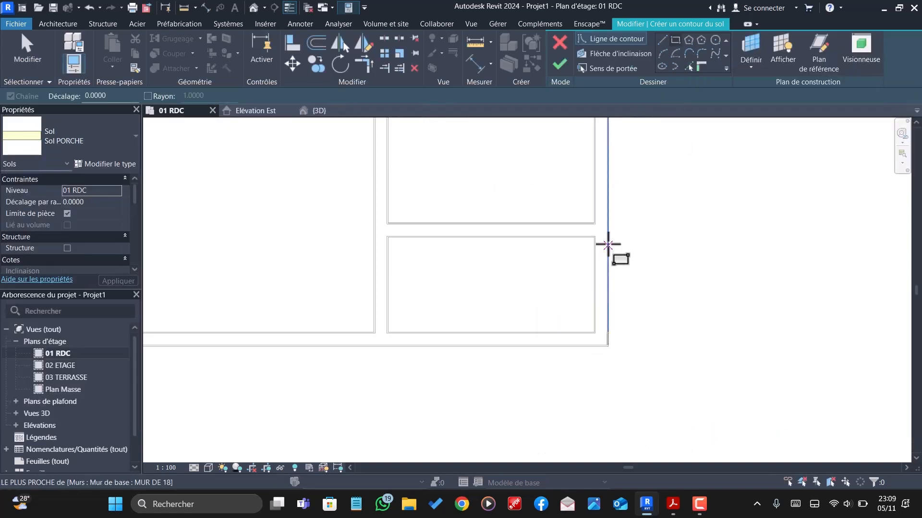
click(594, 240)
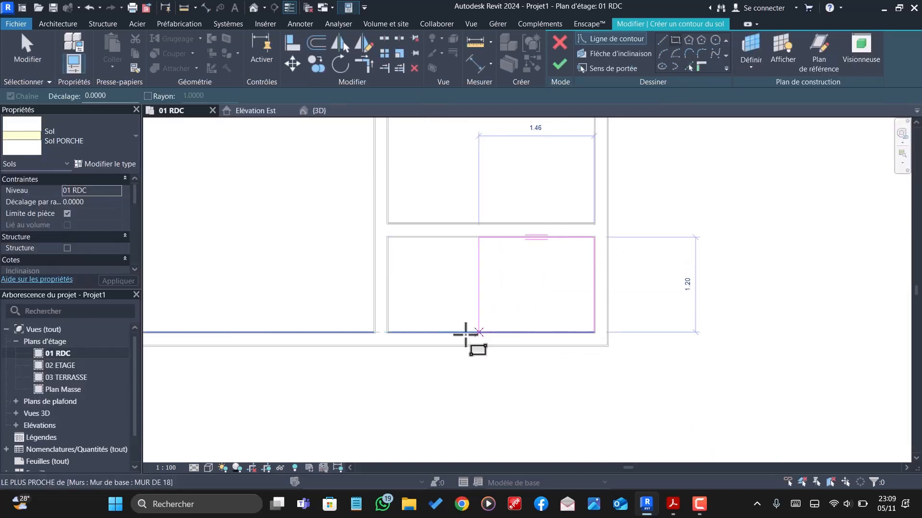
scroll(412, 333, up, 5)
click(308, 338)
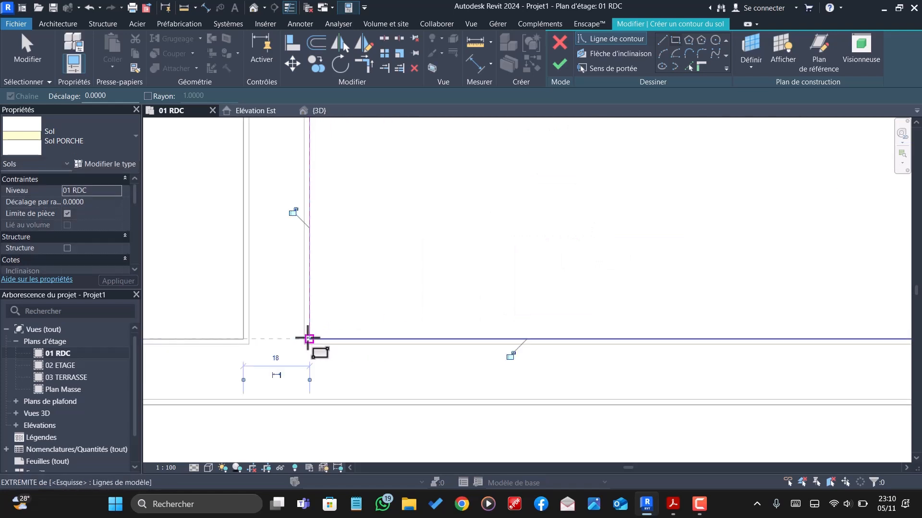
click(559, 64)
scroll(488, 279, down, 10)
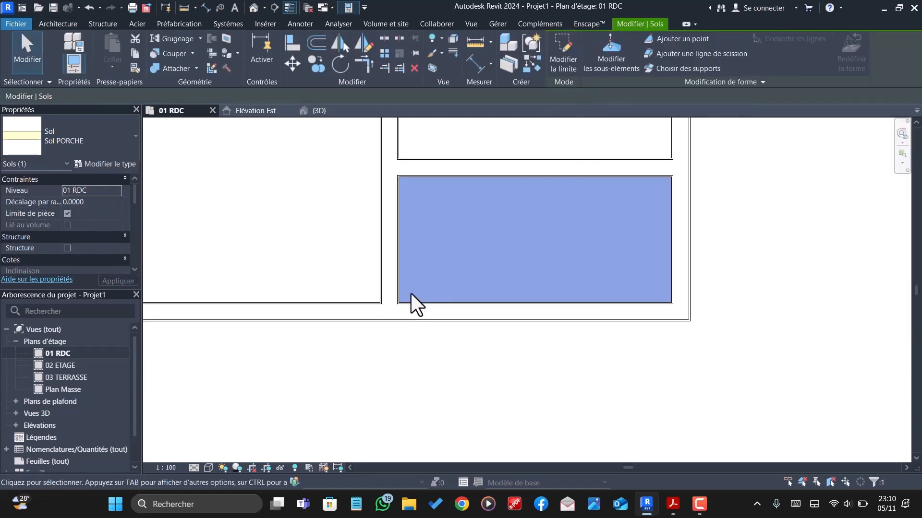
click(615, 319)
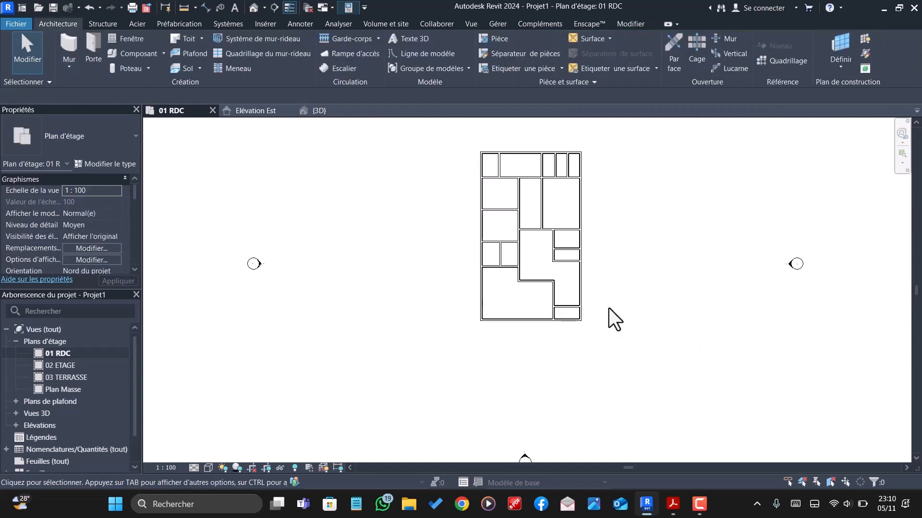
- Show the 3D view and check which floor types the large front-left room and the adjoining stepped central room use
scroll(574, 269, up, 1)
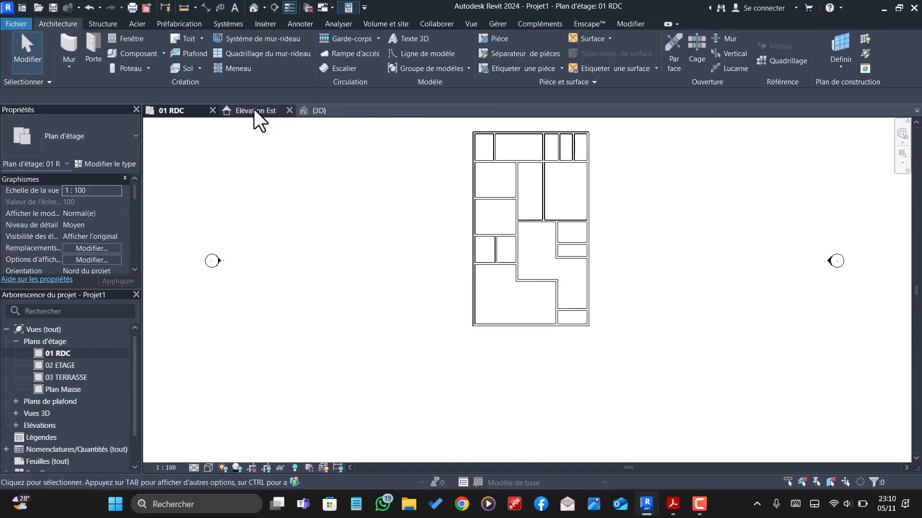
click(320, 112)
scroll(543, 278, up, 2)
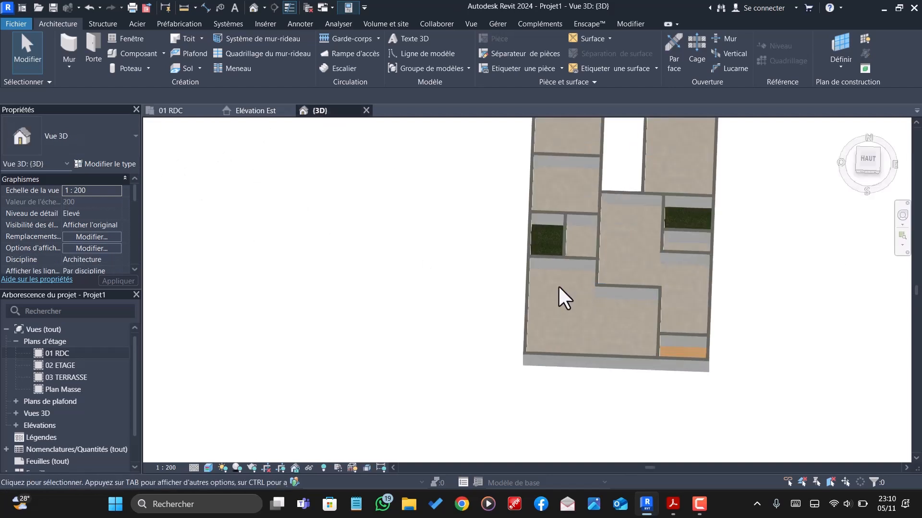
click(569, 275)
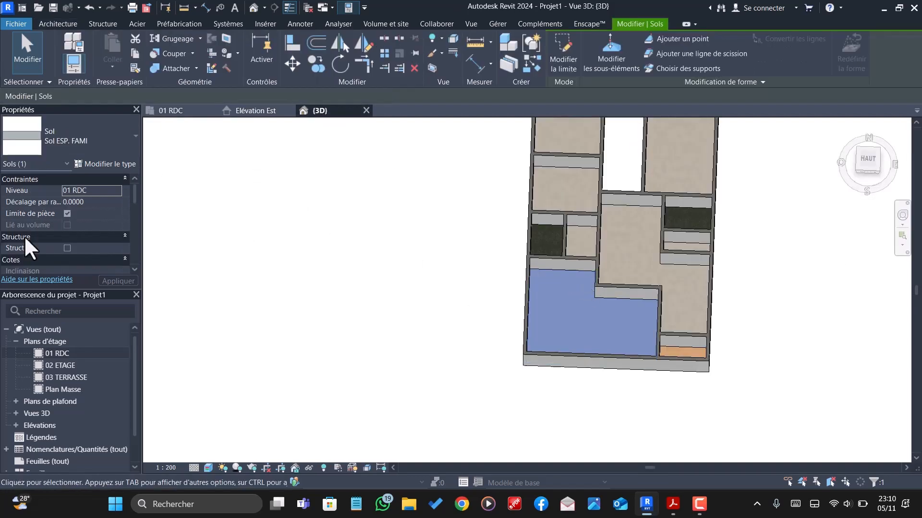
click(90, 165)
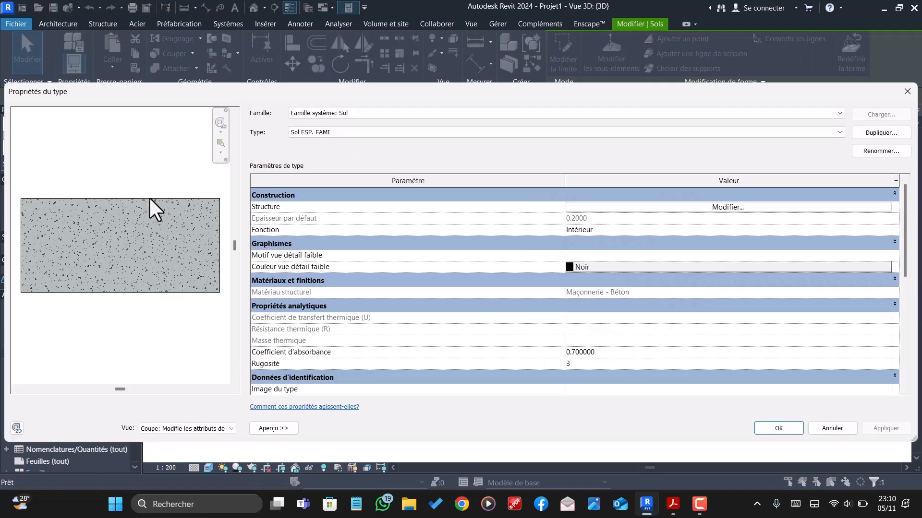
click(905, 92)
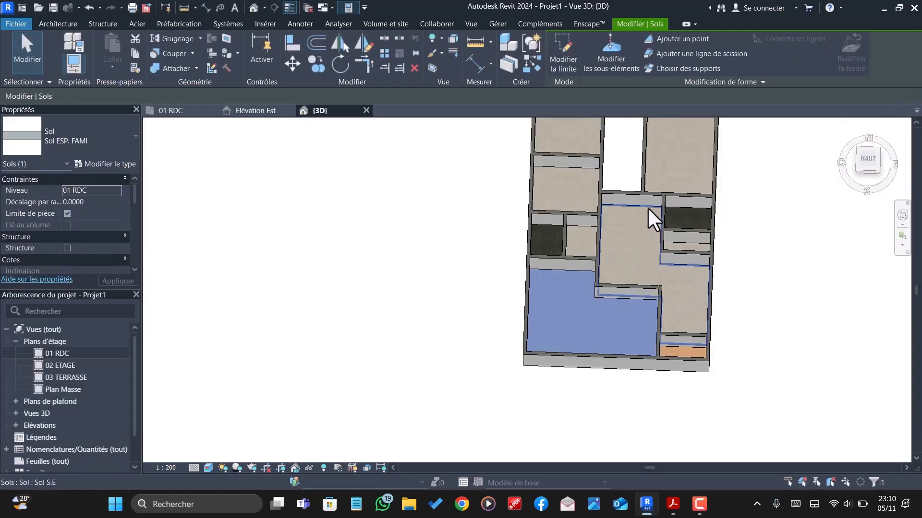
click(653, 219)
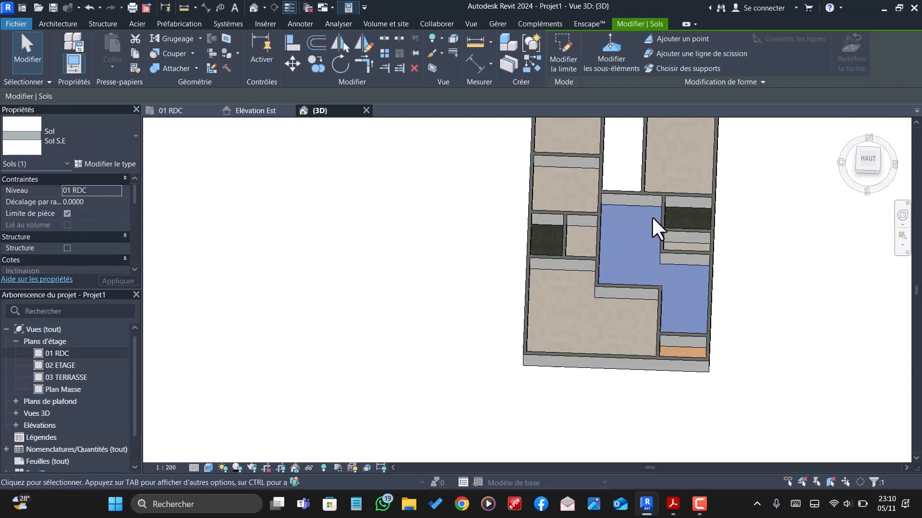
key(Escape)
click(697, 270)
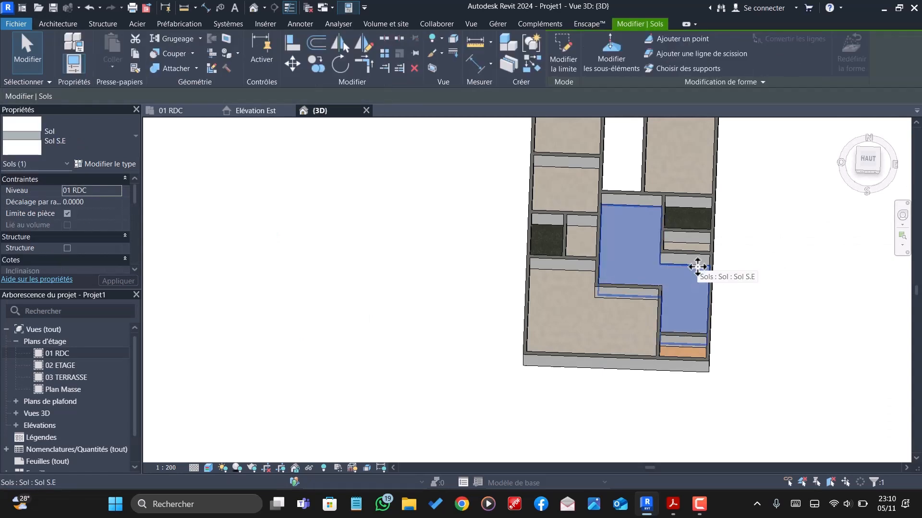
key(Escape)
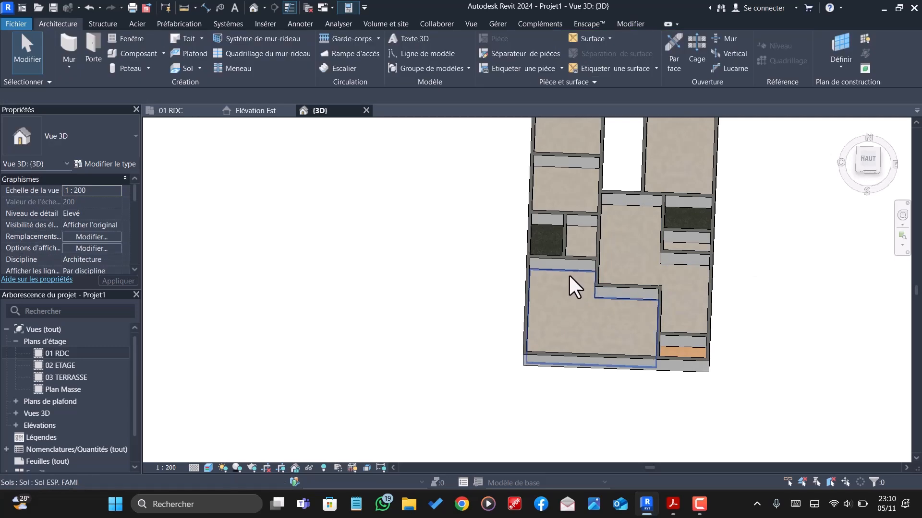
- Change the large front-left room's floor to the Sol SALON type
click(569, 273)
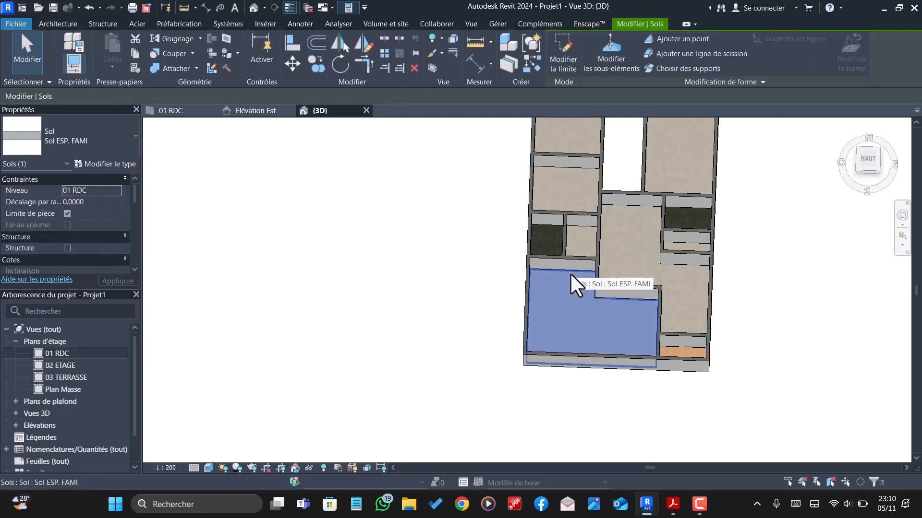
click(120, 145)
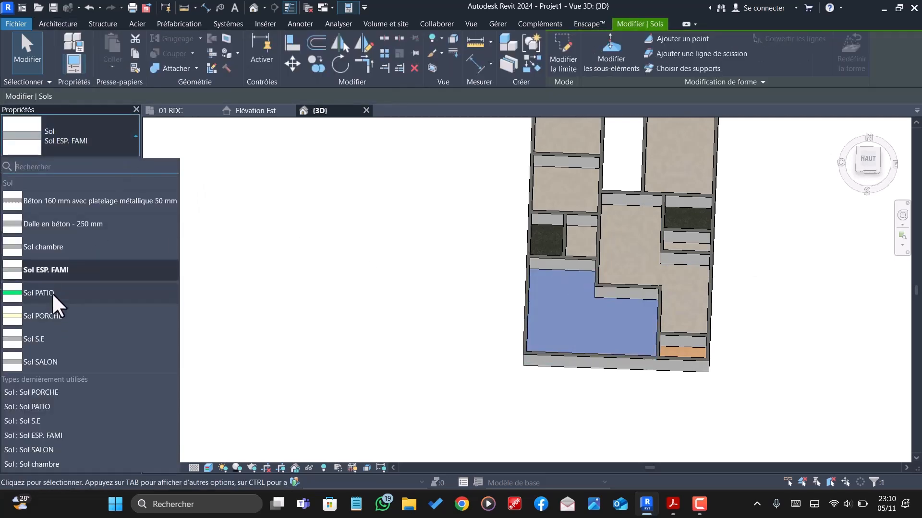
click(58, 362)
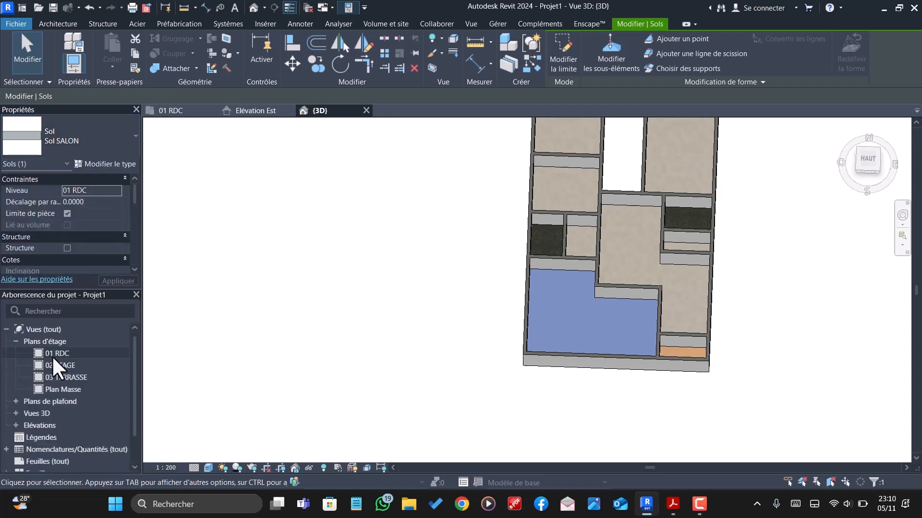
- Change the stepped central room's floor to the Sol ESP. FAMI type
click(645, 220)
click(91, 144)
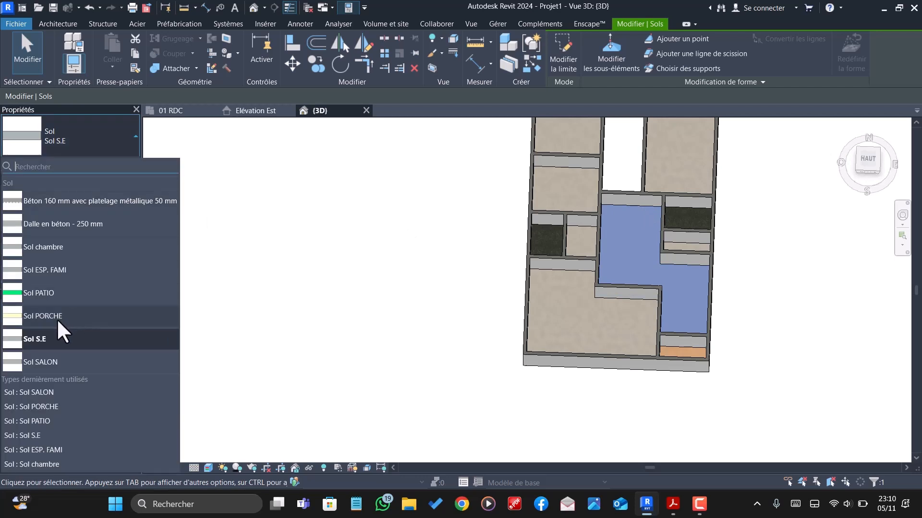
click(59, 270)
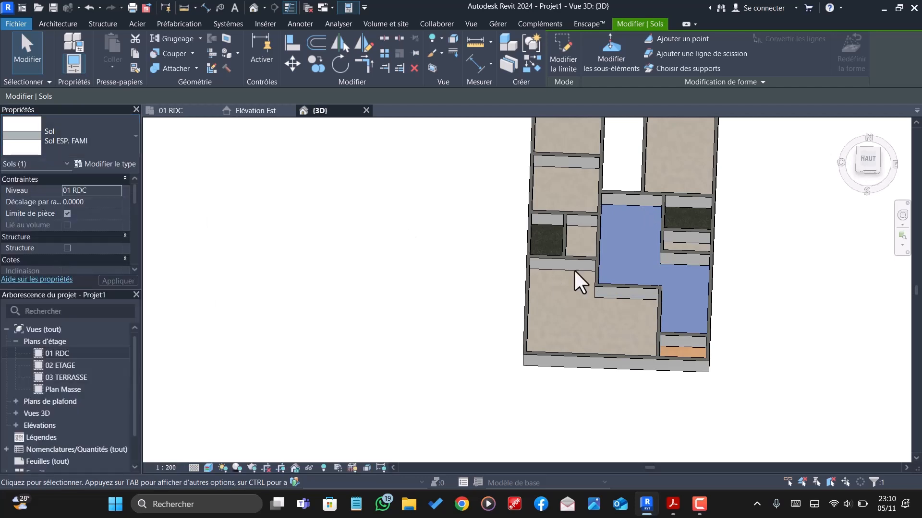
- Change the floor covering the two small rooms beside the front and right patios to the Sol S.E type
click(582, 236)
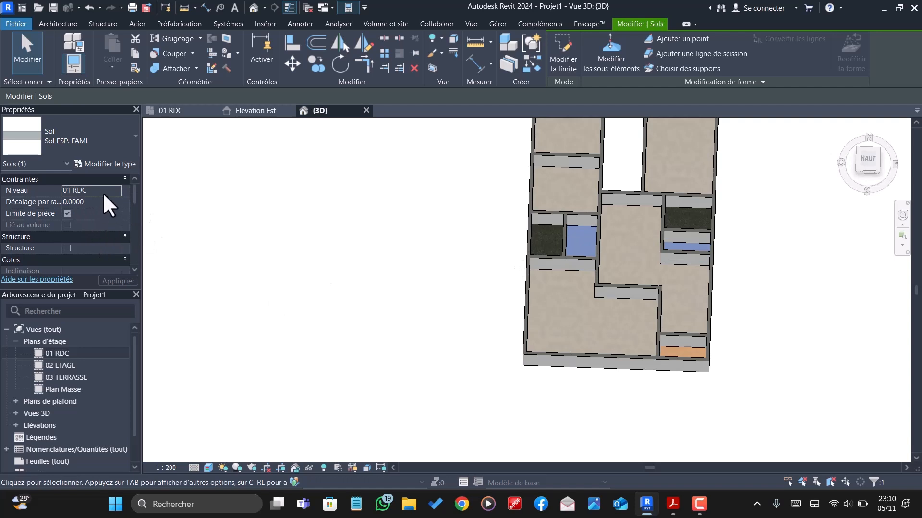
click(96, 152)
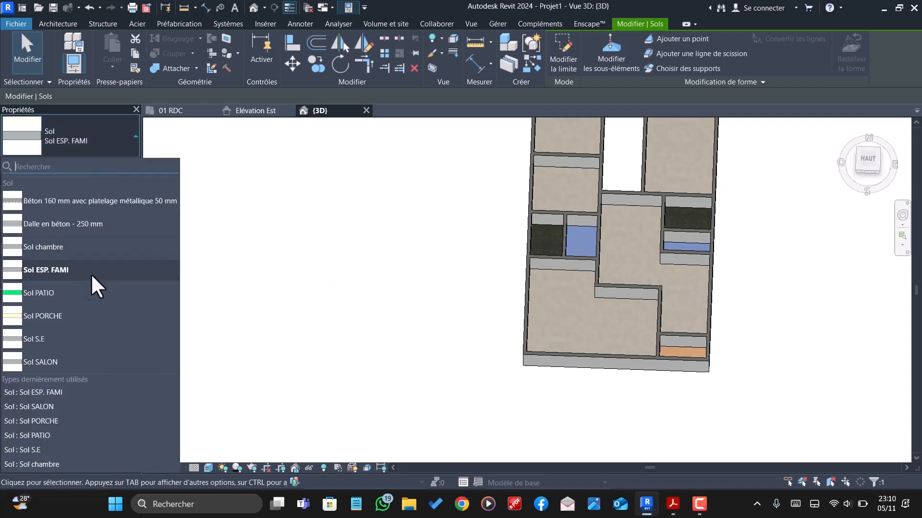
click(53, 335)
scroll(507, 307, down, 1)
scroll(552, 270, up, 1)
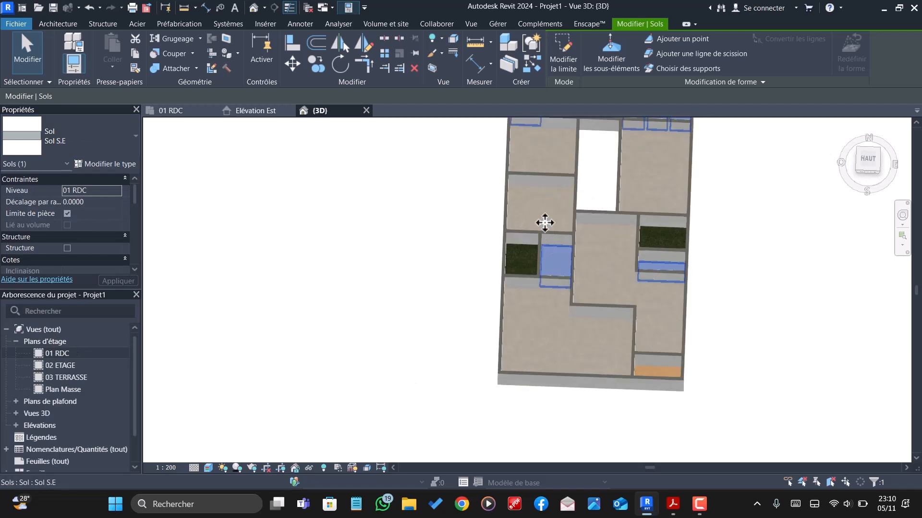
- Check the types assigned to the bedroom, small rear room and patio floors, then clear the selection
click(551, 202)
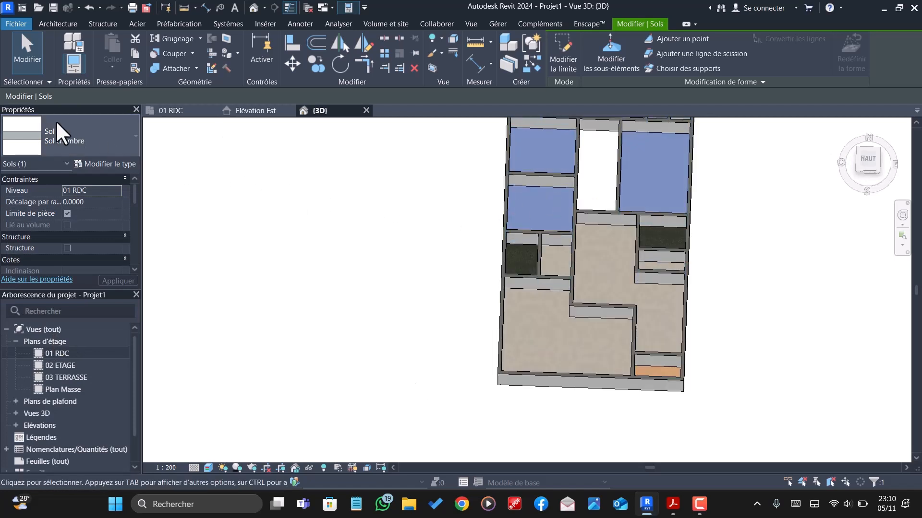
click(434, 242)
scroll(549, 343, down, 2)
scroll(534, 196, up, 1)
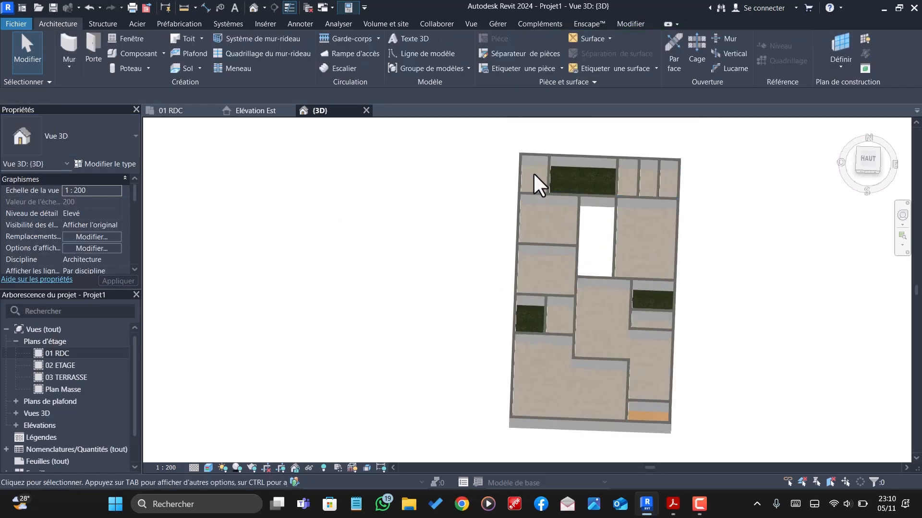
click(534, 168)
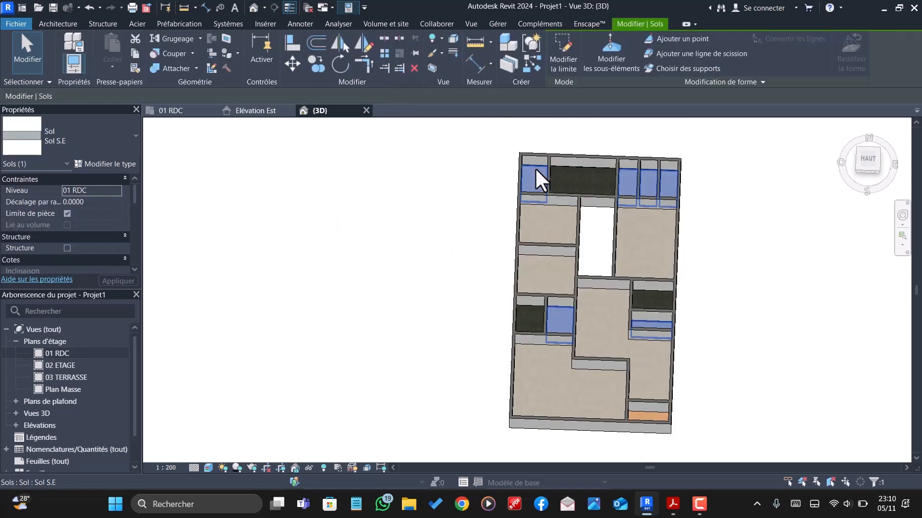
key(Escape)
click(584, 169)
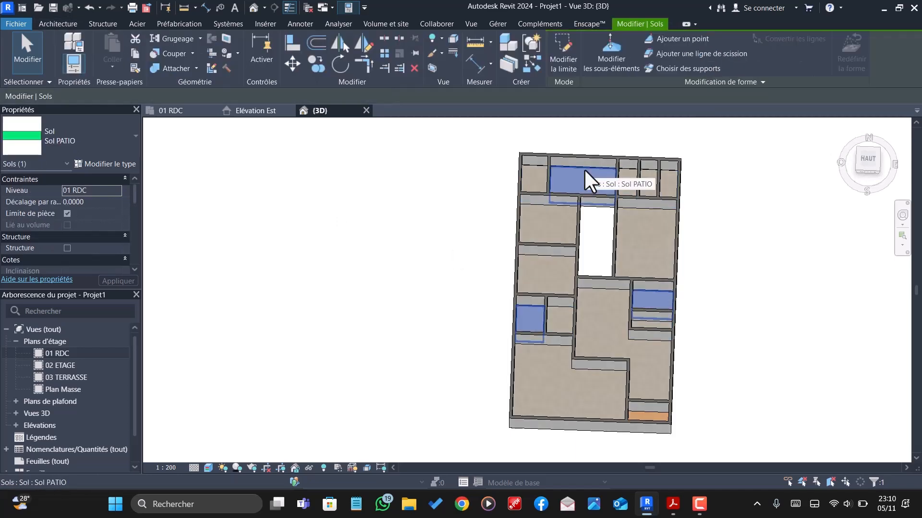
click(595, 229)
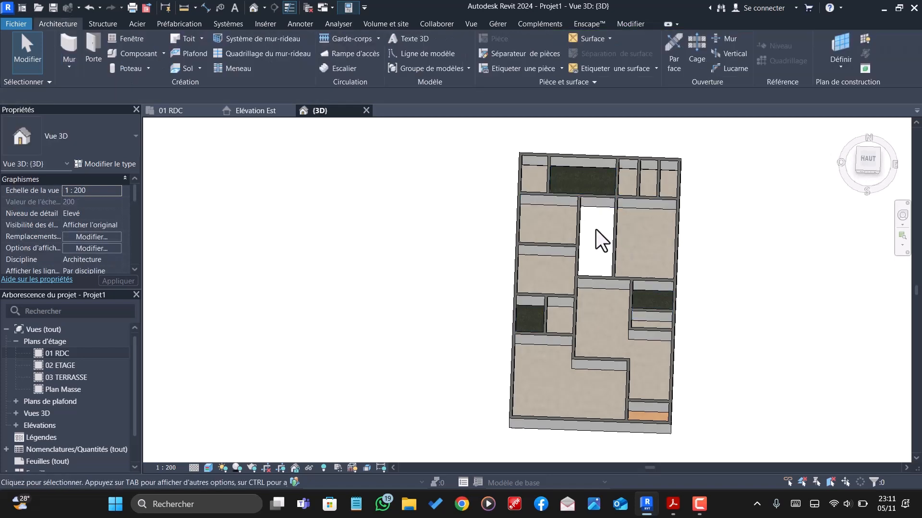
- Start a new floor in the 01 RDC plan and duplicate the Sol PORCHE type as Sol degagement
scroll(588, 252, up, 4)
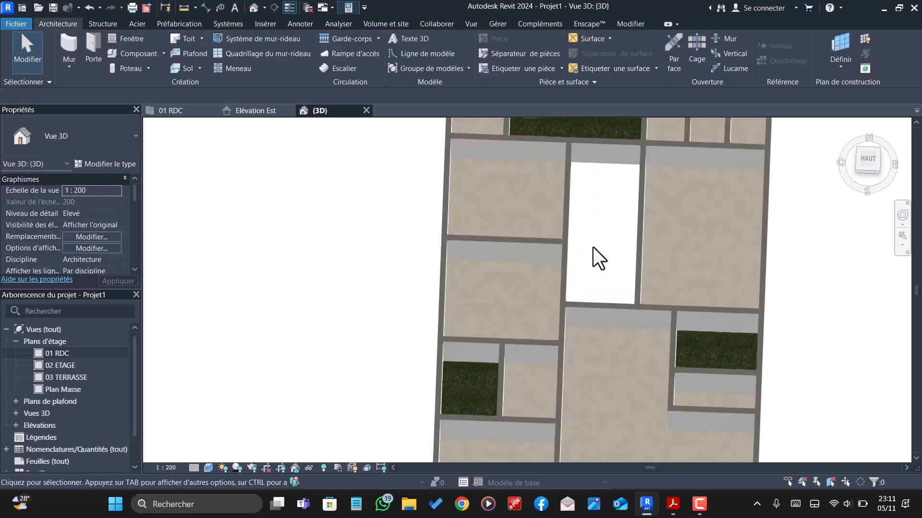
click(184, 112)
scroll(536, 202, up, 5)
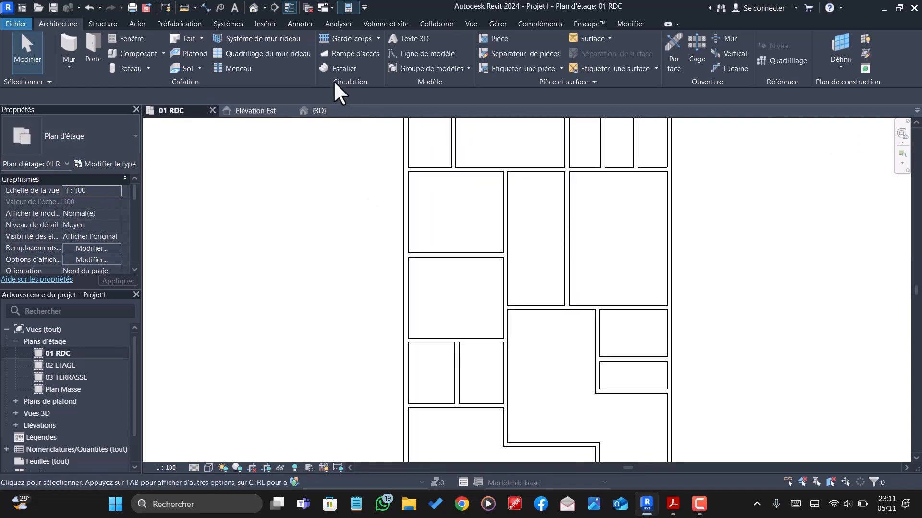
click(191, 70)
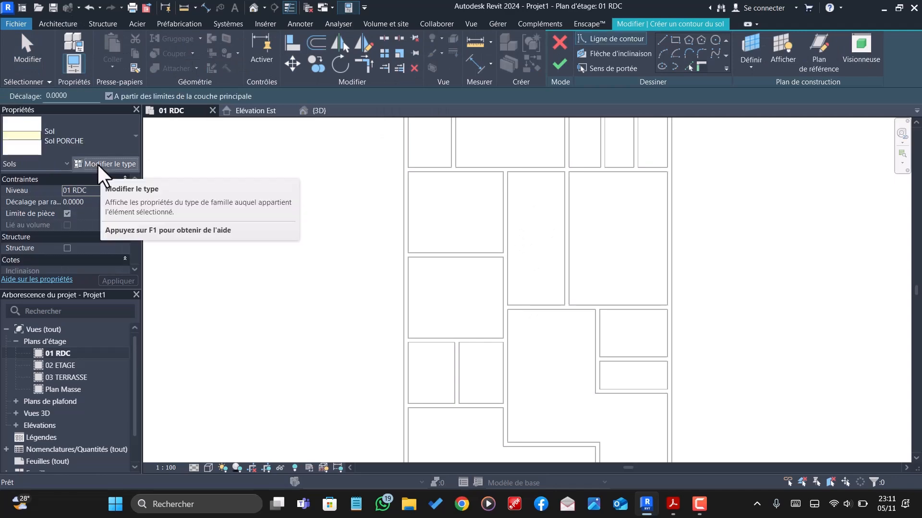
click(97, 163)
click(870, 137)
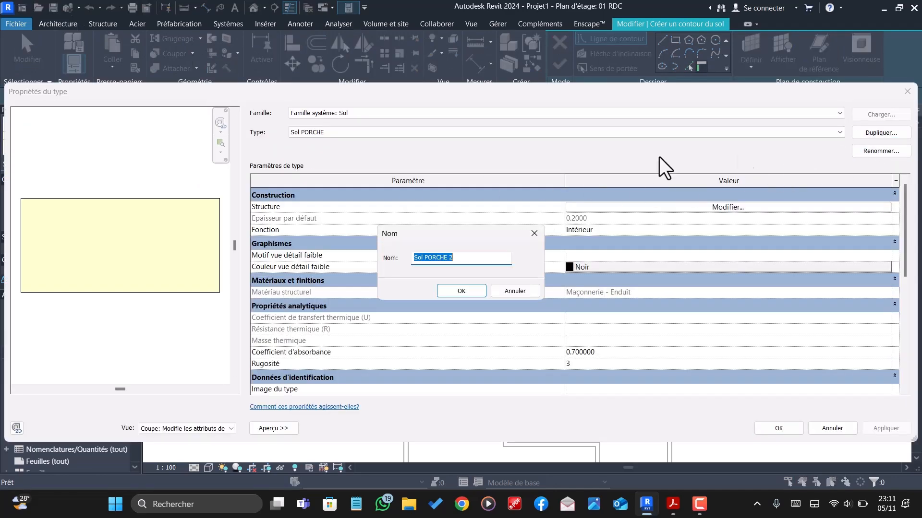
click(466, 259)
click(460, 294)
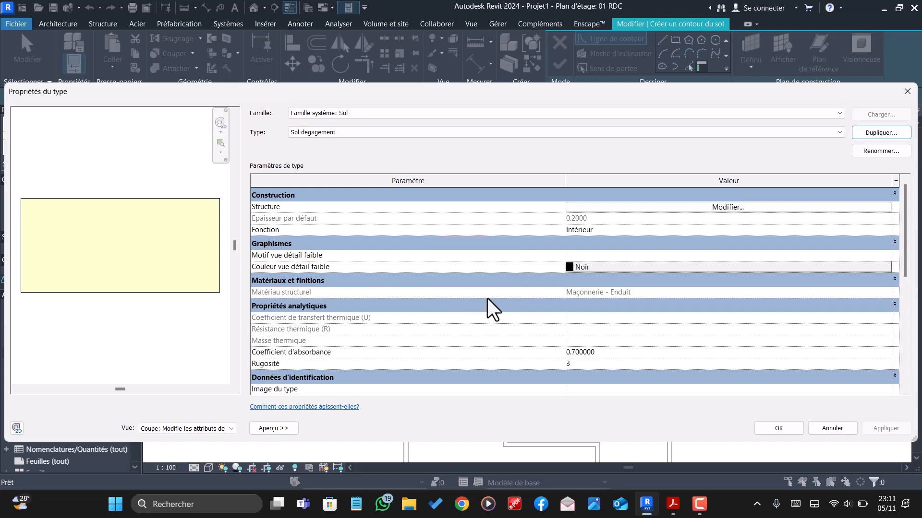
click(778, 427)
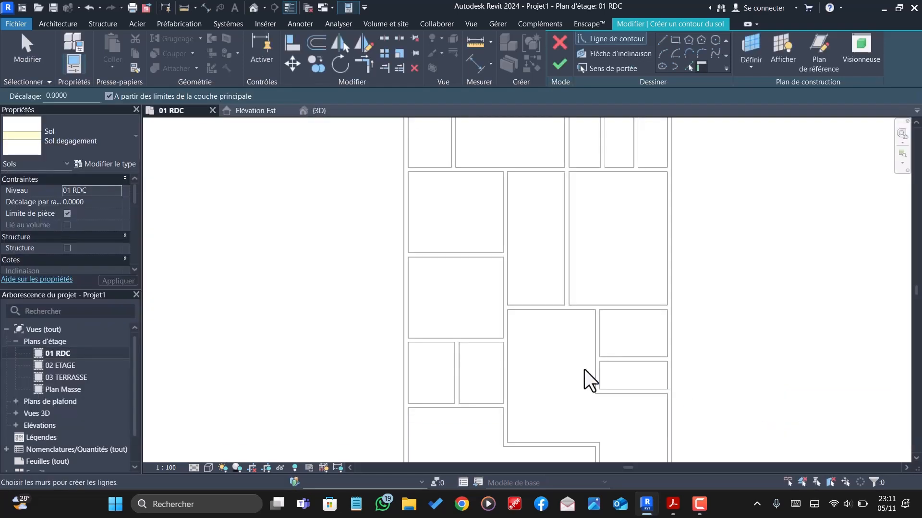
- Sketch a rectangular boundary along the inner wall faces of the narrow central hallway and finish the Sol degagement floor
click(674, 39)
scroll(565, 154, up, 2)
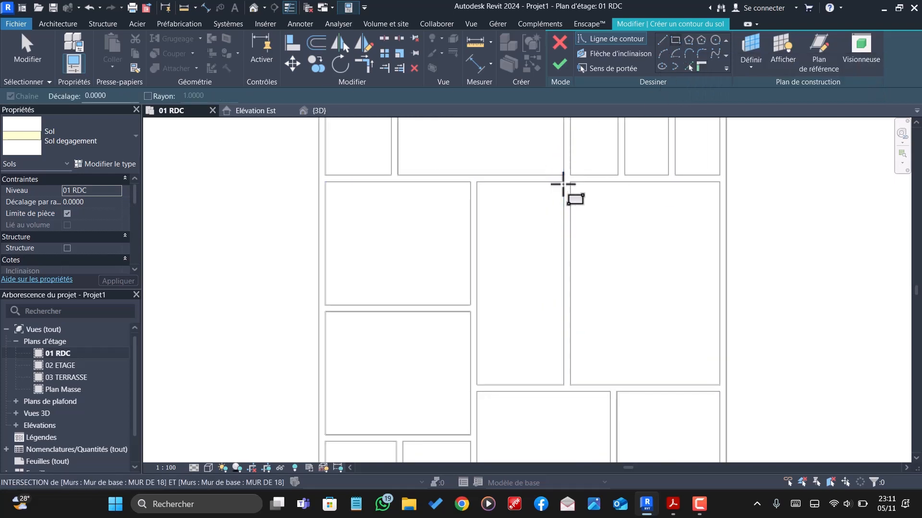
click(564, 182)
click(476, 384)
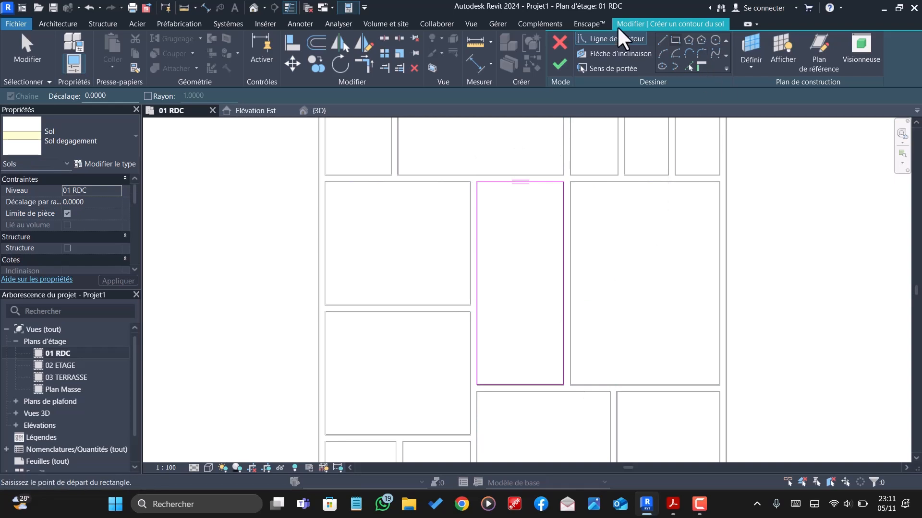
click(560, 64)
scroll(560, 240, down, 3)
key(Escape)
scroll(550, 258, down, 3)
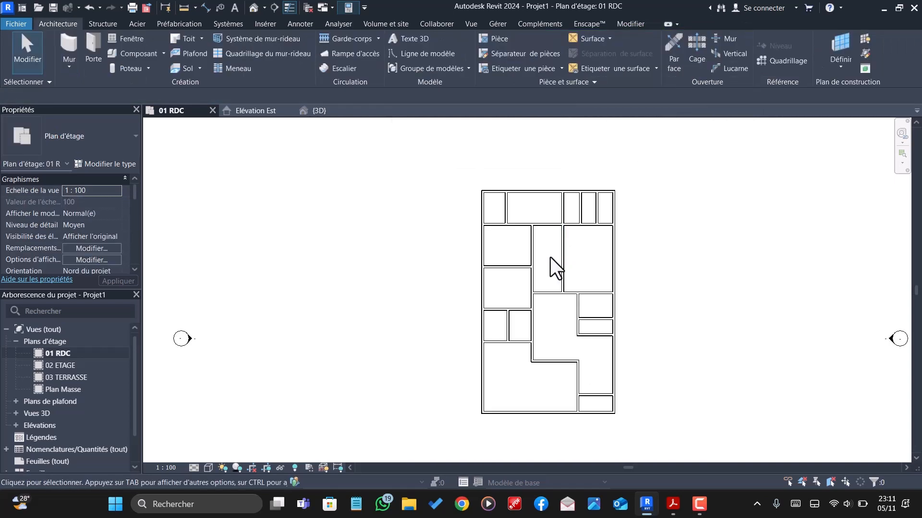
scroll(516, 278, up, 5)
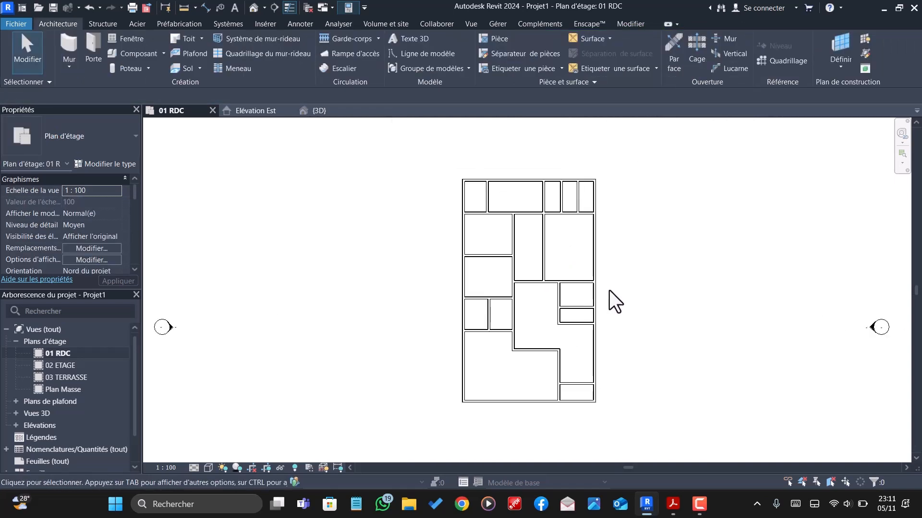
scroll(503, 274, down, 4)
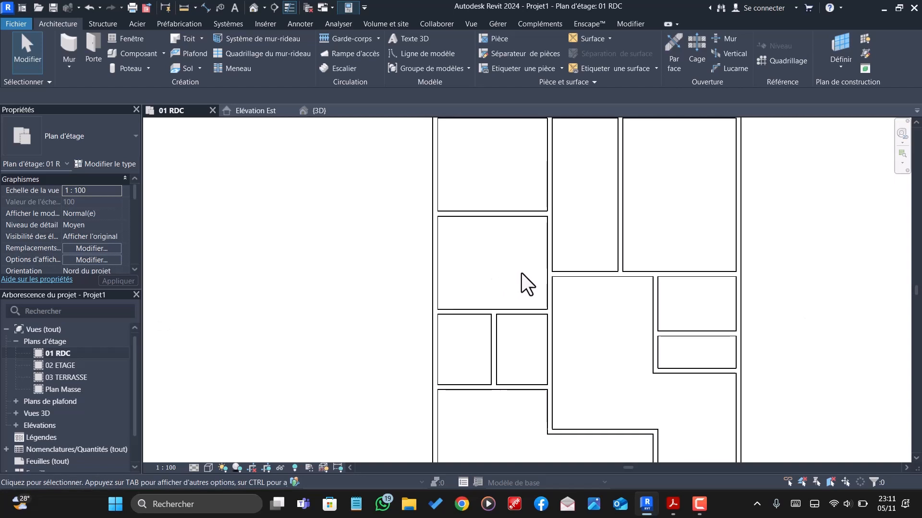
scroll(610, 207, up, 1)
scroll(609, 207, up, 3)
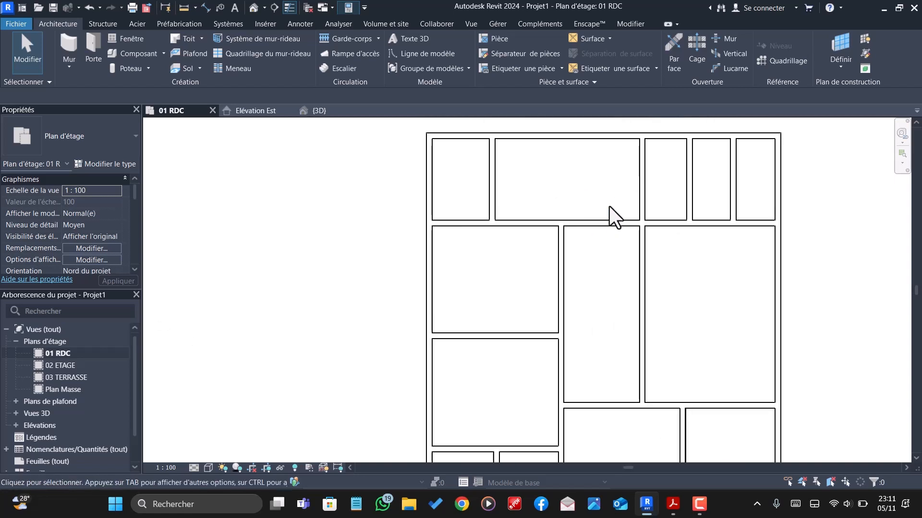
scroll(612, 205, down, 3)
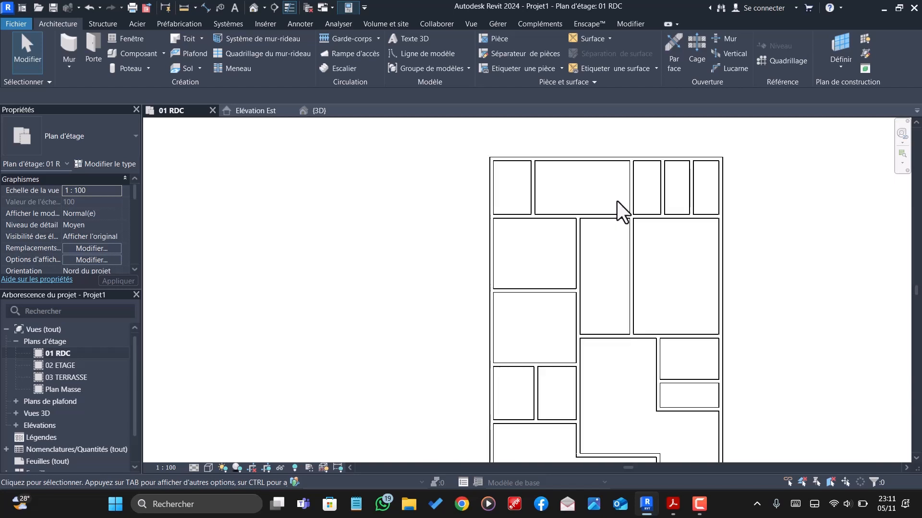
scroll(618, 200, up, 3)
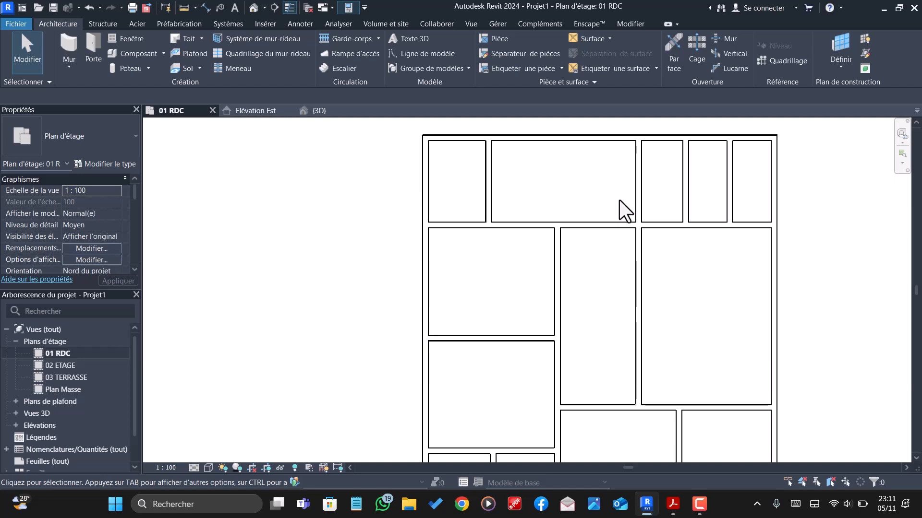
scroll(620, 200, down, 2)
scroll(609, 233, up, 5)
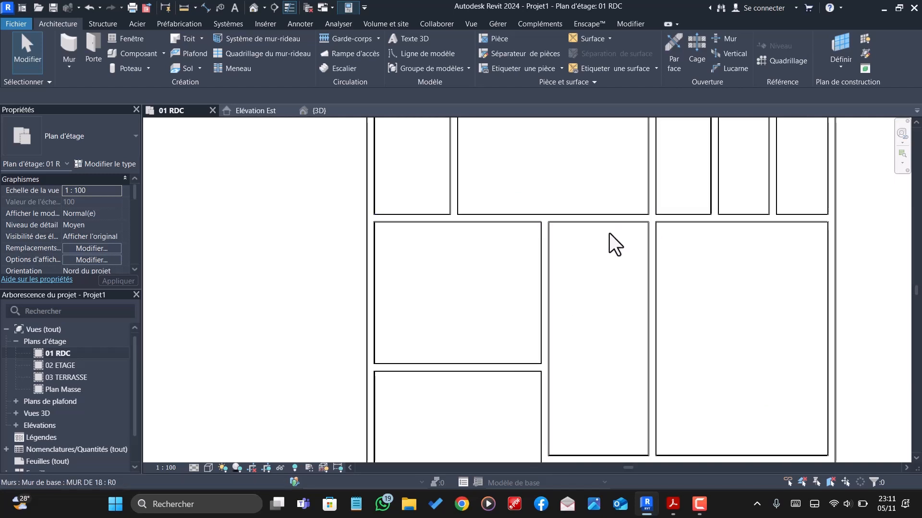
scroll(502, 221, down, 5)
scroll(502, 240, down, 3)
scroll(526, 300, up, 4)
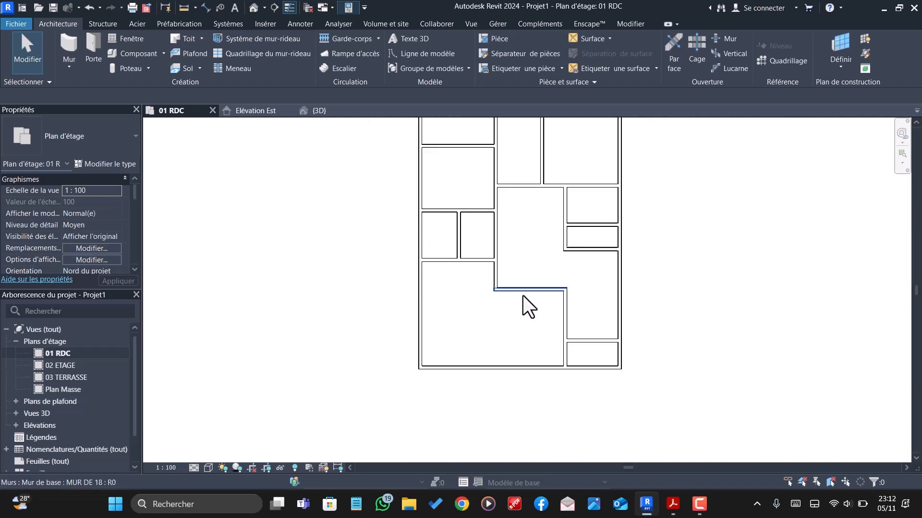
scroll(550, 327, down, 1)
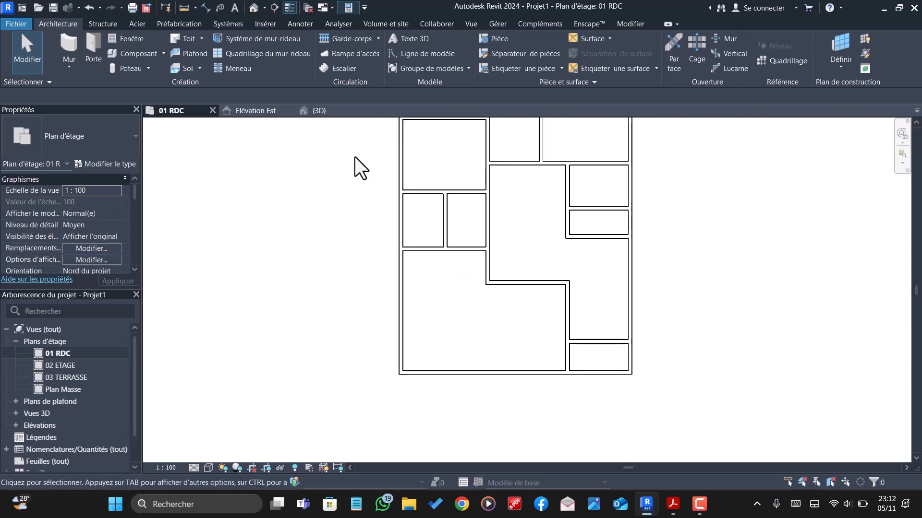
- Return to the 3D view and select the large stepped salon floor at the front of the house
click(335, 110)
scroll(547, 271, down, 4)
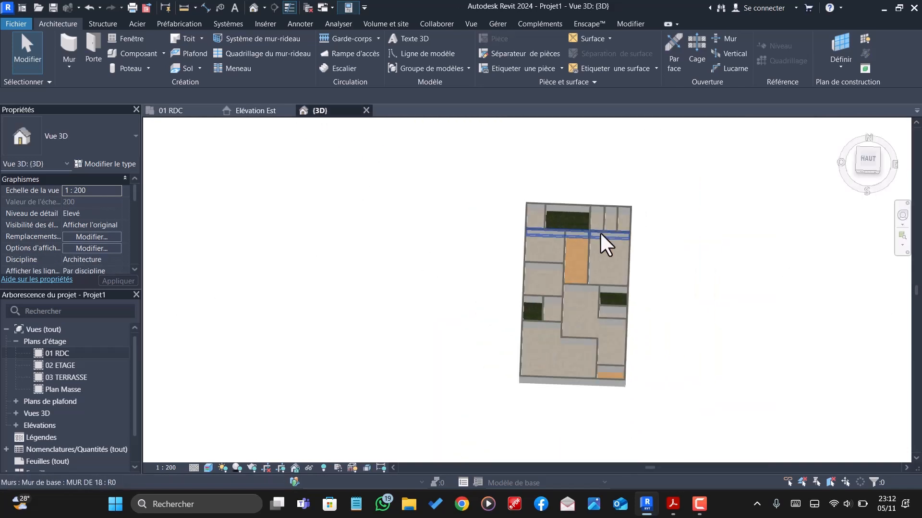
scroll(566, 333, up, 6)
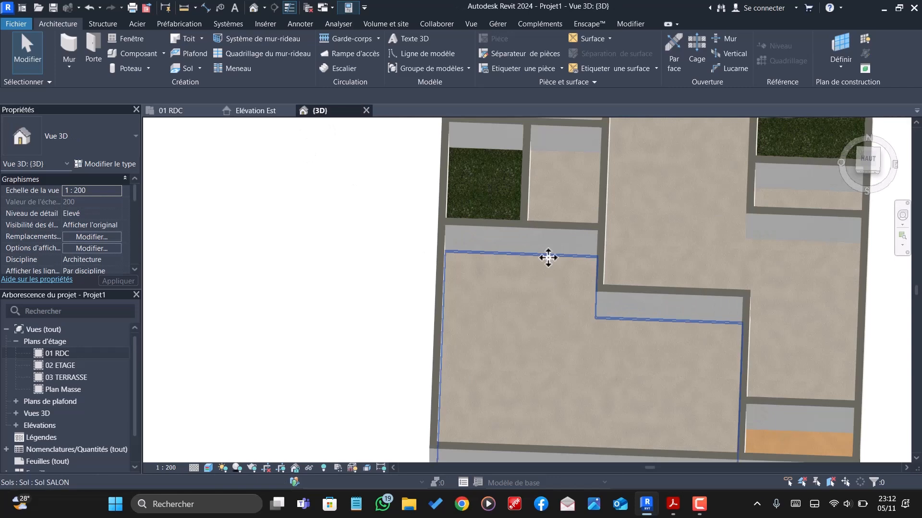
click(537, 298)
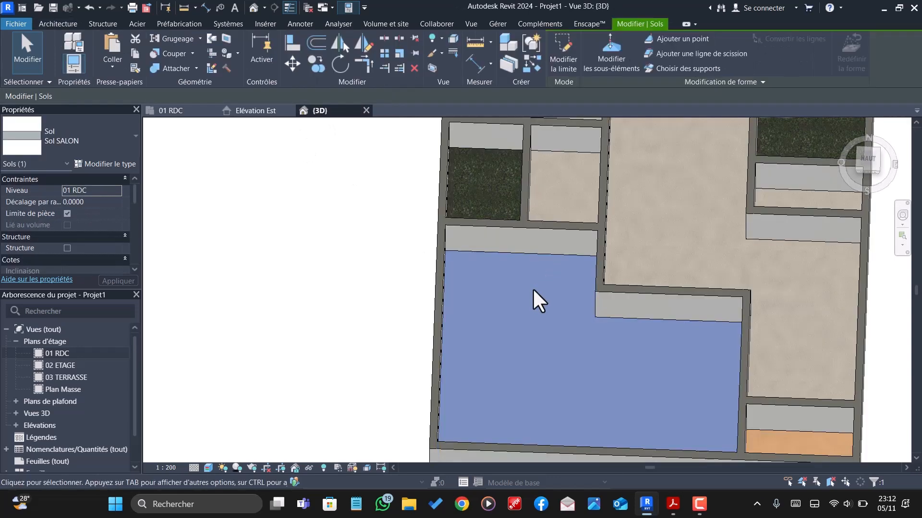
- Try to add a new layer above the upper core boundary in the Sol SALON floor type's structure
click(103, 165)
click(664, 206)
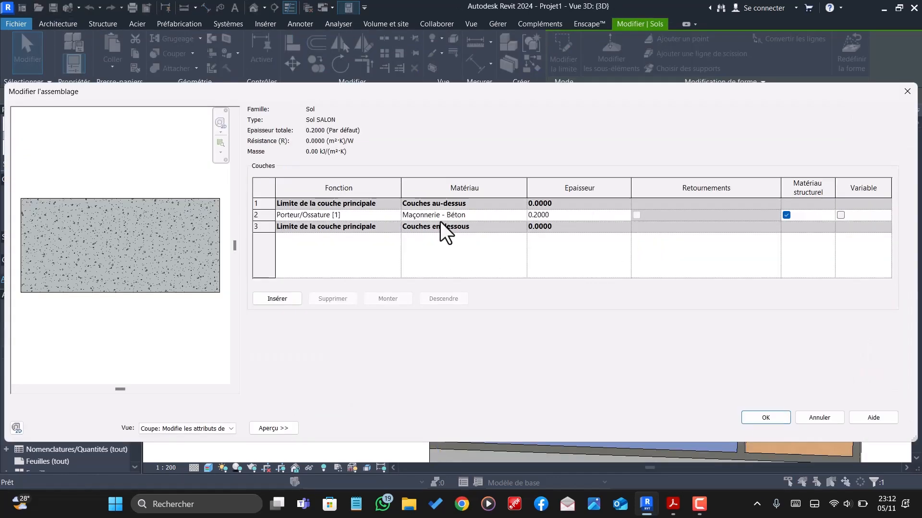
click(280, 299)
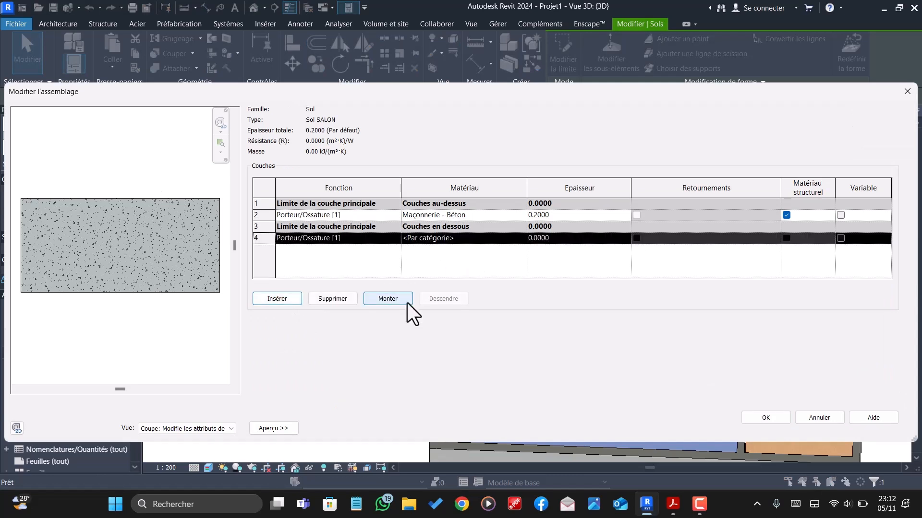
click(380, 298)
click(379, 298)
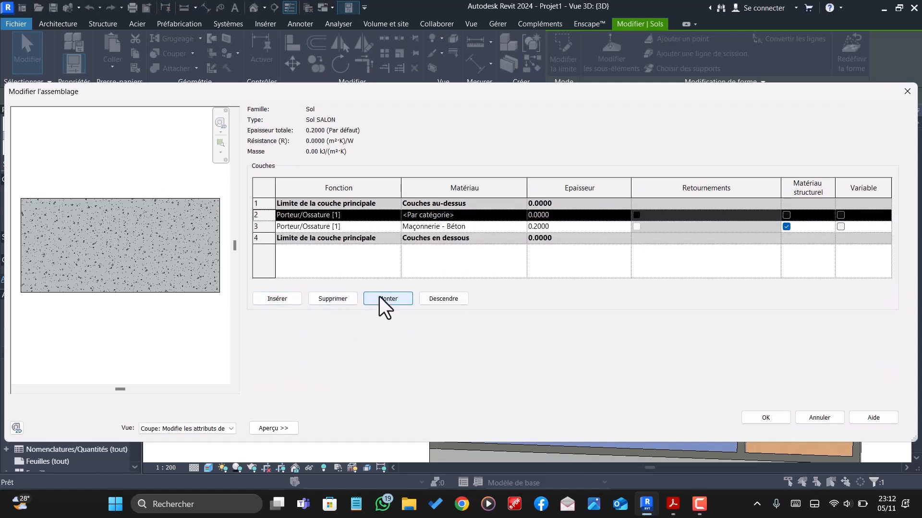
click(379, 297)
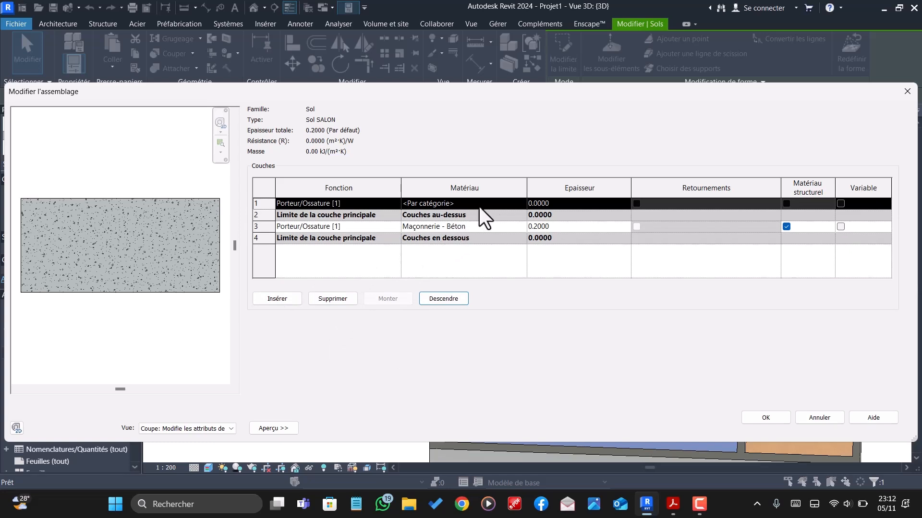
- Search the materials for "parquet" for the new layer, then discard the Sol SALON structure edit and close its type properties
click(497, 206)
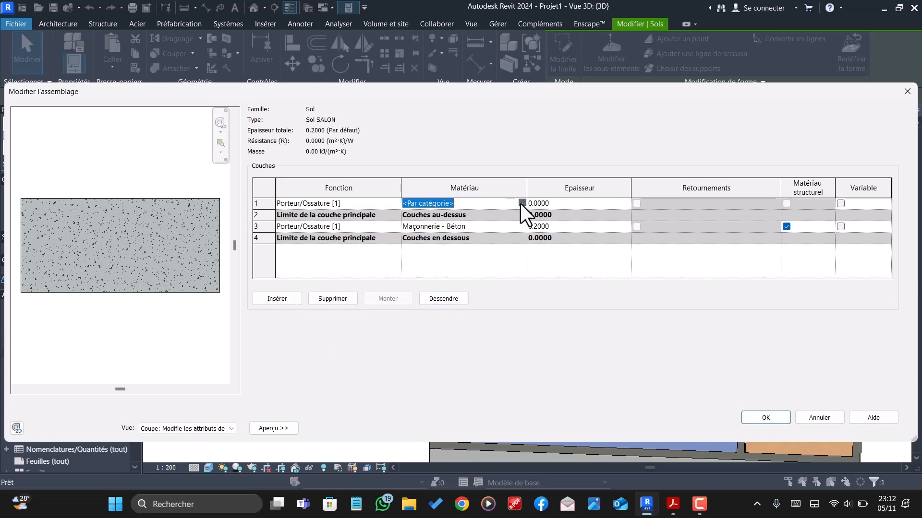
click(522, 203)
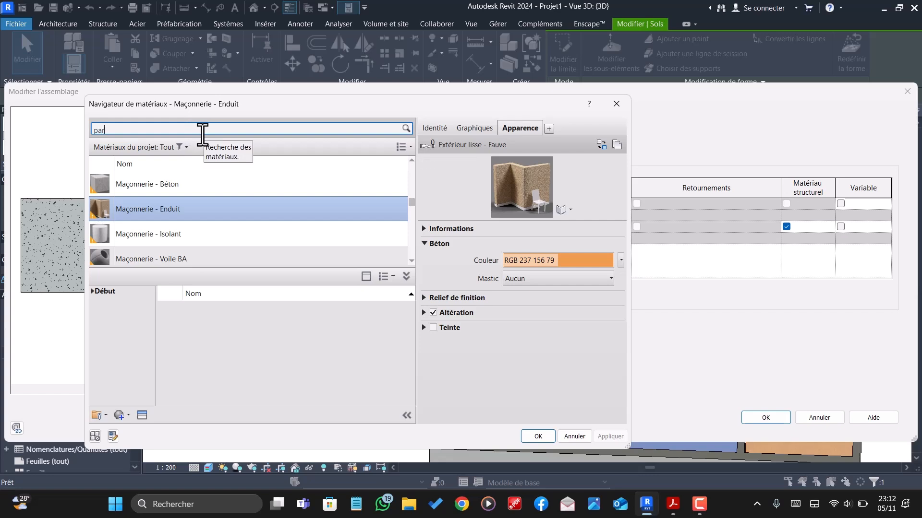
text(quet)
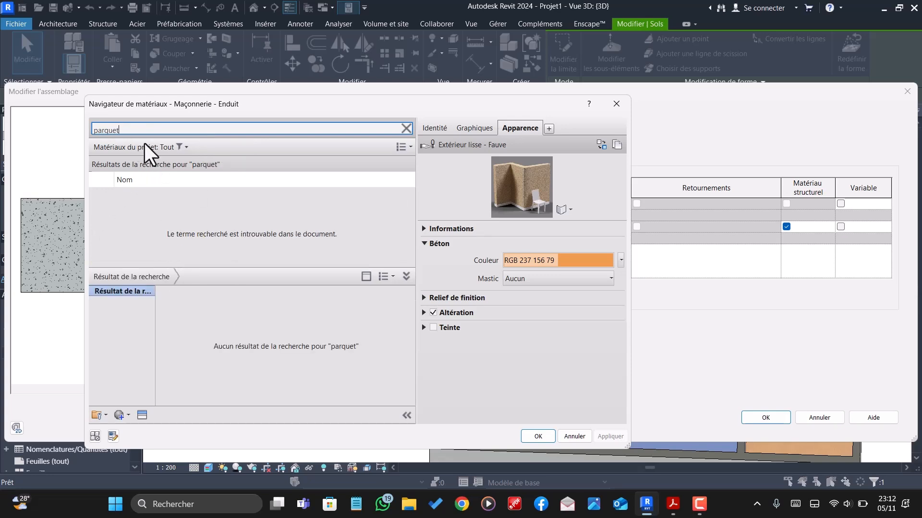
key(BackSpace)
click(575, 436)
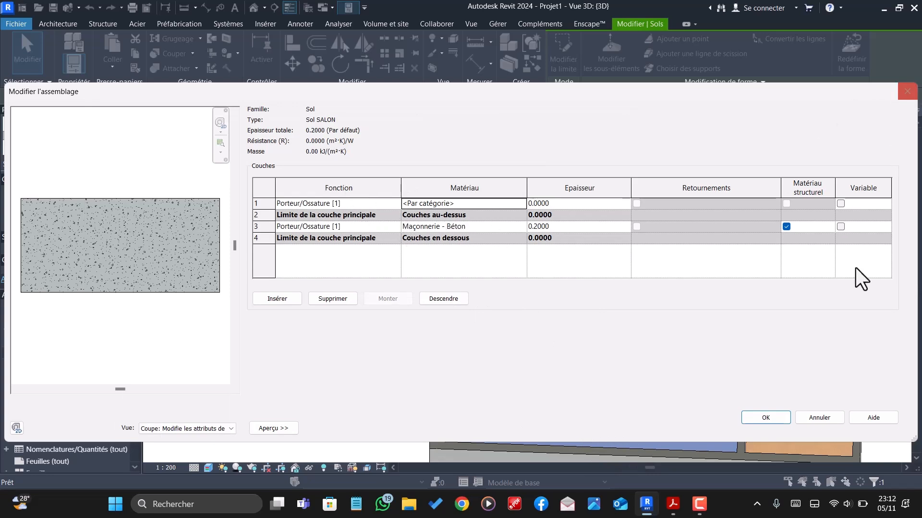
click(781, 419)
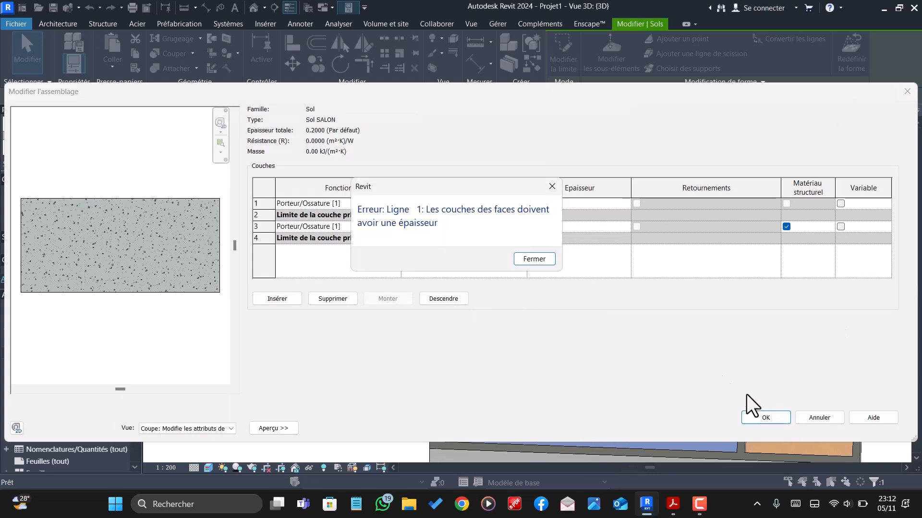
click(531, 262)
click(907, 91)
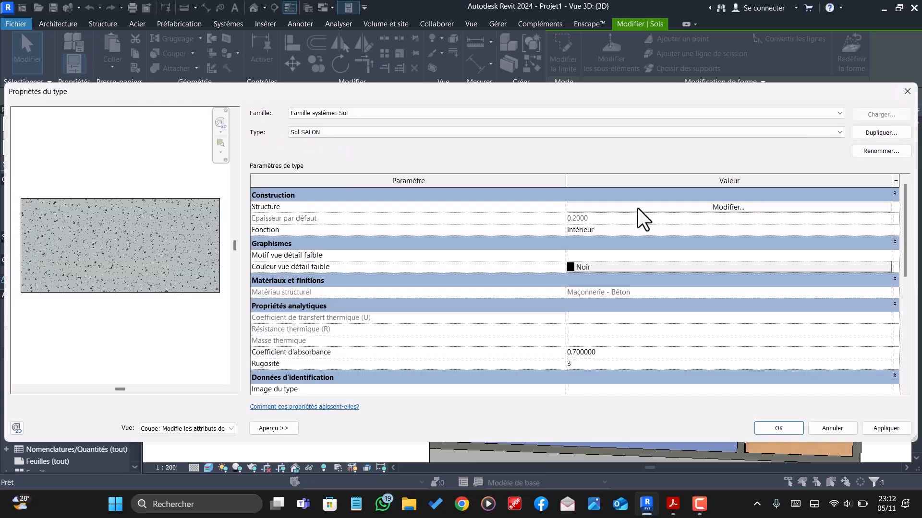
click(905, 92)
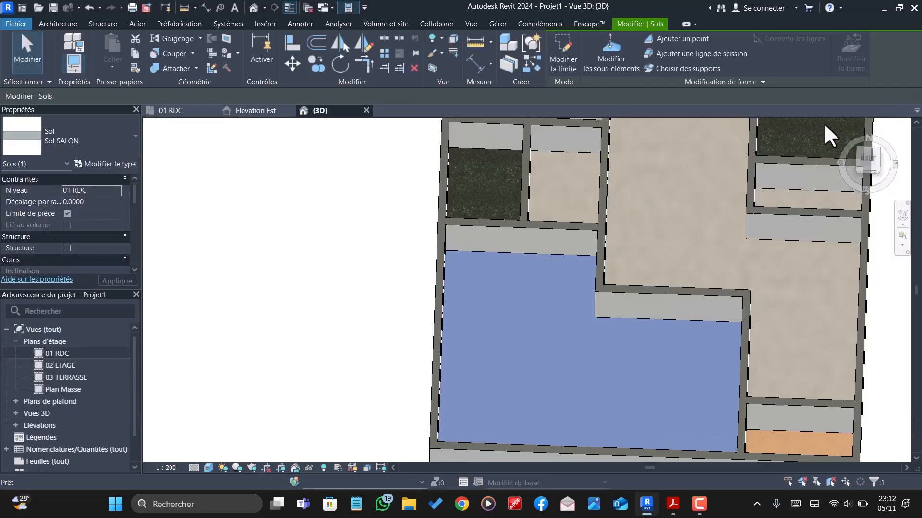
- Import the Parquet 15 material from the Bois category of the Enscape material library into the project
click(594, 24)
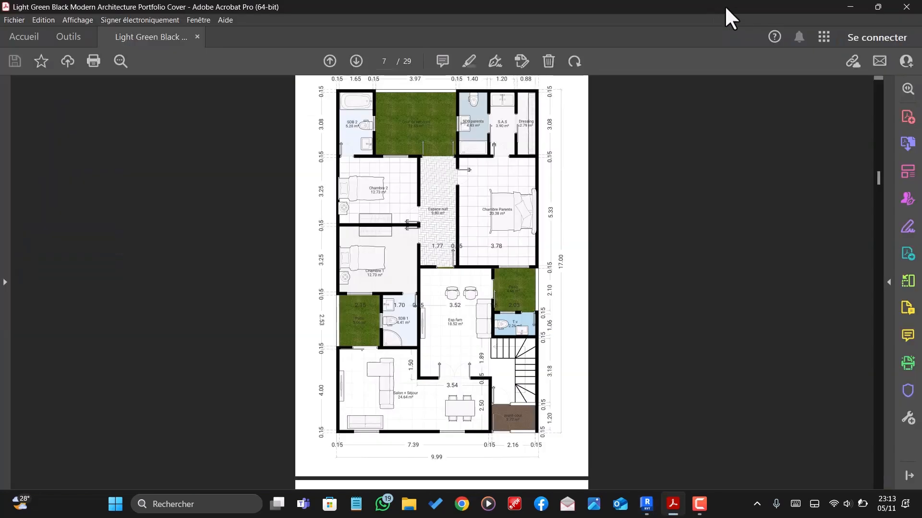
click(849, 7)
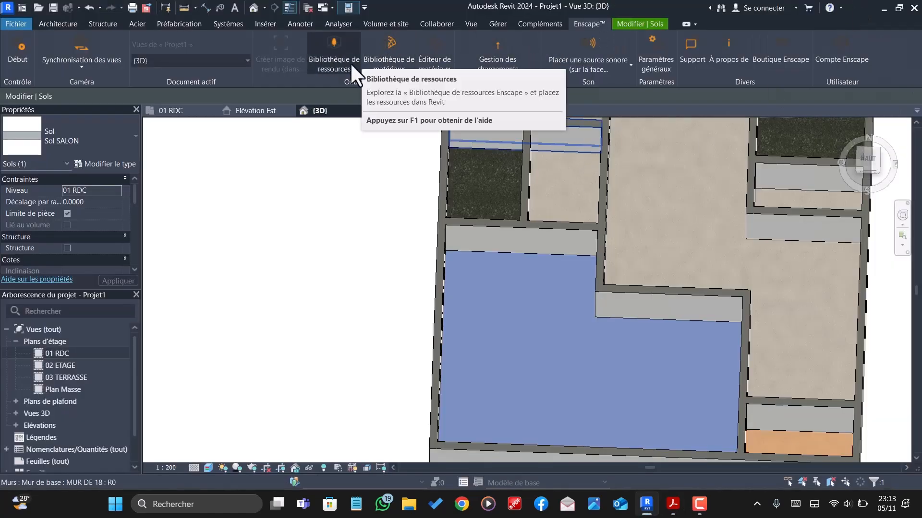
click(402, 48)
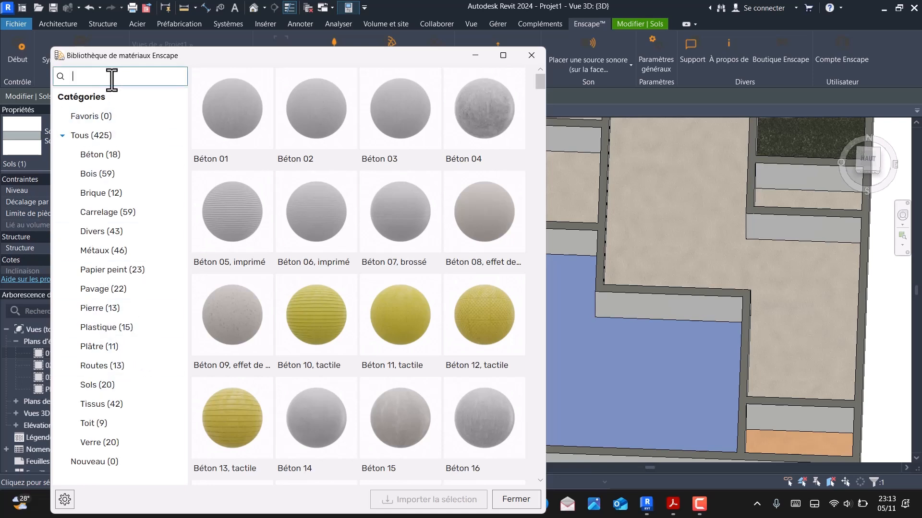
click(91, 174)
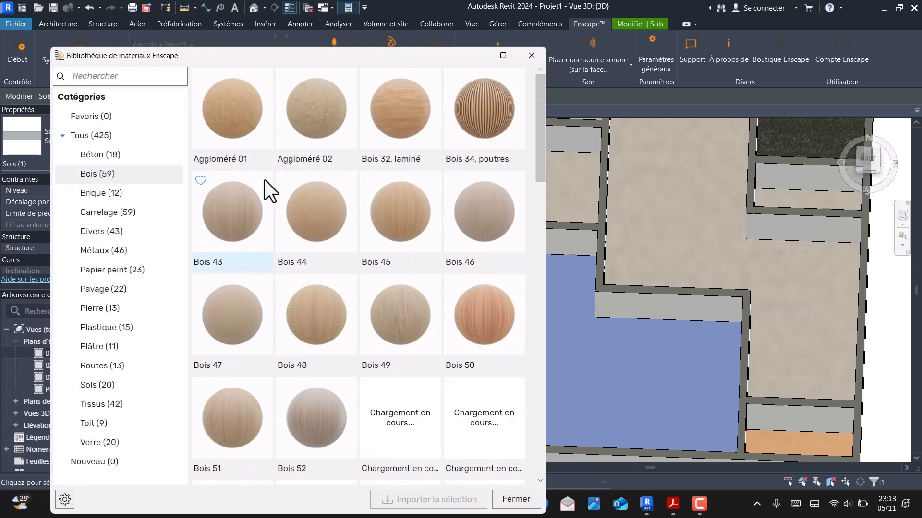
scroll(440, 261, down, 4)
scroll(445, 272, down, 8)
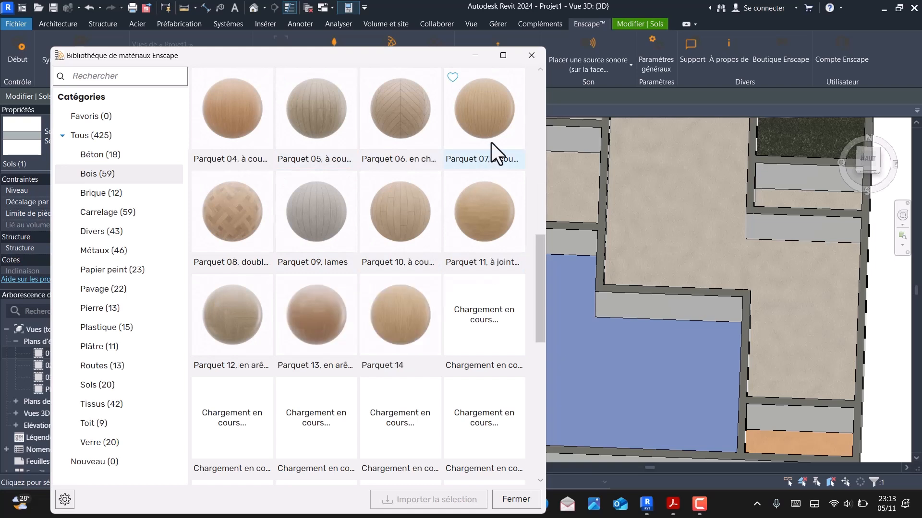
click(478, 315)
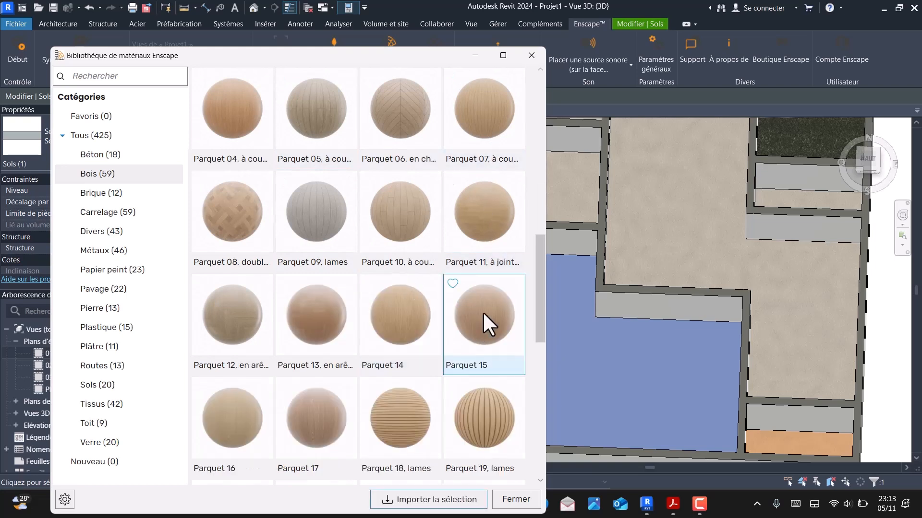
click(441, 499)
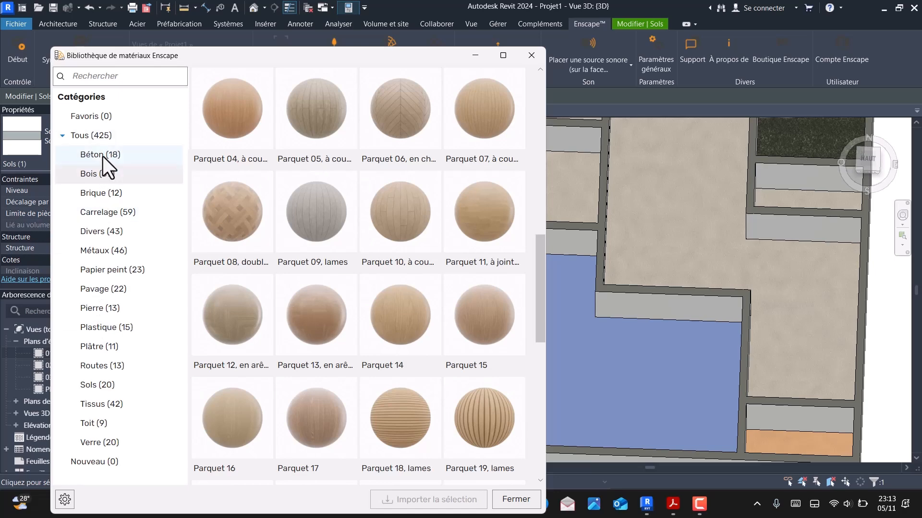
- Look through the Carrelage category of the material library and import Carrelage 06
click(106, 210)
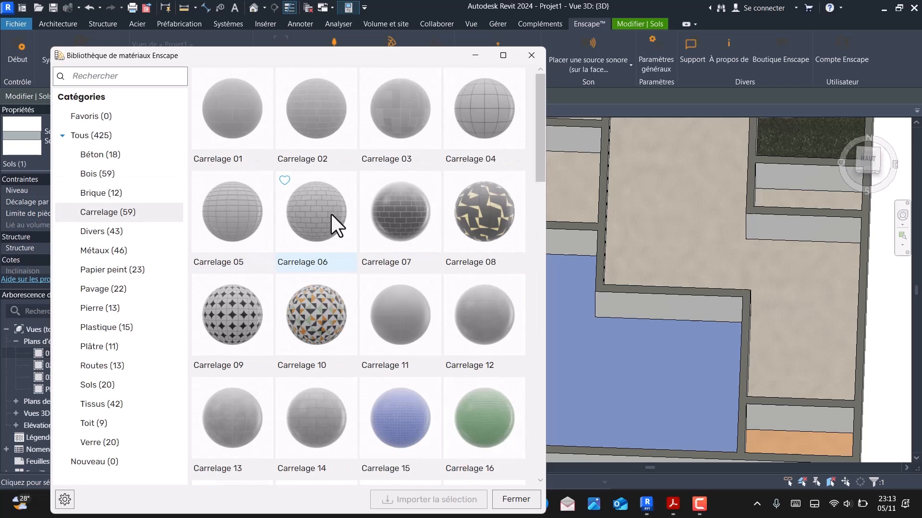
scroll(334, 209, down, 4)
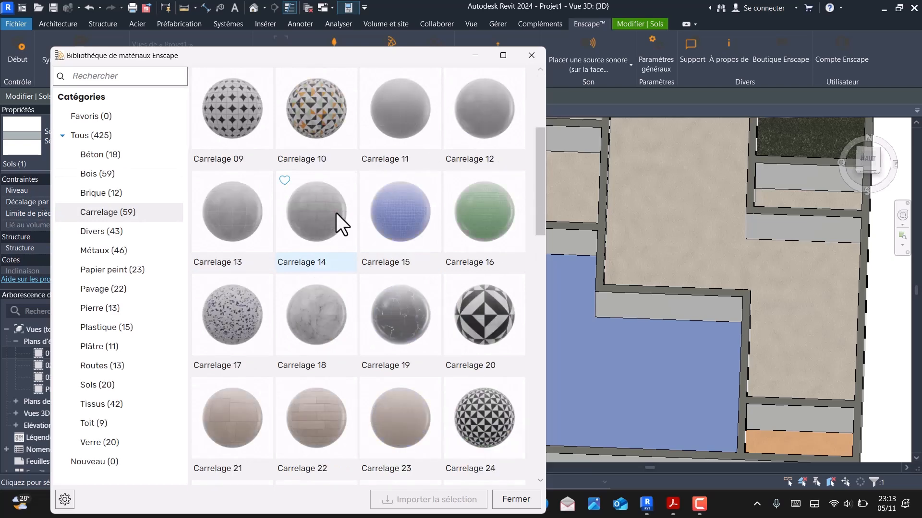
scroll(413, 330, down, 2)
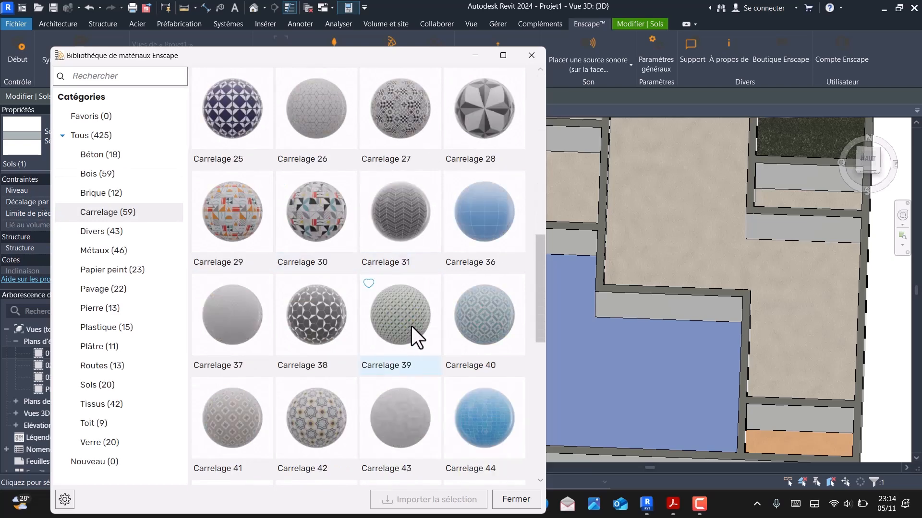
scroll(411, 325, down, 3)
scroll(365, 300, down, 2)
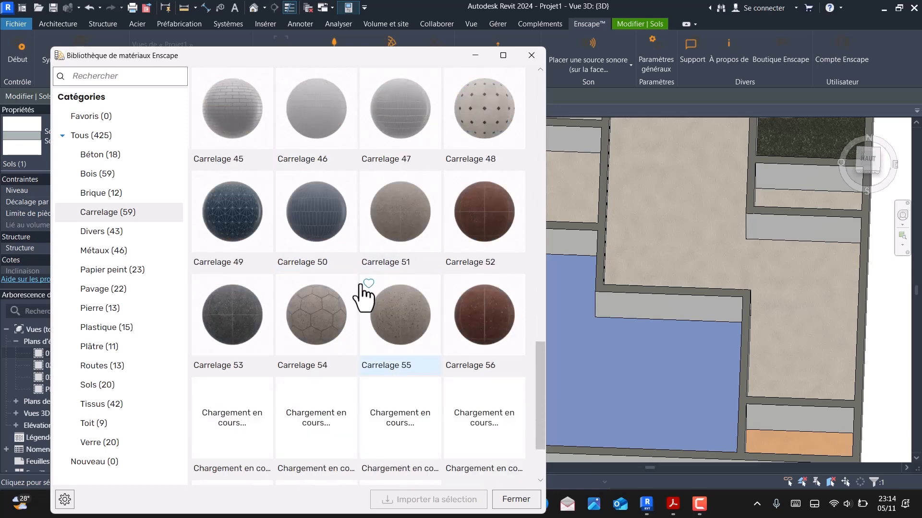
scroll(365, 300, down, 1)
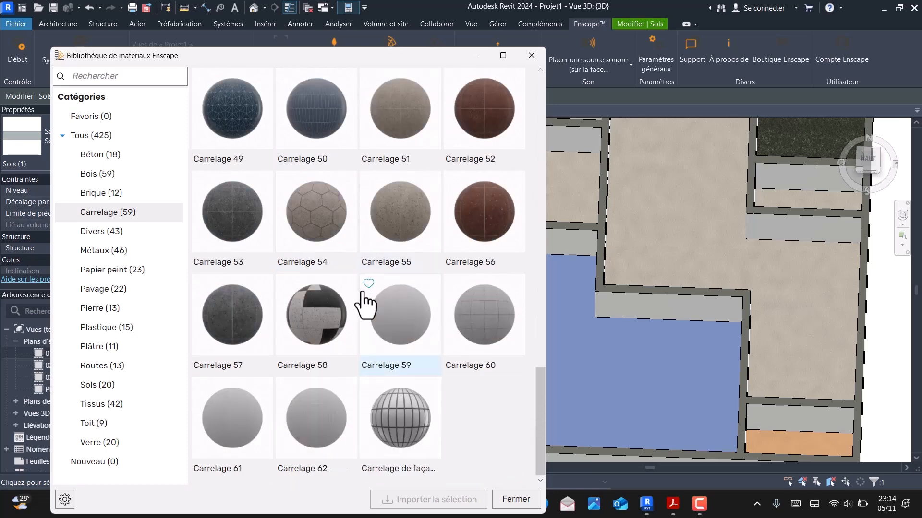
scroll(365, 294, up, 12)
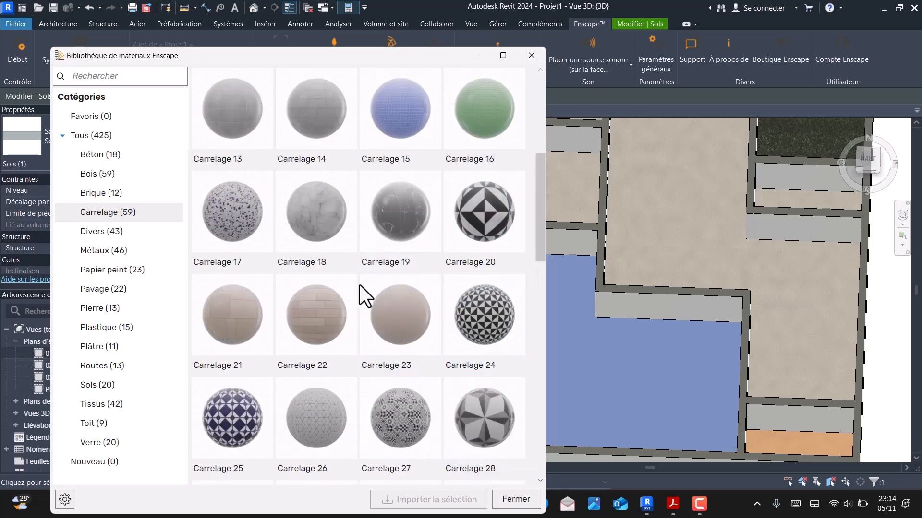
click(331, 215)
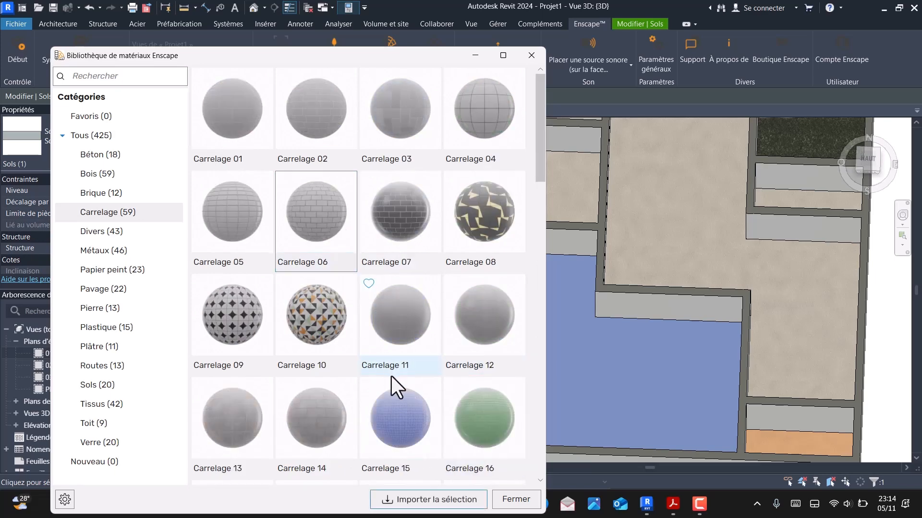
click(450, 506)
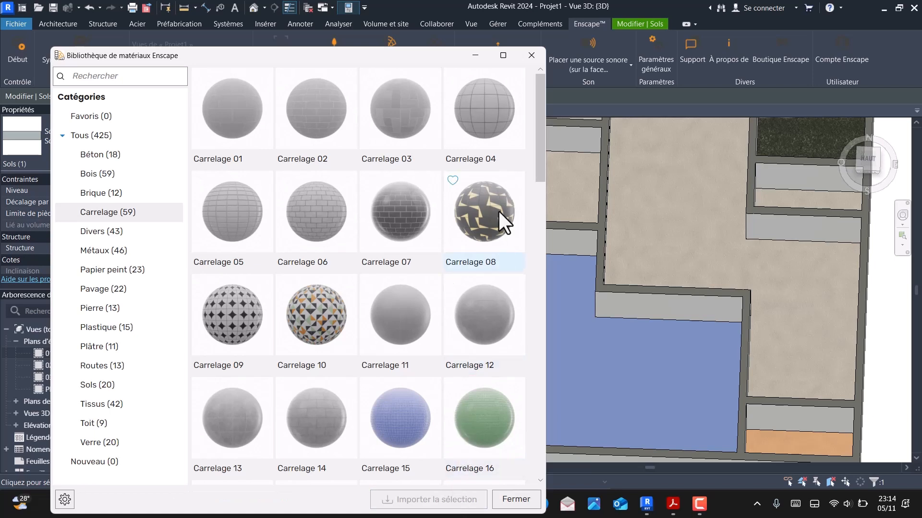
- Import Carrelage 04, look through the remaining tile materials and close the material library
click(497, 110)
click(440, 500)
scroll(459, 346, down, 6)
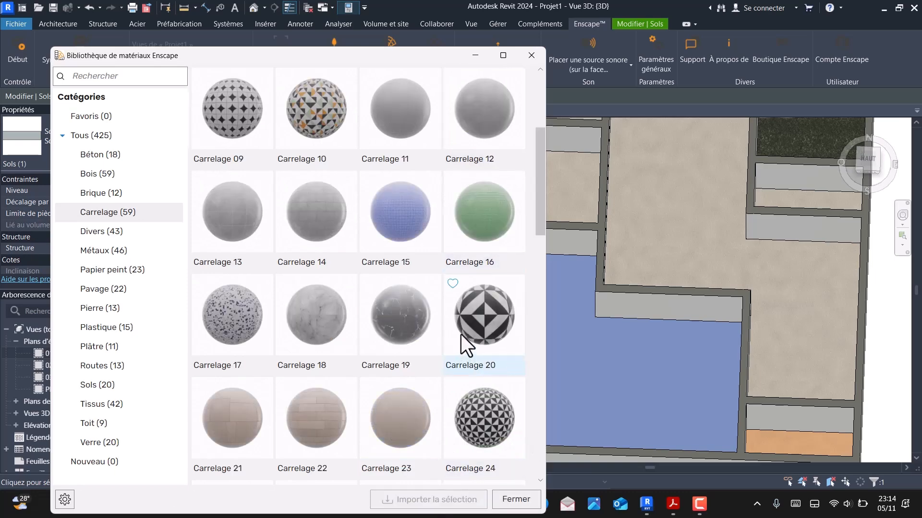
scroll(474, 327, down, 8)
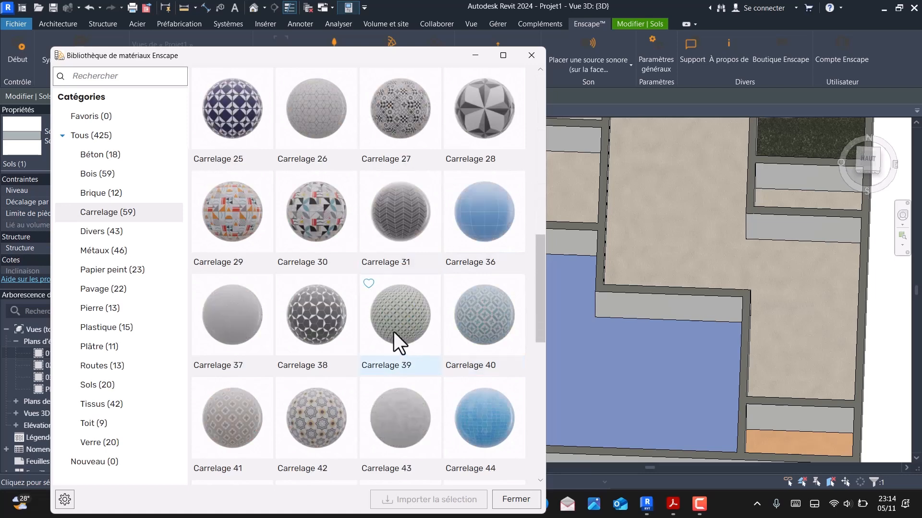
scroll(455, 353, down, 2)
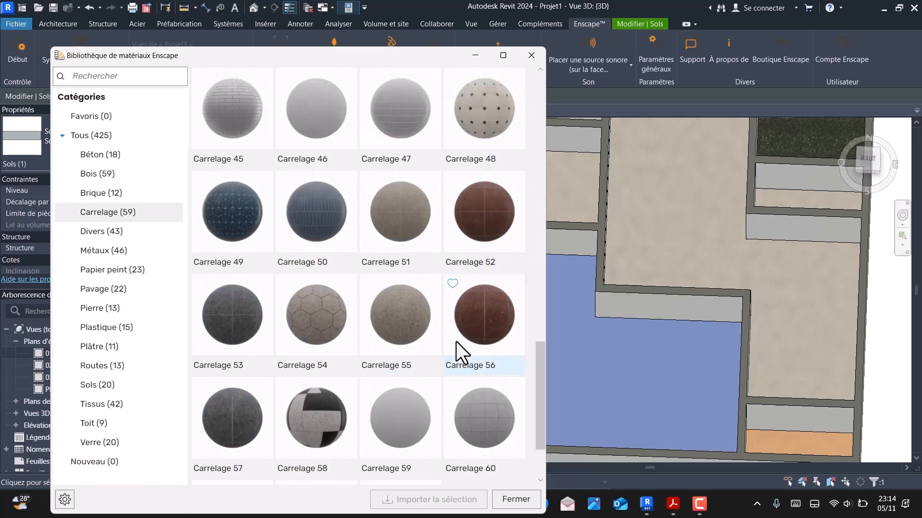
scroll(457, 339, up, 10)
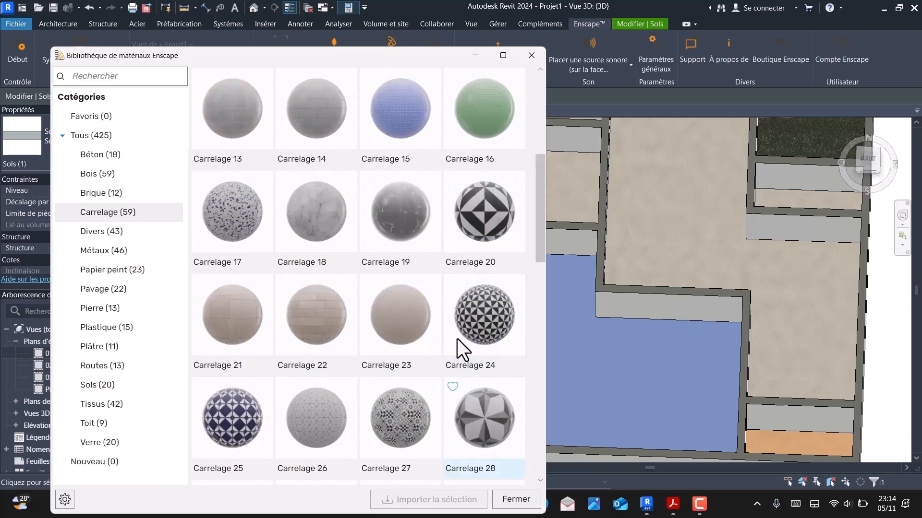
scroll(457, 339, down, 4)
scroll(457, 338, up, 8)
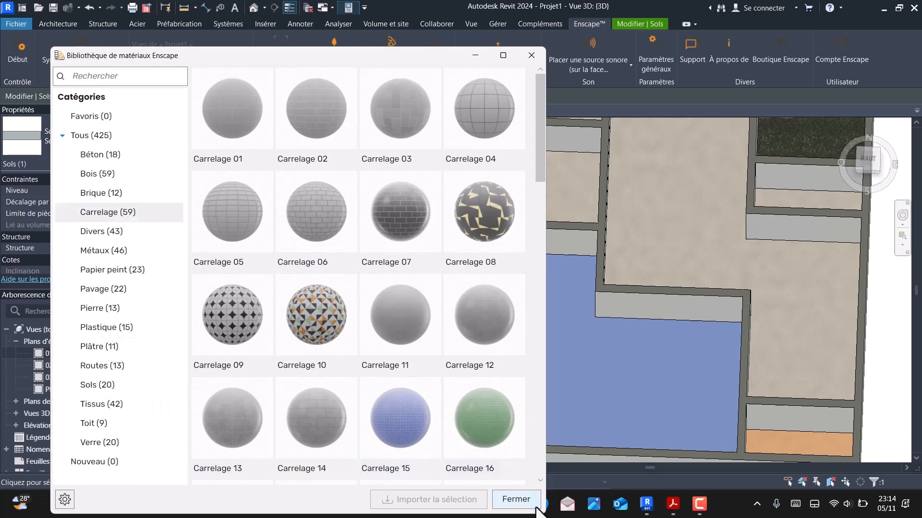
click(522, 502)
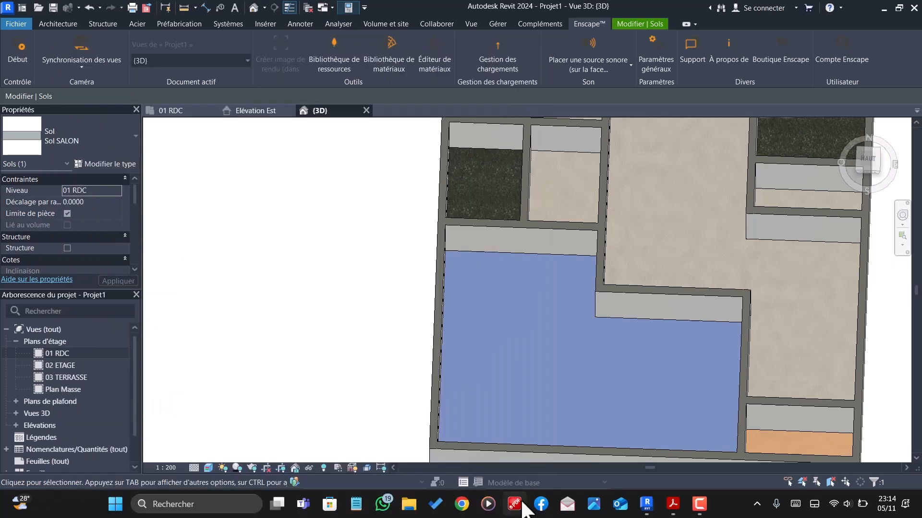
- Insert a new layer above the upper core boundary in the Sol SALON floor type's structure
click(103, 164)
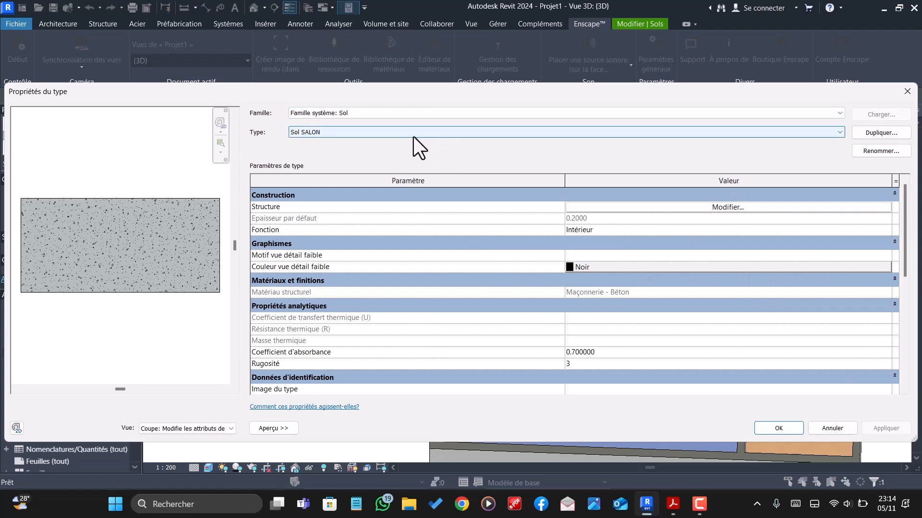
click(701, 208)
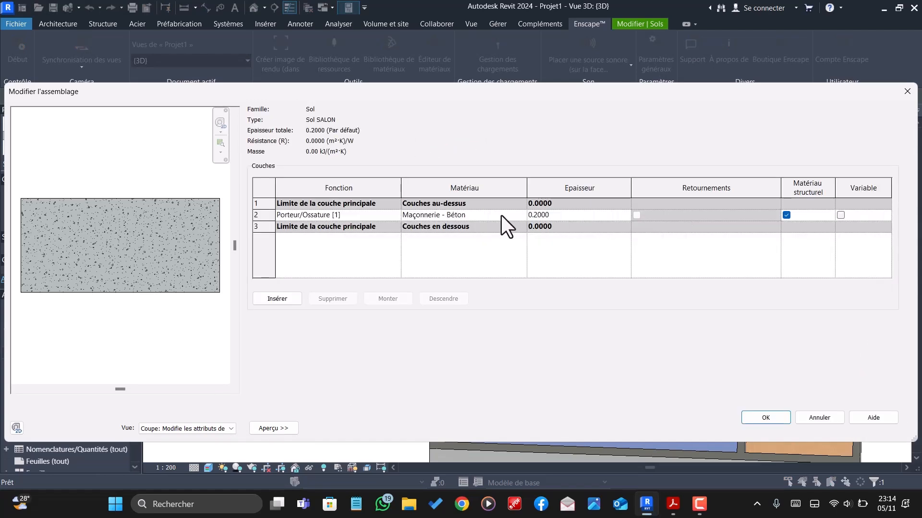
click(277, 299)
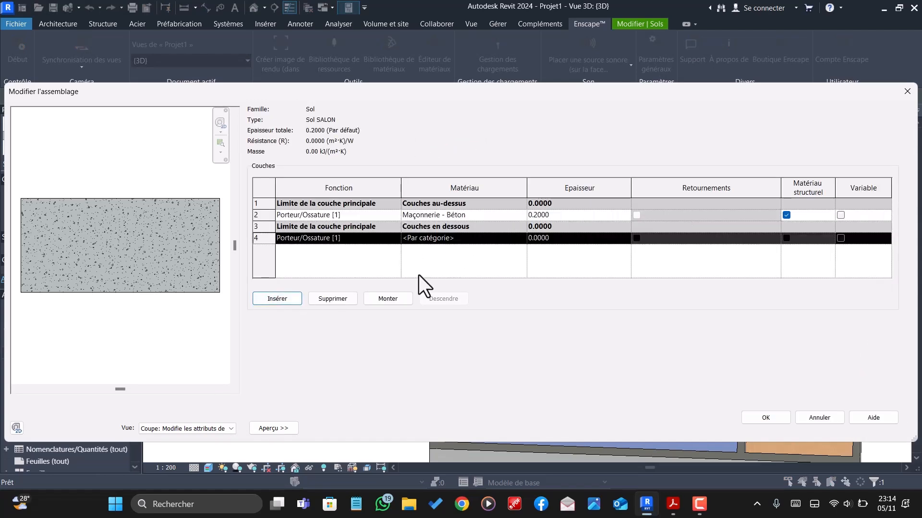
click(379, 301)
click(381, 298)
click(382, 298)
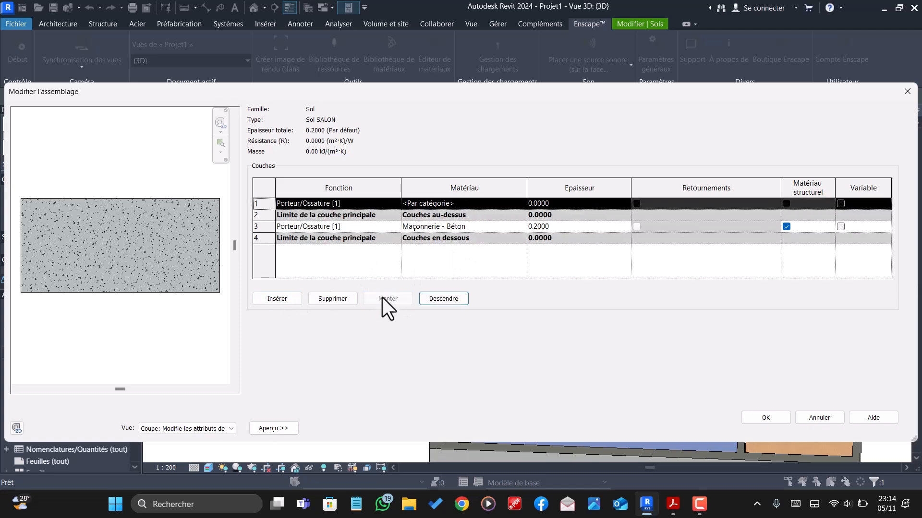
- Search the project materials for "parq" and assign Parquet 15 to the new top layer of the Sol SALON structure
click(492, 204)
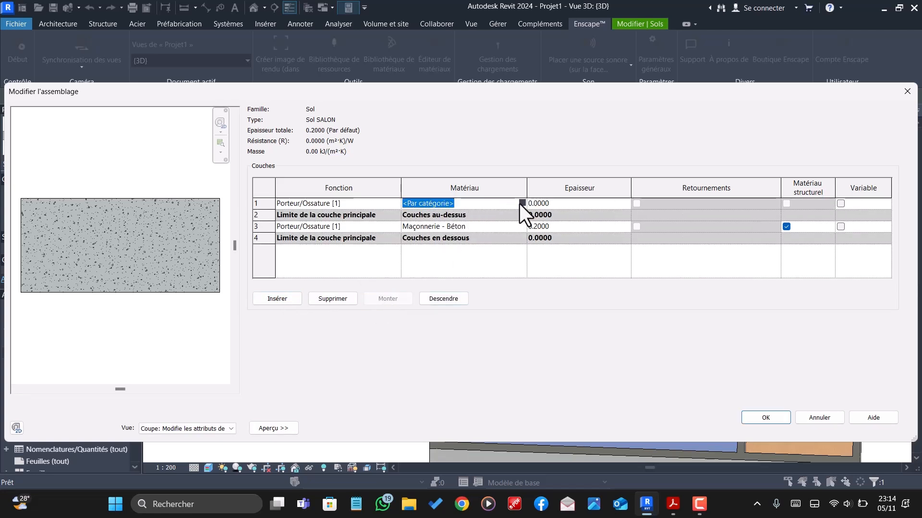
click(522, 204)
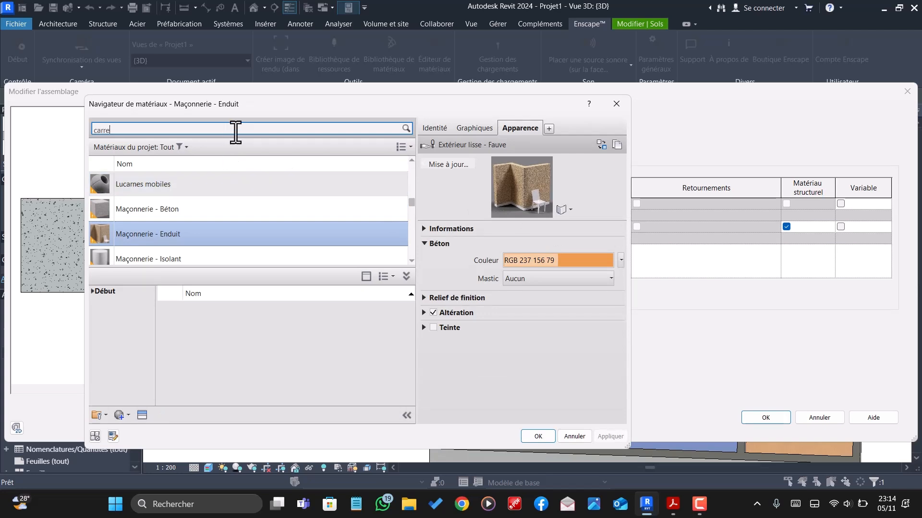
key(BackSpace)
key(BackSpace)
key(BackSpace)
key(BackSpace)
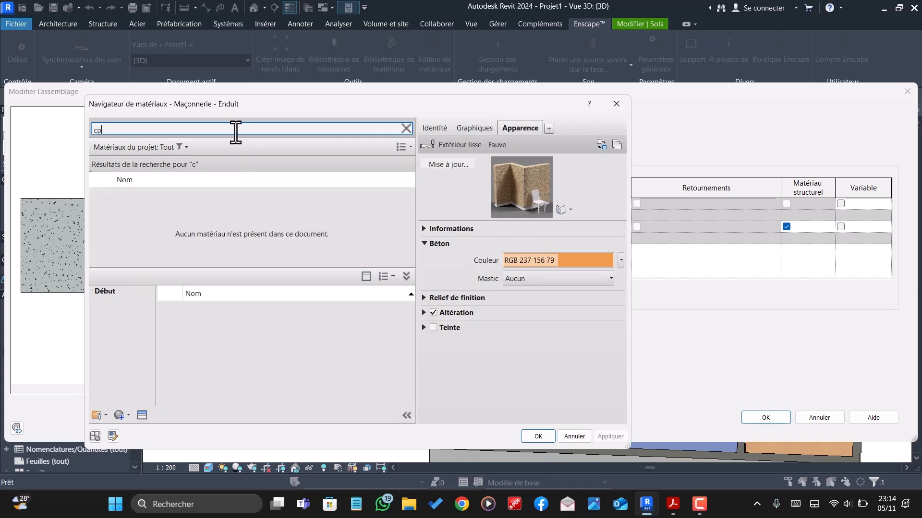
key(BackSpace)
key(BackSpace)
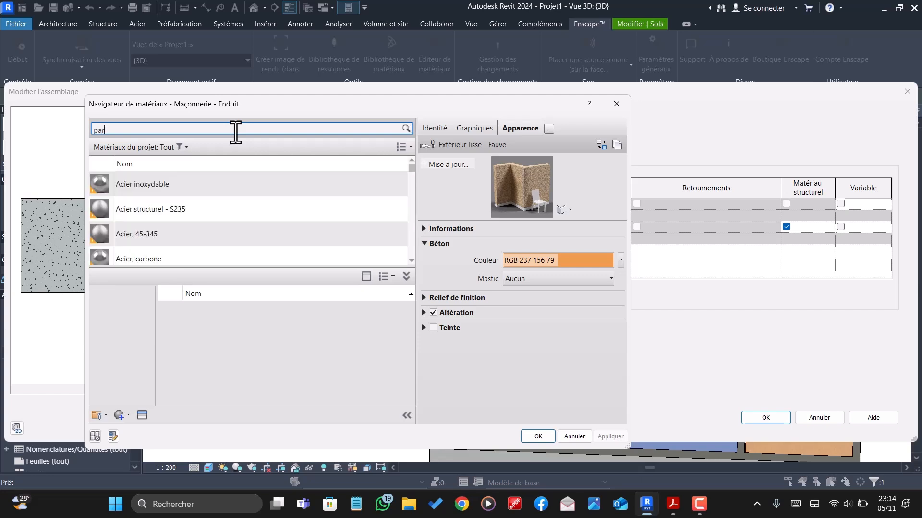
text(par)
scroll(163, 237, down, 3)
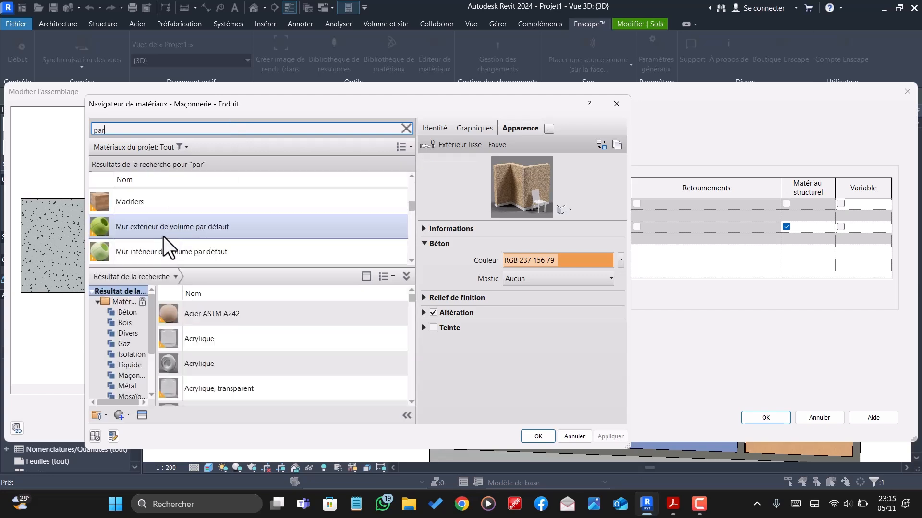
scroll(165, 230, down, 5)
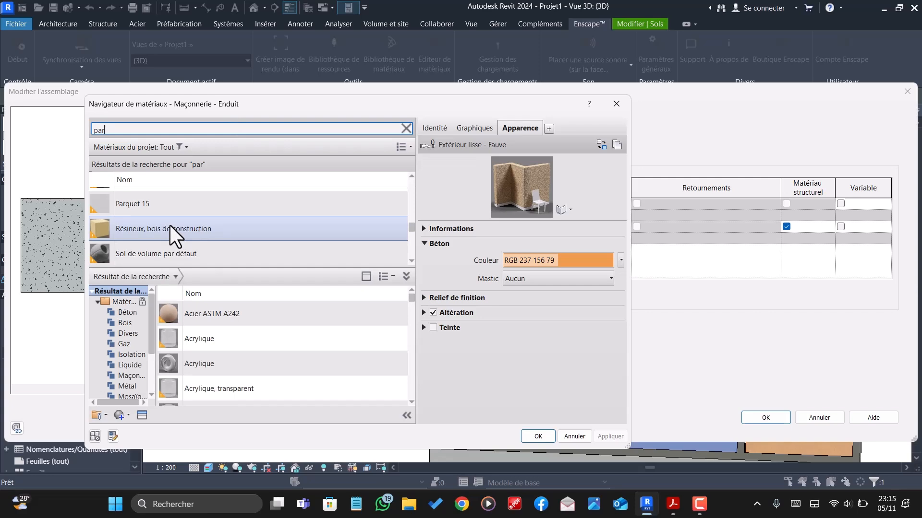
scroll(170, 228, down, 3)
text(q)
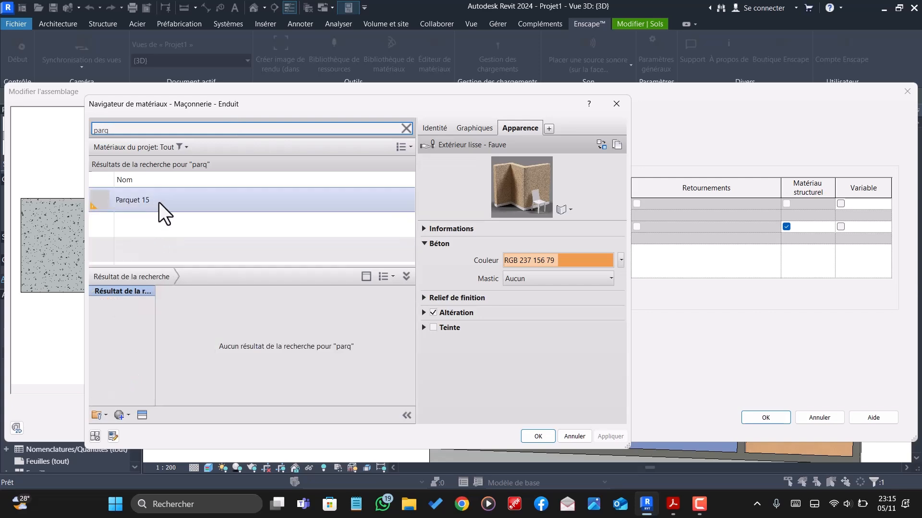
click(158, 202)
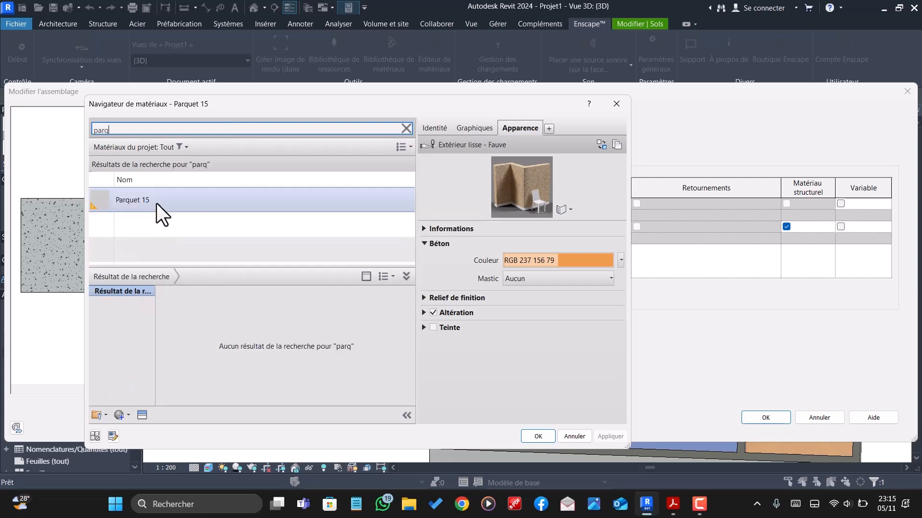
click(537, 434)
- Set the Sol SALON concrete layer to 0.18 thick and the Parquet 15 layer to 0.02, and apply the floor type changes
click(557, 225)
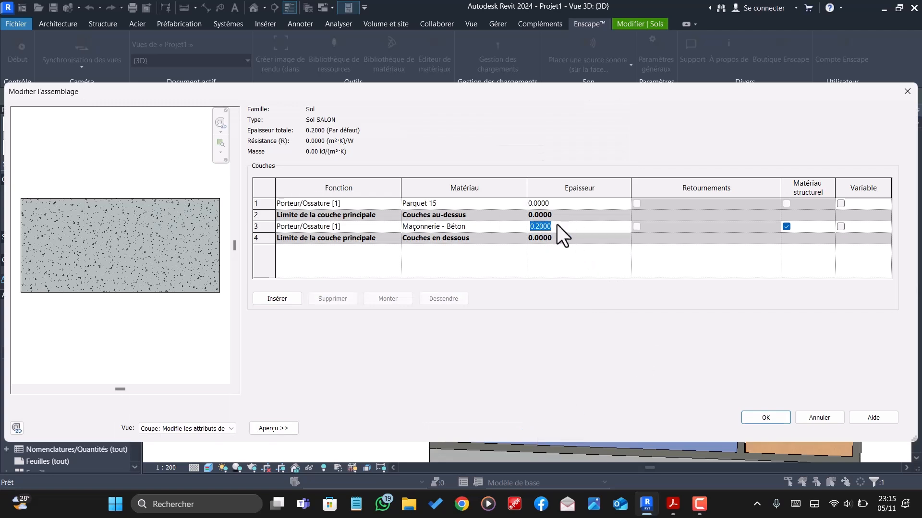
click(557, 226)
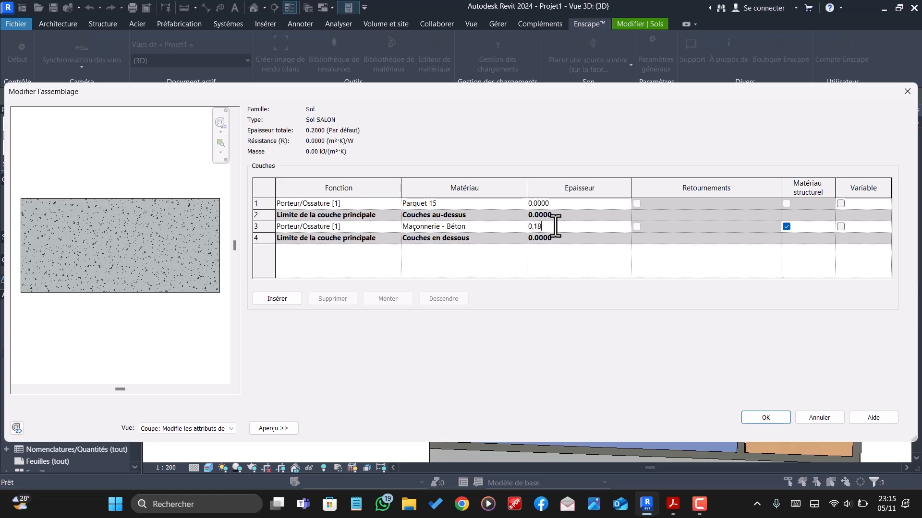
click(552, 203)
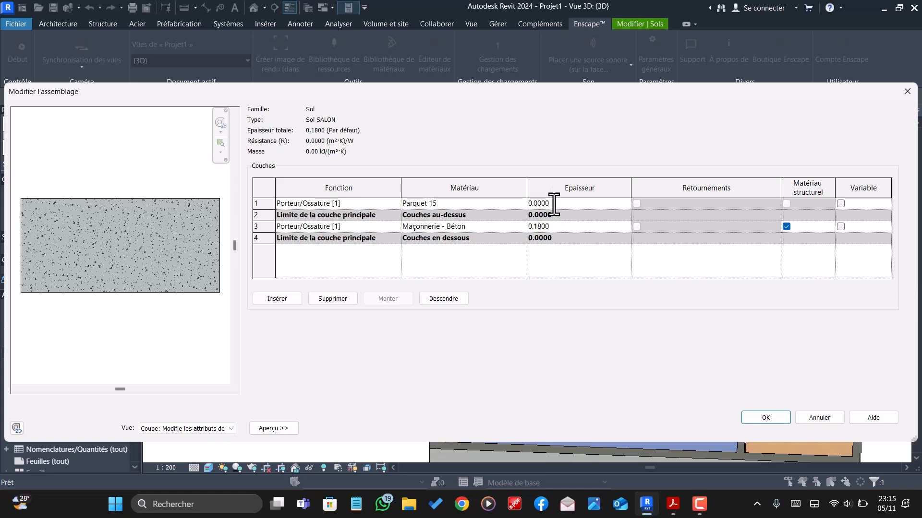
key(BackSpace)
key(BackSpace)
click(558, 228)
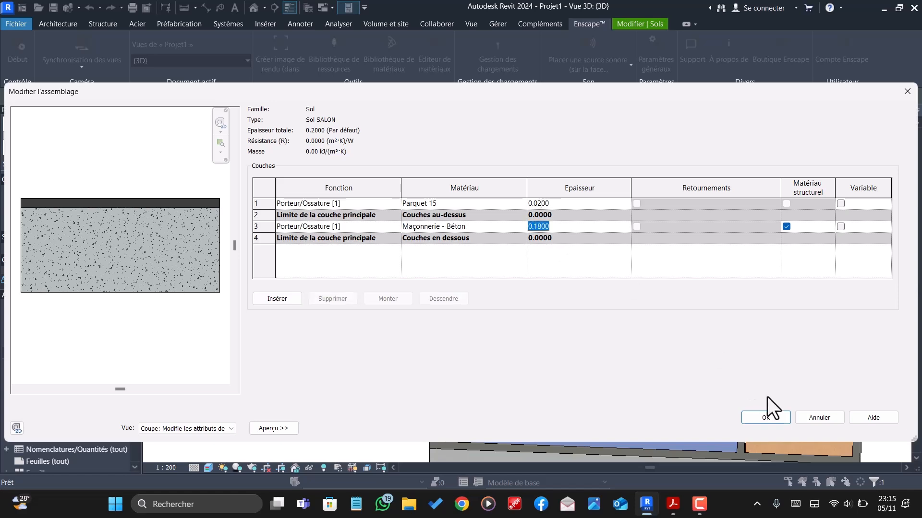
click(773, 419)
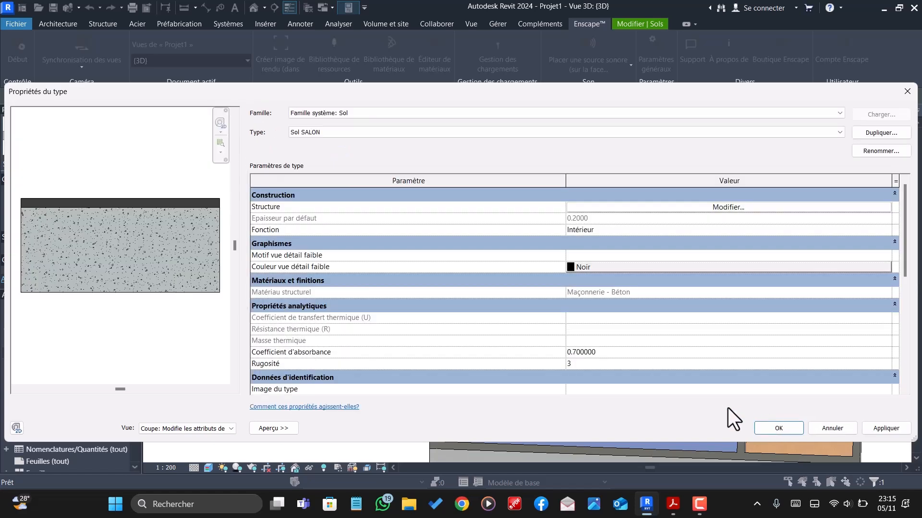
click(779, 428)
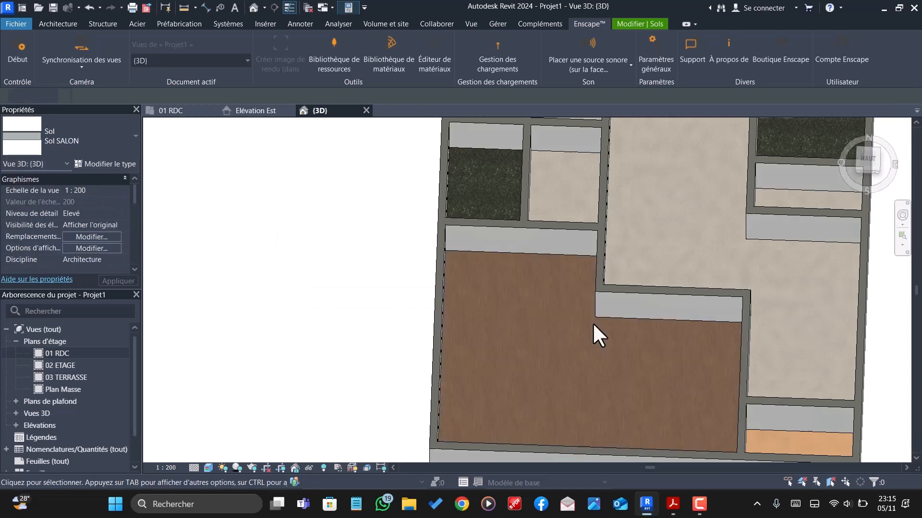
- Insert a new layer above the upper core boundary in the structure of the bedrooms' Sol chambre floor type
scroll(494, 271, down, 2)
scroll(569, 349, up, 4)
scroll(424, 269, down, 4)
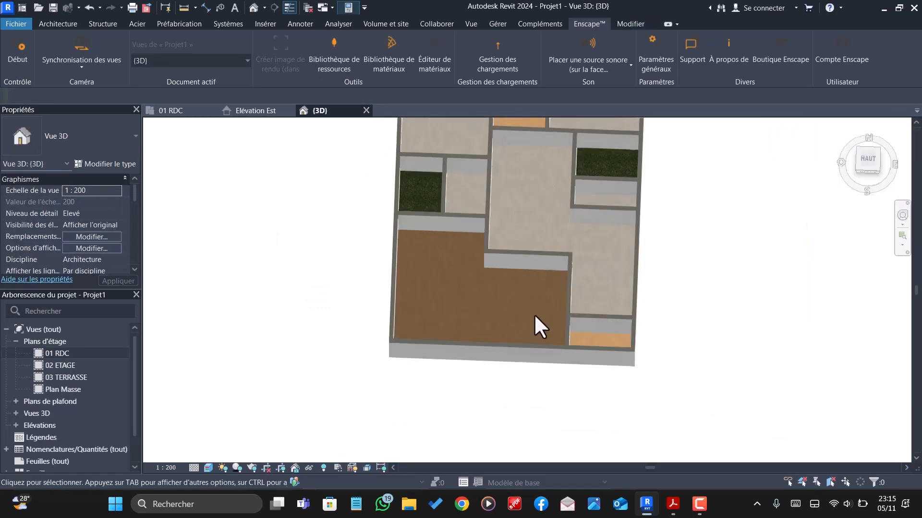
scroll(542, 319, down, 2)
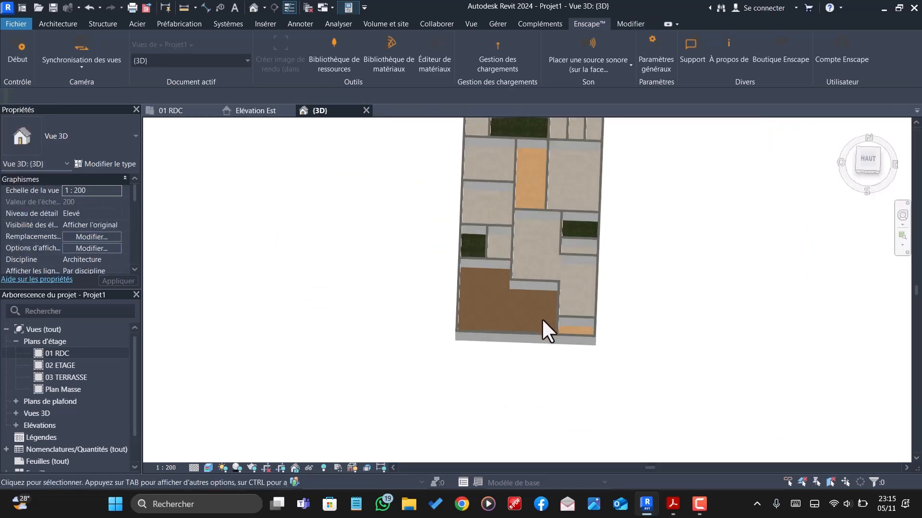
click(490, 195)
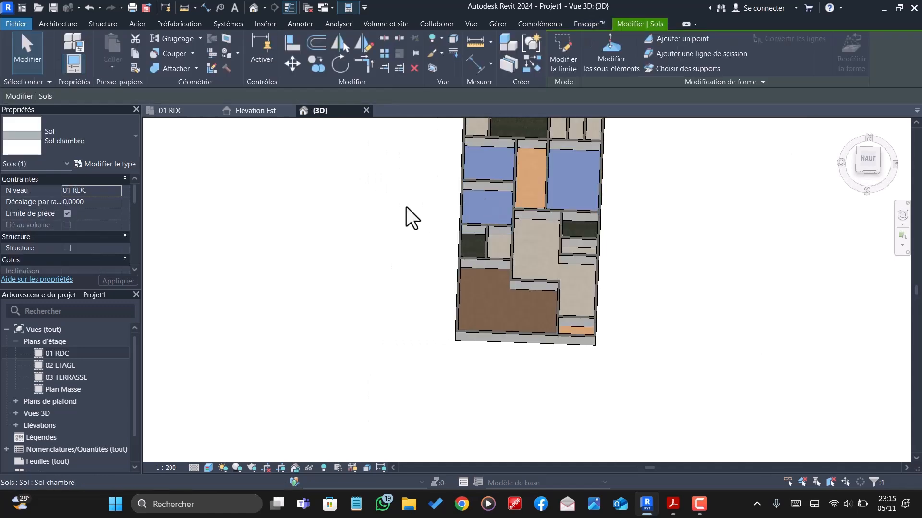
click(84, 164)
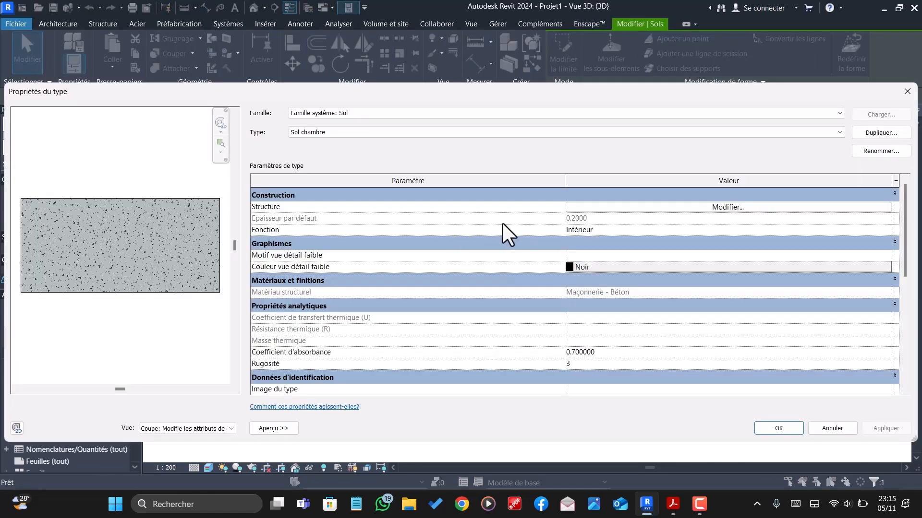
click(695, 208)
click(274, 299)
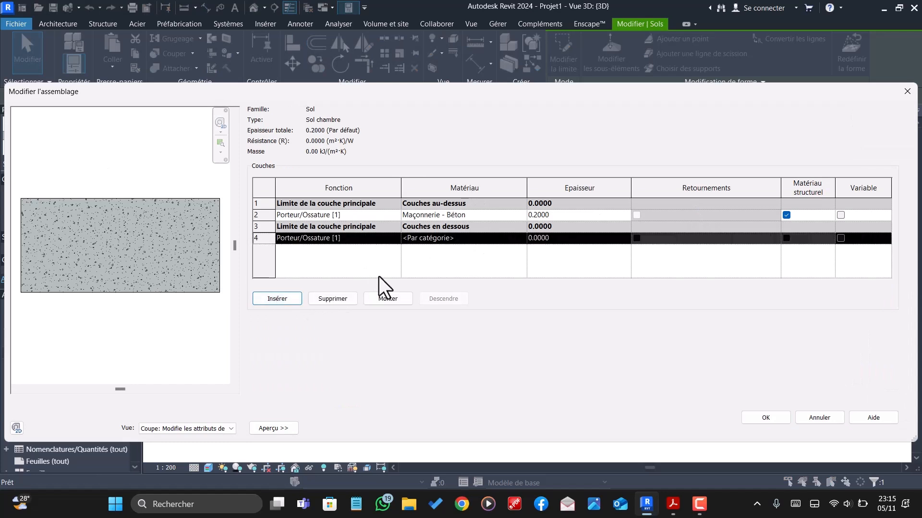
click(387, 300)
click(387, 300)
click(387, 299)
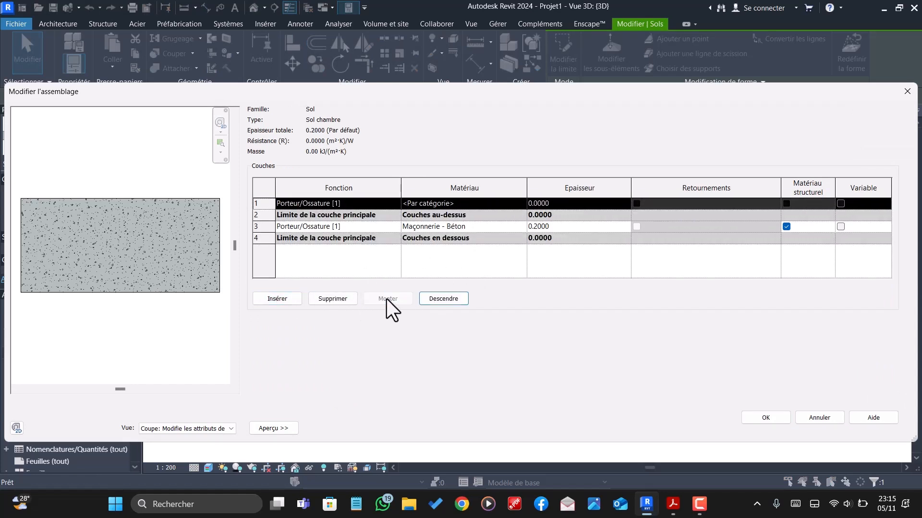
- Set the Sol chambre concrete layer's thickness to 0.18 and the new top layer's thickness to 0.02
click(557, 226)
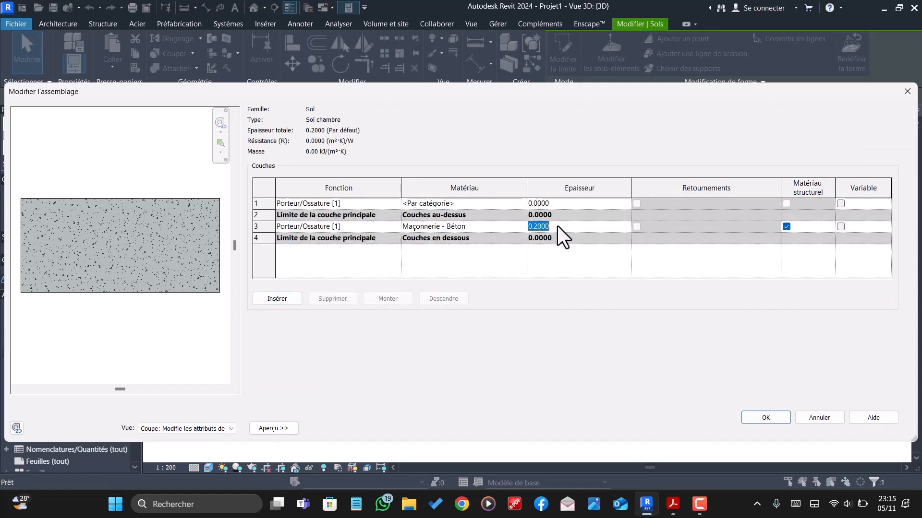
click(557, 227)
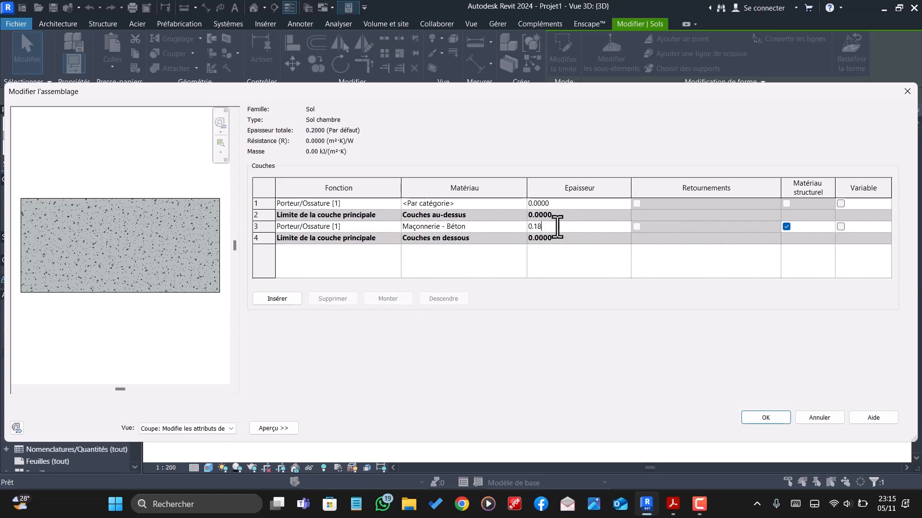
text(0.18)
click(562, 203)
click(561, 204)
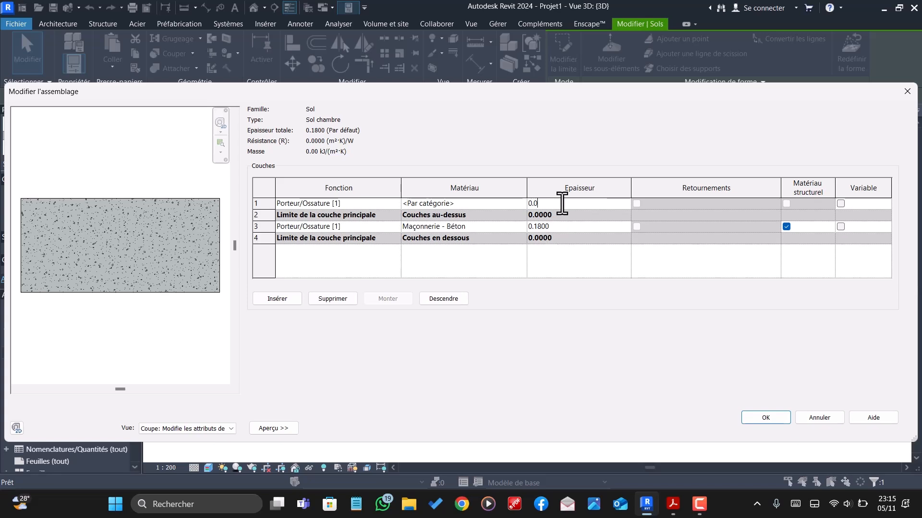
- Search the project materials for "CARRELAGE", assign Carrelage 06 to the top layer of Sol chambre and apply the floor type changes
click(524, 203)
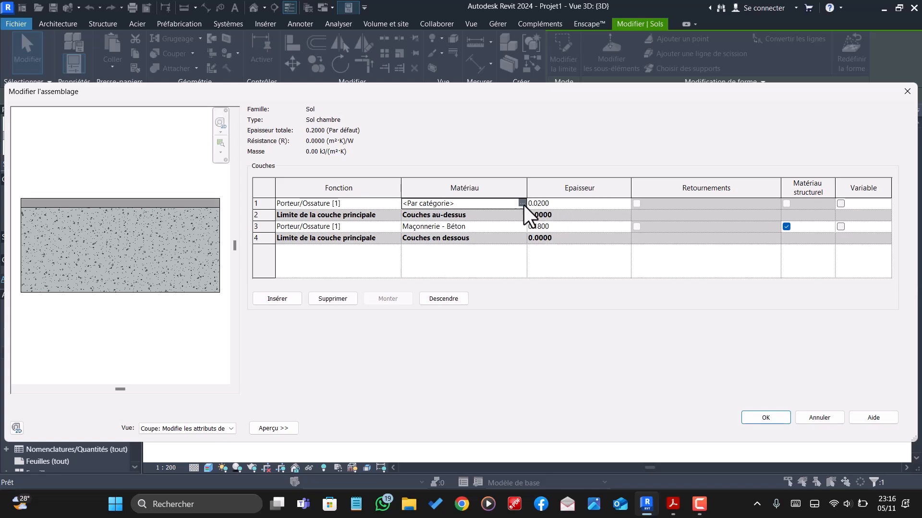
click(524, 205)
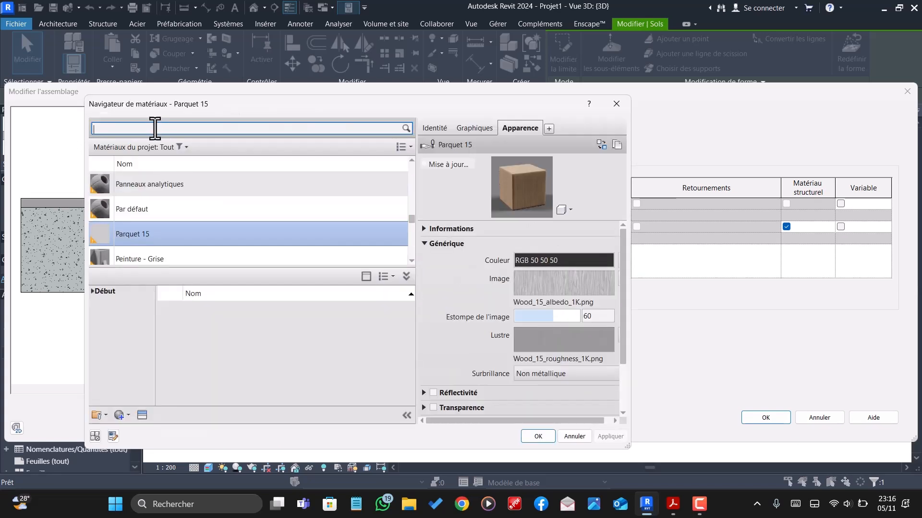
text(CA)
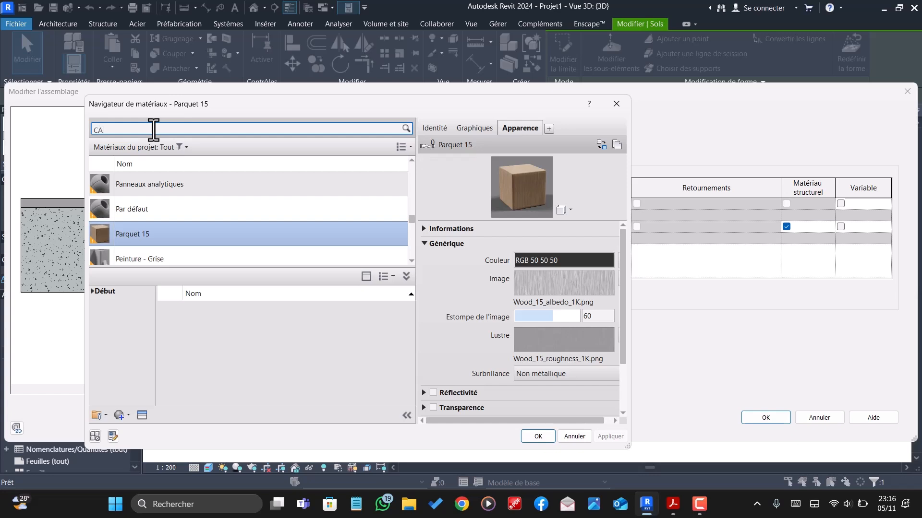
text(RRELAGE)
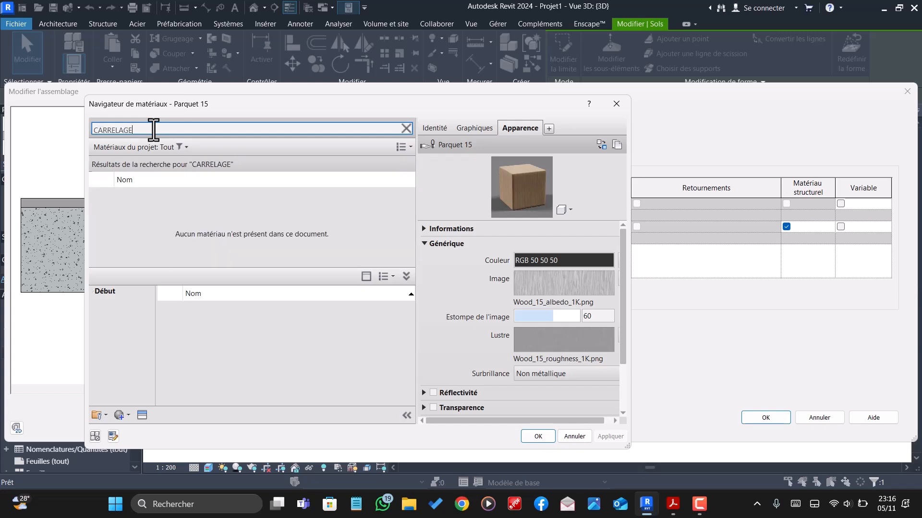
click(188, 230)
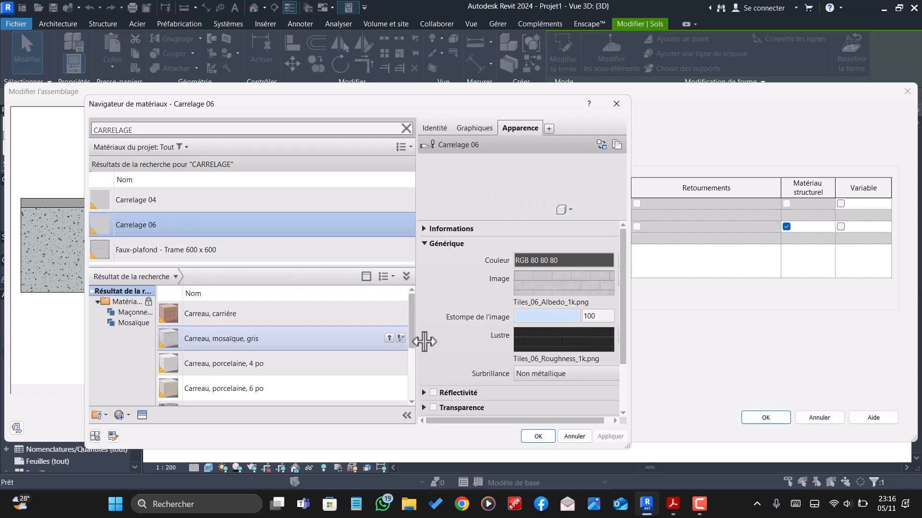
click(551, 441)
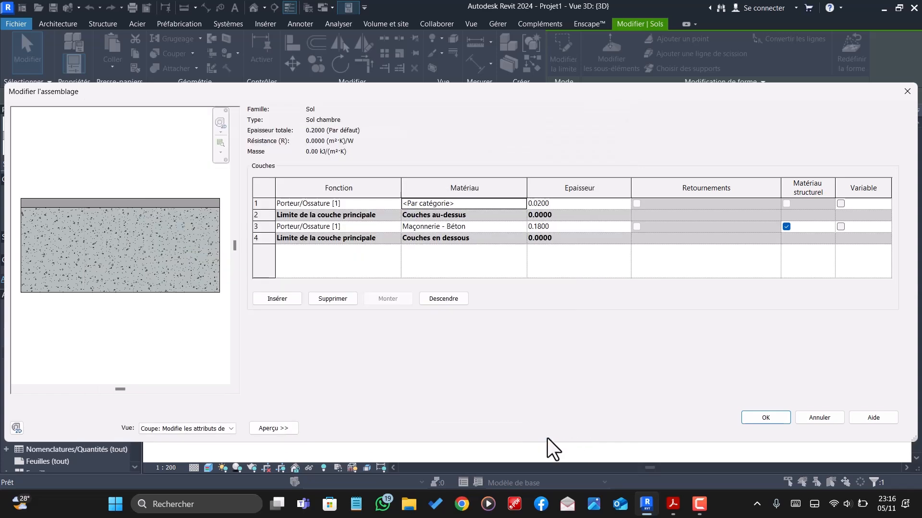
click(782, 416)
click(780, 426)
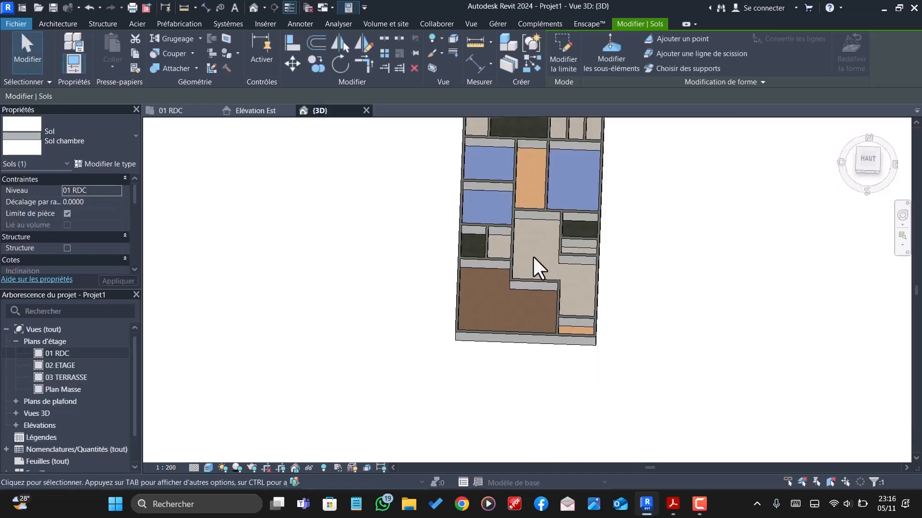
- Insert a new layer above the upper core boundary in the structure of the family space's Sol ESP. FAMI floor type
scroll(534, 268, up, 3)
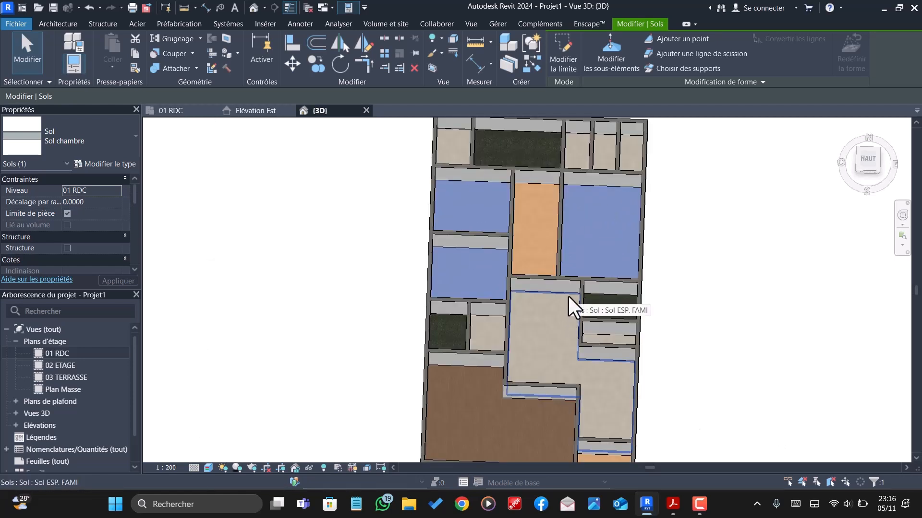
click(571, 307)
scroll(504, 312, up, 3)
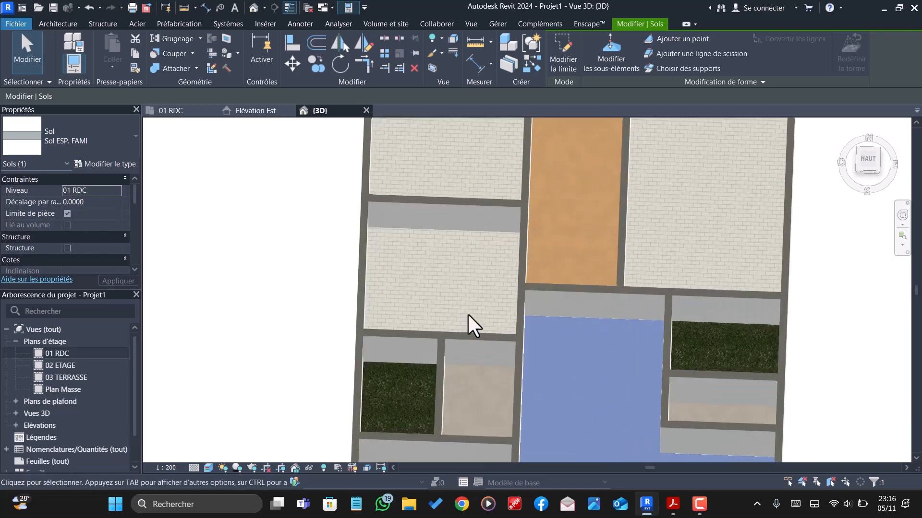
scroll(474, 322, up, 3)
scroll(479, 290, down, 5)
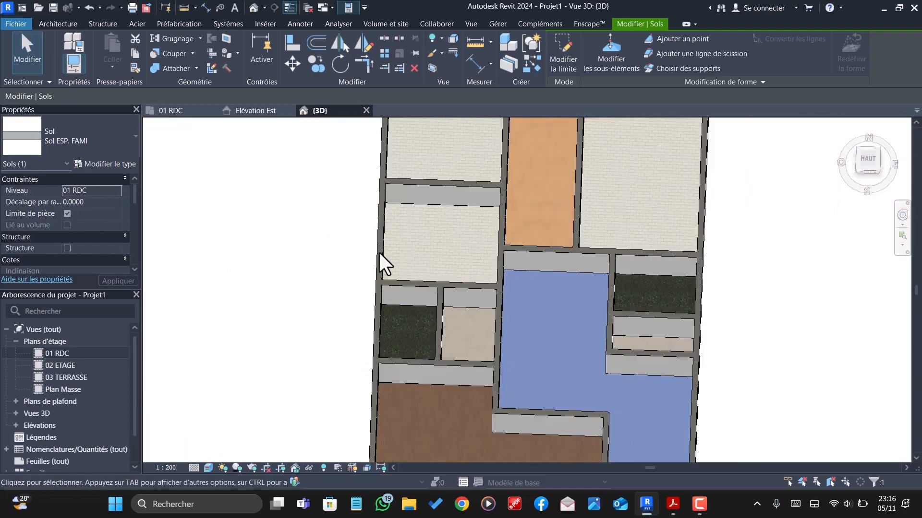
scroll(384, 264, down, 3)
click(120, 164)
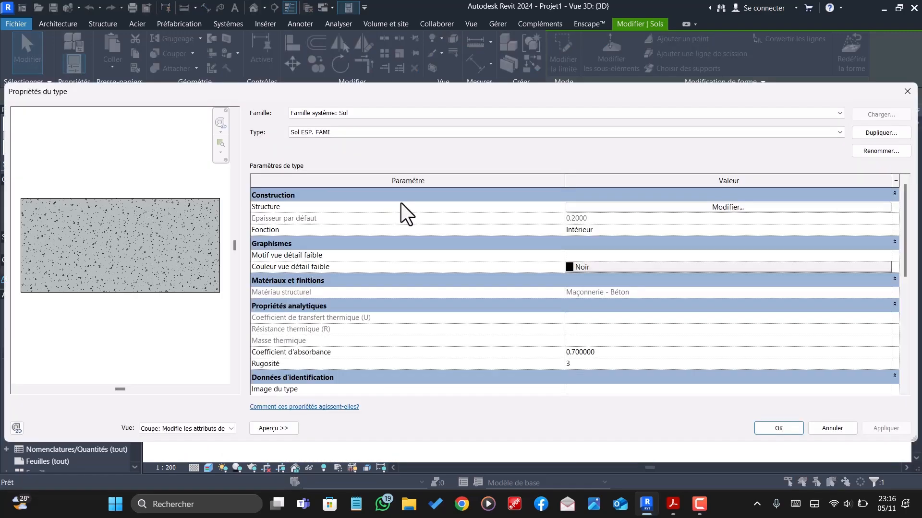
click(694, 209)
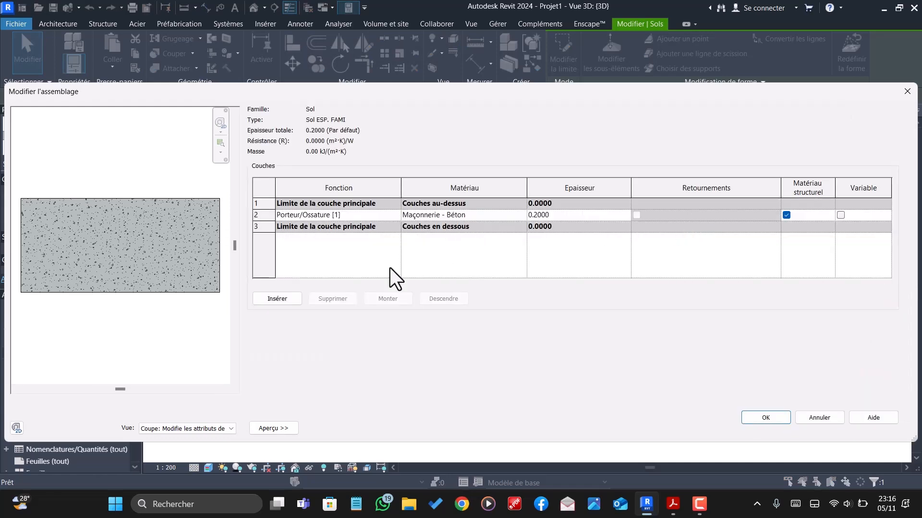
click(281, 300)
click(387, 299)
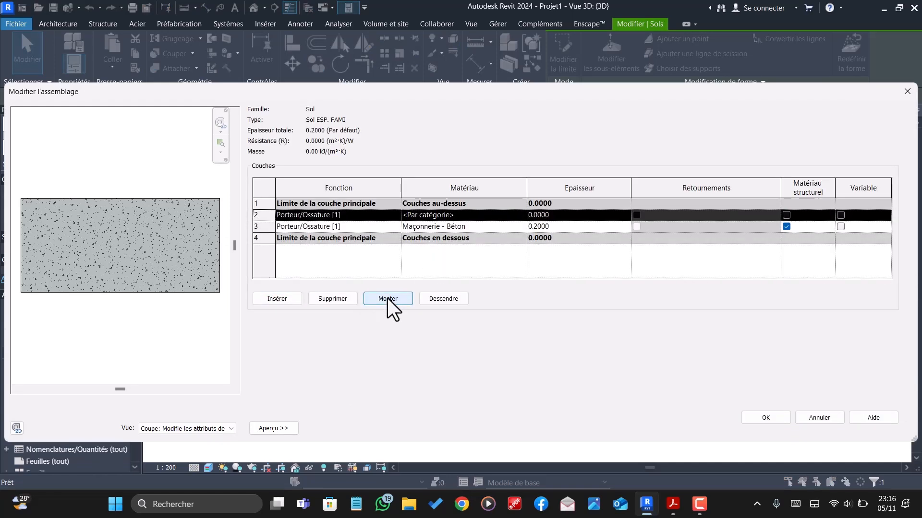
click(387, 299)
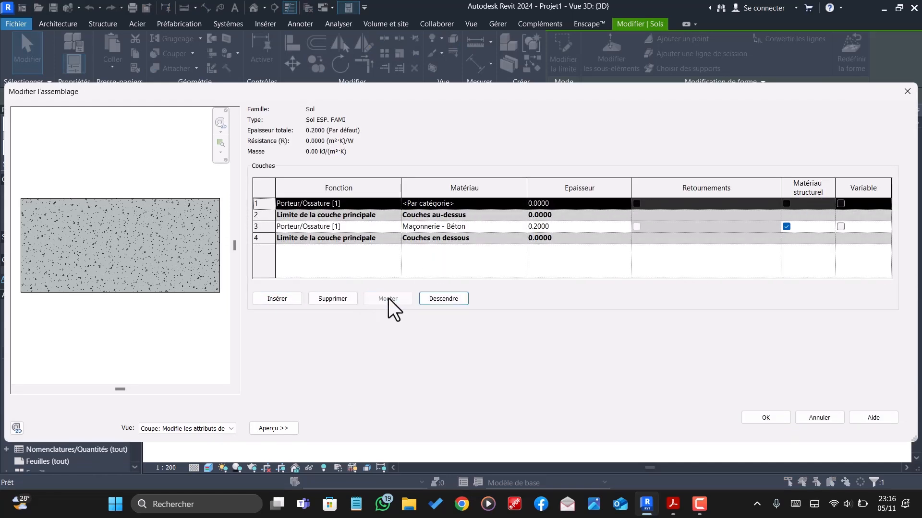
- Set the Sol ESP. FAMI concrete layer's thickness to 0.18 and the new top layer's thickness to 0.02
click(552, 226)
key(BackSpace)
key(BackSpace)
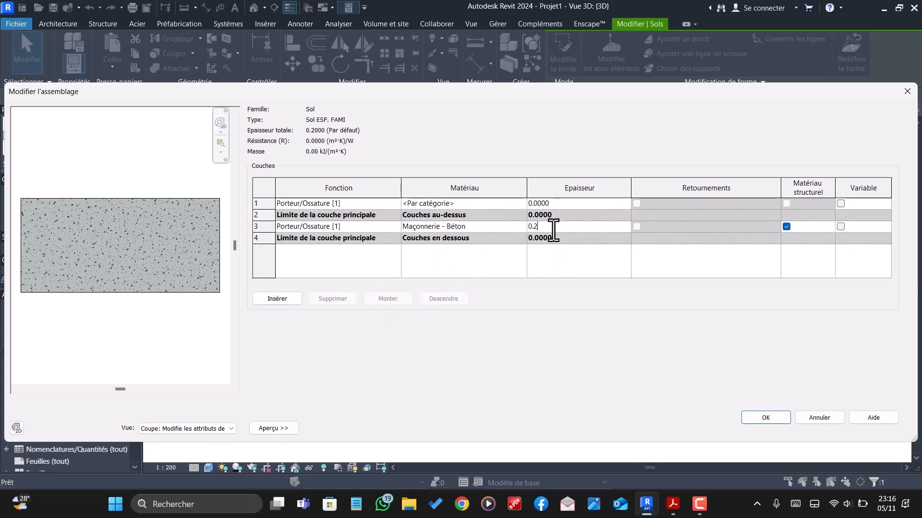
text(18)
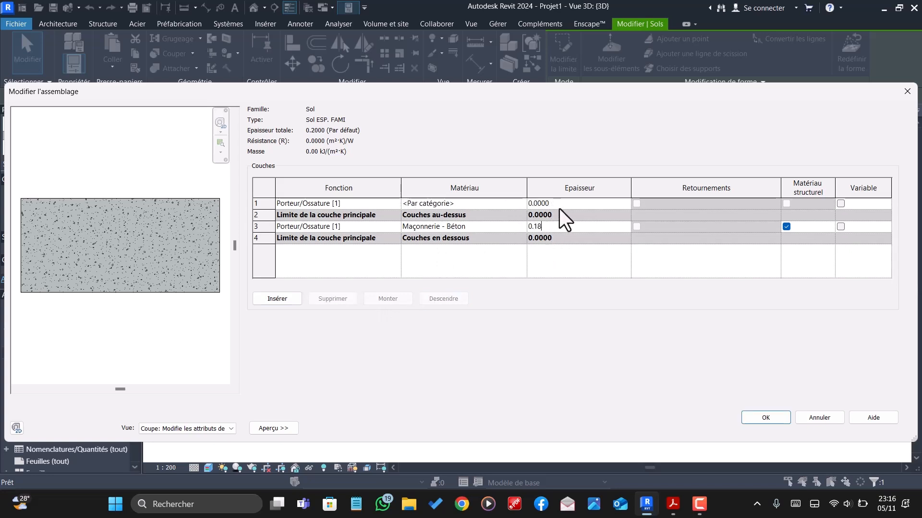
click(559, 207)
click(559, 206)
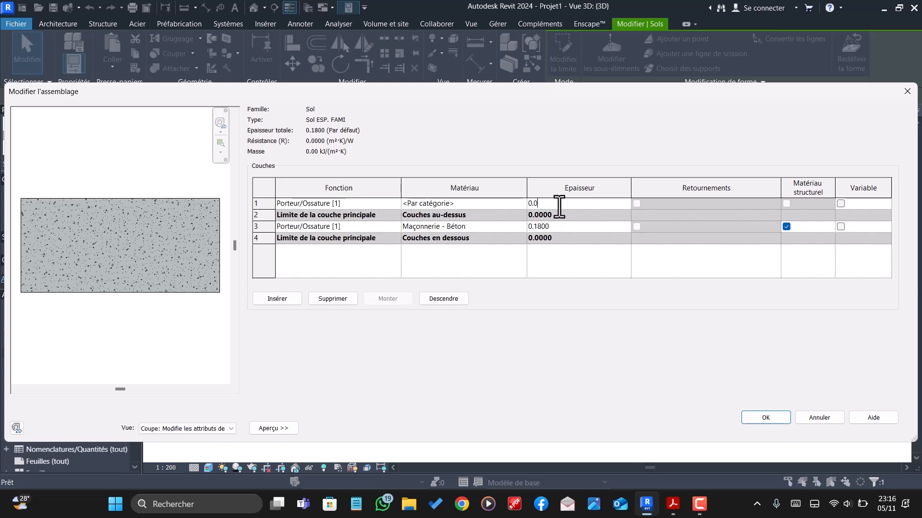
text(2)
- Search the project materials for "CARRELAGE" to choose the top layer material of the Sol ESP. FAMI floor type
click(523, 204)
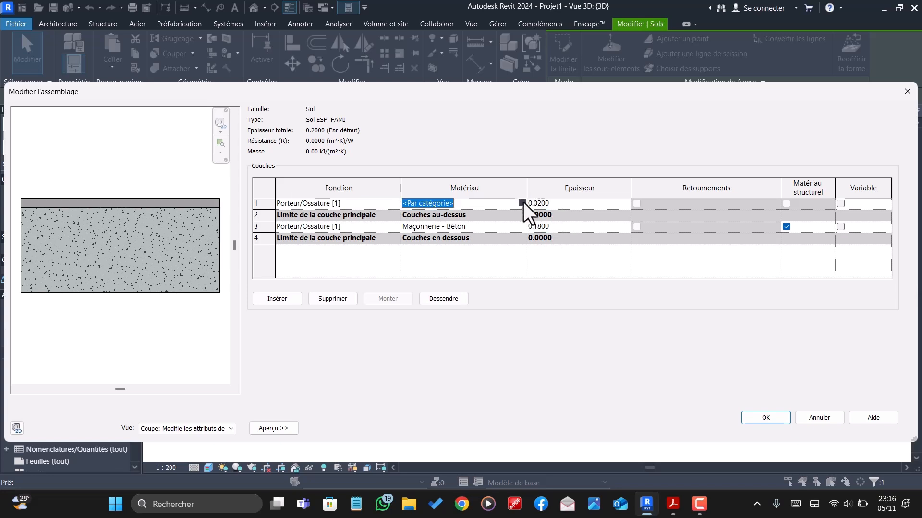
click(522, 204)
scroll(177, 247, down, 2)
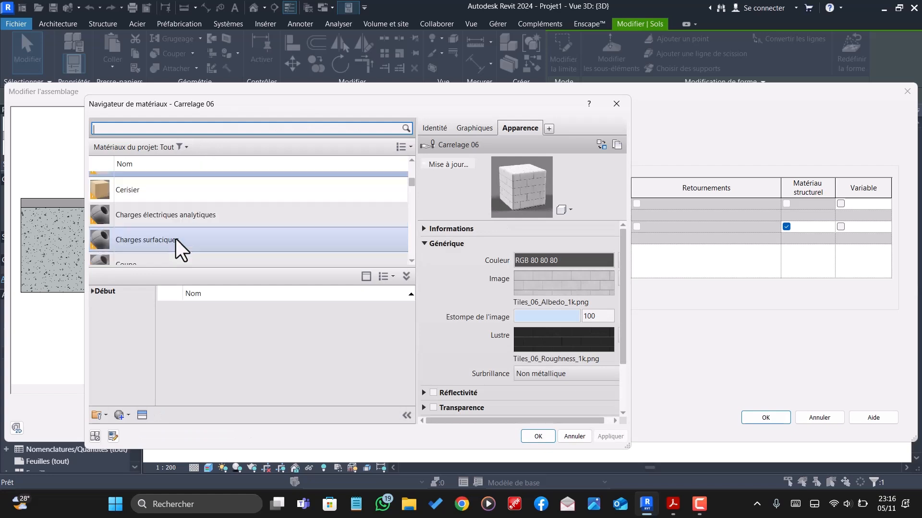
scroll(178, 244, up, 1)
scroll(178, 244, down, 1)
scroll(178, 242, down, 3)
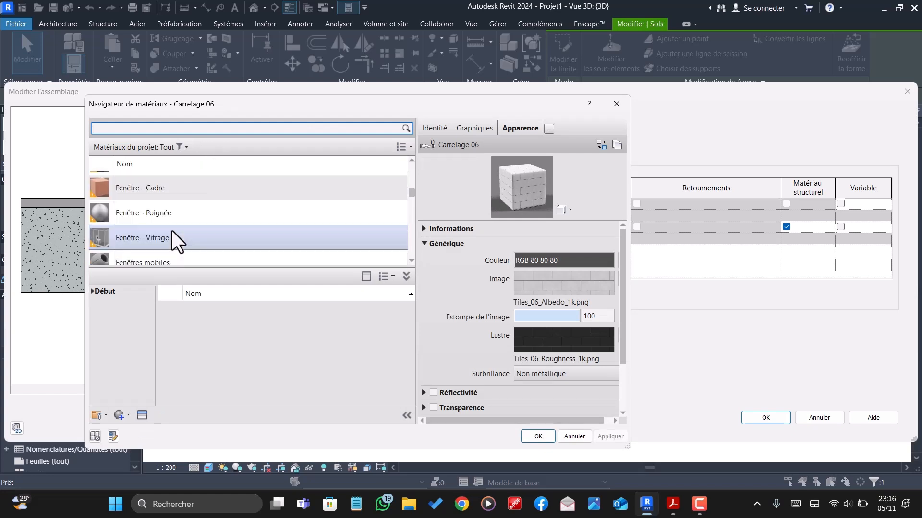
scroll(172, 232, down, 2)
text(CARRE)
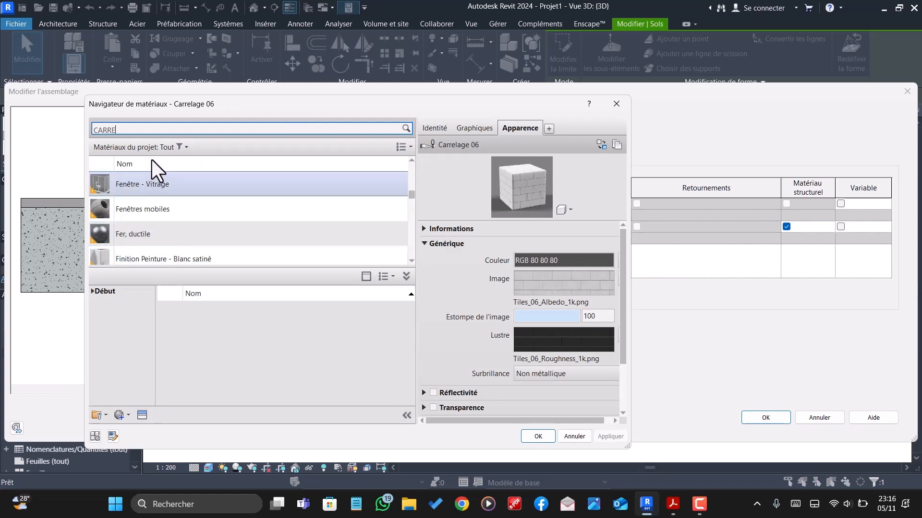
text(LAGE)
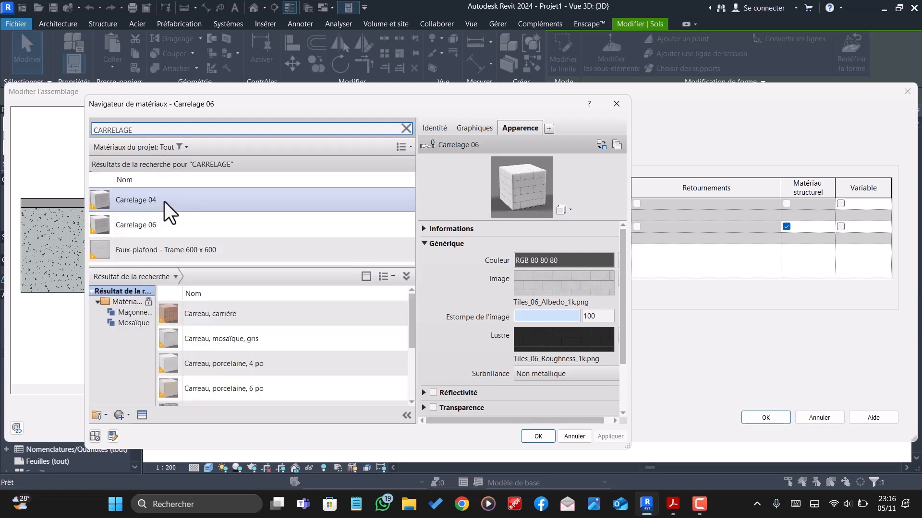
- Assign Faux-plafond - Trame 600 x 600 to the top layer of Sol ESP. FAMI and apply the floor type changes
click(165, 202)
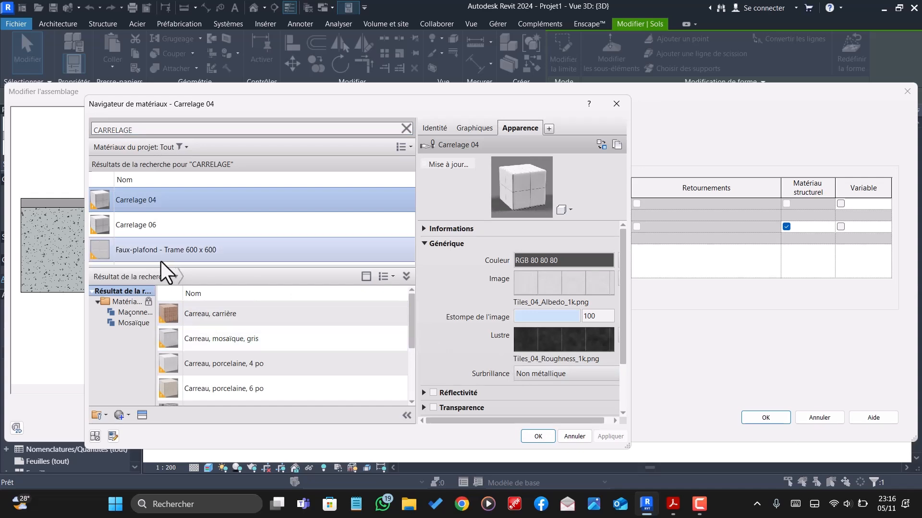
click(204, 253)
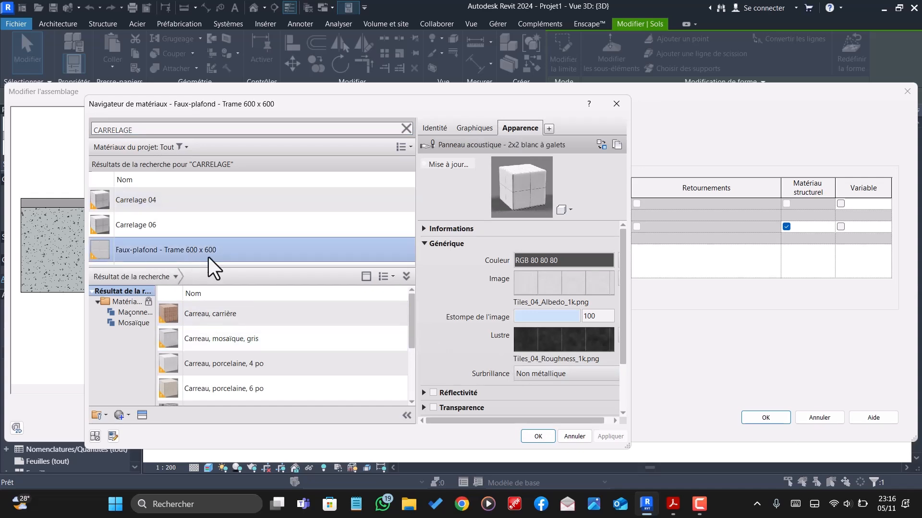
click(538, 437)
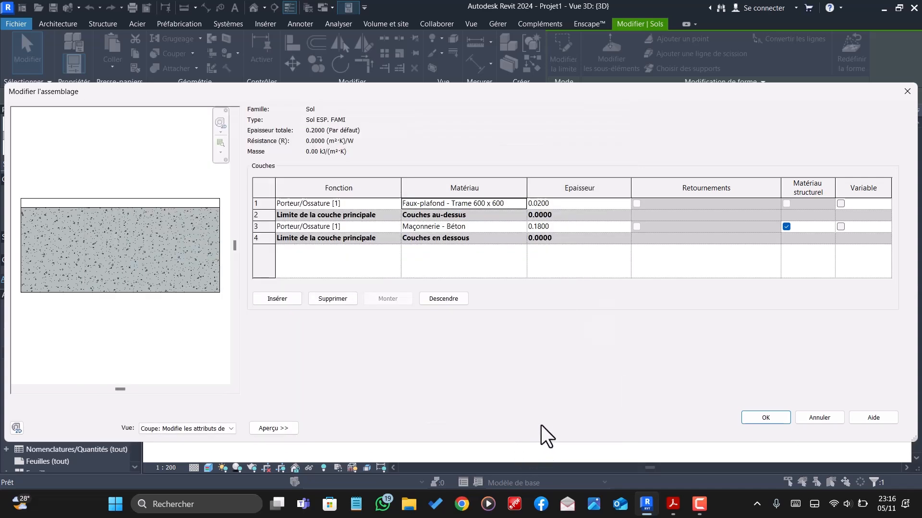
click(779, 421)
click(783, 486)
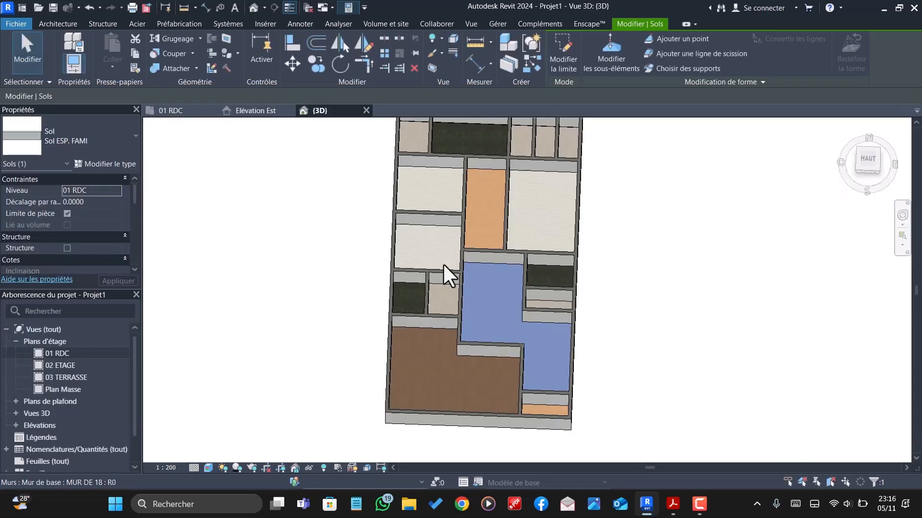
- Deselect the family space floor and examine its new finish against the surrounding floors in the 3D view
scroll(477, 288, up, 2)
scroll(542, 328, down, 2)
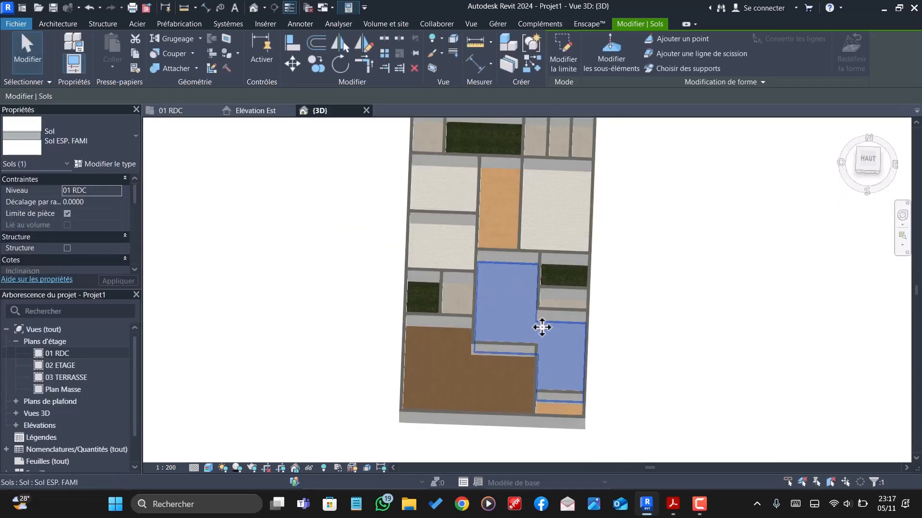
key(Escape)
scroll(541, 324, up, 2)
scroll(503, 293, down, 5)
scroll(523, 348, up, 3)
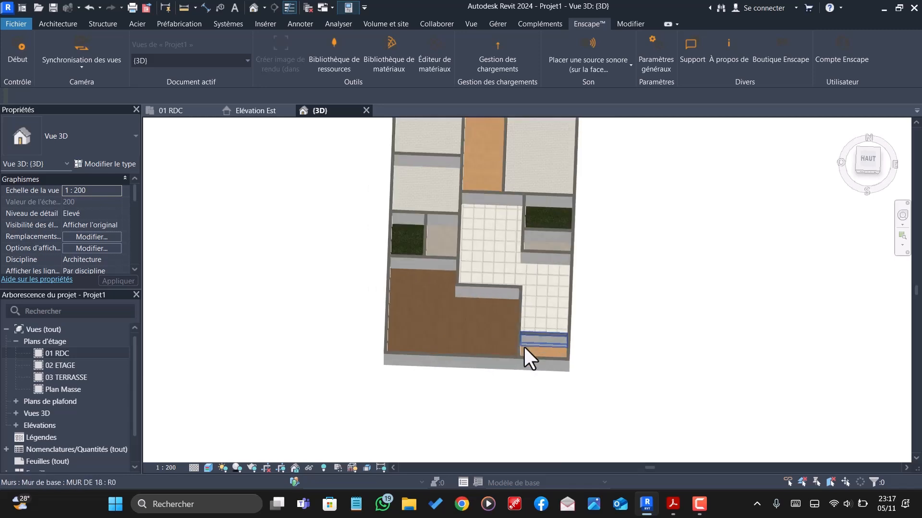
scroll(531, 362, down, 2)
scroll(497, 207, up, 2)
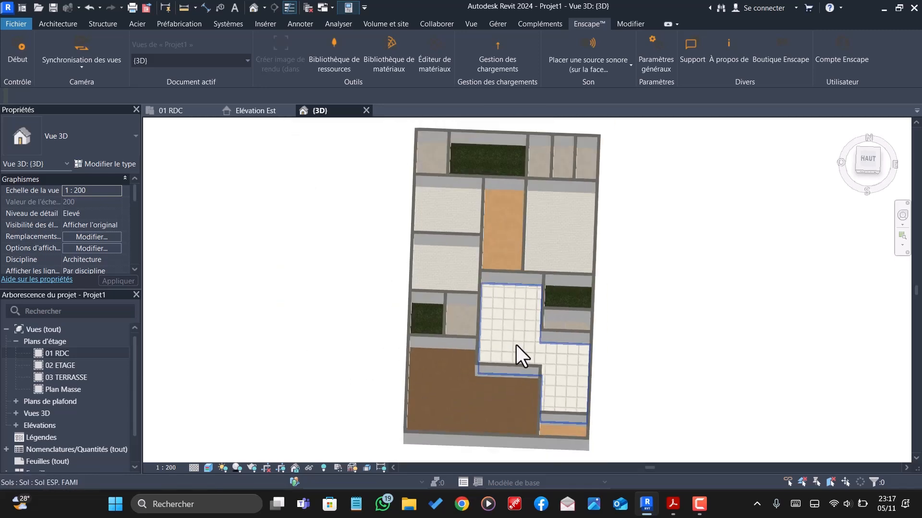
- Insert a new layer above the upper core boundary in the structure of the corridor's Sol degagement floor type
scroll(503, 226, up, 1)
click(507, 242)
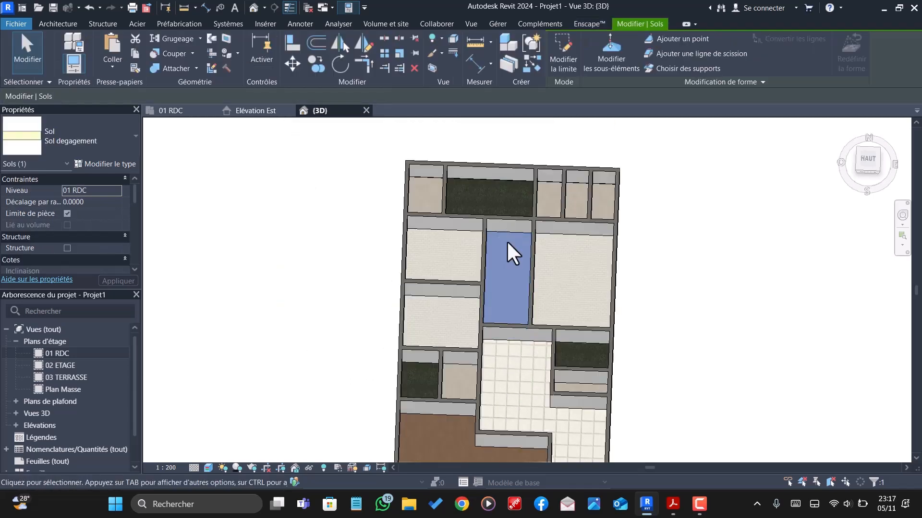
click(121, 164)
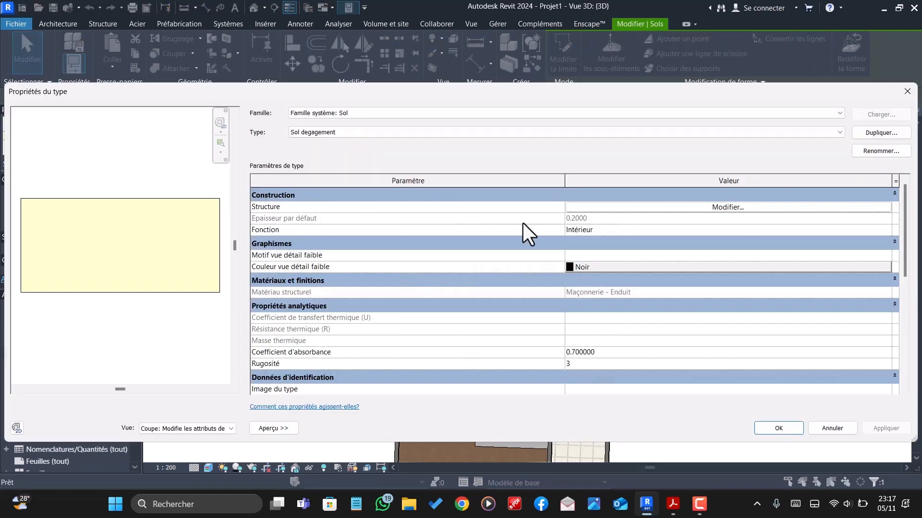
click(711, 207)
click(296, 298)
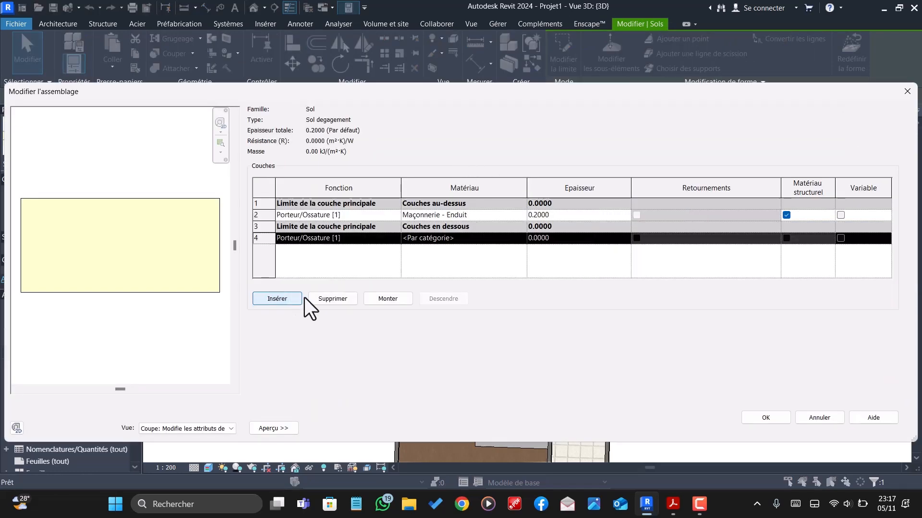
click(389, 299)
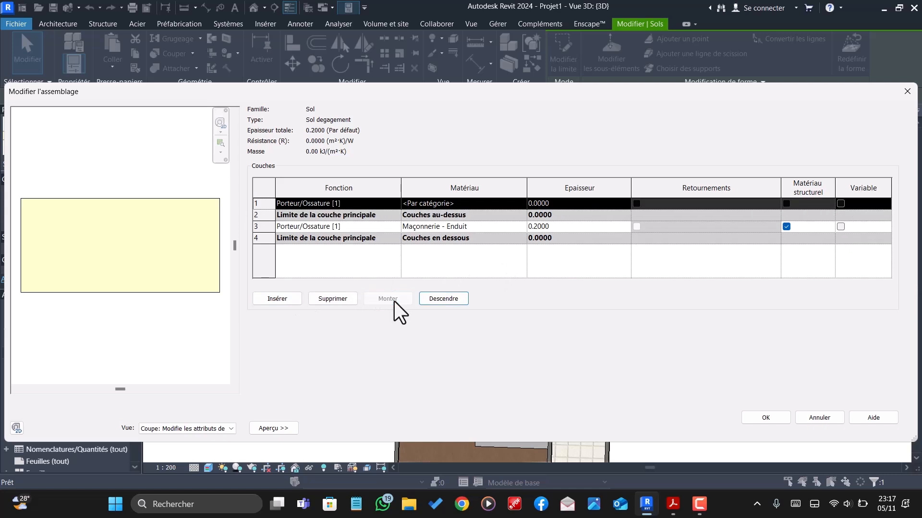
- Set the Sol degagement Maçonnerie - Enduit layer's thickness to 0.18 and the new top layer's thickness to 0.02
click(557, 228)
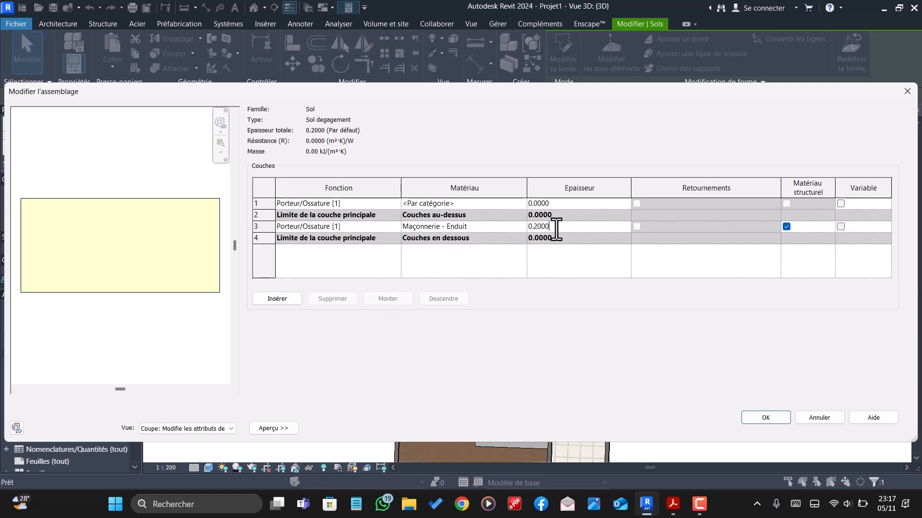
key(BackSpace)
key(BackSpace)
key(BackSpace)
key(BackSpace)
click(568, 206)
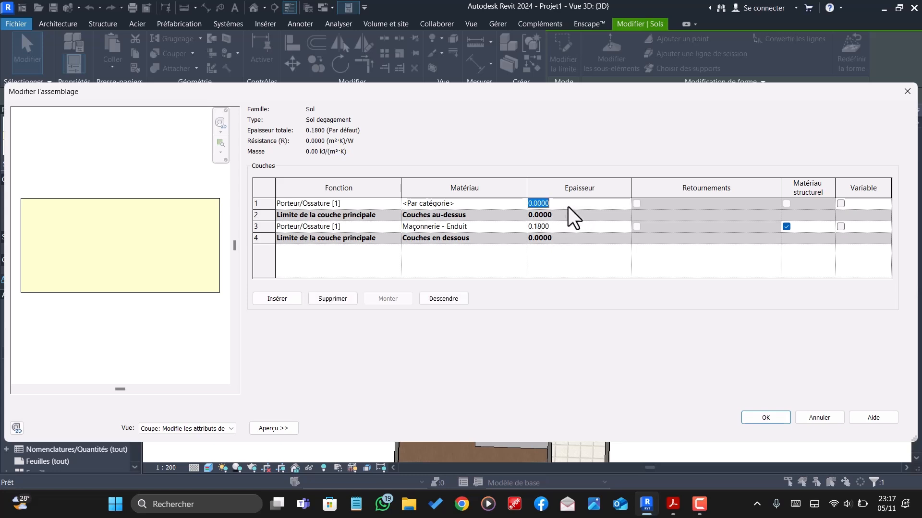
click(568, 206)
key(BackSpace)
key(BackSpace)
key(BackSpace)
text(2)
- Search the project materials for "CARRELAGE" to choose the top layer material of the Sol degagement floor type
click(519, 205)
click(523, 206)
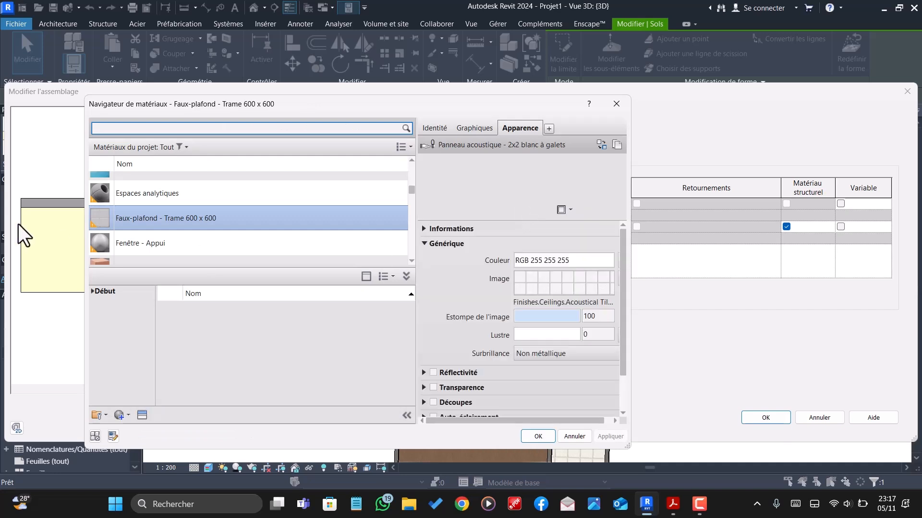
scroll(151, 203, up, 8)
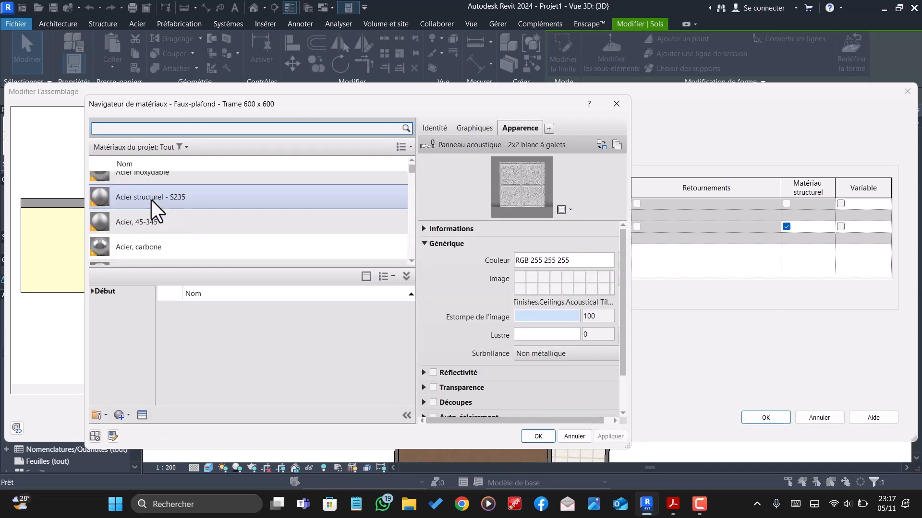
scroll(151, 200, down, 3)
scroll(153, 201, down, 3)
text(CA)
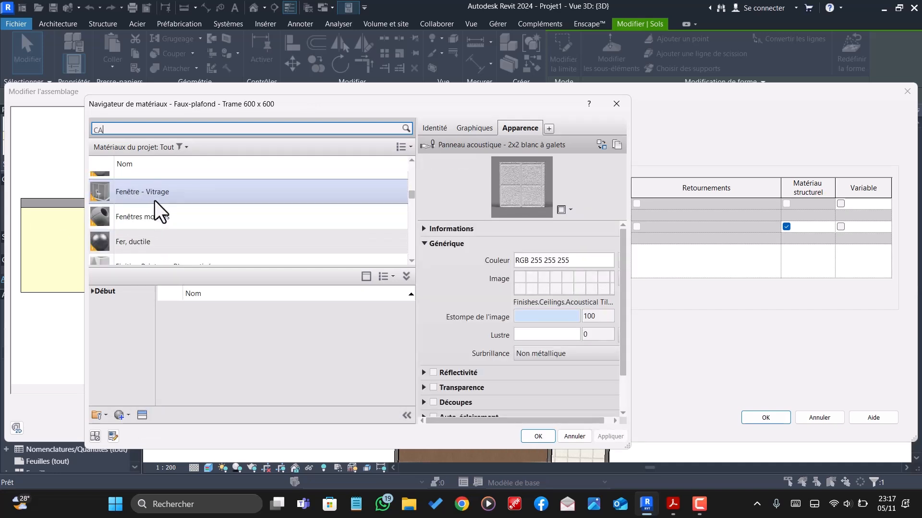
text(RRELAGE)
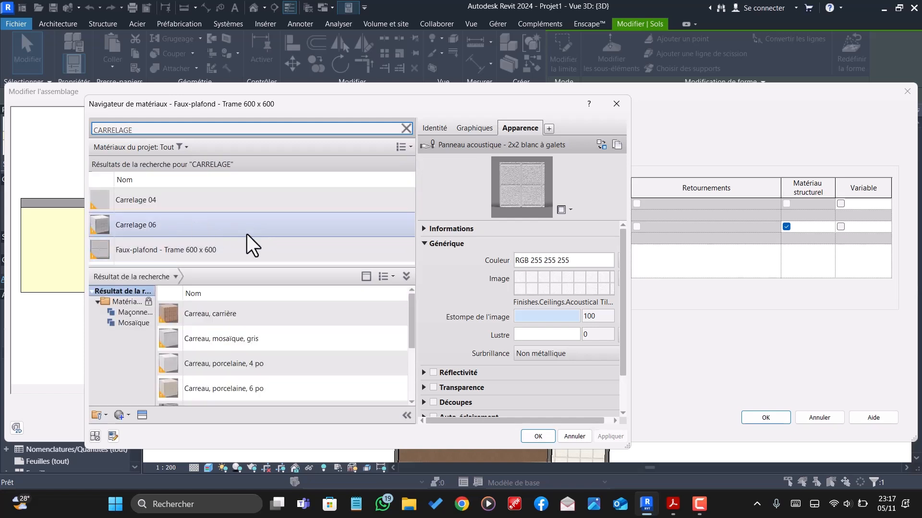
- Assign Carrelage 06 to the top layer of Sol degagement and apply the floor type changes
click(159, 201)
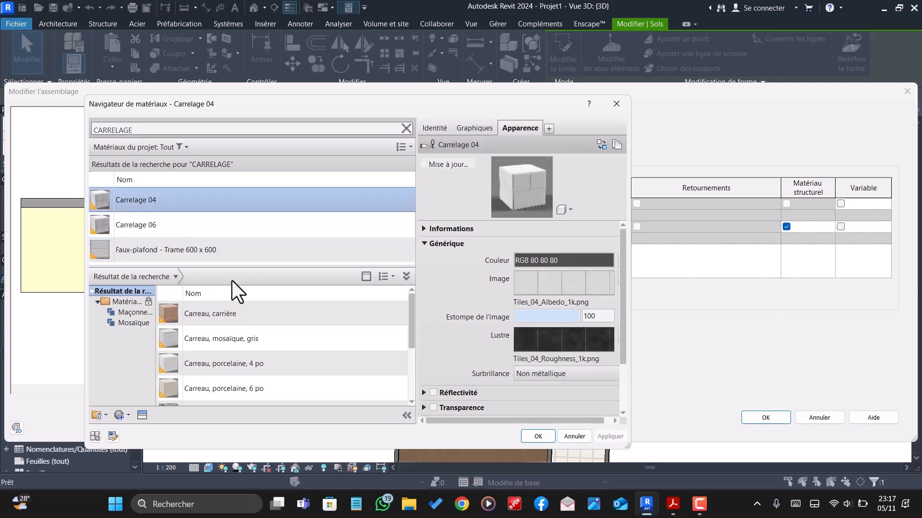
click(149, 225)
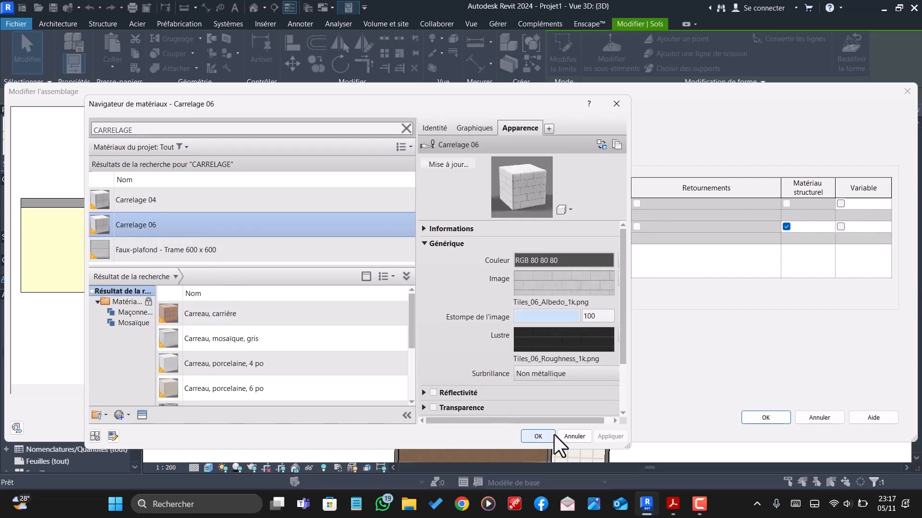
click(540, 436)
click(762, 419)
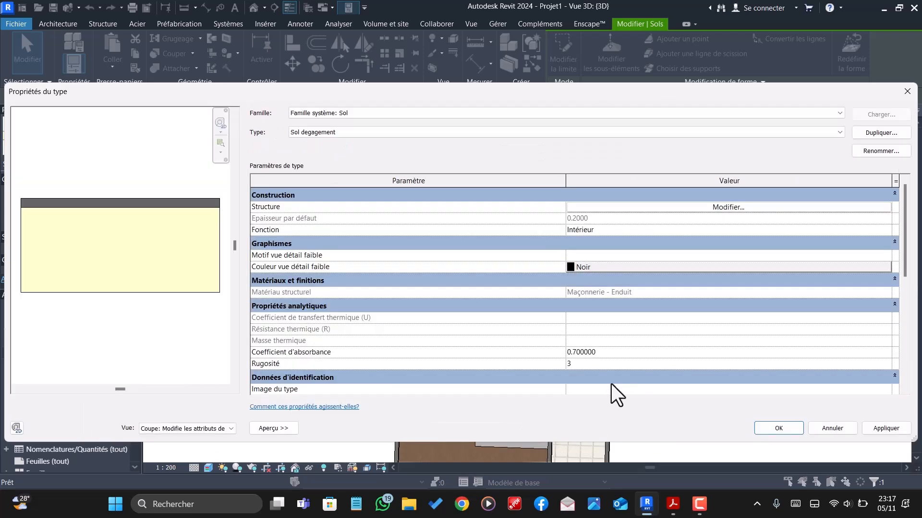
click(774, 433)
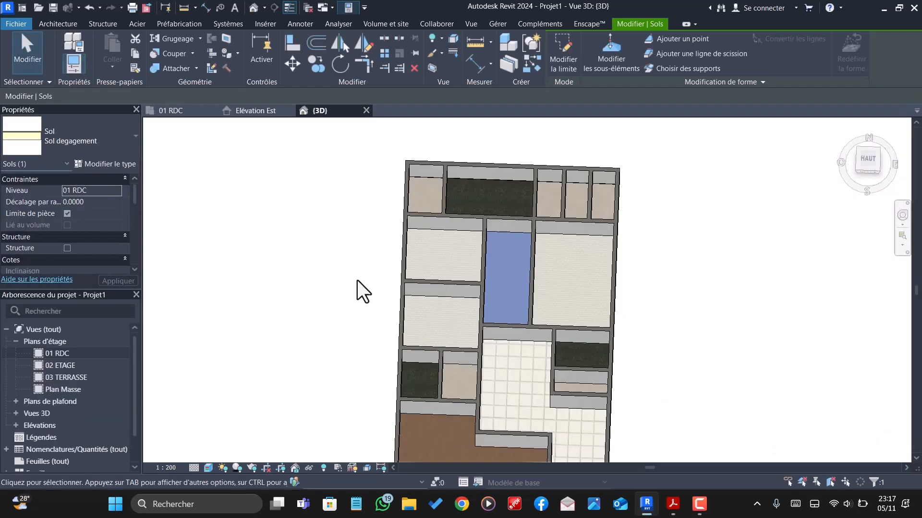
- Change the top layer material of the bedrooms' Sol chambre floor type to Carrelage 04 and apply the changes
click(449, 235)
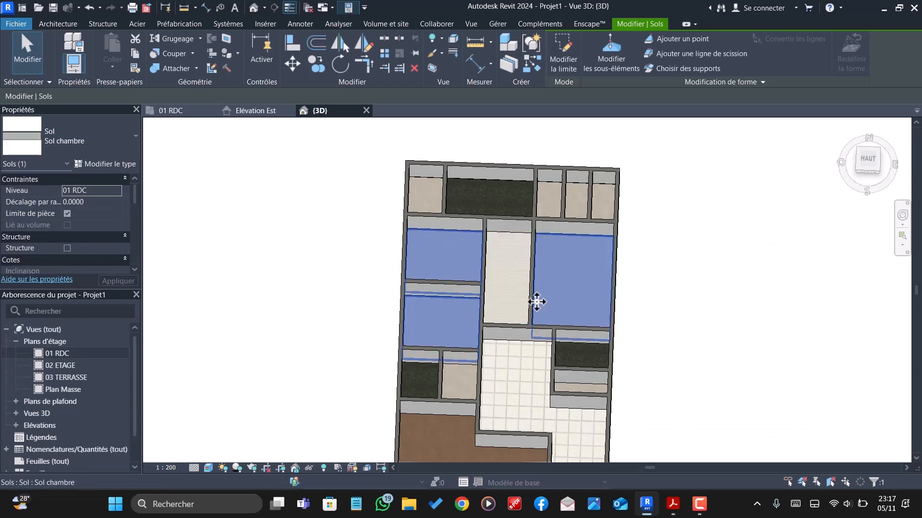
scroll(536, 303, up, 2)
click(114, 164)
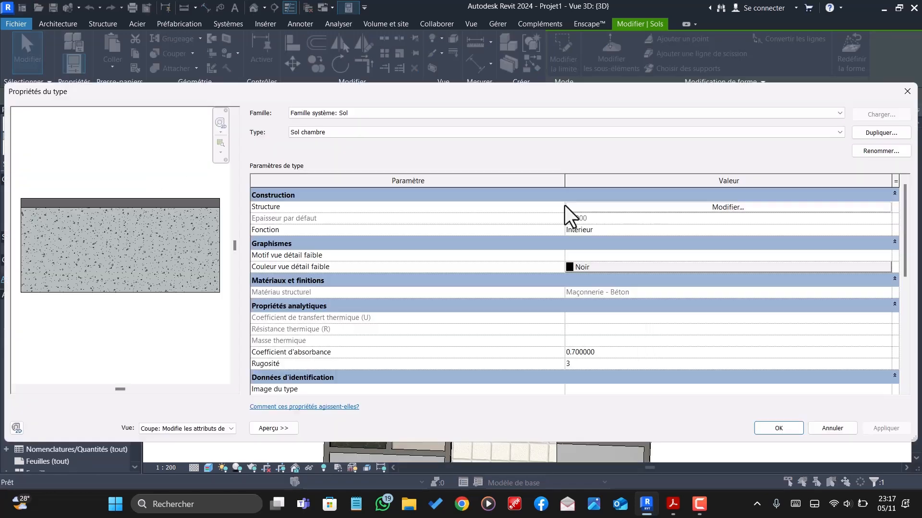
click(725, 208)
click(520, 202)
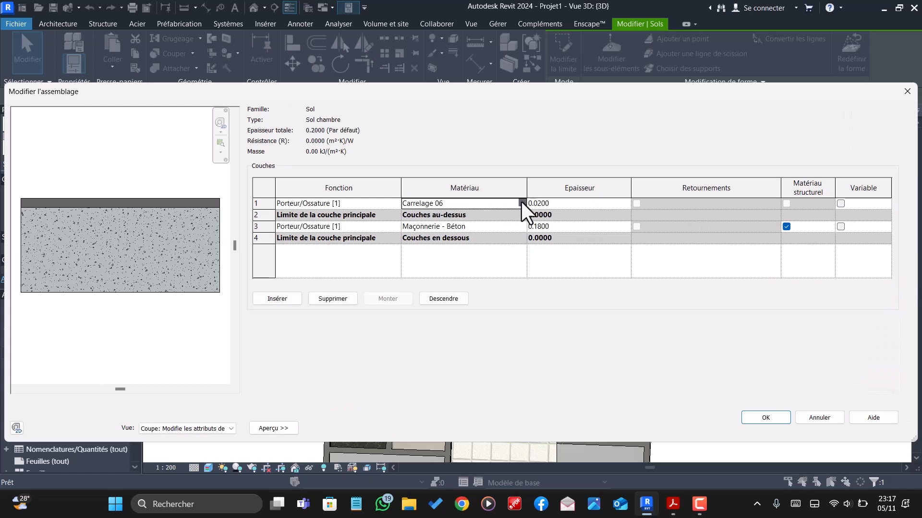
click(522, 203)
click(159, 193)
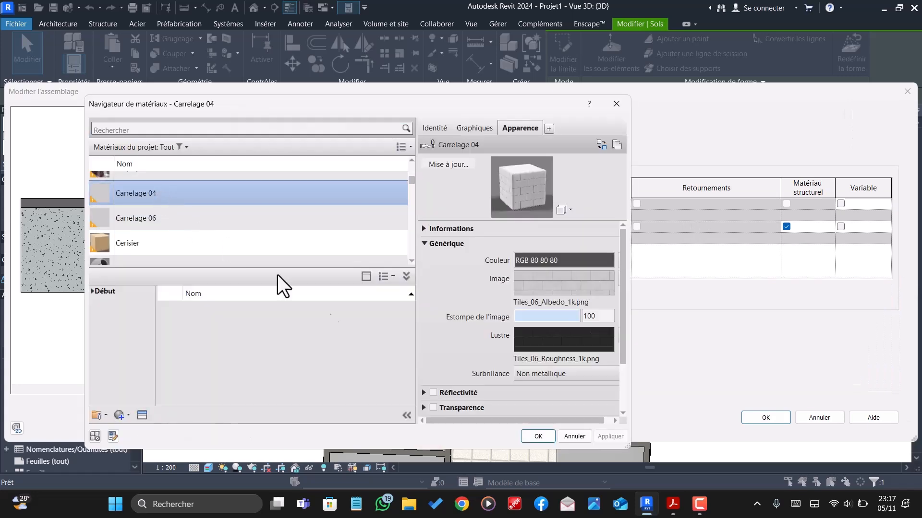
click(530, 437)
click(756, 417)
click(770, 426)
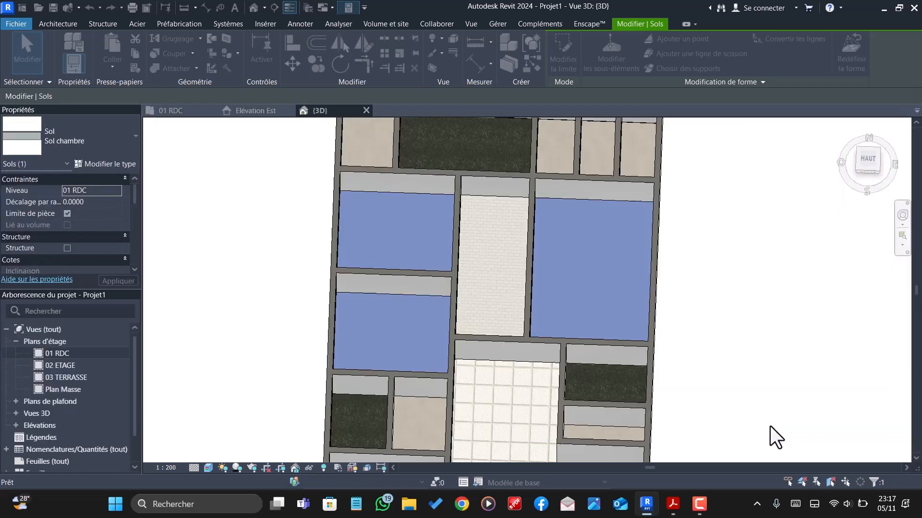
- Deselect the bedroom floors and examine the bedroom, corridor and Sol S.E floor finishes in the 3D view
scroll(501, 356, down, 2)
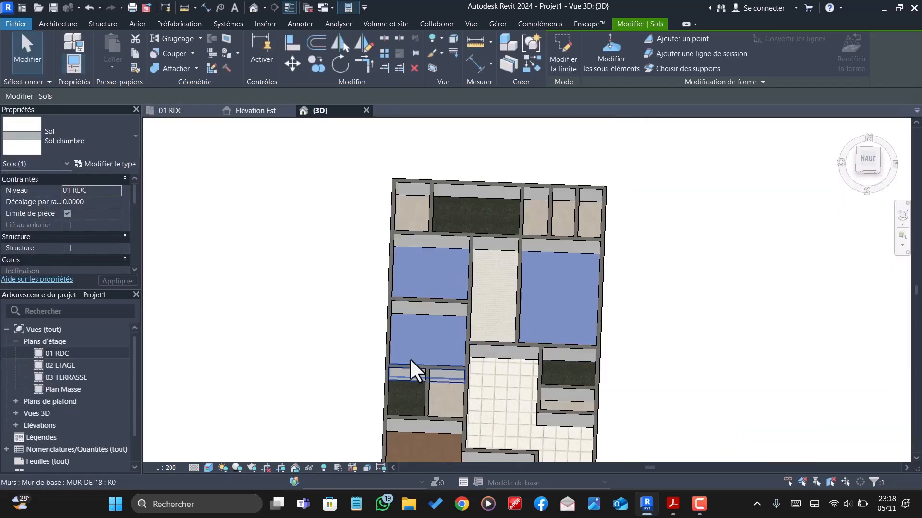
scroll(409, 358, up, 2)
key(Escape)
scroll(503, 278, down, 3)
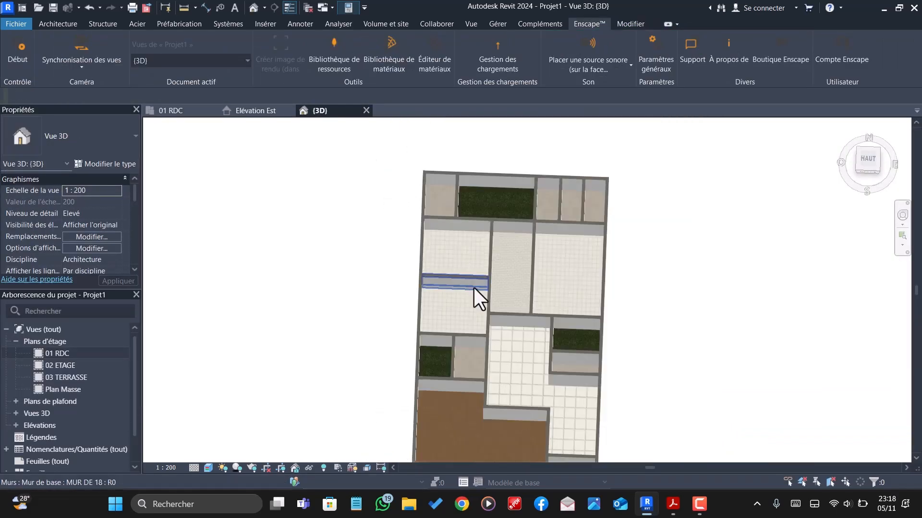
scroll(476, 255, down, 2)
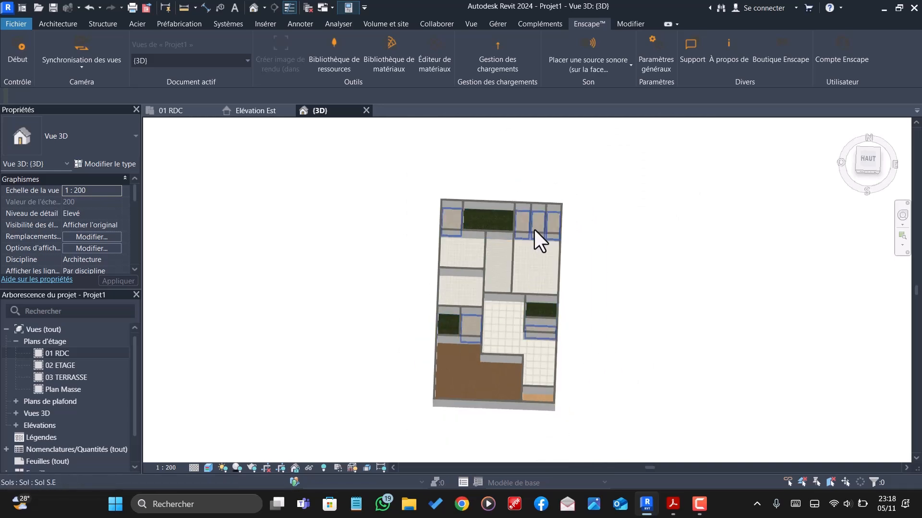
scroll(533, 229, up, 4)
scroll(356, 192, up, 3)
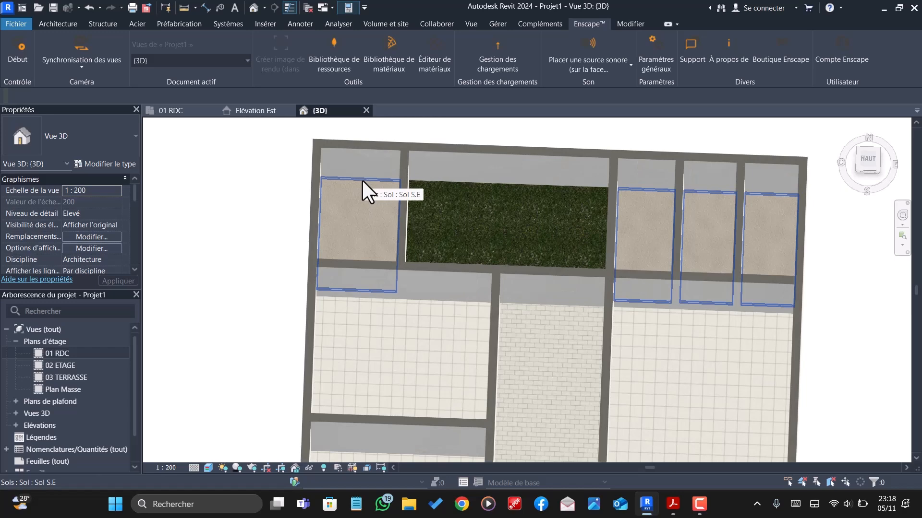
- Browse the Carrelage category of the Enscape material library for a tile finish for the Sol S.E floors
click(388, 61)
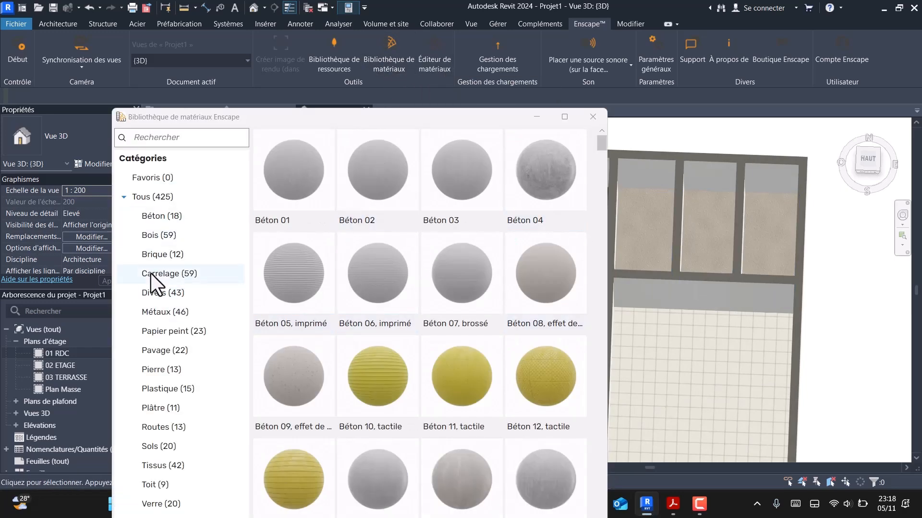
click(149, 275)
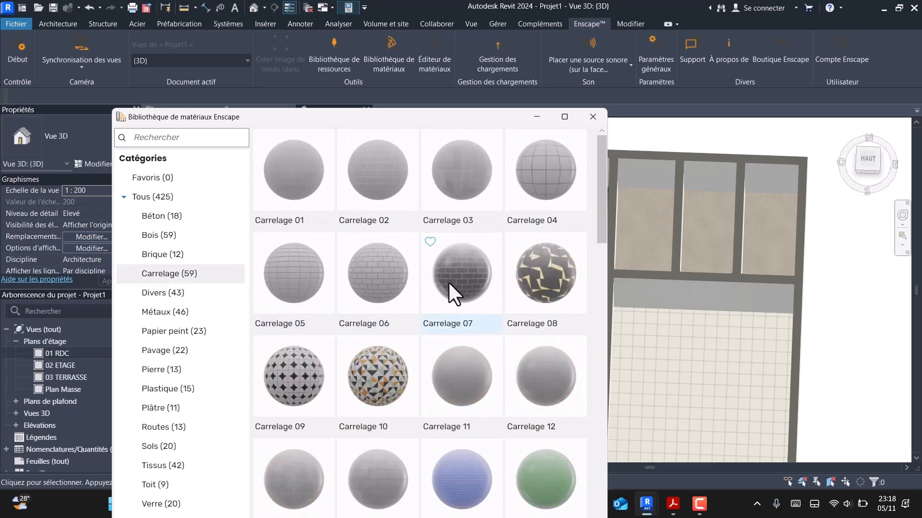
scroll(455, 278, down, 4)
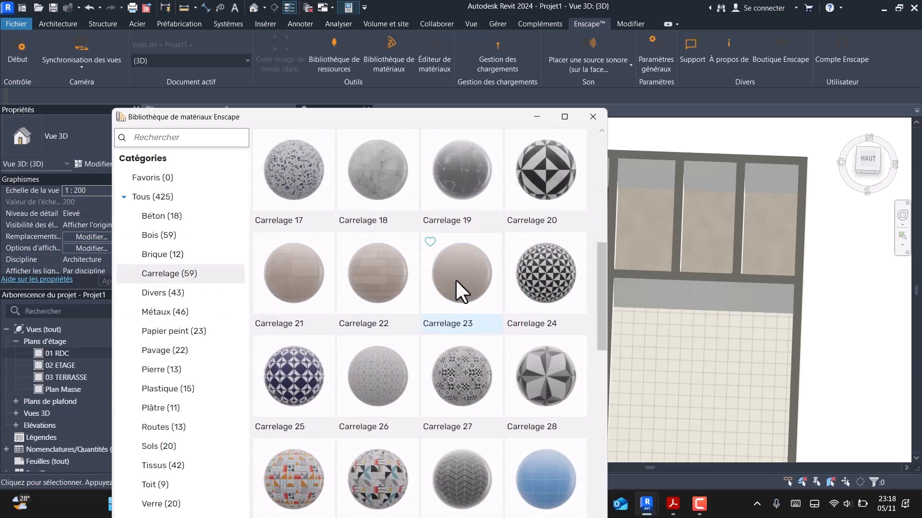
scroll(456, 280, up, 1)
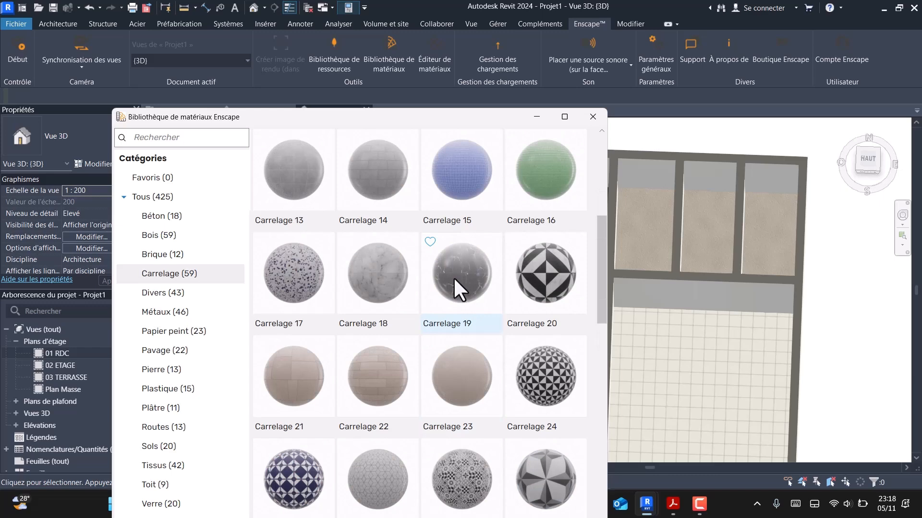
scroll(453, 277, down, 3)
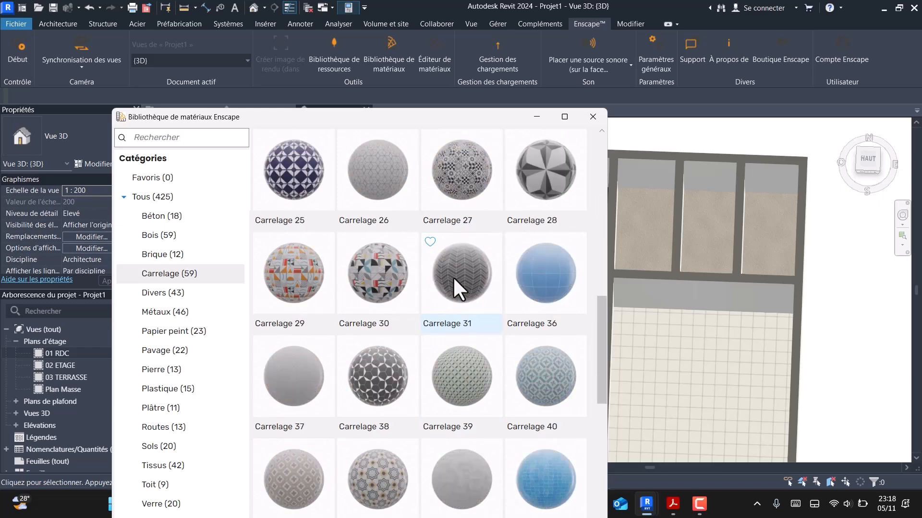
scroll(453, 276, down, 4)
scroll(454, 278, up, 1)
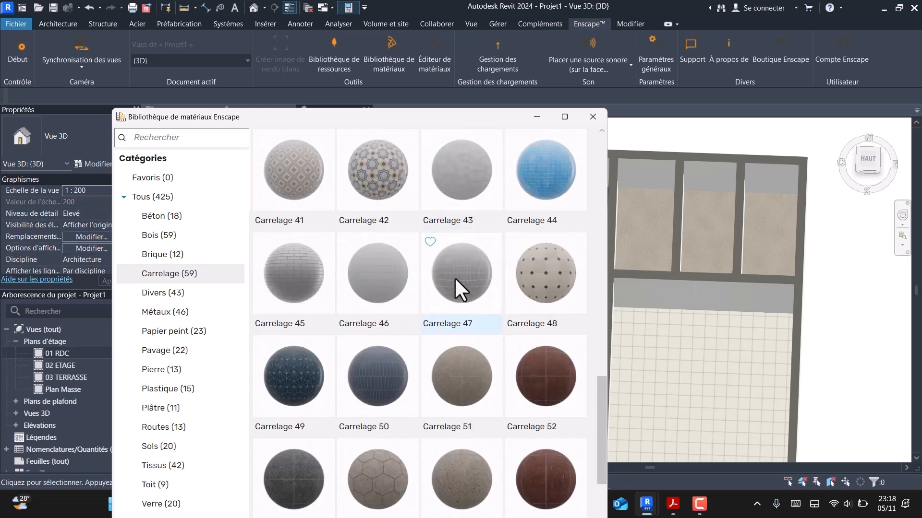
scroll(439, 313, down, 2)
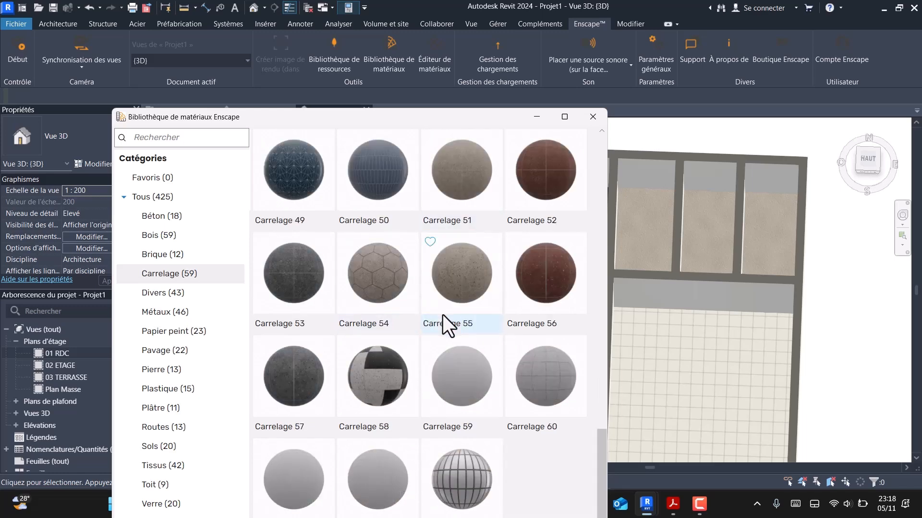
scroll(442, 315, up, 1)
scroll(442, 316, down, 1)
scroll(445, 316, up, 4)
scroll(444, 316, up, 7)
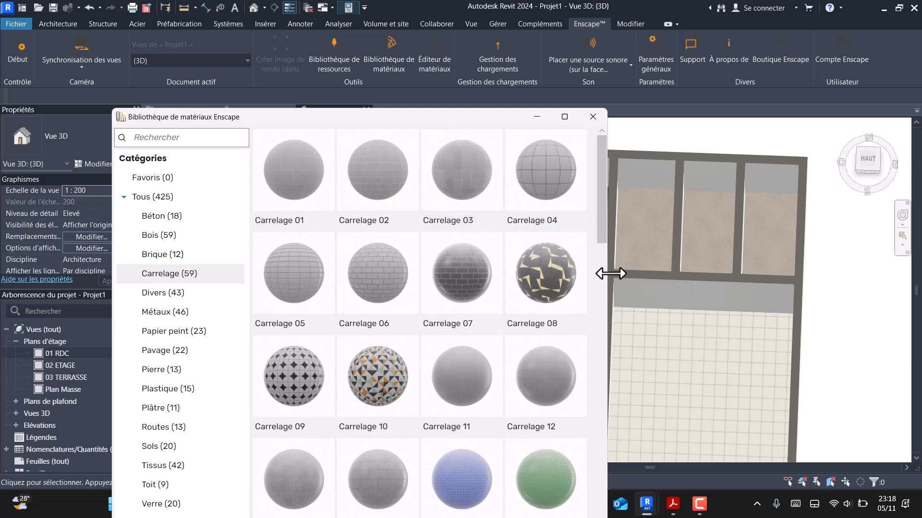
scroll(573, 304, down, 2)
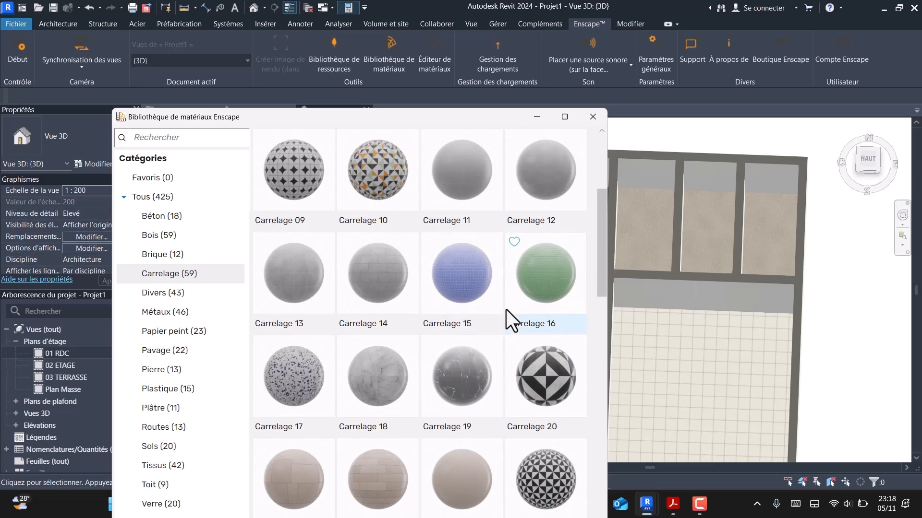
- Import the Carrelage 18 tile material from the Enscape library into the project
click(370, 372)
scroll(428, 370, down, 2)
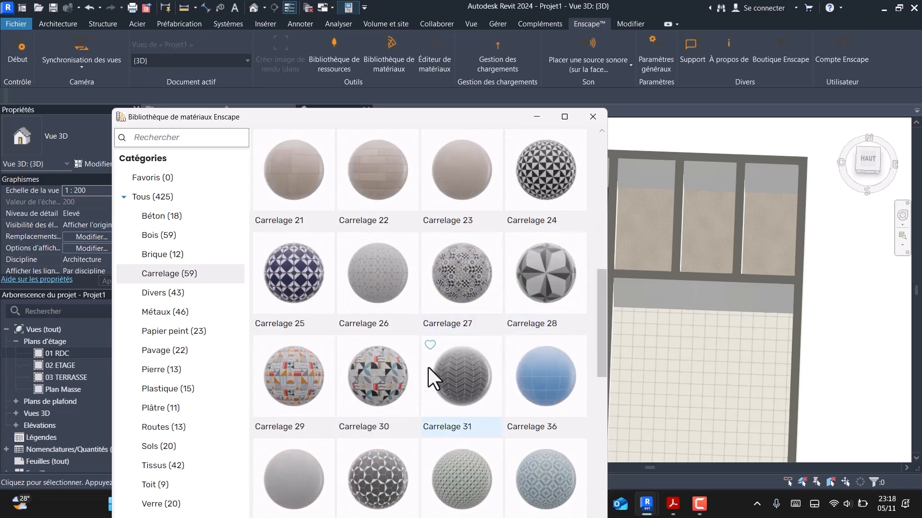
scroll(399, 312, up, 1)
drag(382, 123, 387, 74)
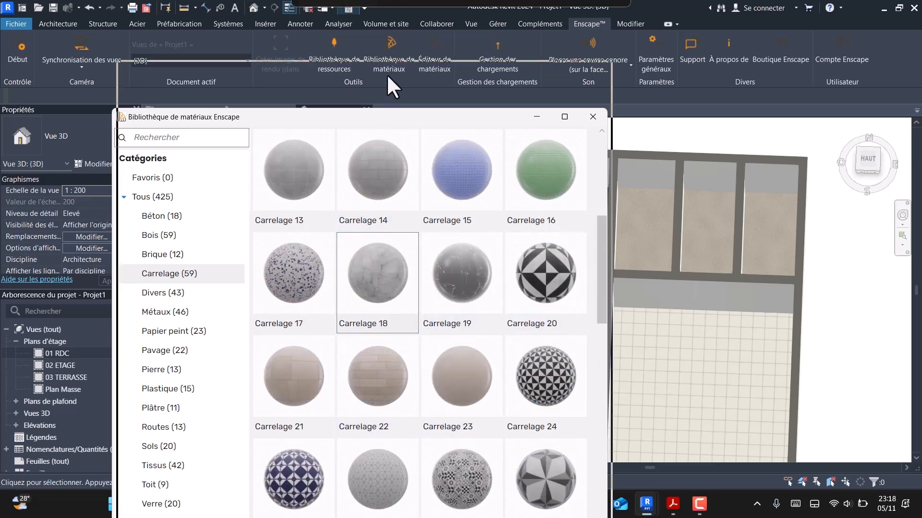
click(510, 513)
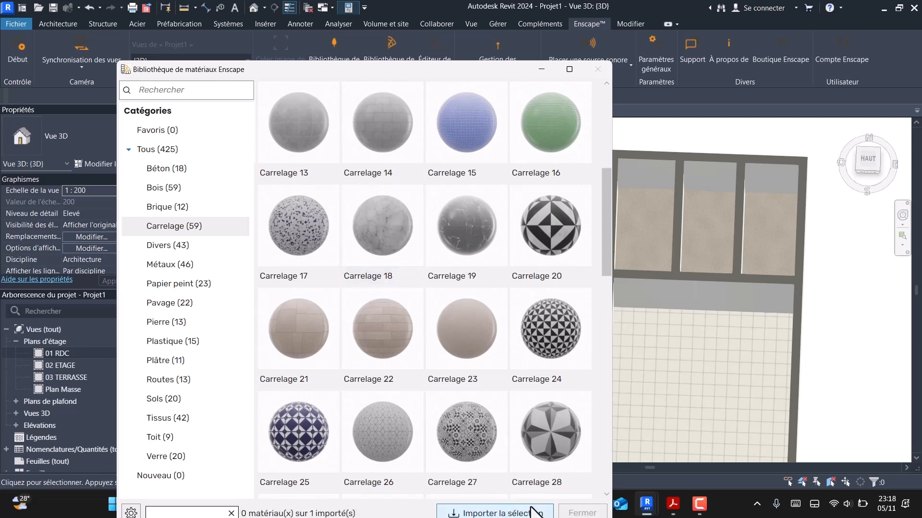
click(502, 513)
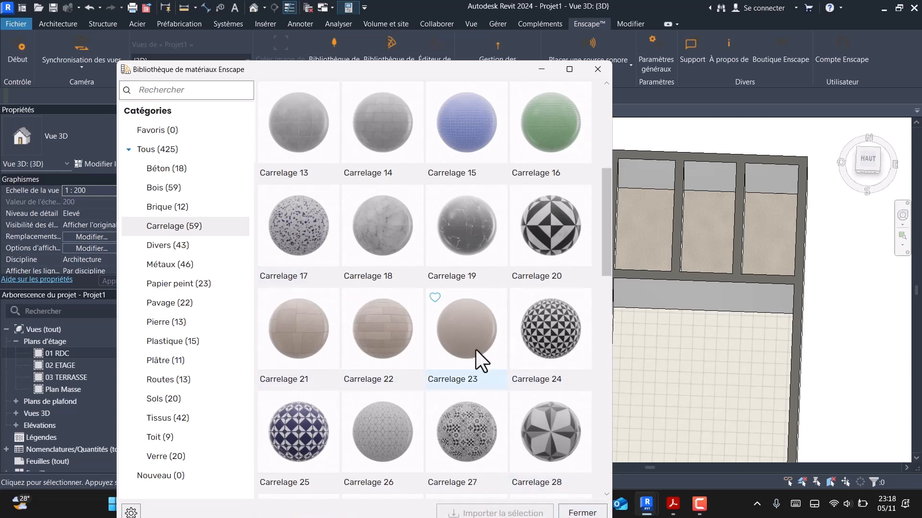
- Import the Carrelage 22 tile material into the project and close the material library
scroll(476, 350, up, 1)
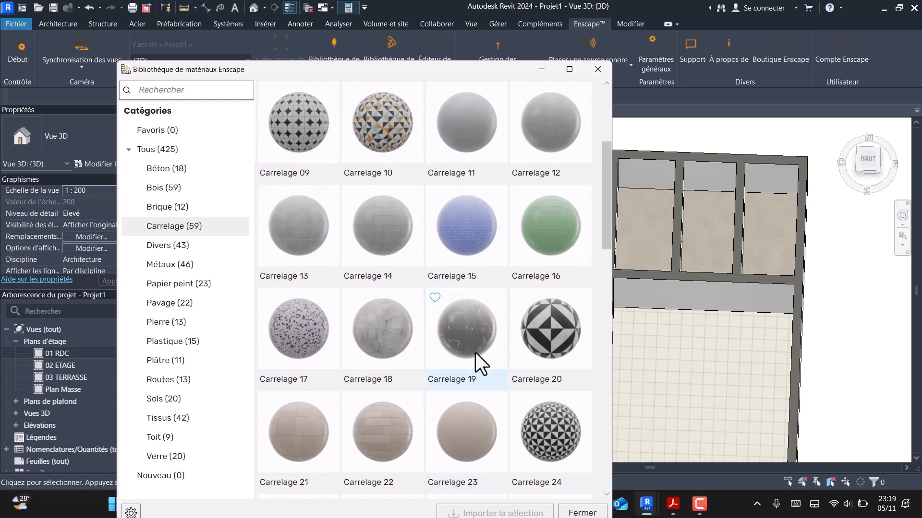
click(391, 436)
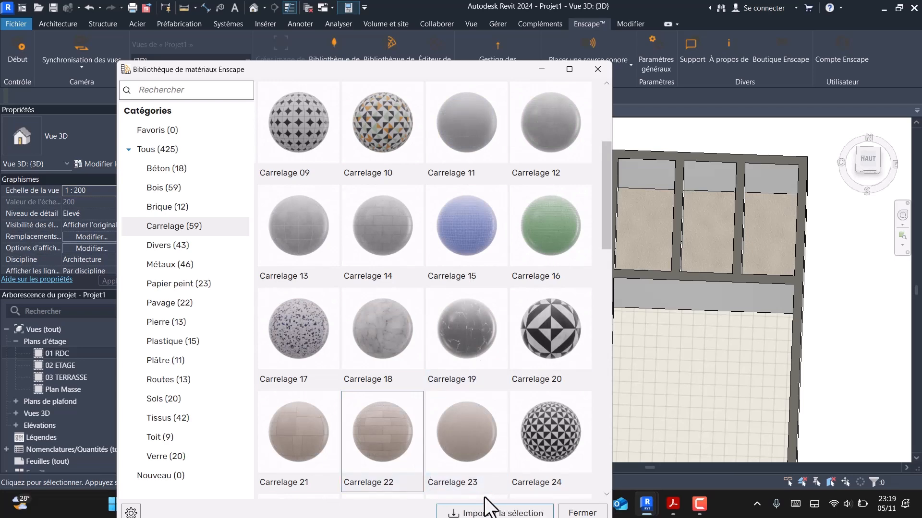
click(493, 513)
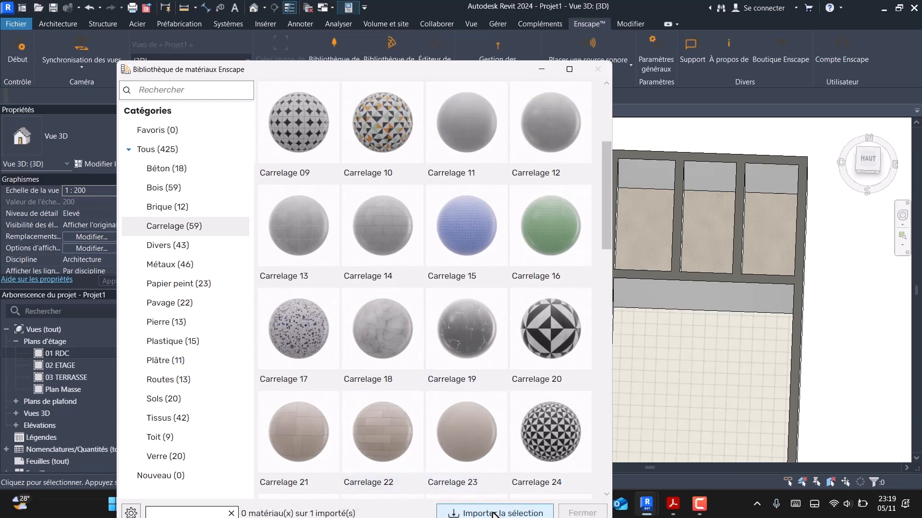
click(583, 513)
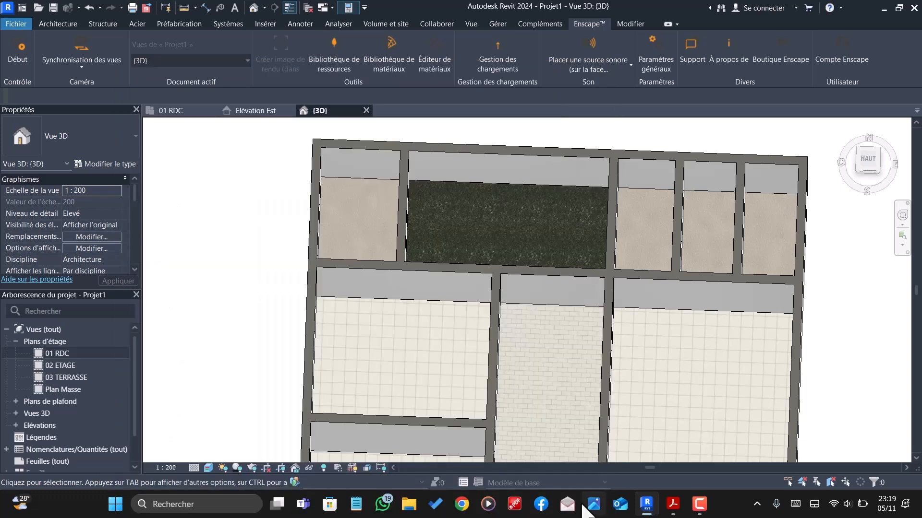
- Edit the structure of the Sol S.E floor type and set its Maçonnerie - Béton layer thickness to 0.18
click(362, 180)
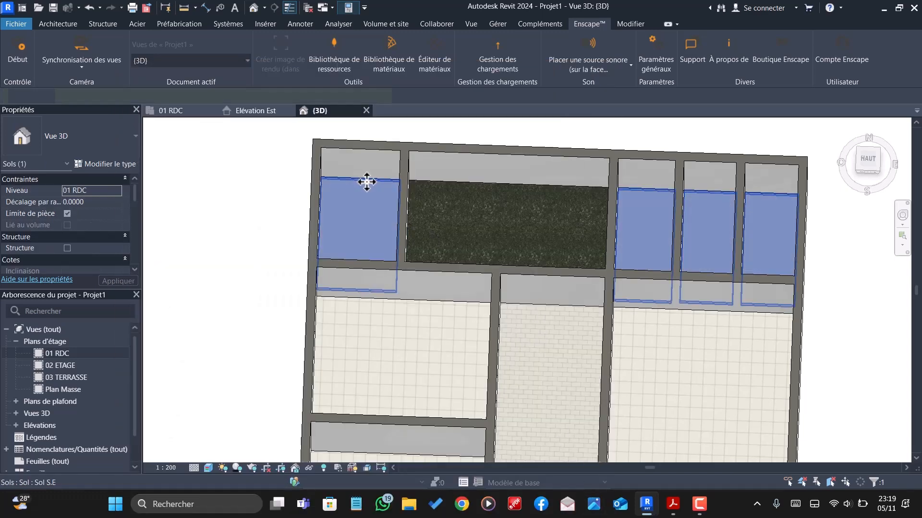
click(102, 164)
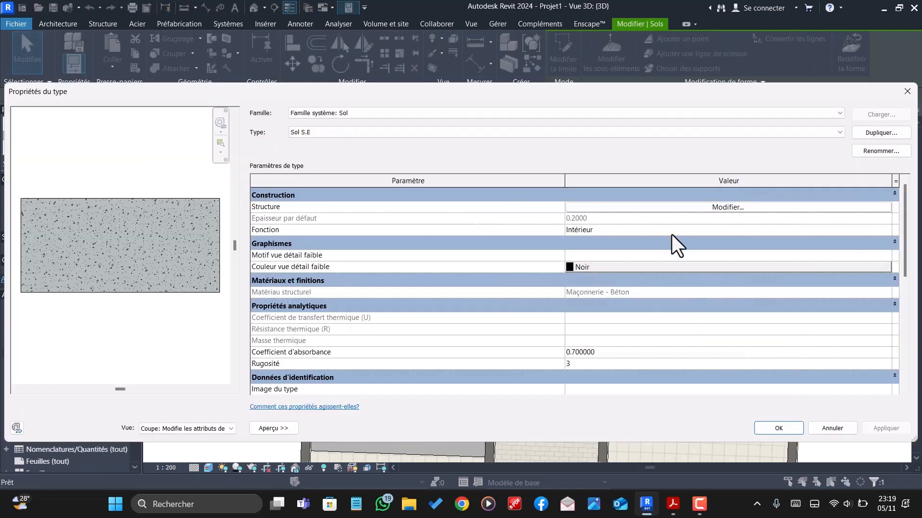
click(692, 216)
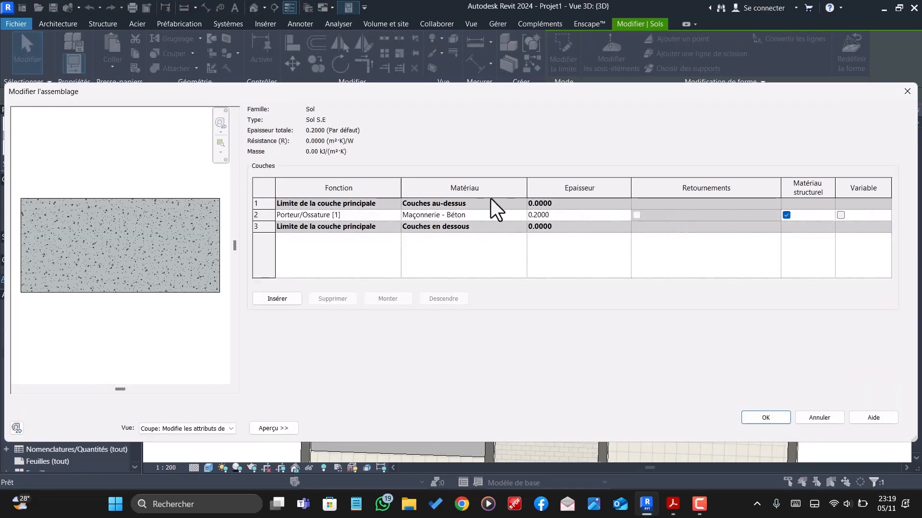
click(552, 217)
key(BackSpace)
key(BackSpace)
key(BackSpace)
key(BackSpace)
text(18)
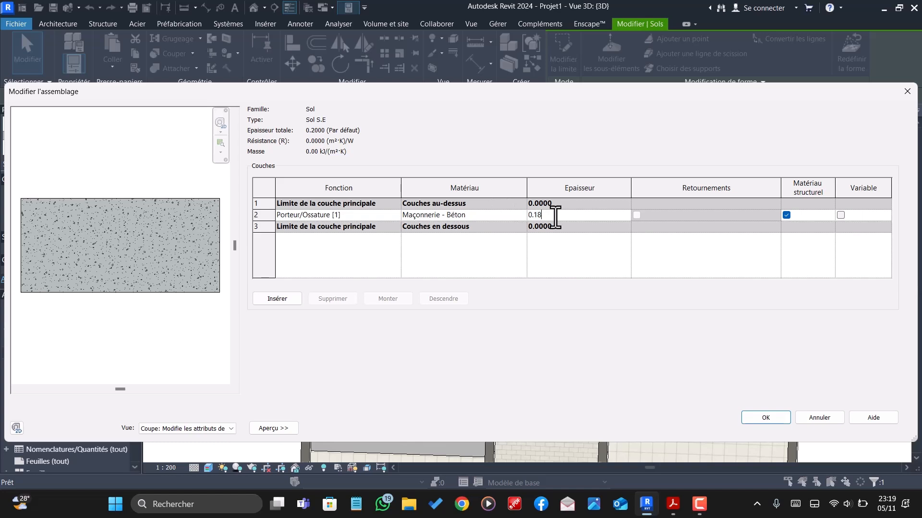
click(557, 202)
- Insert one new layer above the upper core boundary of Sol S.E and set its thickness to 0.02
click(282, 300)
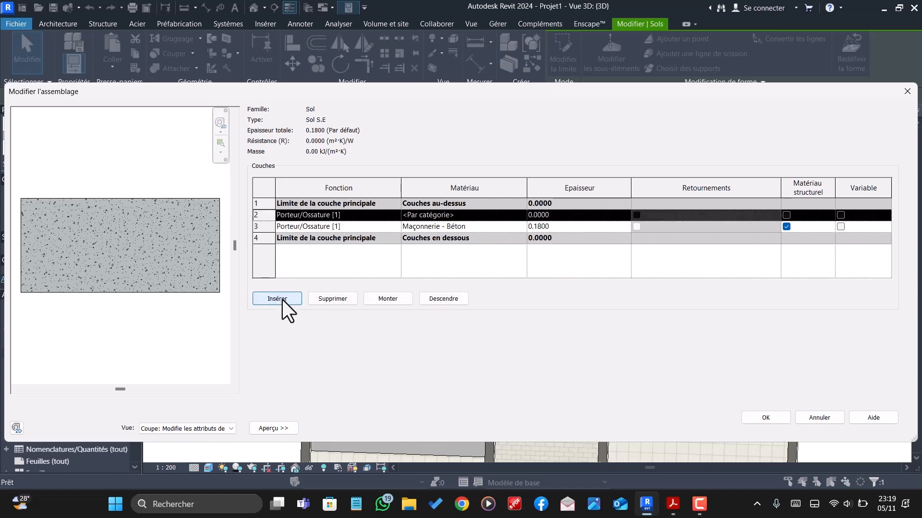
click(282, 301)
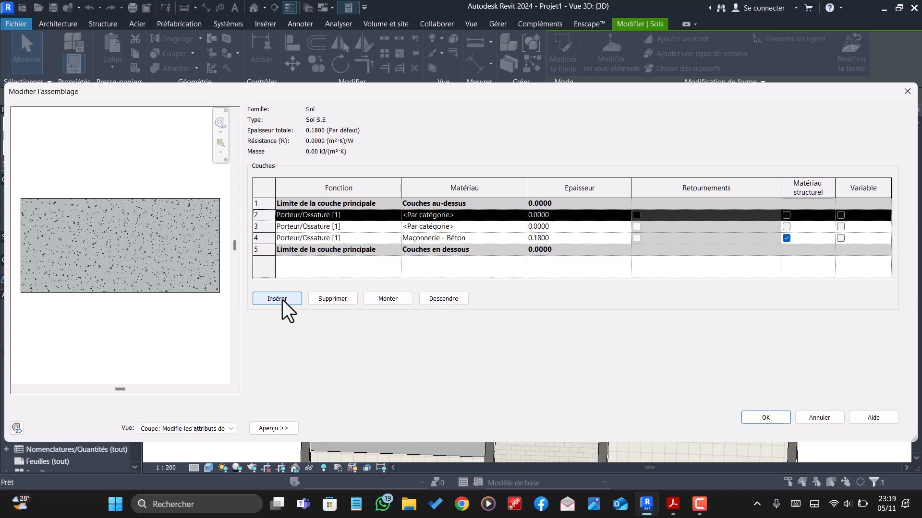
click(346, 302)
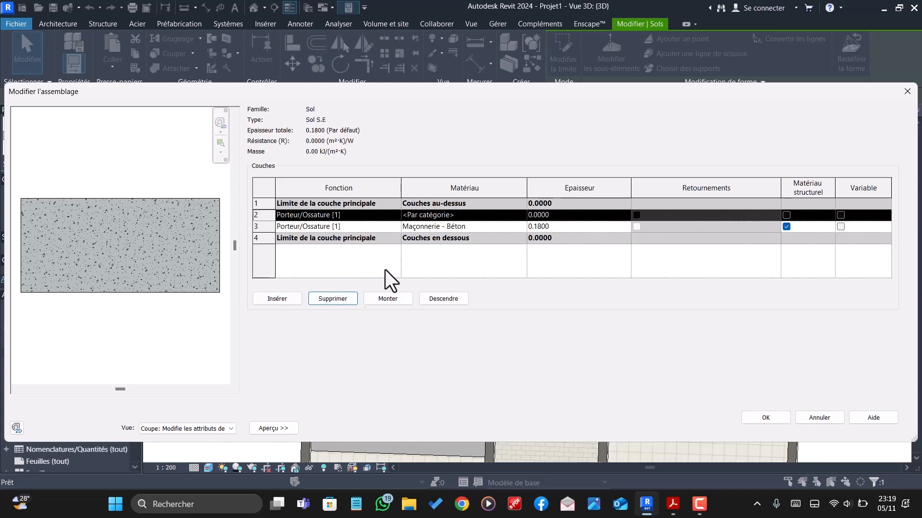
click(393, 301)
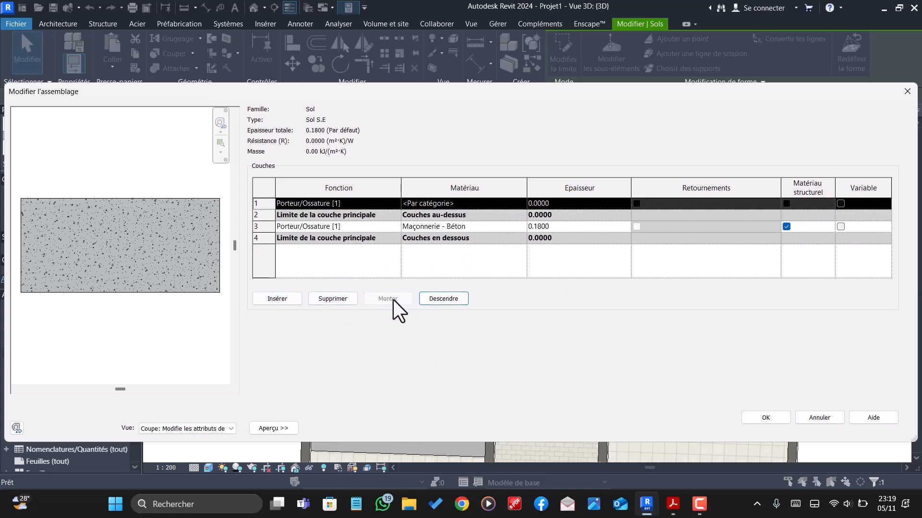
click(576, 204)
text(0.)
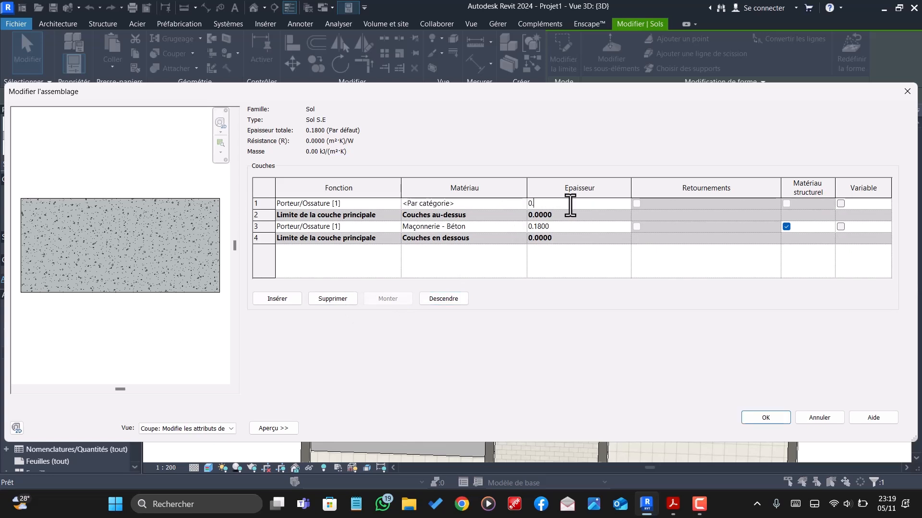
text(02)
- Find Carrelage 22 by searching "CARRE", assign it to the top layer of Sol S.E and apply the floor type changes
click(524, 203)
click(522, 204)
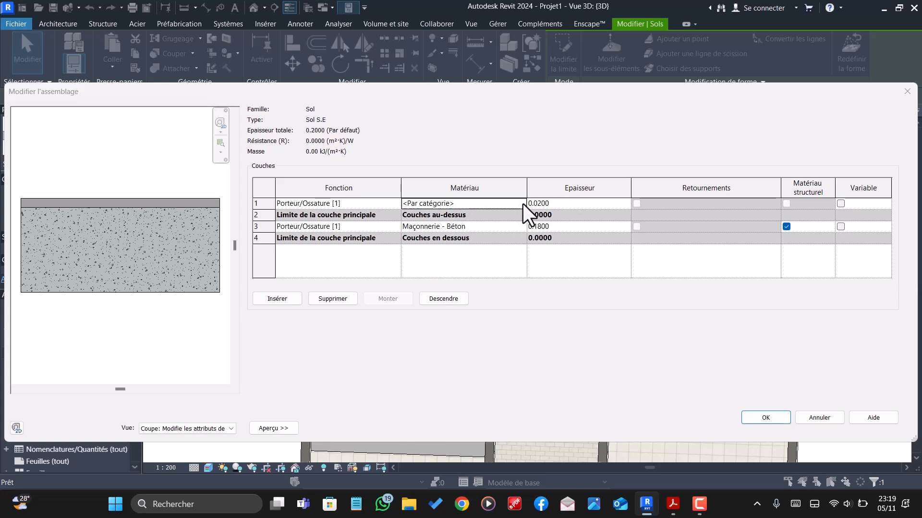
scroll(226, 237, down, 3)
scroll(226, 237, up, 3)
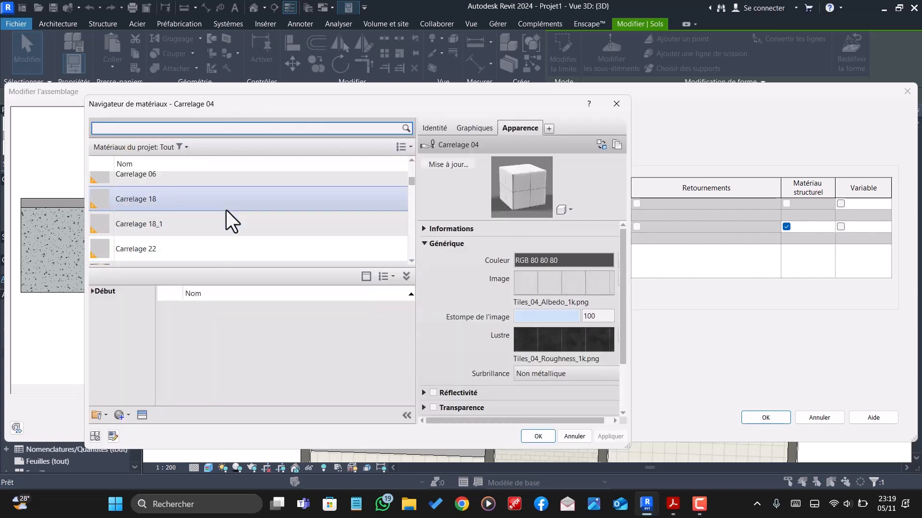
text(CARREL)
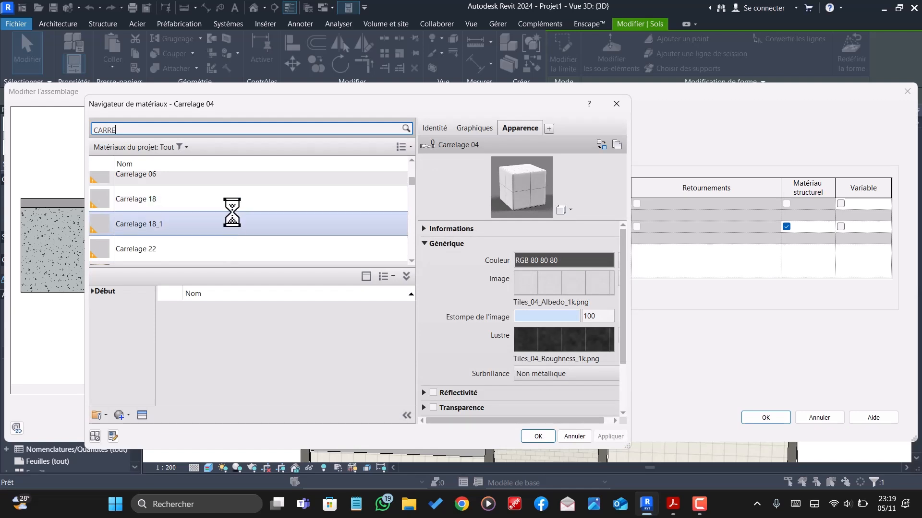
key(BackSpace)
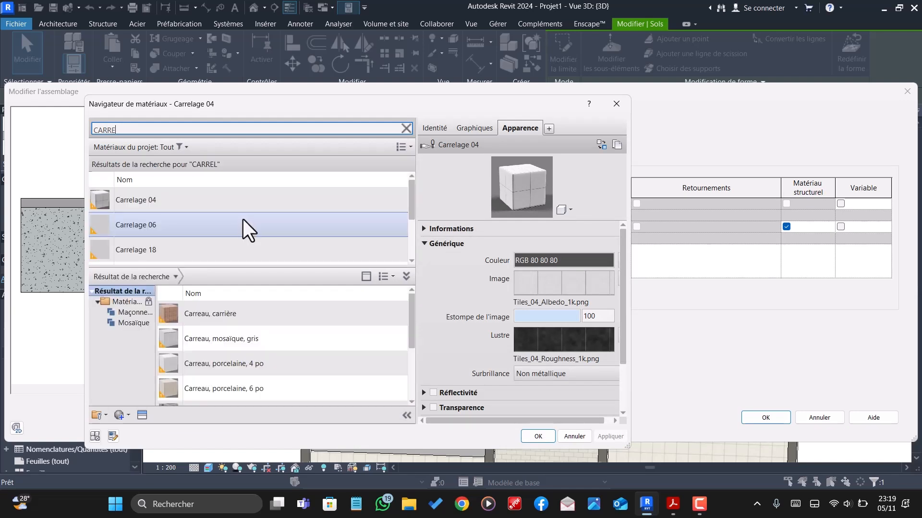
scroll(163, 240, down, 2)
click(168, 241)
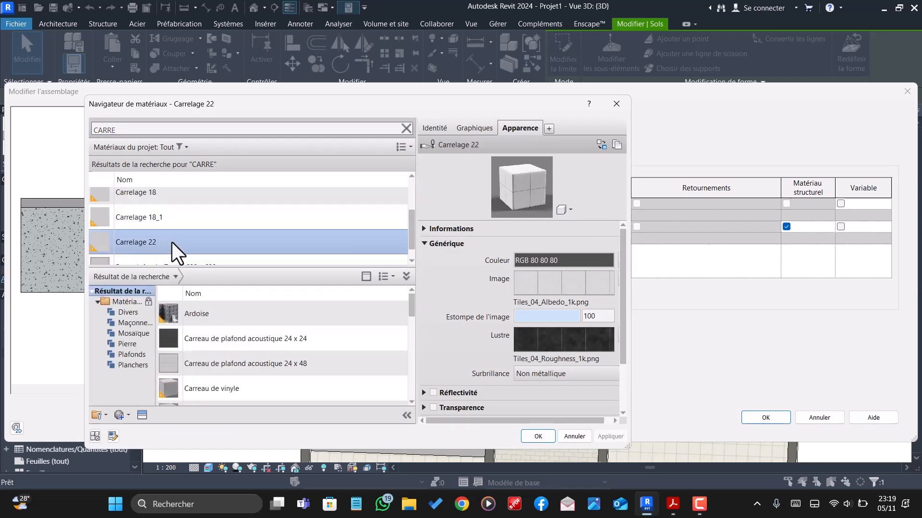
click(538, 436)
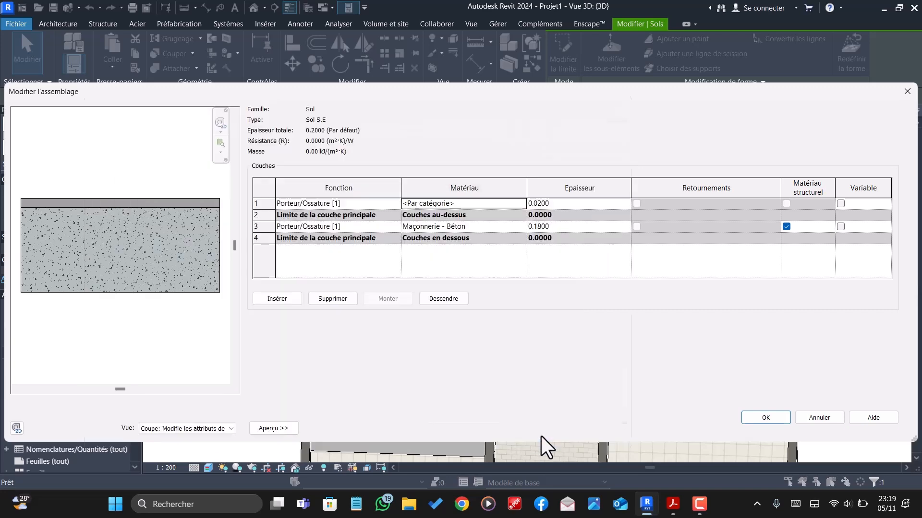
click(765, 419)
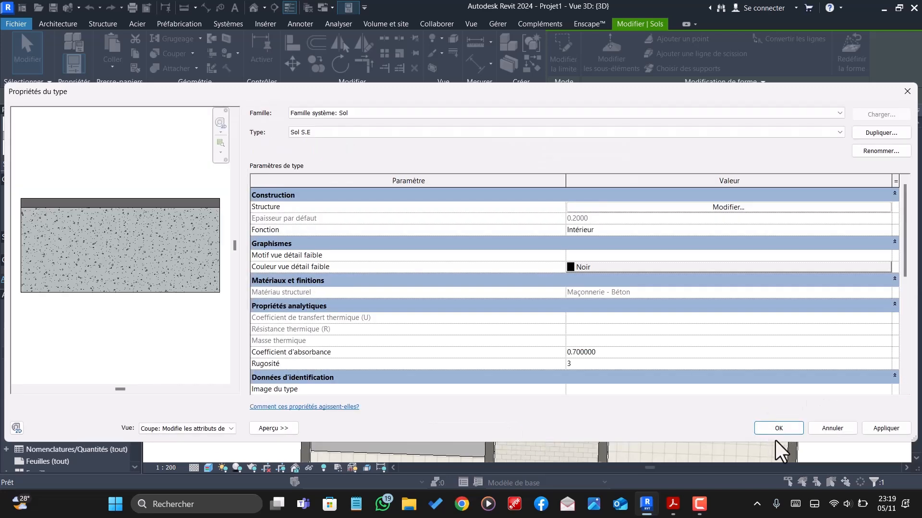
click(779, 428)
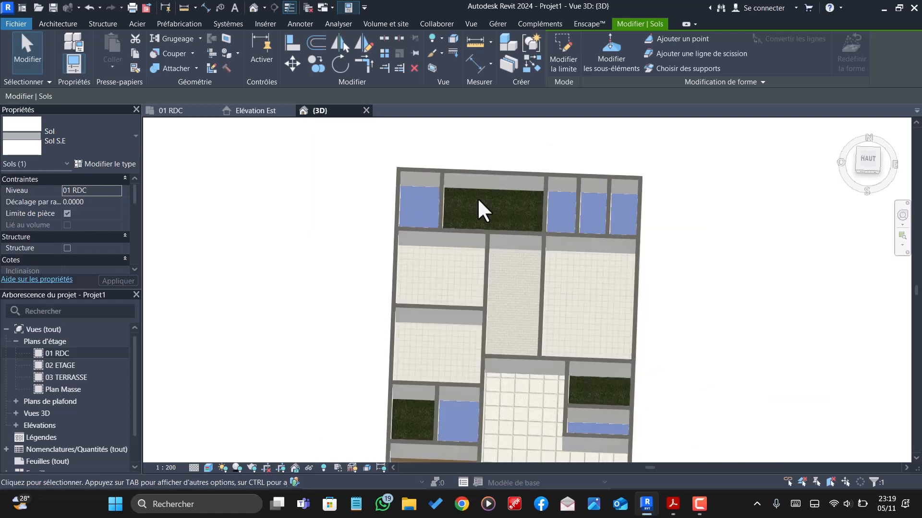
- Deselect the Sol S.E floor and examine all ground-floor finishes in the 3D view
scroll(483, 211, down, 2)
key(Escape)
scroll(480, 216, up, 2)
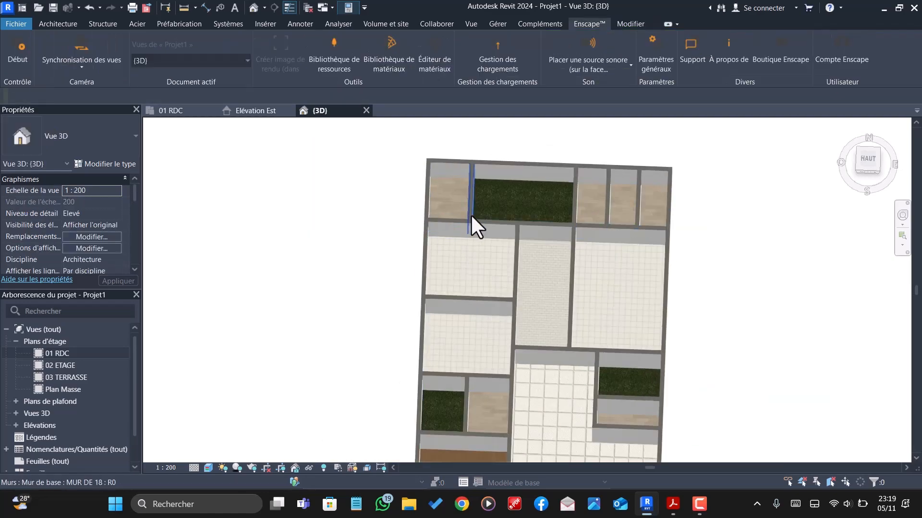
scroll(471, 214, up, 3)
scroll(446, 208, down, 5)
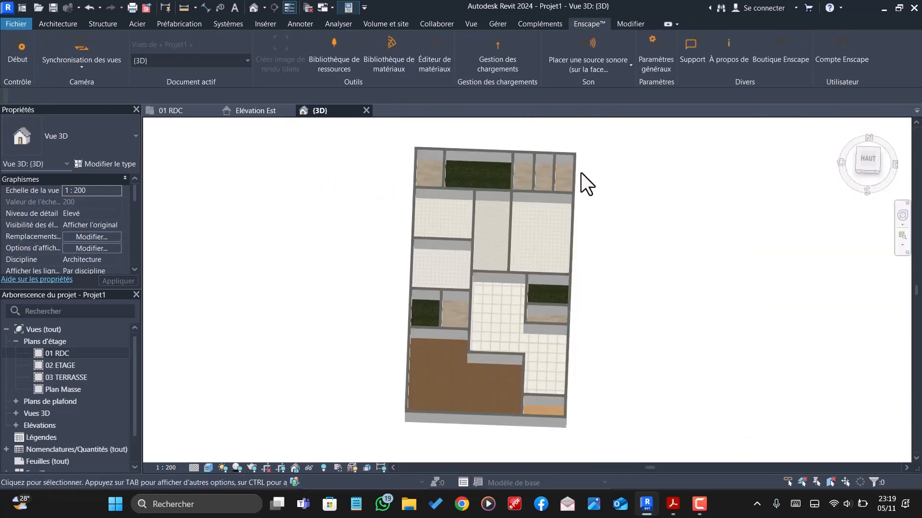
- Edit the structure of the Sol PORCHE floor type and insert one new layer above its upper core boundary
scroll(566, 427, up, 5)
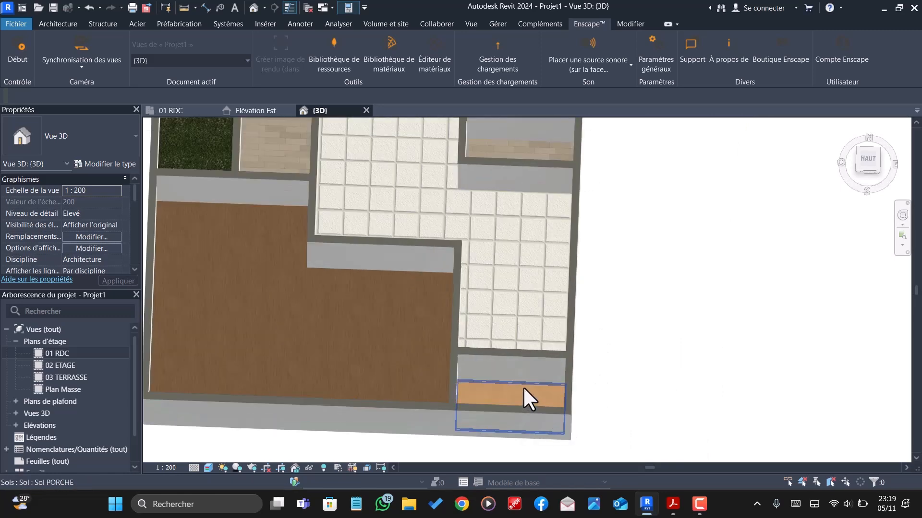
click(523, 387)
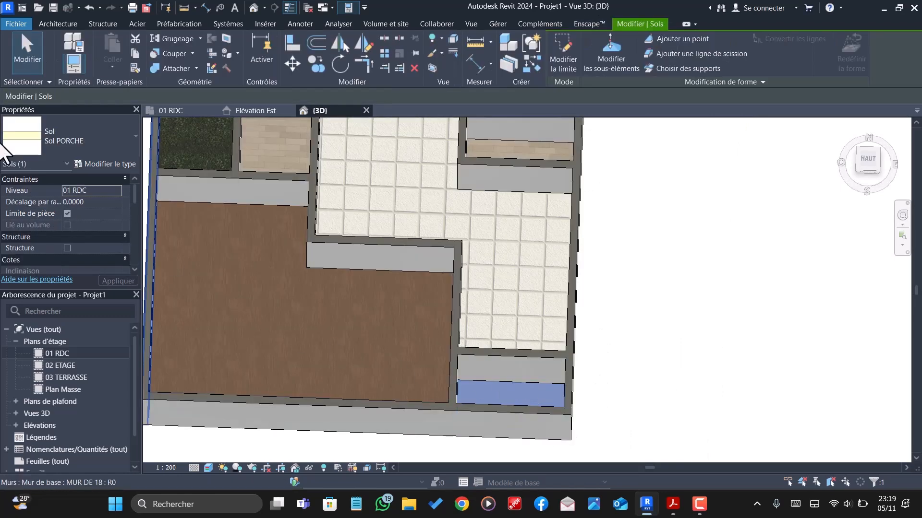
click(84, 164)
click(751, 208)
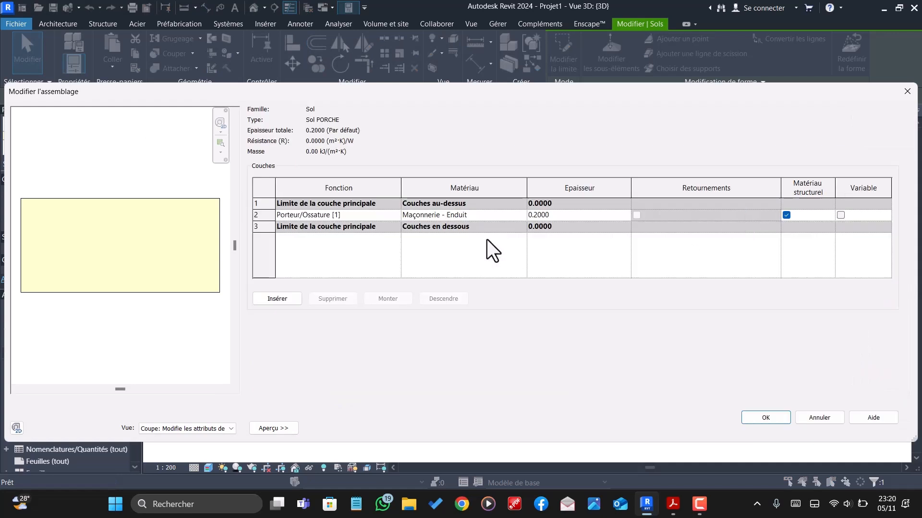
click(292, 298)
click(380, 304)
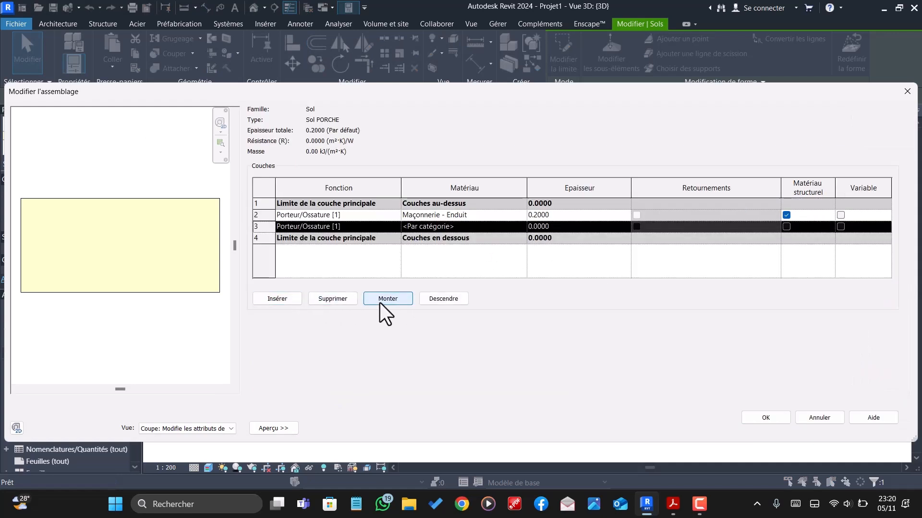
click(379, 303)
click(379, 304)
- Set the Maçonnerie - Enduit layer of Sol PORCHE to 0.18 thick and its new top layer to 0.02
click(563, 226)
text(0.20)
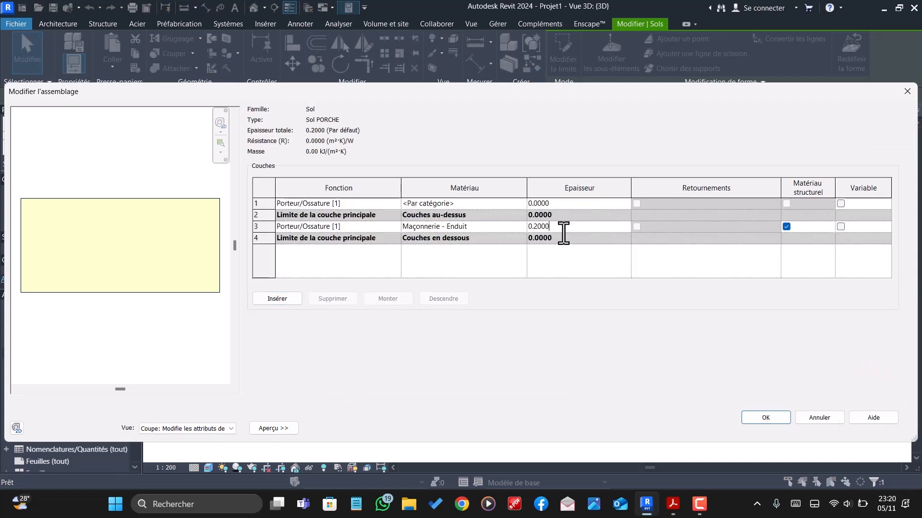
text(18)
click(565, 203)
key(BackSpace)
key(BackSpace)
key(BackSpace)
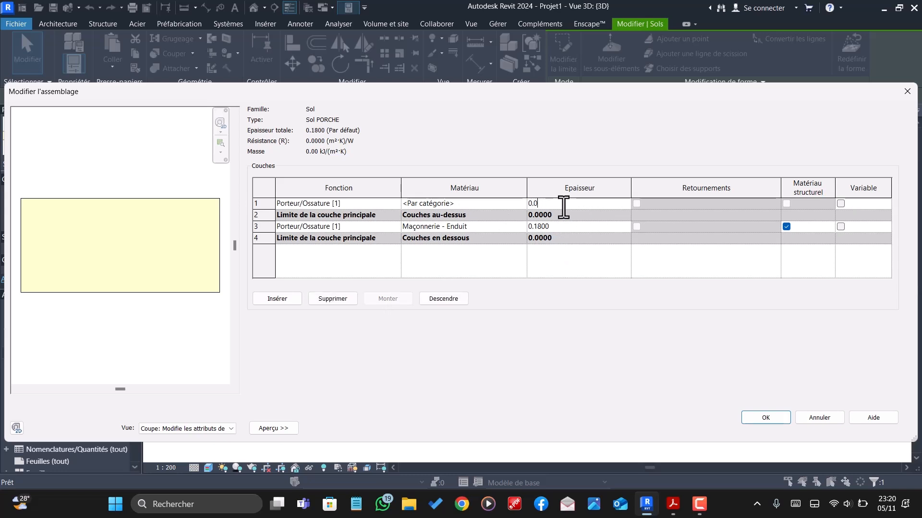
click(522, 206)
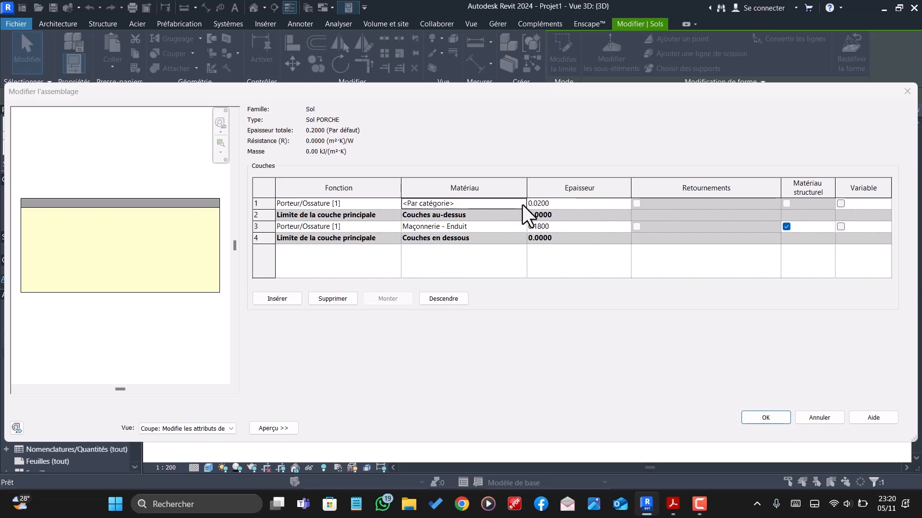
- Assign the Carrelage 22 material to the top layer of Sol PORCHE and apply the floor type changes
click(522, 206)
scroll(157, 224, up, 1)
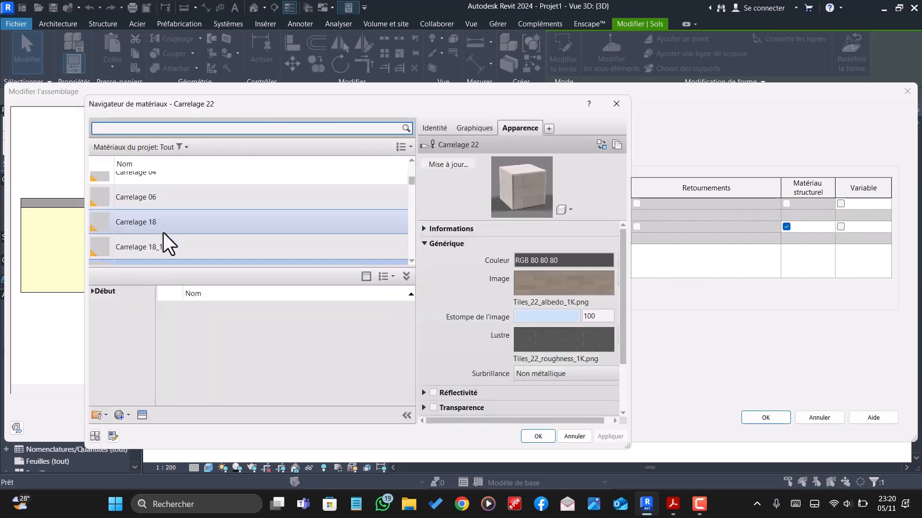
click(168, 248)
scroll(235, 254, down, 1)
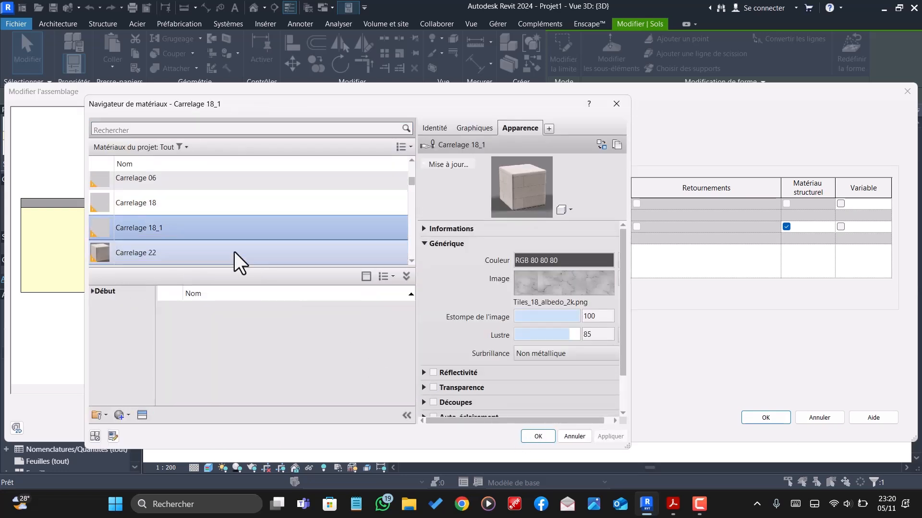
click(173, 255)
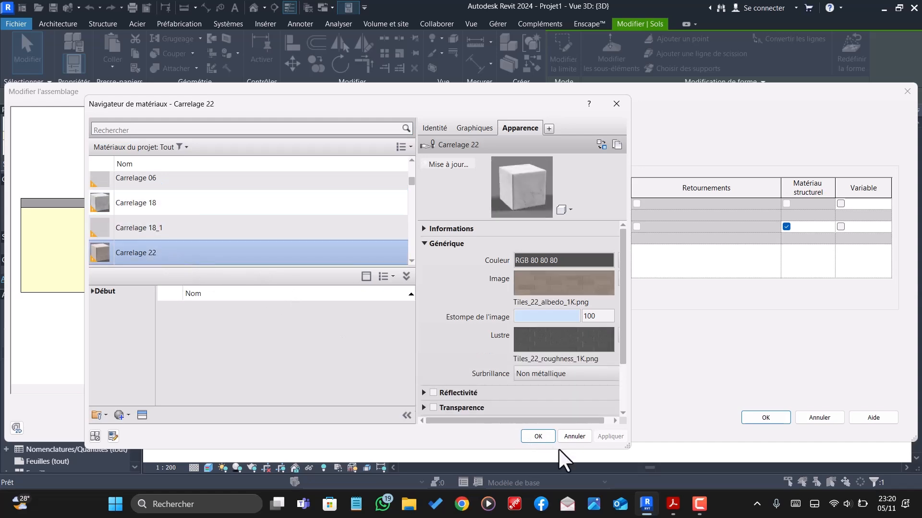
click(530, 435)
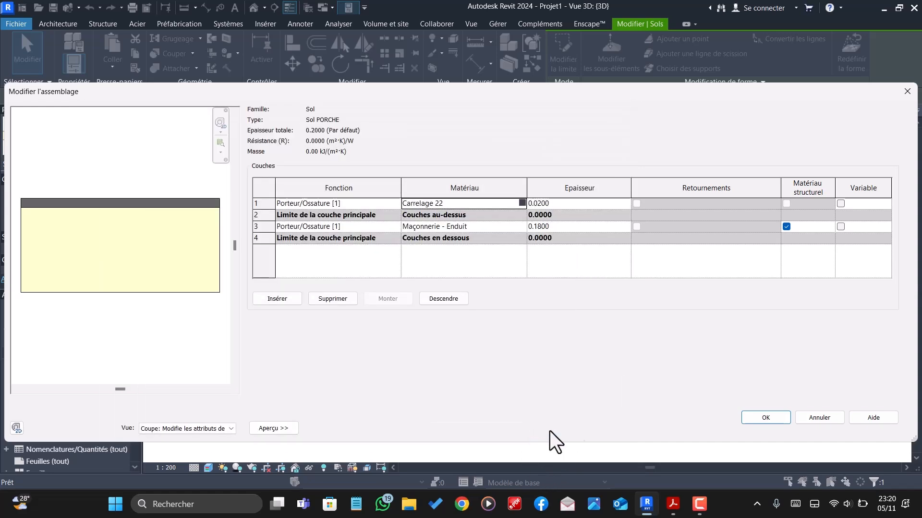
click(749, 420)
click(785, 428)
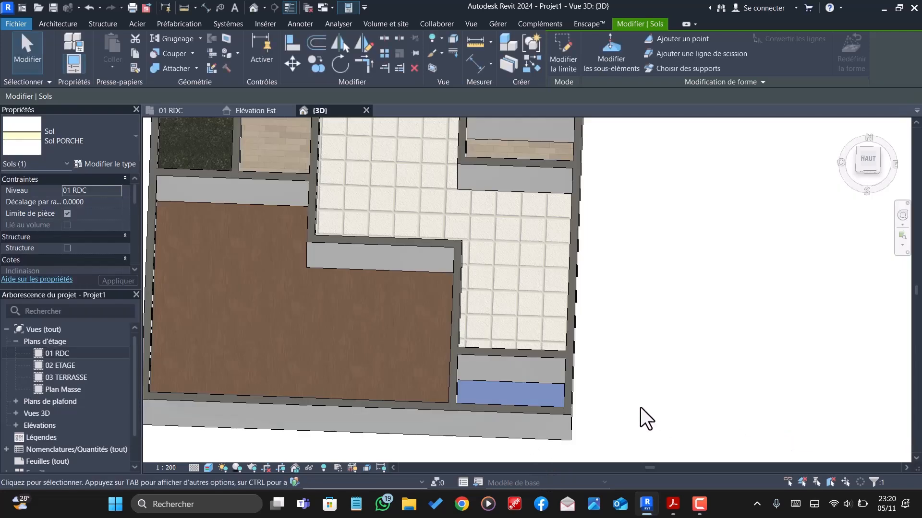
- Deselect the porch floor and examine the floor finishes of all ground-floor rooms in the 3D view from above and at an angle
click(636, 402)
scroll(552, 295, down, 3)
scroll(470, 216, down, 3)
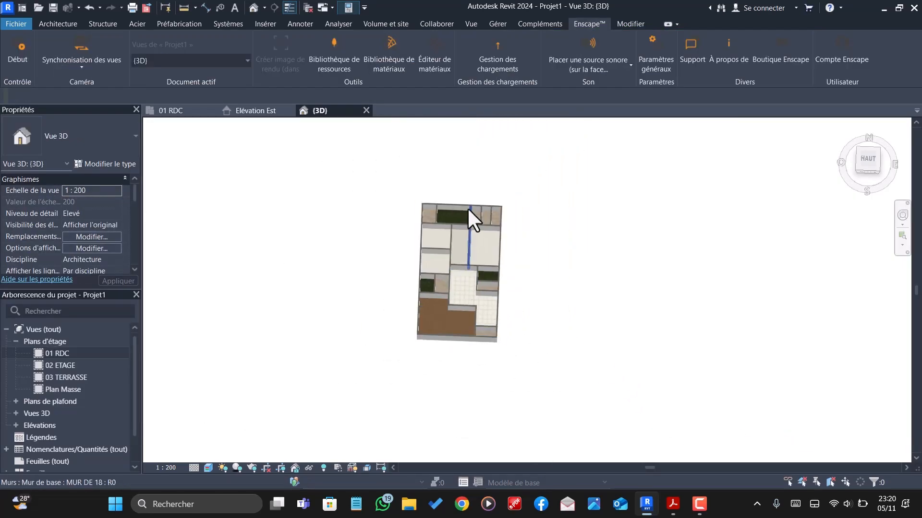
scroll(477, 226, up, 5)
scroll(509, 255, down, 2)
scroll(537, 345, up, 6)
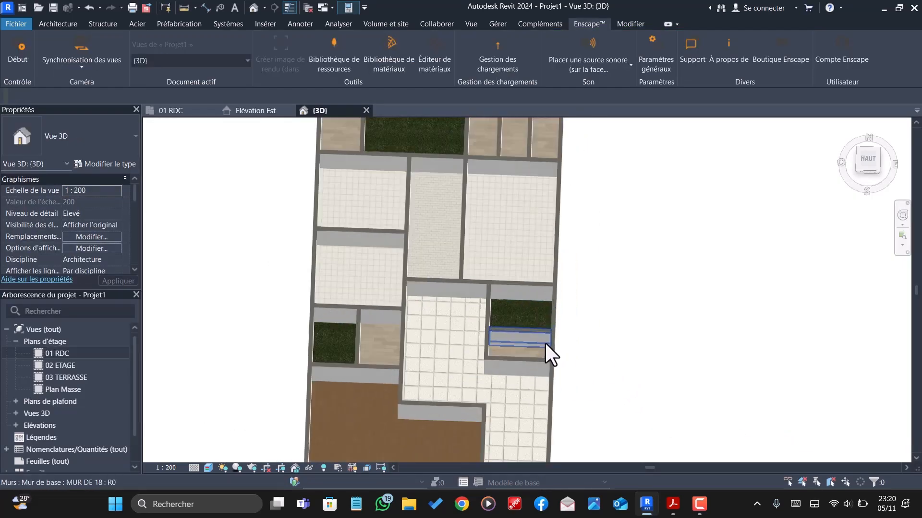
scroll(548, 297, down, 3)
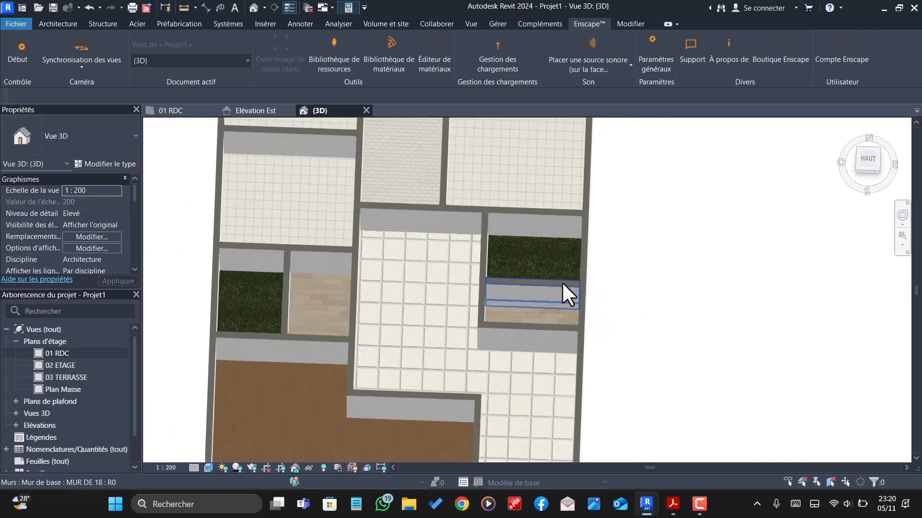
scroll(475, 286, down, 2)
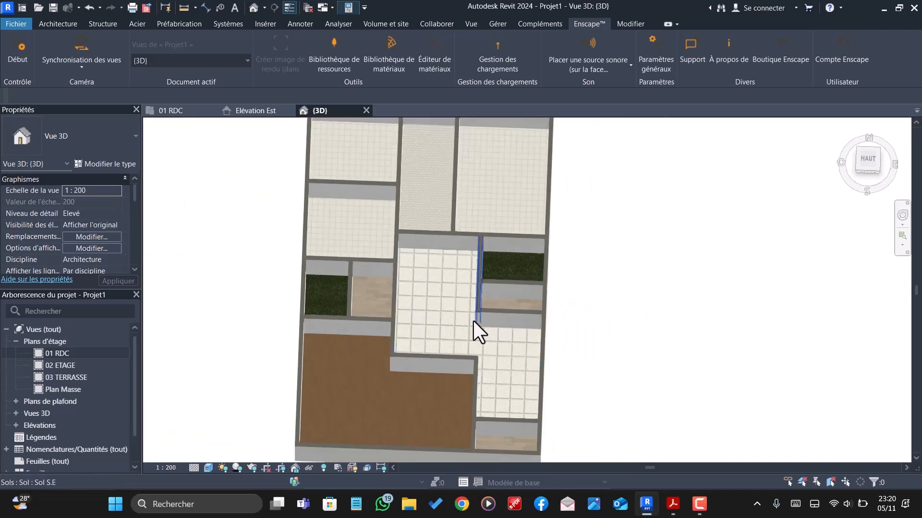
shift+middle_drag(459, 340, 457, 219)
scroll(461, 220, down, 2)
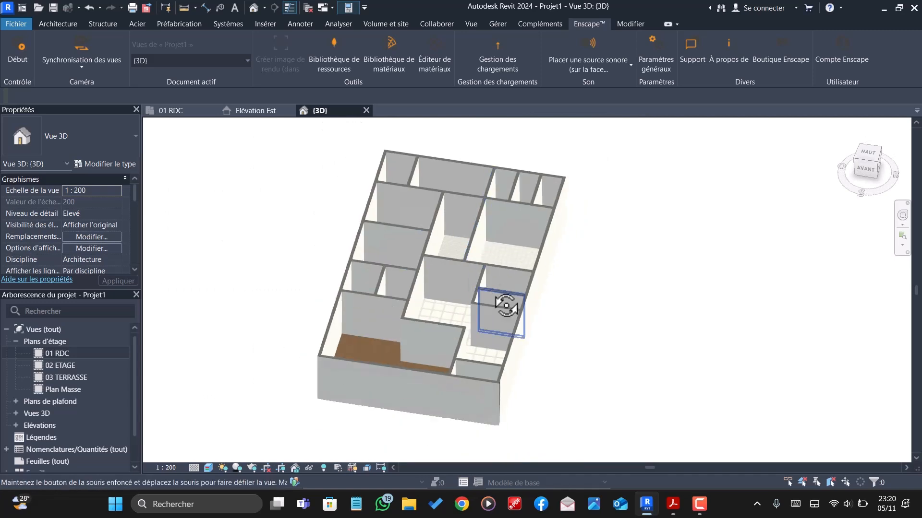
shift+middle_drag(504, 304, 491, 255)
- Switch to the 01 RDC floor plan, show the whole ground floor and bring up the architectural modelling commands
click(180, 115)
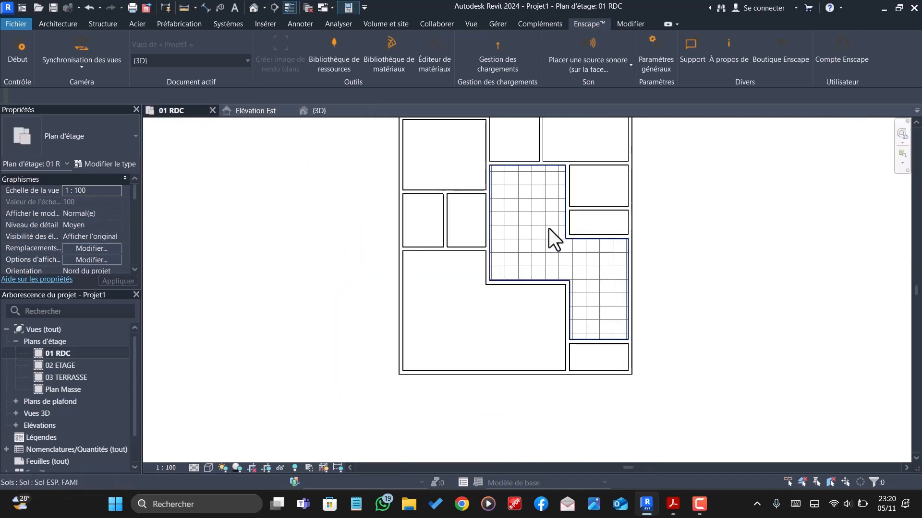
scroll(200, 192, down, 1)
scroll(561, 276, up, 3)
scroll(640, 353, down, 6)
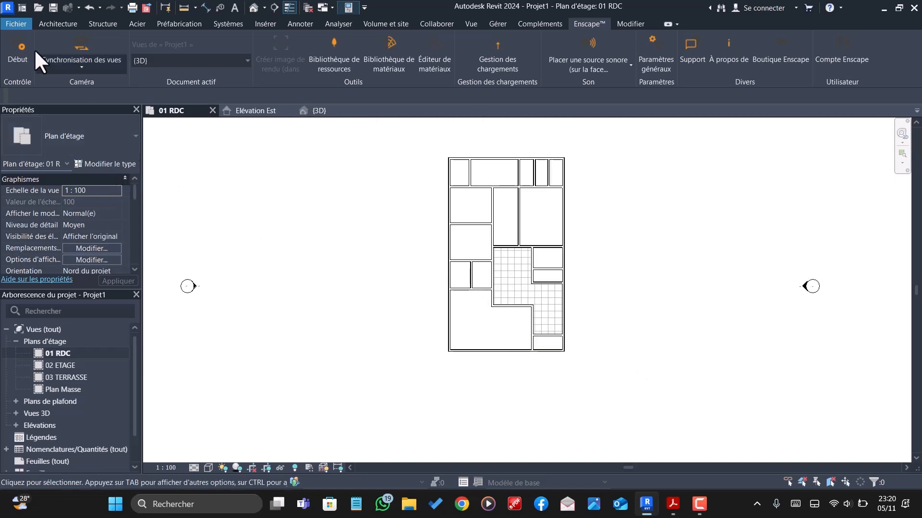
click(51, 22)
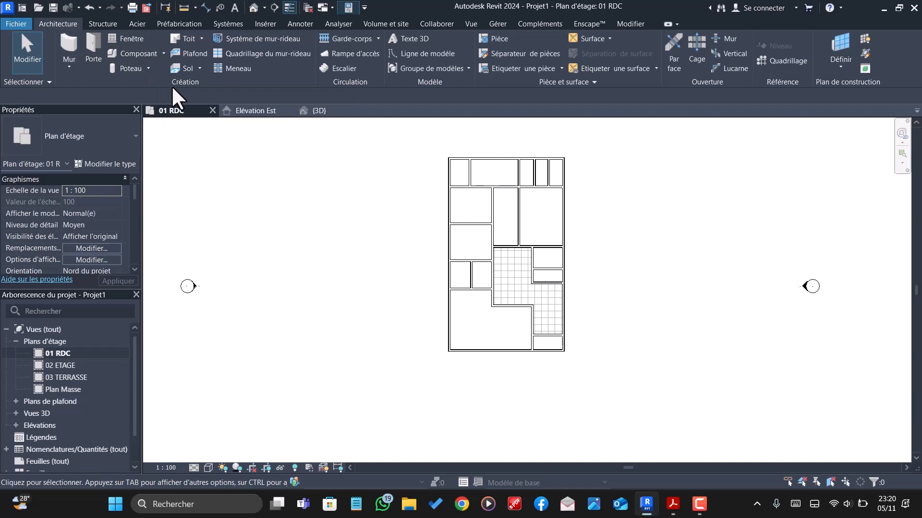
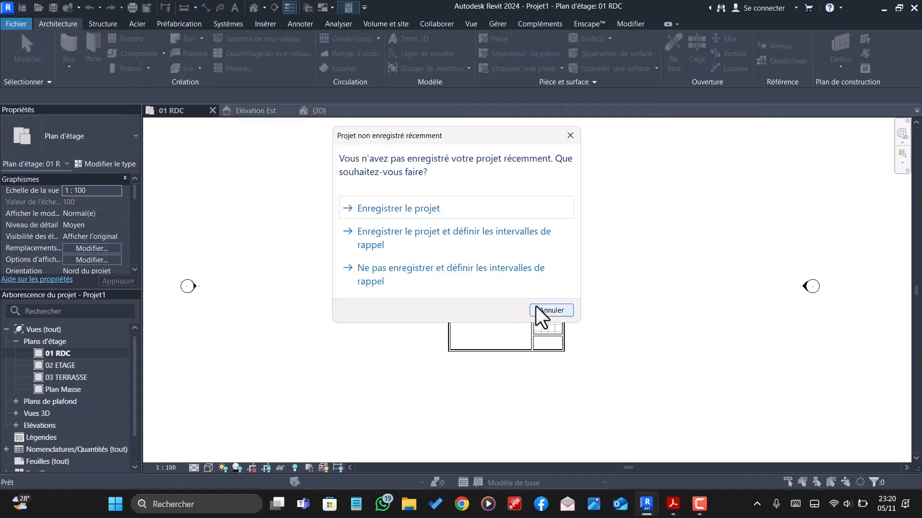
- Dismiss the save reminder, start placing a component and browse the Bibliotheque issa revit folder for a family to load
click(542, 310)
click(115, 54)
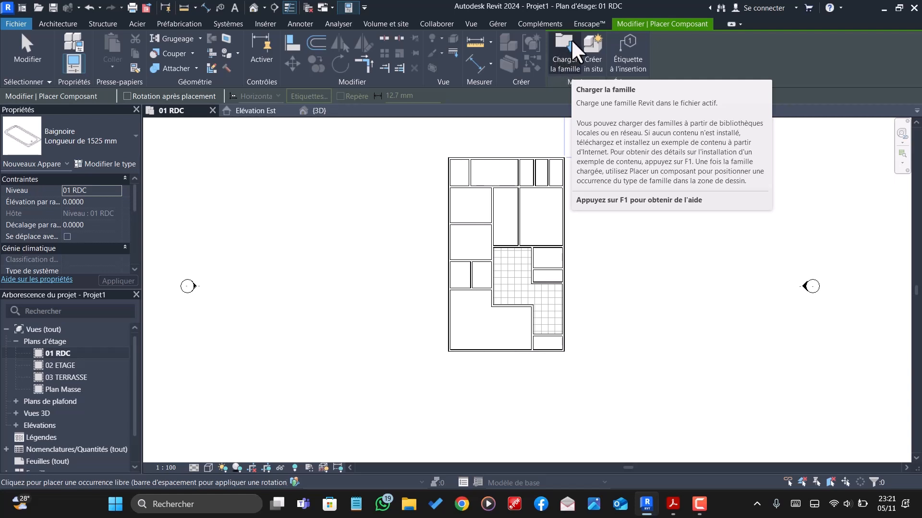
click(564, 62)
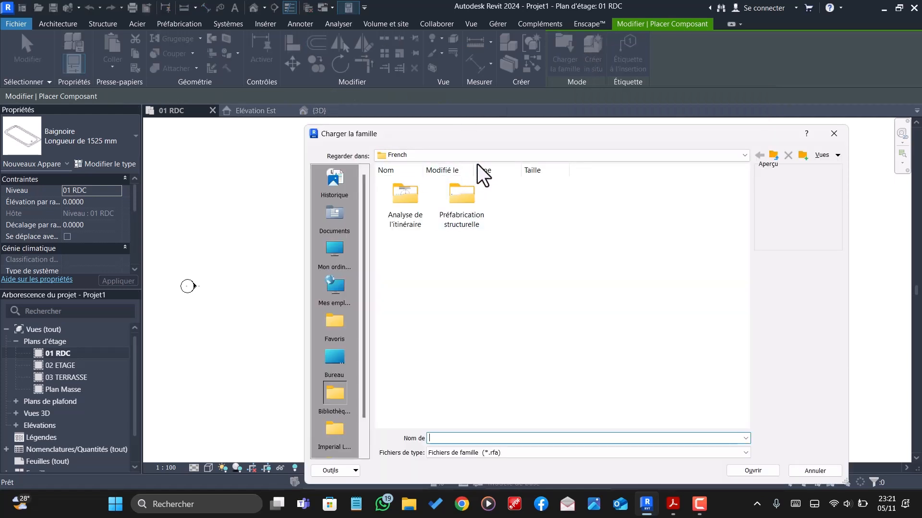
click(508, 157)
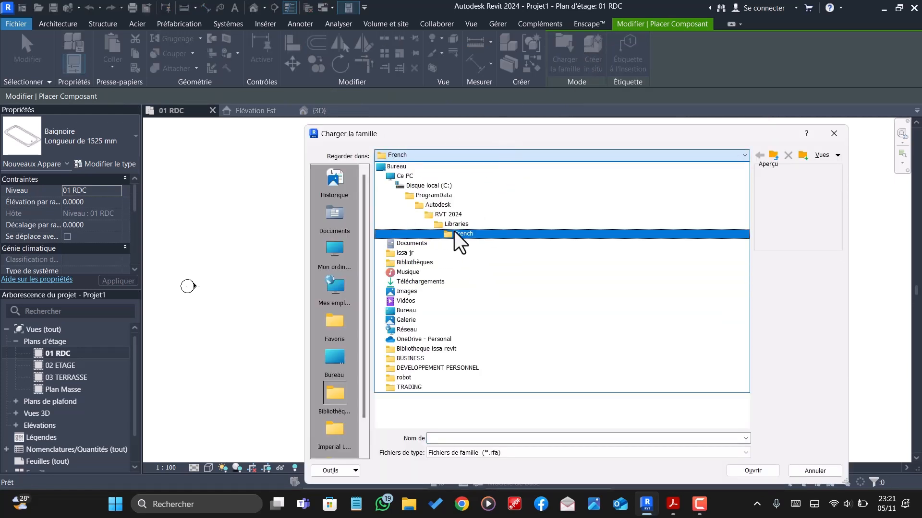
click(436, 349)
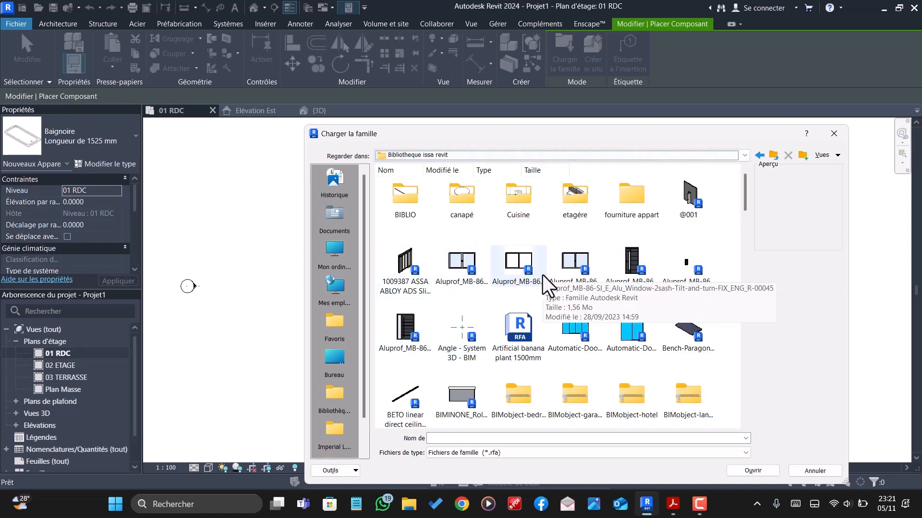
scroll(535, 300, down, 2)
scroll(624, 286, up, 2)
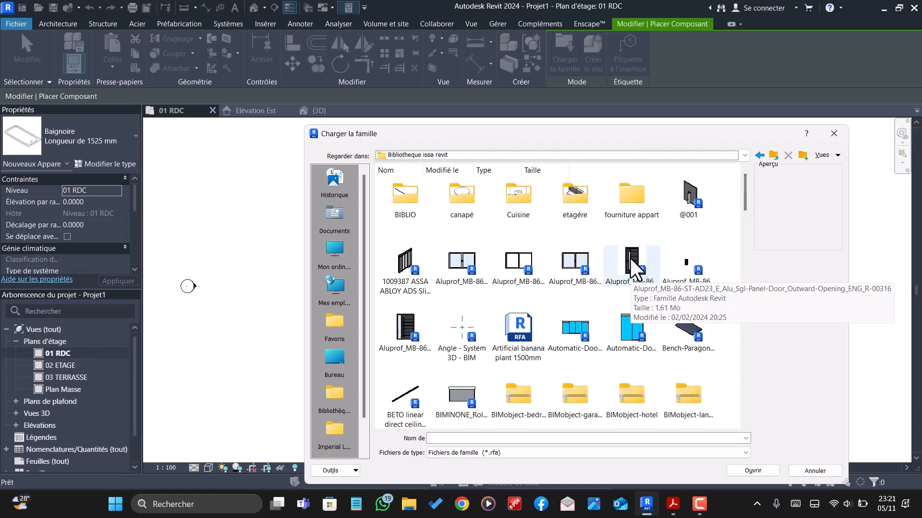
- Try to load the Aluprof MB-86 single-panel door families, without and with sidelight, as components
click(630, 258)
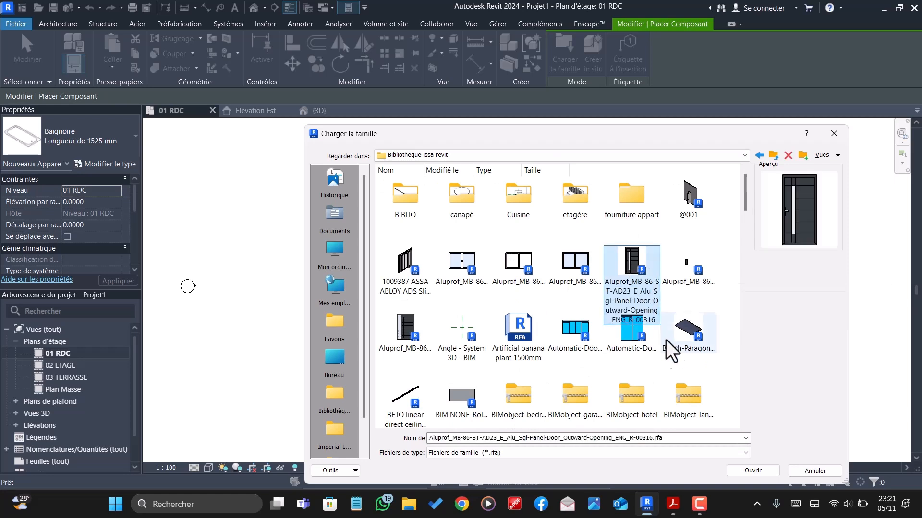
click(756, 468)
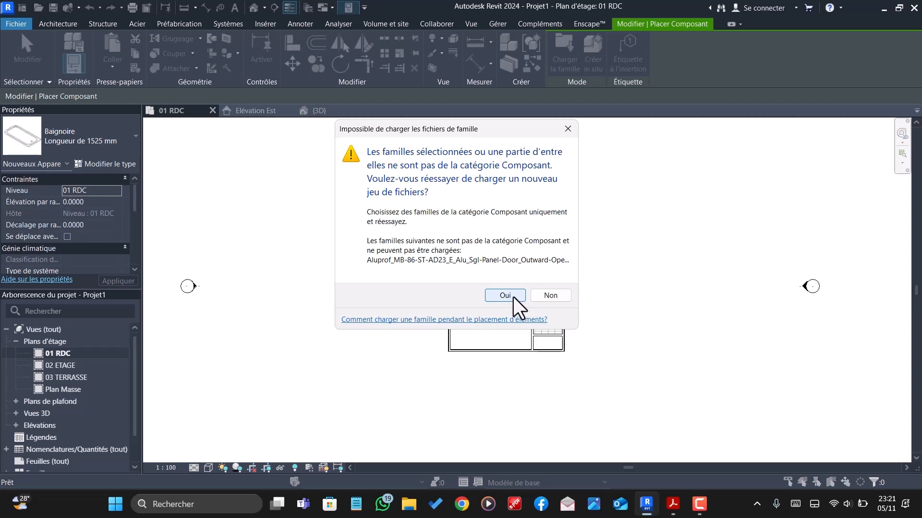
click(505, 295)
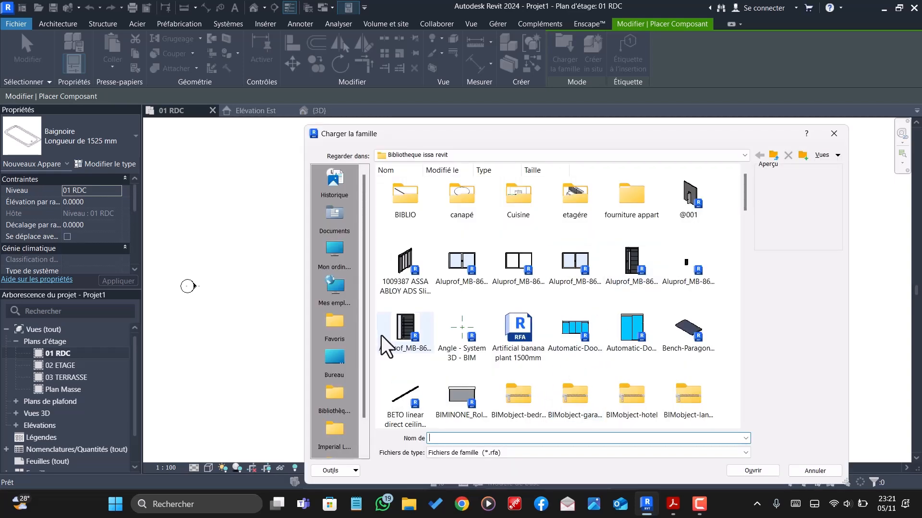
click(407, 329)
scroll(684, 402, down, 5)
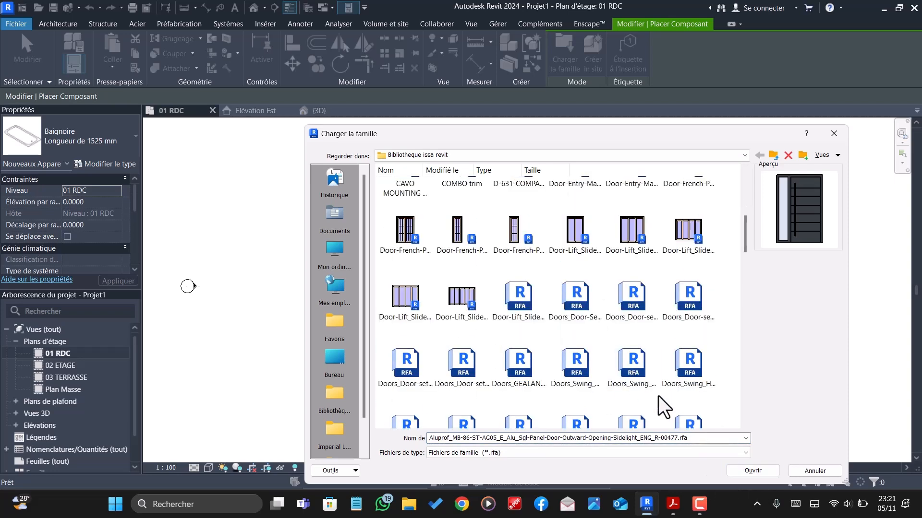
click(730, 470)
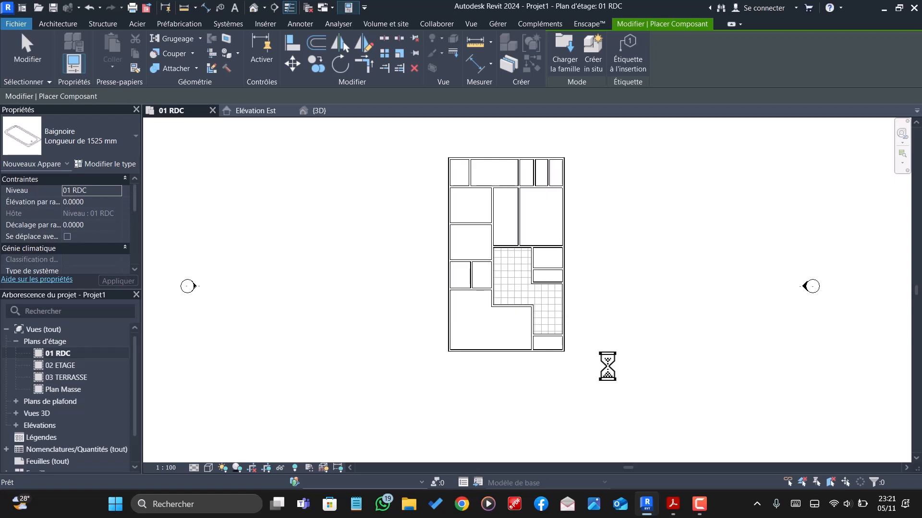
click(548, 295)
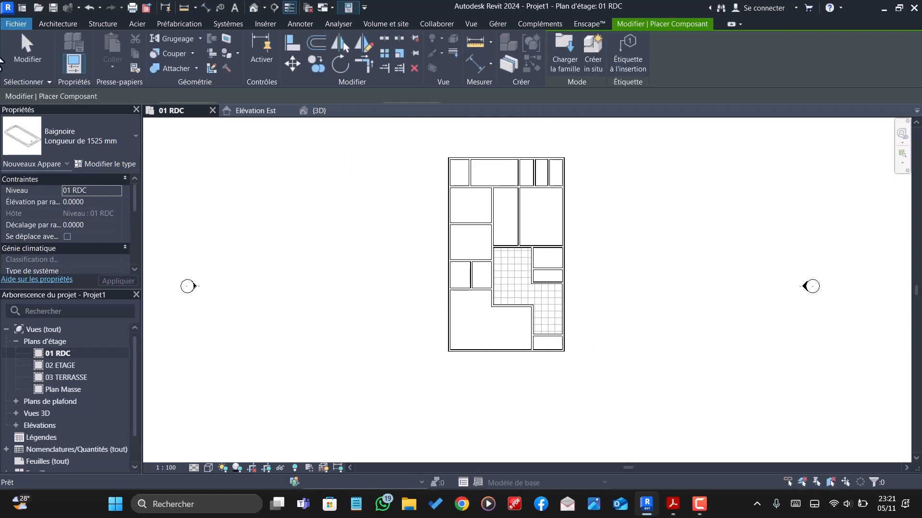
- Start placing a door and load the family Aluprof_MB-86-ST-AD23_E_Alu_Sgl-Panel-Door_Outward-Opening_ENG_R-00316 from Bibliotheque issa revit
click(60, 23)
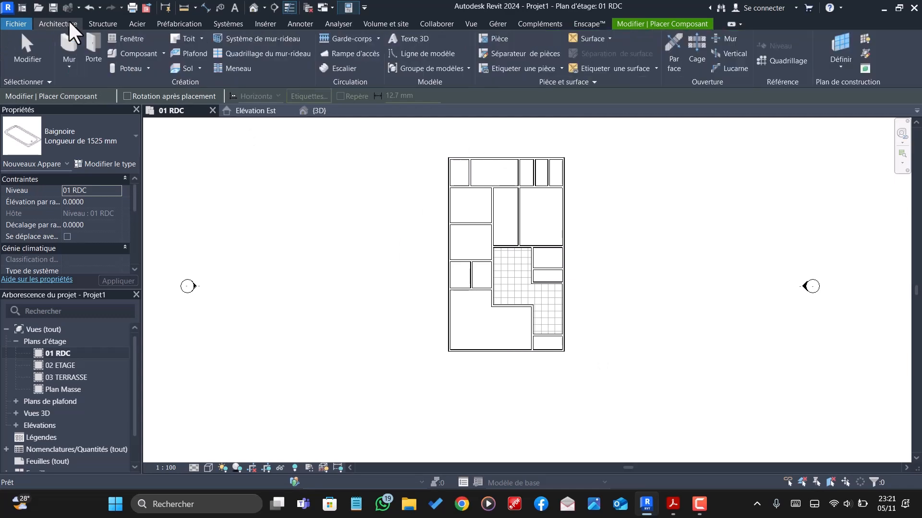
click(97, 42)
click(560, 65)
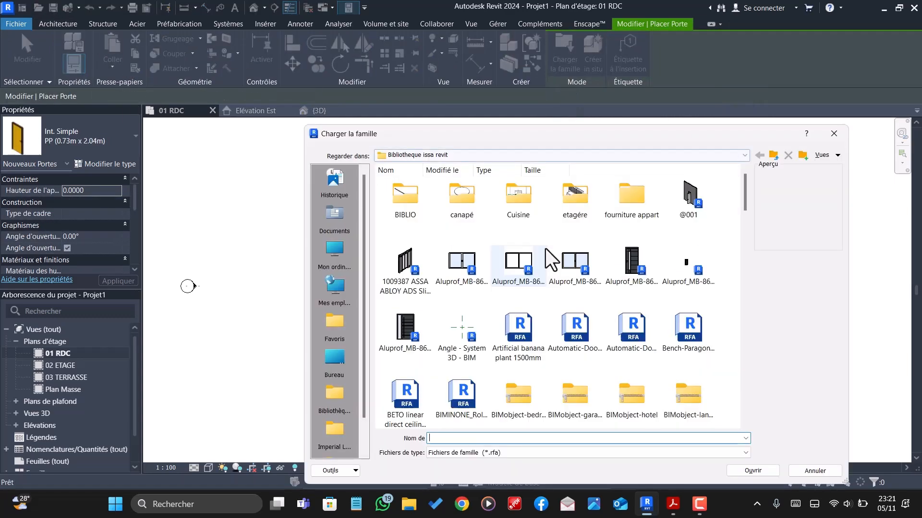
click(624, 259)
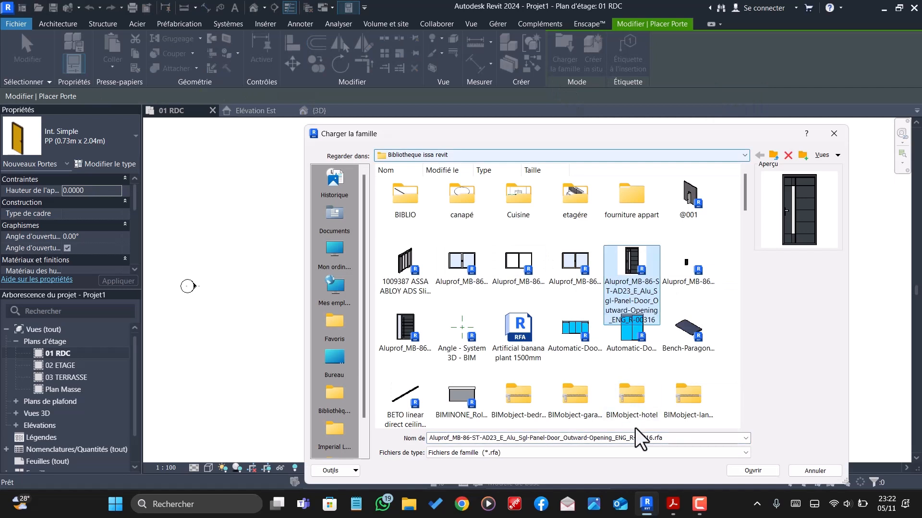
click(738, 472)
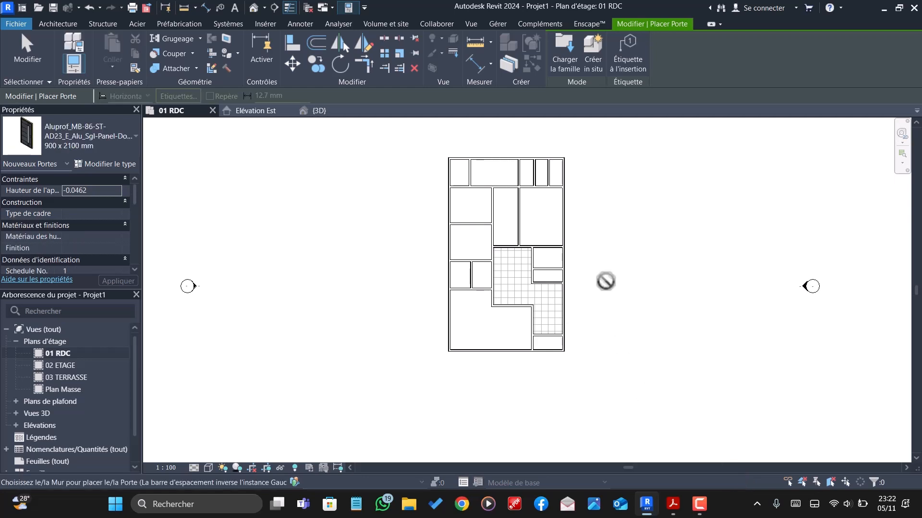
- Place two 900 x 2100 mm Aluprof doors, sill height 0.2, in the small lower-right room's outer and inner walls, hinged left and centred 60 cm from its left wall
scroll(539, 365, up, 3)
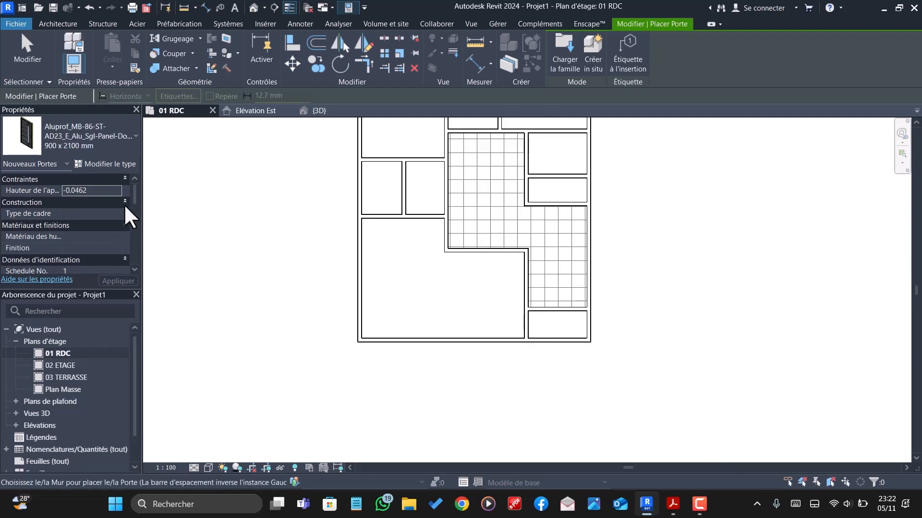
click(111, 189)
text(0)
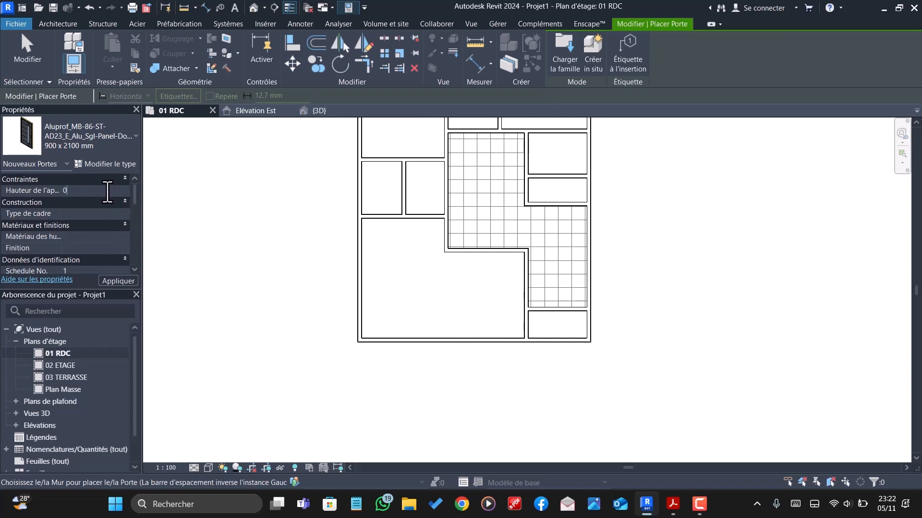
text(.2)
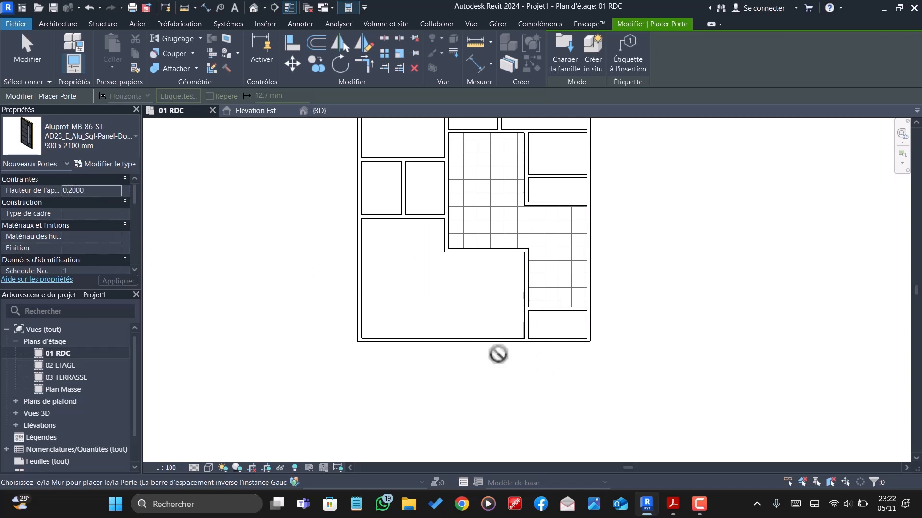
scroll(537, 346, up, 2)
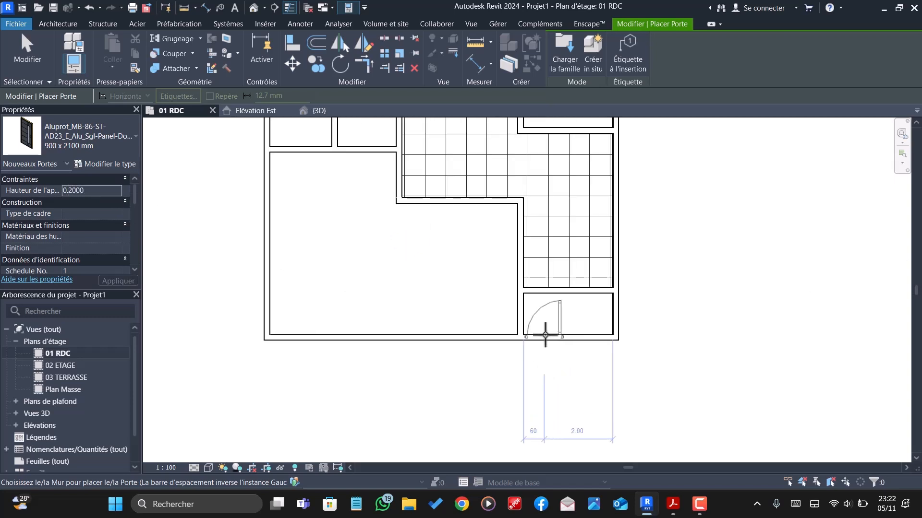
scroll(546, 335, up, 1)
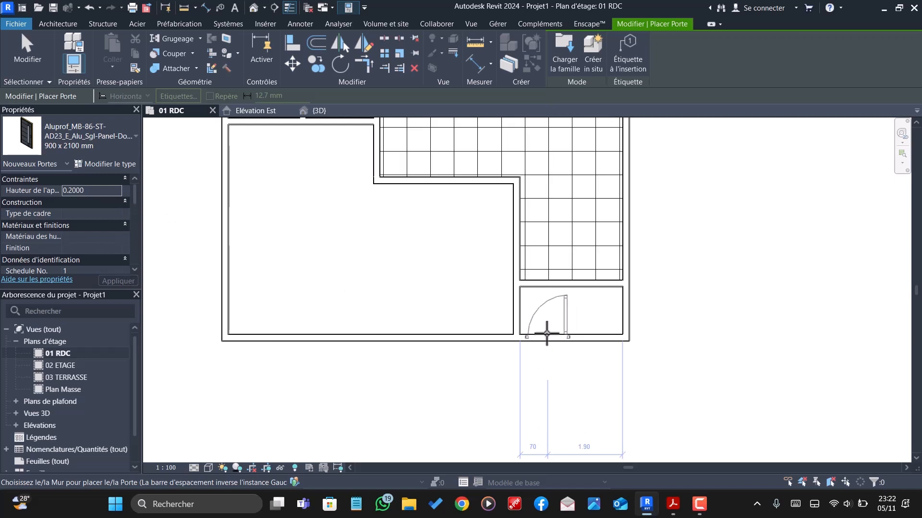
key(space)
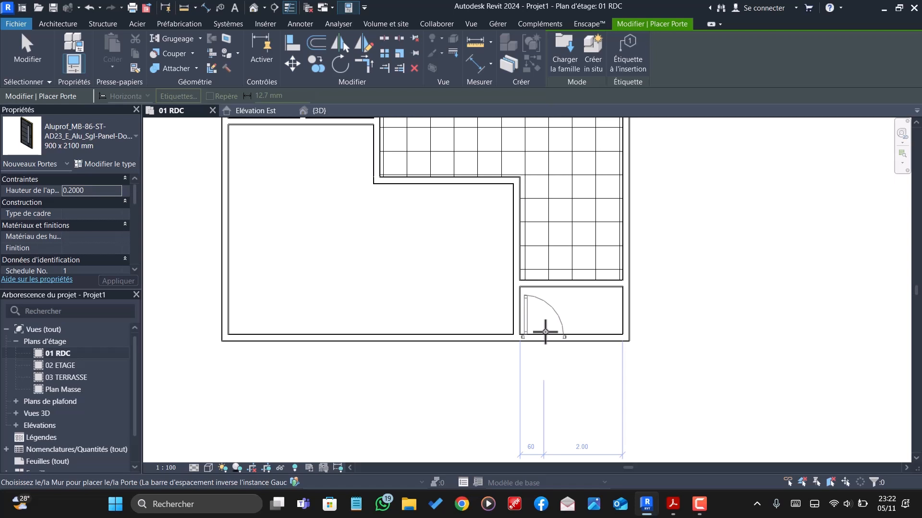
click(545, 331)
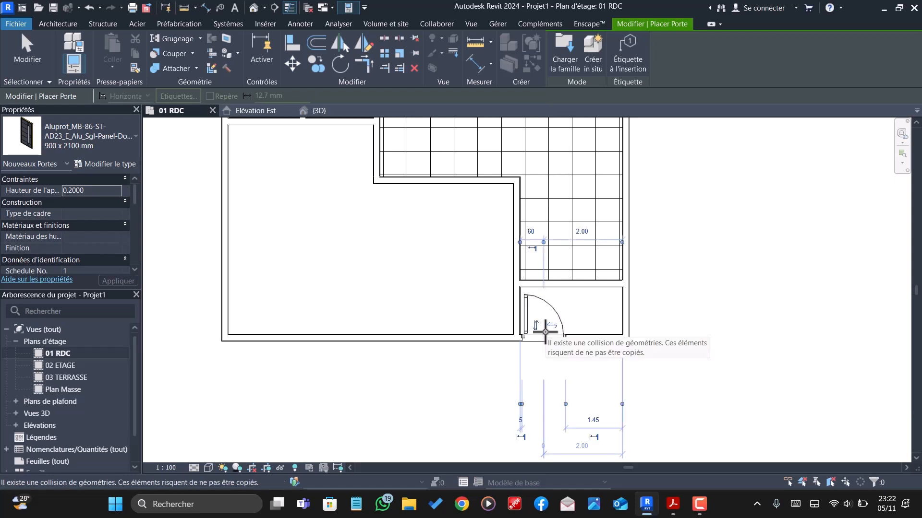
click(542, 278)
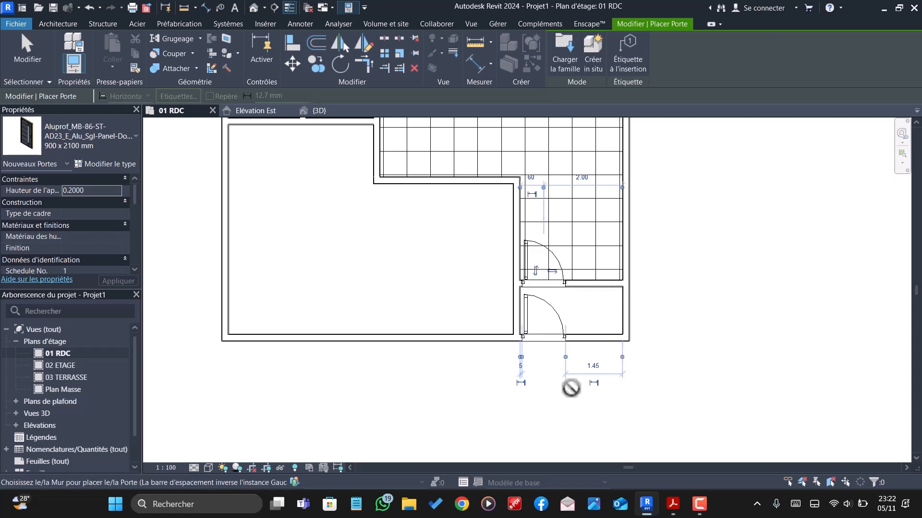
key(Escape)
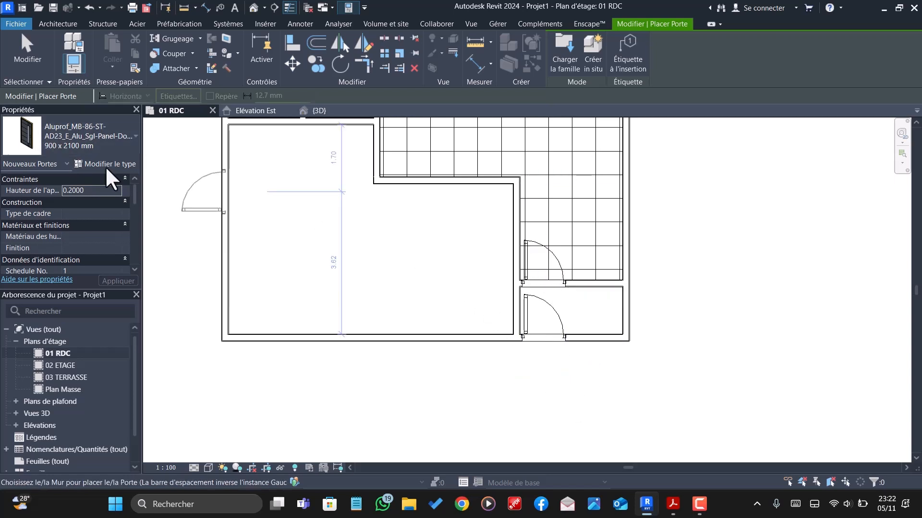
- Browse the door families in Bibliotheque issa revit and load Doors-Supa_Doors-800_Glass for placement
click(572, 48)
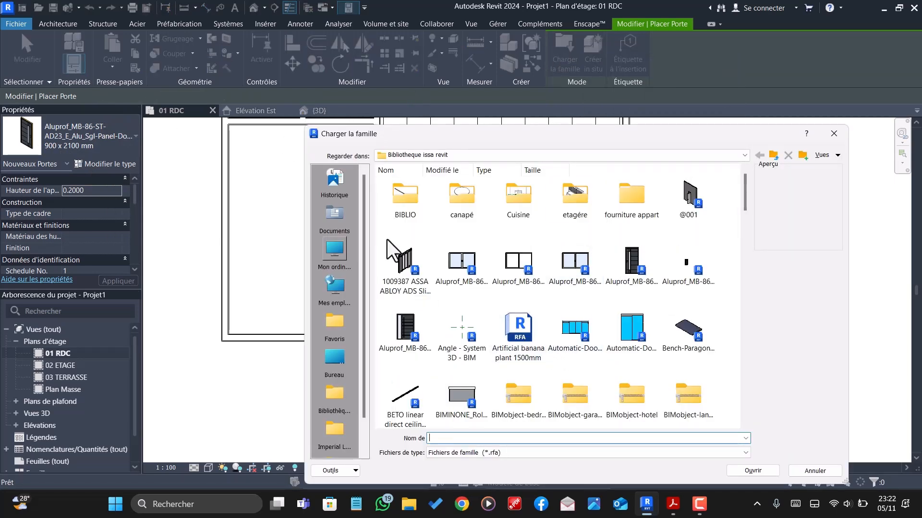
scroll(491, 280, down, 2)
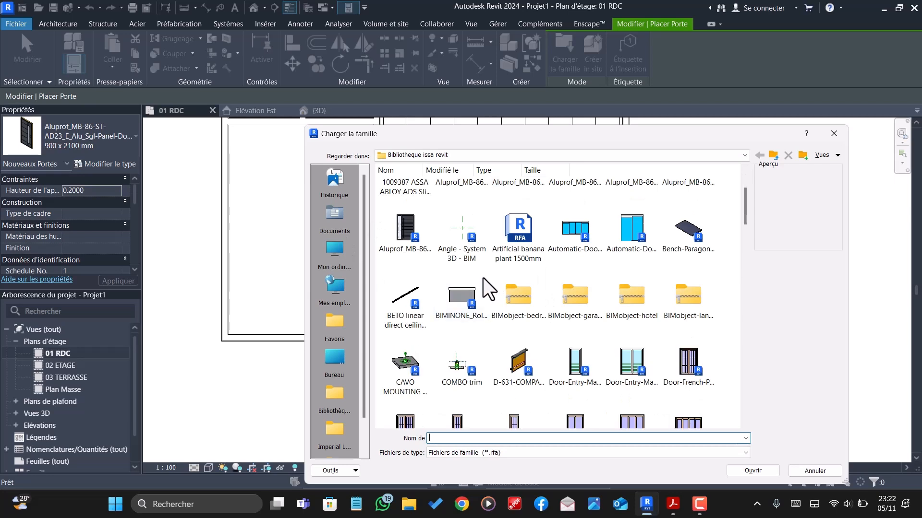
scroll(576, 326, down, 3)
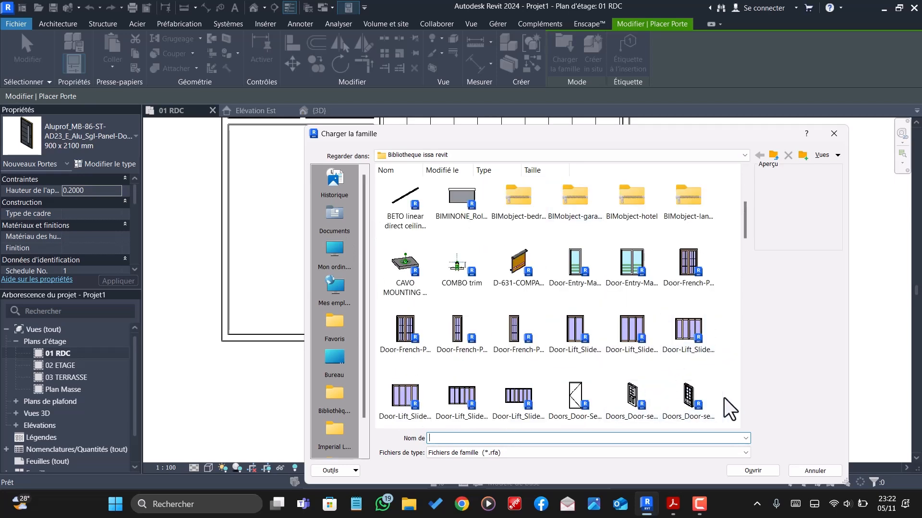
click(686, 392)
scroll(576, 391, down, 3)
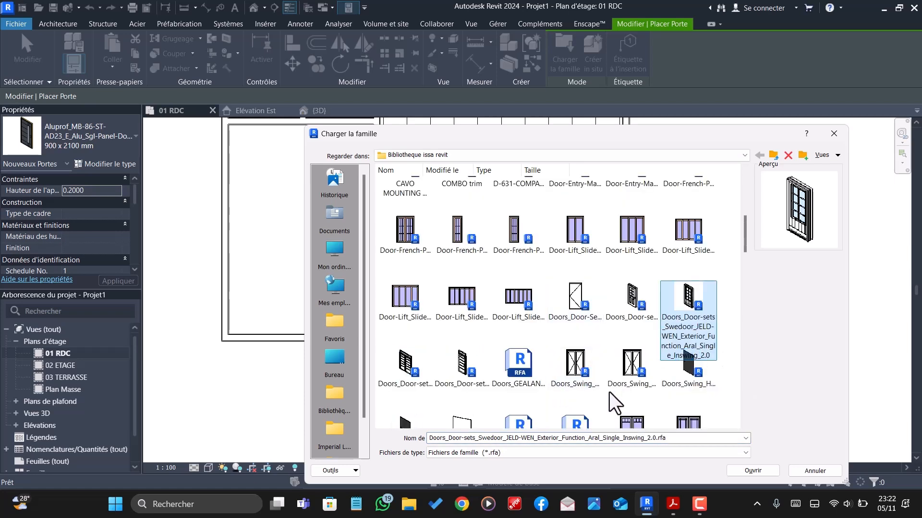
scroll(640, 402, down, 2)
scroll(640, 402, up, 2)
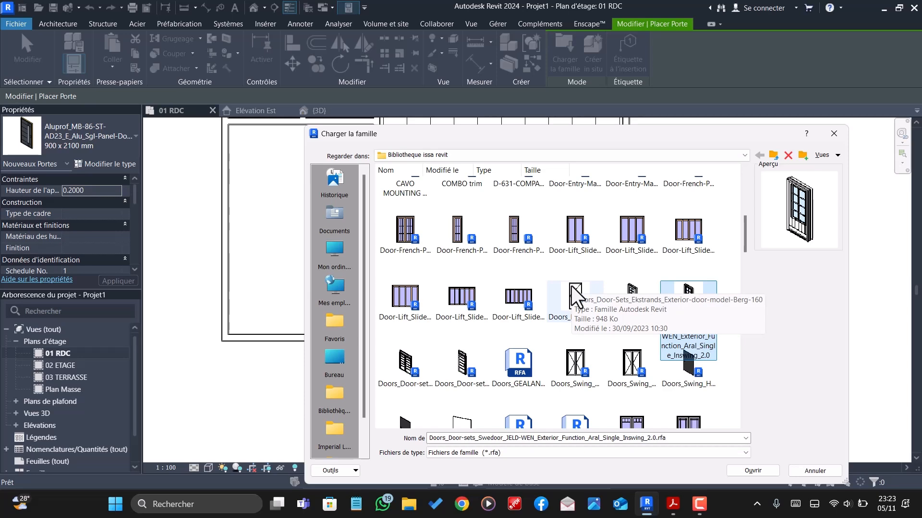
click(571, 363)
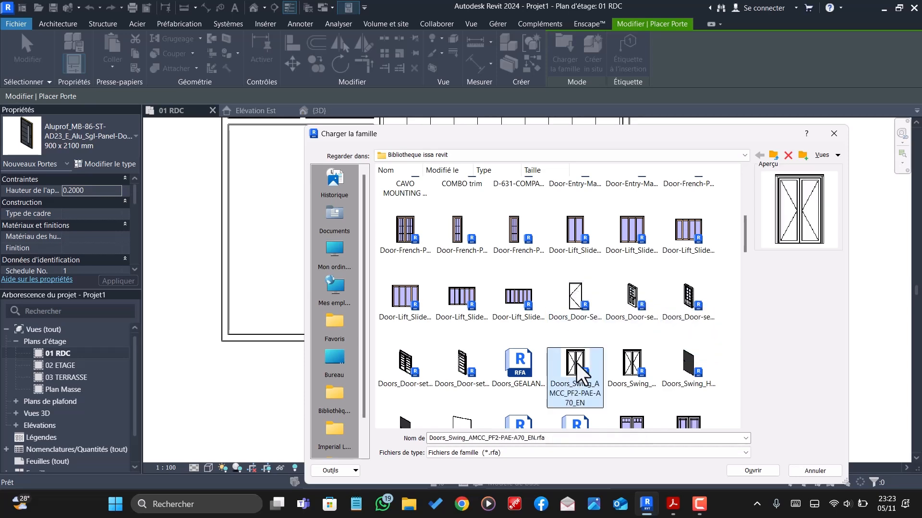
scroll(633, 362, down, 2)
scroll(648, 360, down, 3)
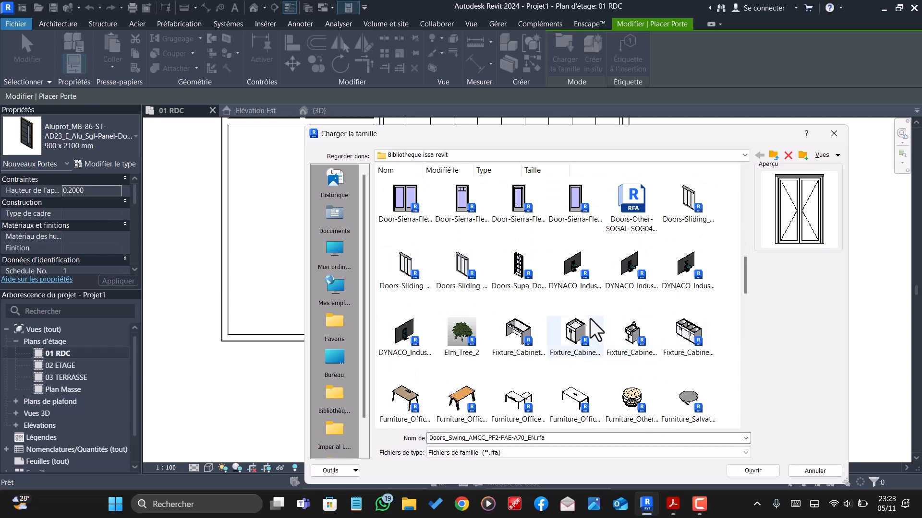
click(515, 263)
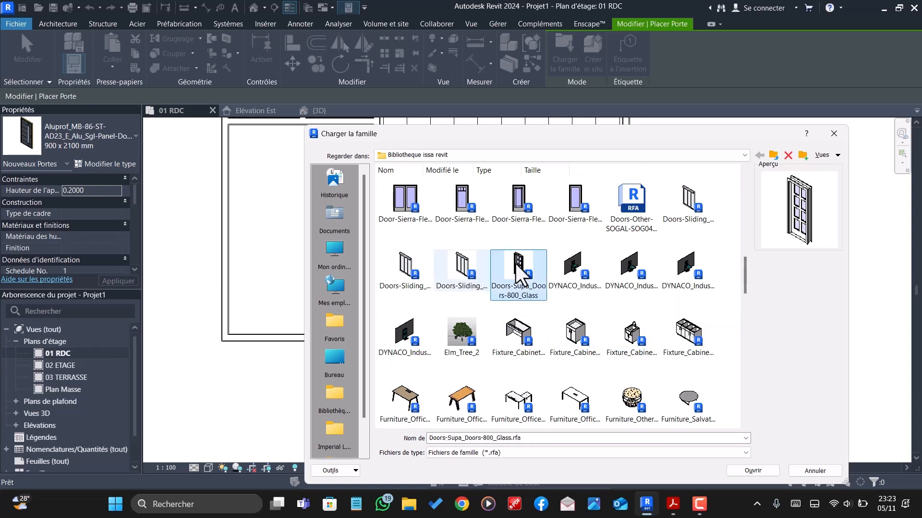
click(752, 471)
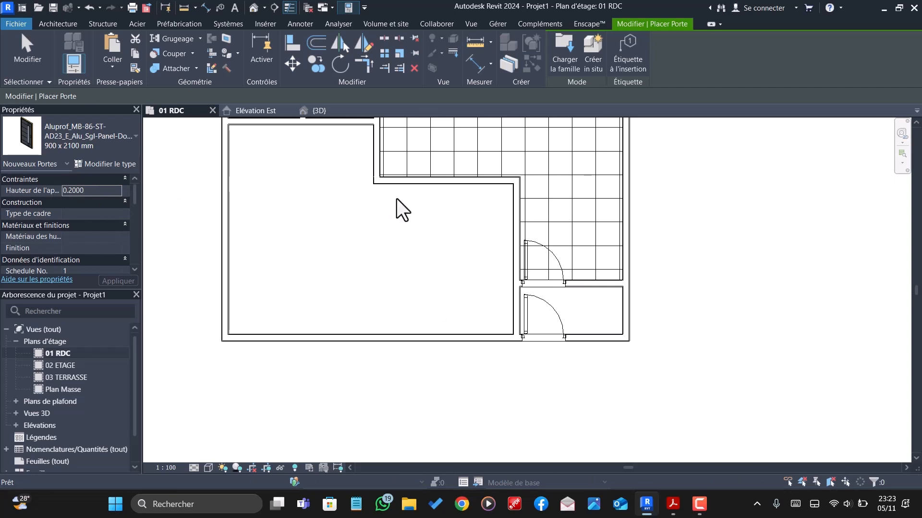
- Place two 30 x 80 doors, sill height 0.2, in the corridor's left wall, 50 cm either side of the partition, opening into the left rooms
scroll(459, 273, down, 3)
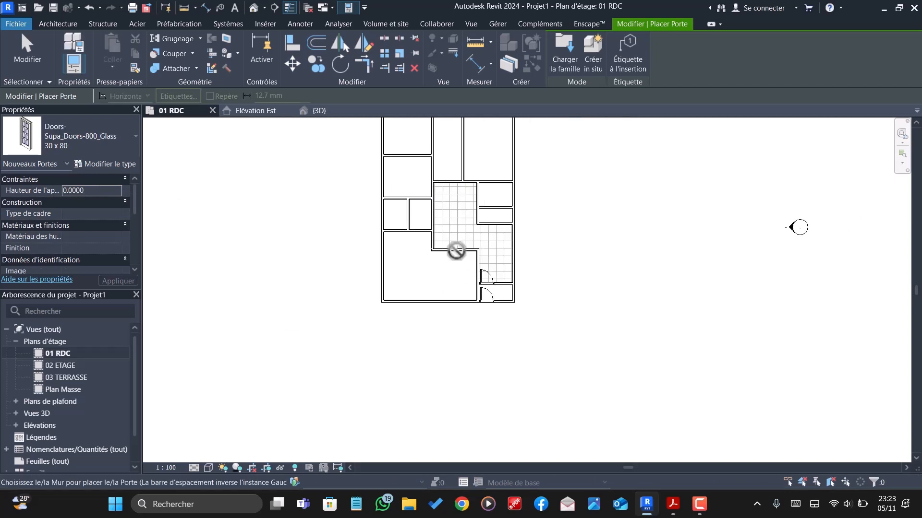
scroll(423, 185, up, 4)
scroll(435, 195, up, 3)
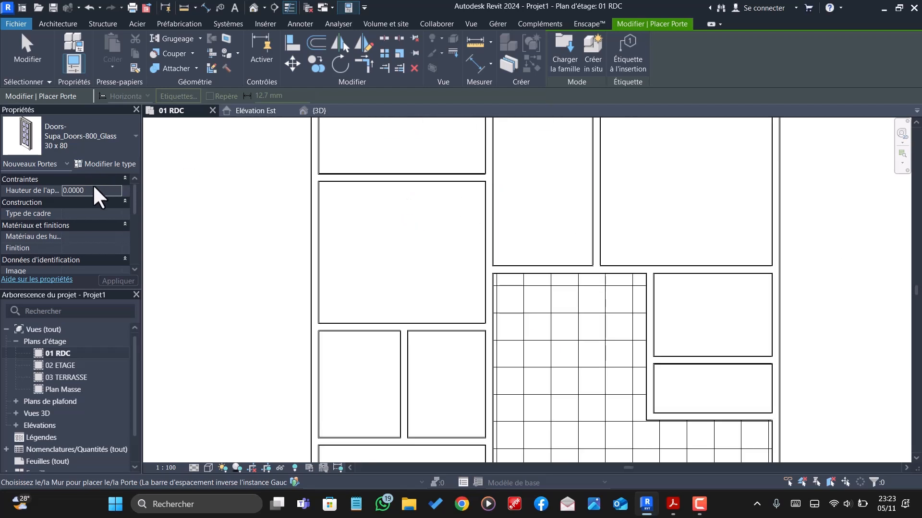
key(BackSpace)
key(BackSpace)
key(BackSpace)
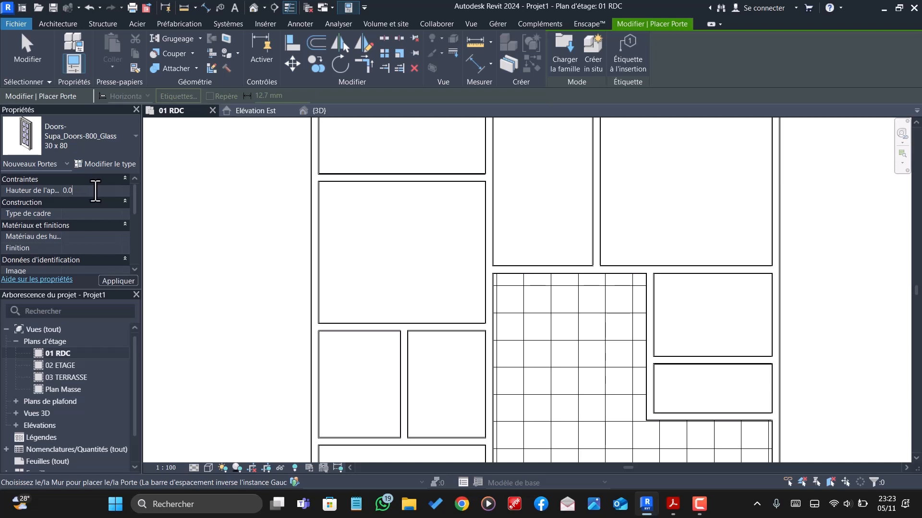
text(2000)
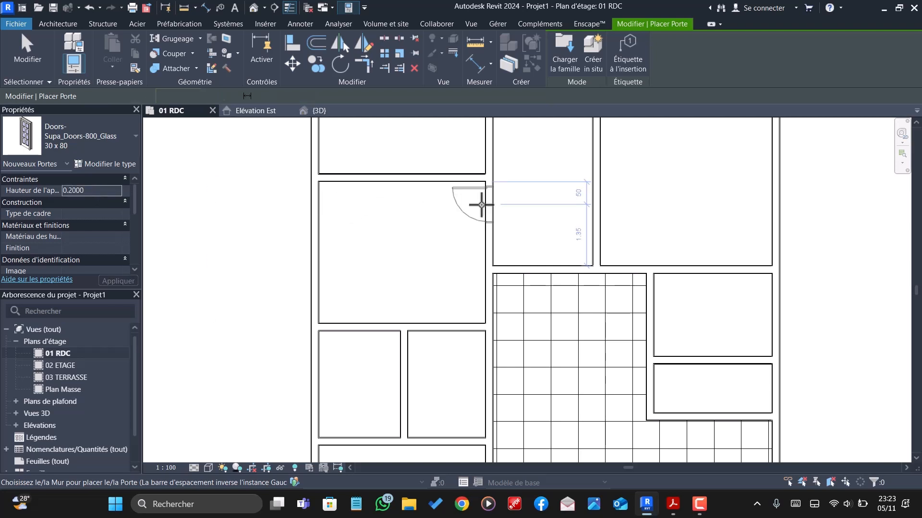
click(481, 204)
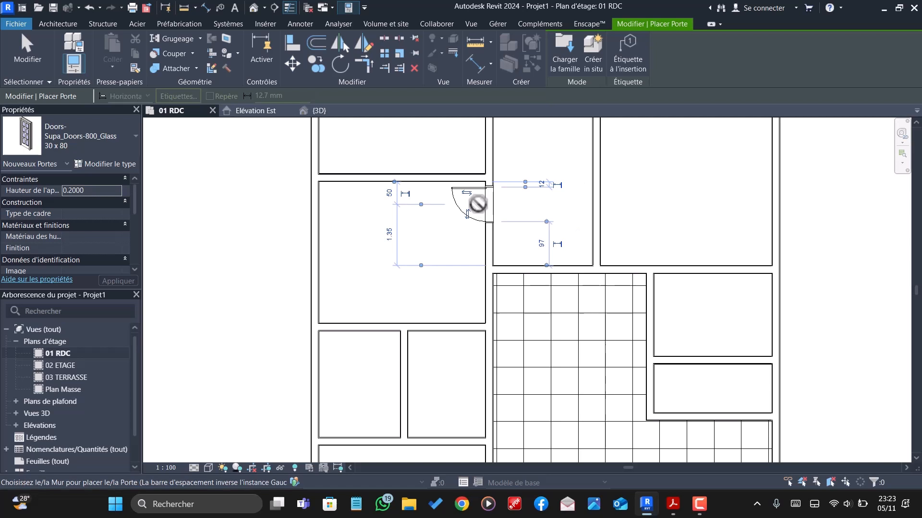
click(482, 151)
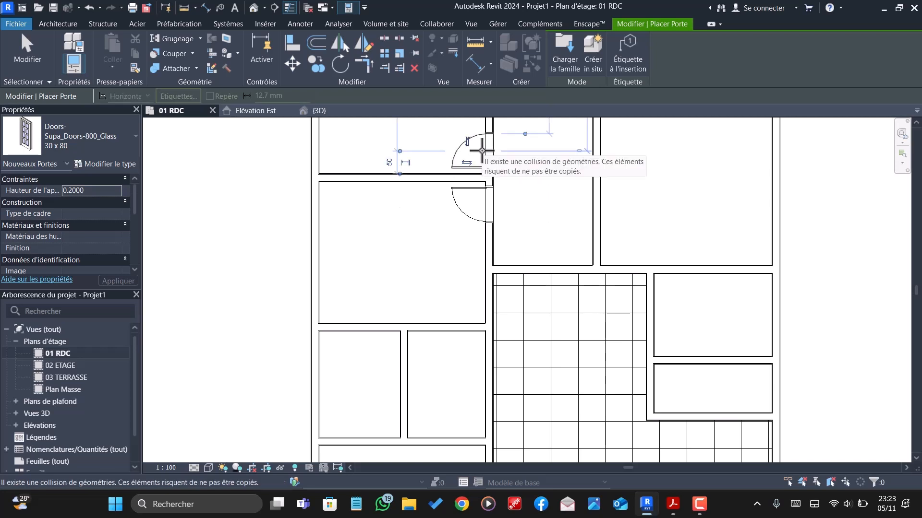
- Place a third 30 x 80 door near the upper end of the corridor's right wall, centred 4.40 m above its lower wall, opening into the large room
scroll(482, 151, down, 4)
scroll(552, 199, up, 3)
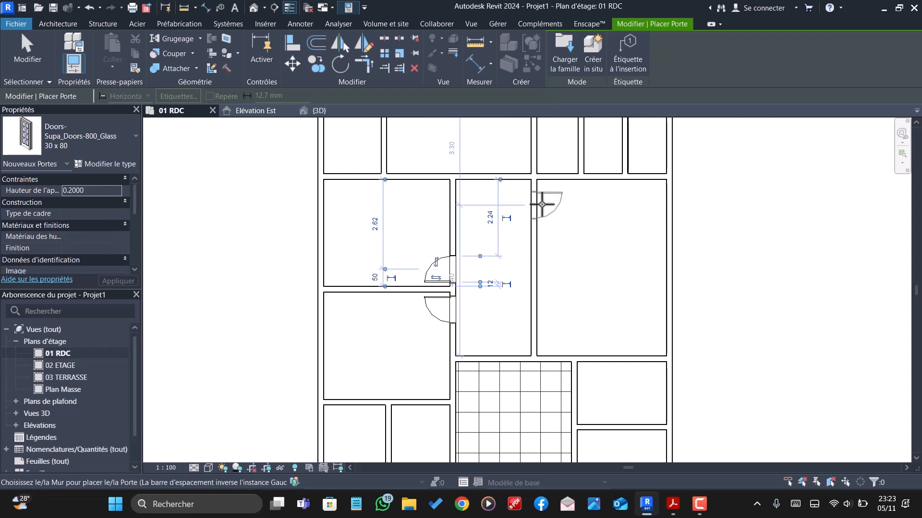
click(542, 204)
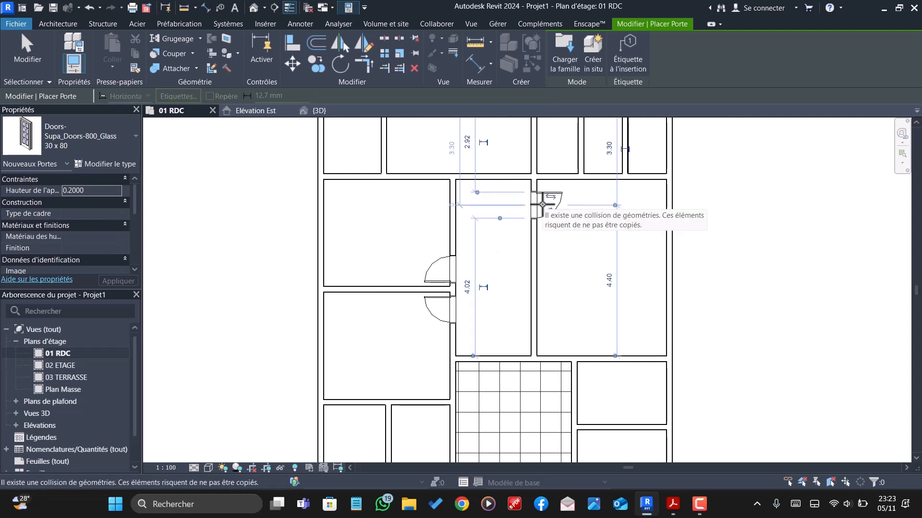
scroll(422, 194, down, 3)
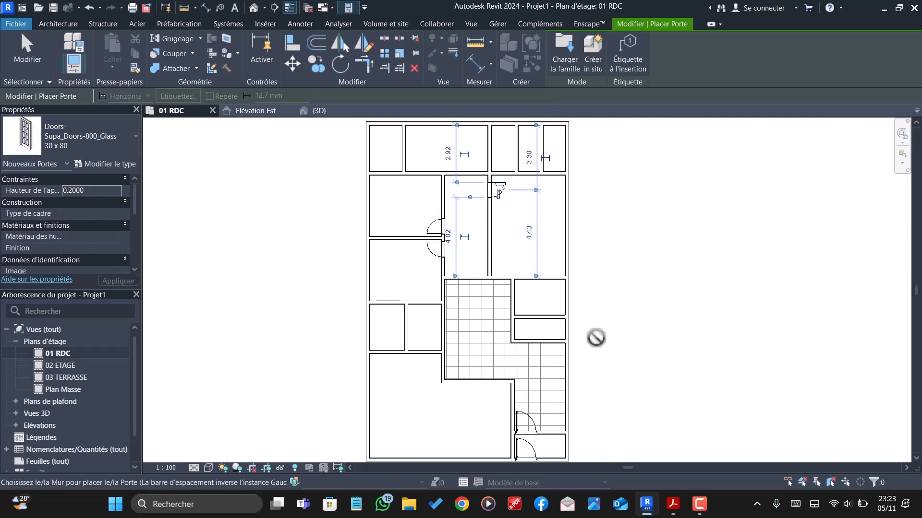
scroll(538, 313, down, 1)
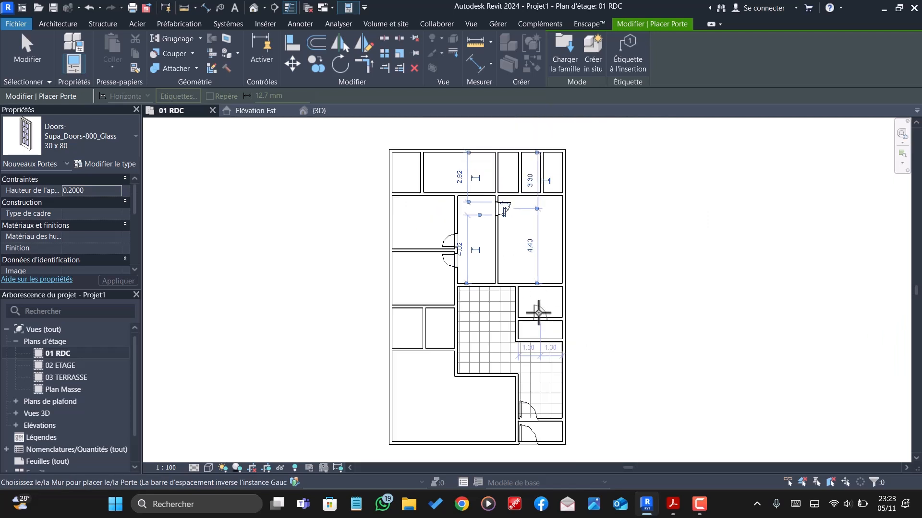
scroll(525, 177, up, 1)
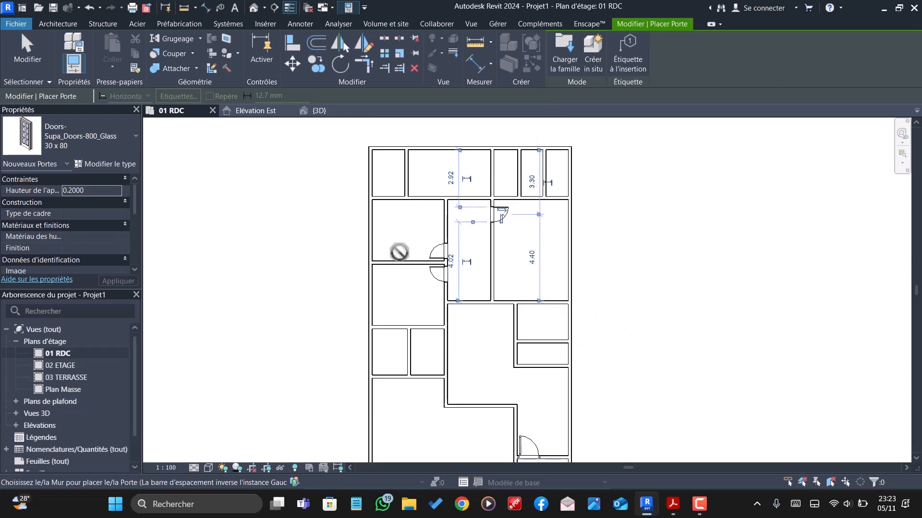
scroll(470, 225, down, 2)
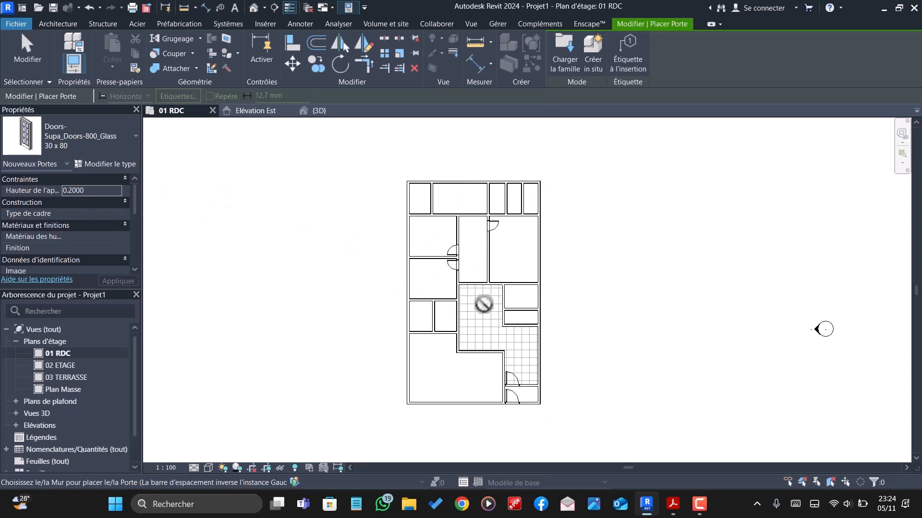
- Load the four-panel Door-Lift_Slide-Panda-Aluminum-4_Panel-Bi_Par... family from Bibliotheque issa revit for placement
click(569, 44)
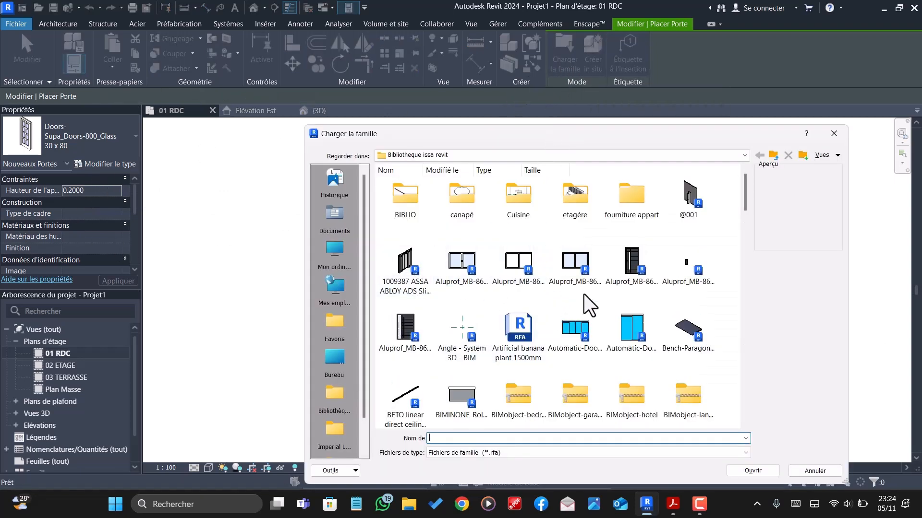
scroll(646, 283, down, 3)
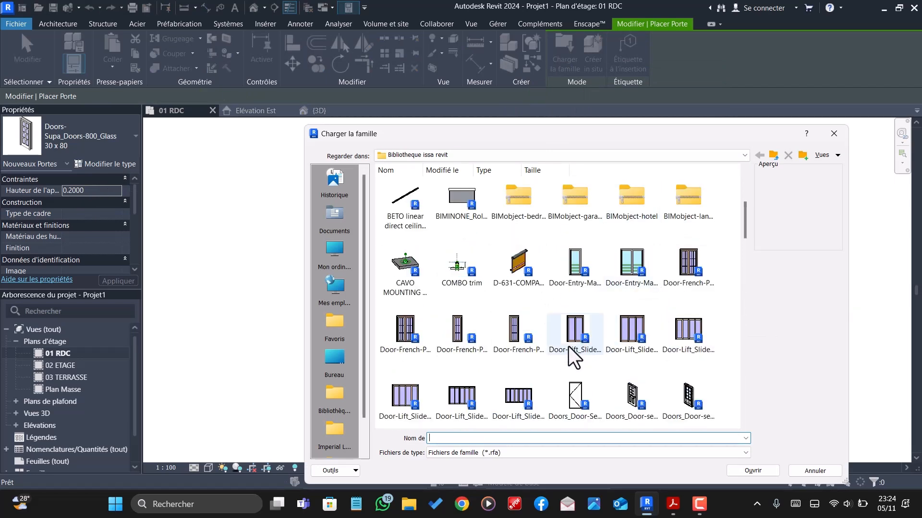
click(688, 331)
click(745, 467)
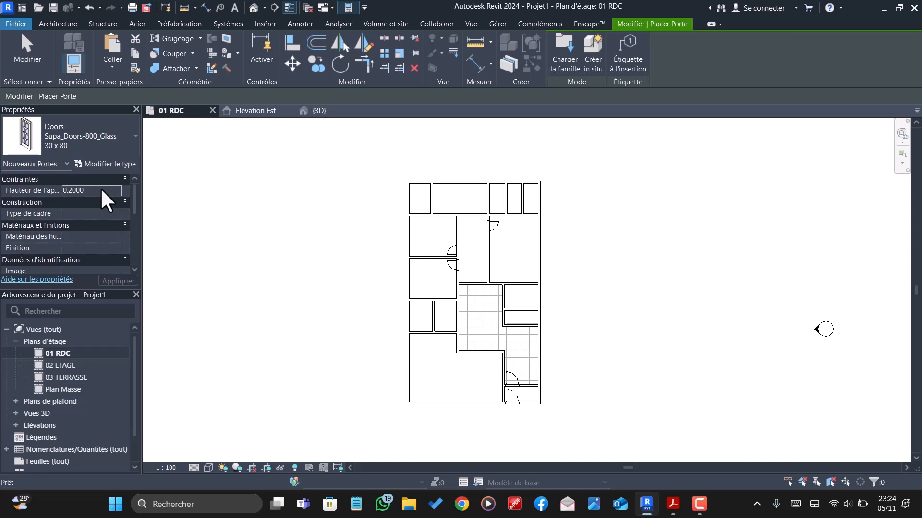
key(Escape)
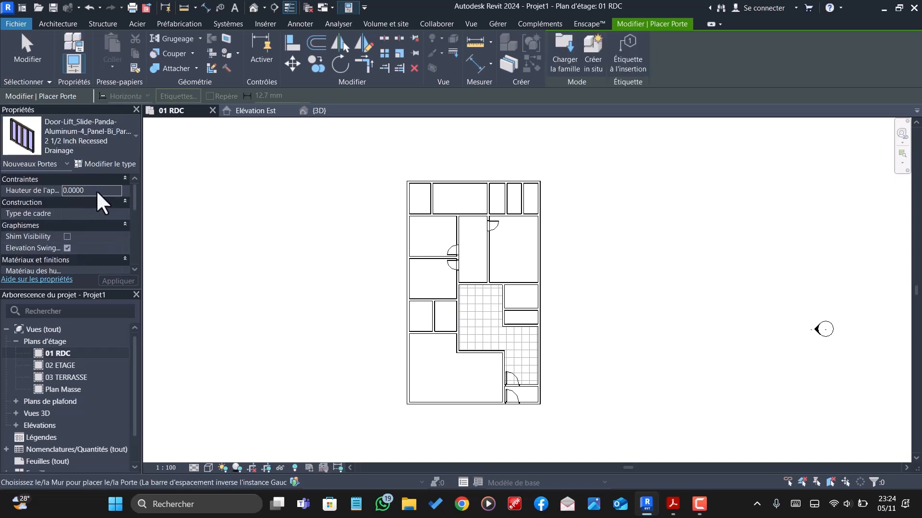
- Place the four-panel sliding door, sill height 0.2001, in the wall between the tiled area and lower-left room, centred 1.69 m from each side
click(96, 190)
text(0)
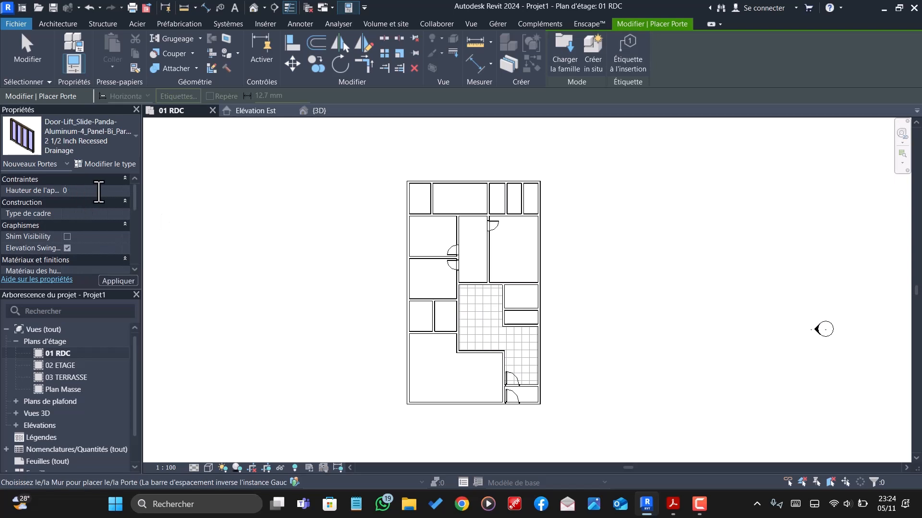
text(.2001)
scroll(477, 355, up, 4)
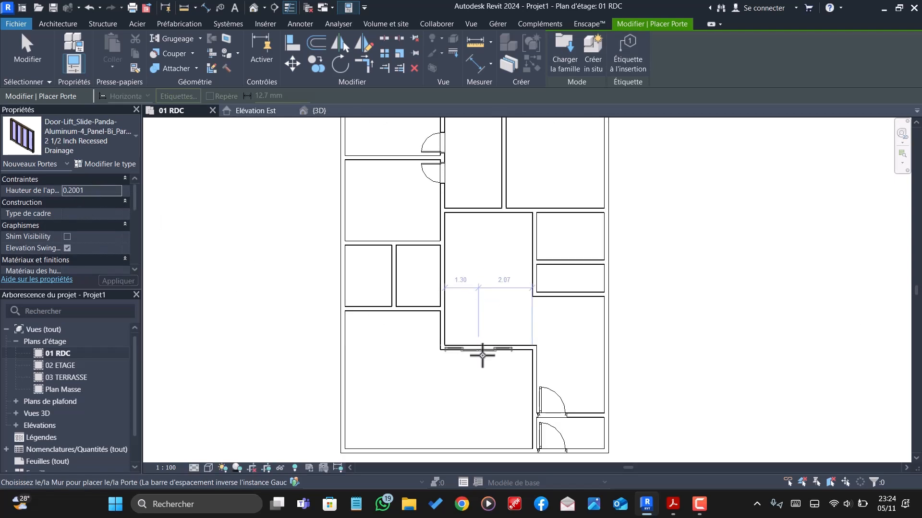
scroll(488, 347, up, 2)
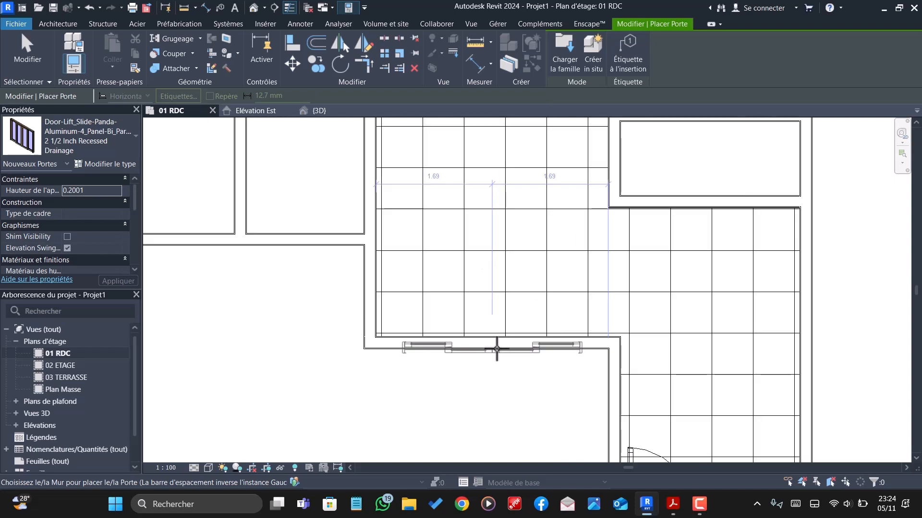
scroll(497, 348, down, 3)
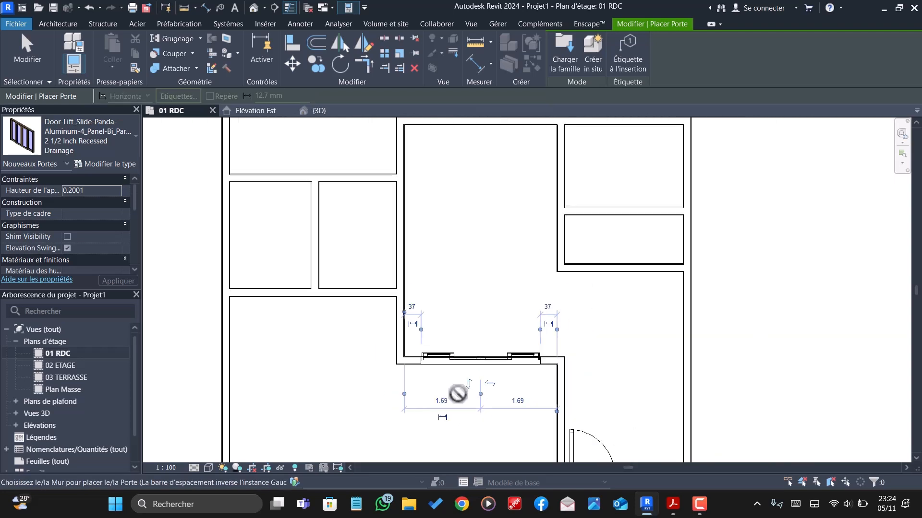
scroll(458, 393, down, 3)
scroll(450, 386, down, 1)
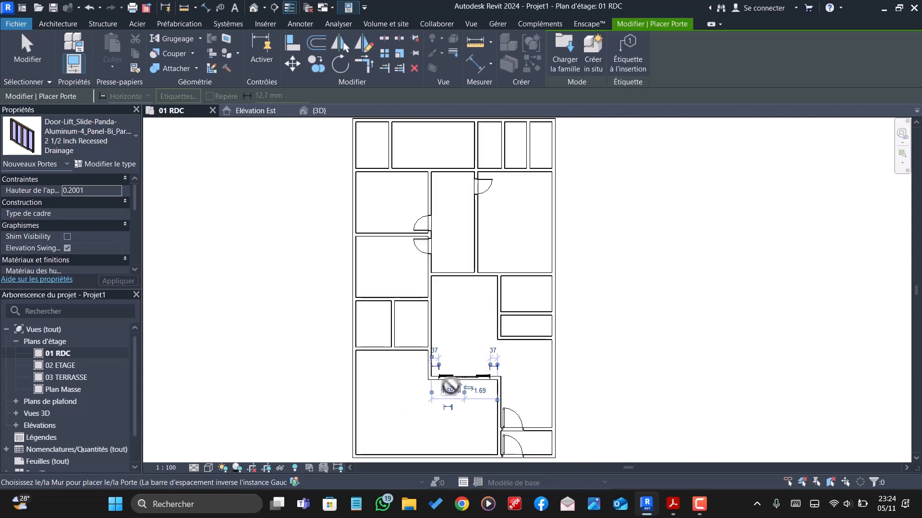
scroll(451, 386, down, 1)
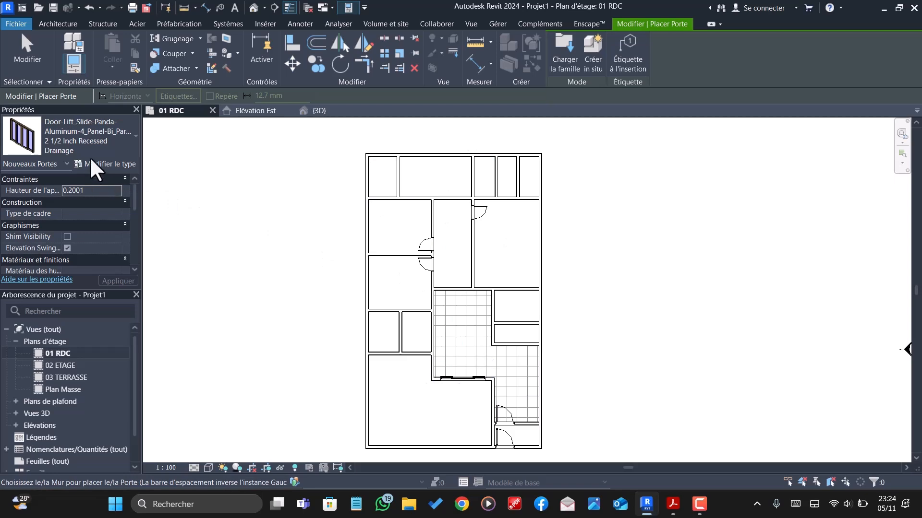
- Browse the families in Bibliotheque issa revit and load the double door Doors_Swing_AMCC_PF2-PAE-A70_FR
click(562, 48)
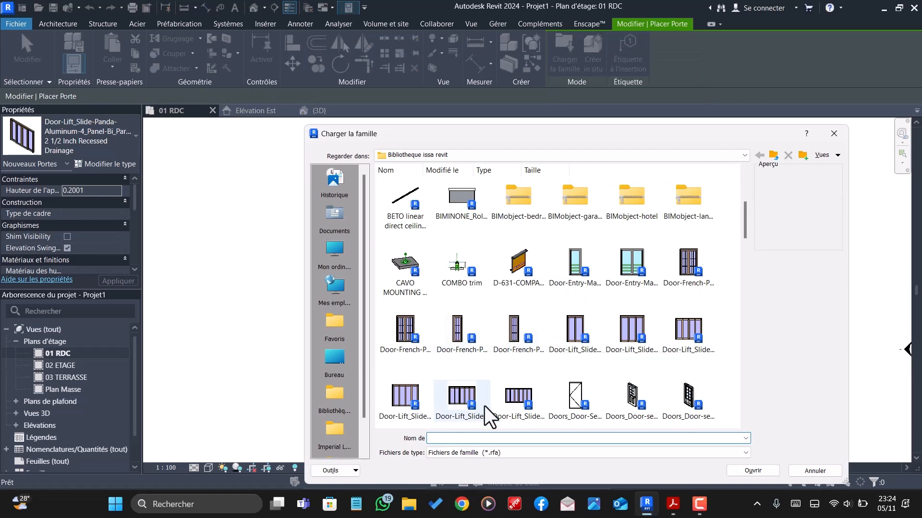
scroll(633, 399, down, 2)
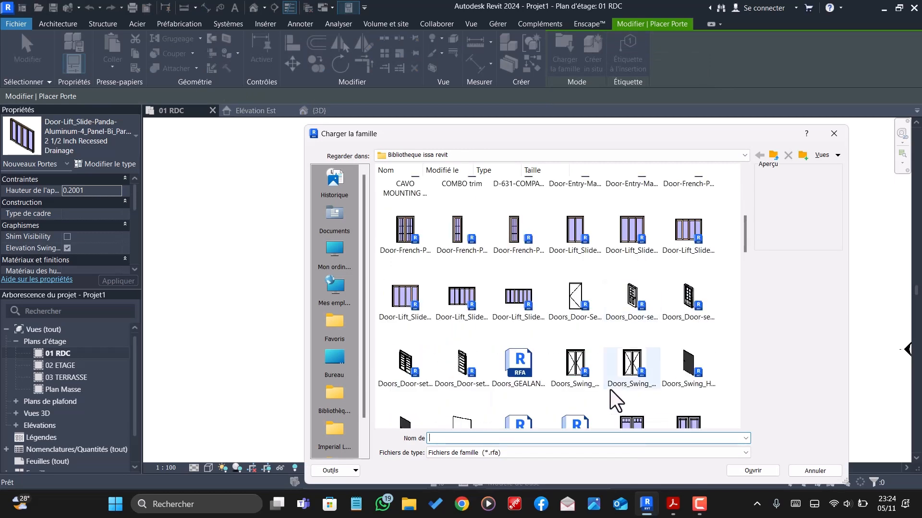
click(627, 370)
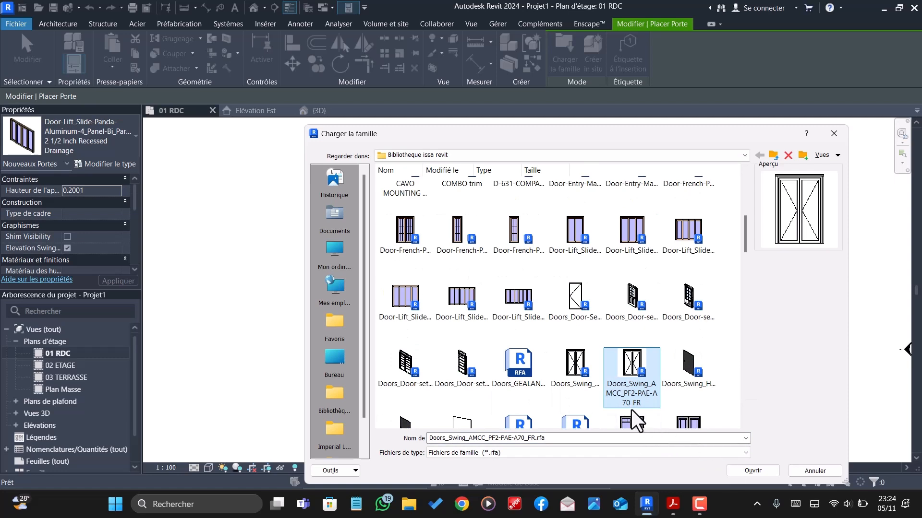
scroll(631, 410, down, 3)
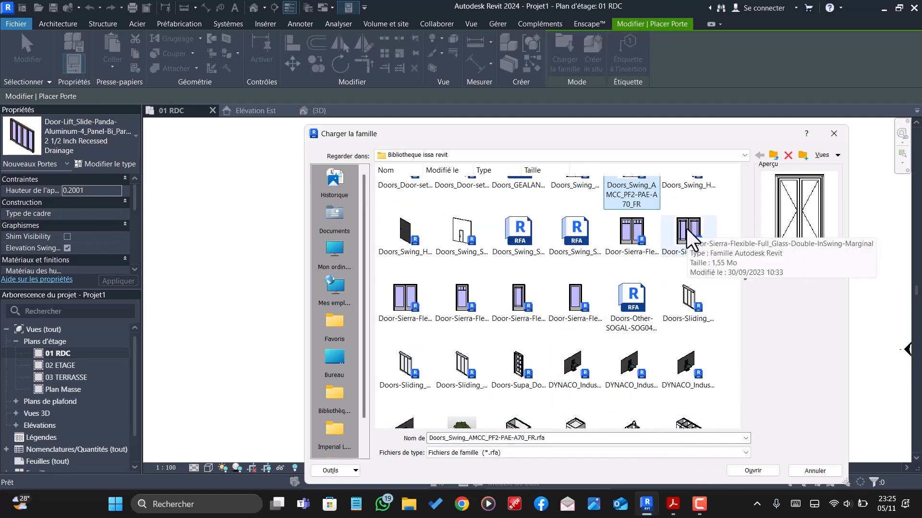
scroll(568, 333, down, 8)
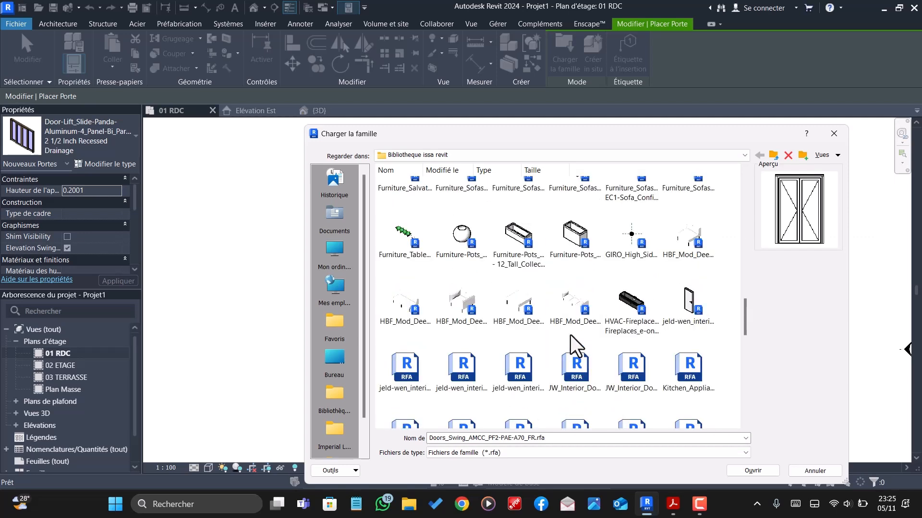
scroll(570, 335, down, 3)
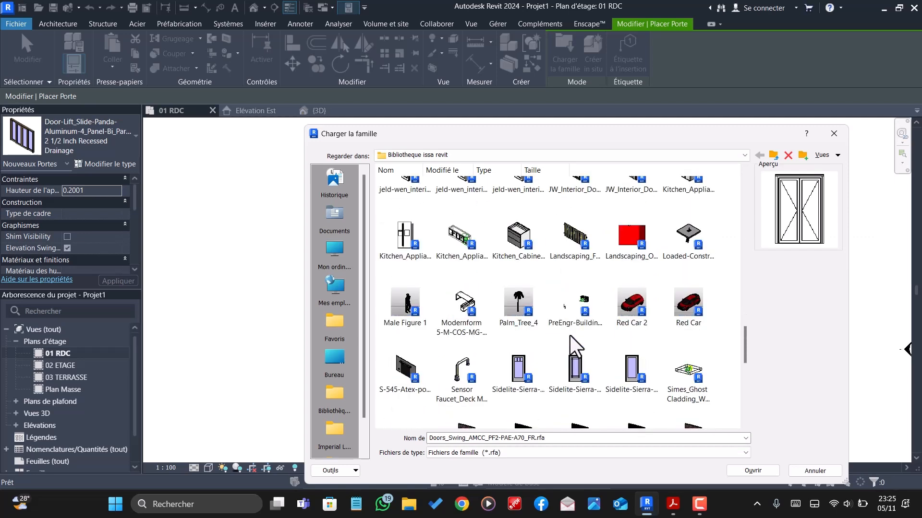
scroll(570, 335, down, 3)
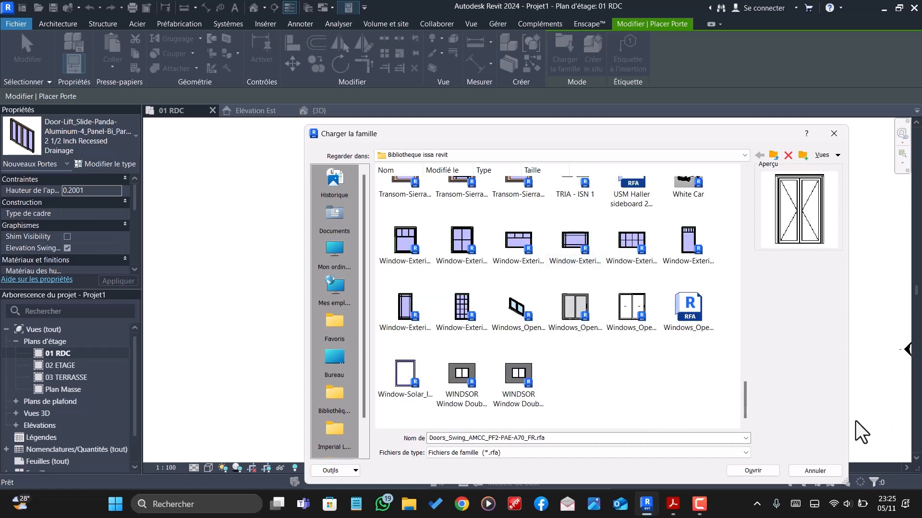
click(751, 470)
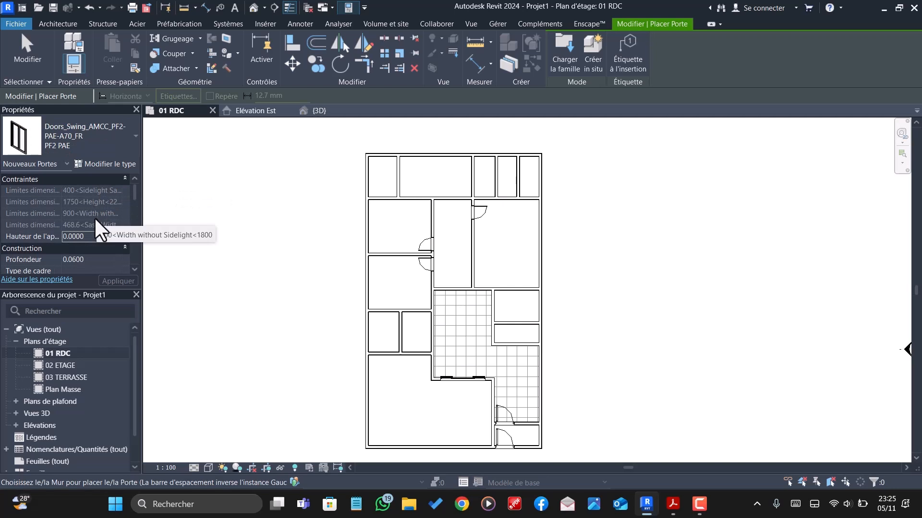
- Place the PF2 PAE double door, sill height 0.2, in the corridor's upper wall, centred 1.20 m from its left wall and opening into the upper room
scroll(103, 221, down, 3)
scroll(113, 212, up, 3)
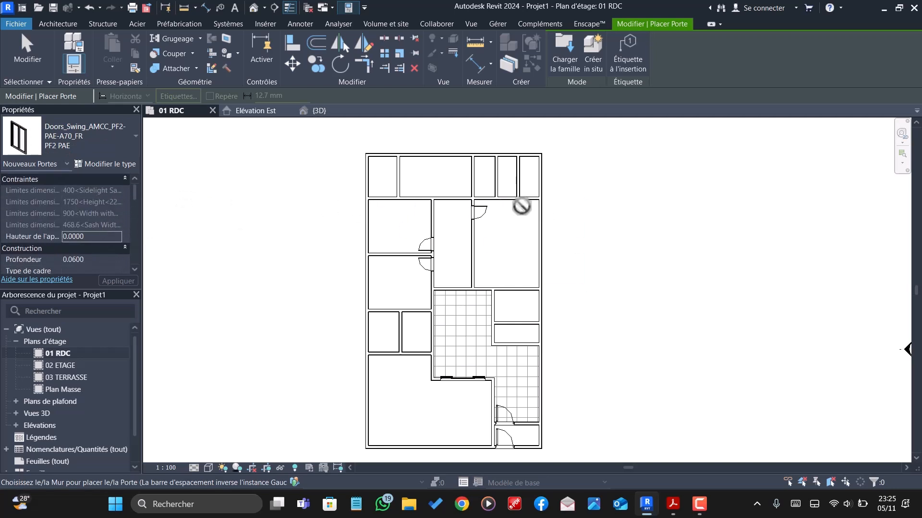
scroll(450, 198, up, 4)
scroll(450, 198, up, 2)
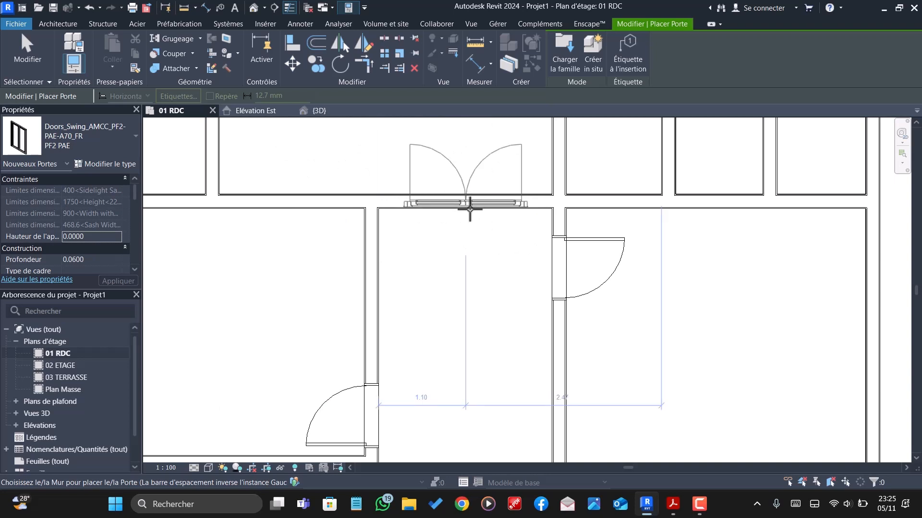
click(101, 236)
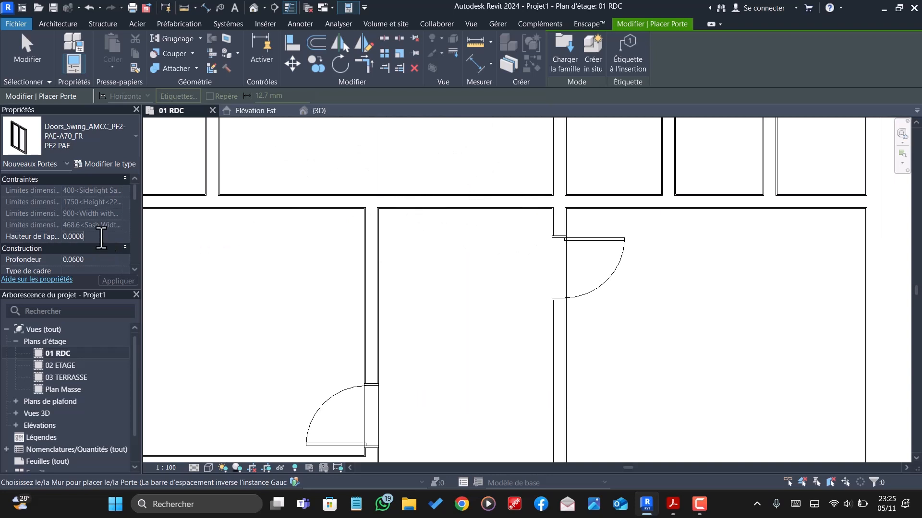
key(BackSpace)
click(474, 211)
scroll(474, 214, down, 2)
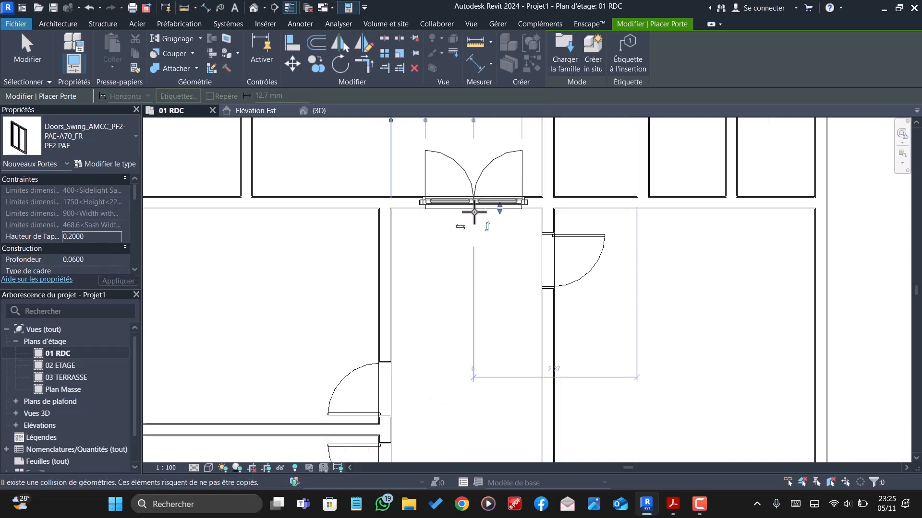
- Load the single-leaf Doors_Door-Sets_Ekstrands_Exterior-d... door family from Bibliotheque issa revit for placement
scroll(474, 217, down, 1)
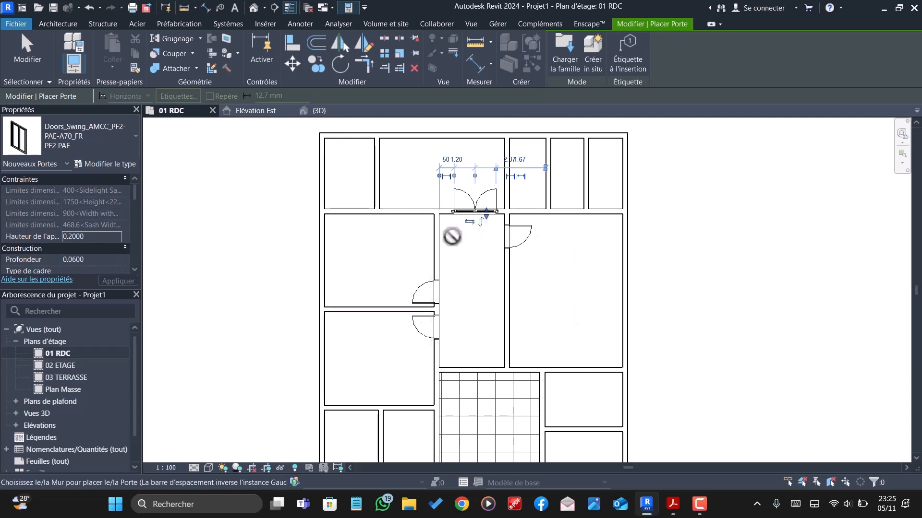
scroll(450, 238, down, 1)
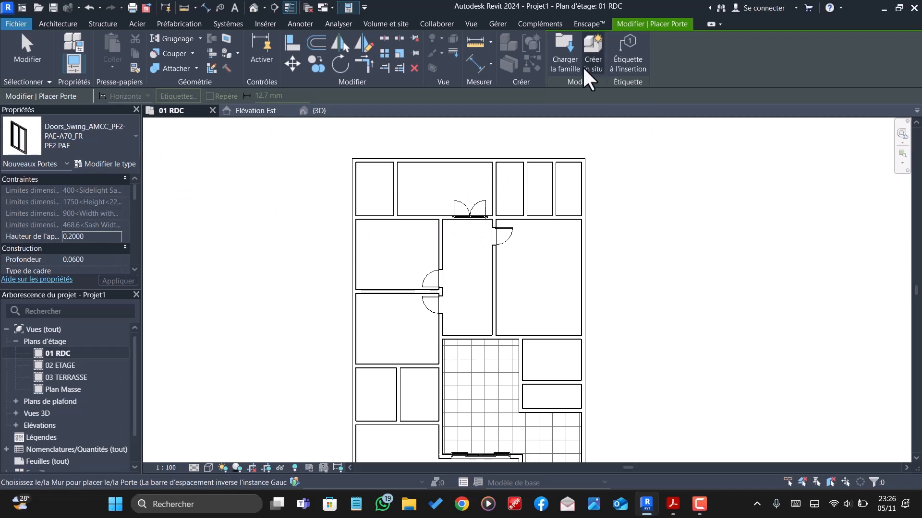
click(570, 62)
scroll(602, 301, down, 10)
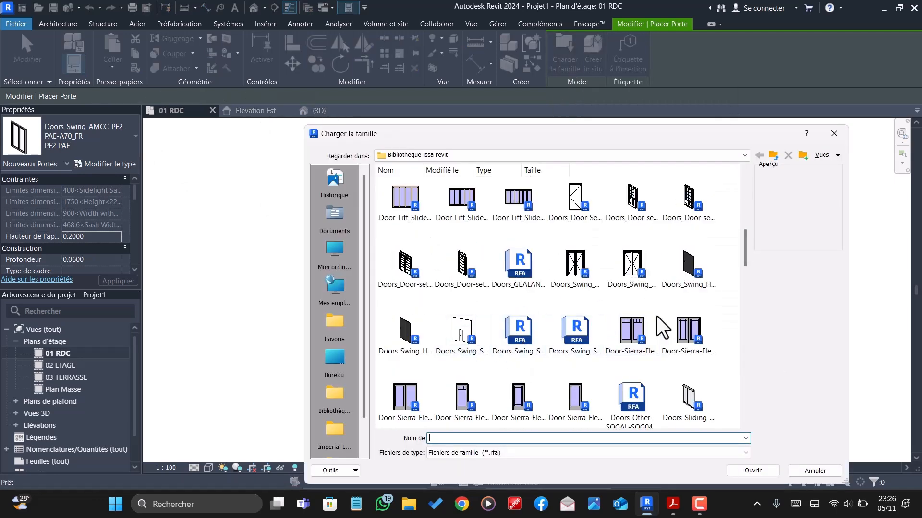
scroll(657, 316, down, 3)
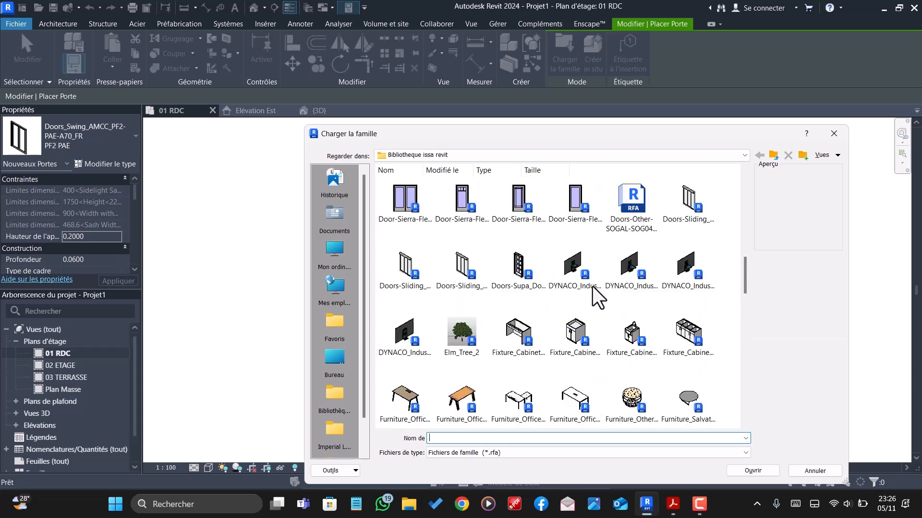
scroll(593, 287, up, 6)
scroll(600, 301, down, 2)
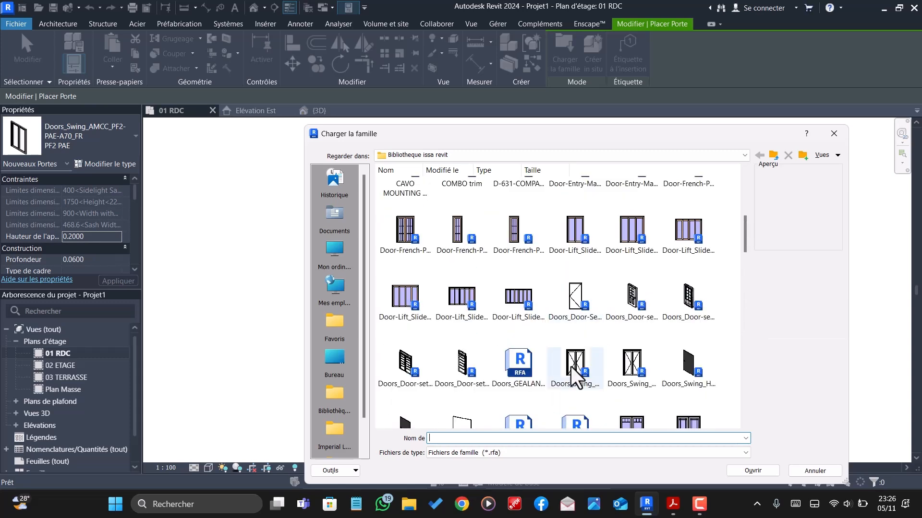
click(571, 307)
click(753, 471)
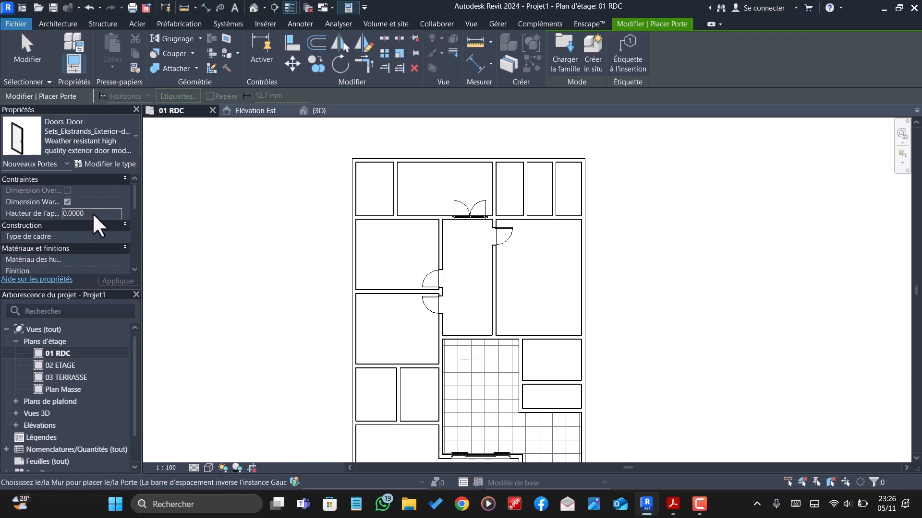
- Place the Ekstrands door, sill height 0.2, in the top-left room's lower wall, centred 0.60 m from its left wall, opening into that room
click(94, 213)
key(BackSpace)
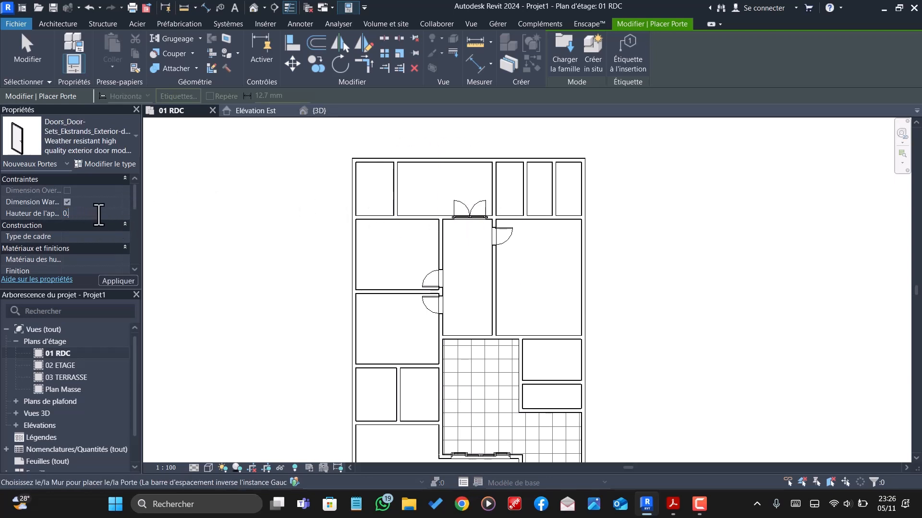
scroll(417, 213, up, 3)
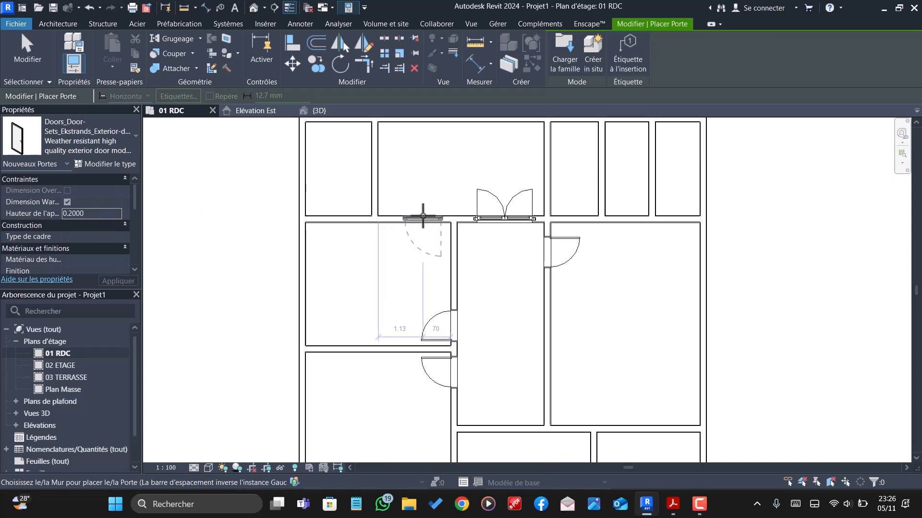
scroll(415, 216, up, 1)
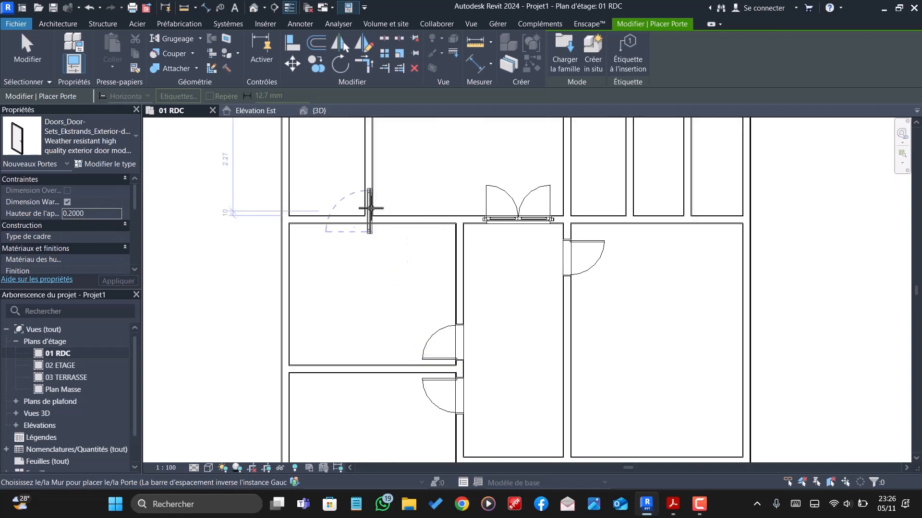
click(317, 223)
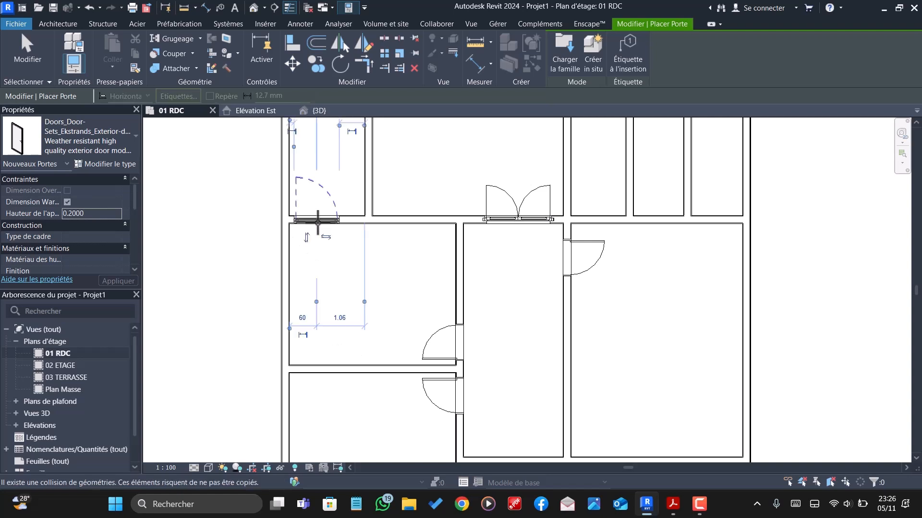
- Place an Ekstrands door in the lower wall of the narrow middle room at the upper right, centred 0.55 m from each side, opening inward
scroll(320, 226, down, 2)
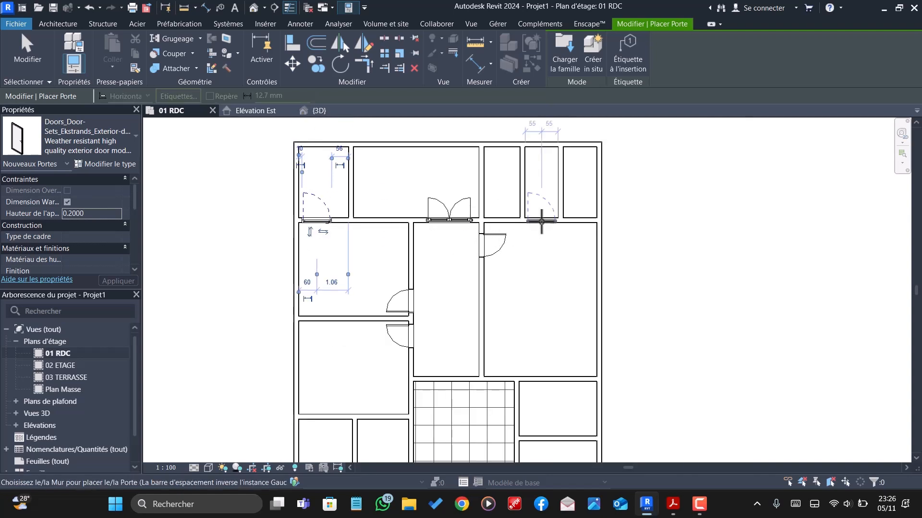
scroll(541, 220, up, 3)
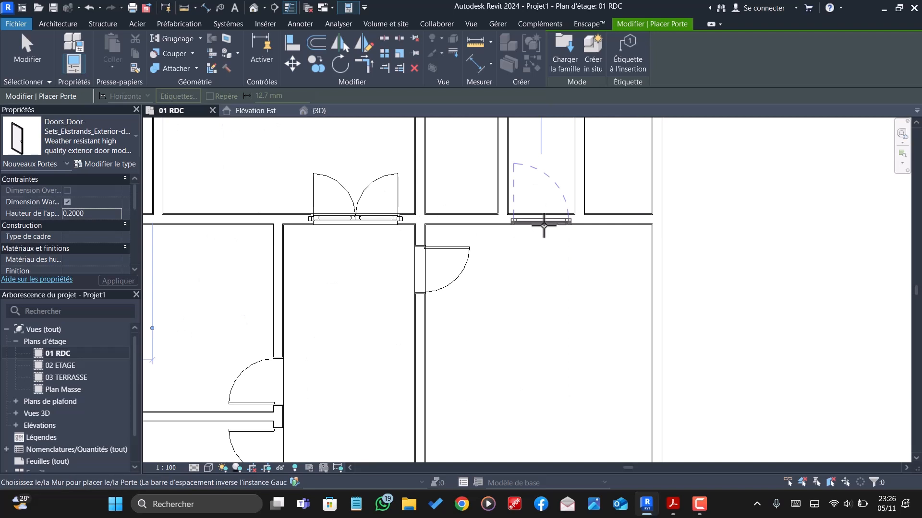
click(544, 223)
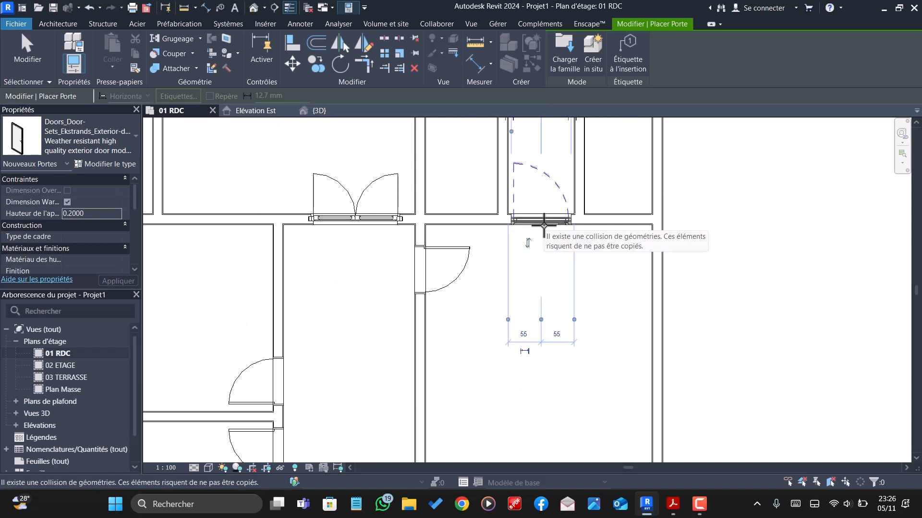
- Place an Ekstrands door between the two small rooms right of the tiled area, centred 0.60 m from their right wall, opening into the lower one
scroll(544, 223, down, 3)
scroll(448, 190, down, 2)
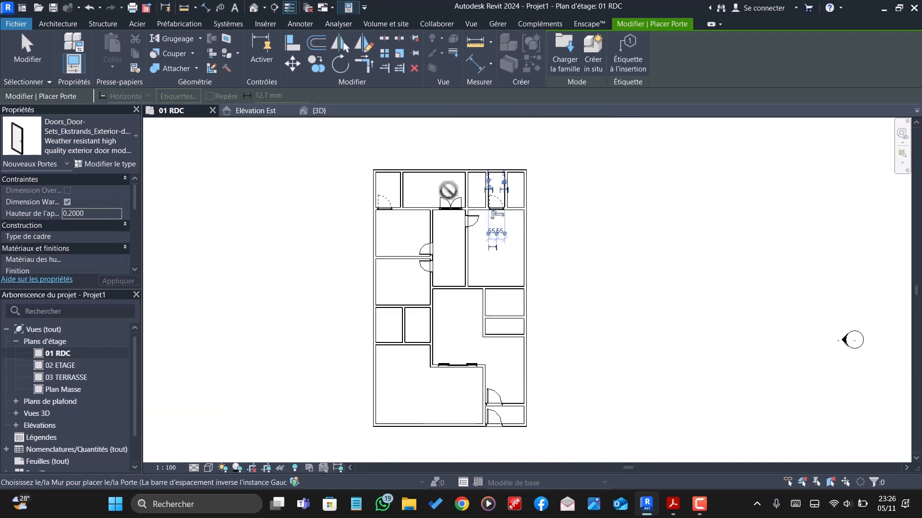
scroll(484, 295, up, 5)
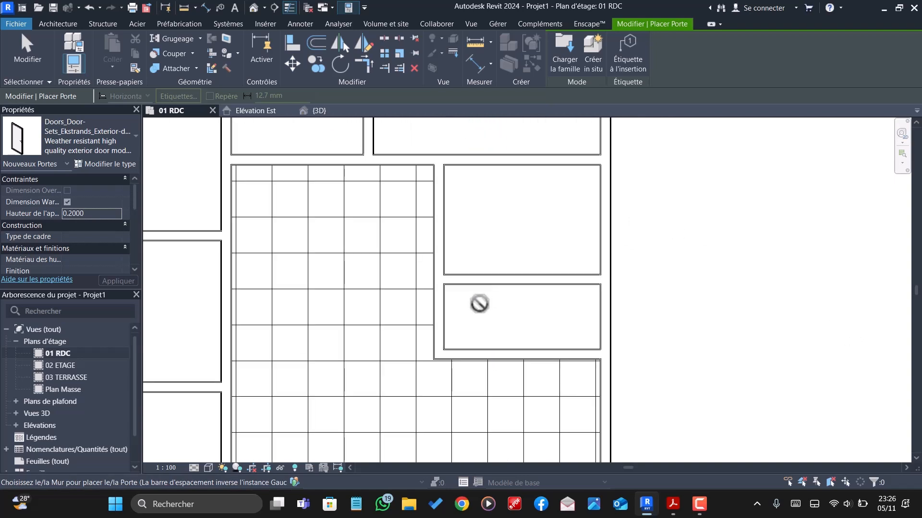
scroll(479, 303, down, 1)
scroll(479, 303, up, 2)
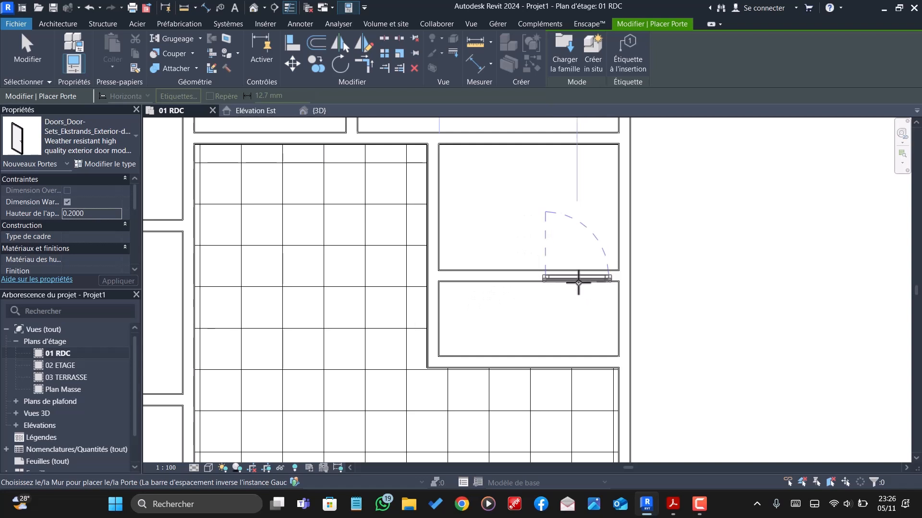
click(578, 268)
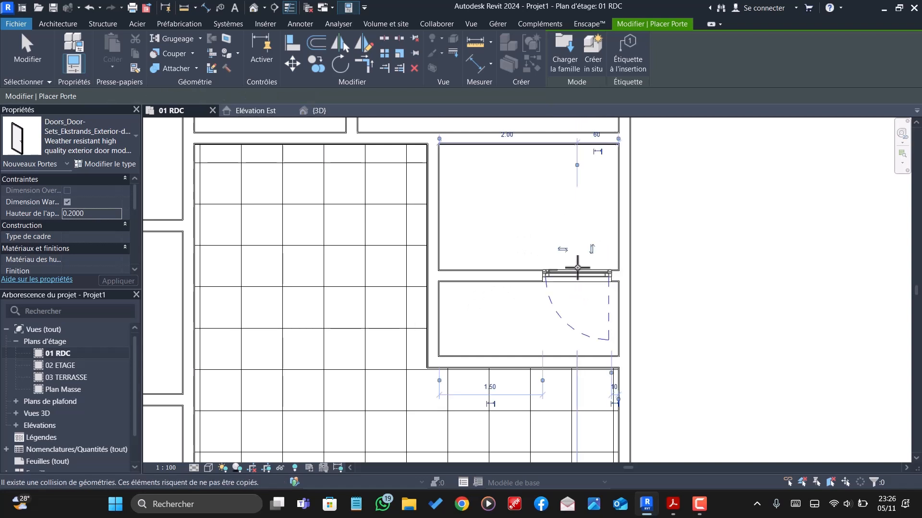
- Place an Ekstrands door in the upper wall of the small room left of the tiled area, 0.60 m from its right wall, opening inward
scroll(578, 267, down, 5)
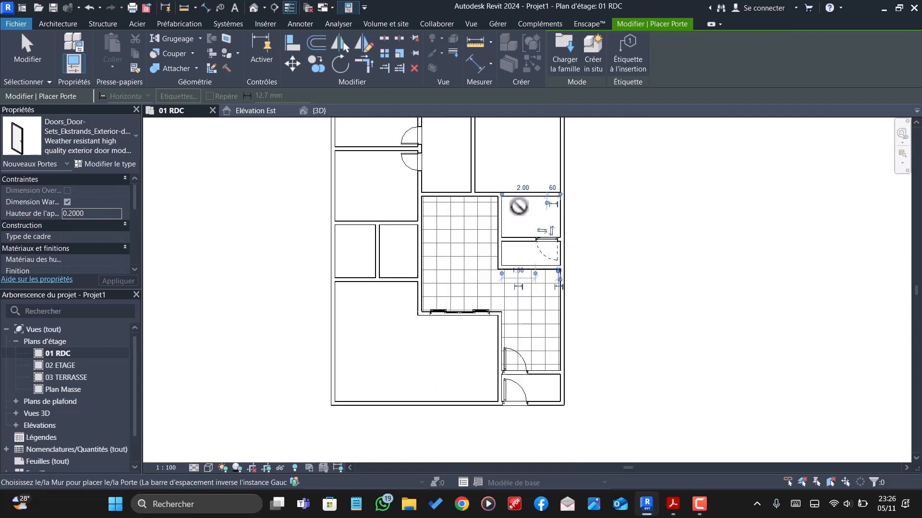
scroll(403, 267, up, 2)
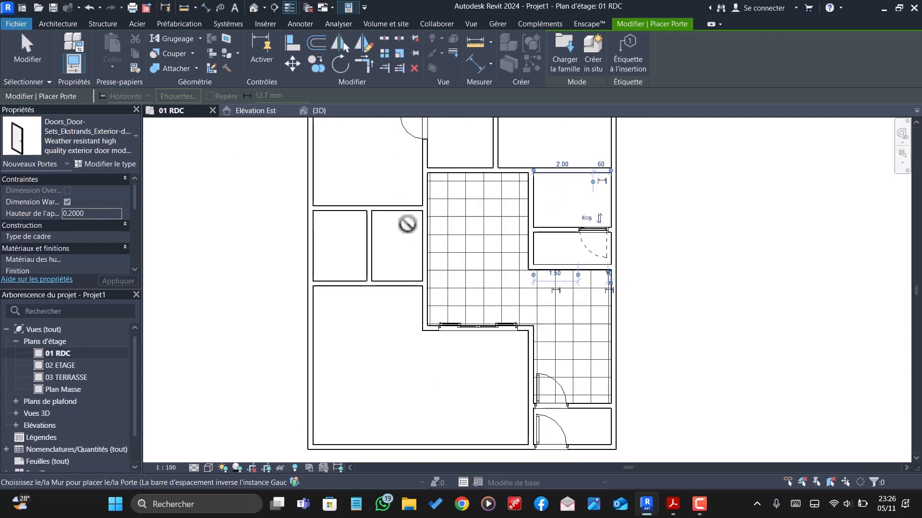
scroll(413, 207, up, 2)
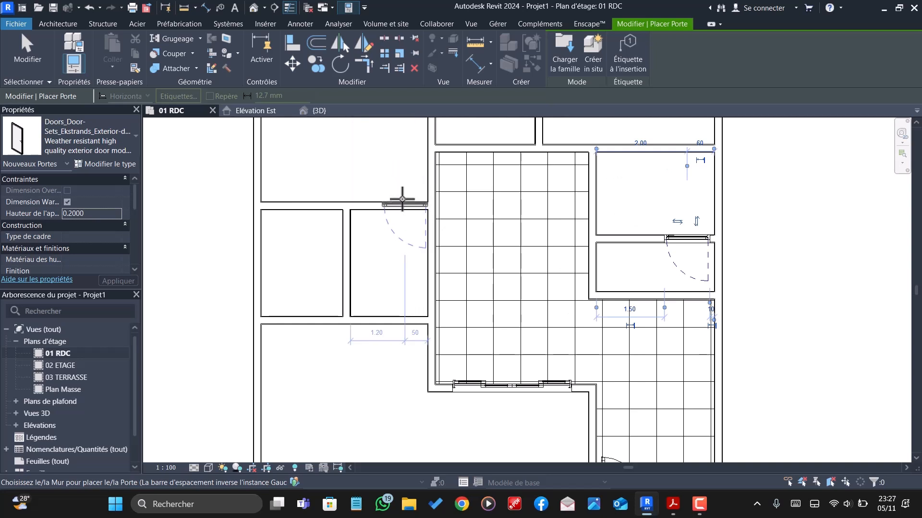
click(402, 199)
- Load the Door-French-Panda-Aluminum-Double_Panel-S_20-Inswing door family from the personal family library
scroll(428, 278, down, 2)
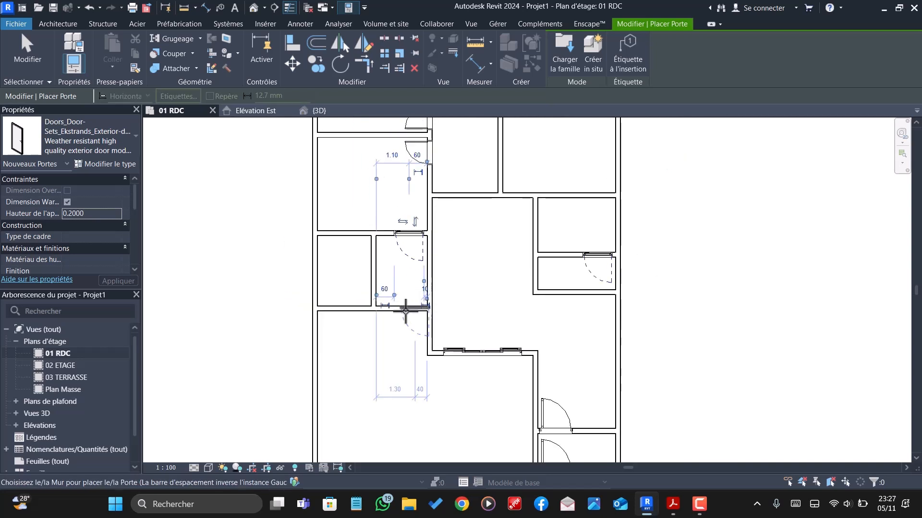
scroll(406, 311, down, 1)
scroll(405, 311, down, 1)
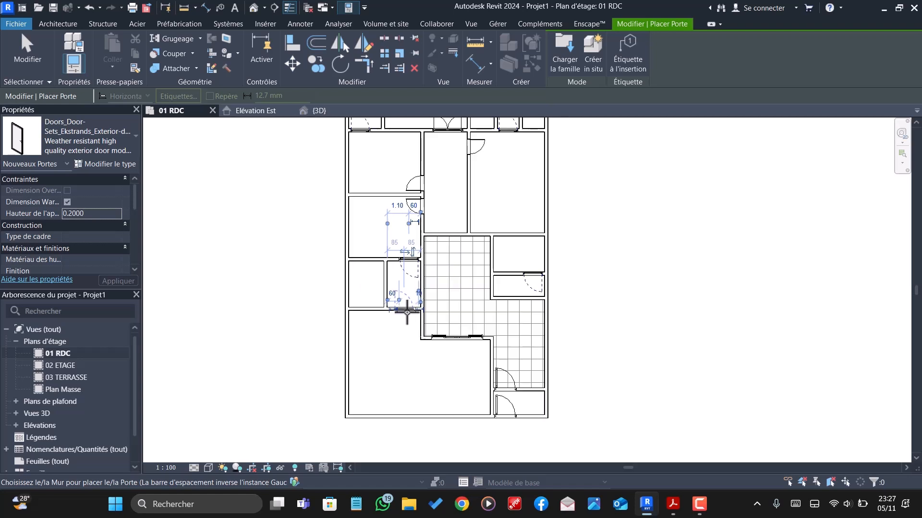
scroll(408, 309, down, 1)
scroll(416, 300, down, 1)
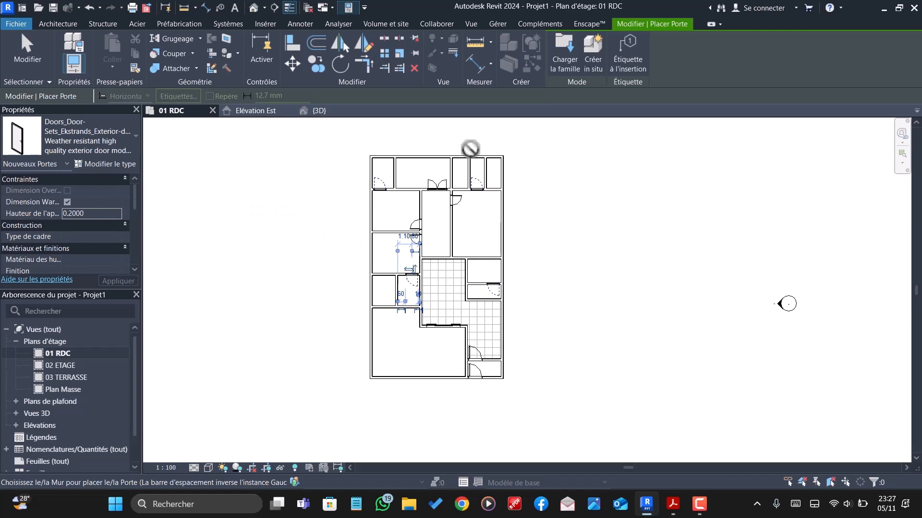
click(566, 55)
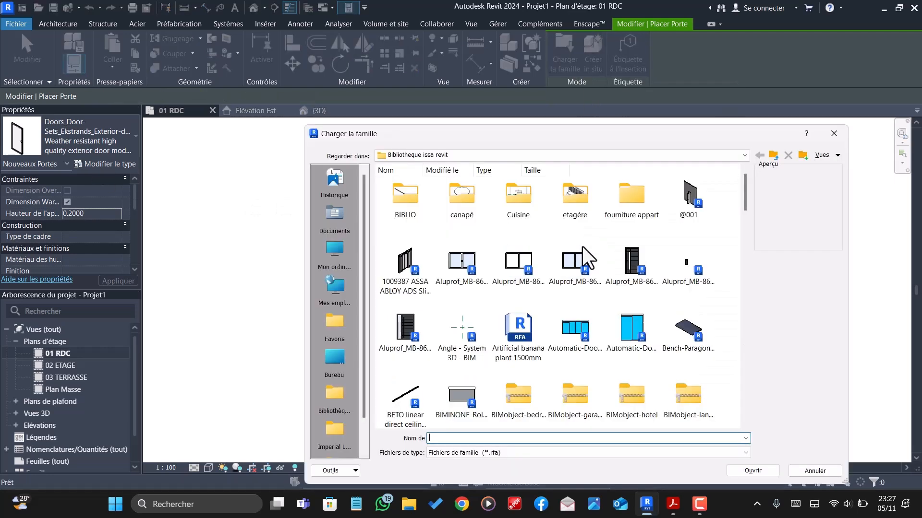
scroll(475, 288, down, 2)
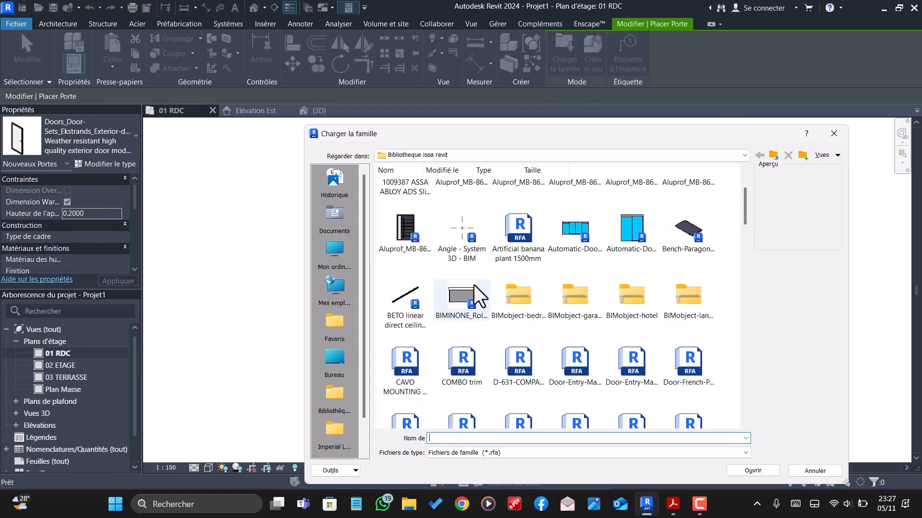
scroll(656, 341, down, 3)
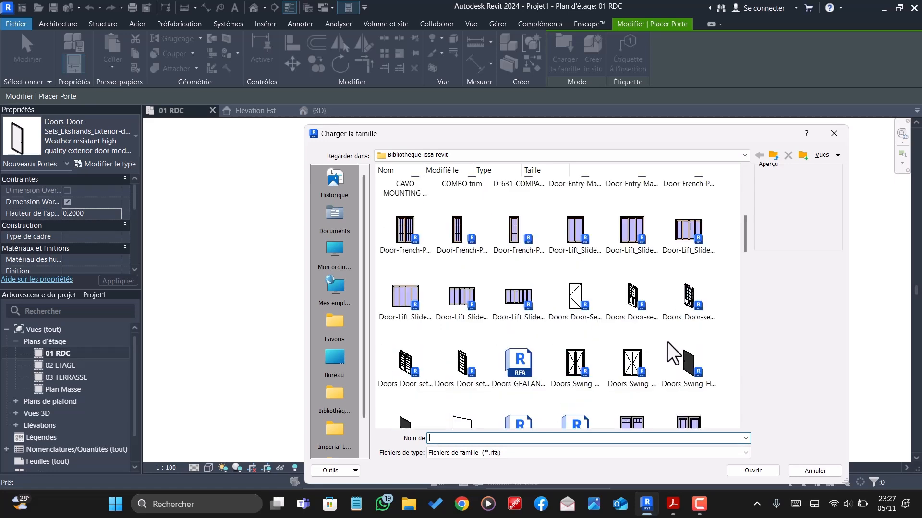
scroll(637, 341, down, 2)
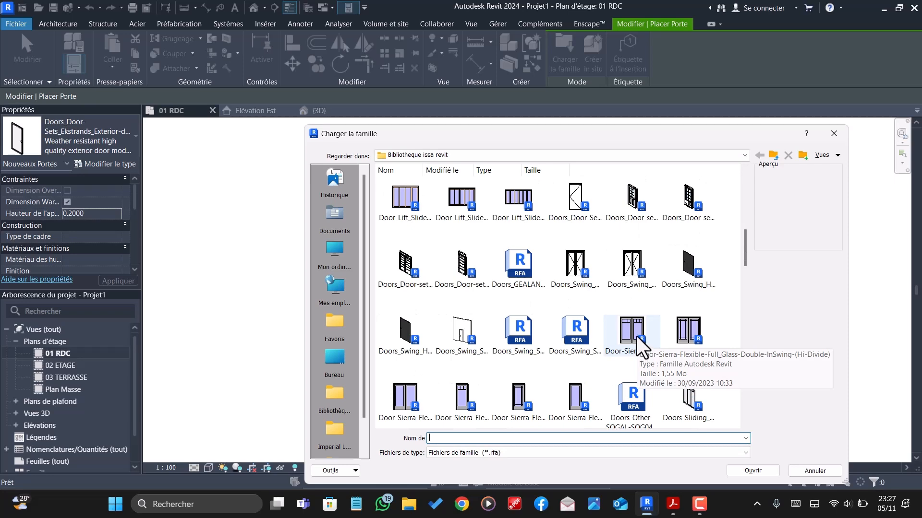
scroll(652, 321, down, 3)
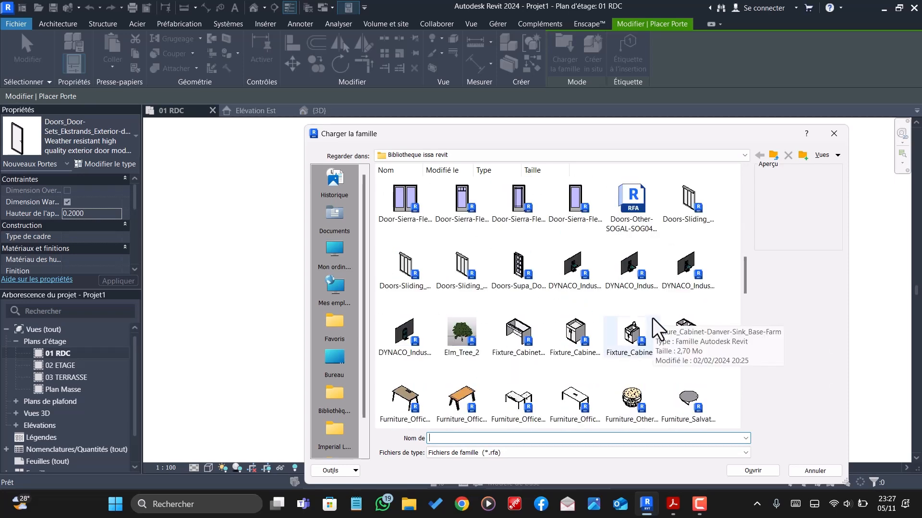
scroll(656, 320, down, 3)
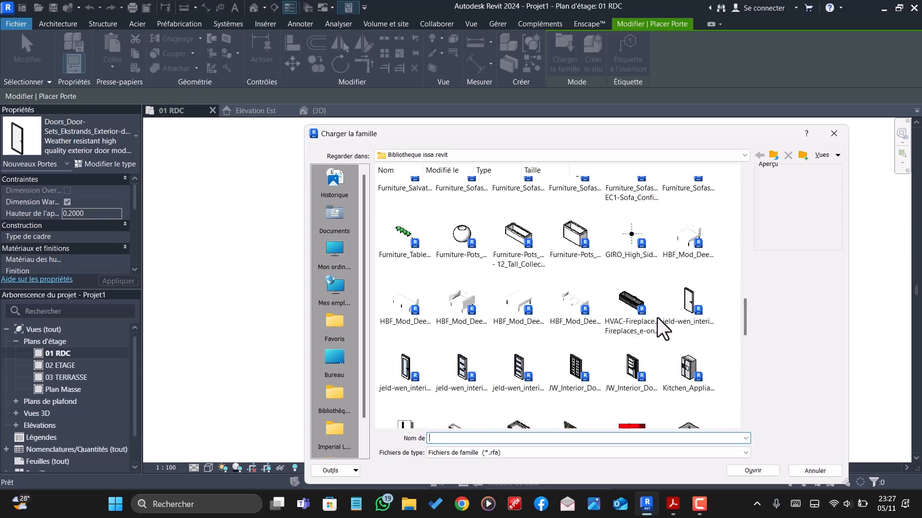
scroll(657, 321, down, 2)
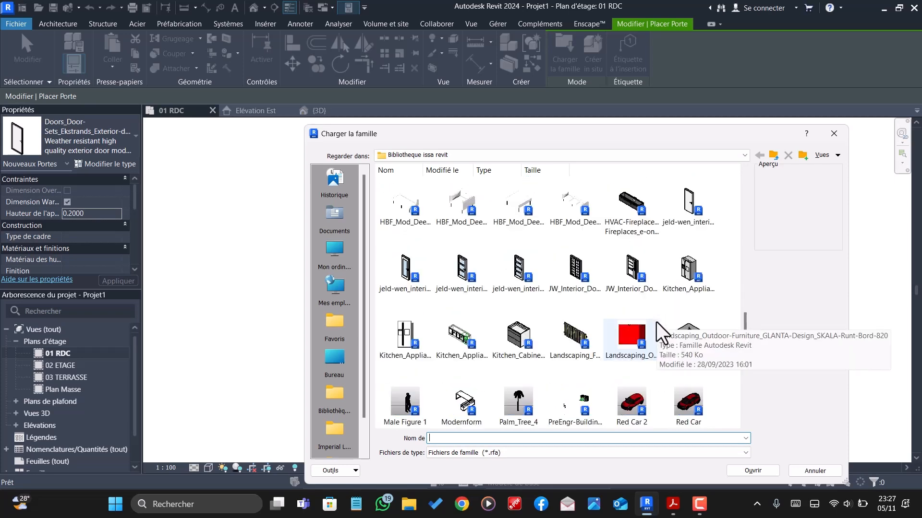
scroll(600, 293, down, 2)
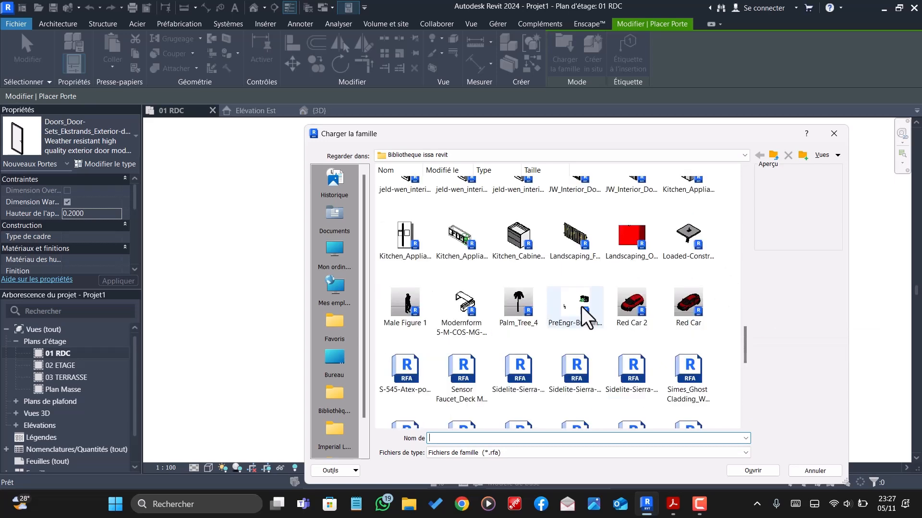
scroll(652, 305, down, 3)
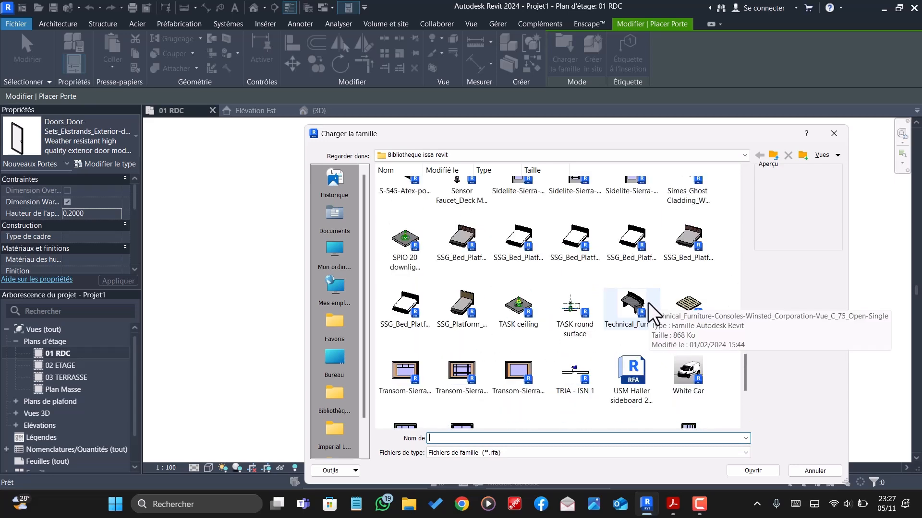
scroll(648, 304, down, 3)
scroll(646, 304, up, 15)
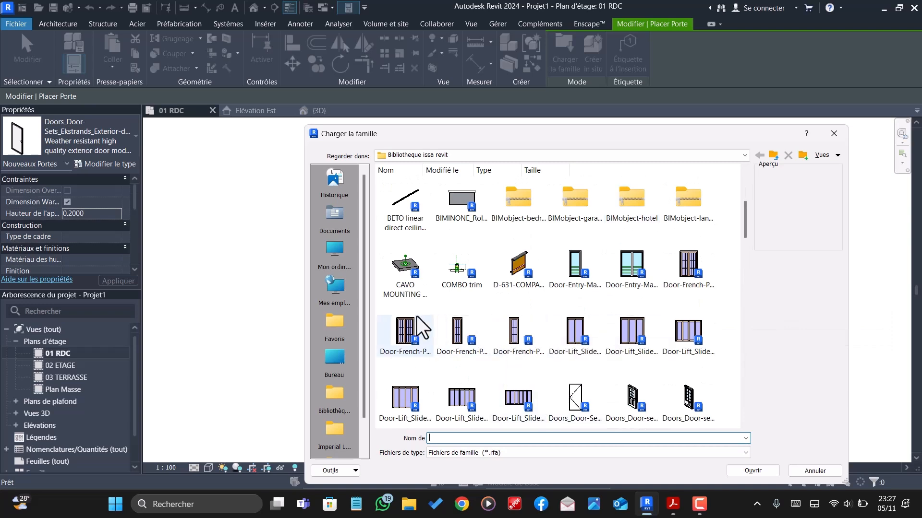
click(574, 327)
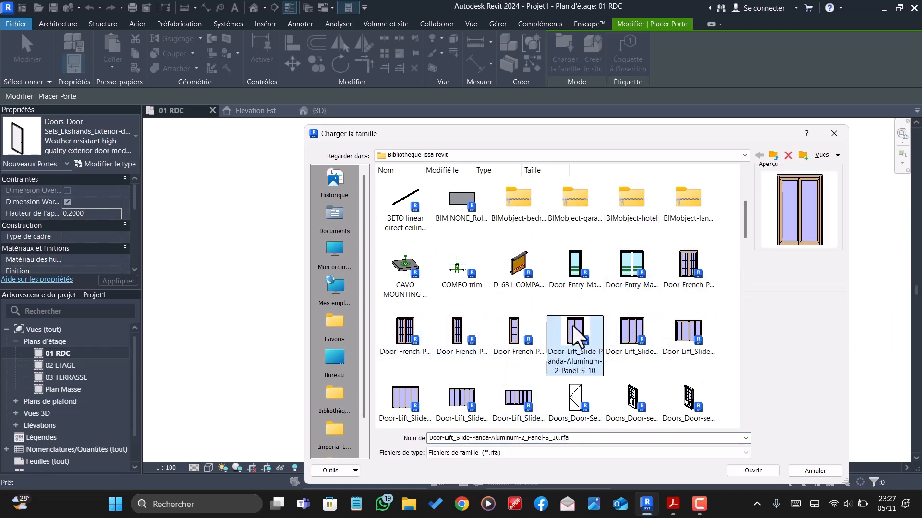
click(687, 271)
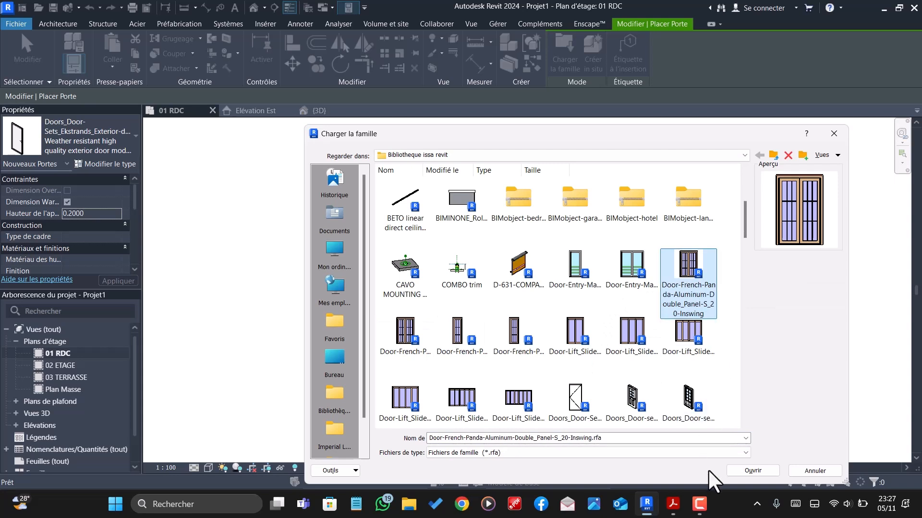
click(752, 470)
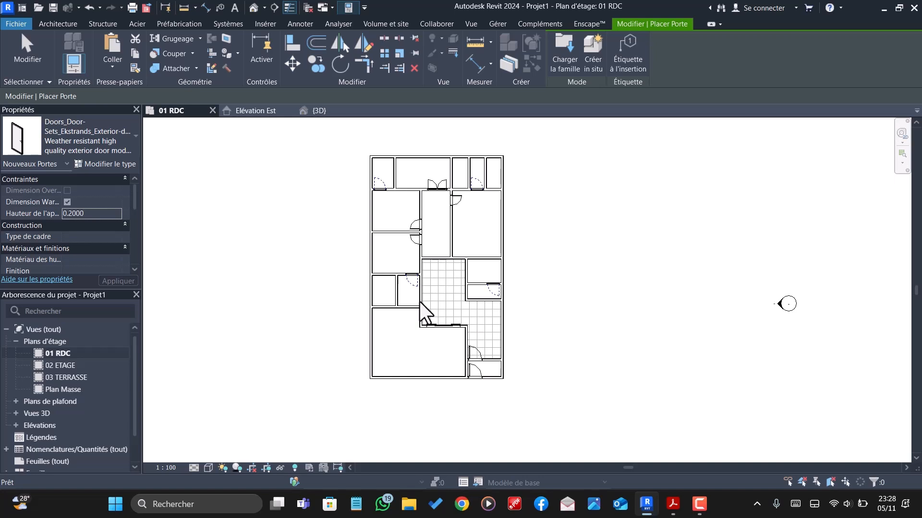
- Place the French-Panda double door, sill height 0.2, in the small lower-left room's lower wall, centred 0.90 m from each side, opening into the large room
click(99, 192)
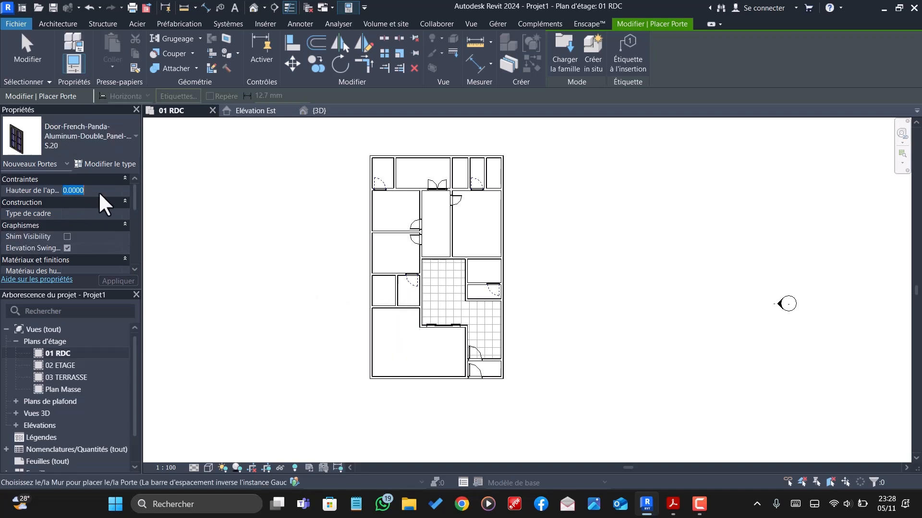
text(0.)
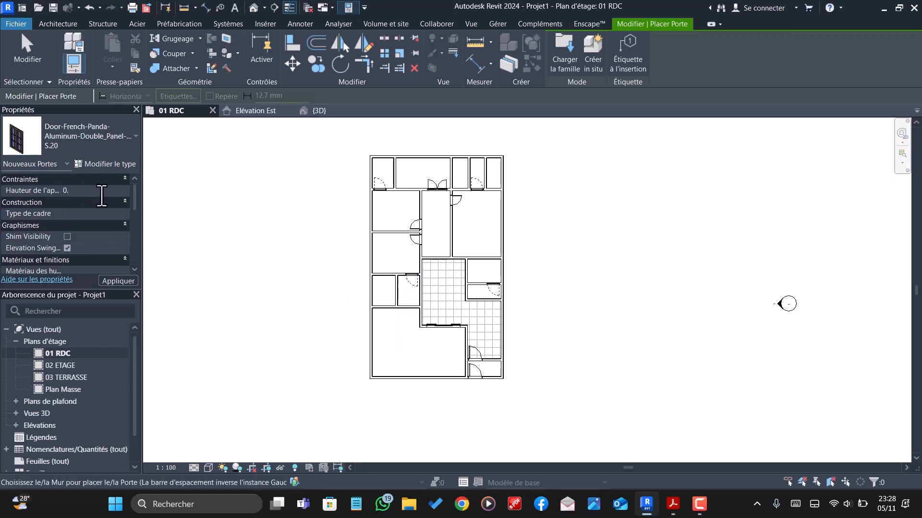
text(0002000)
scroll(365, 314, up, 4)
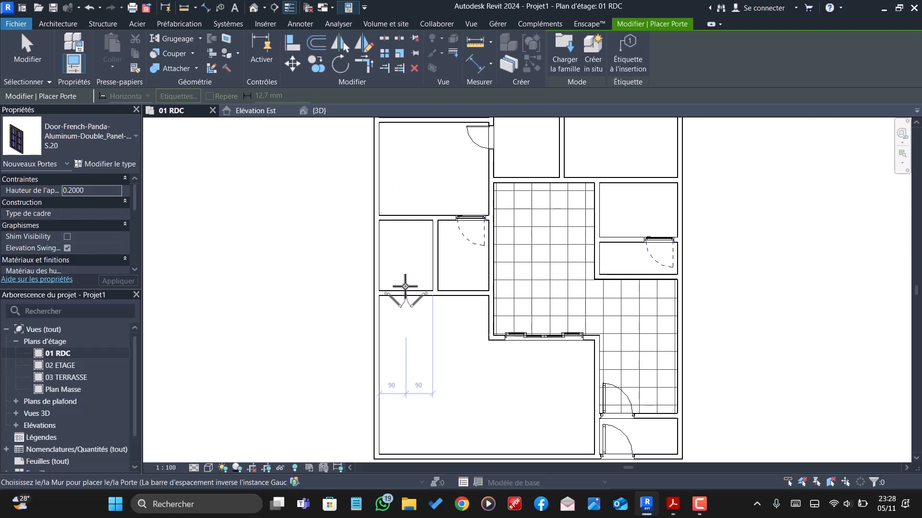
click(405, 286)
scroll(416, 351, down, 3)
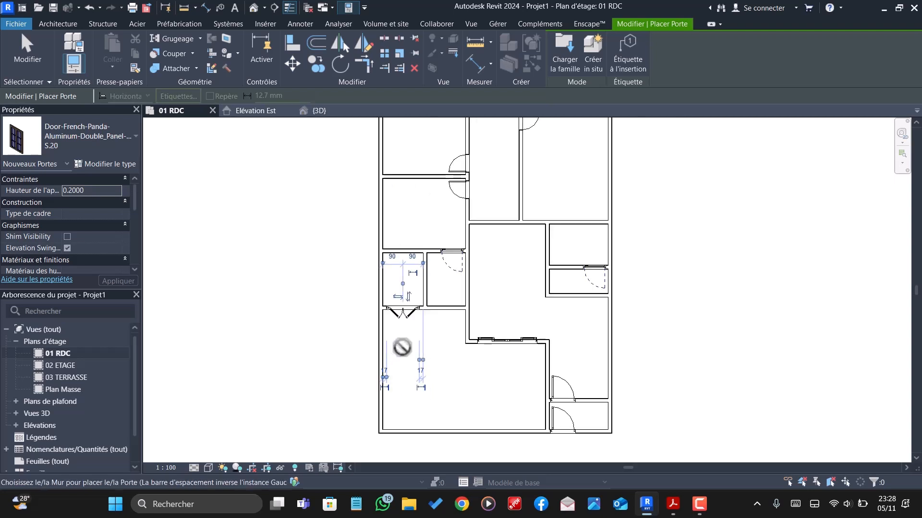
- Place a French-Panda double door between the tiled area and the upper small room beside it, centred 0.91 m from each side, opening onto the tiles
scroll(480, 317, up, 5)
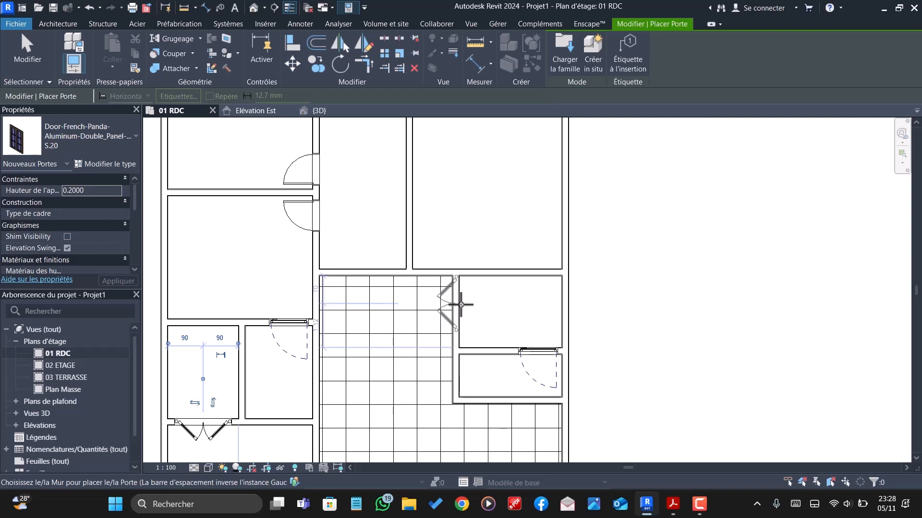
click(461, 308)
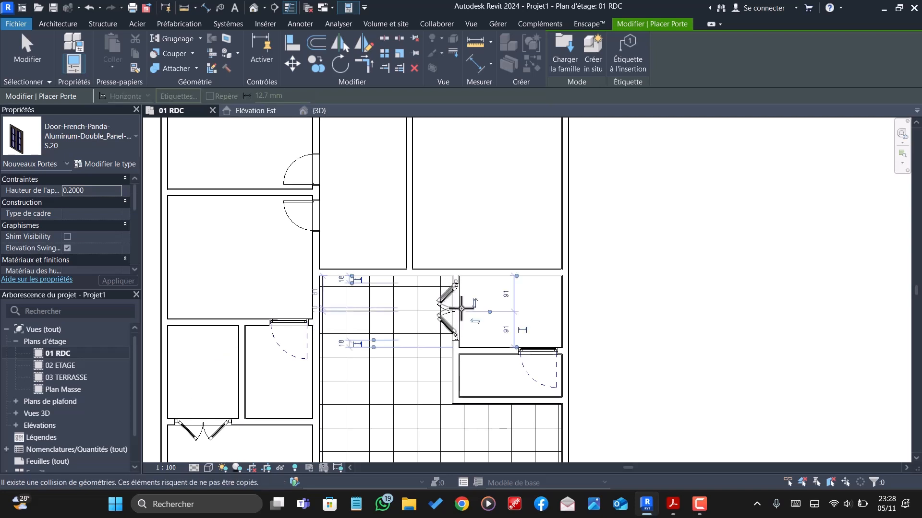
scroll(461, 308, down, 3)
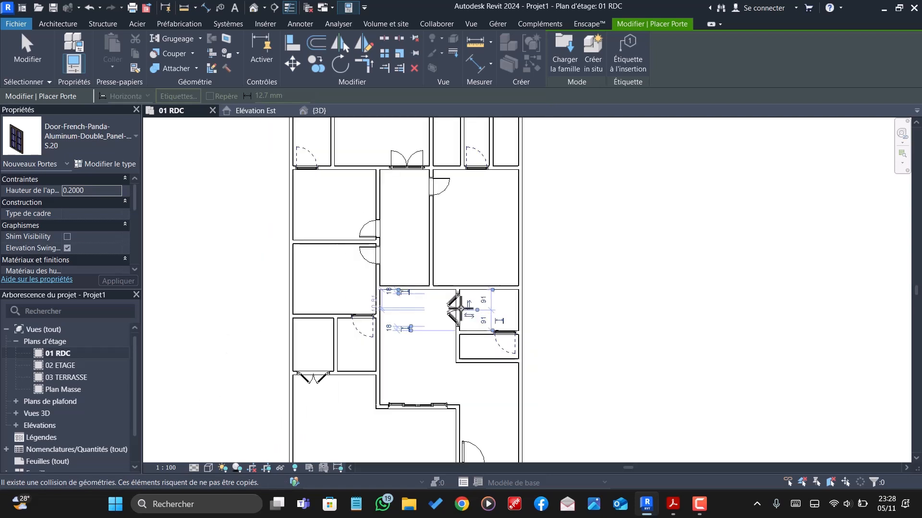
scroll(462, 309, down, 1)
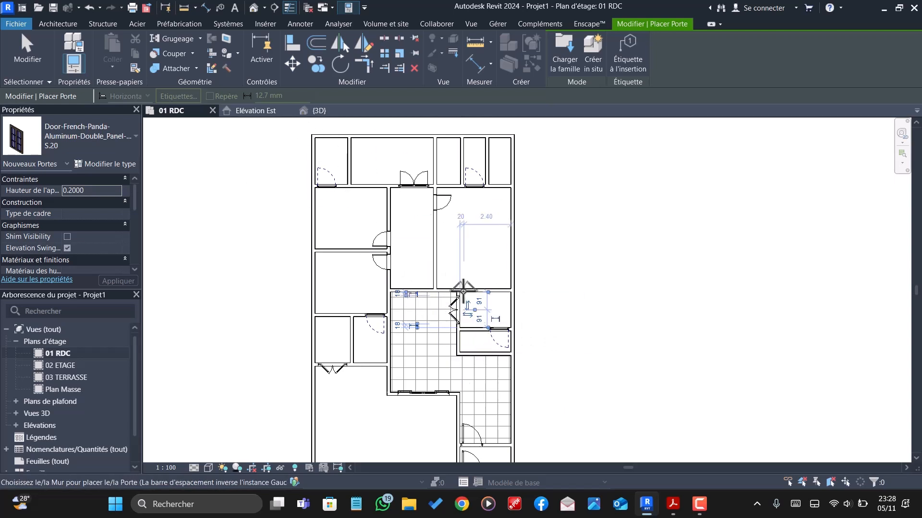
scroll(411, 264, down, 1)
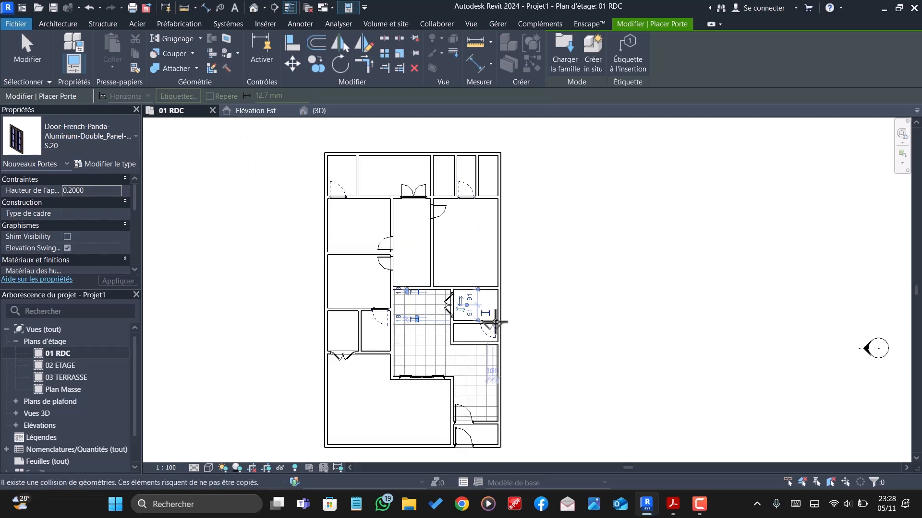
scroll(492, 318, up, 2)
scroll(482, 314, down, 2)
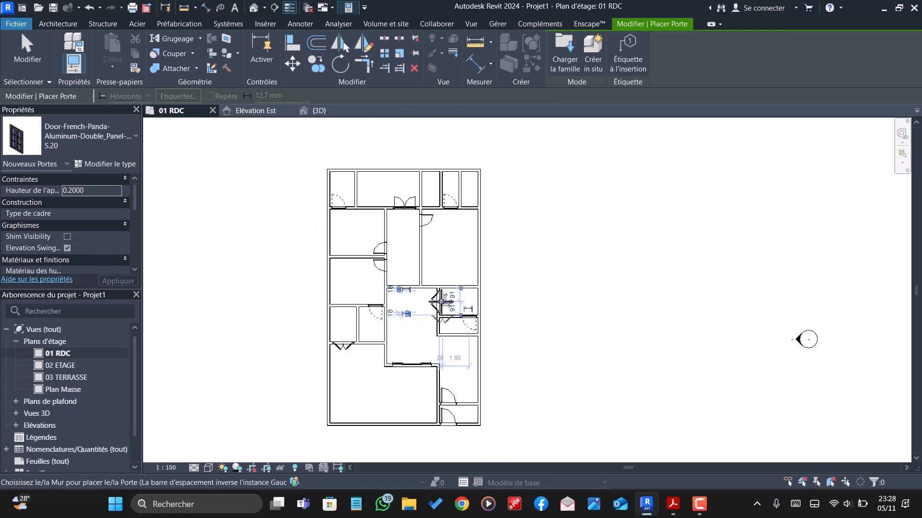
key(Escape)
key(Escape)
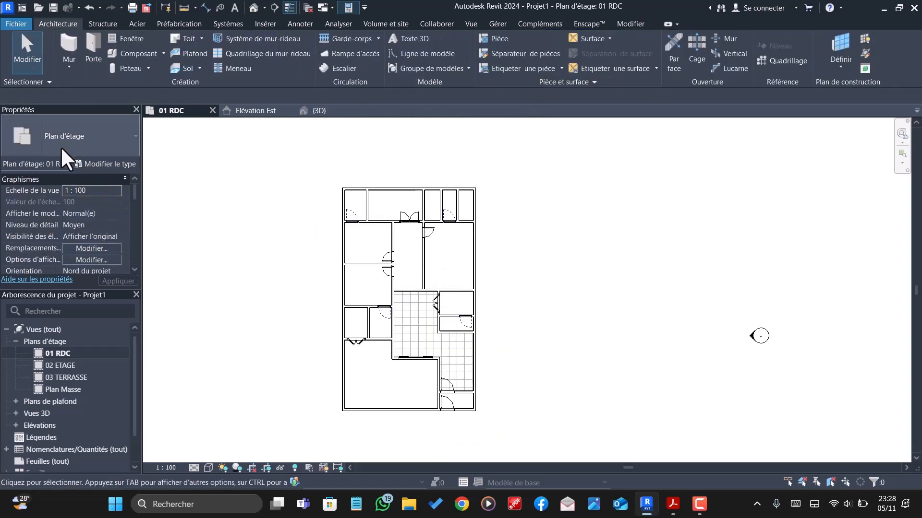
- Load the jeld-wen_interior_door_Stable door family from the personal family library for door placement
click(90, 44)
click(559, 62)
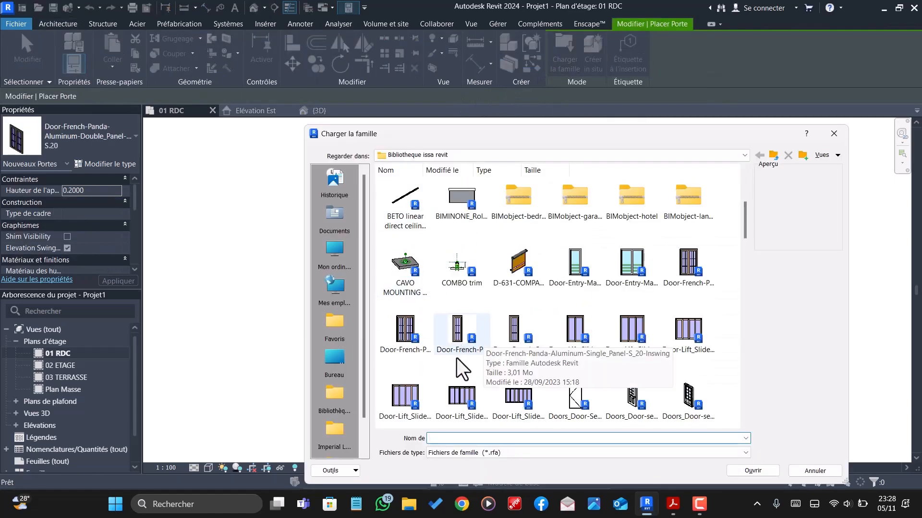
scroll(459, 361, down, 5)
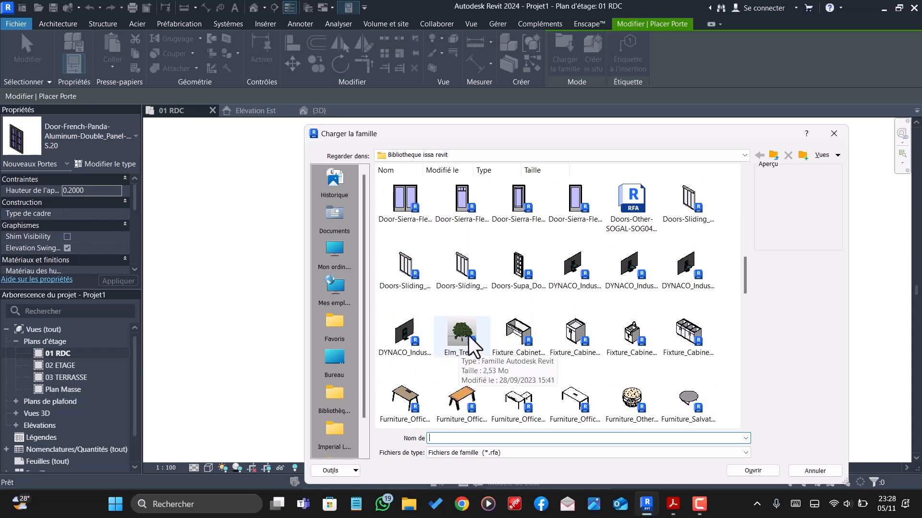
scroll(465, 344, down, 6)
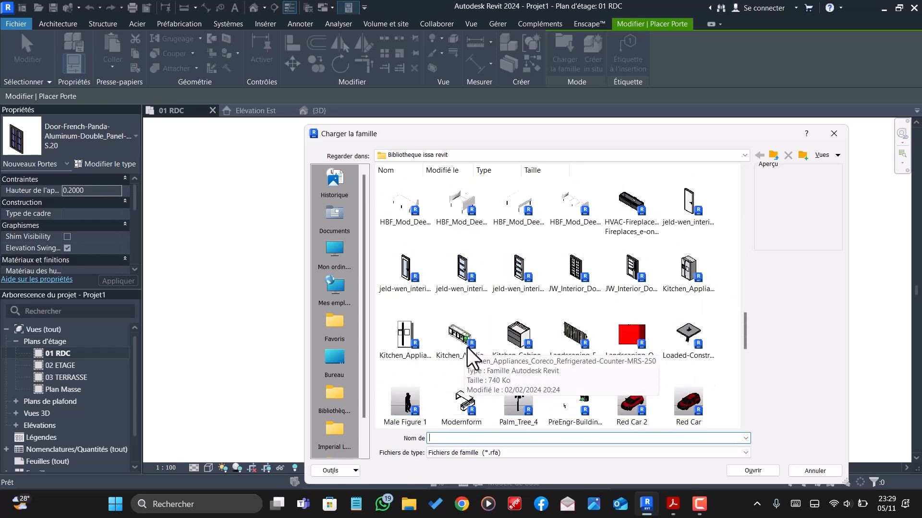
scroll(449, 337, down, 1)
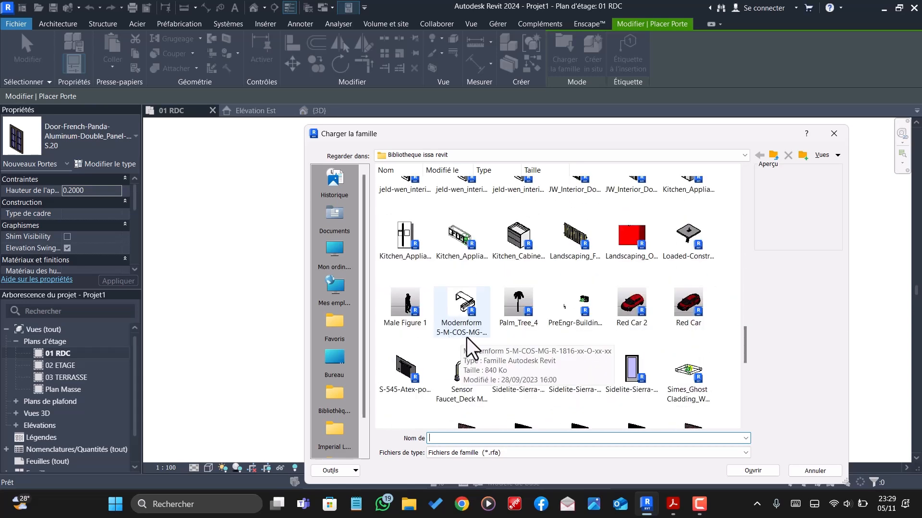
scroll(464, 337, up, 3)
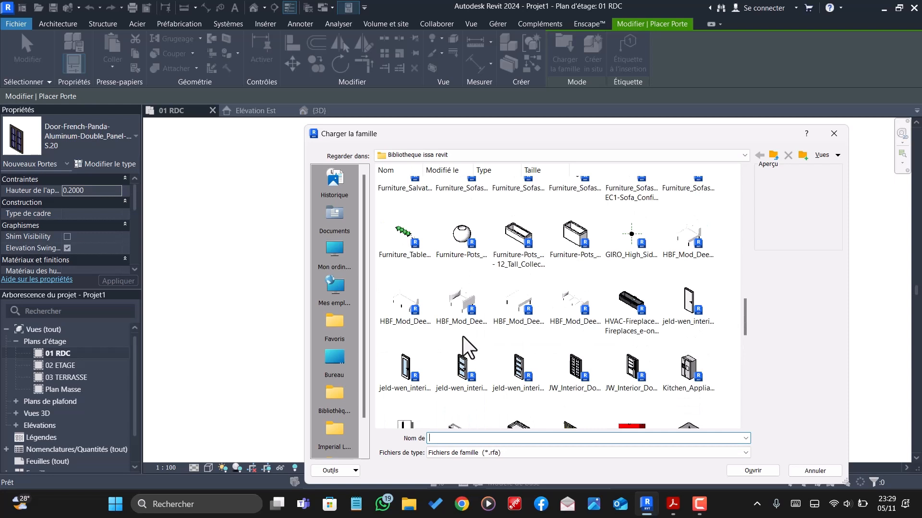
click(402, 369)
click(743, 471)
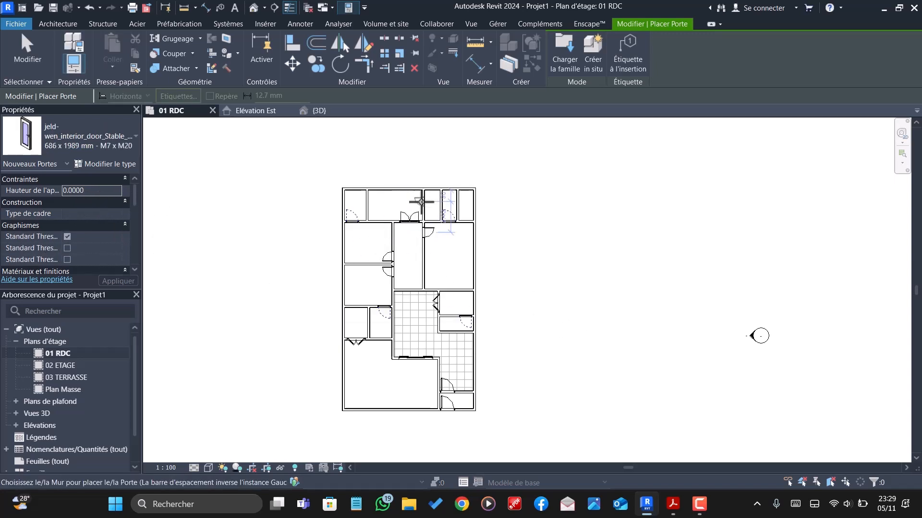
- Place two Stable doors, sill height 0.2, in both partitions of the narrow upper room, centred 0.50 m from the top wall, opening away from it
scroll(429, 205, up, 3)
scroll(430, 205, up, 1)
click(92, 191)
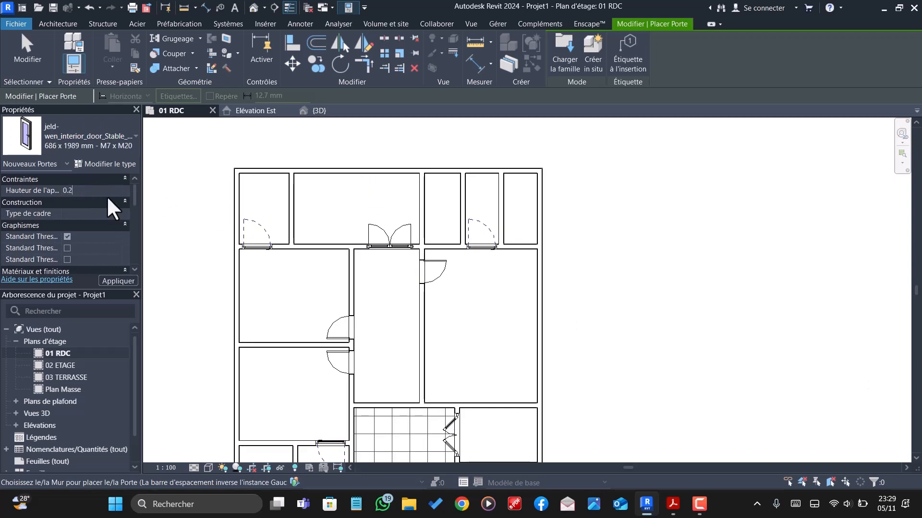
scroll(471, 216, up, 1)
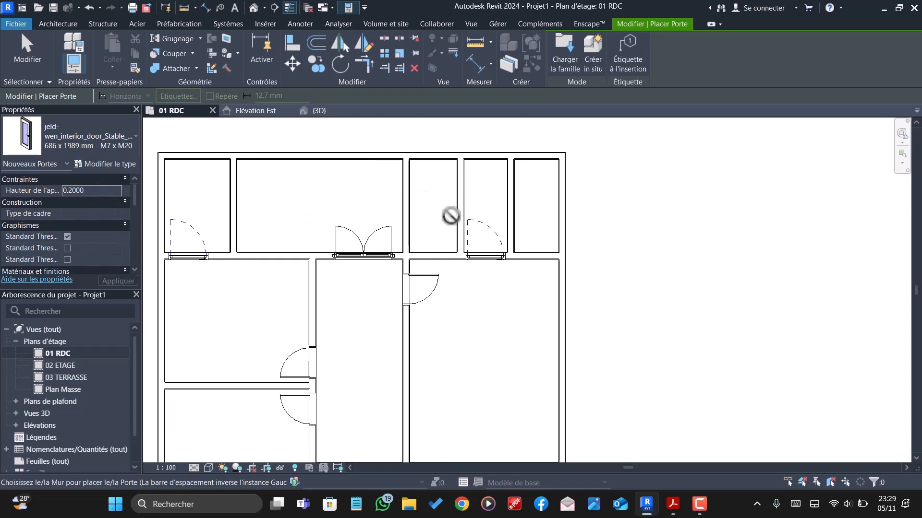
click(452, 179)
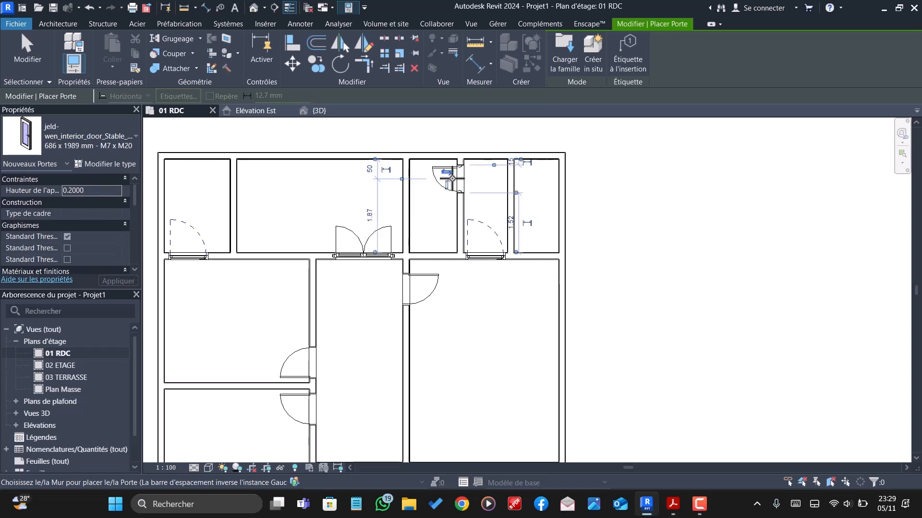
click(515, 180)
scroll(427, 163, down, 4)
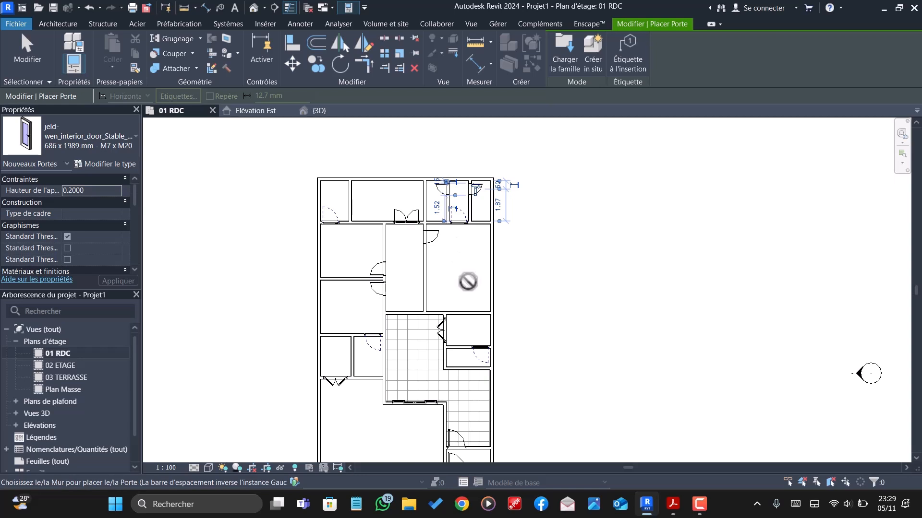
- Place a Stable door between the central corridor and the tiled area, centred 0.60 m from the corridor's right wall, hinged right and opening into the corridor
scroll(404, 318, up, 5)
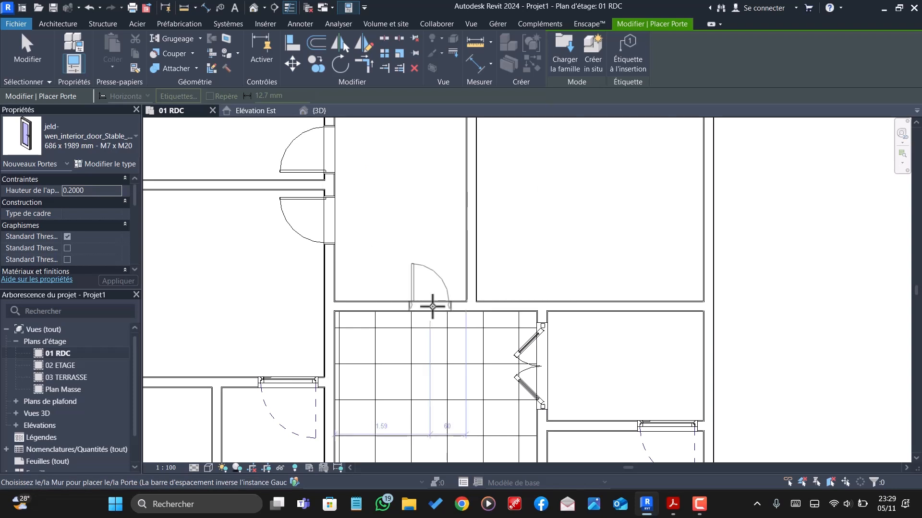
key(space)
click(432, 300)
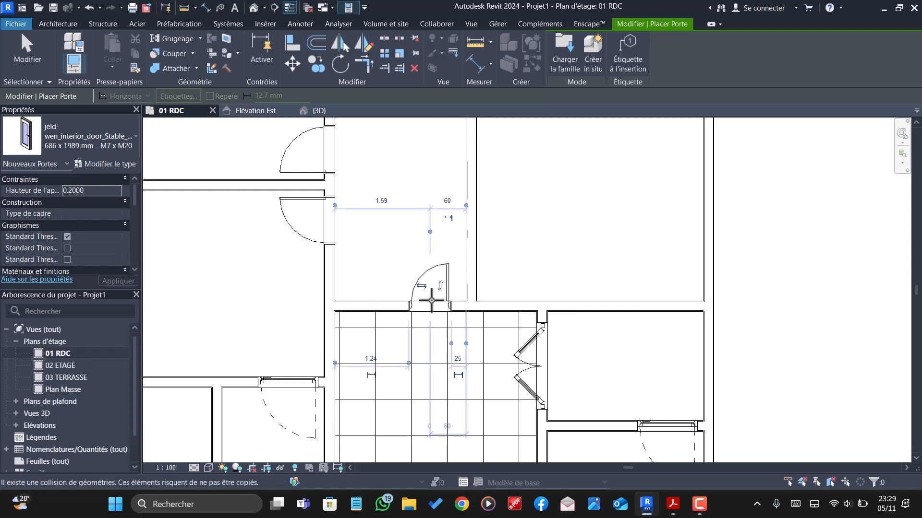
scroll(428, 288, down, 3)
scroll(346, 274, down, 1)
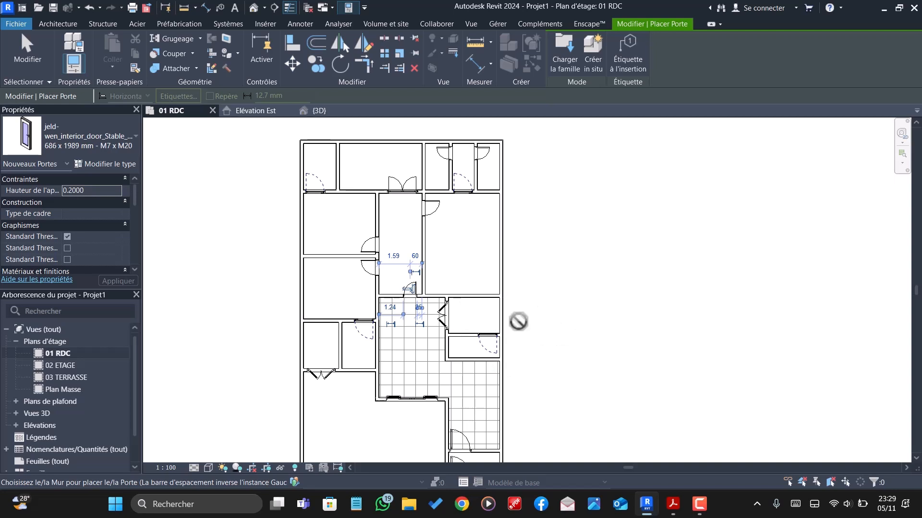
key(Escape)
- Inspect the placed doors in the 3D view from above the front of the house
click(319, 111)
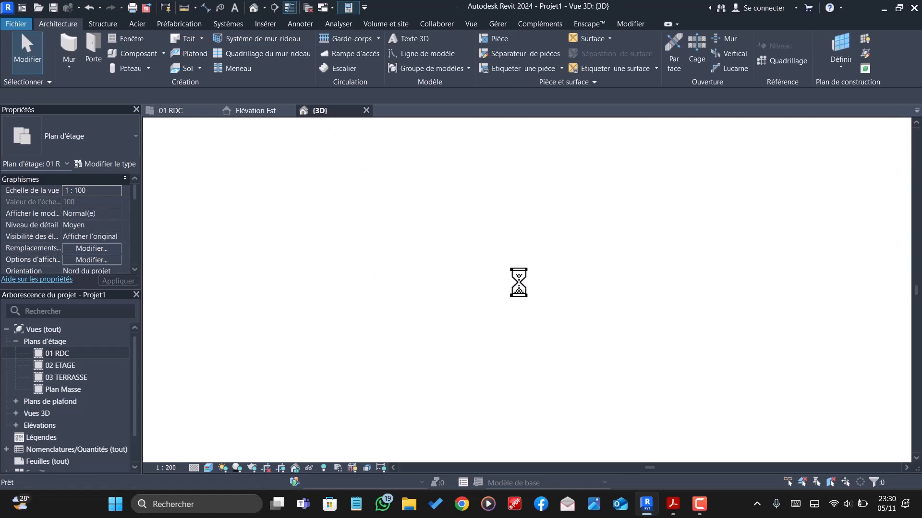
scroll(502, 283, up, 3)
mouse_move(471, 304)
shift+middle_down()
mouse_move(491, 382)
mouse_move(515, 397)
mouse_move(473, 395)
mouse_move(428, 354)
mouse_move(496, 321)
mouse_move(571, 393)
mouse_move(524, 422)
mouse_move(514, 403)
mouse_move(489, 427)
mouse_move(478, 393)
mouse_move(426, 360)
mouse_move(430, 390)
mouse_move(634, 339)
mouse_move(617, 384)
mouse_move(545, 387)
mouse_move(496, 361)
shift+middle_up()
scroll(496, 294, down, 3)
shift+middle_drag(496, 294, 547, 292)
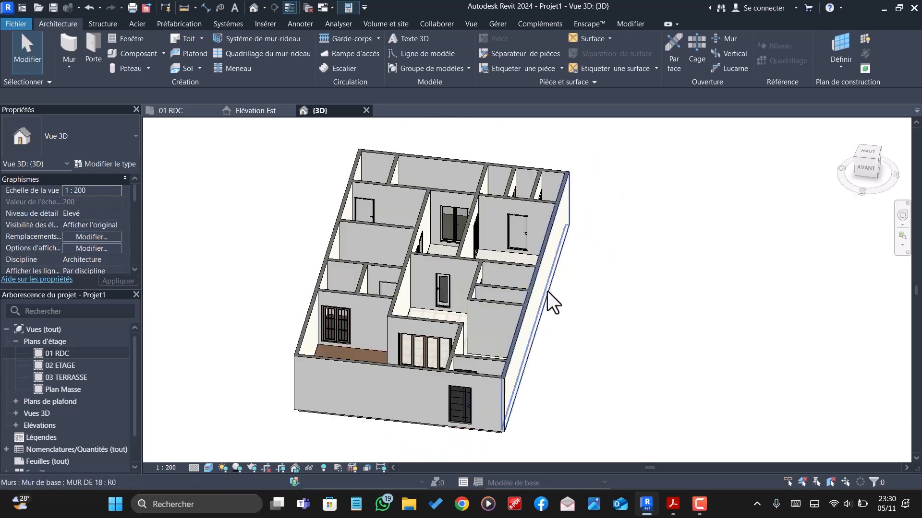
- Return to the 01 RDC plan and load the Aluprof_MB-86-ST_E_Alu_Window-2sash-Tilt-and-turn-Sidehung_ENG_R-00040 window family
click(176, 110)
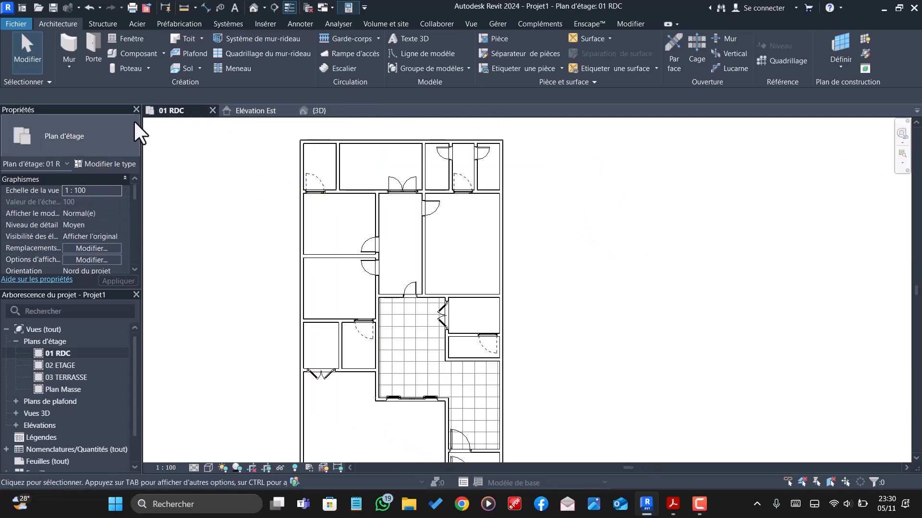
click(132, 40)
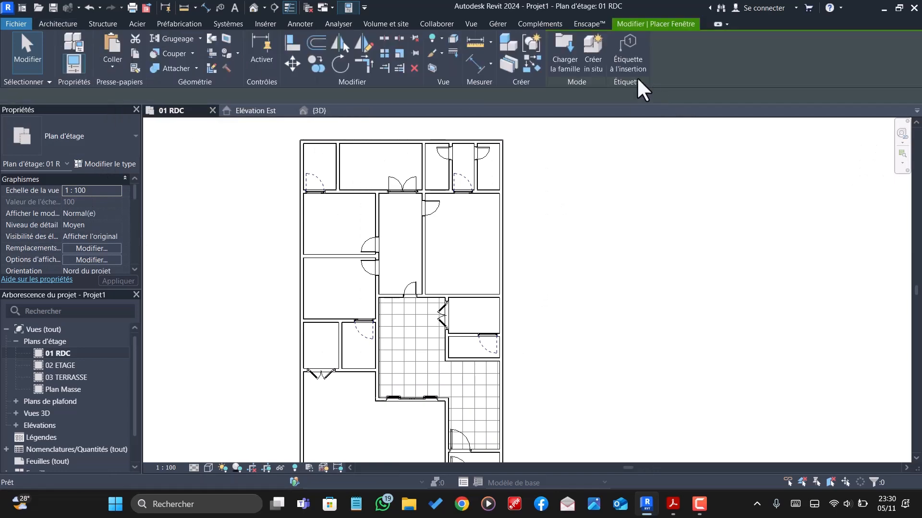
click(564, 63)
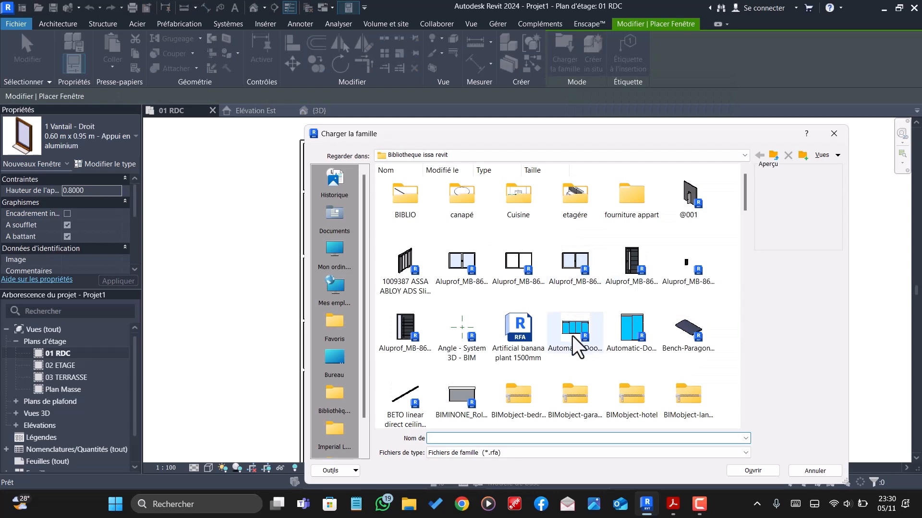
click(568, 261)
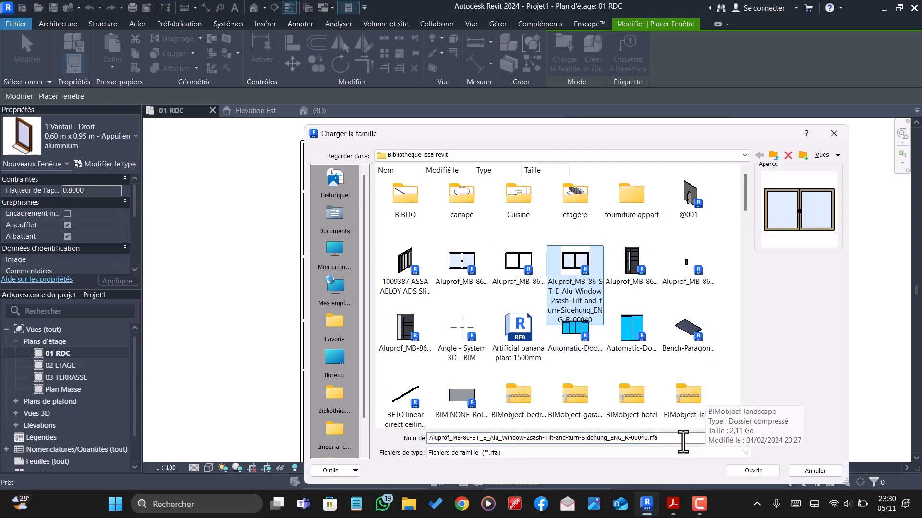
click(739, 469)
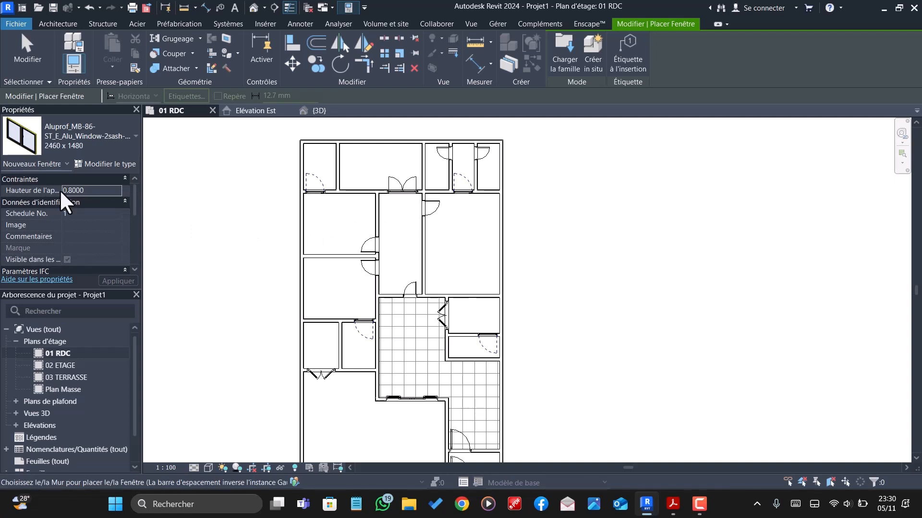
- Place two 2460 x 1480 windows, sill height 1, in the large room's lower wall, centred 1.60 m from its left wall and 1.70 m from its right
click(99, 192)
key(BackSpace)
key(BackSpace)
key(BackSpace)
key(BackSpace)
key(BackSpace)
key(BackSpace)
key(BackSpace)
text(1)
scroll(309, 385, down, 2)
scroll(331, 410, up, 4)
scroll(353, 423, up, 3)
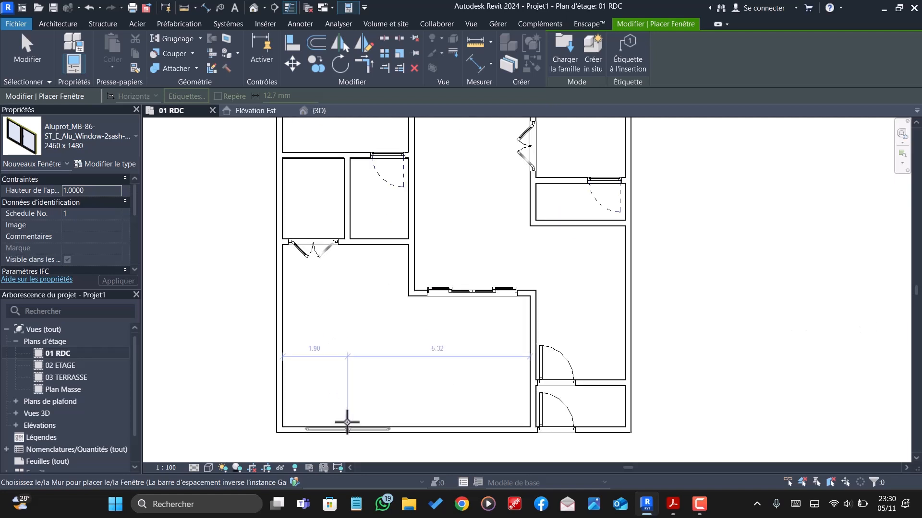
scroll(358, 293, down, 4)
scroll(339, 327, up, 2)
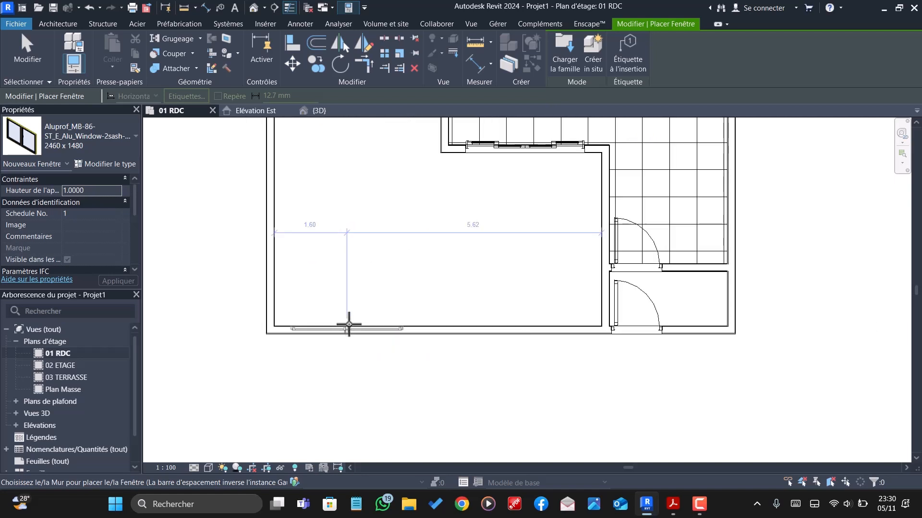
click(349, 324)
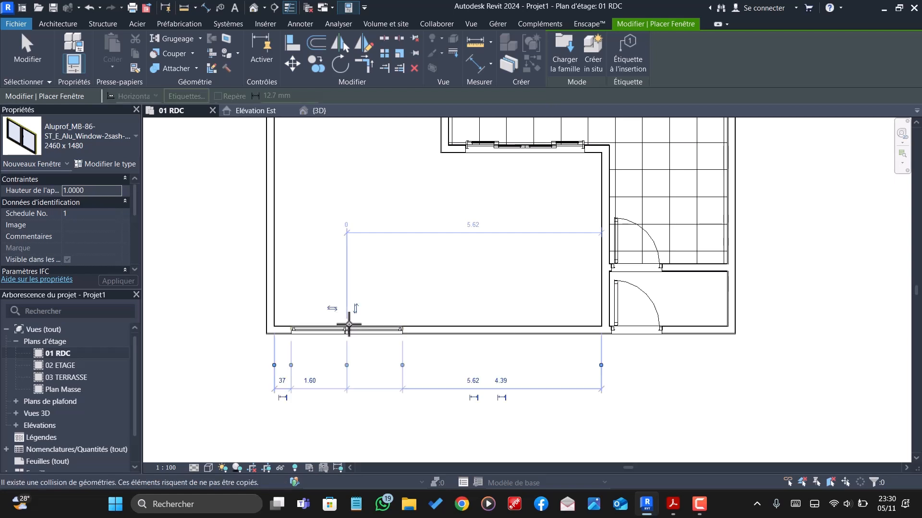
click(523, 324)
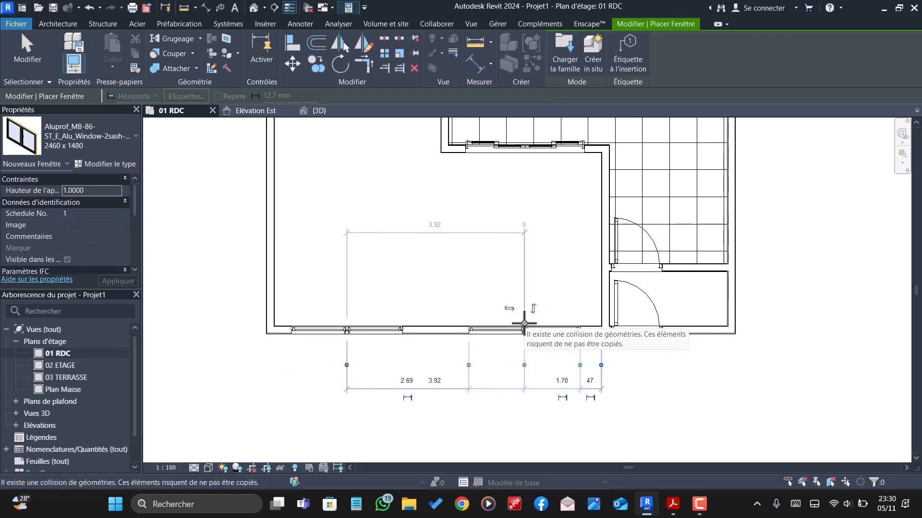
scroll(524, 324, down, 5)
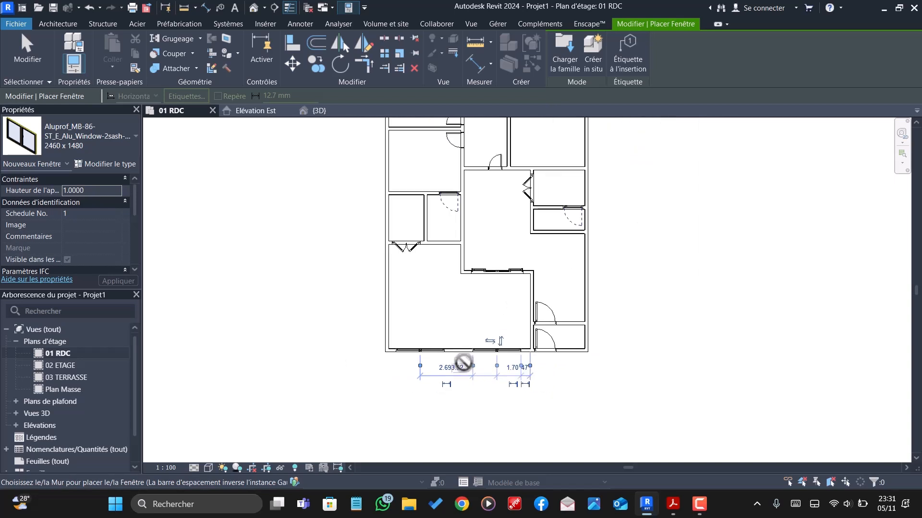
scroll(461, 361, down, 1)
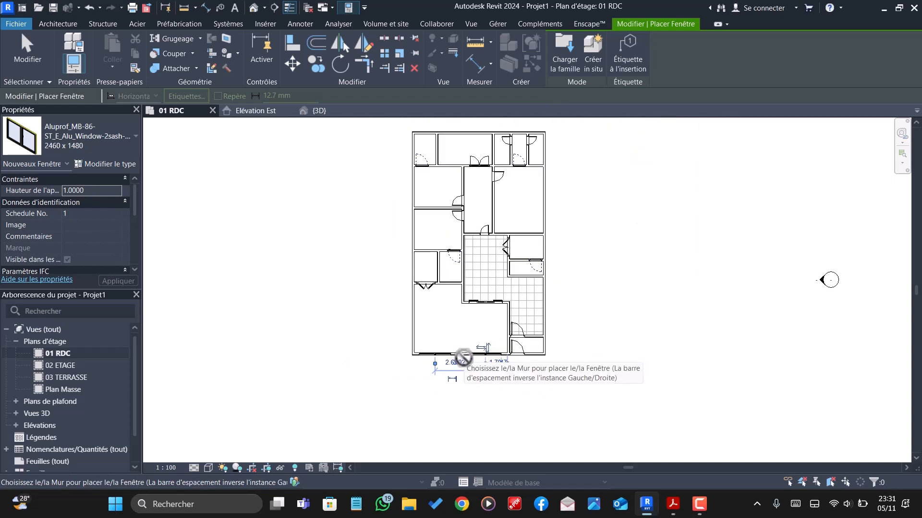
- Load the Aluprof_MB-86-SI_E_Alu_Window-2sash-Tilt-and-turn-FIX_ENG_R-00045 window family for placement
scroll(523, 234, up, 4)
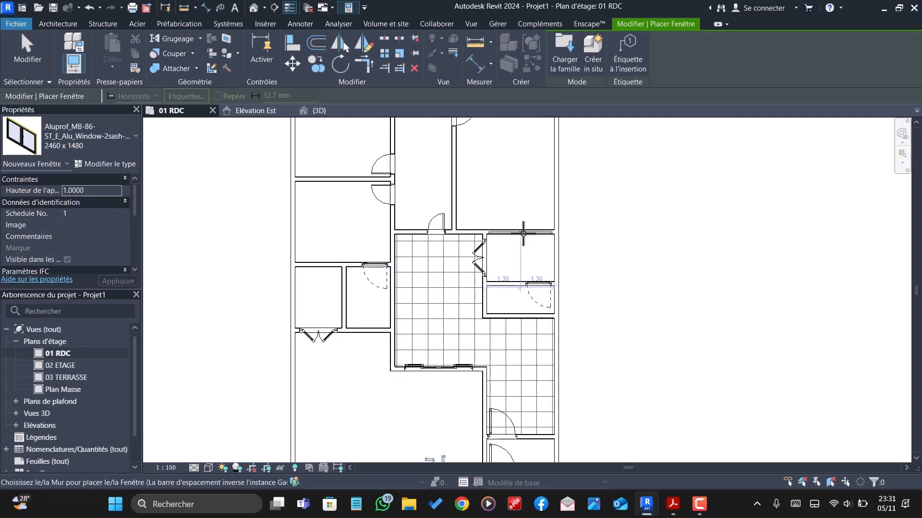
scroll(526, 232, down, 2)
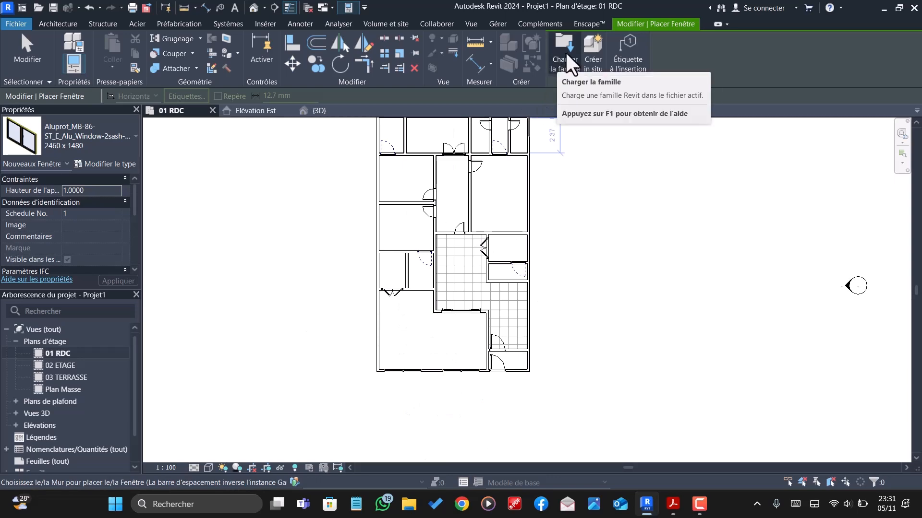
key(Escape)
click(128, 39)
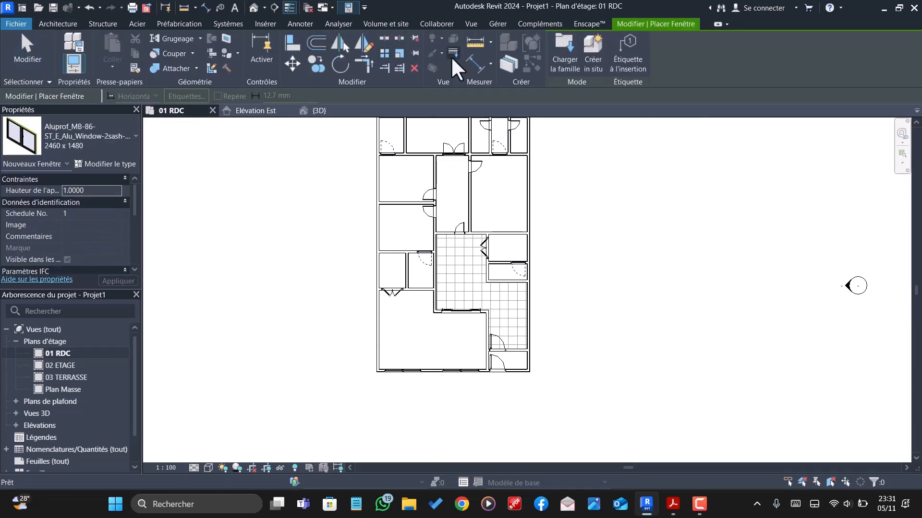
click(565, 53)
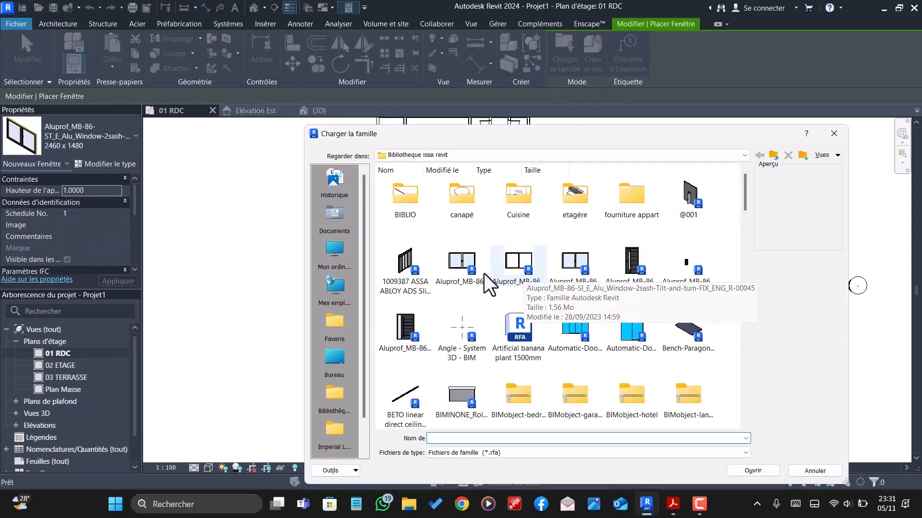
click(518, 261)
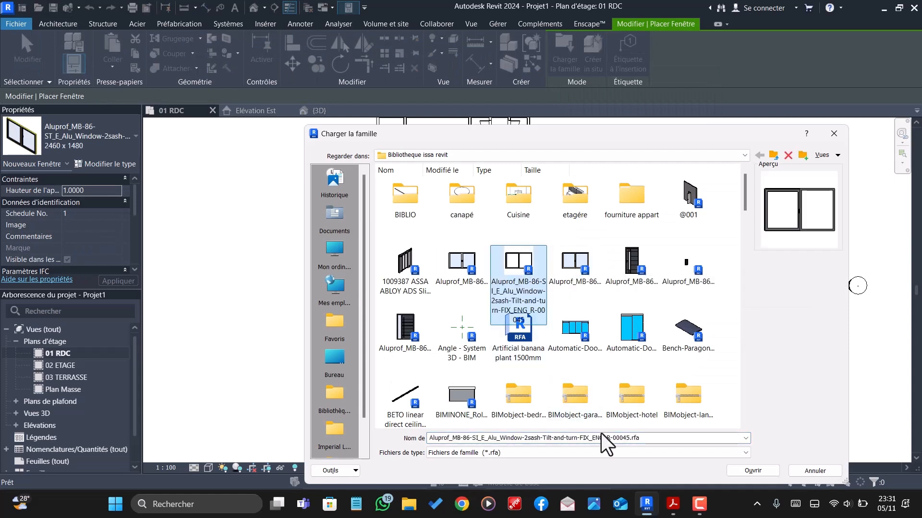
click(756, 470)
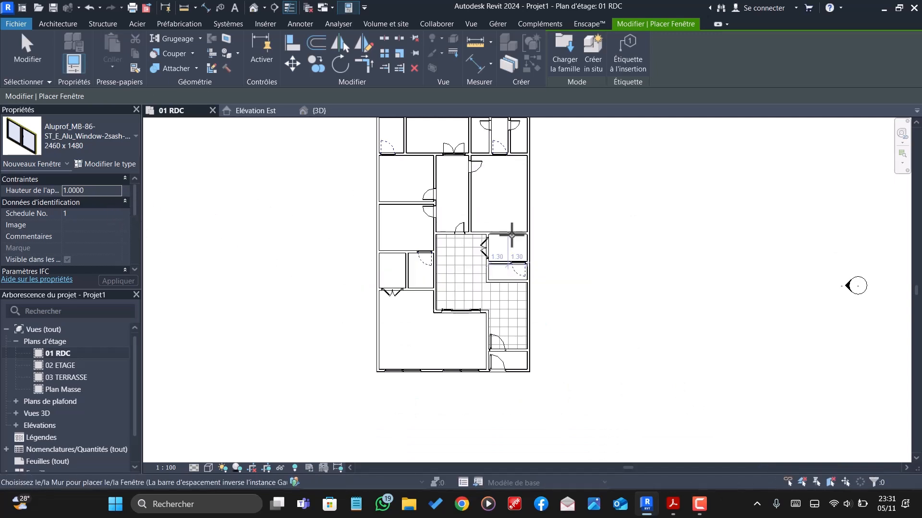
- Set the sill height of the 2460 x 1480 tilt-and-turn FIX window to 1
scroll(510, 237, up, 5)
scroll(507, 234, up, 3)
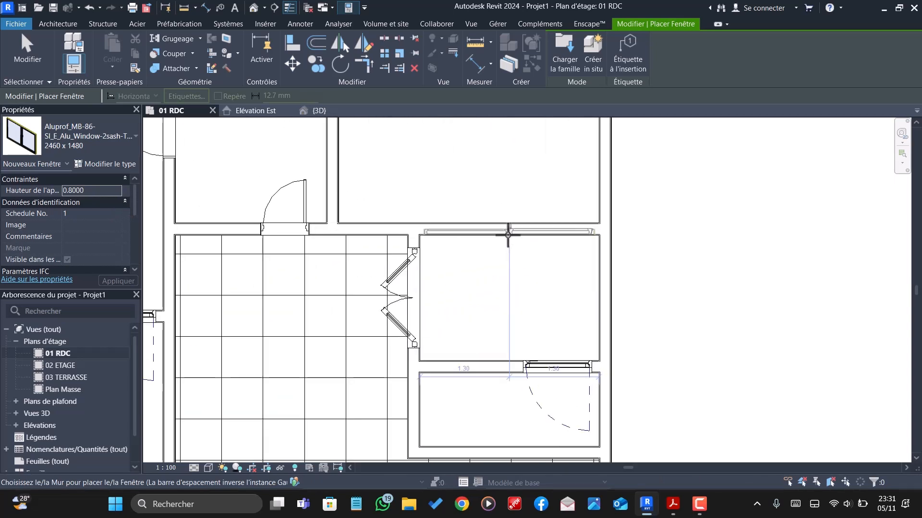
click(116, 189)
text(1)
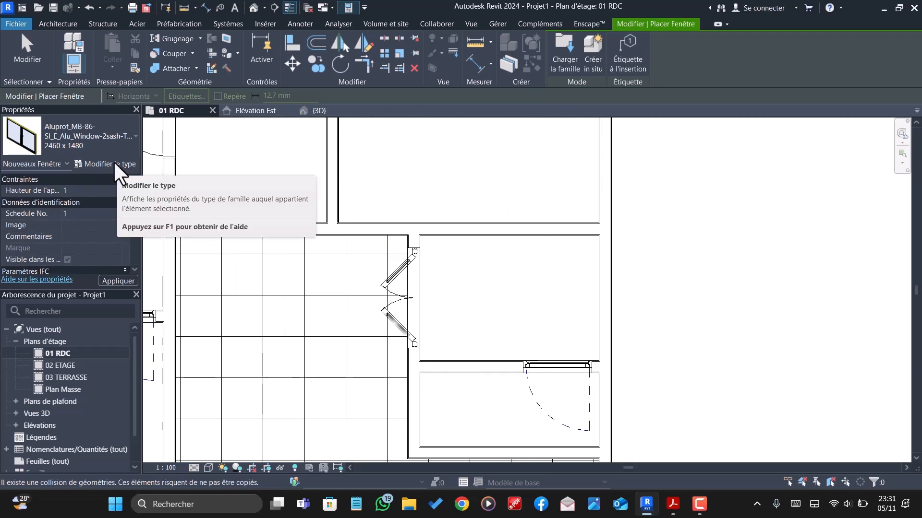
- Duplicate the tilt-and-turn FIX window type as FENETRE and set its width (Largeur) to 1.5
click(115, 165)
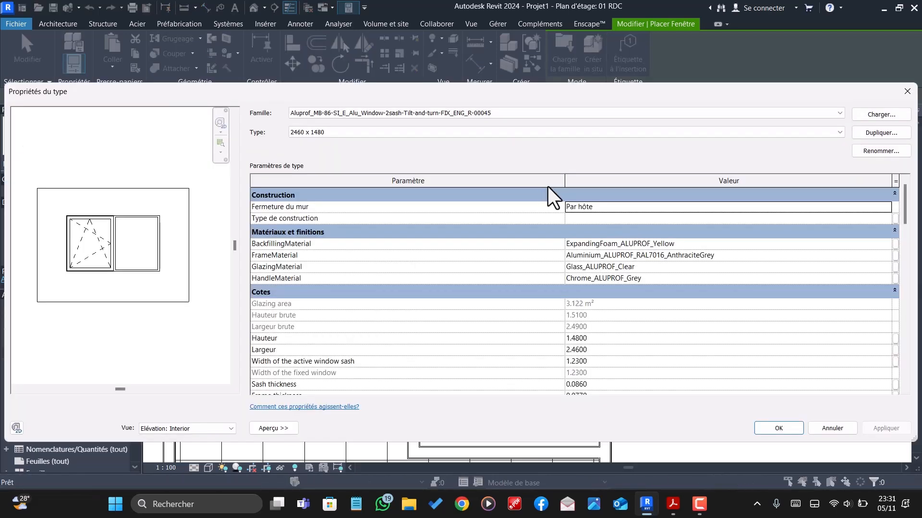
click(881, 134)
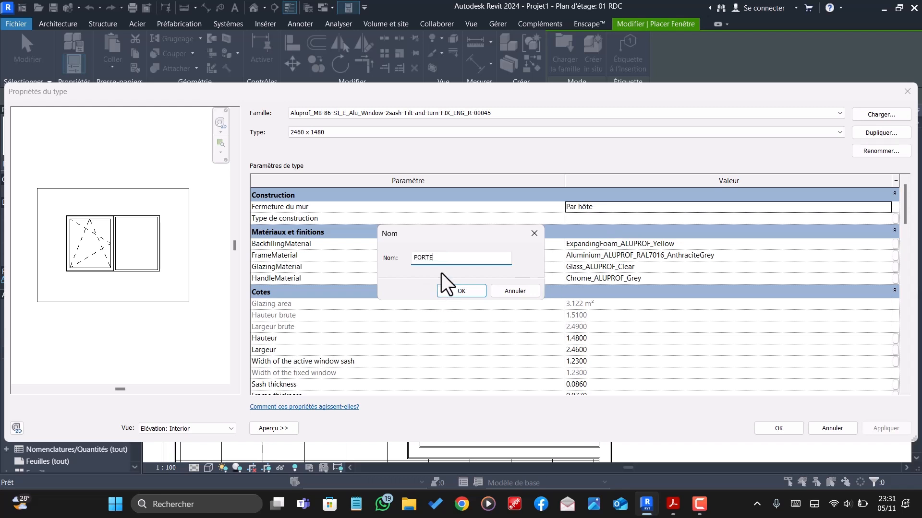
key(BackSpace)
key(BackSpace)
key(BackSpace)
key(BackSpace)
text(FEN)
click(462, 292)
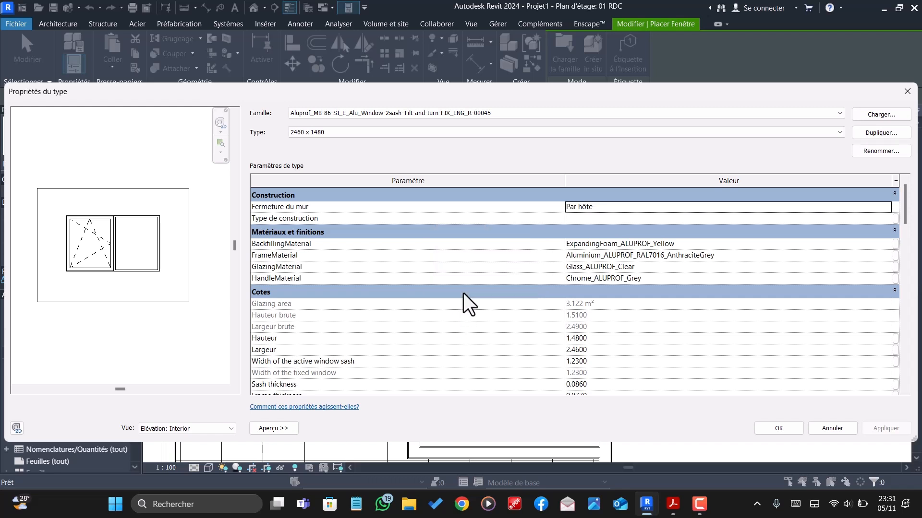
click(611, 350)
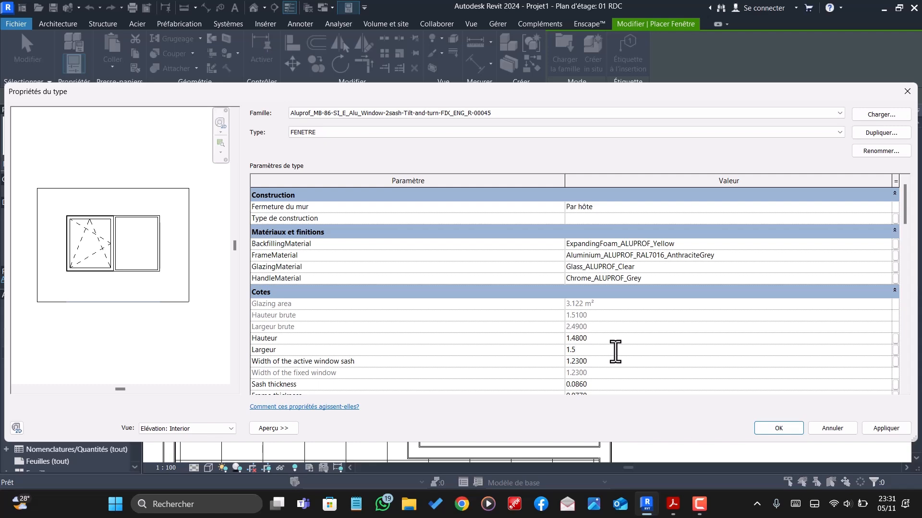
click(766, 427)
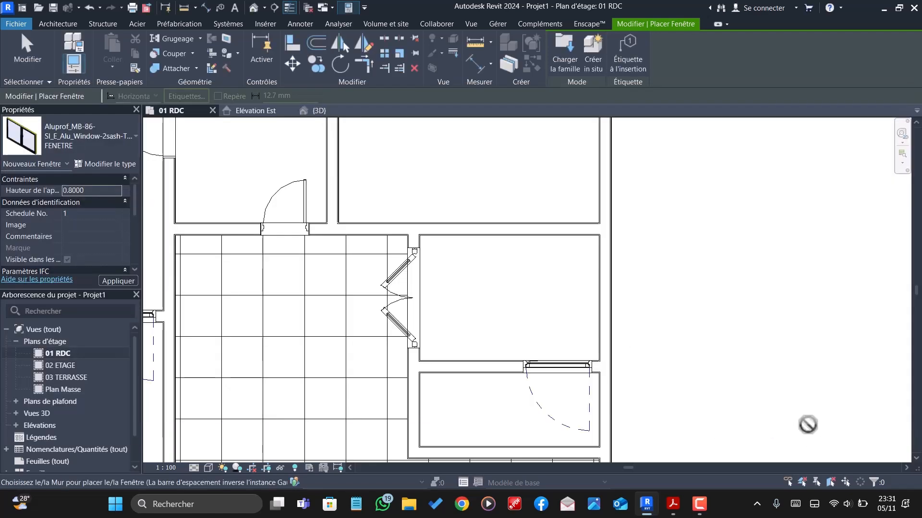
scroll(508, 229, up, 2)
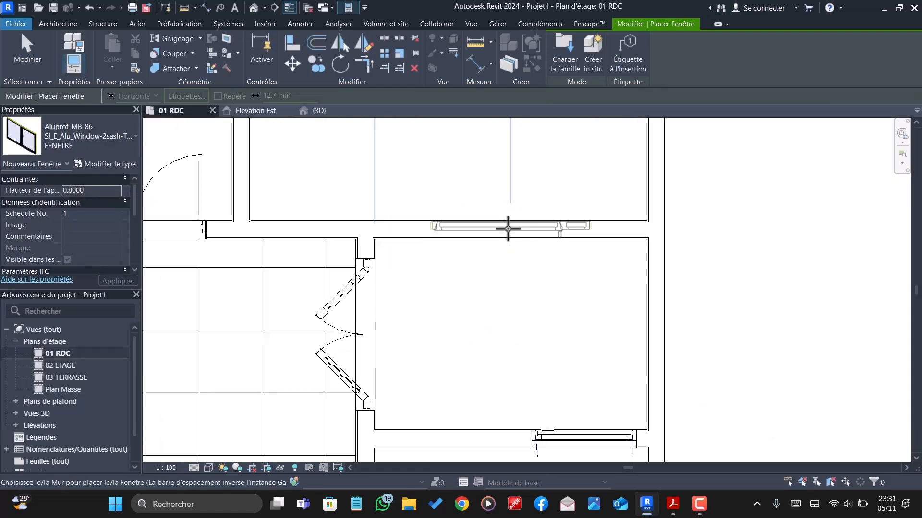
scroll(502, 360, down, 3)
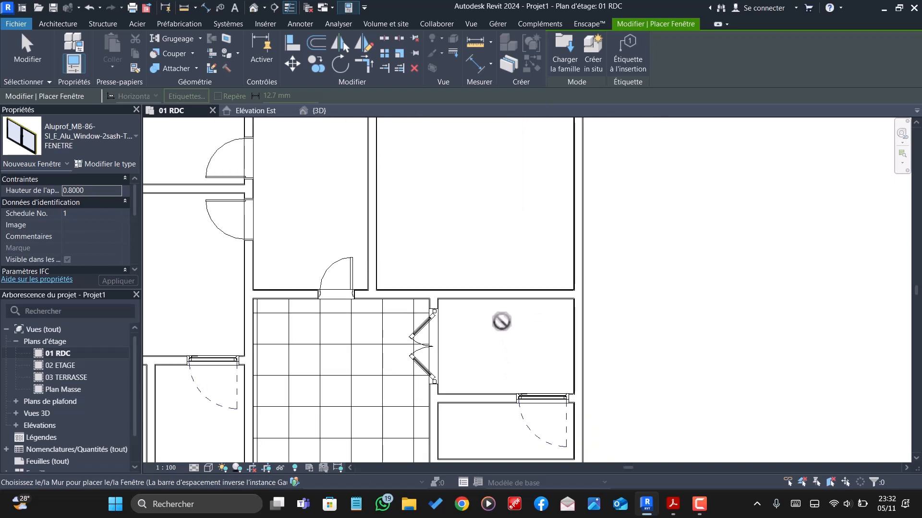
- Set the FENETRE window's sill height to 1 and place one in the upper middle room's lower wall, centred about 0.84 m from its left wall
scroll(501, 321, up, 3)
scroll(516, 285, down, 4)
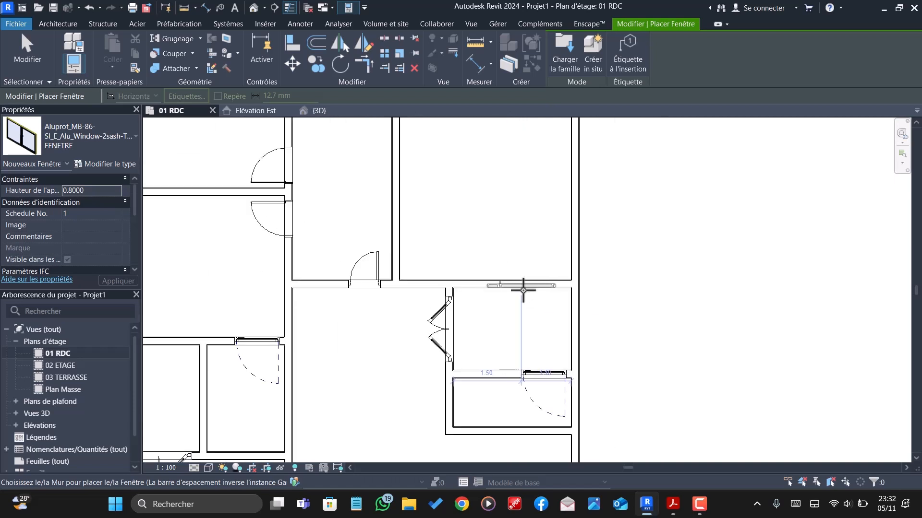
scroll(523, 290, down, 4)
scroll(438, 207, up, 4)
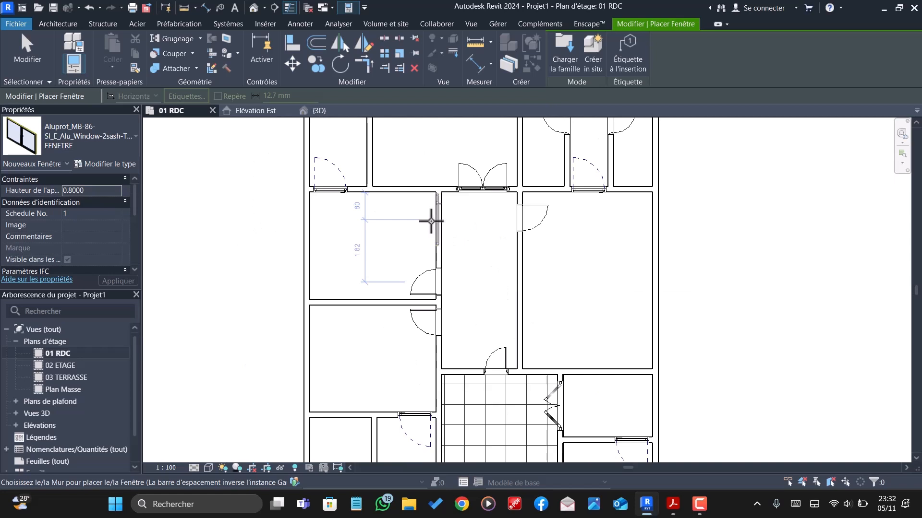
scroll(469, 273, down, 1)
scroll(377, 158, up, 3)
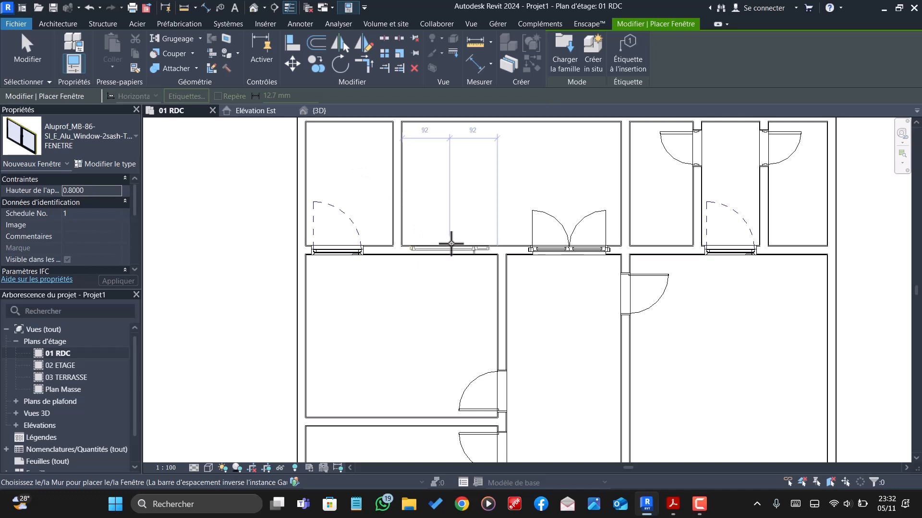
scroll(451, 244, up, 5)
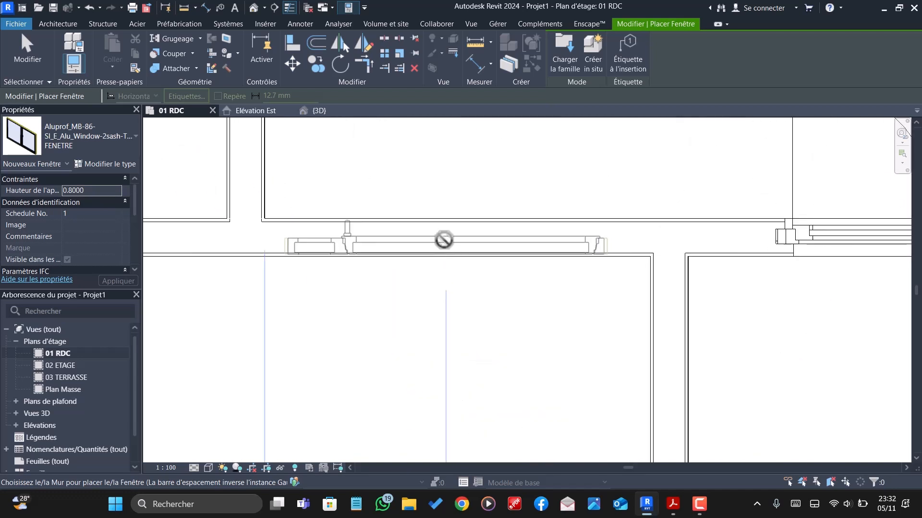
scroll(446, 223, down, 1)
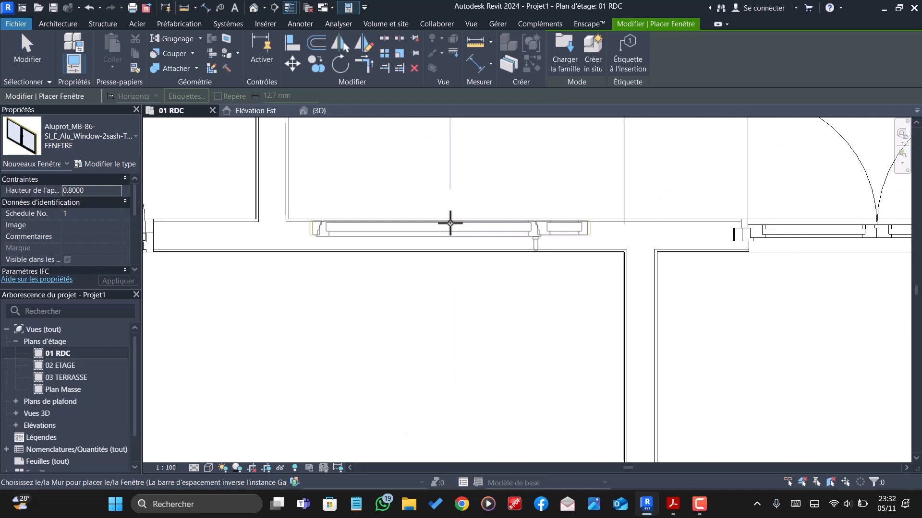
click(88, 188)
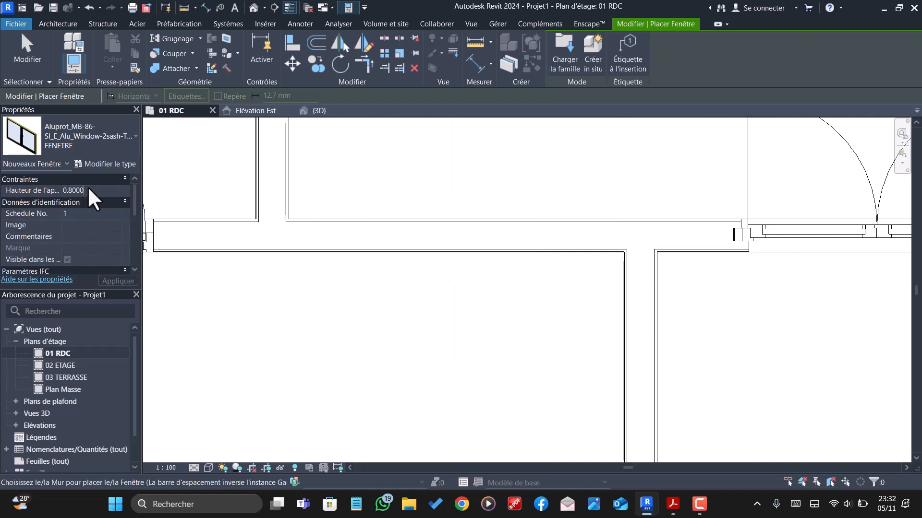
key(BackSpace)
key(BackSpace)
key(BackSpace)
key(BackSpace)
key(BackSpace)
key(BackSpace)
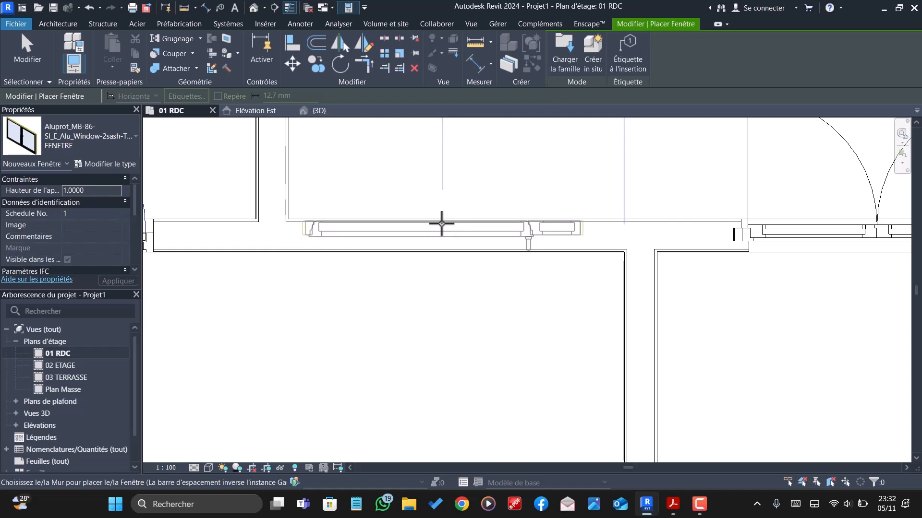
scroll(442, 223, down, 5)
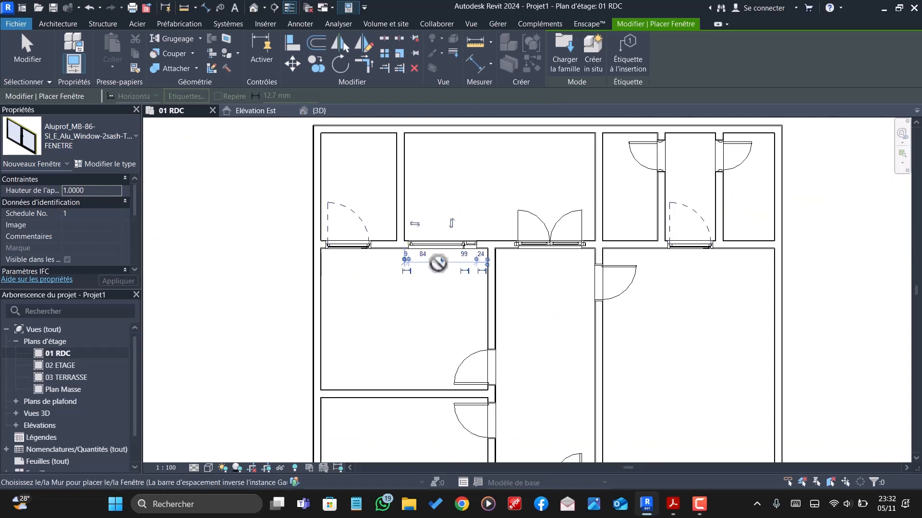
scroll(434, 267, down, 1)
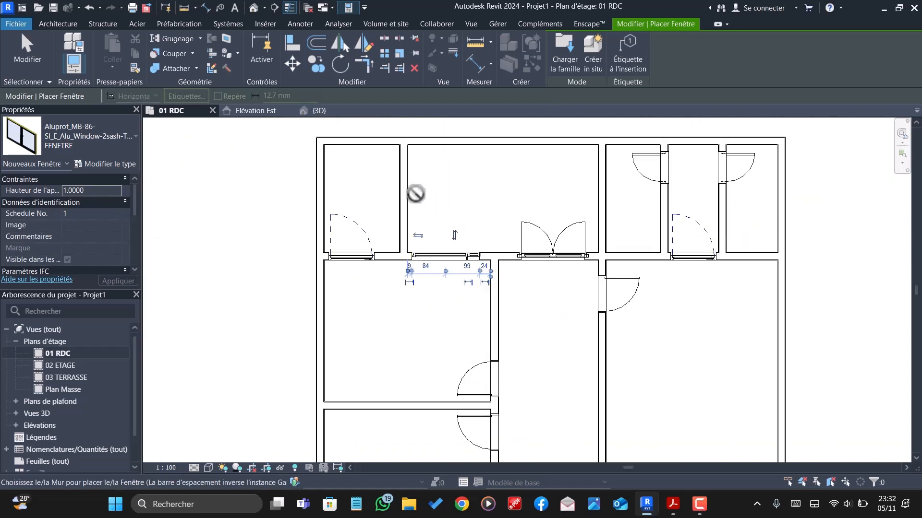
- Place a FENETRE window in the upper wall of the small left-hand room with the double door, centred 0.90 m from each side wall
scroll(480, 206, down, 2)
scroll(471, 192, down, 1)
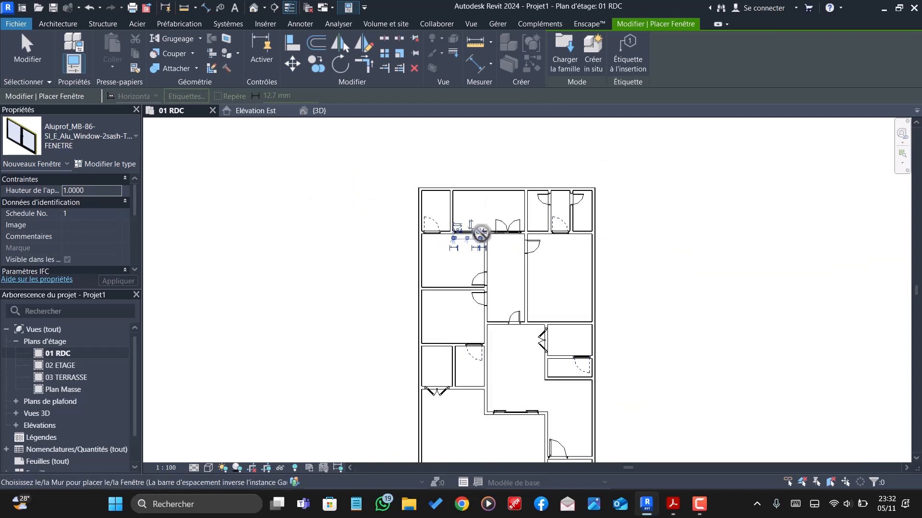
scroll(438, 356, up, 3)
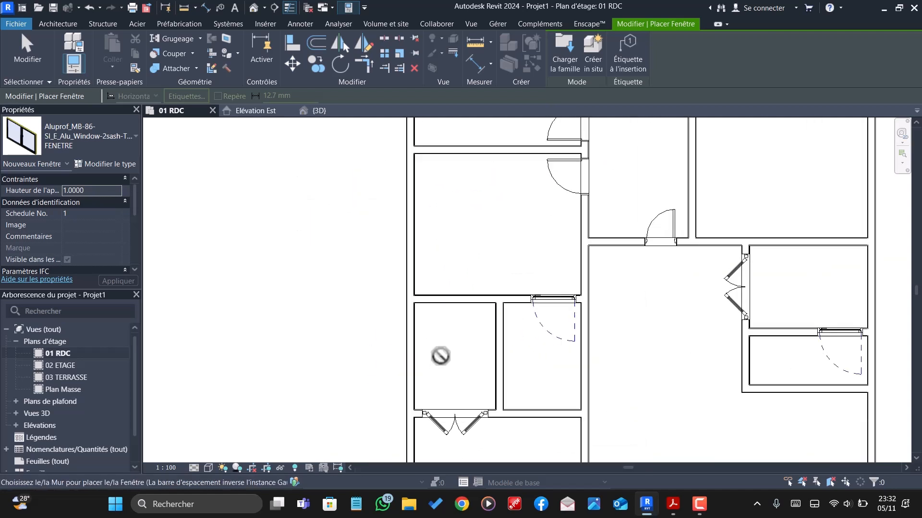
scroll(456, 284, up, 1)
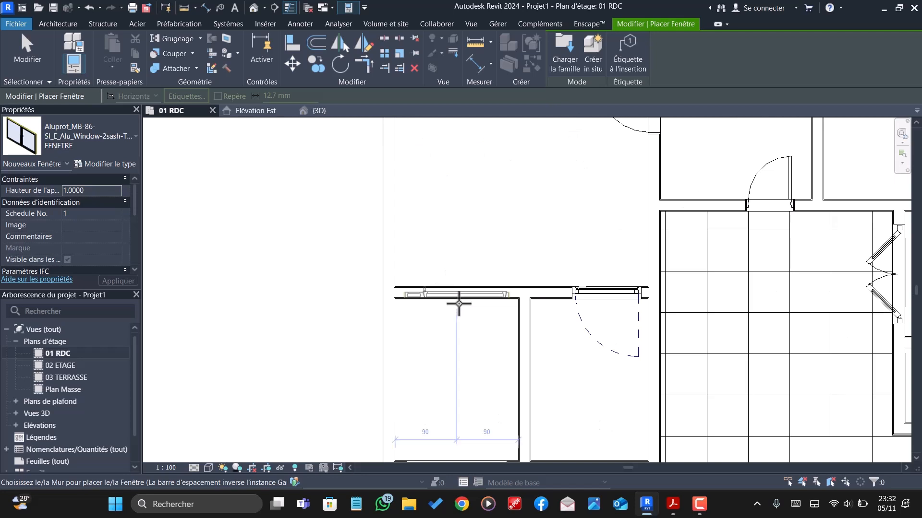
click(462, 304)
scroll(461, 305, down, 5)
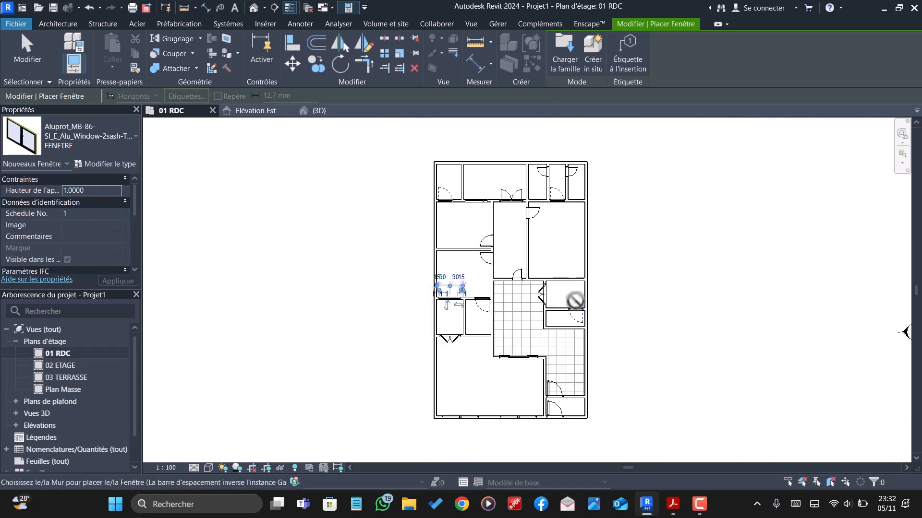
- Place a FENETRE window in the upper wall of the small right-hand room with the double door, centred 1.30 m from each side, and finish placement
scroll(571, 297, up, 5)
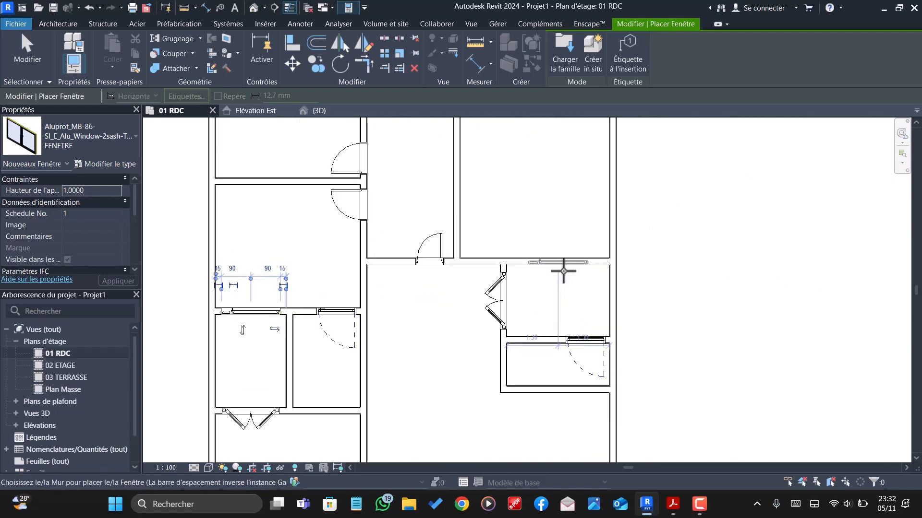
scroll(563, 272, up, 1)
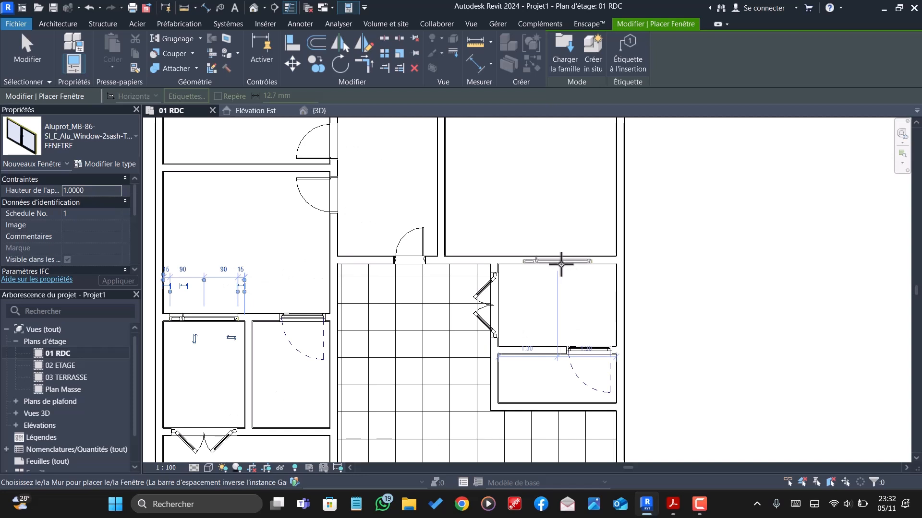
scroll(562, 263, down, 6)
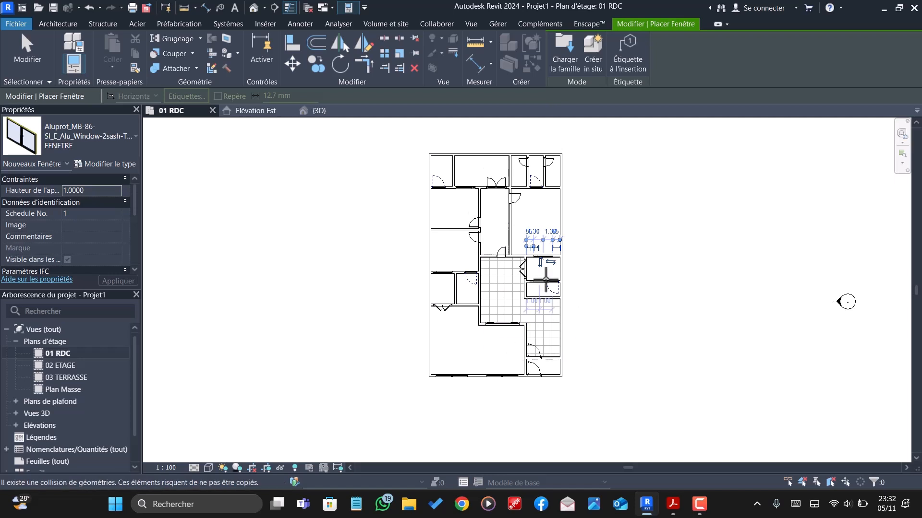
scroll(528, 174, up, 1)
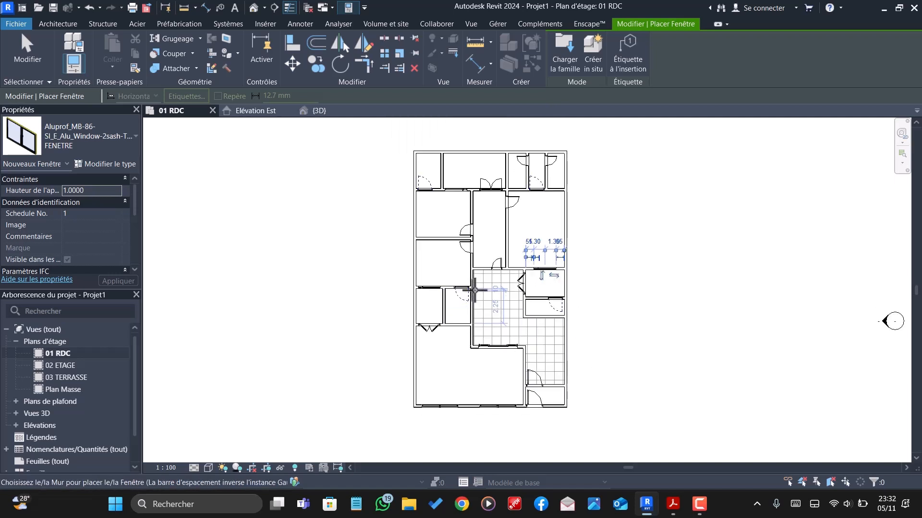
scroll(485, 177, up, 2)
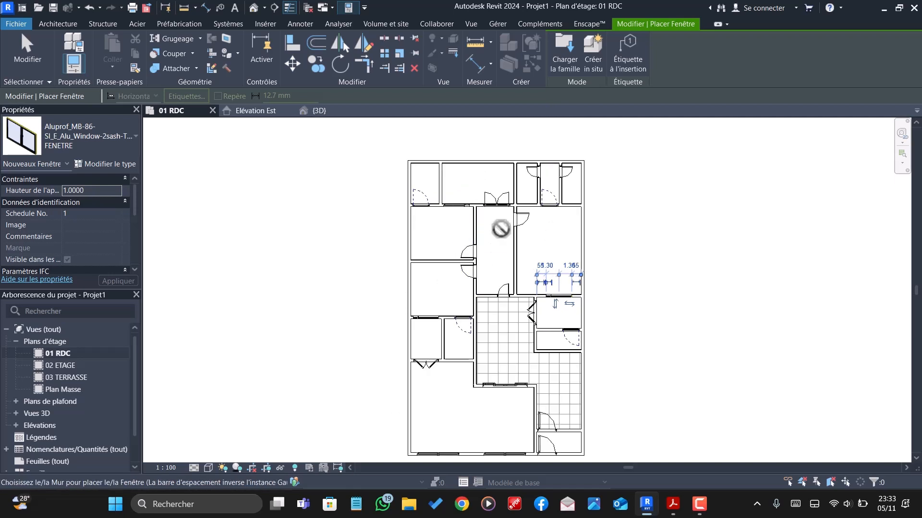
scroll(477, 238, down, 1)
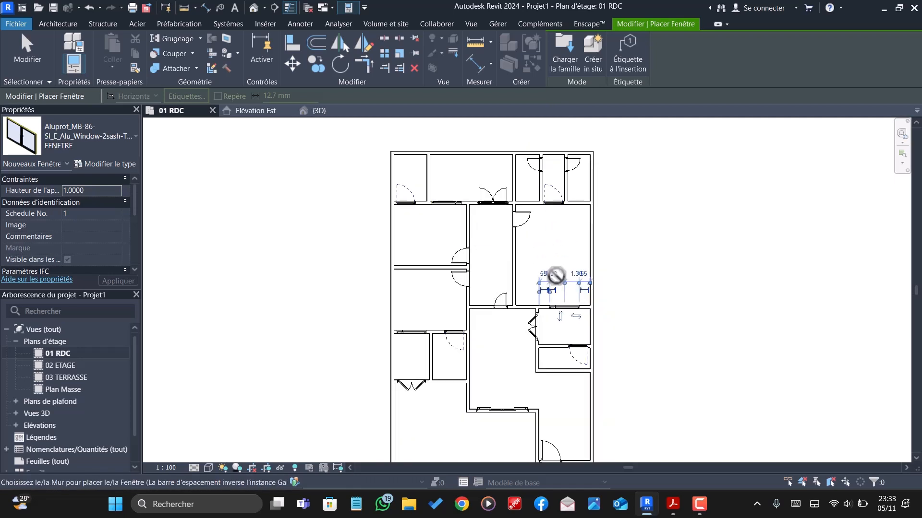
scroll(568, 313, up, 1)
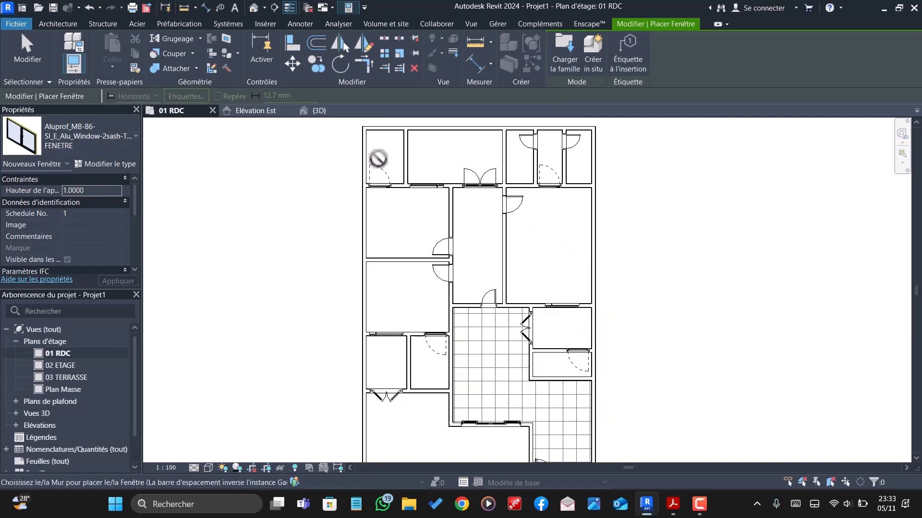
key(Escape)
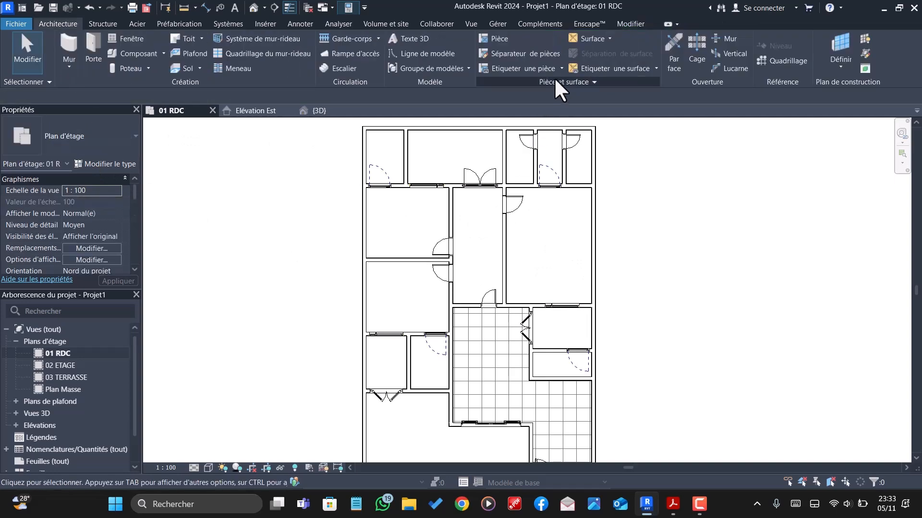
- Load the Window-Exterior-Sierra-Sedona_Awning-Picture_Unit-18inch_60inch-Width-Standard window family from the Bibliotheque issa revit folder for placement
click(132, 40)
click(566, 57)
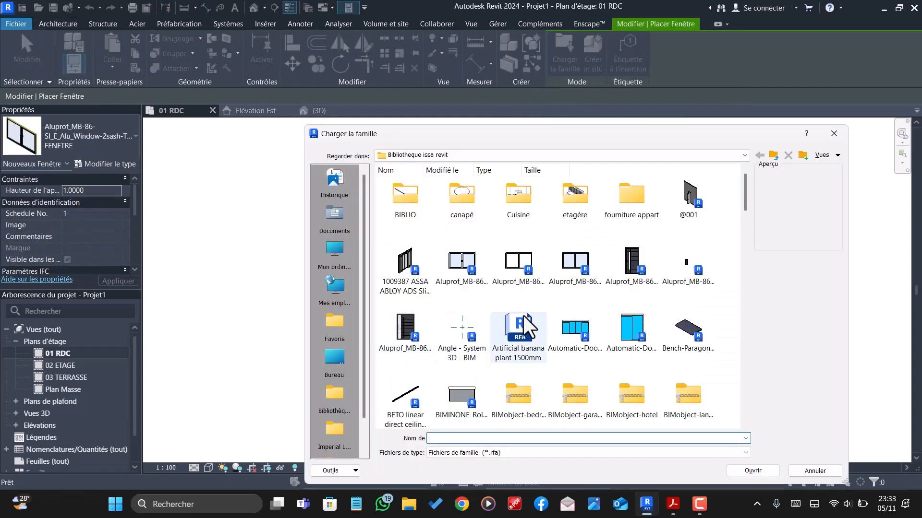
scroll(524, 319, down, 2)
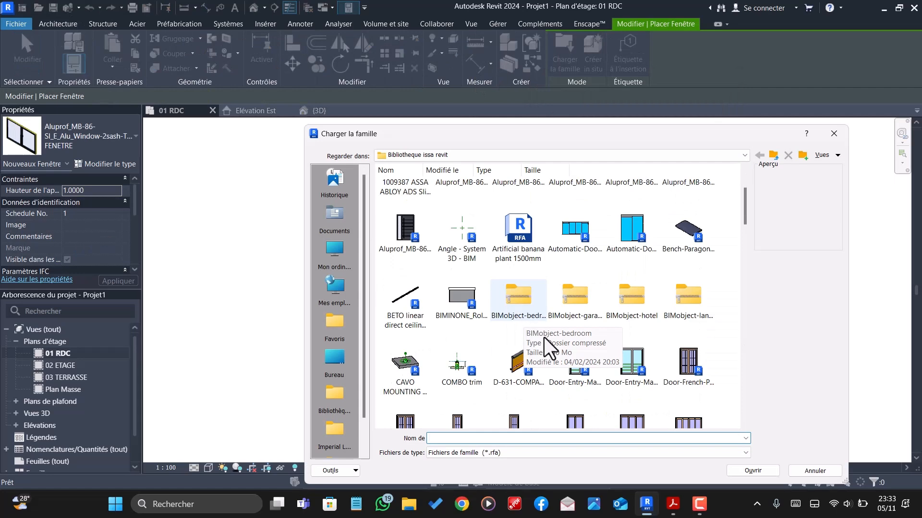
scroll(497, 379, down, 4)
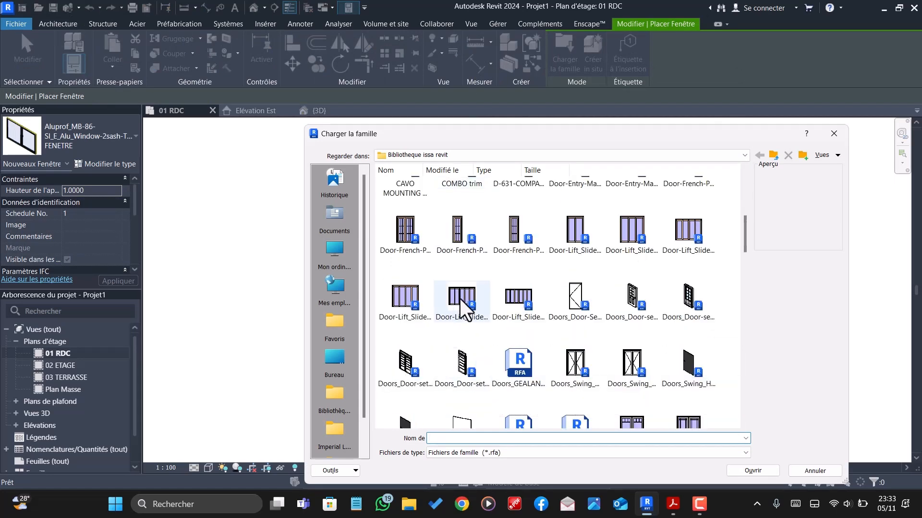
scroll(575, 344, down, 5)
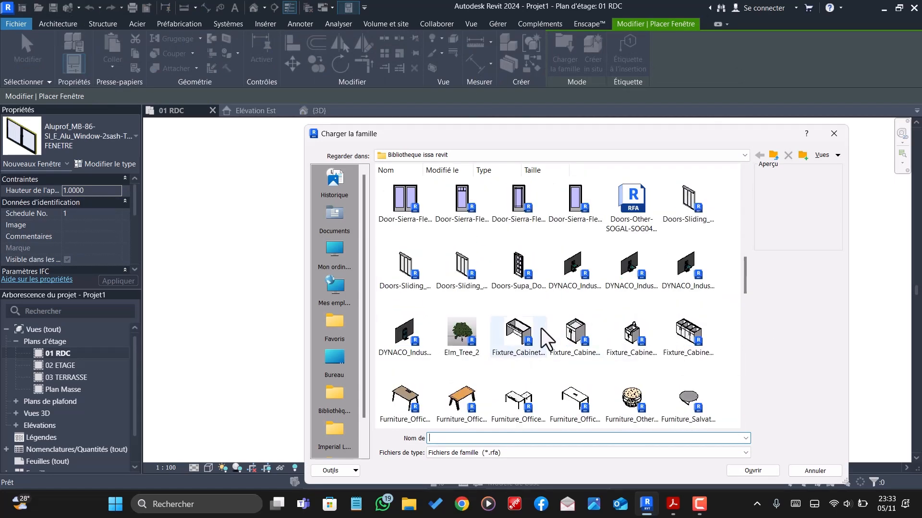
scroll(545, 329, down, 8)
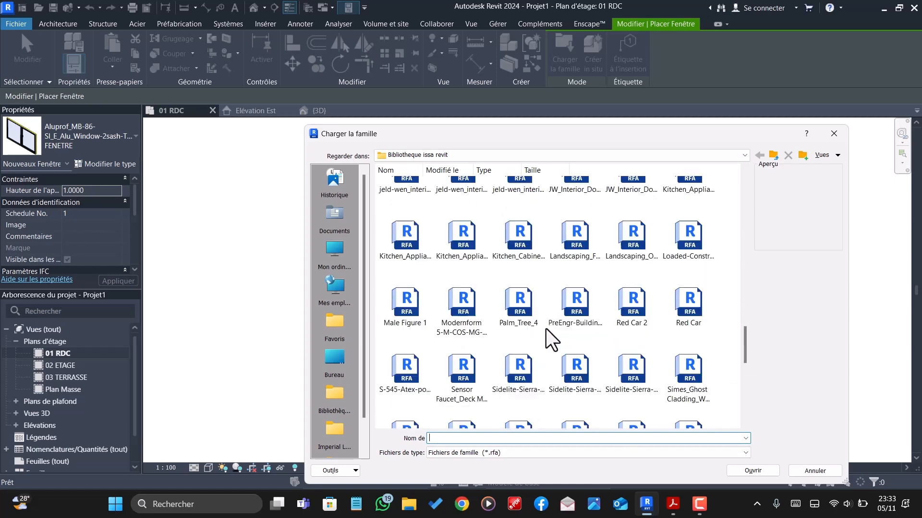
scroll(546, 329, down, 4)
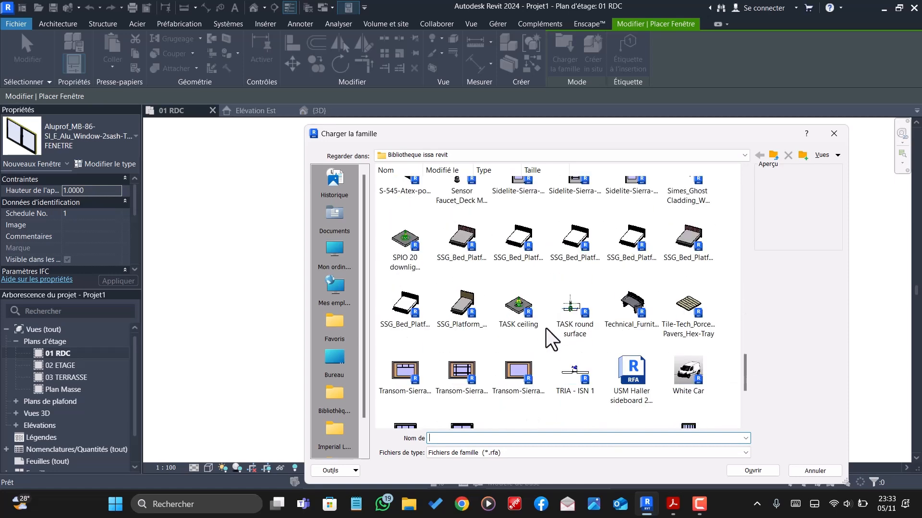
scroll(546, 328, down, 3)
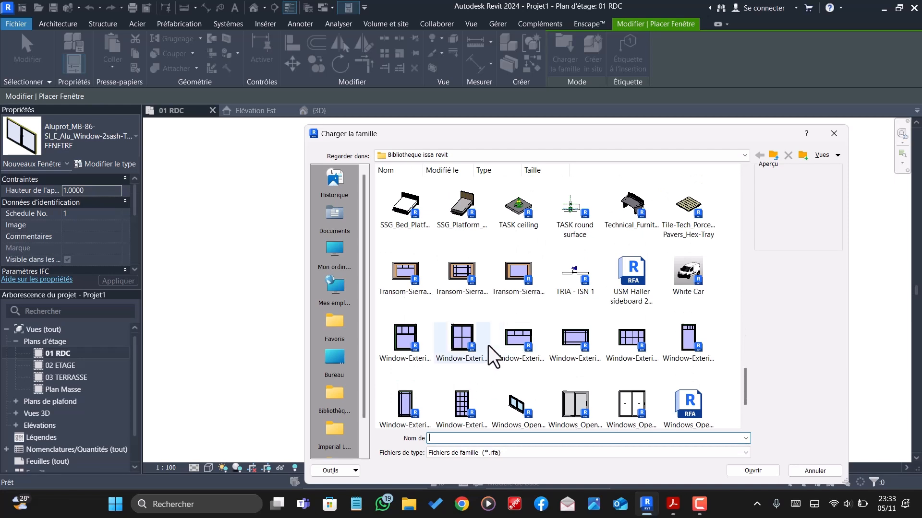
scroll(691, 339, down, 3)
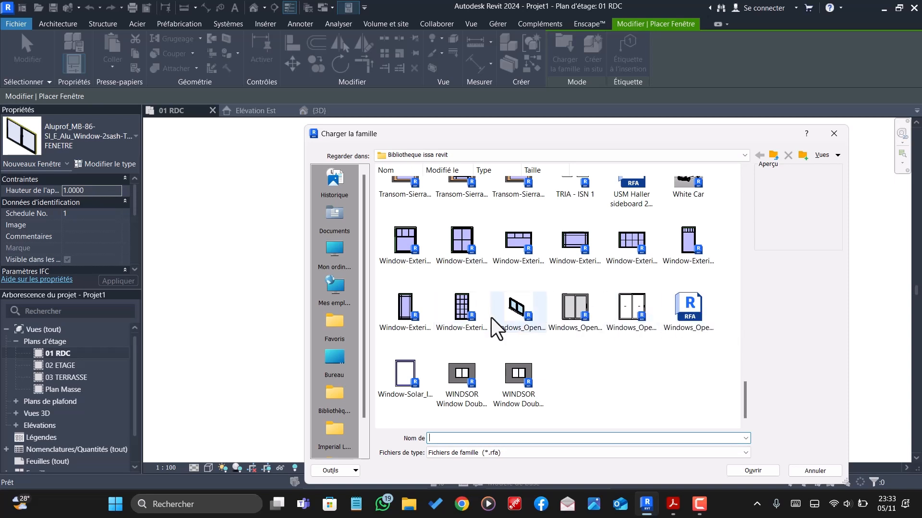
click(463, 304)
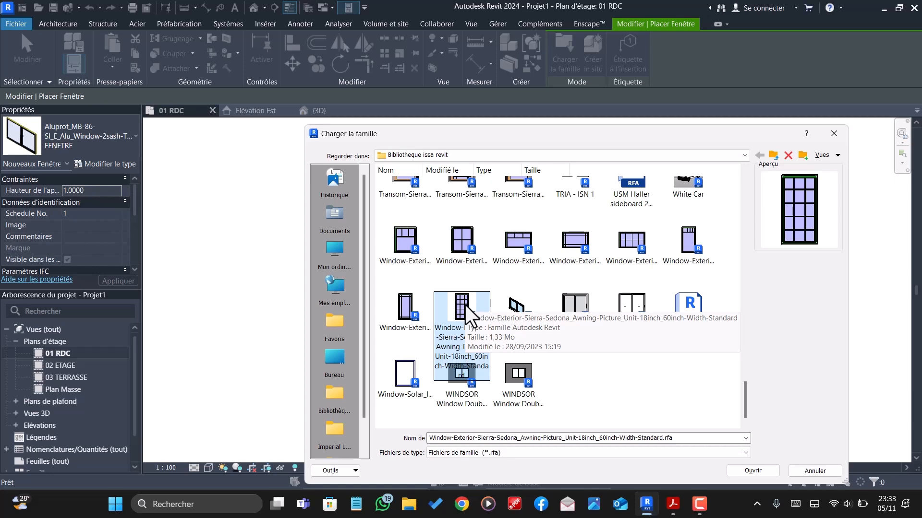
scroll(640, 246, up, 3)
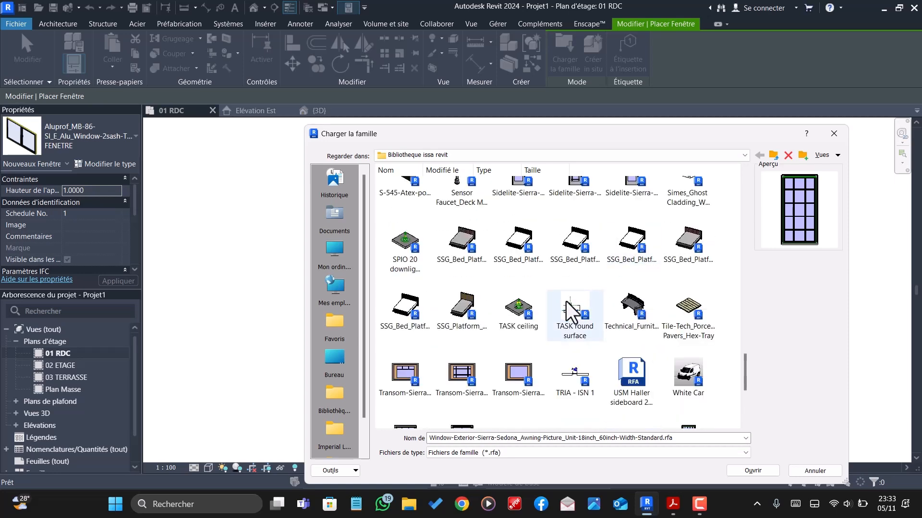
click(750, 469)
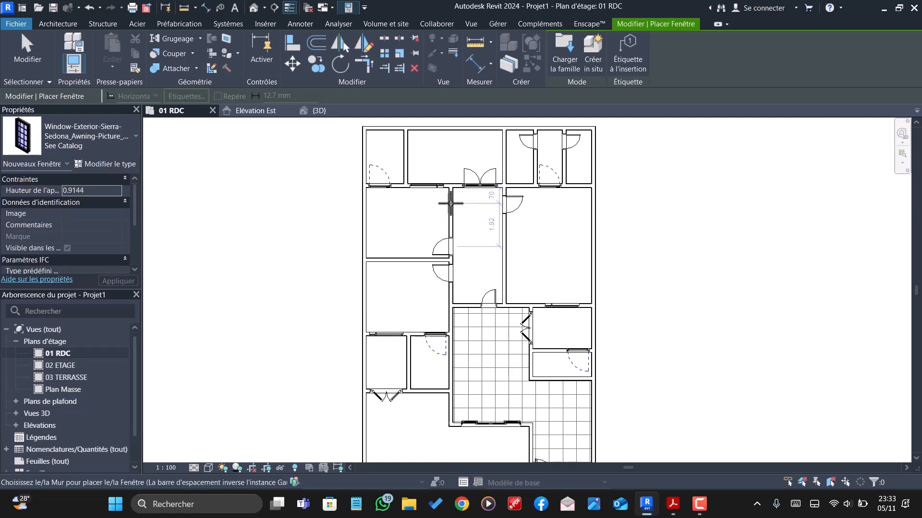
- Duplicate the Sierra-Sedona awning window's See Catalog type as FENE S.E
click(113, 163)
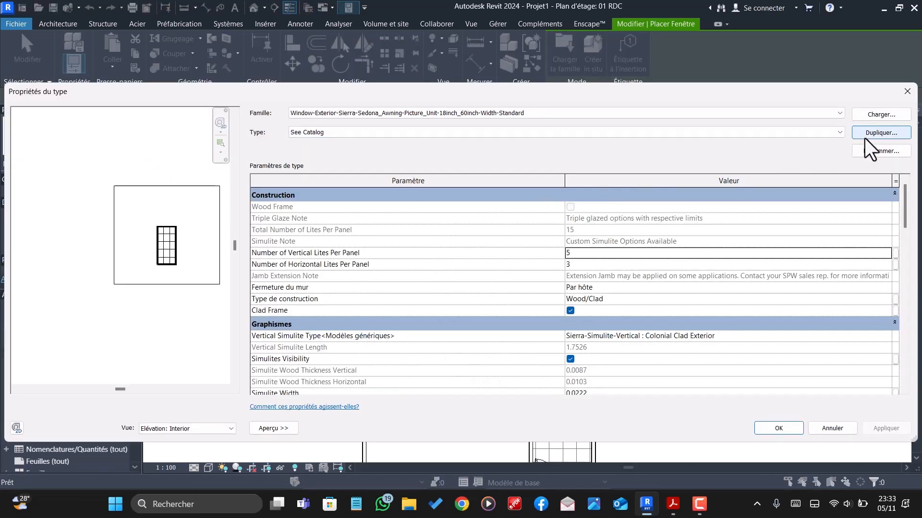
click(868, 136)
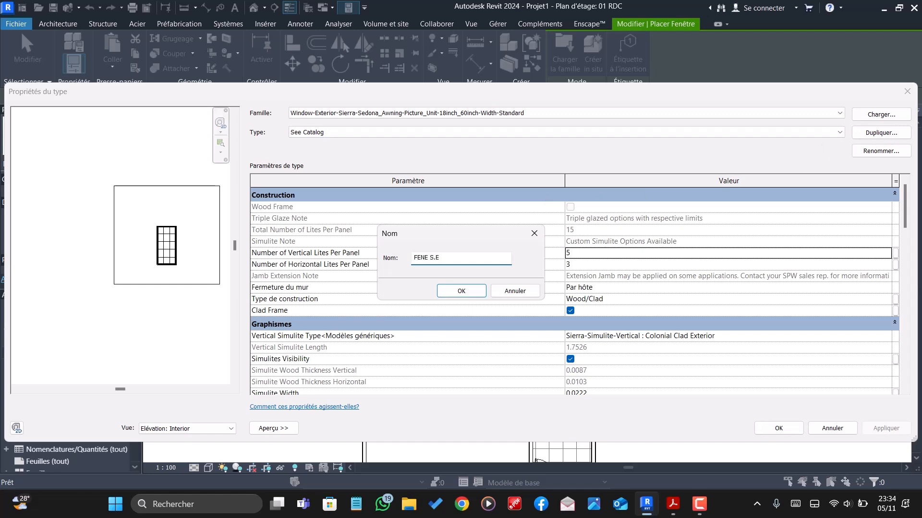
click(461, 291)
scroll(611, 356, down, 1)
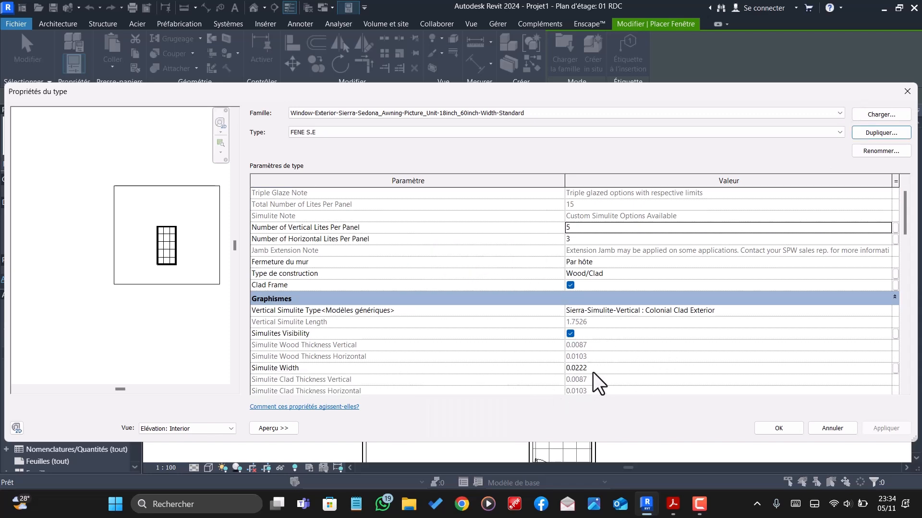
- Set both the height and the width of the FENE S.E window type to 0.90 m and apply the type changes
scroll(588, 371, down, 7)
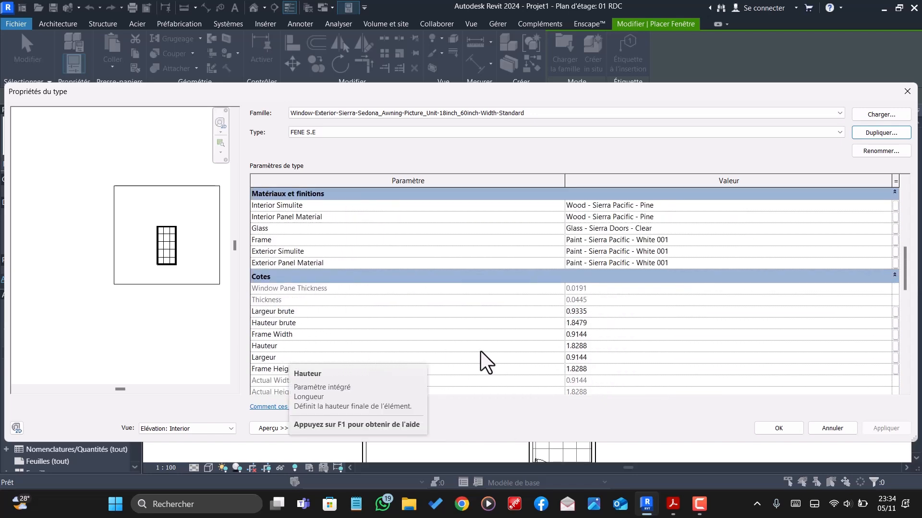
click(600, 347)
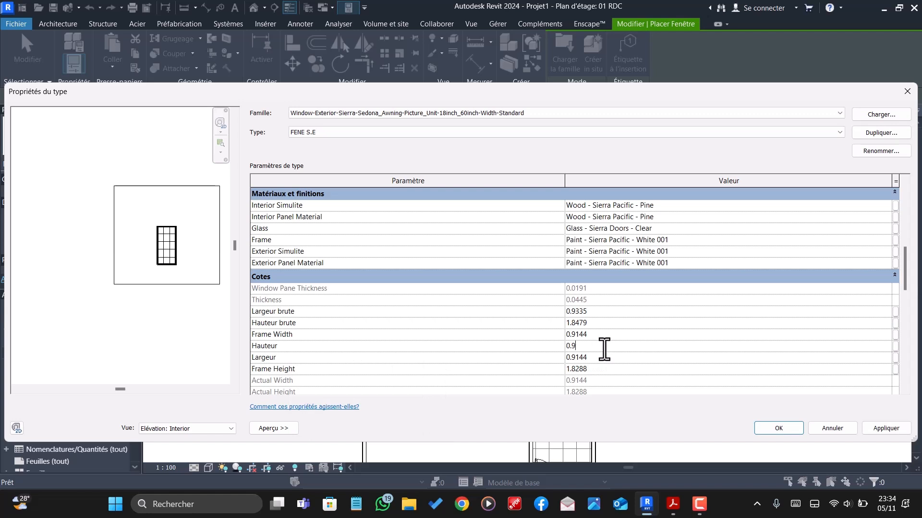
click(610, 357)
click(605, 360)
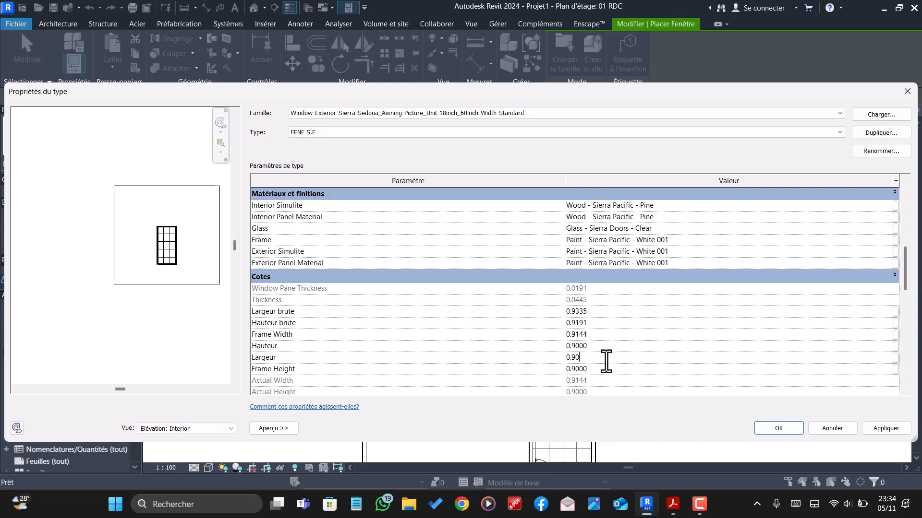
click(762, 425)
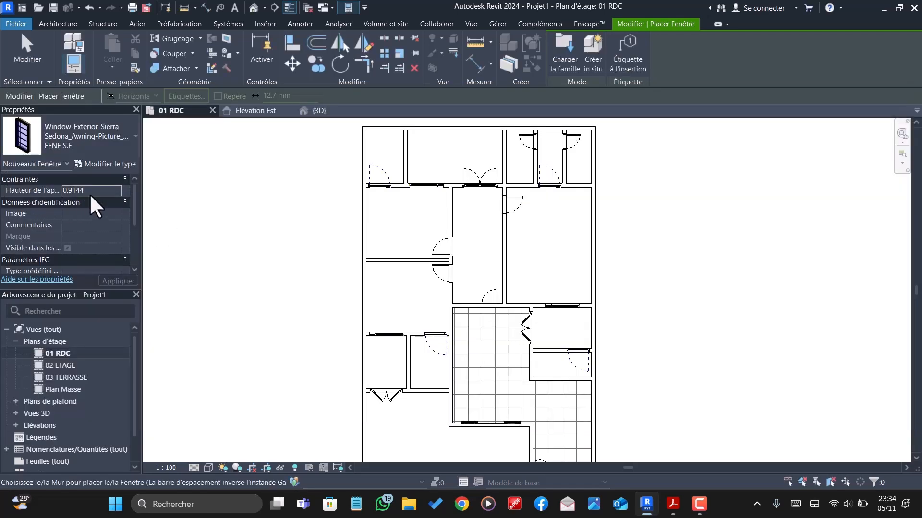
- Place FENE S.E windows with a 1.20 m sill height in both side walls of the wide upper room with the double door
text(1.2000)
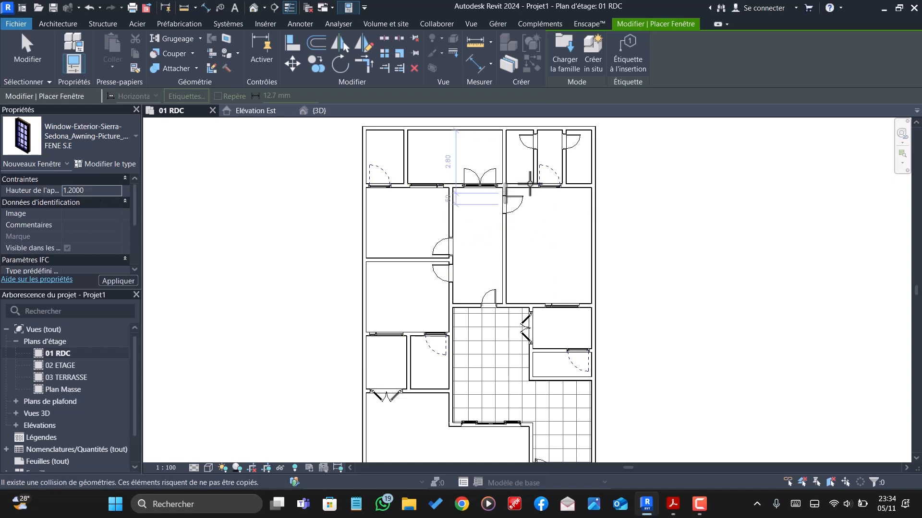
scroll(505, 150, up, 1)
scroll(505, 153, up, 1)
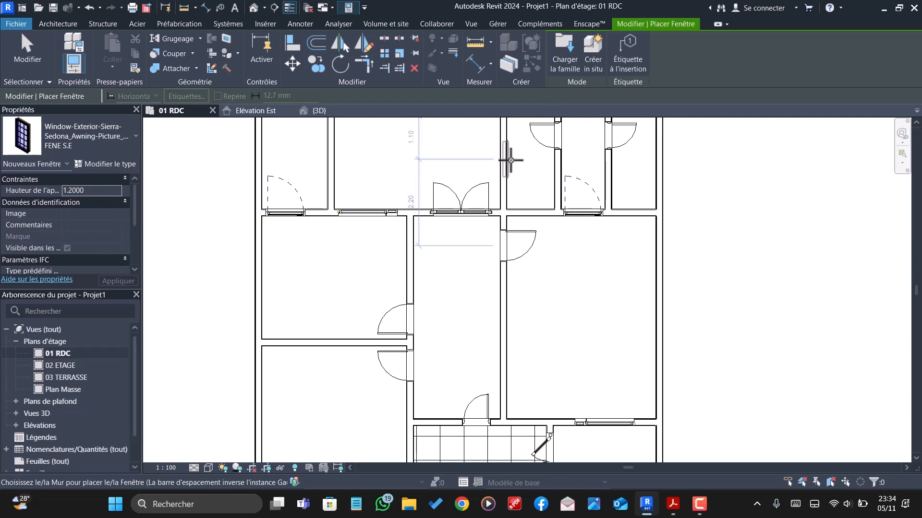
scroll(510, 156, down, 1)
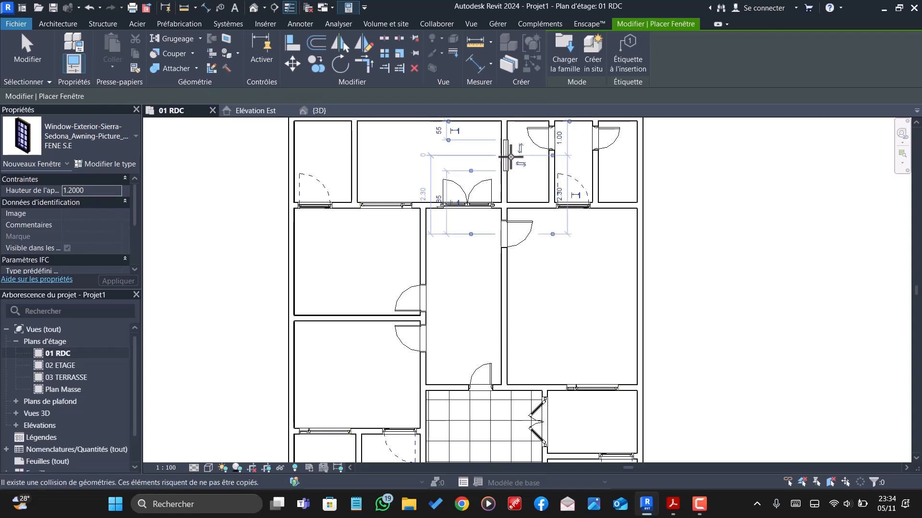
click(510, 156)
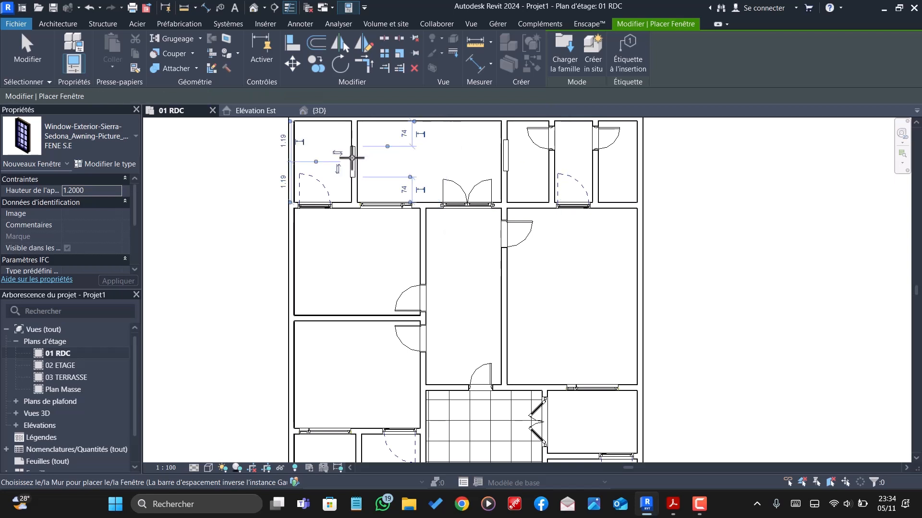
- Place a FENE S.E window in the wall between the two small left-hand rooms, centred 1.18 m from each end
scroll(352, 157, down, 1)
scroll(352, 157, down, 2)
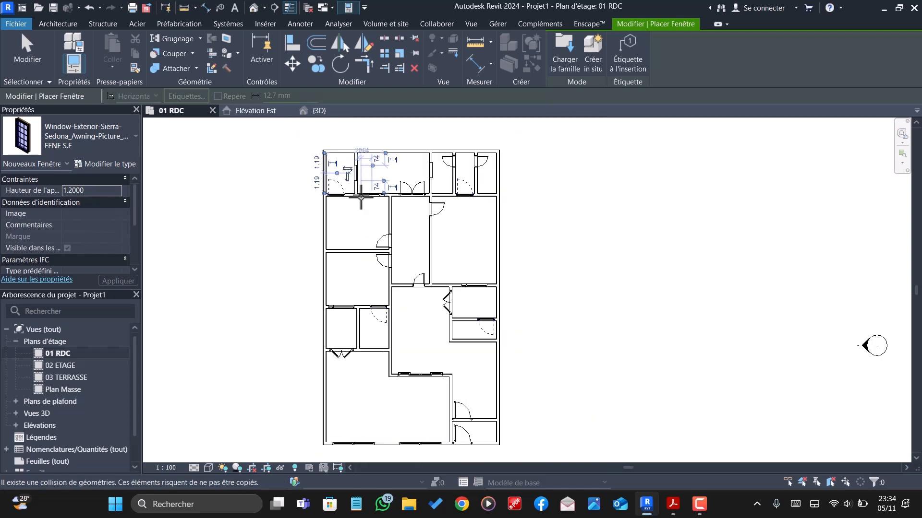
scroll(358, 334, up, 5)
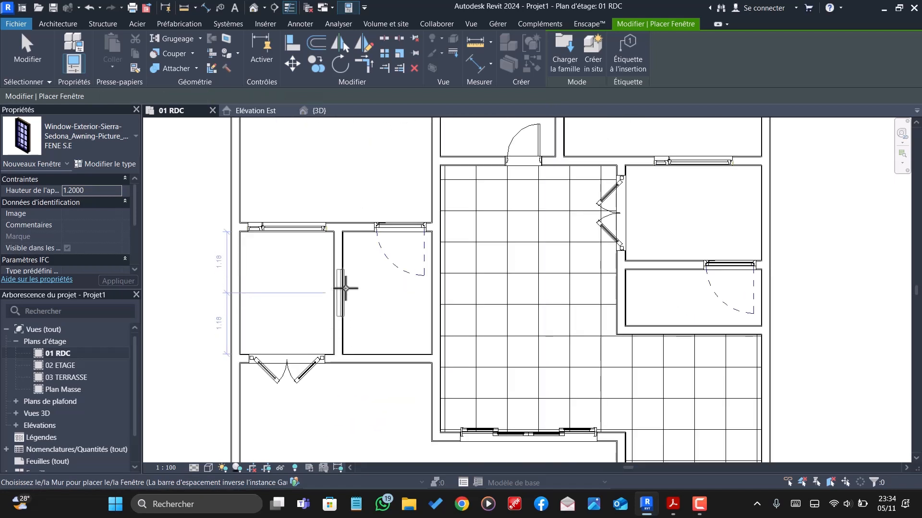
click(342, 293)
scroll(349, 274, down, 3)
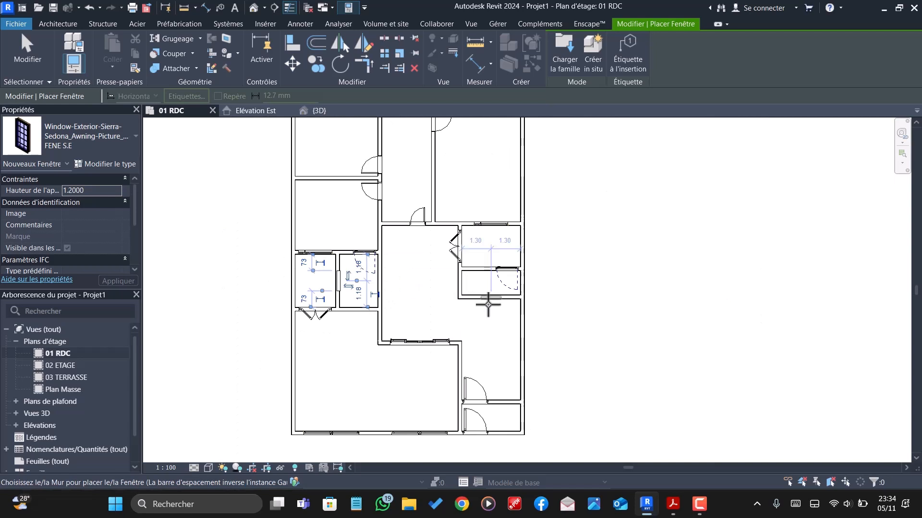
- Place a FENE S.E window in the wall between the two small right-hand rooms, centred 0.70 m from the left wall, and finish placement
scroll(519, 284, up, 2)
scroll(447, 262, up, 2)
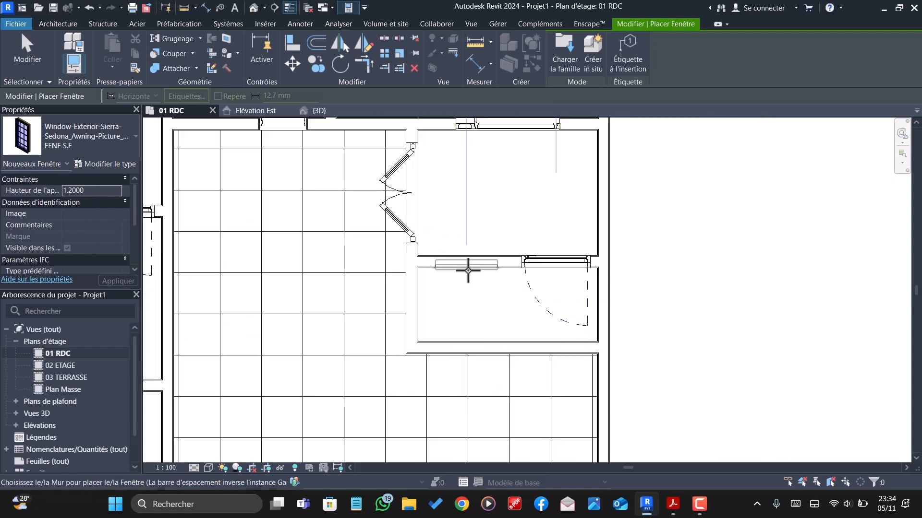
scroll(468, 272, down, 3)
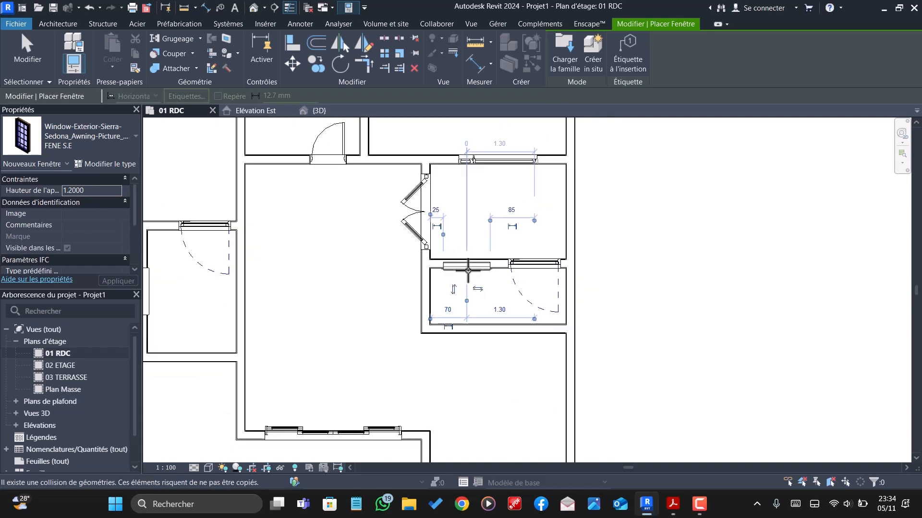
scroll(468, 271, down, 5)
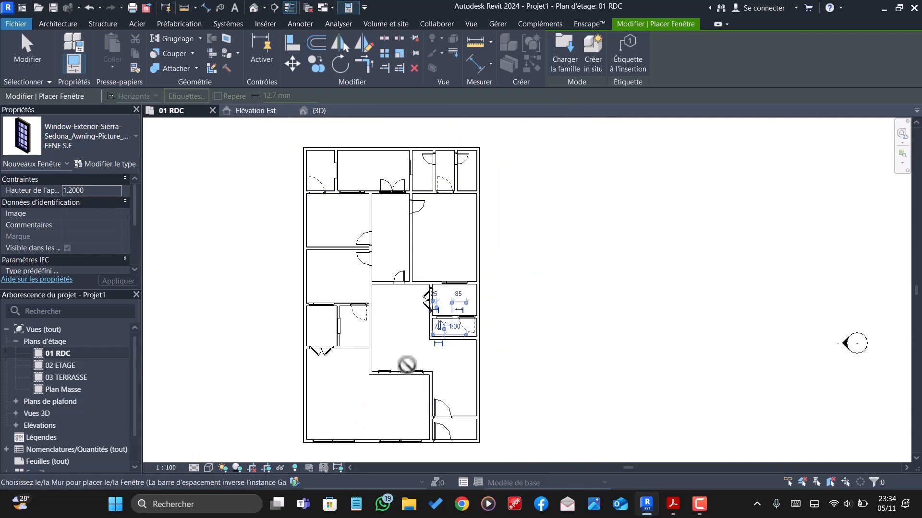
scroll(371, 231, up, 1)
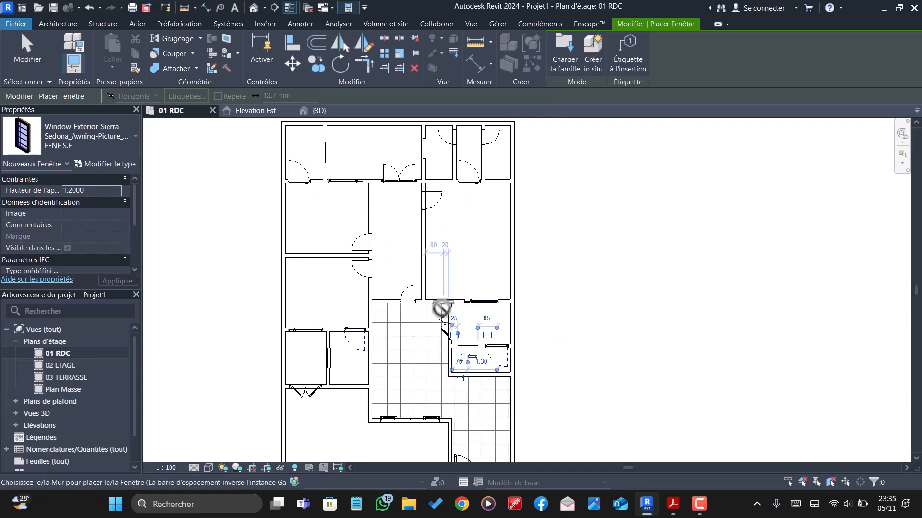
key(Escape)
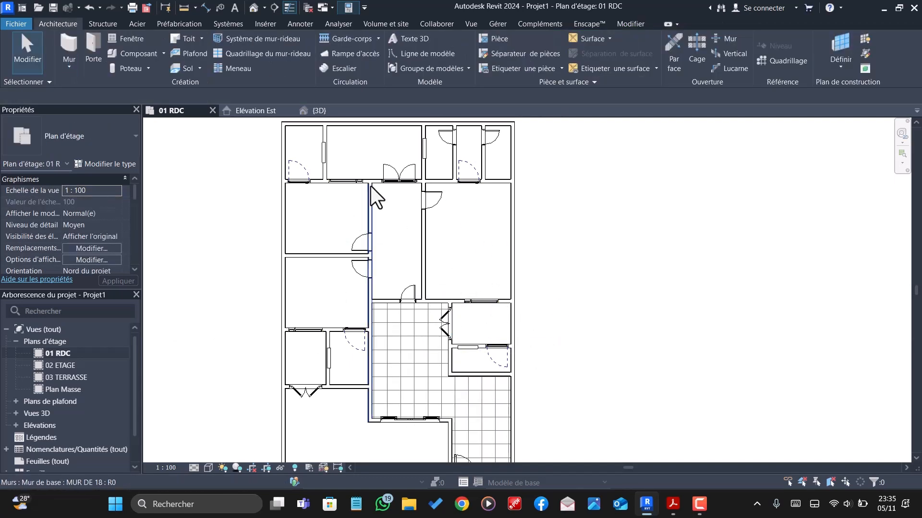
- Examine the placed windows in the 3D view from the front and left sides, checking the FENE S.E window in the wide rear room
click(323, 111)
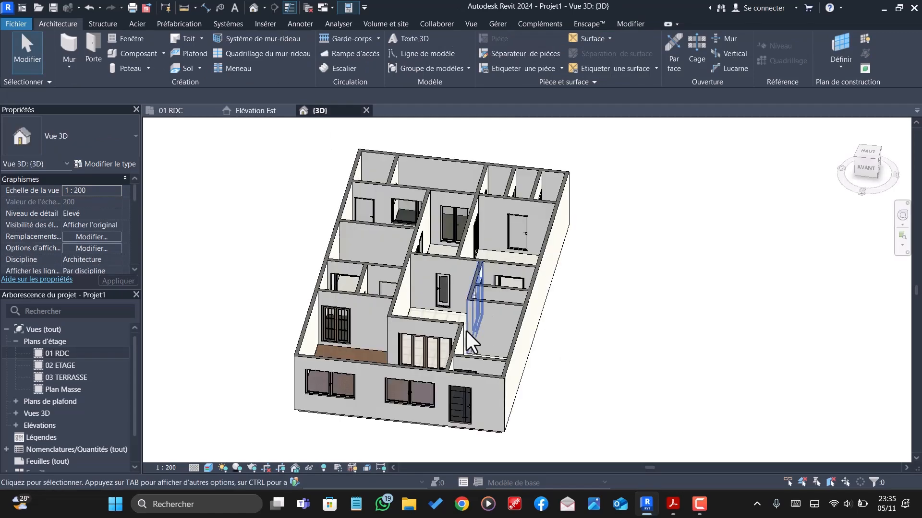
scroll(464, 311, up, 3)
shift+middle_drag(463, 317, 627, 302)
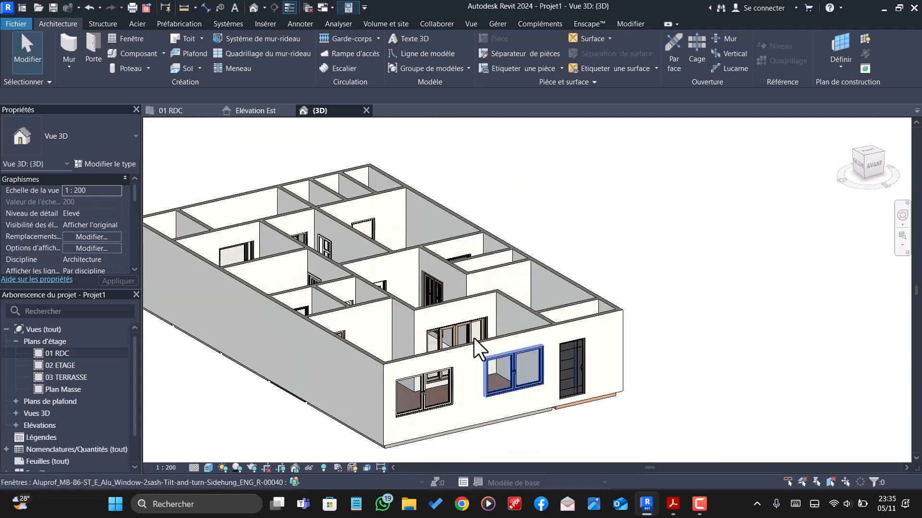
shift+middle_drag(442, 308, 410, 340)
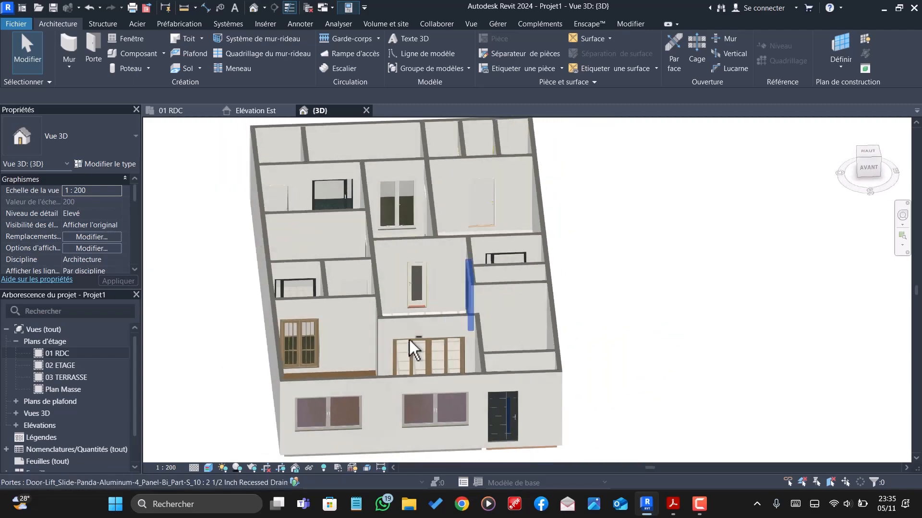
scroll(485, 215, up, 3)
scroll(544, 326, down, 5)
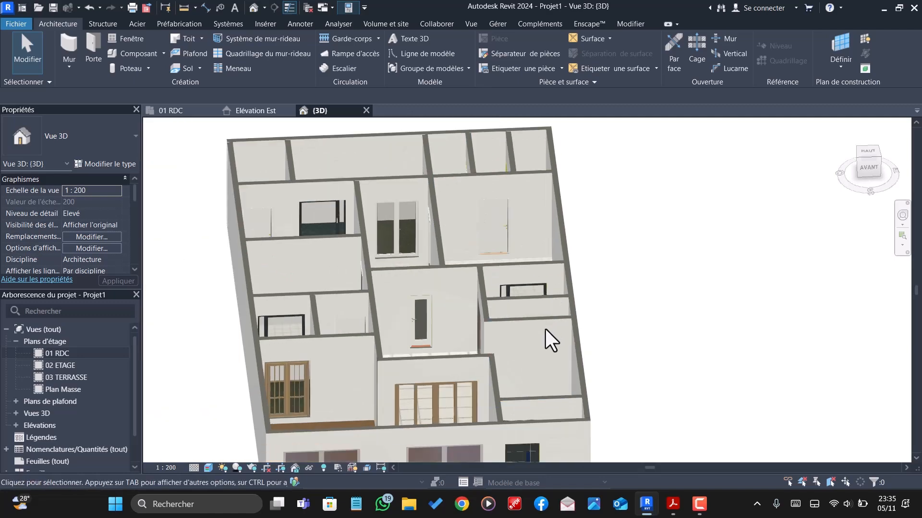
shift+middle_drag(545, 329, 717, 389)
scroll(482, 412, up, 6)
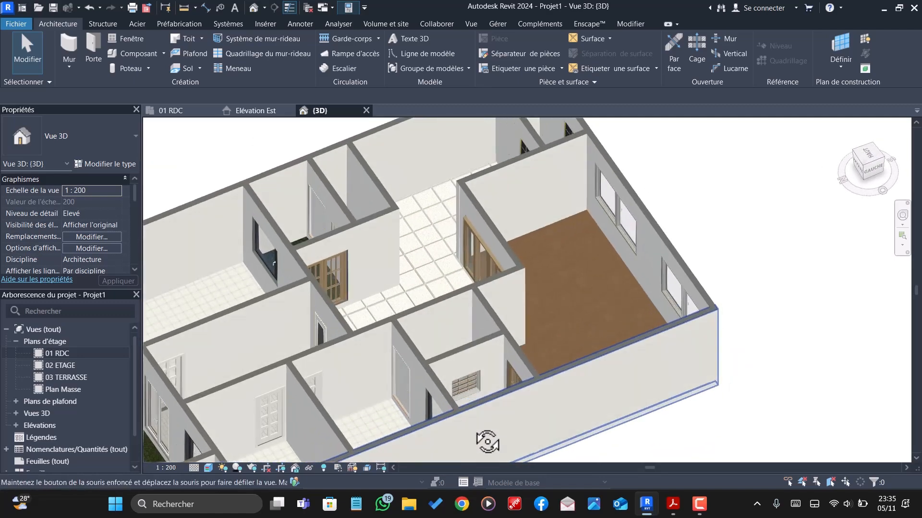
scroll(438, 313, down, 5)
shift+middle_drag(438, 313, 388, 317)
shift+middle_drag(339, 304, 336, 279)
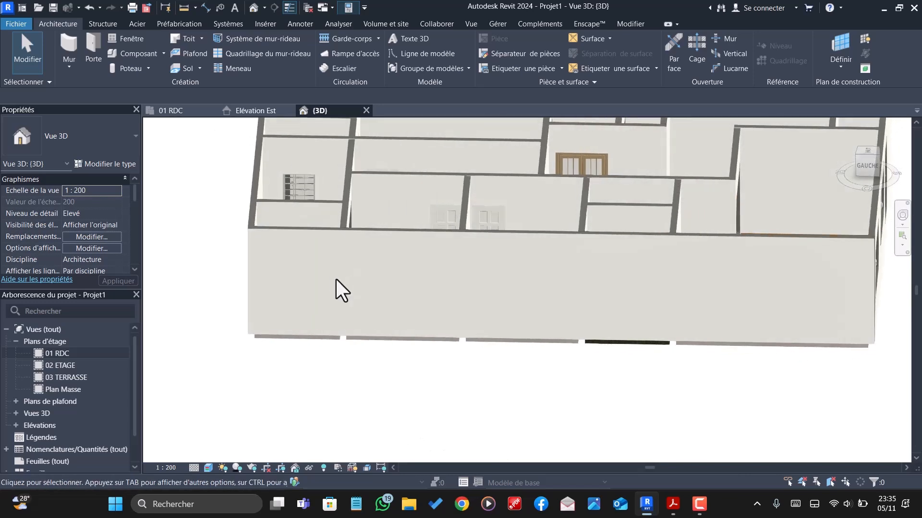
click(301, 181)
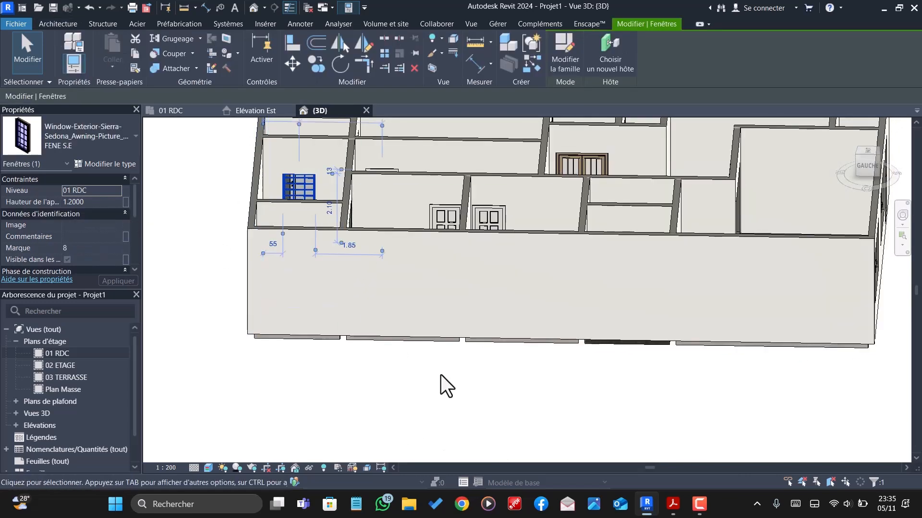
scroll(485, 401, down, 4)
scroll(416, 336, up, 5)
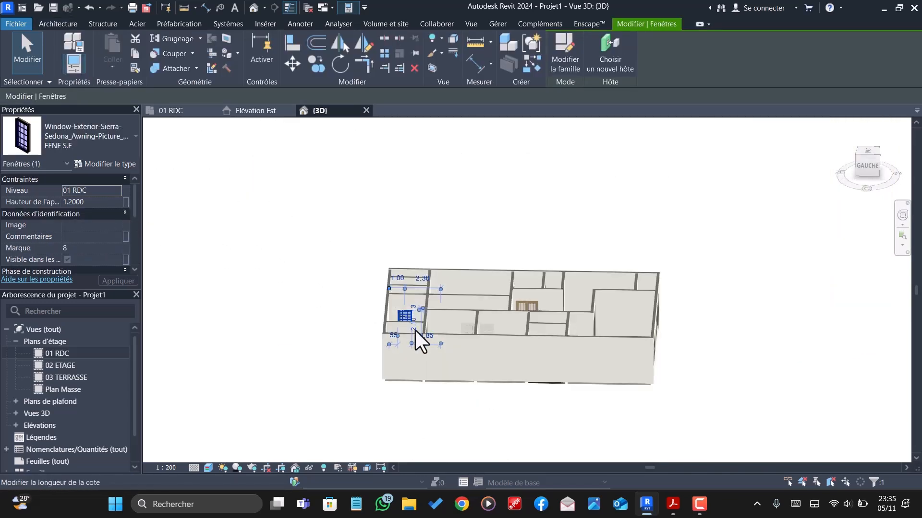
key(Escape)
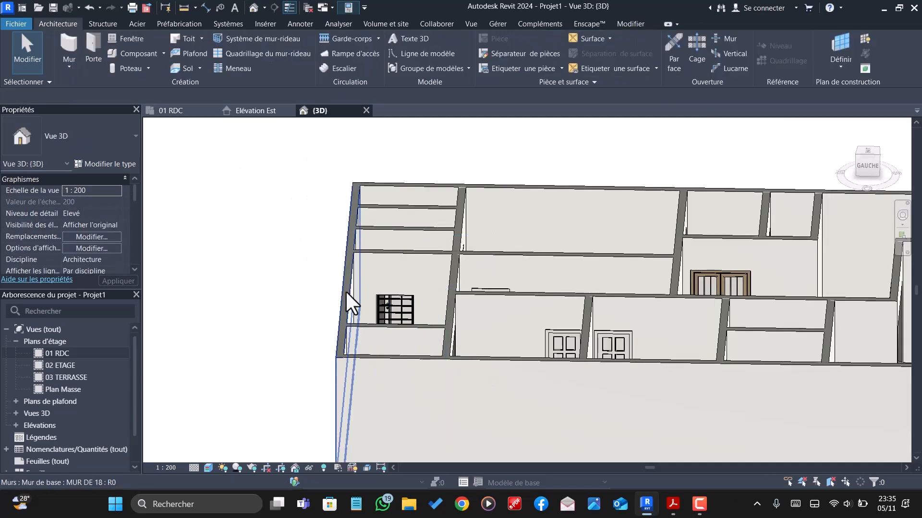
- Examine the ground-floor rooms, openings and floor finishes in 3D from the front and from above
scroll(353, 291, down, 6)
shift+middle_drag(686, 387, 634, 461)
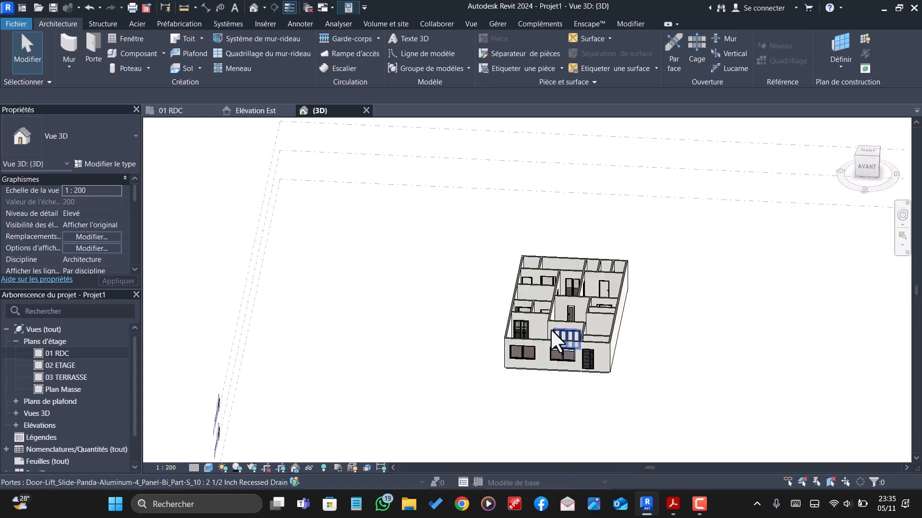
scroll(555, 327, up, 5)
scroll(661, 285, down, 2)
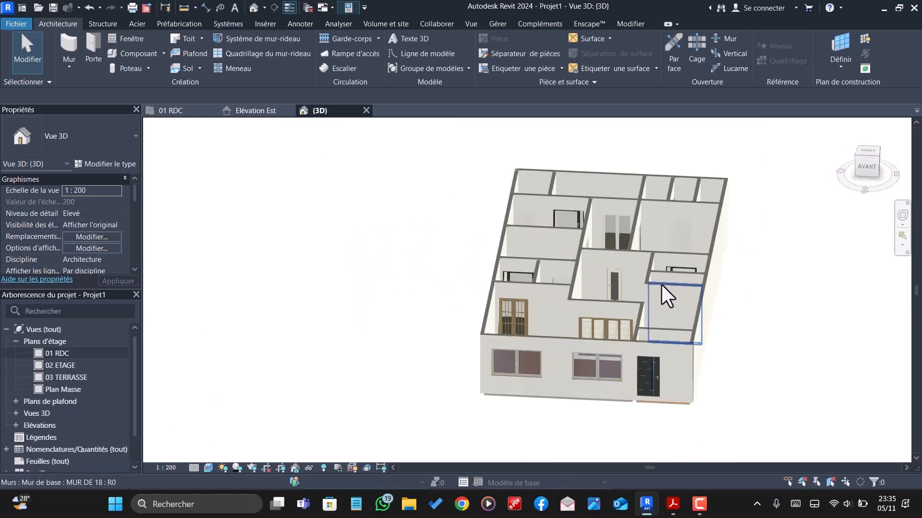
scroll(666, 286, down, 2)
scroll(624, 392, up, 2)
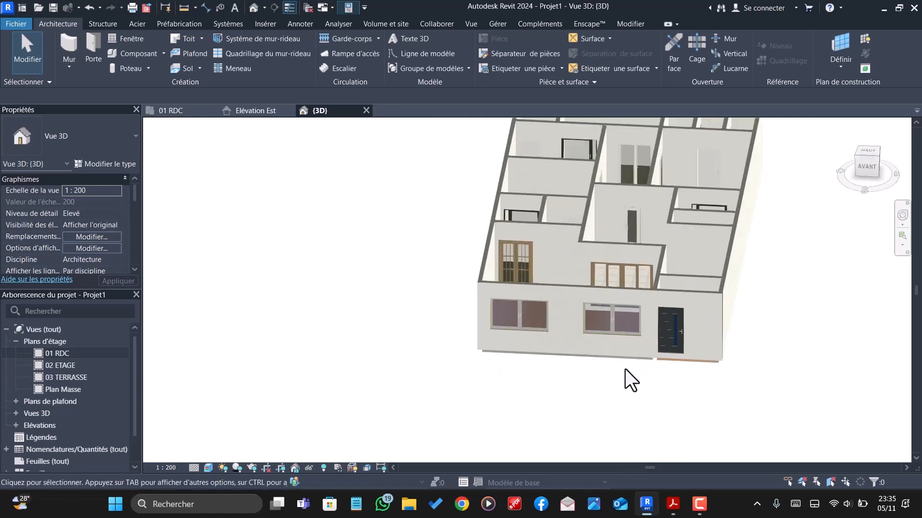
scroll(625, 370, down, 3)
scroll(619, 336, up, 4)
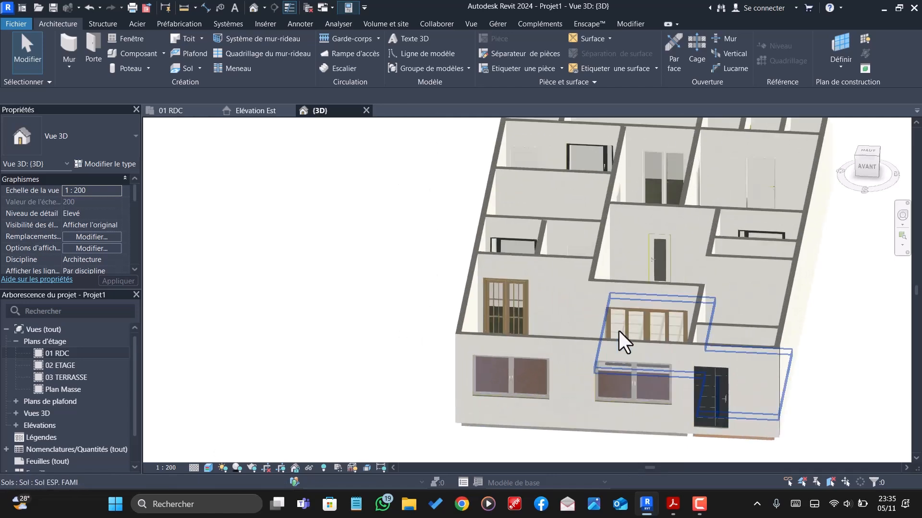
scroll(624, 346, up, 2)
mouse_move(643, 373)
shift+middle_down()
mouse_move(629, 468)
mouse_move(563, 388)
mouse_move(569, 294)
mouse_move(567, 331)
mouse_move(522, 308)
mouse_move(494, 313)
mouse_move(496, 385)
mouse_move(619, 426)
mouse_move(661, 403)
mouse_move(654, 366)
shift+middle_up()
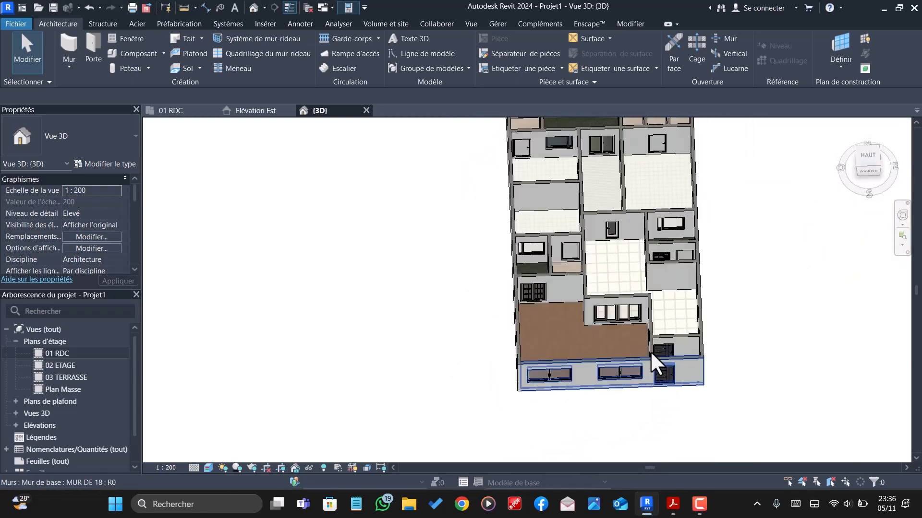
scroll(614, 243, up, 5)
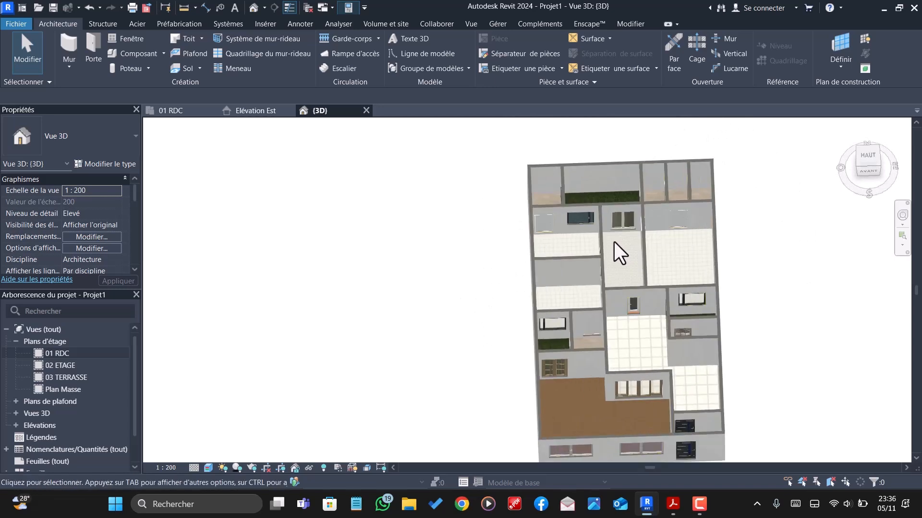
scroll(615, 256, up, 1)
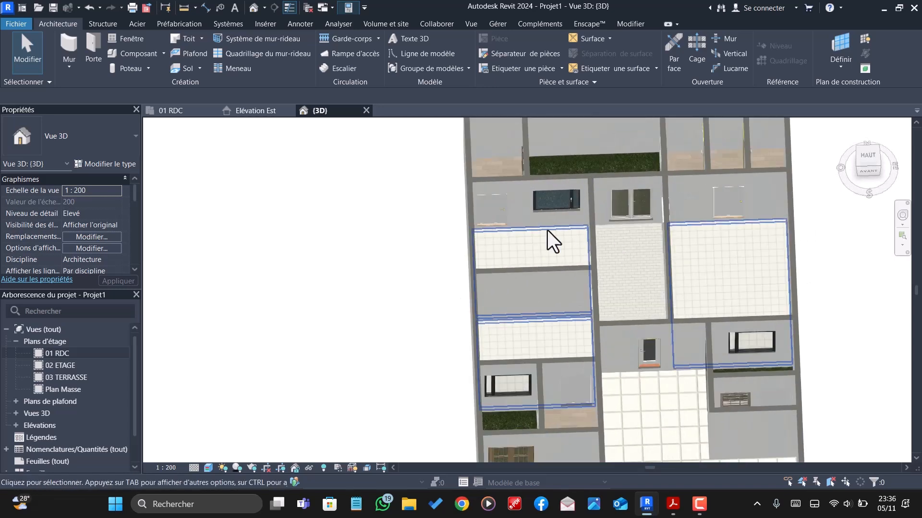
- In the 01 RDC plan, start a floor and duplicate the Dalle en béton - 250 mm type as DALLAGE
click(171, 110)
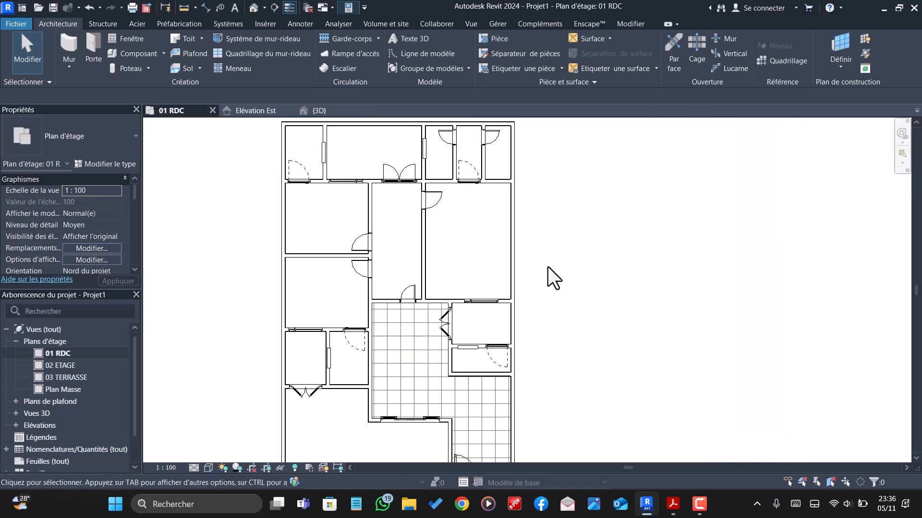
scroll(365, 216, down, 2)
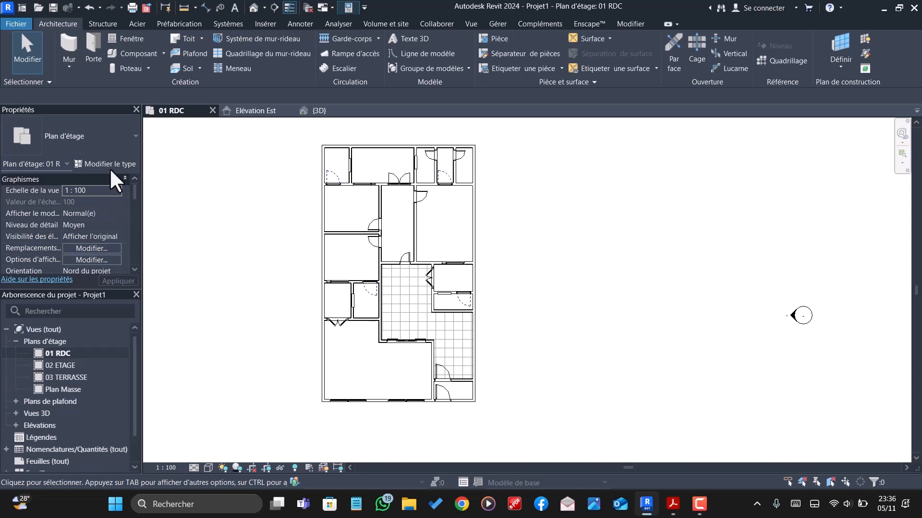
click(194, 68)
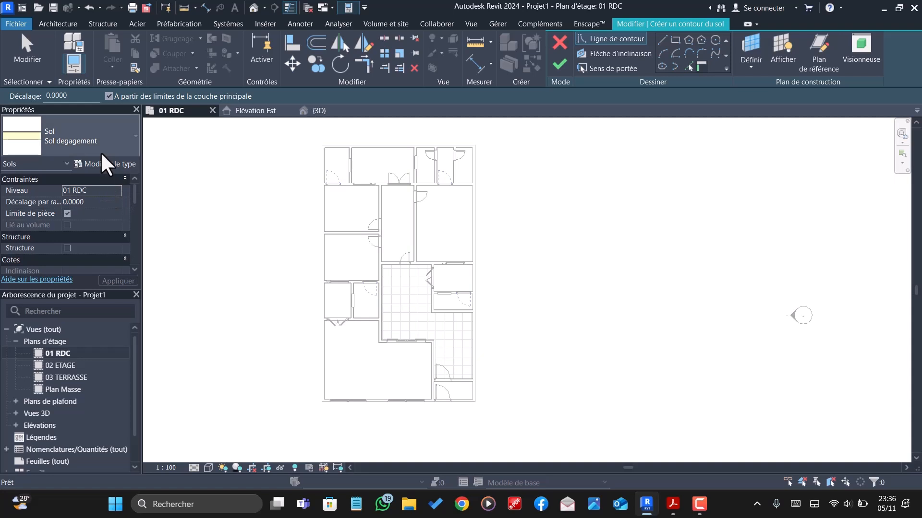
click(97, 136)
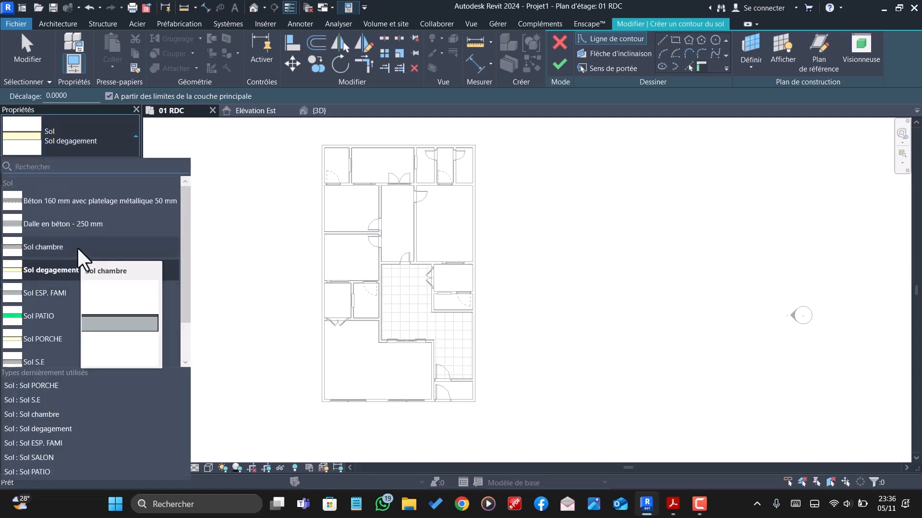
click(105, 222)
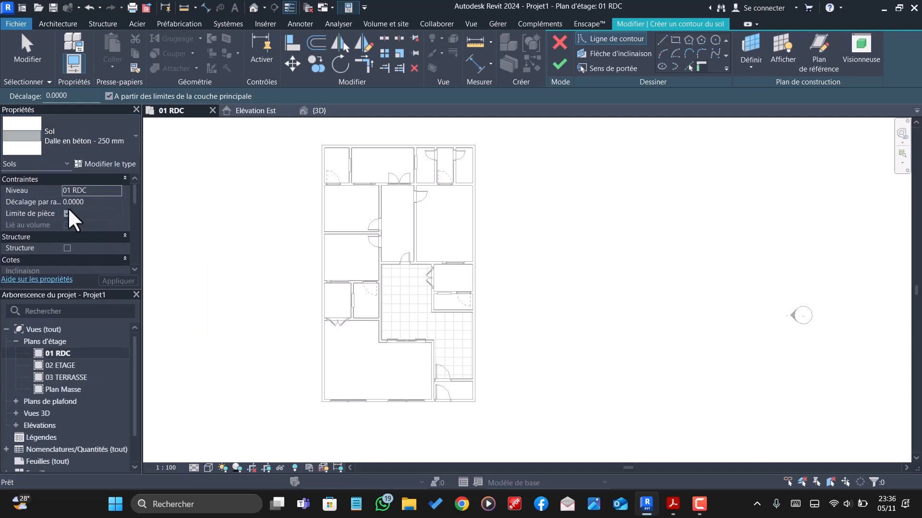
click(96, 202)
click(95, 204)
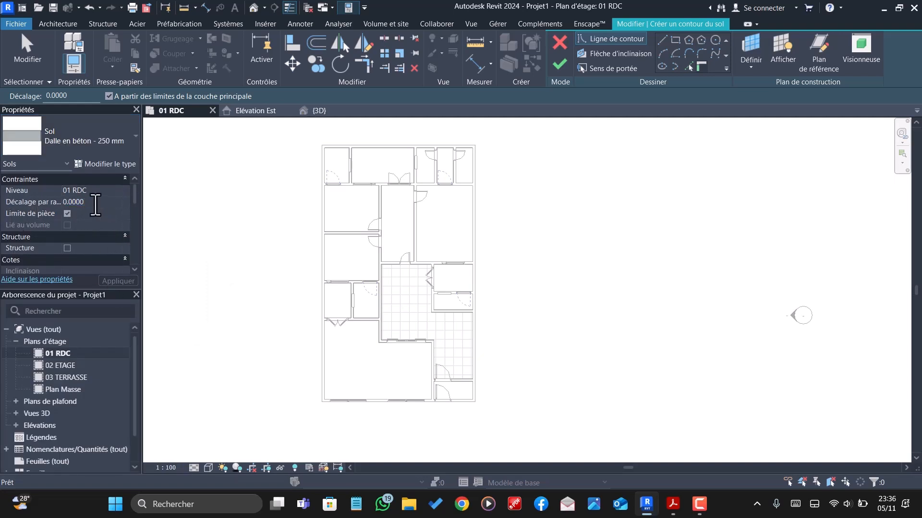
click(113, 166)
click(874, 135)
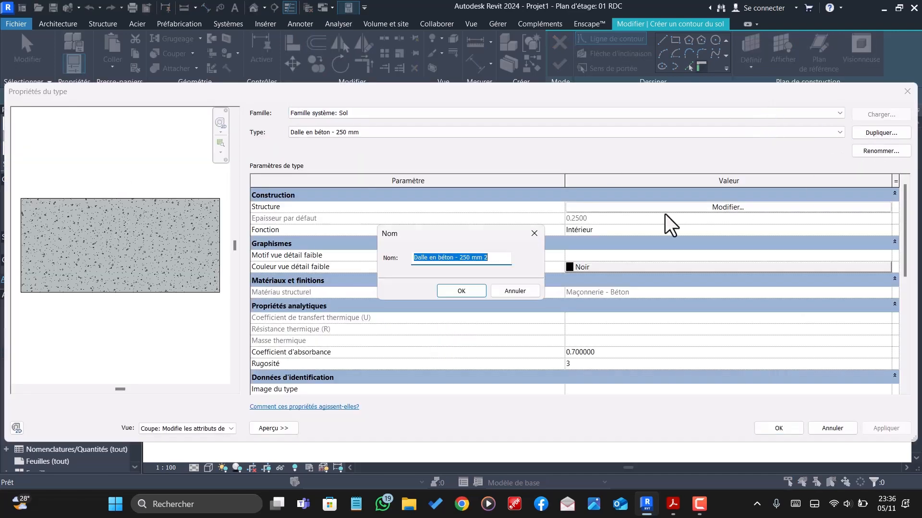
text(DALLAGE)
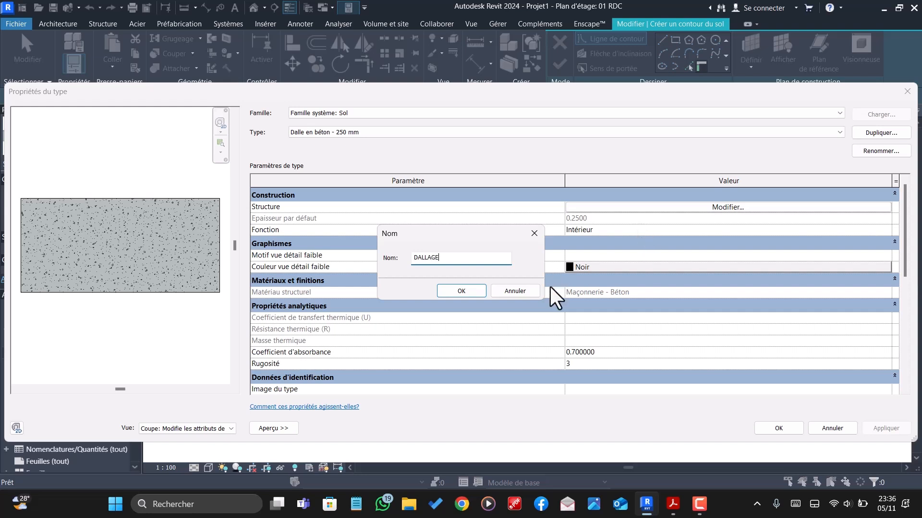
click(461, 291)
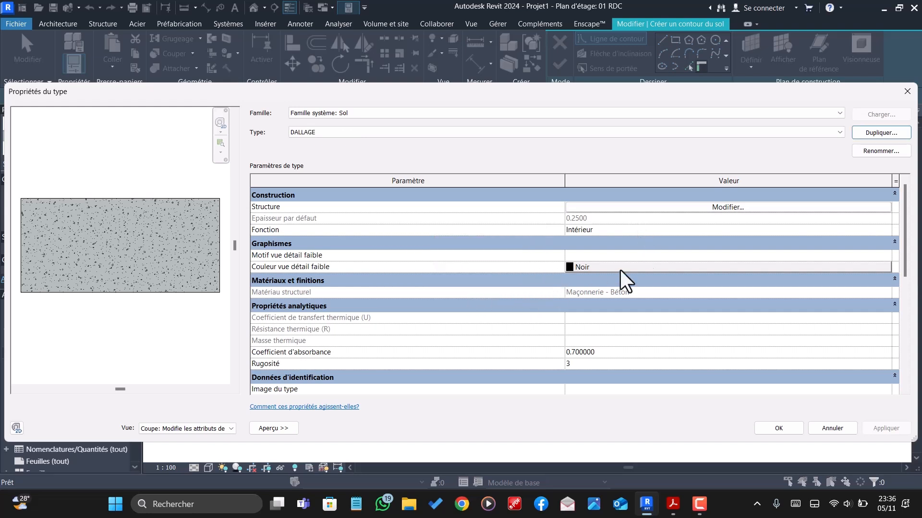
- Set the DALLAGE type's structural layer thickness to 0.10 m and the new floor's offset from the level to 0.10 m
click(712, 209)
click(571, 216)
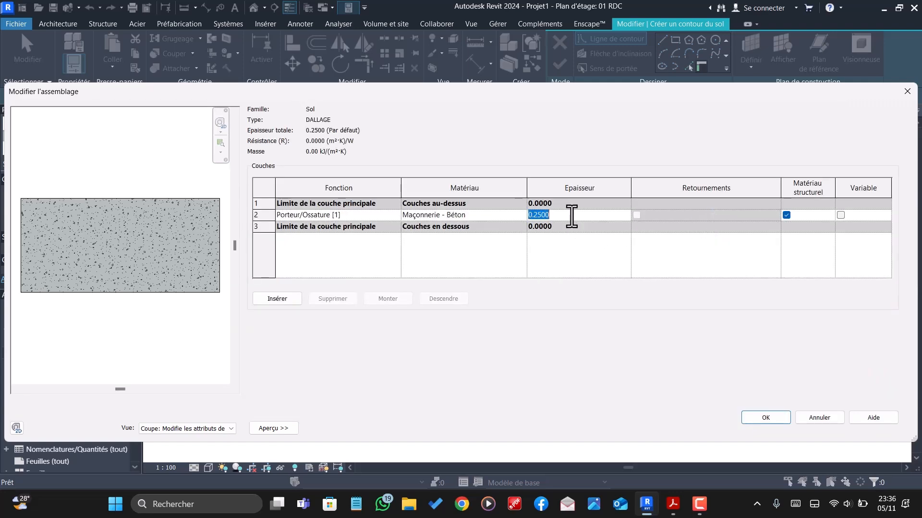
click(585, 221)
text(0.10)
click(763, 418)
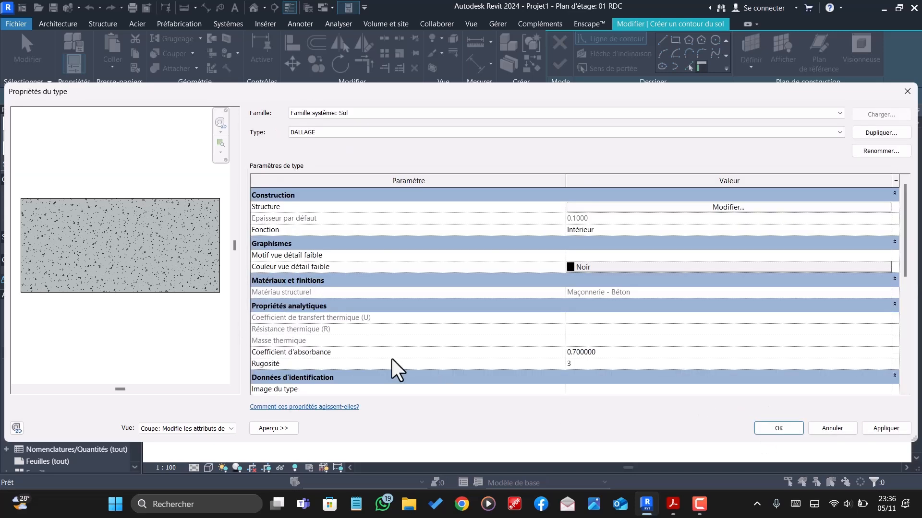
click(799, 432)
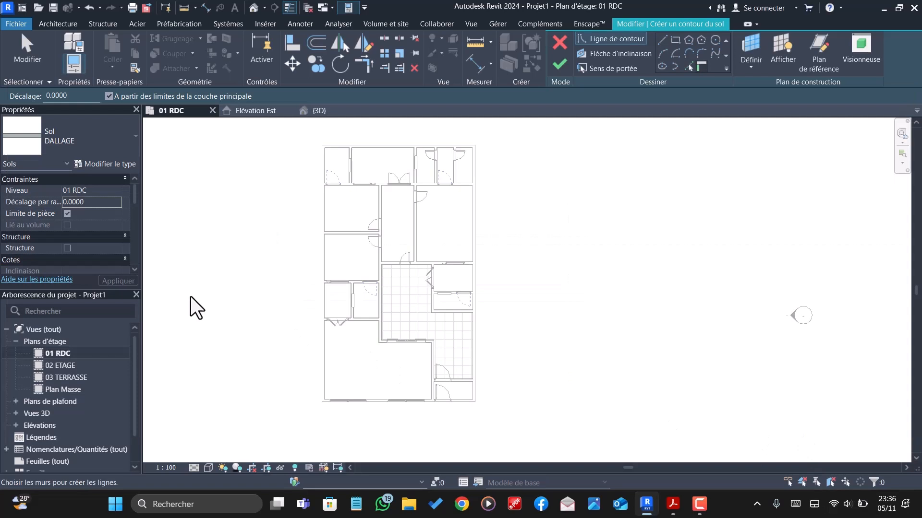
click(106, 201)
text(0)
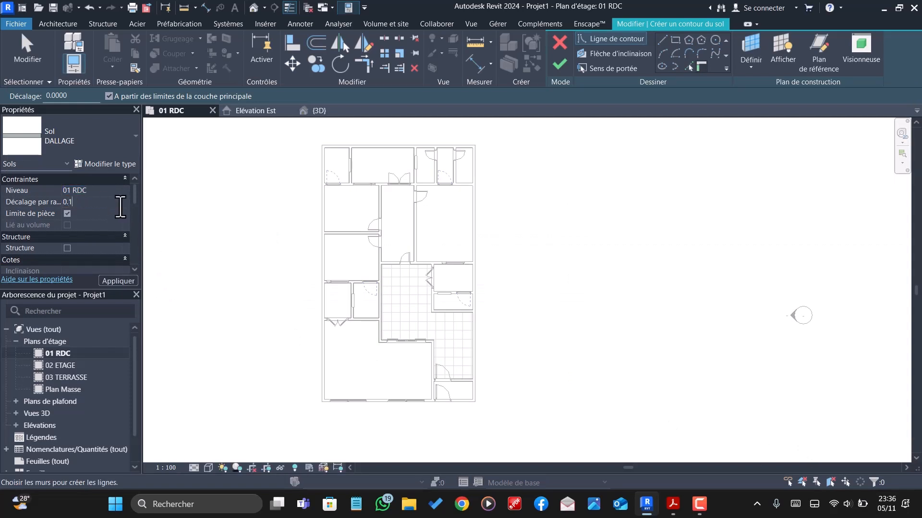
- Sketch a rectangular floor boundary between the rear-right and front-left inner corners of the perimeter walls, and finish the DALLAGE floor
click(675, 40)
scroll(472, 151, up, 4)
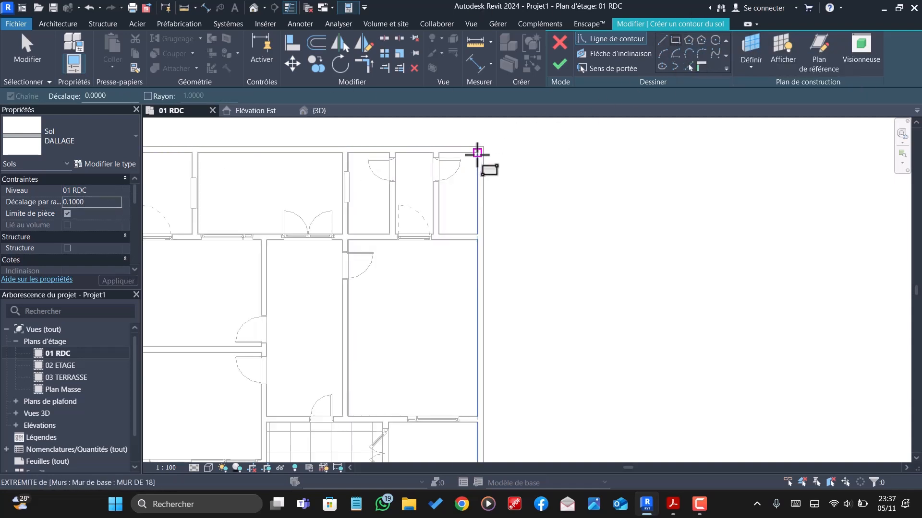
key(Escape)
scroll(478, 154, up, 3)
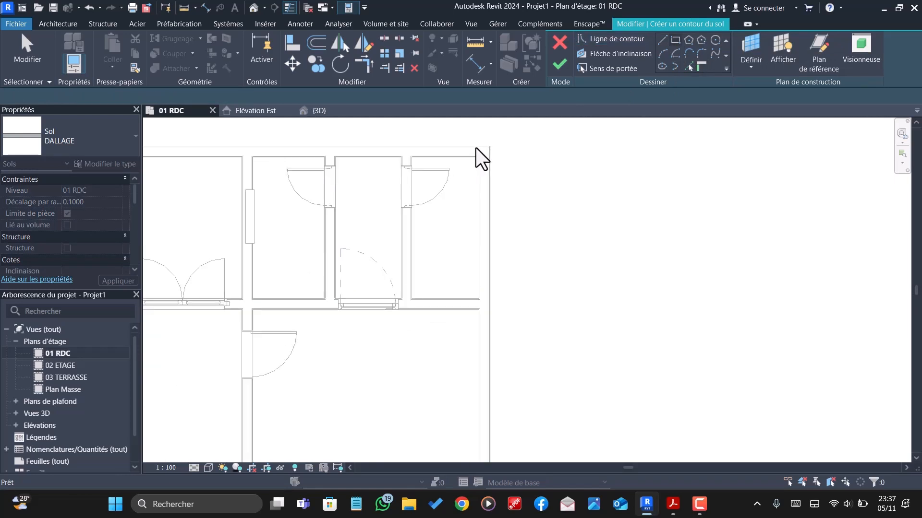
click(675, 40)
scroll(485, 158, up, 3)
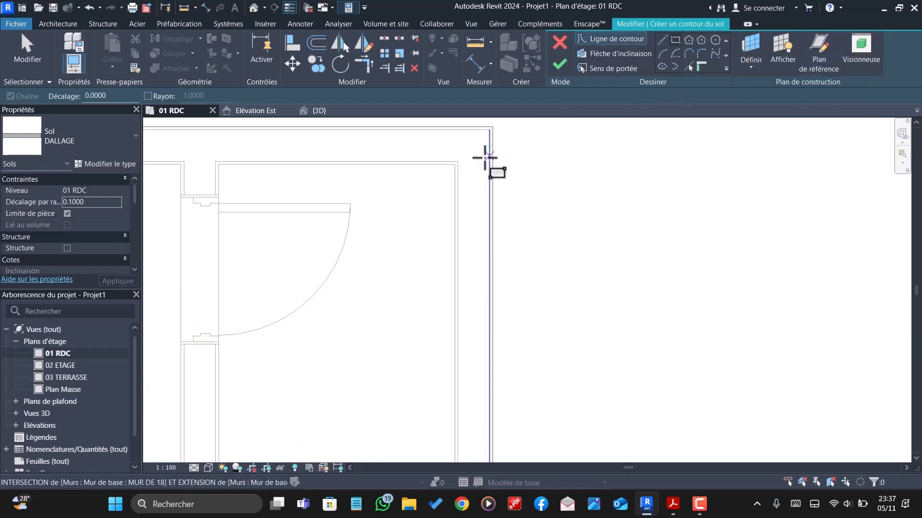
scroll(465, 168, up, 1)
click(455, 159)
scroll(455, 160, down, 4)
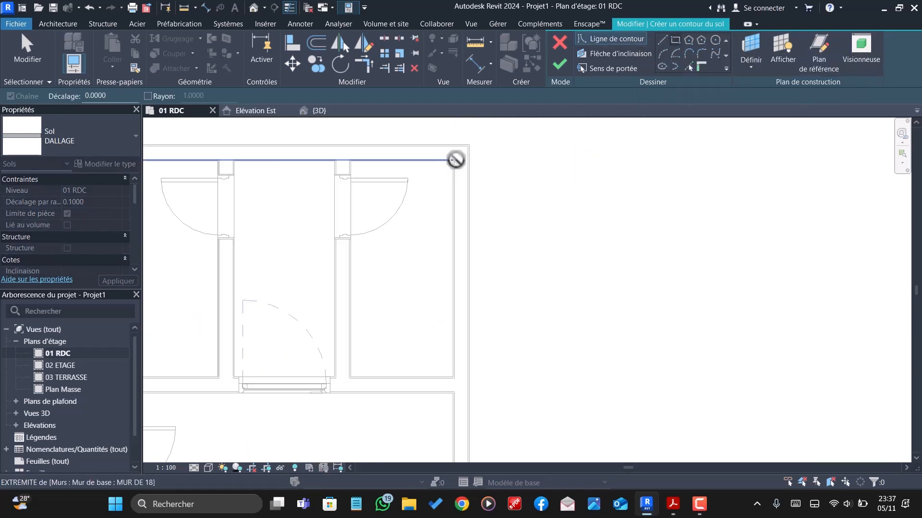
scroll(582, 154, down, 5)
scroll(390, 422, up, 5)
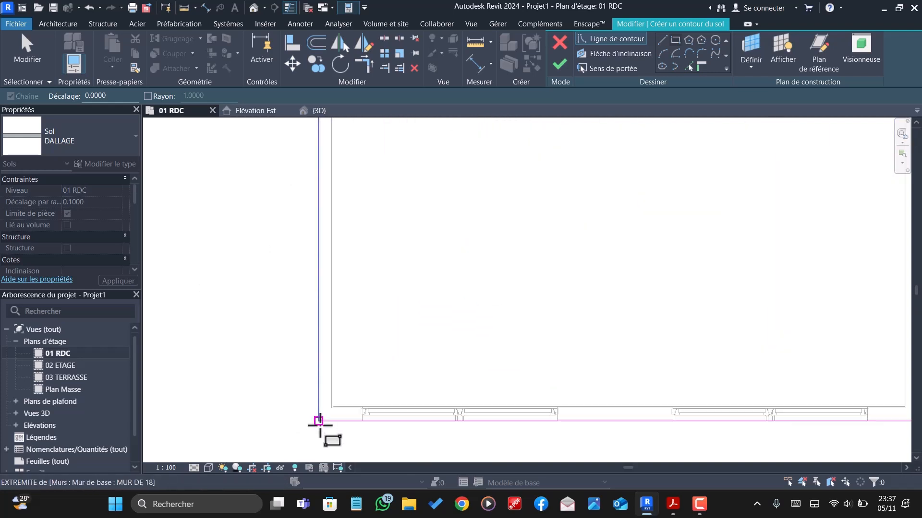
scroll(319, 421, up, 3)
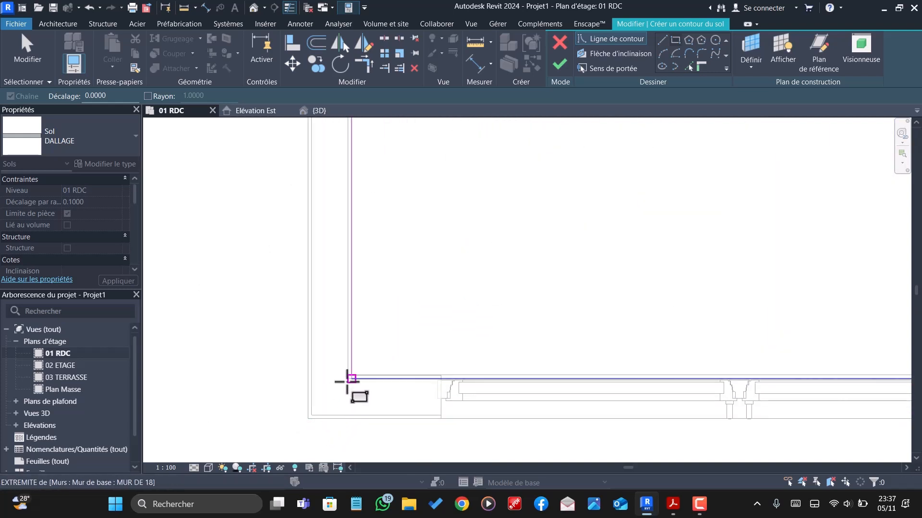
scroll(349, 379, up, 2)
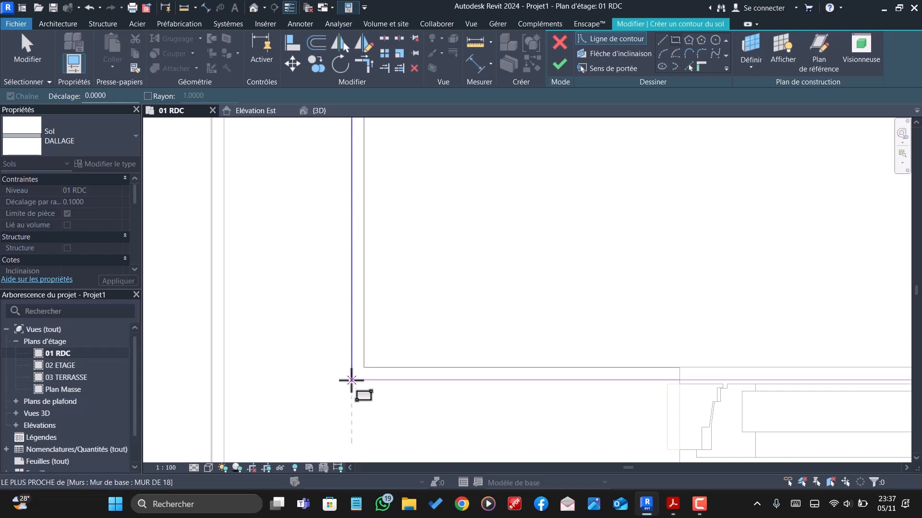
scroll(352, 380, up, 4)
scroll(305, 377, down, 1)
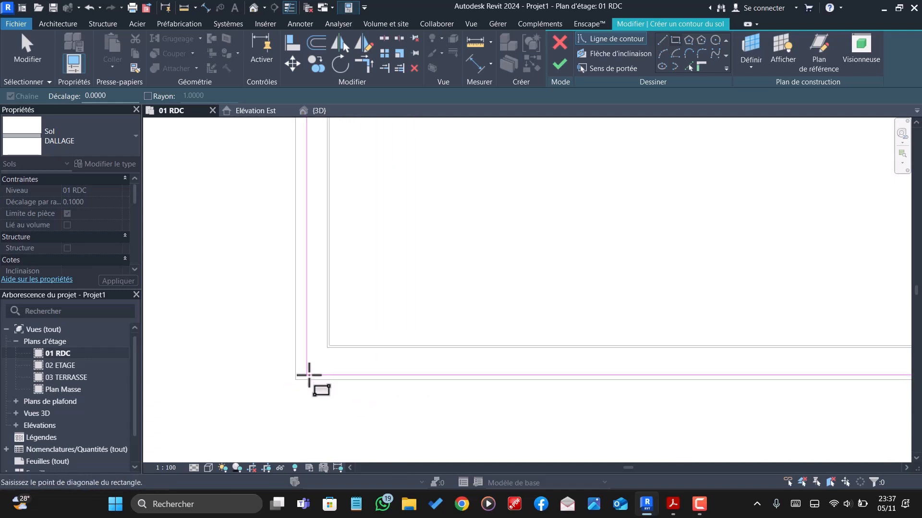
scroll(308, 375, down, 1)
click(318, 379)
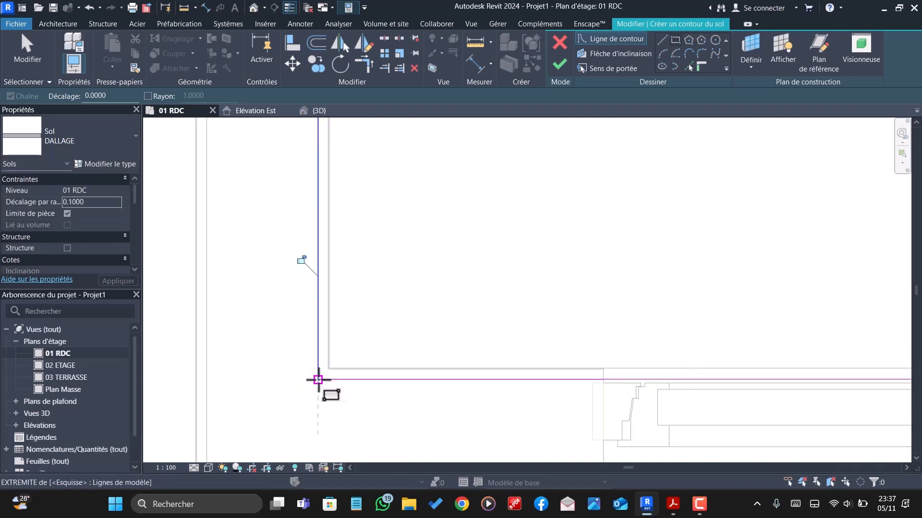
click(557, 64)
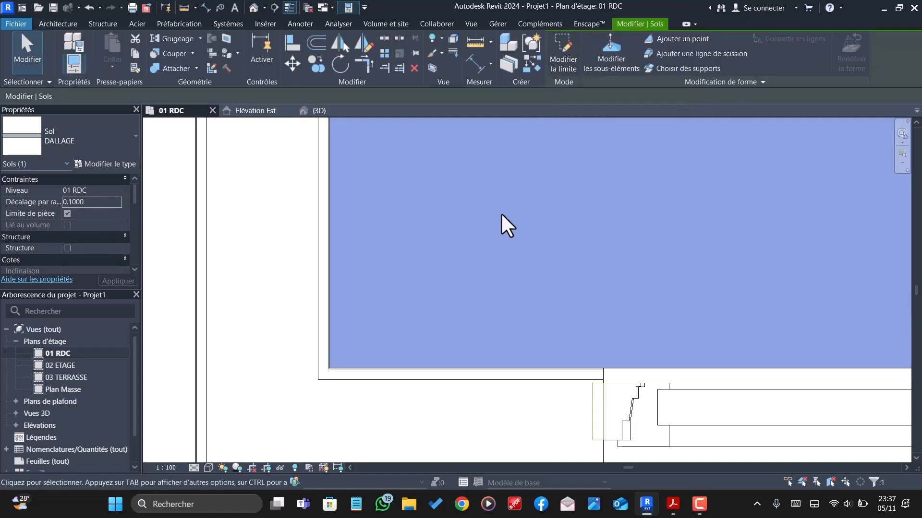
- Examine the DALLAGE slab in the 3D view from below, from the side and from above, checking its height against the room floors
scroll(428, 302, down, 2)
click(284, 217)
click(330, 113)
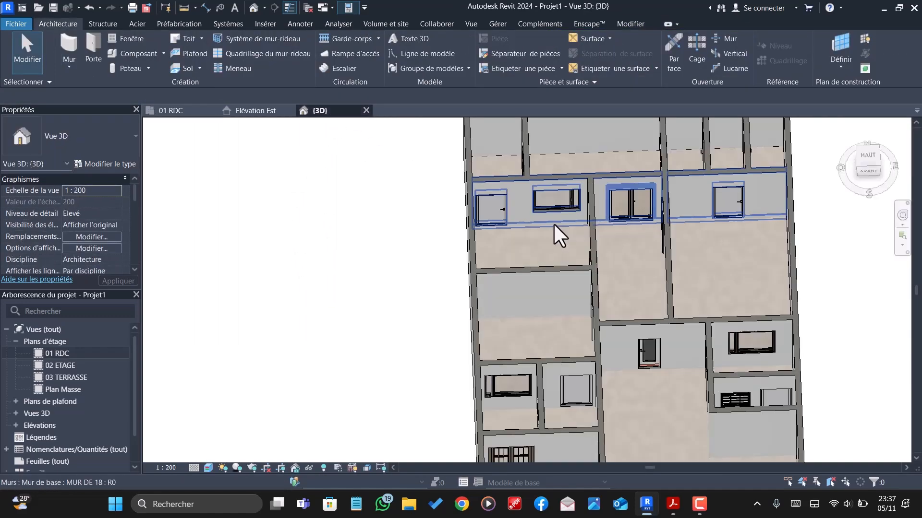
scroll(554, 225, down, 4)
scroll(536, 261, up, 2)
shift+middle_drag(526, 344, 501, 93)
scroll(475, 254, up, 5)
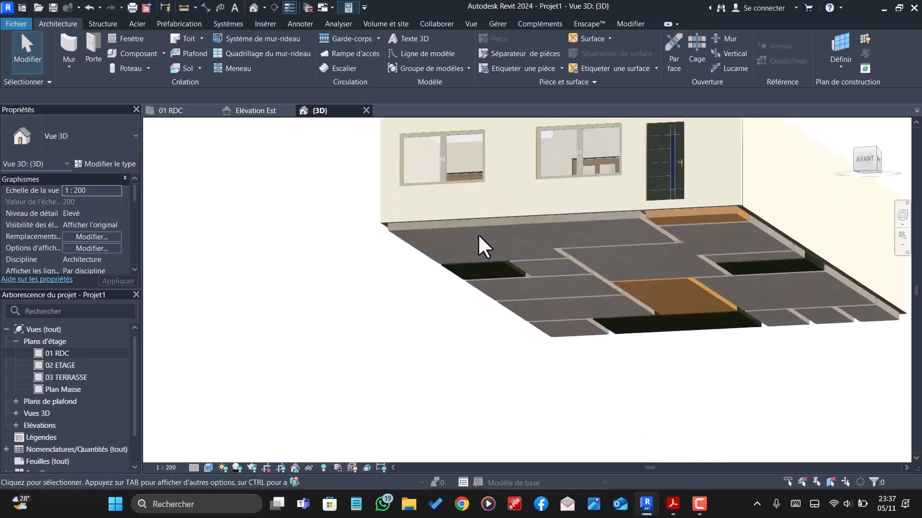
shift+middle_drag(477, 225, 528, 277)
scroll(520, 251, down, 1)
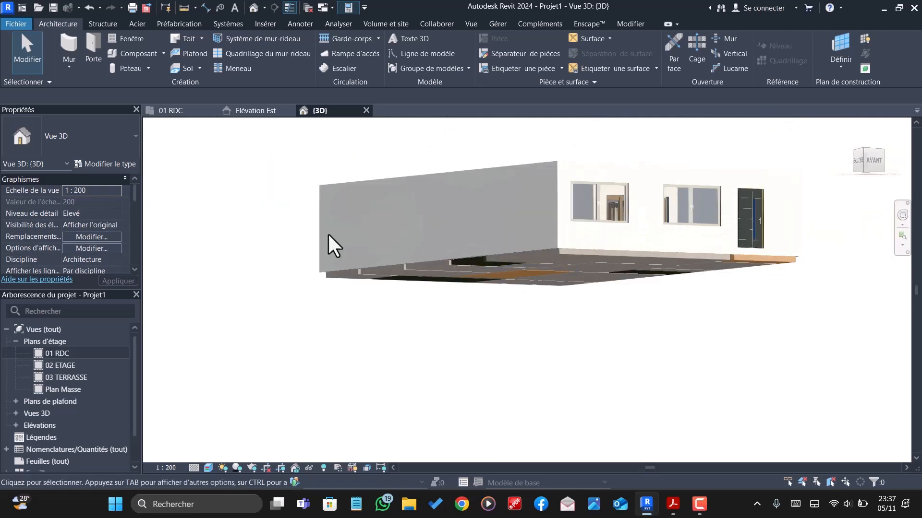
scroll(328, 235, down, 1)
shift+middle_drag(509, 291, 580, 182)
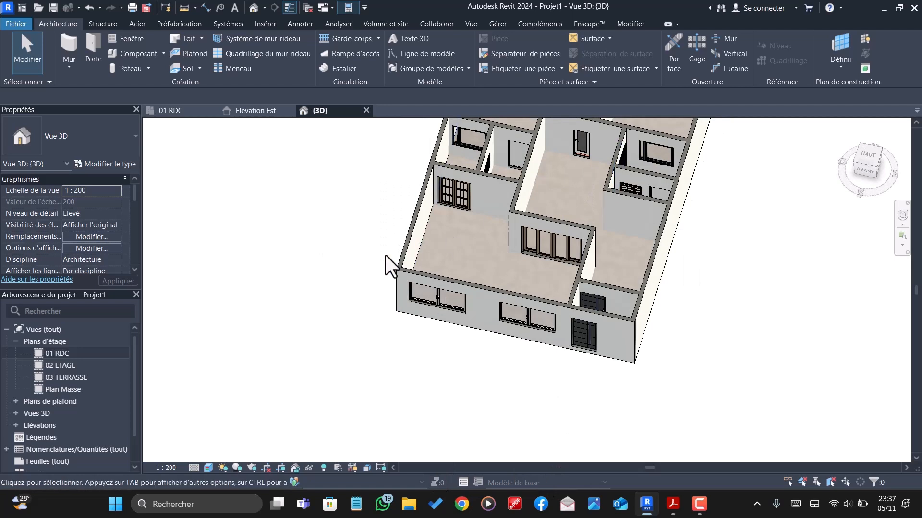
- Select the DALLAGE slab in the 3D view and open its offset from the level for editing
click(426, 234)
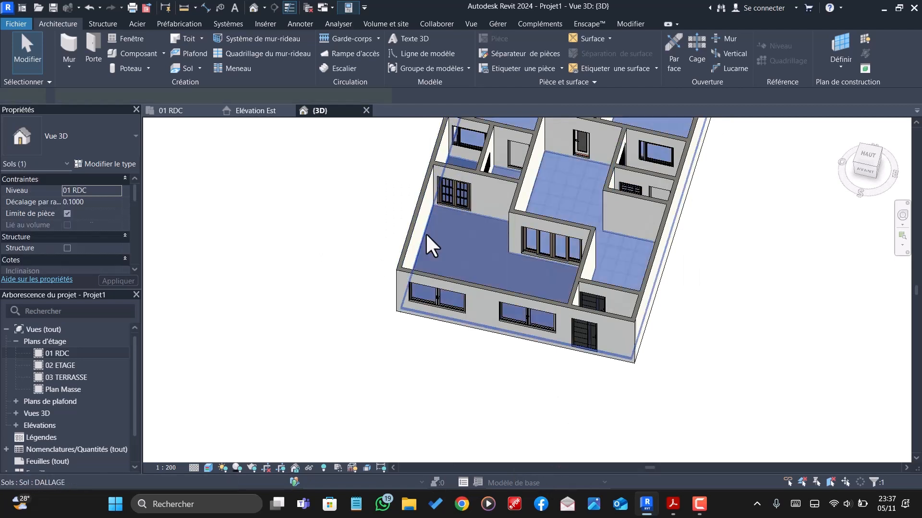
click(96, 202)
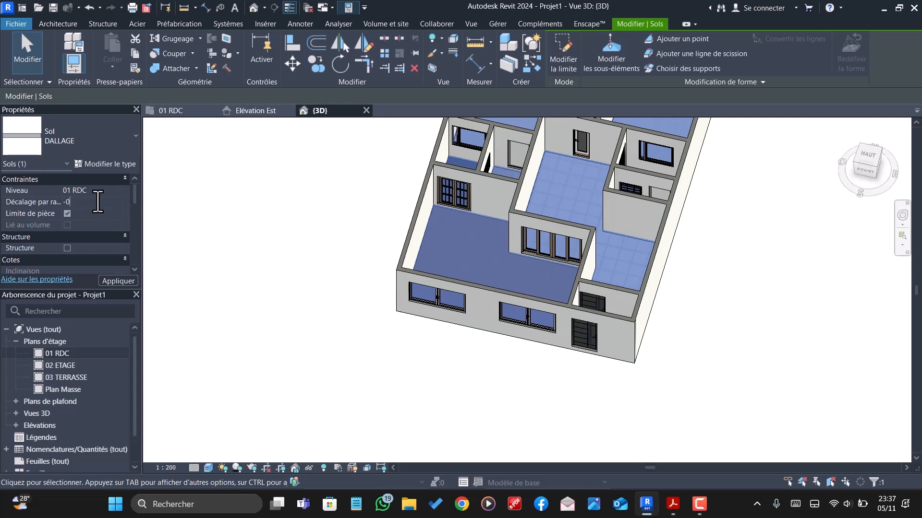
- Set the DALLAGE floor's height offset from level 01 RDC to -0.15 and accept the overlap warnings
key(Return)
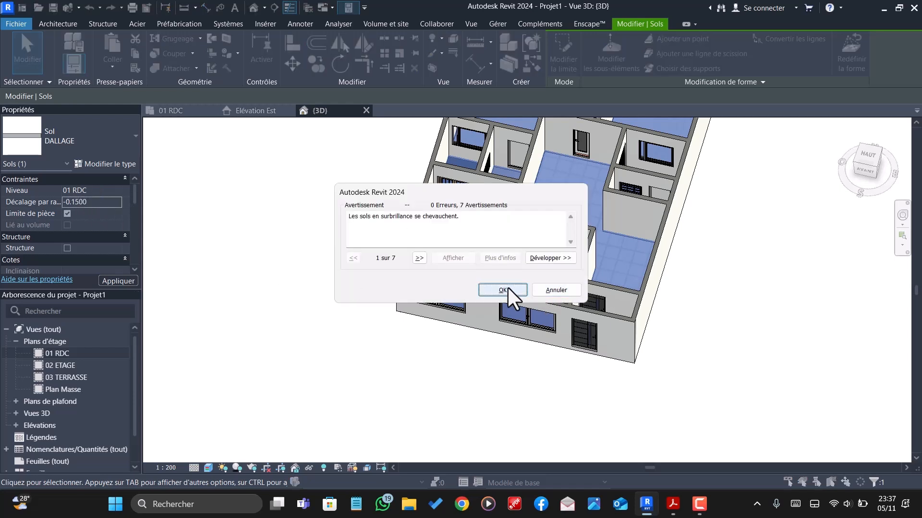
click(503, 290)
scroll(539, 316, up, 3)
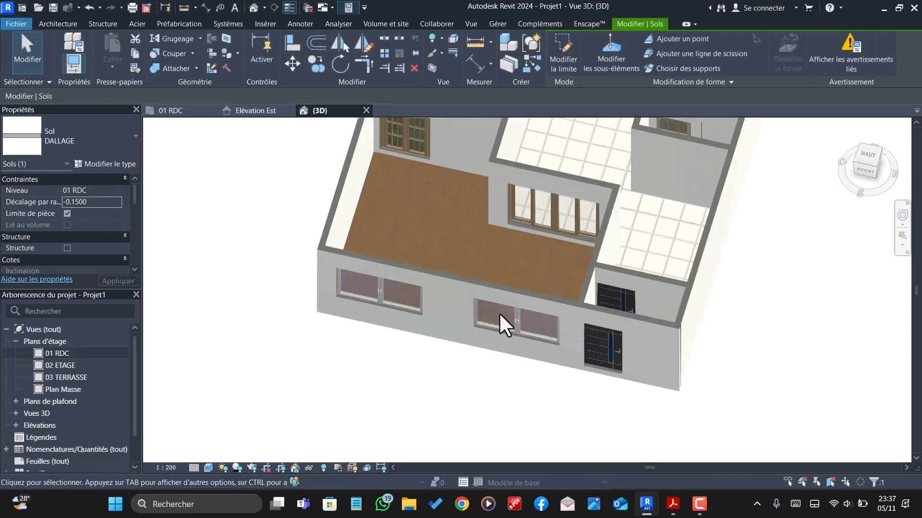
key(Escape)
scroll(478, 373, up, 1)
shift+middle_drag(478, 373, 387, 231)
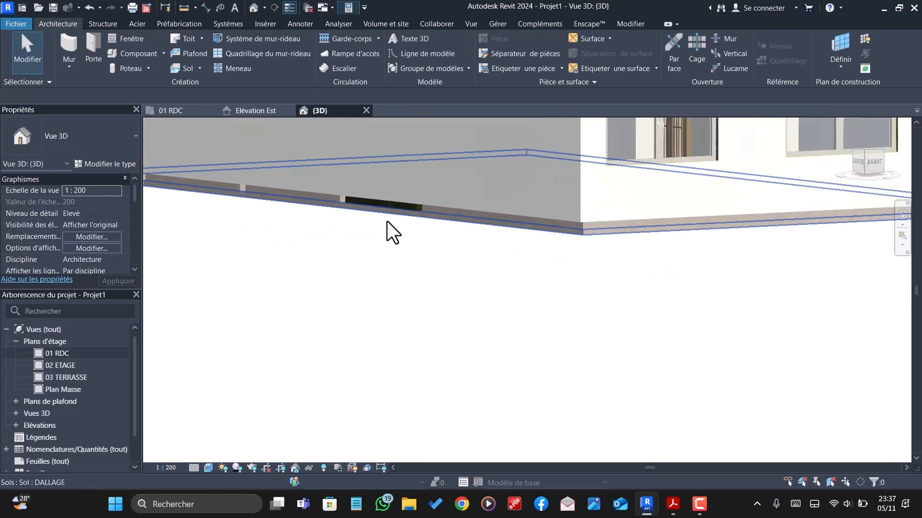
- Set the structural layer thickness of the DALLAGE floor type to 0.18
click(555, 232)
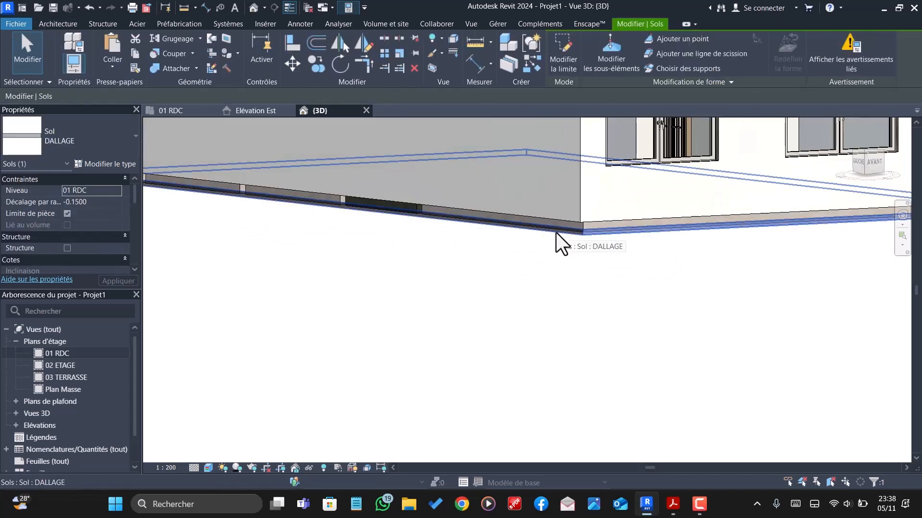
click(102, 165)
click(727, 207)
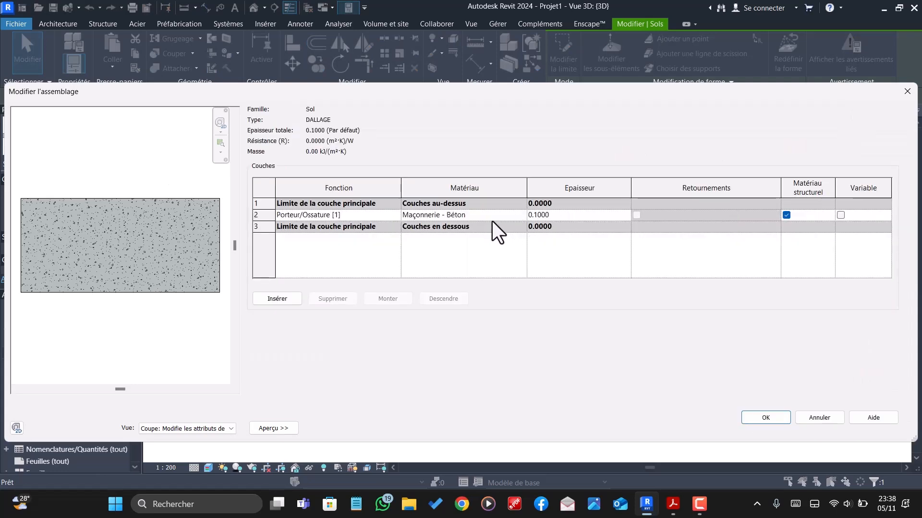
click(565, 217)
click(567, 217)
click(772, 421)
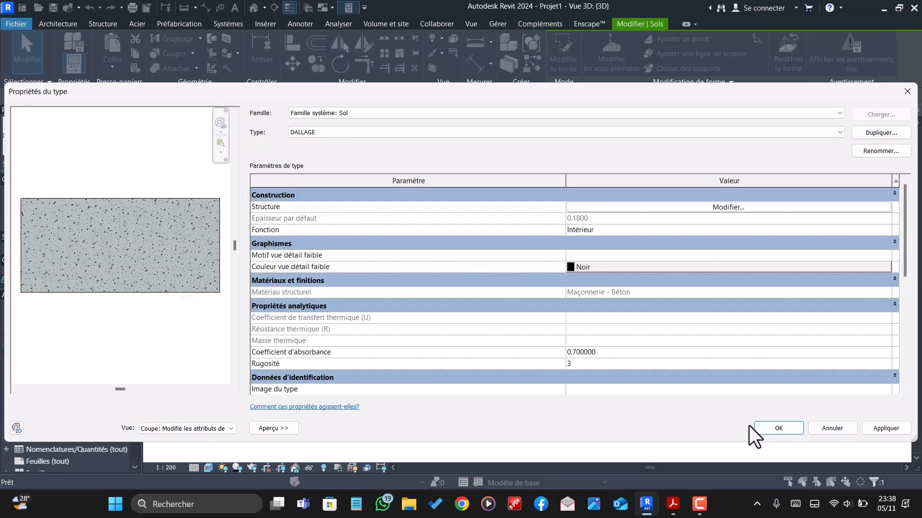
click(787, 428)
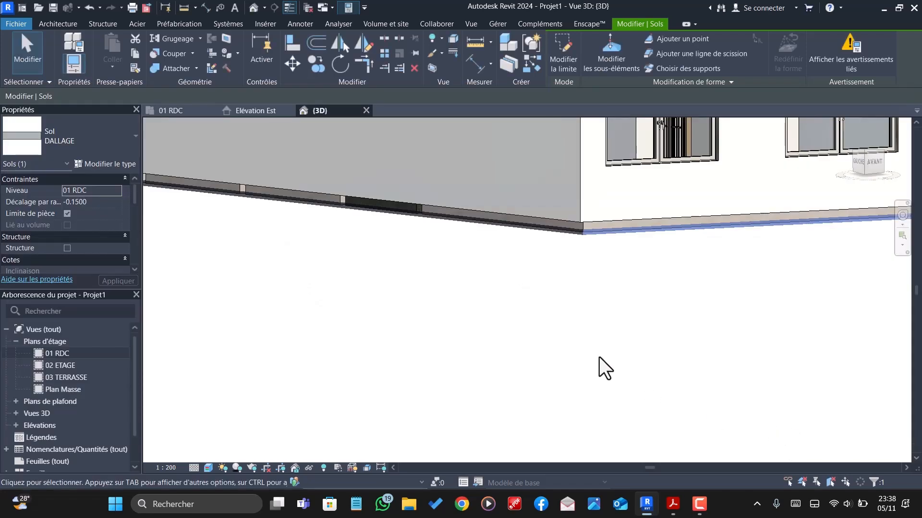
click(555, 313)
- Set the DALLAGE floor's height offset from level 01 RDC to 0
scroll(460, 237, up, 3)
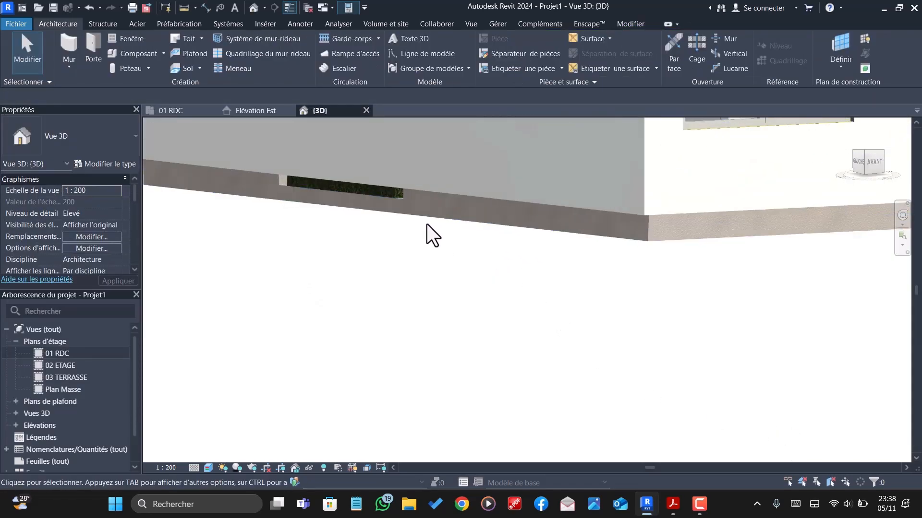
click(382, 214)
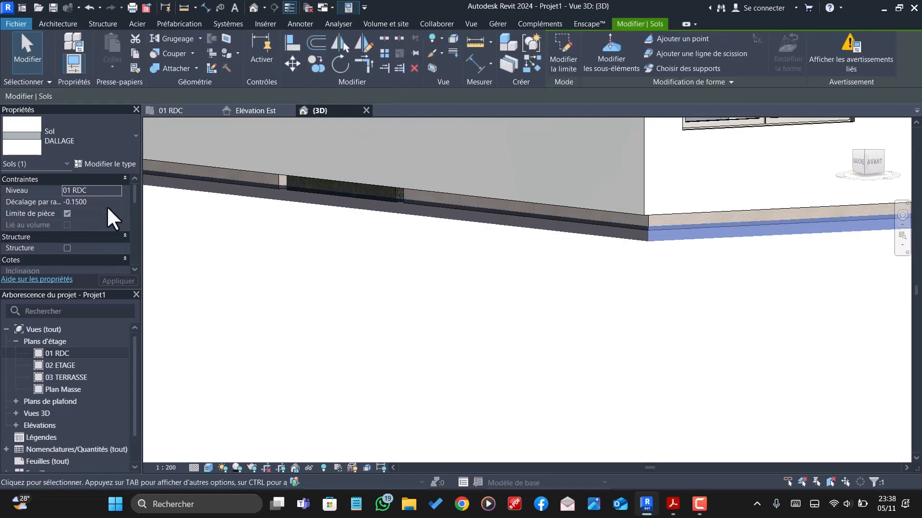
click(107, 202)
click(108, 202)
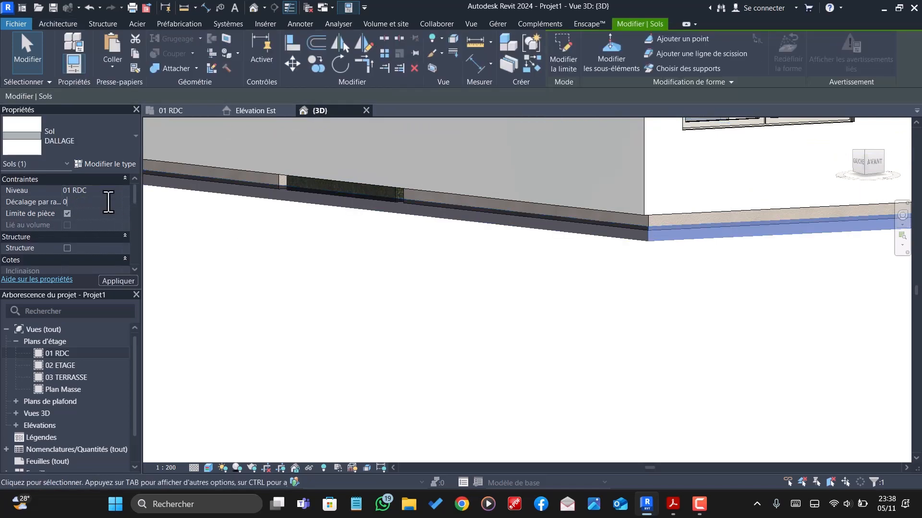
key(Return)
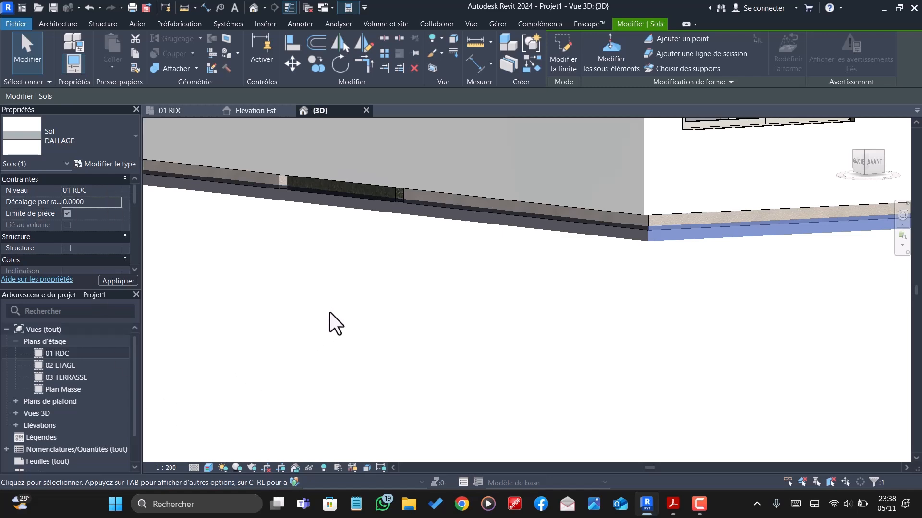
scroll(336, 324, down, 2)
scroll(444, 354, down, 1)
click(446, 306)
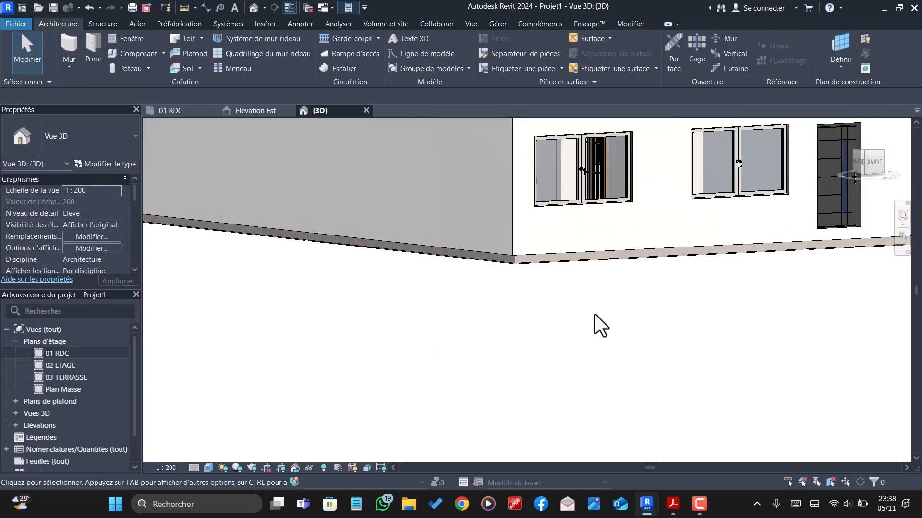
- Examine the DALLAGE slab against the room floors and exterior walls from below, from the side and from above
scroll(623, 336, down, 2)
shift+middle_drag(623, 340, 666, 208)
scroll(610, 284, up, 2)
shift+middle_drag(466, 288, 593, 262)
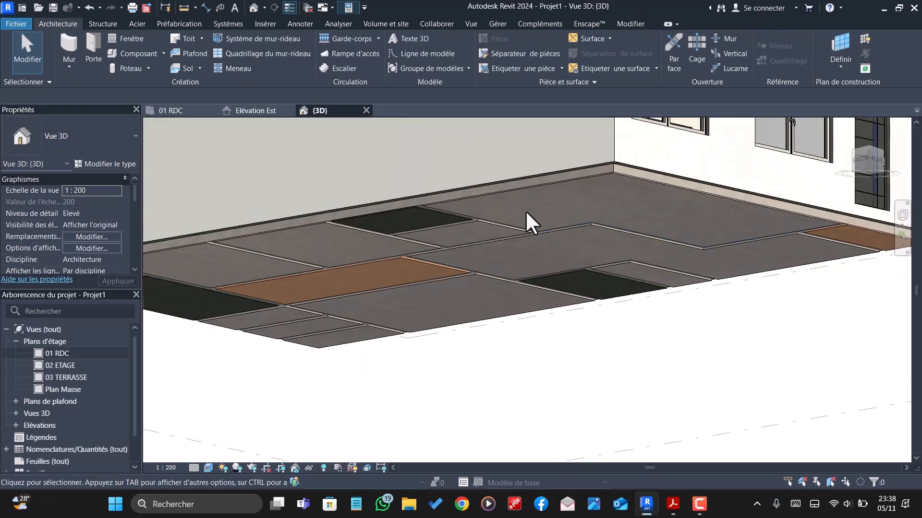
shift+middle_drag(537, 192, 618, 267)
click(611, 247)
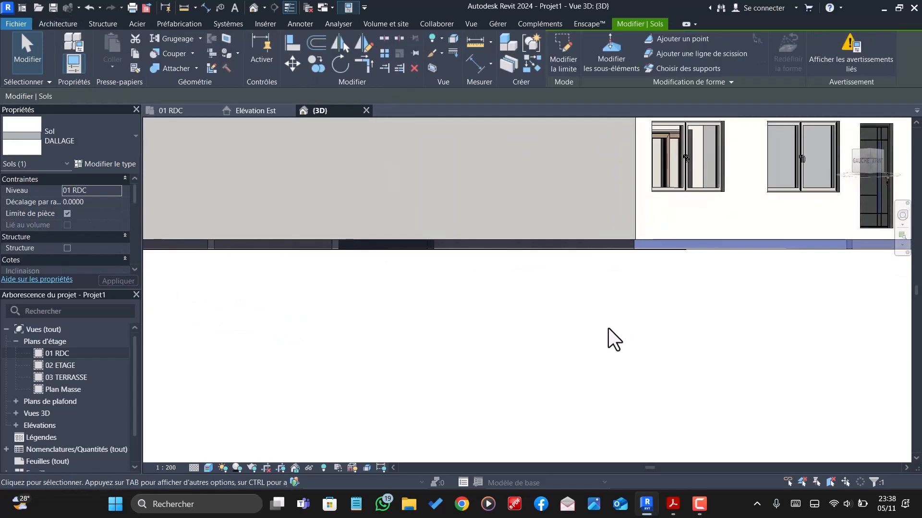
scroll(610, 334, down, 2)
click(609, 337)
scroll(684, 315, up, 1)
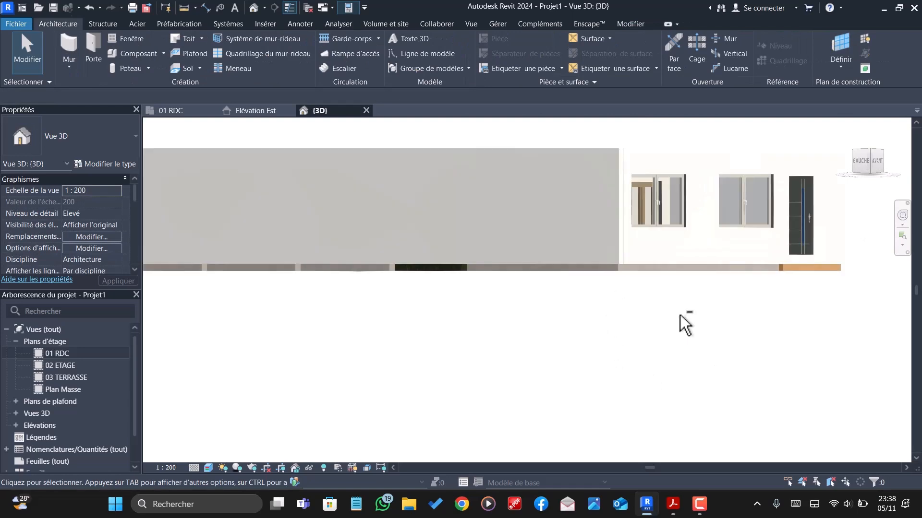
shift+middle_drag(684, 315, 510, 413)
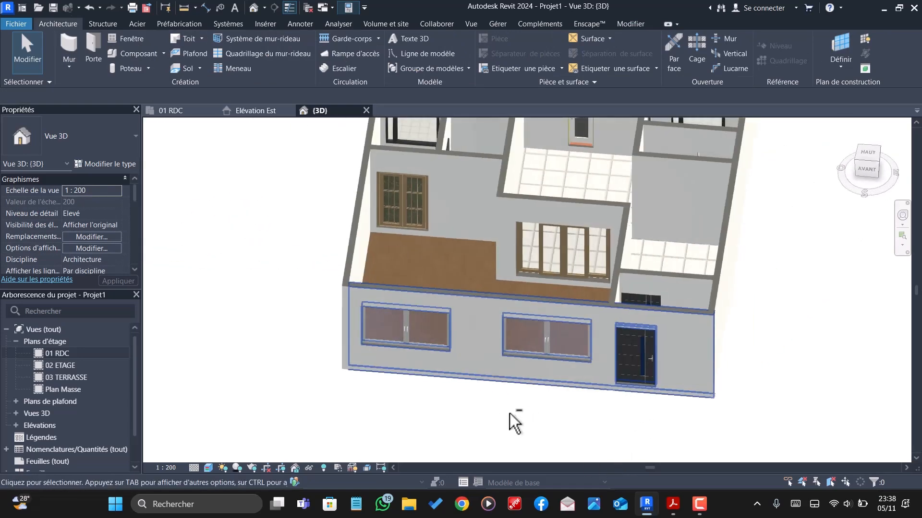
scroll(608, 372, down, 1)
scroll(644, 385, down, 1)
scroll(616, 316, up, 1)
shift+middle_drag(576, 406, 695, 306)
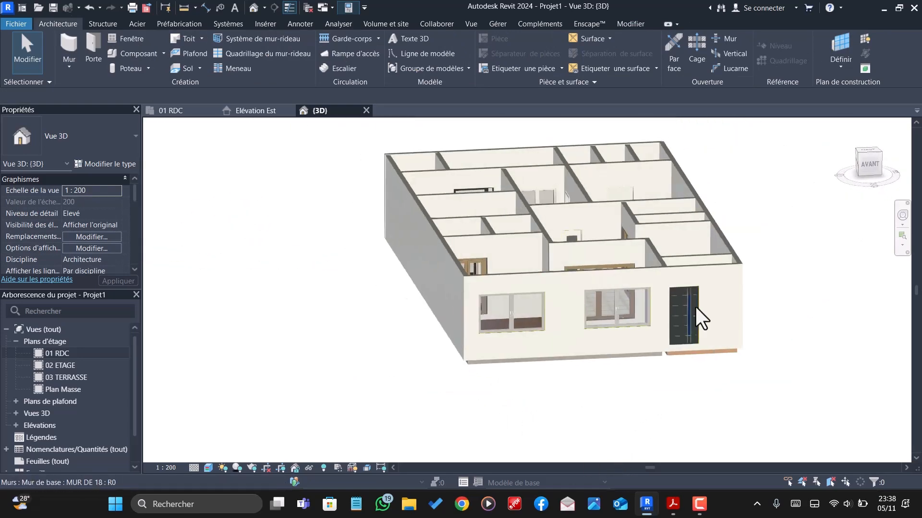
- Extend the front exterior wall's base down over the slab edge, to a base offset of -0.1872
scroll(527, 364, up, 3)
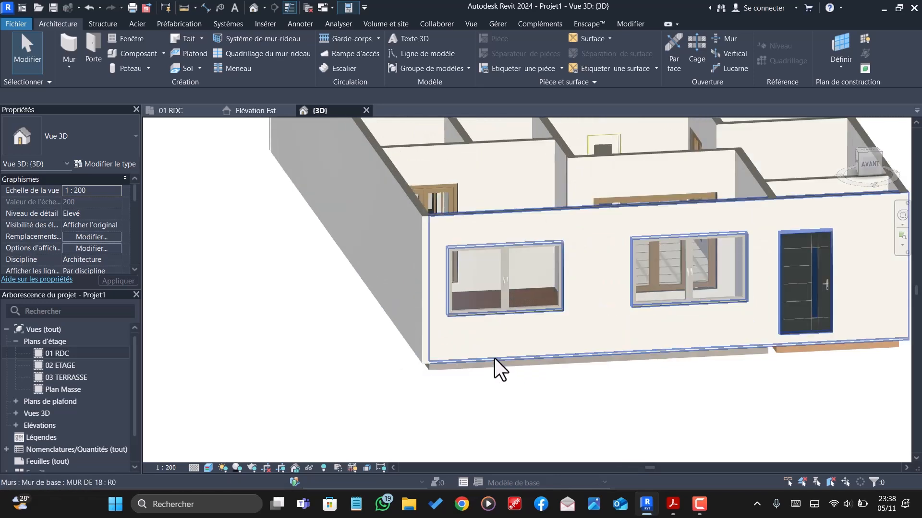
click(496, 356)
scroll(496, 357, up, 3)
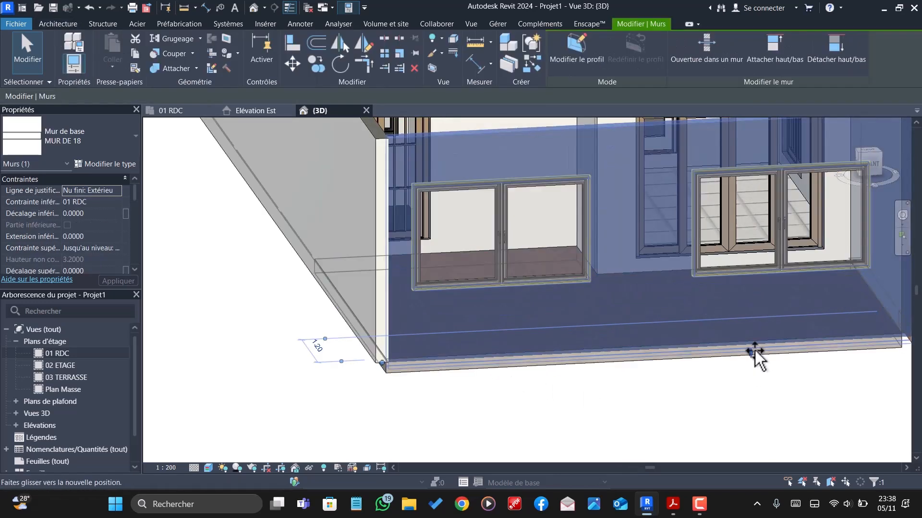
drag(756, 355, 758, 362)
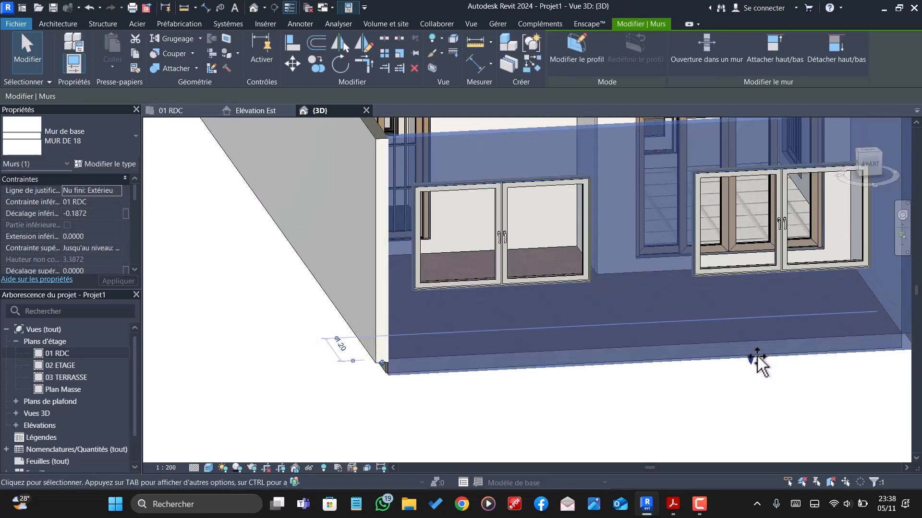
click(705, 392)
- Open the Elévation Est view from the project's elevations
scroll(586, 373, down, 1)
scroll(531, 390, down, 2)
shift+middle_drag(529, 392, 555, 387)
scroll(297, 302, down, 1)
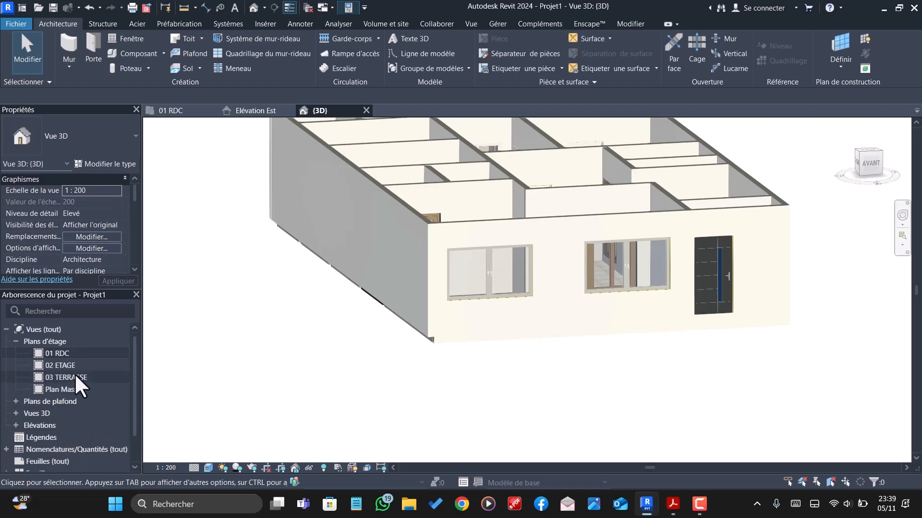
click(15, 424)
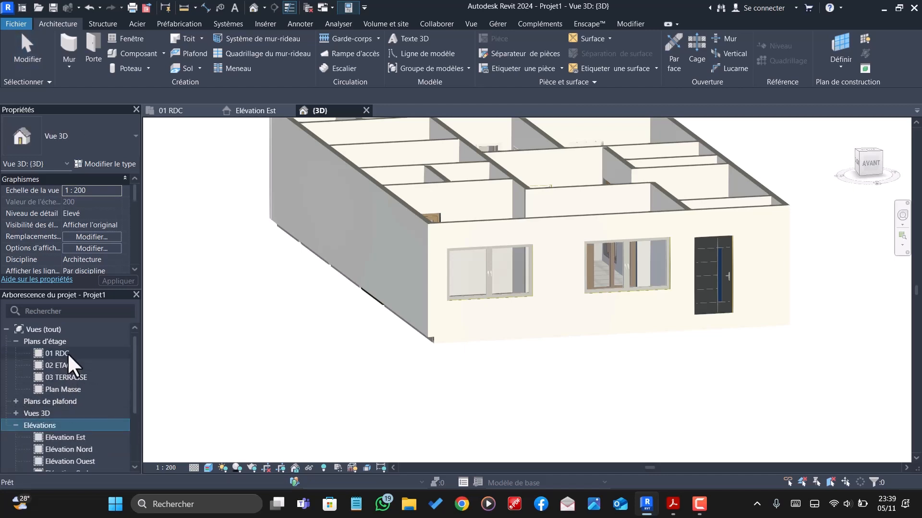
double_click(63, 439)
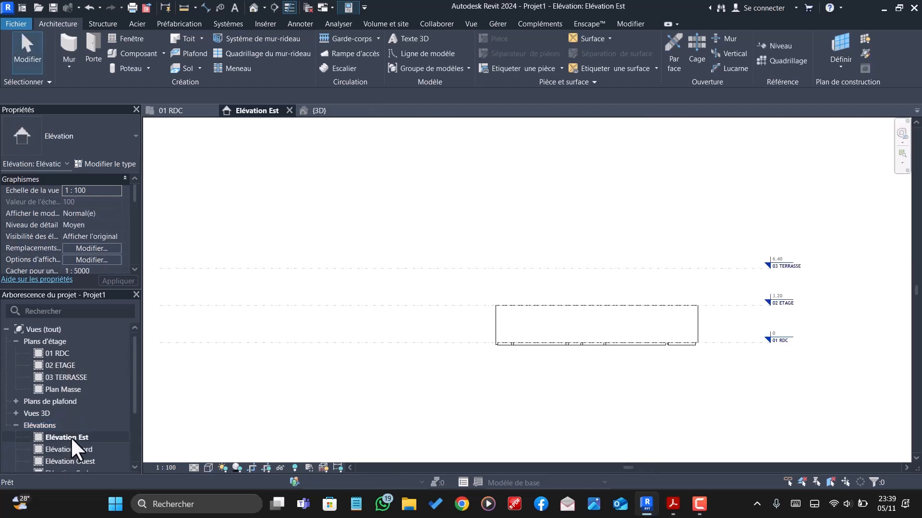
scroll(525, 378, up, 4)
scroll(534, 355, up, 2)
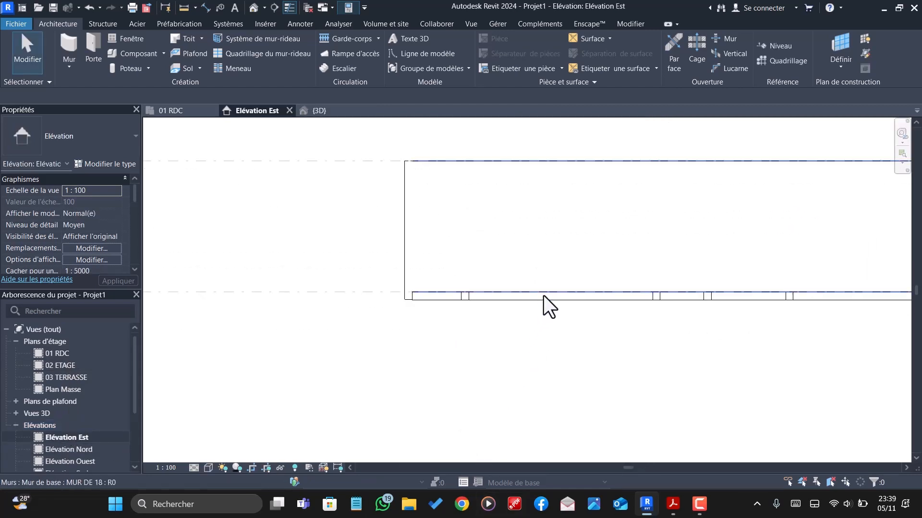
- Extend the east exterior wall's base down past the underside of the slab, to a base offset of -0.2264
click(474, 158)
scroll(644, 364, down, 3)
scroll(620, 346, up, 2)
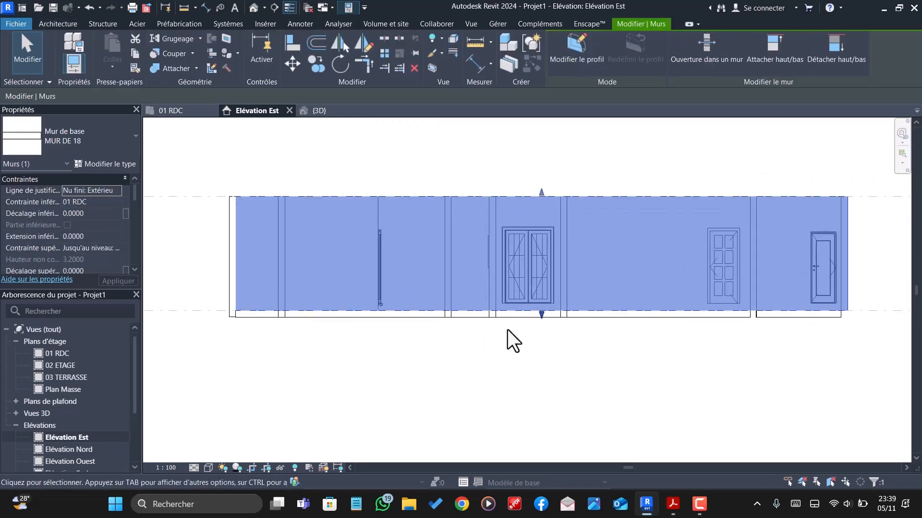
drag(541, 315, 541, 320)
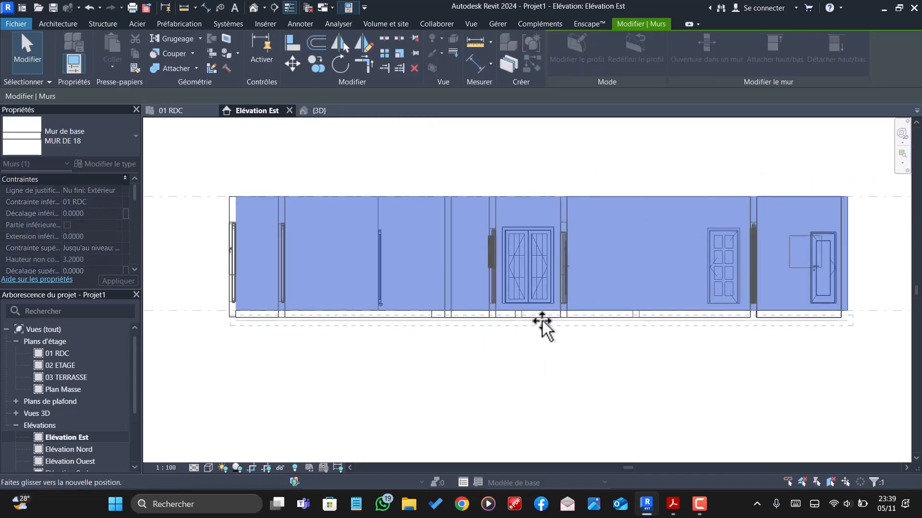
key(Escape)
scroll(542, 314, up, 3)
click(541, 310)
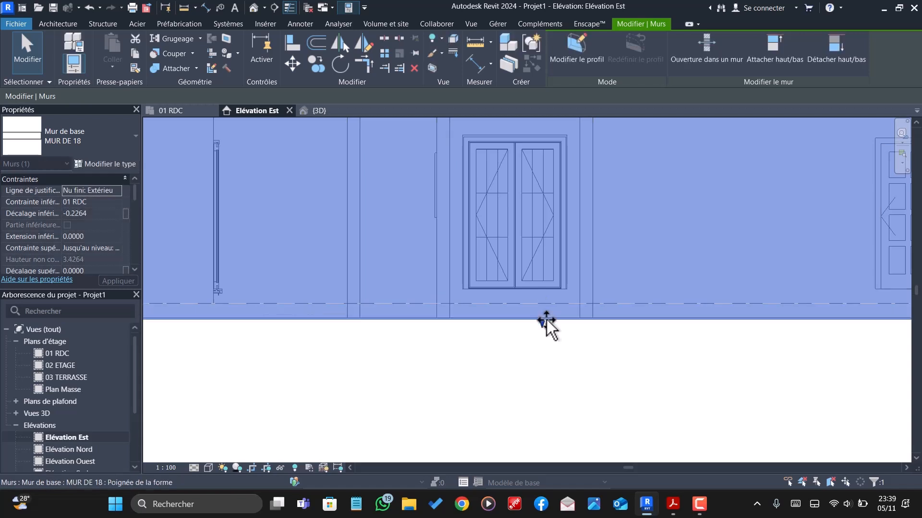
key(Escape)
scroll(567, 350, down, 3)
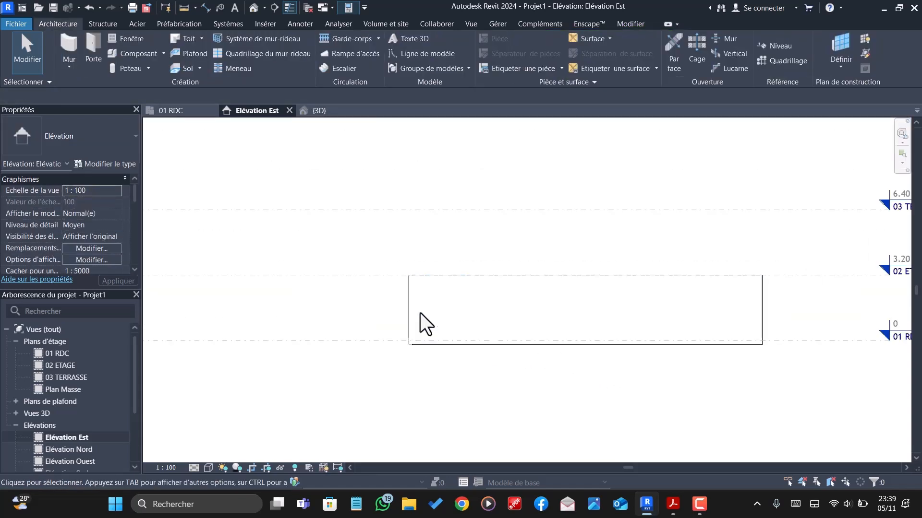
- In the Elévation Nord view, extend the exterior wall's base down to the slab's underside, at a base offset of -0.2
double_click(79, 450)
scroll(487, 418, up, 2)
scroll(486, 417, up, 2)
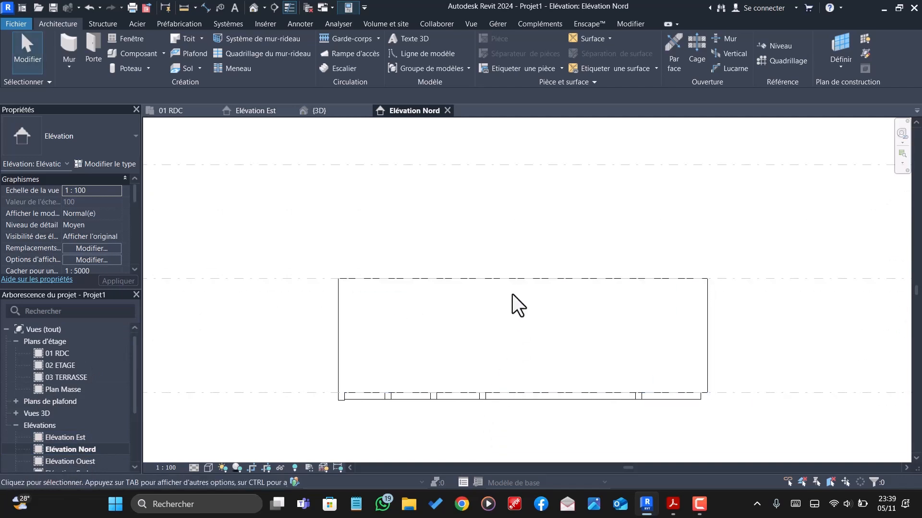
click(516, 288)
scroll(528, 399, up, 2)
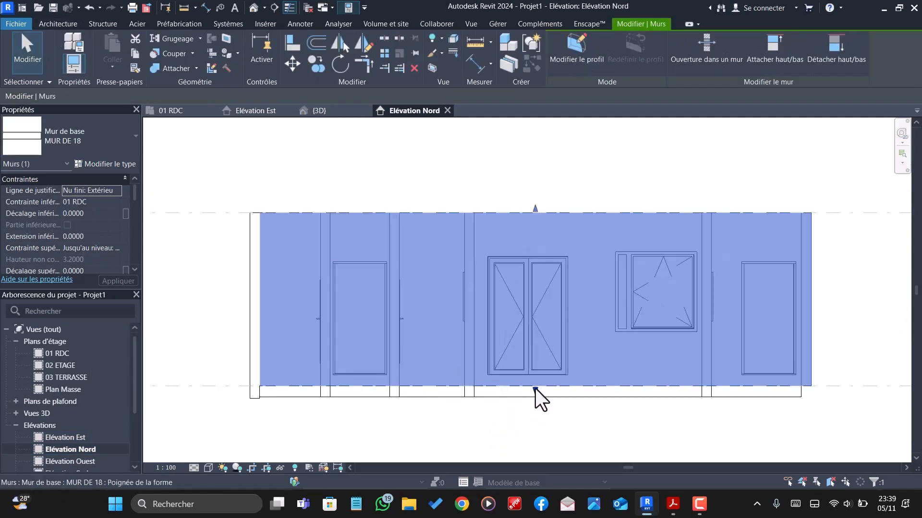
mouse_move(537, 396)
mouse_down()
mouse_move(540, 411)
mouse_move(537, 397)
mouse_up()
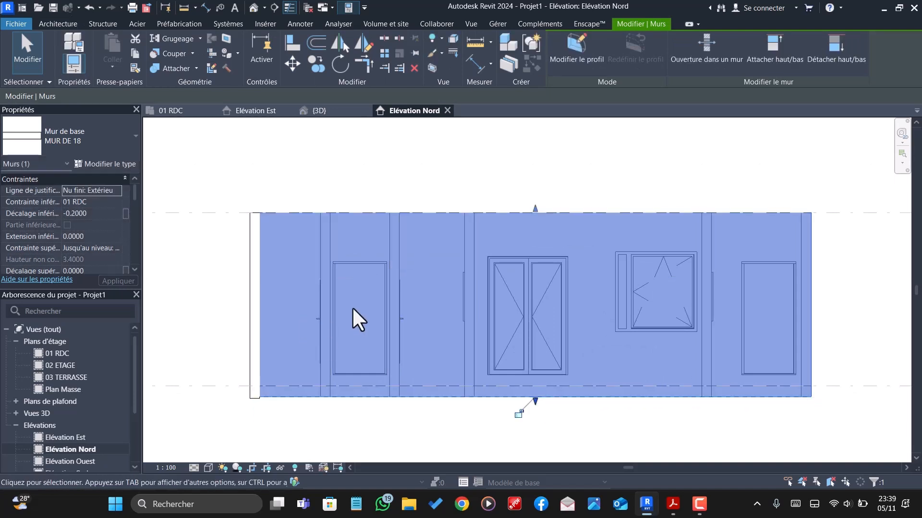
- In the Elévation Ouest view, extend the exterior wall's base down to the slab's underside
double_click(87, 461)
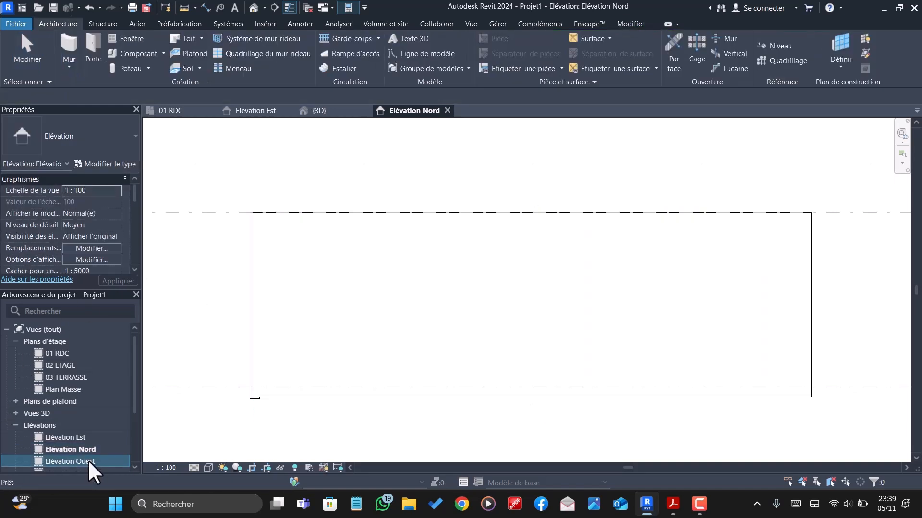
scroll(475, 422, up, 3)
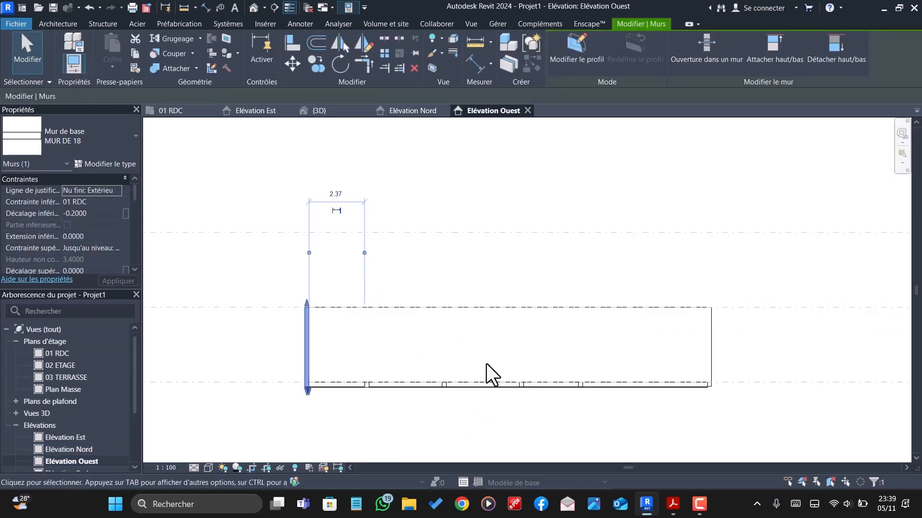
click(490, 360)
scroll(492, 376, up, 2)
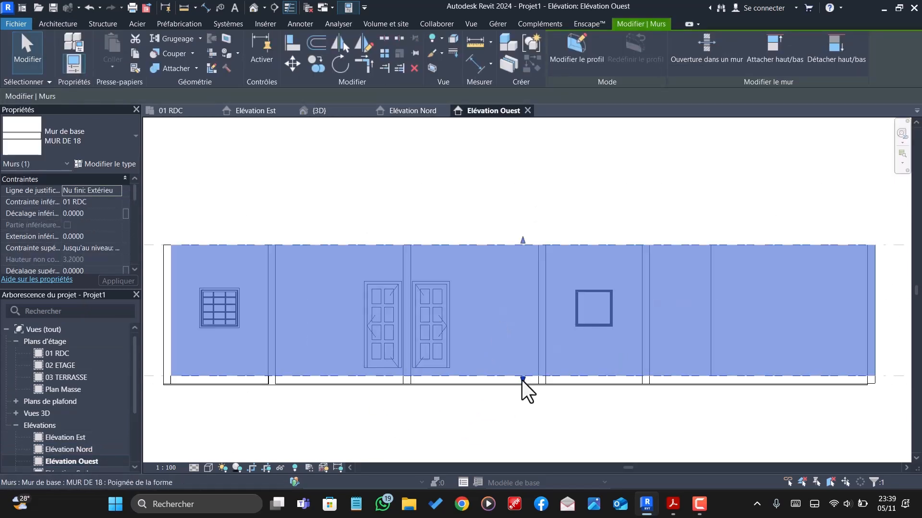
drag(523, 382, 526, 388)
key(Delete)
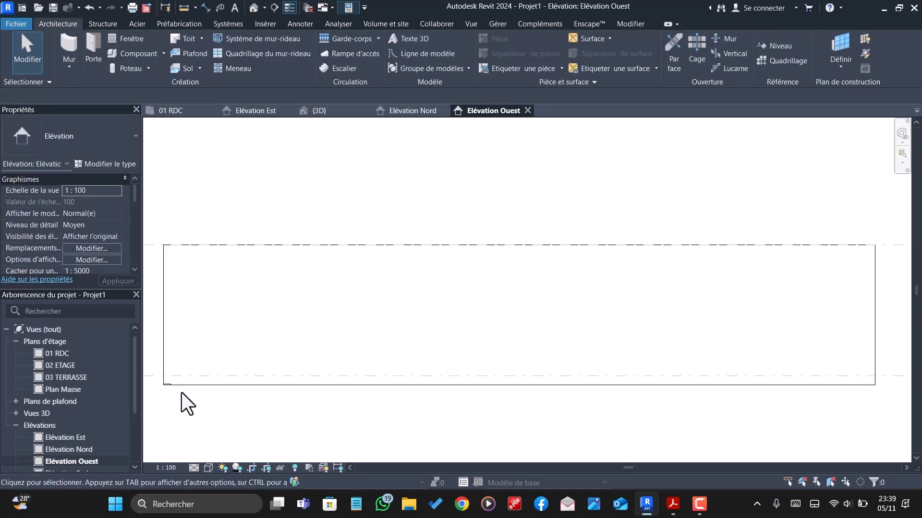
- Open the Elévation Sud view and adjust the south exterior wall's base to the slab's underside
scroll(57, 428, down, 3)
double_click(79, 413)
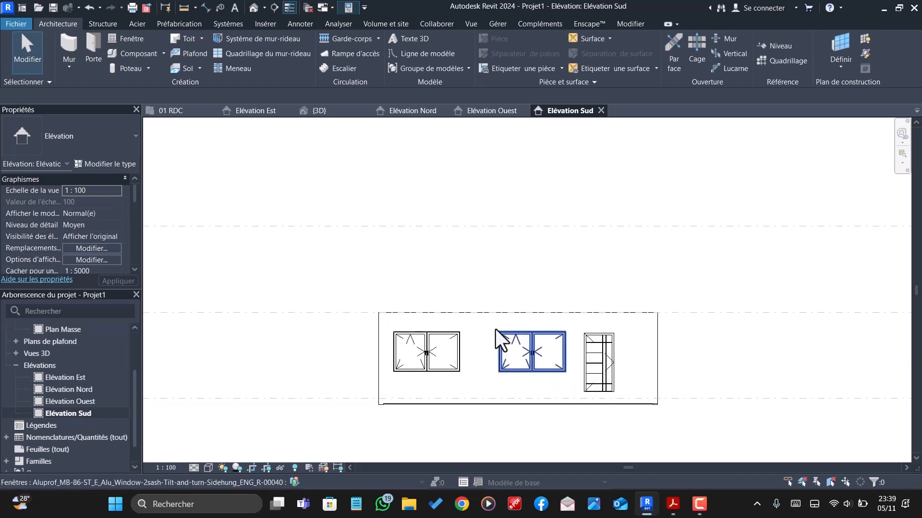
click(495, 313)
scroll(509, 428, up, 2)
scroll(418, 425, up, 2)
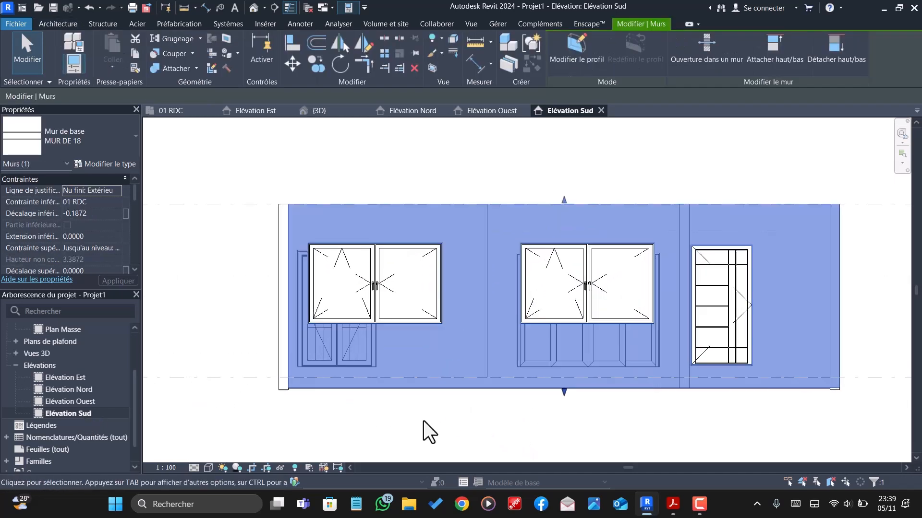
drag(588, 391, 590, 384)
click(546, 418)
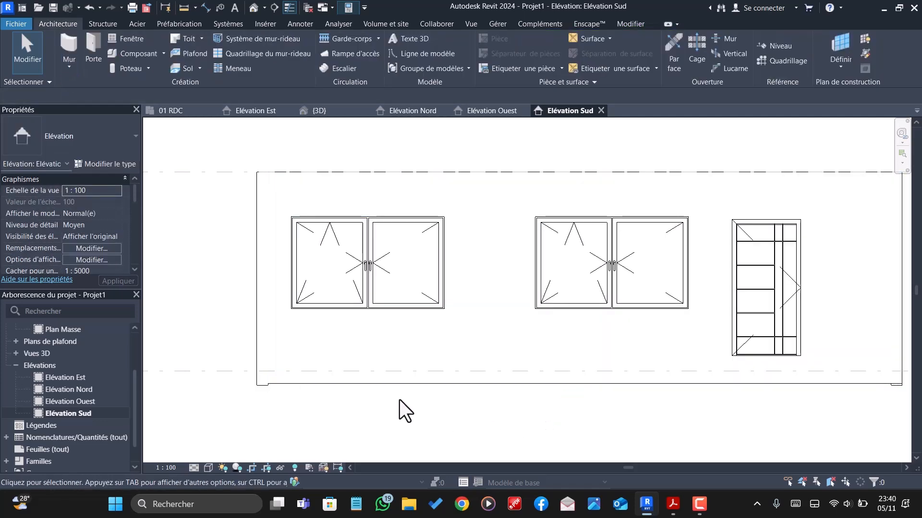
- Raise the base of the west exterior wall level with the south wall's base line, at a base offset of -0.2
click(263, 385)
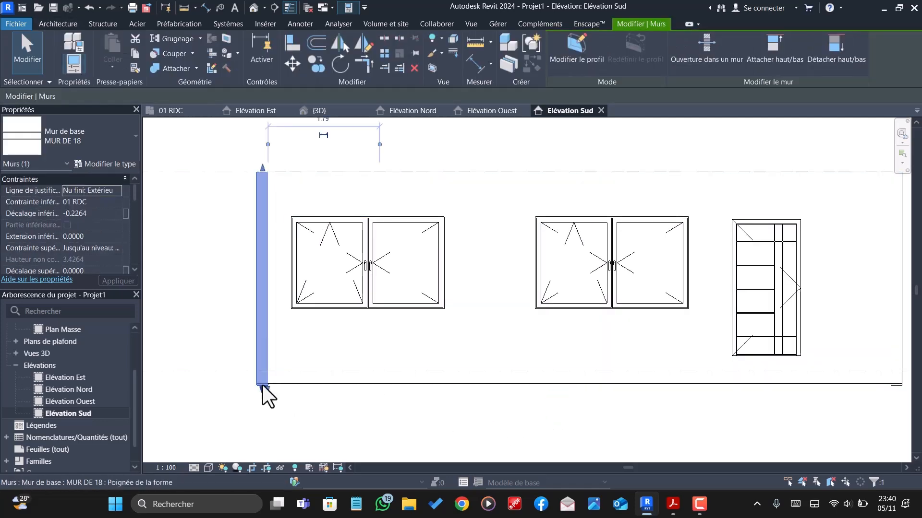
scroll(268, 395, up, 4)
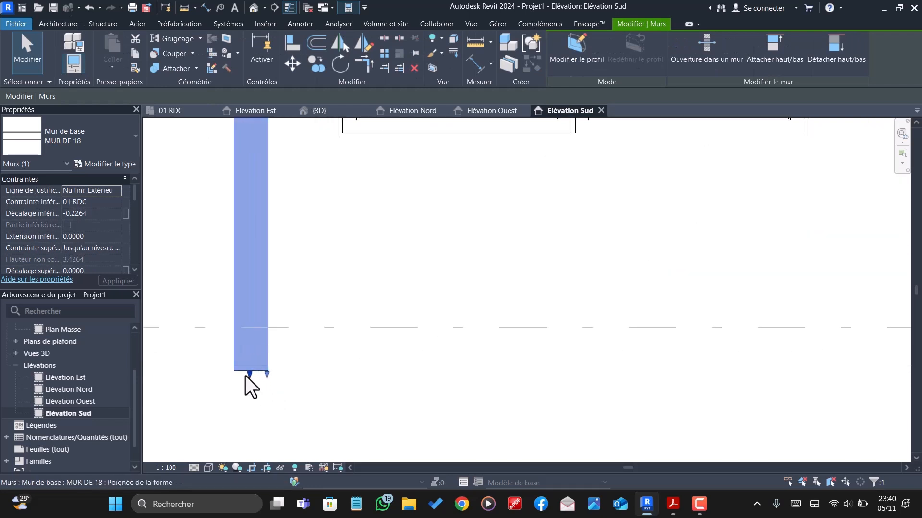
drag(249, 376, 256, 364)
click(287, 386)
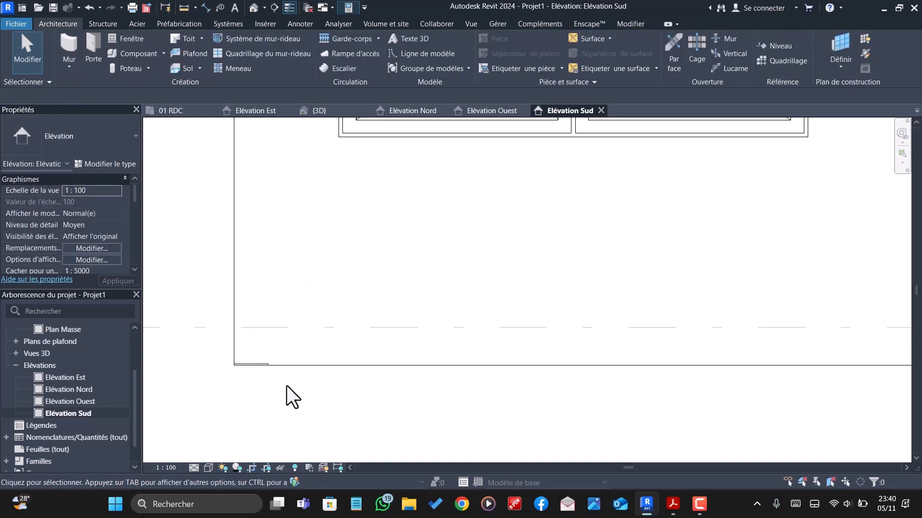
click(249, 364)
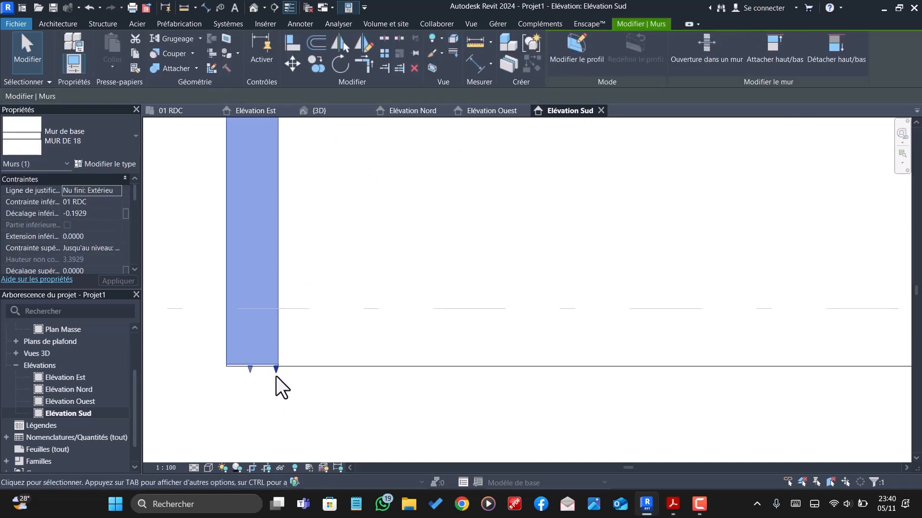
scroll(253, 374, up, 3)
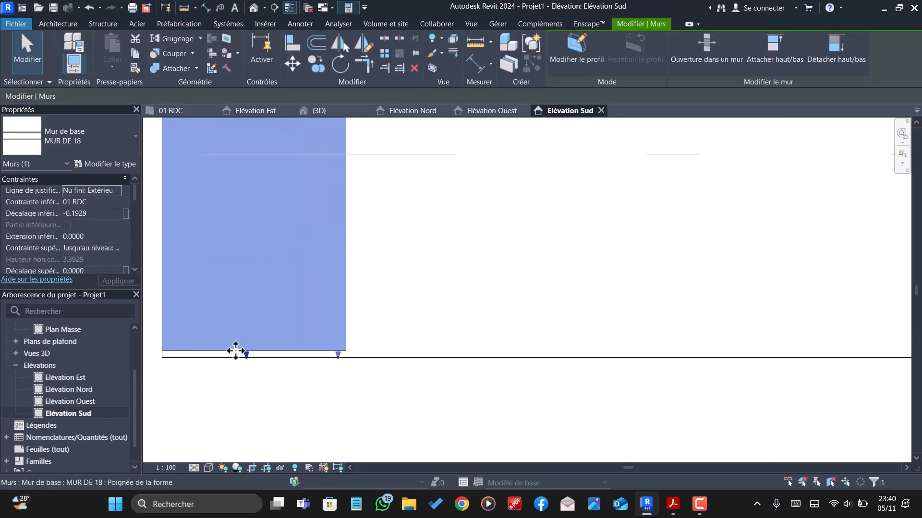
drag(244, 357, 248, 360)
click(336, 393)
scroll(336, 393, down, 7)
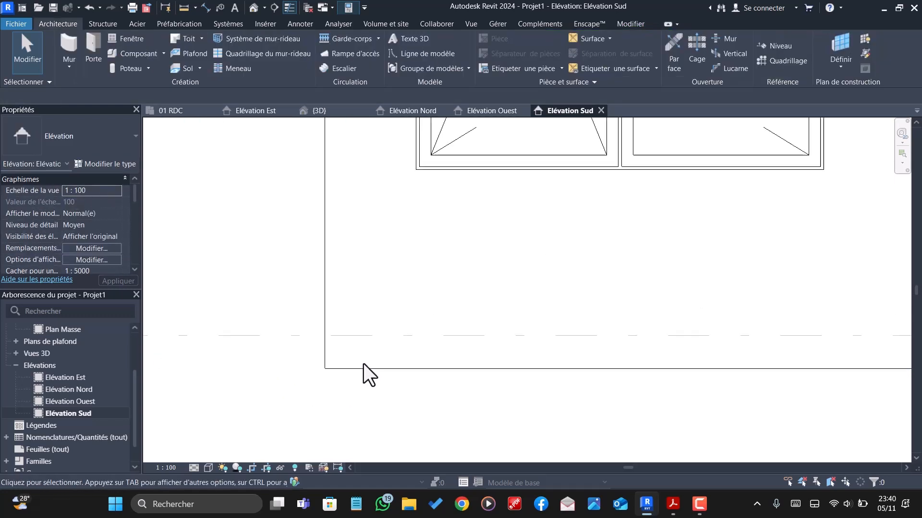
- Raise the base of the east exterior wall, at the door end of the south façade, level with the south wall's base
scroll(312, 358, down, 2)
scroll(603, 356, up, 6)
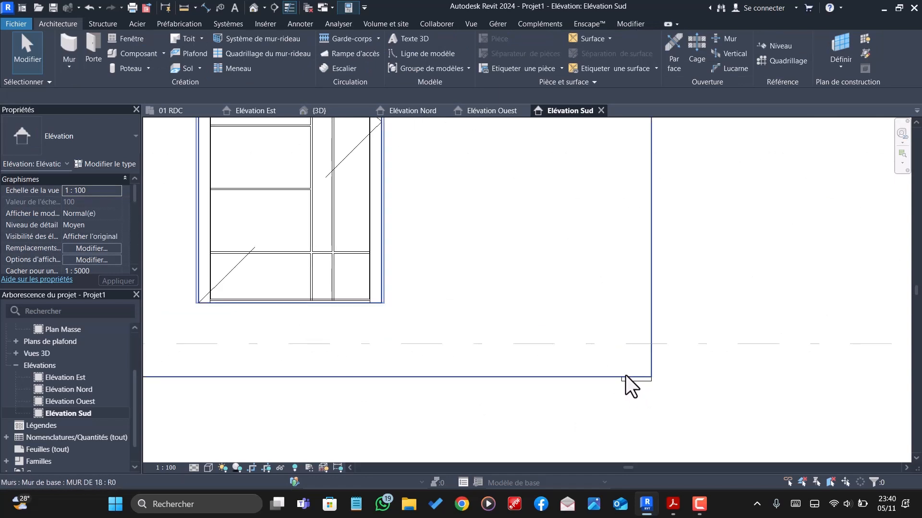
scroll(626, 377, up, 4)
click(638, 392)
drag(638, 392, 667, 379)
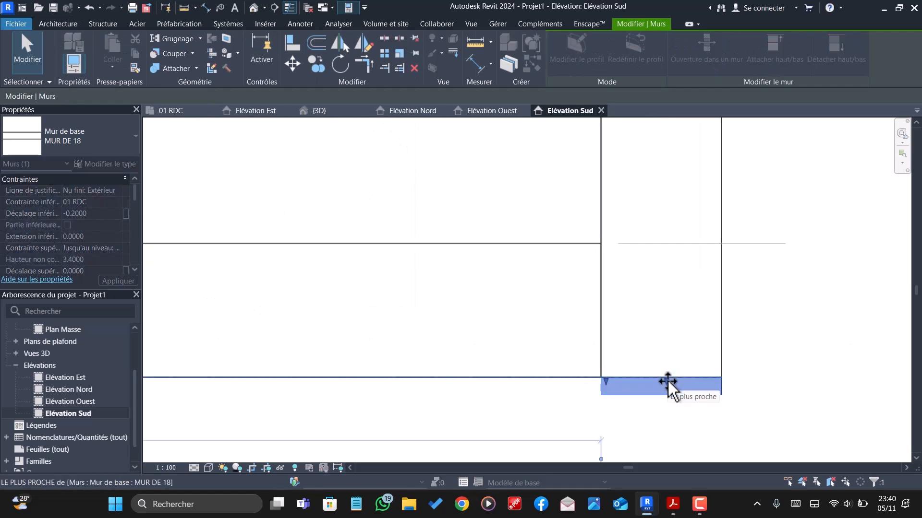
click(650, 401)
scroll(629, 407, down, 4)
scroll(619, 416, down, 6)
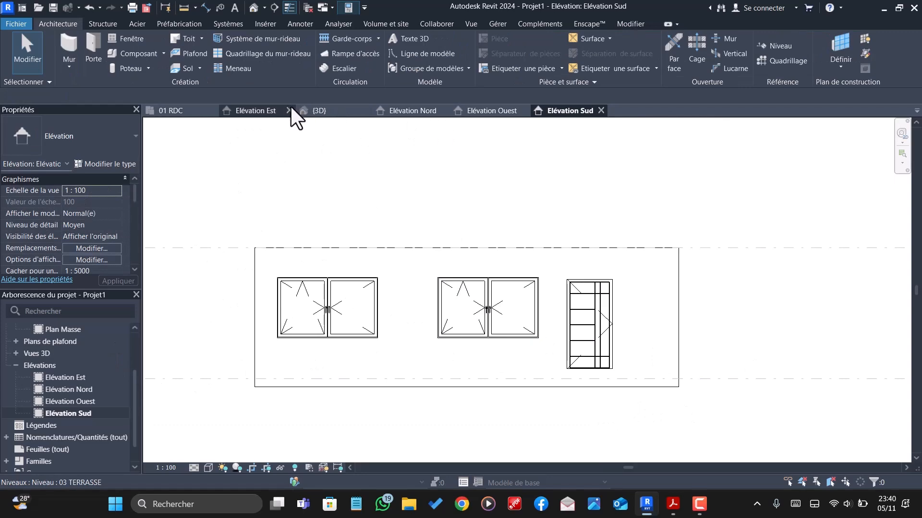
- Return to the {3D} view and inspect the exterior walls around the slab from the front and above
click(331, 111)
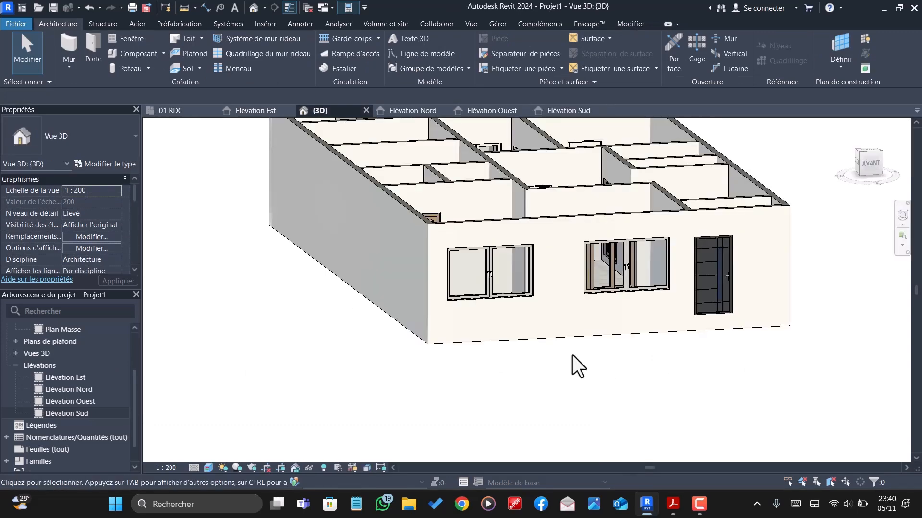
scroll(572, 355, up, 3)
shift+middle_drag(647, 375, 633, 192)
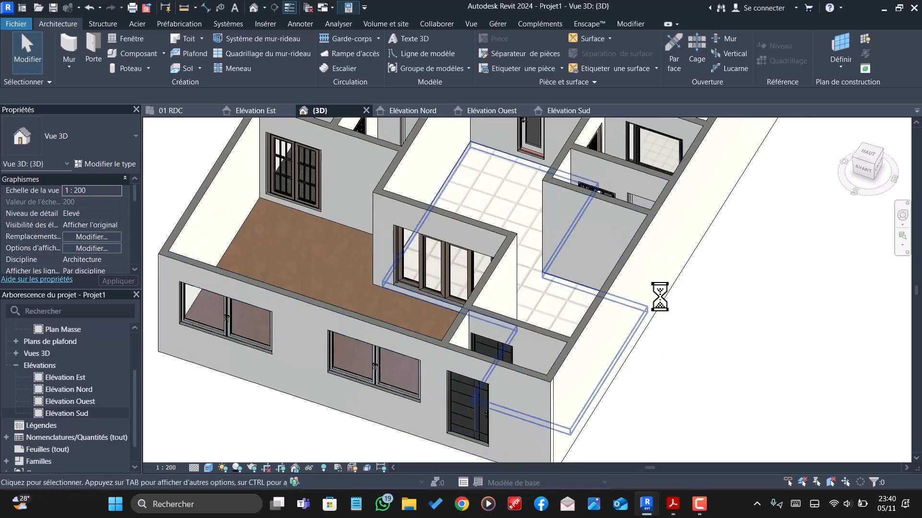
scroll(658, 293, up, 6)
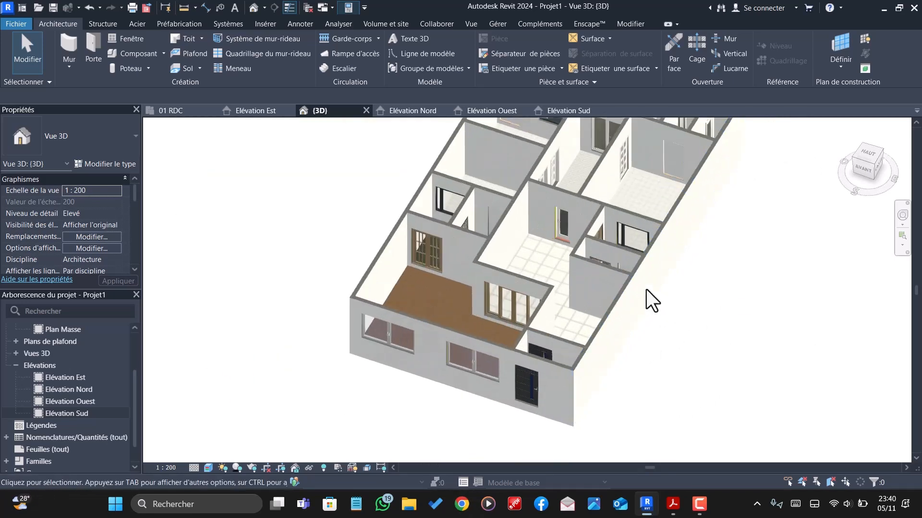
scroll(634, 305, up, 1)
scroll(603, 339, down, 4)
scroll(502, 295, up, 2)
shift+middle_drag(529, 330, 533, 300)
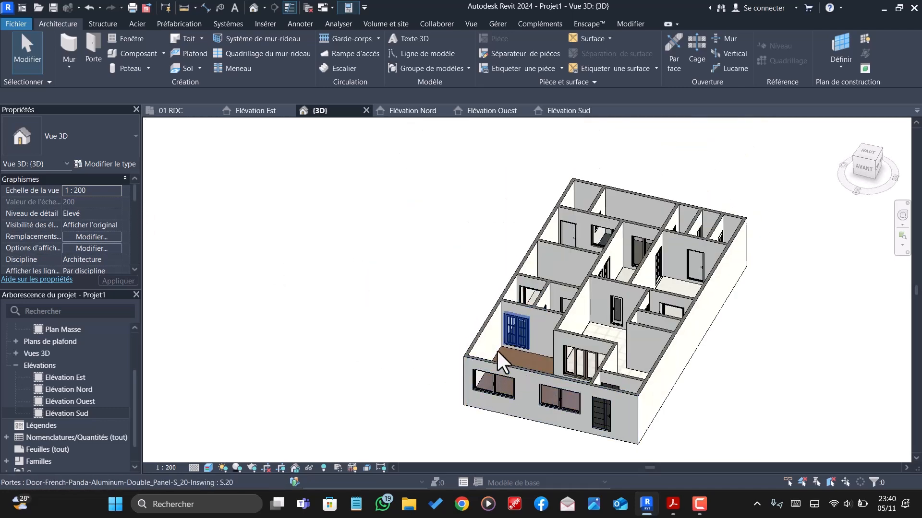
- Examine the lock on the plaster layer's base edge in the section preview of the MUR DE 18 wall assembly
click(480, 332)
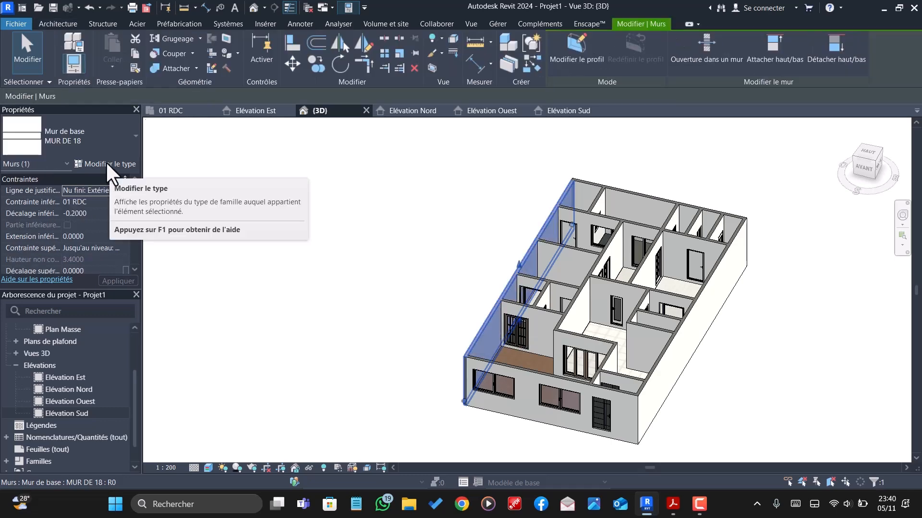
click(99, 164)
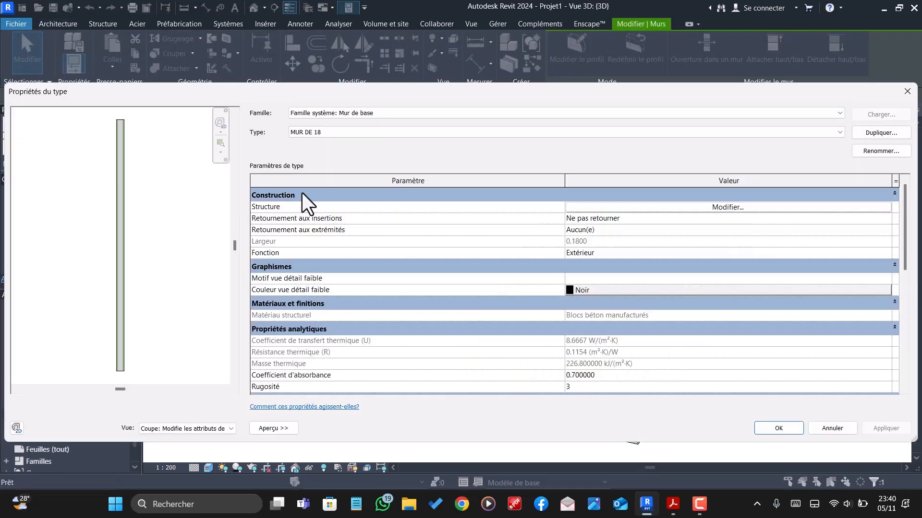
click(736, 209)
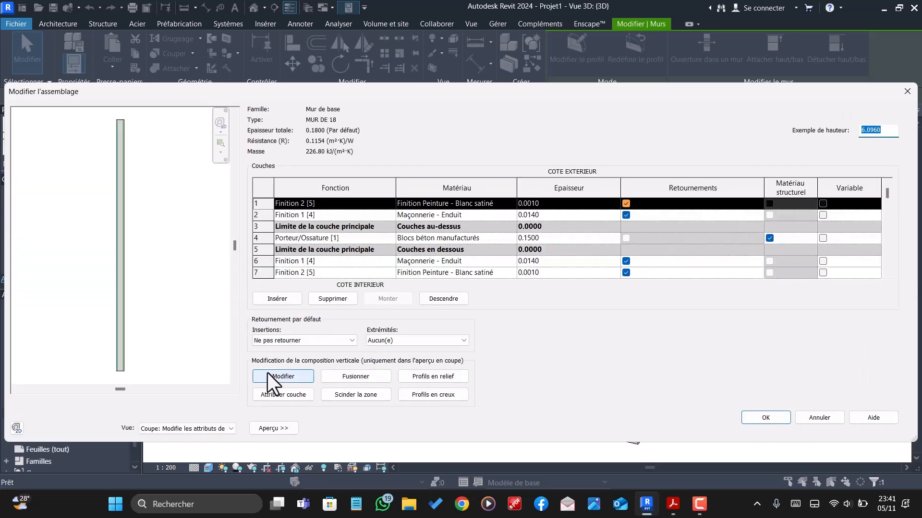
click(292, 375)
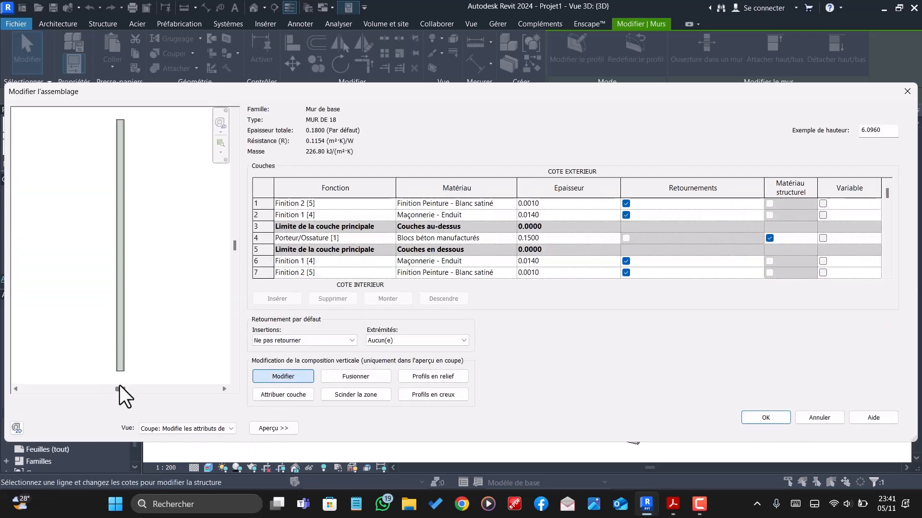
scroll(144, 365, up, 5)
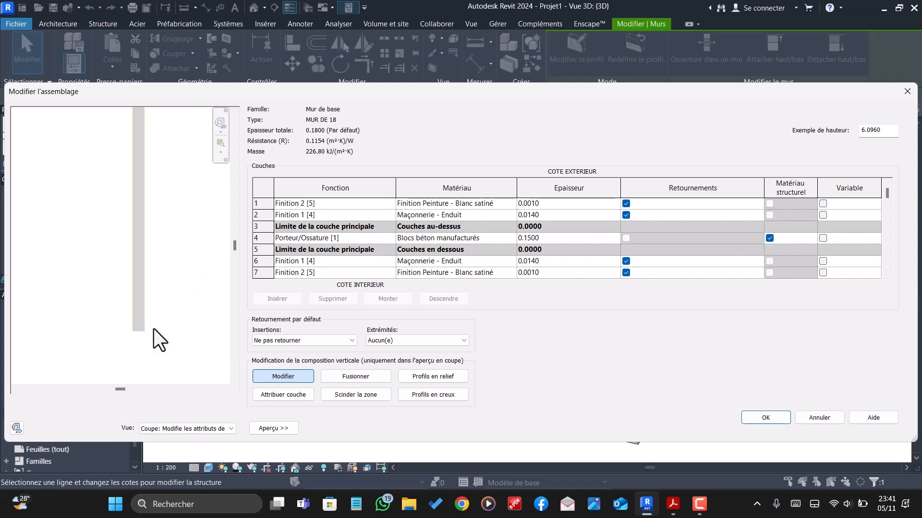
scroll(131, 352, up, 5)
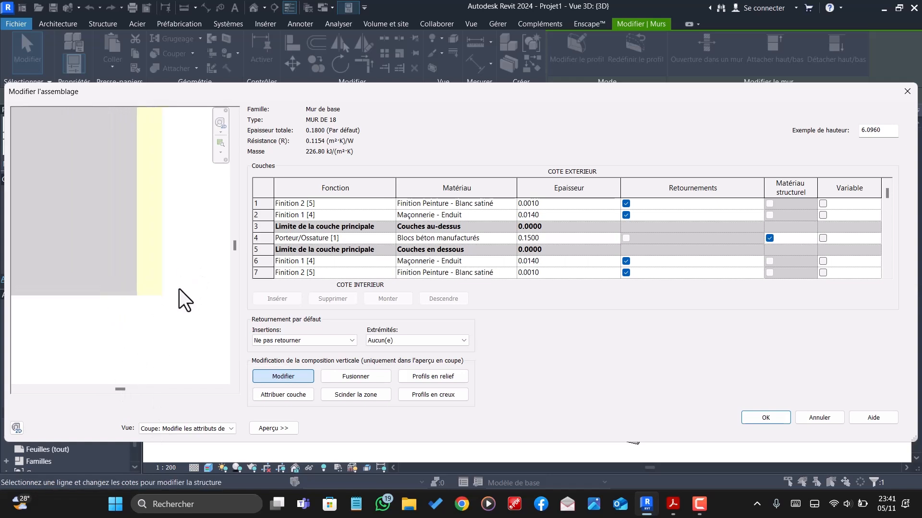
click(145, 299)
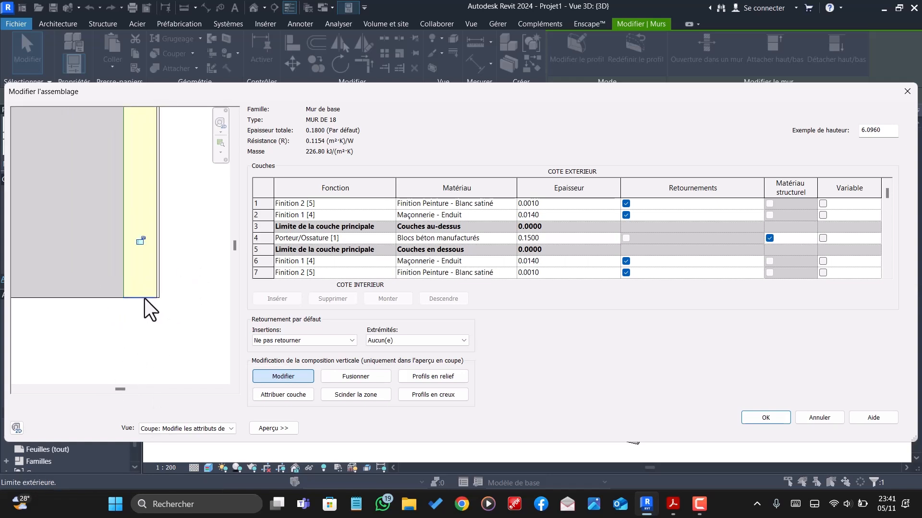
click(141, 240)
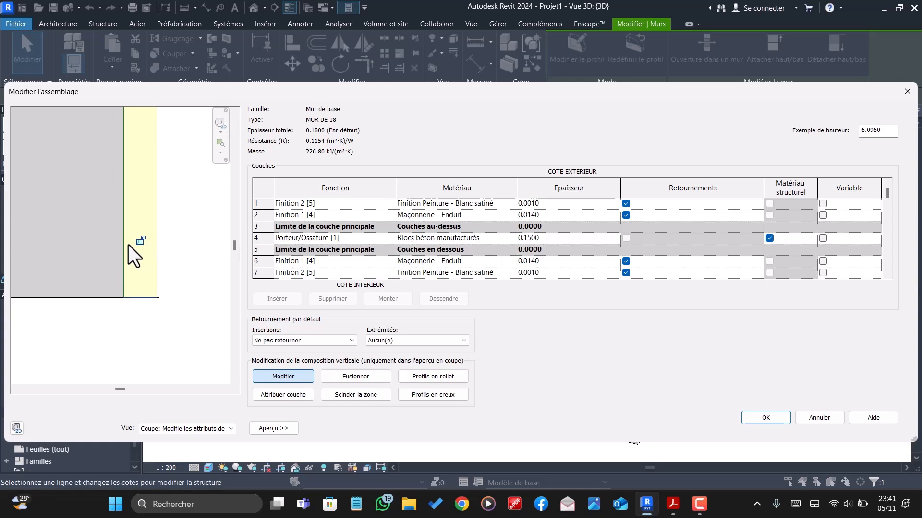
scroll(182, 299, down, 3)
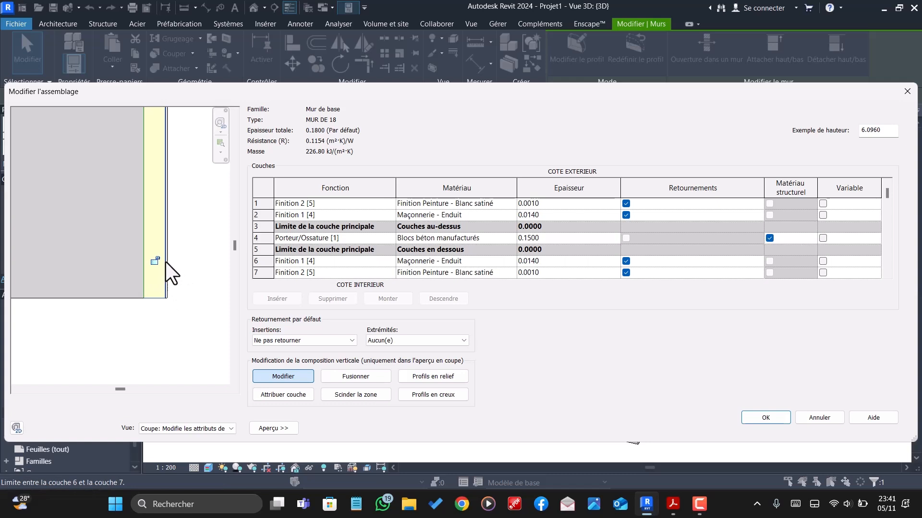
click(768, 419)
click(778, 428)
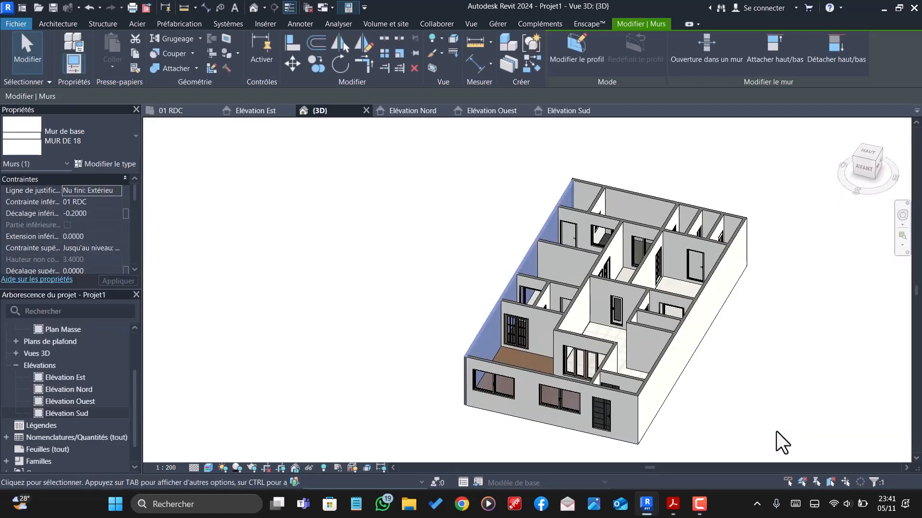
click(457, 343)
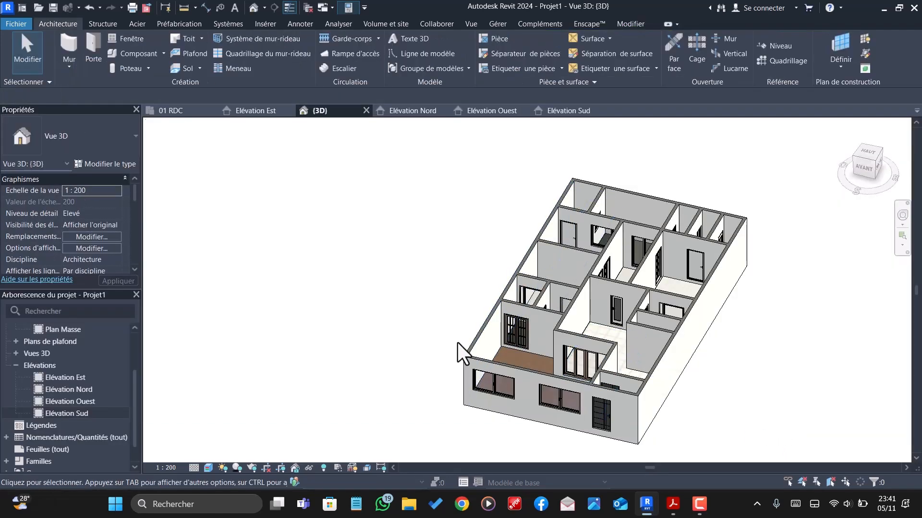
- Set the sill height of the glazed interior door facing the tiled hall to 0.0000
shift+middle_drag(416, 371, 591, 425)
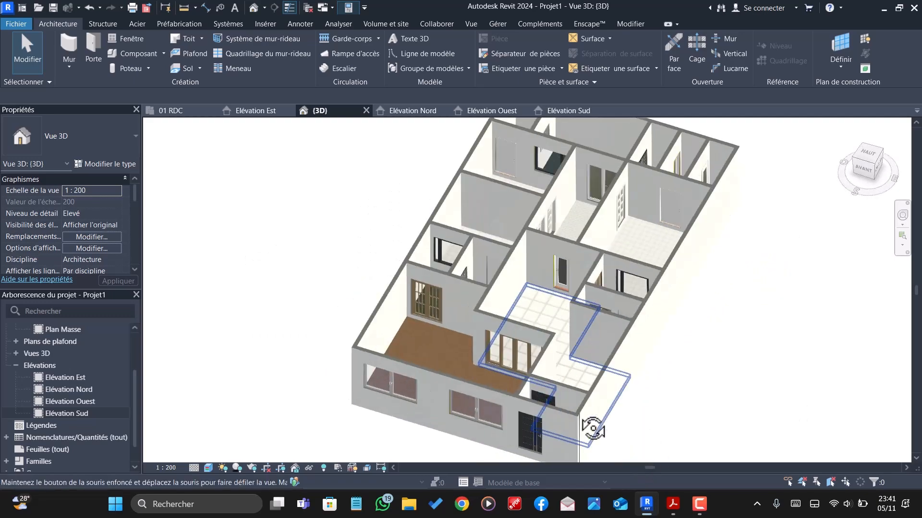
shift+middle_drag(630, 195, 572, 300)
scroll(541, 335, up, 2)
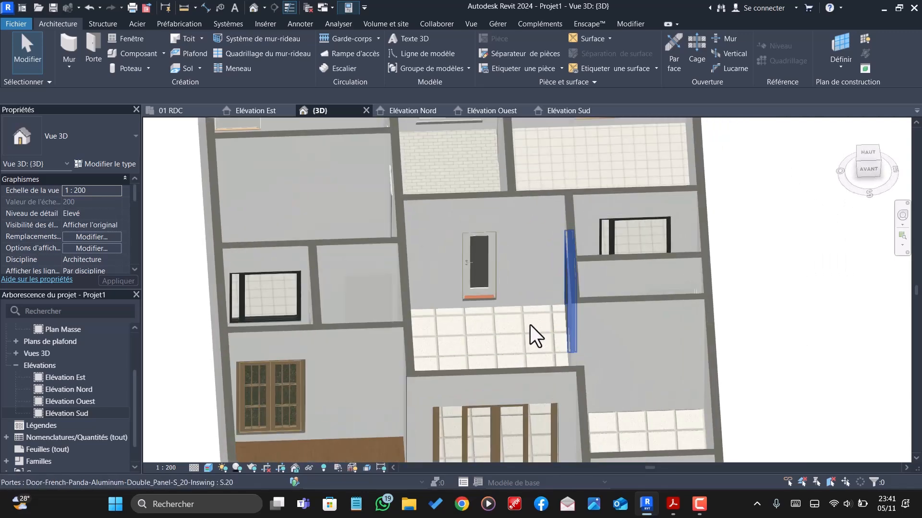
click(475, 263)
scroll(475, 263, down, 3)
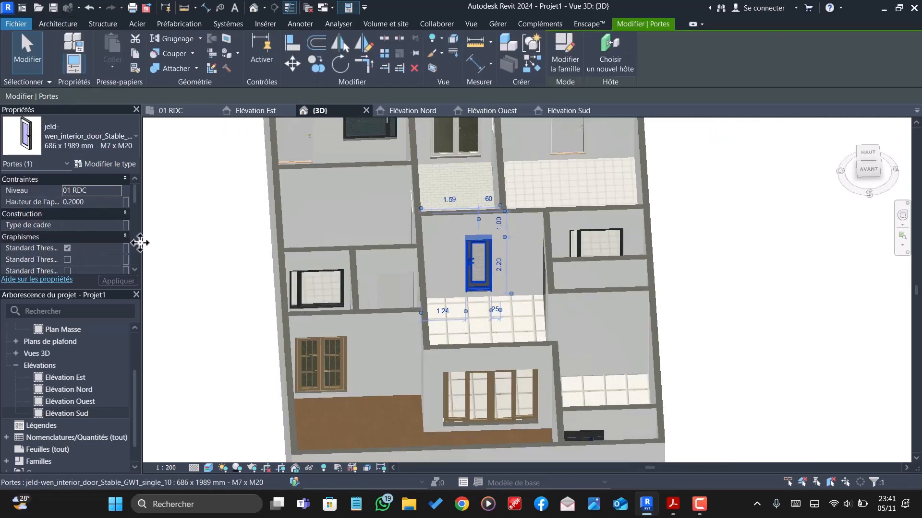
click(102, 203)
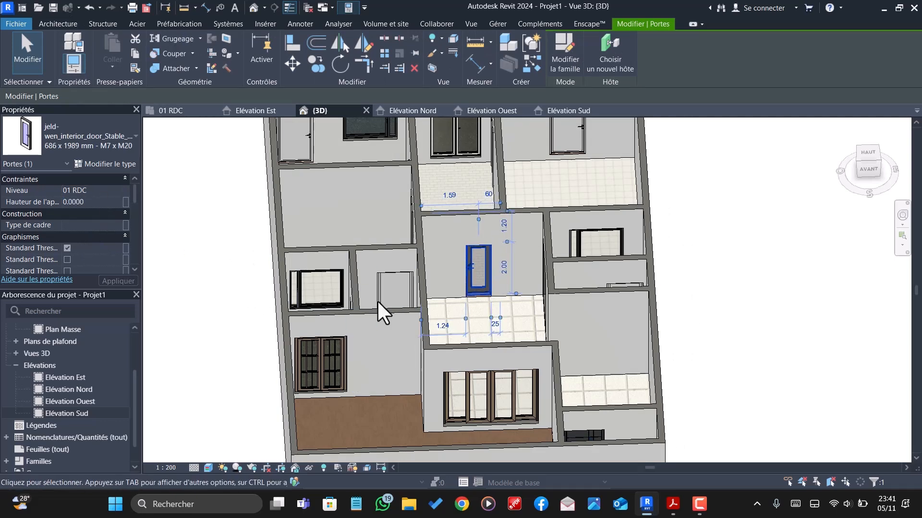
scroll(519, 317, up, 4)
key(Escape)
- Examine the glazed interior door's threshold against the tiled floor and set the door's sill height to 0.2000
scroll(428, 269, up, 5)
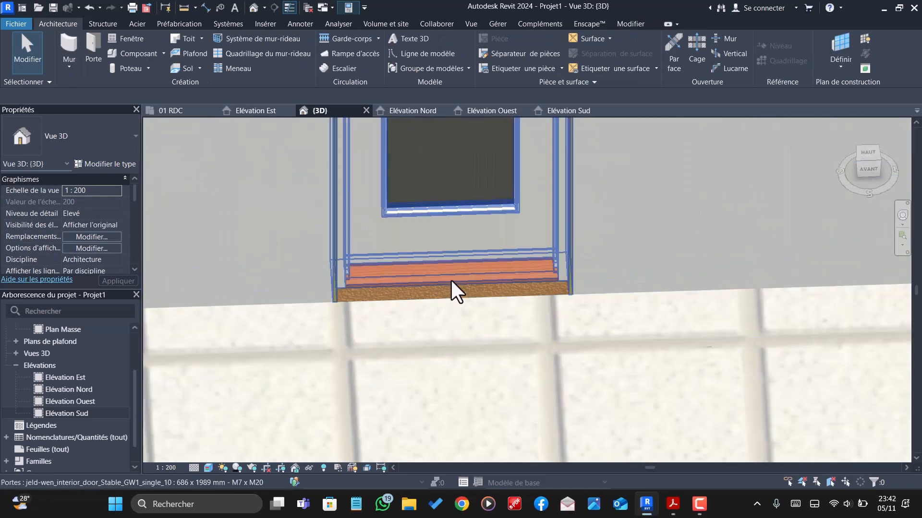
click(451, 280)
key(Escape)
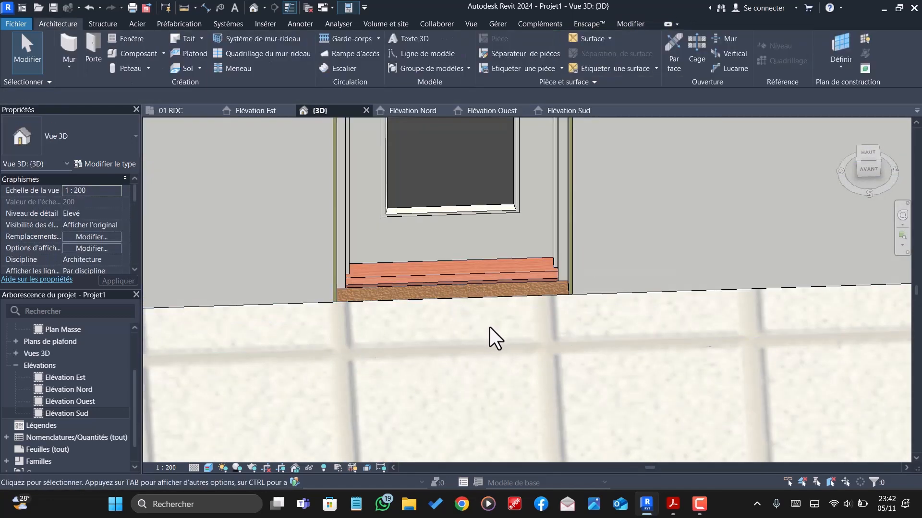
shift+middle_drag(490, 328, 102, 240)
click(449, 231)
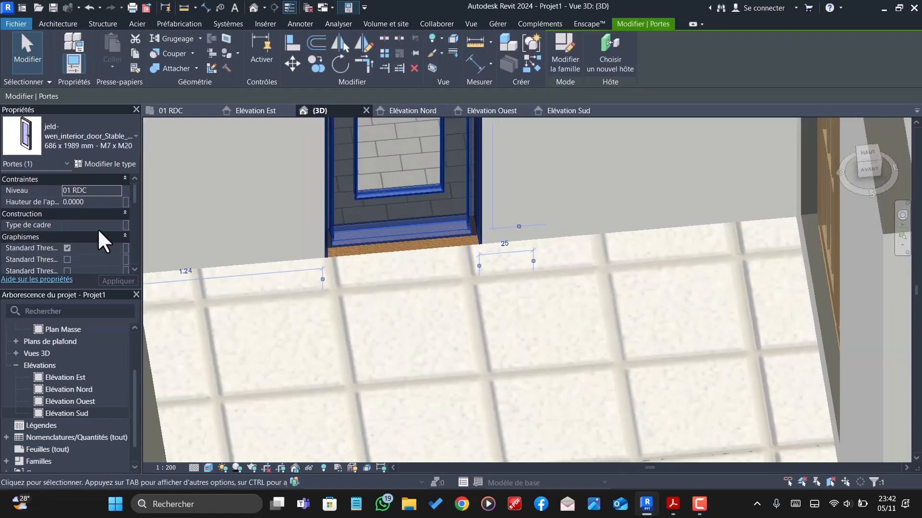
click(99, 203)
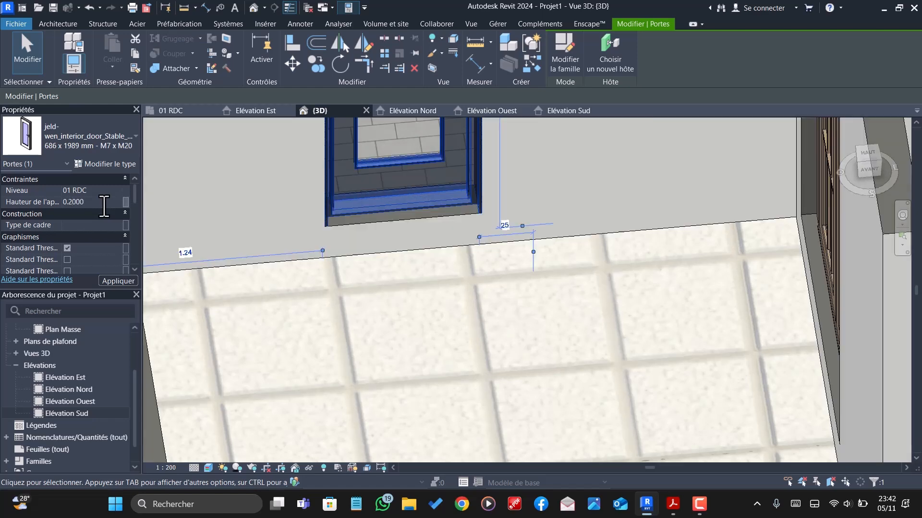
key(Escape)
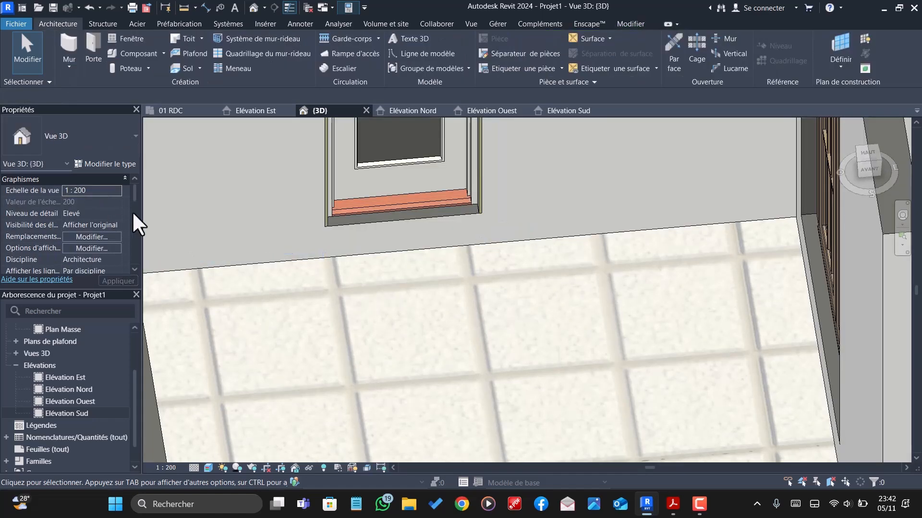
- Examine the tiled hall floor by the glazed interior door and the surrounding rooms' floors from above and the right side
click(411, 257)
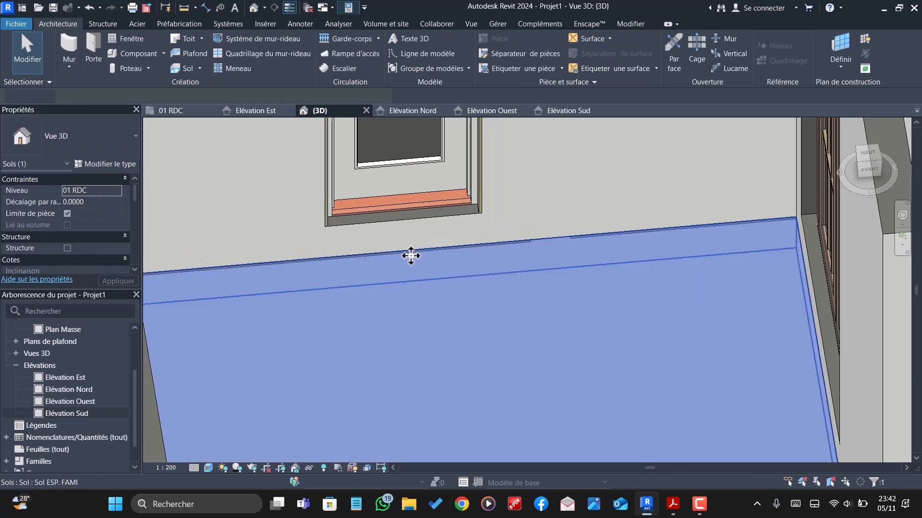
key(Escape)
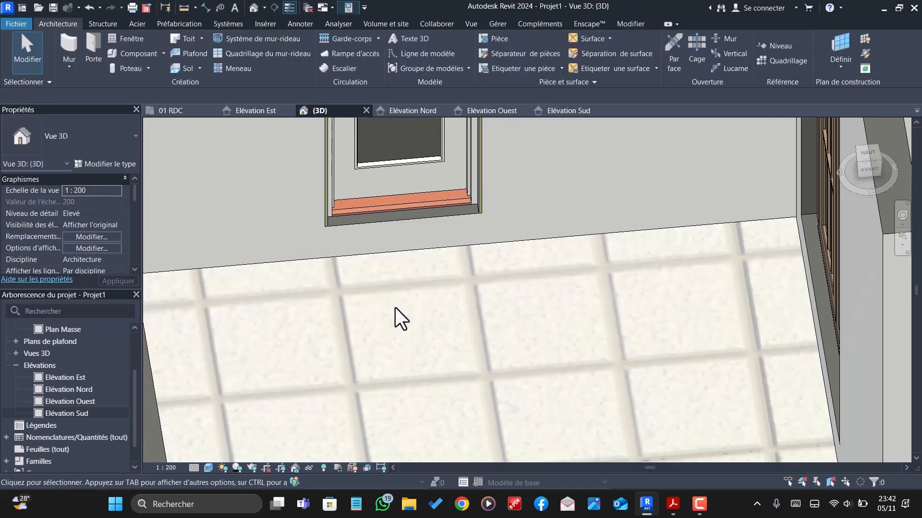
scroll(394, 317, down, 5)
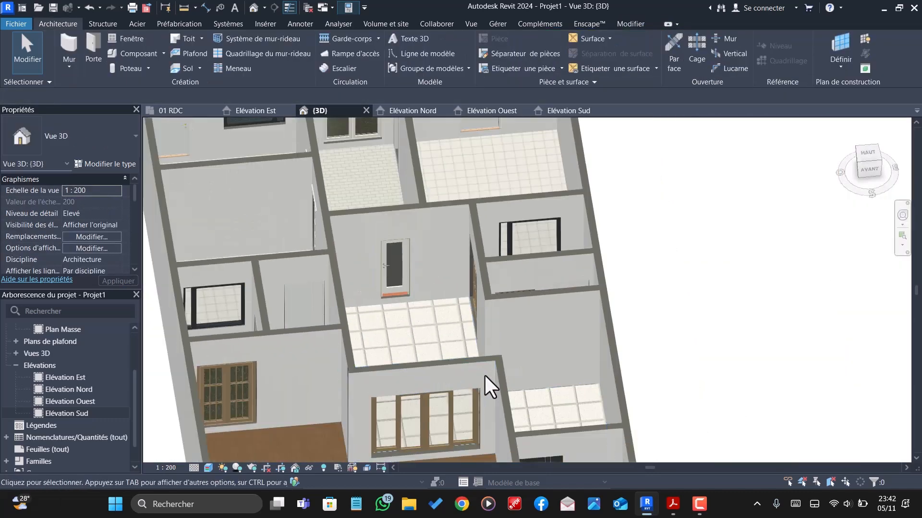
scroll(484, 373, down, 3)
shift+middle_drag(500, 402, 439, 361)
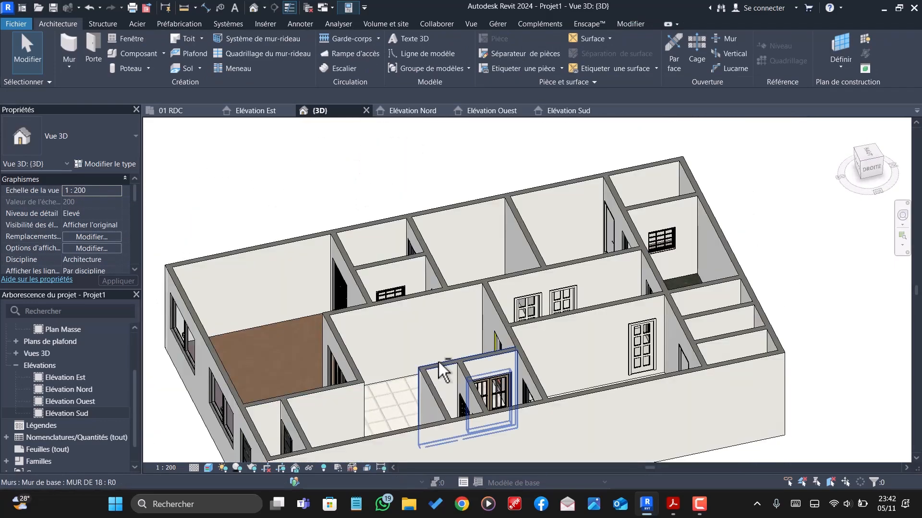
scroll(488, 336, down, 5)
shift+middle_drag(487, 336, 371, 330)
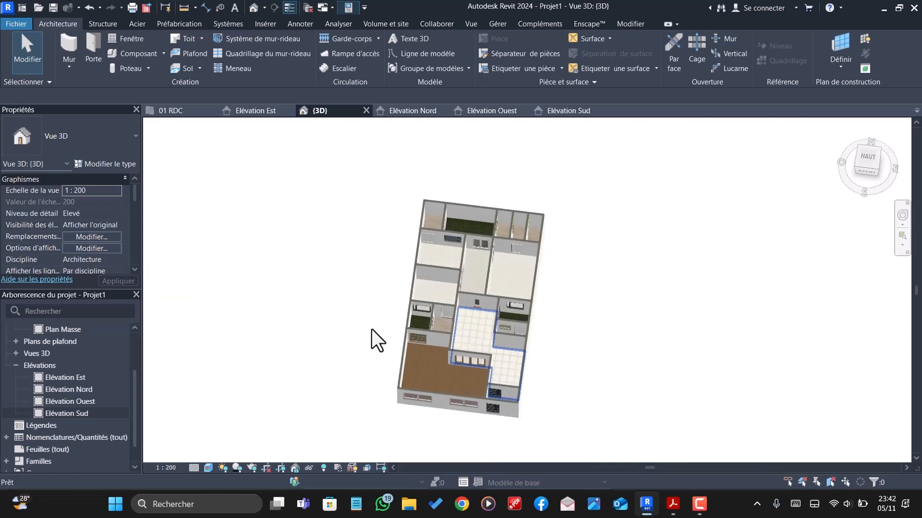
scroll(474, 326, up, 6)
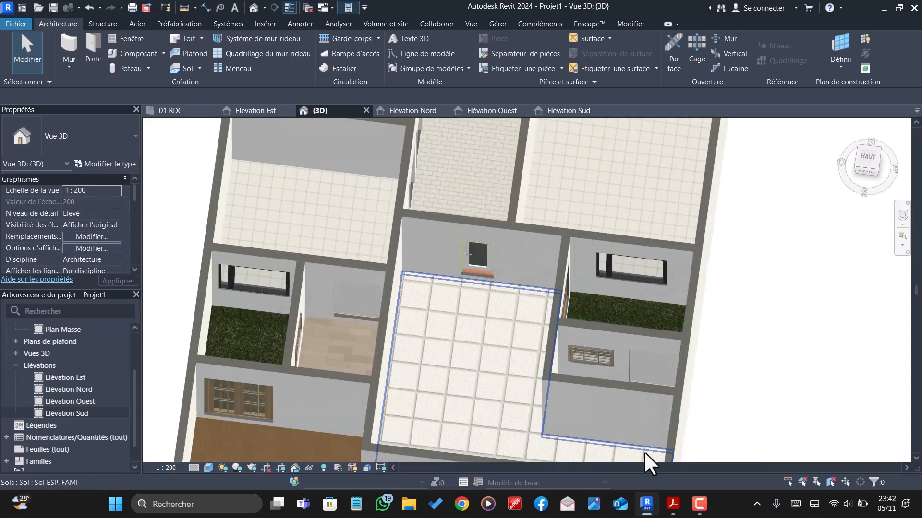
shift+middle_drag(638, 403, 549, 312)
scroll(408, 206, down, 5)
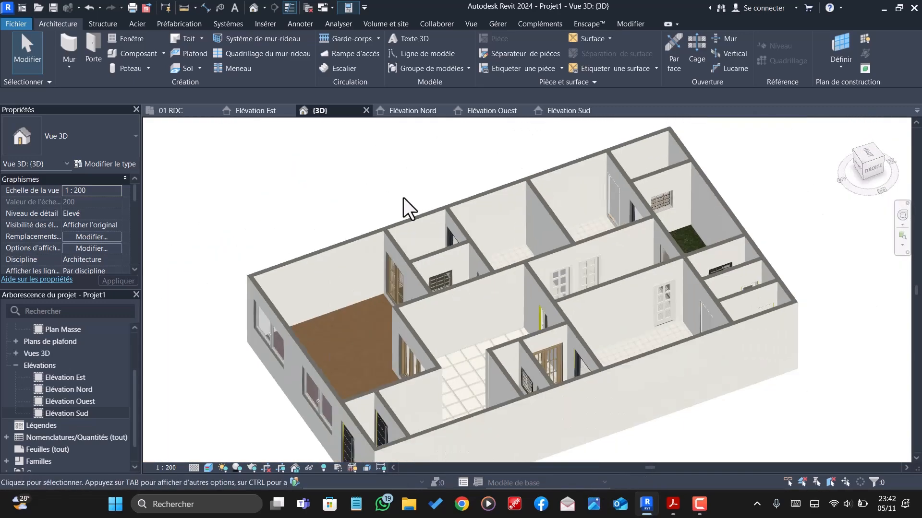
- Inspect the rooms along the house's left side, checking their doors, windows and floor finishes against the walls
shift+middle_drag(408, 206, 212, 383)
scroll(268, 338, up, 4)
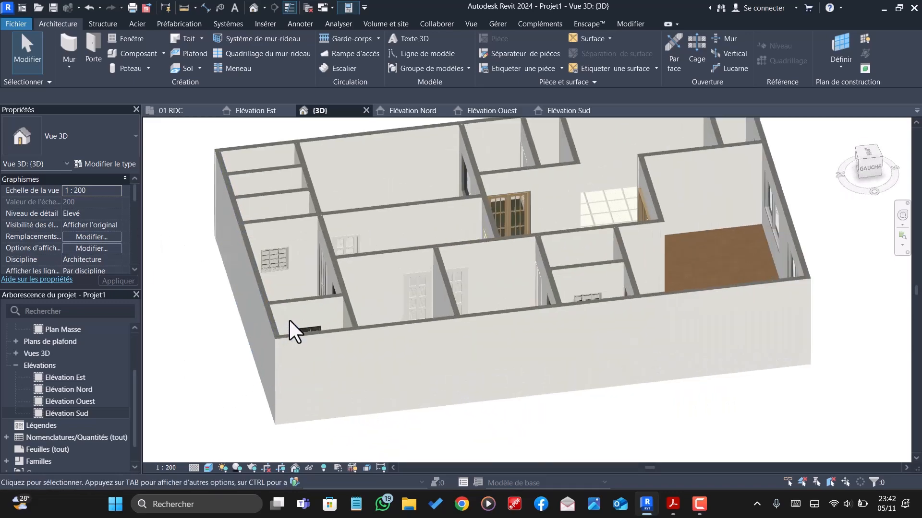
shift+middle_drag(290, 320, 425, 269)
scroll(511, 268, up, 5)
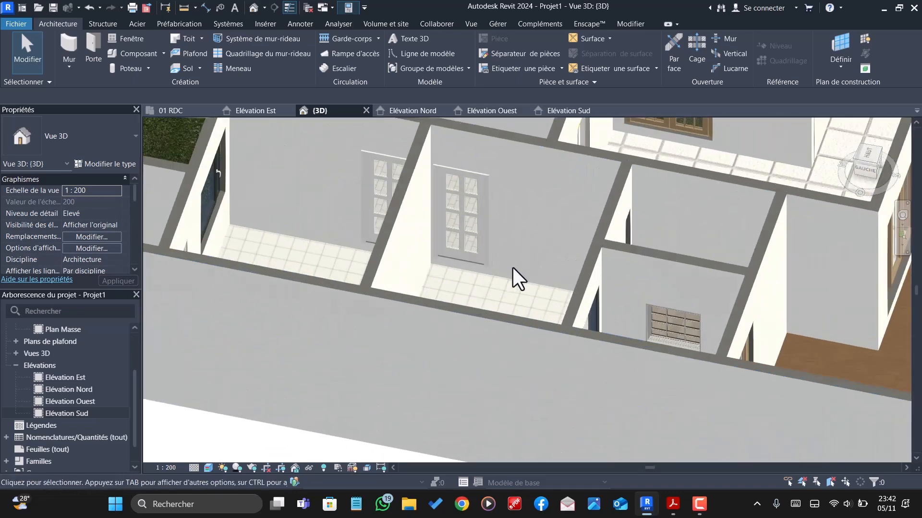
shift+middle_drag(514, 291, 476, 340)
scroll(469, 322, down, 5)
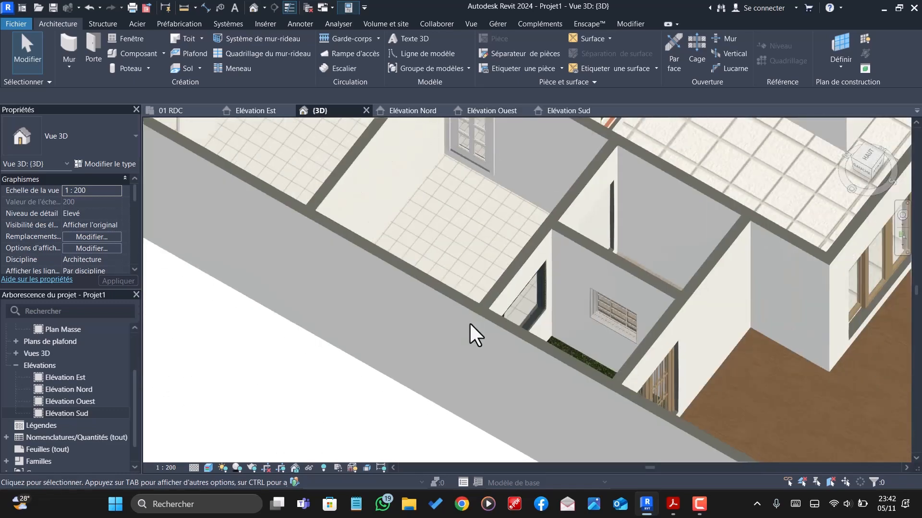
shift+middle_drag(624, 362, 395, 317)
scroll(608, 233, down, 3)
shift+middle_drag(608, 233, 663, 387)
scroll(657, 377, down, 1)
scroll(814, 278, up, 3)
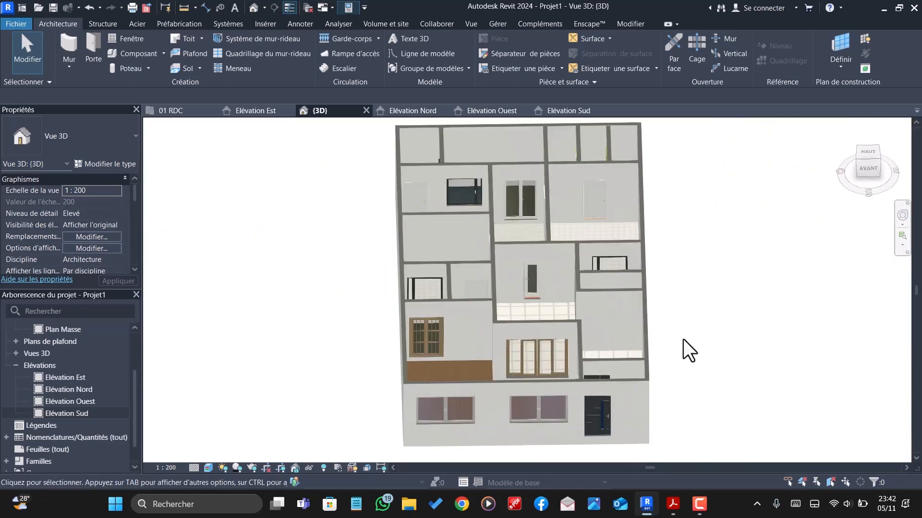
- Review the whole ground floor from the front and above, including the entrance, the brown-floored room and the tiled halls
shift+middle_drag(702, 360, 675, 301)
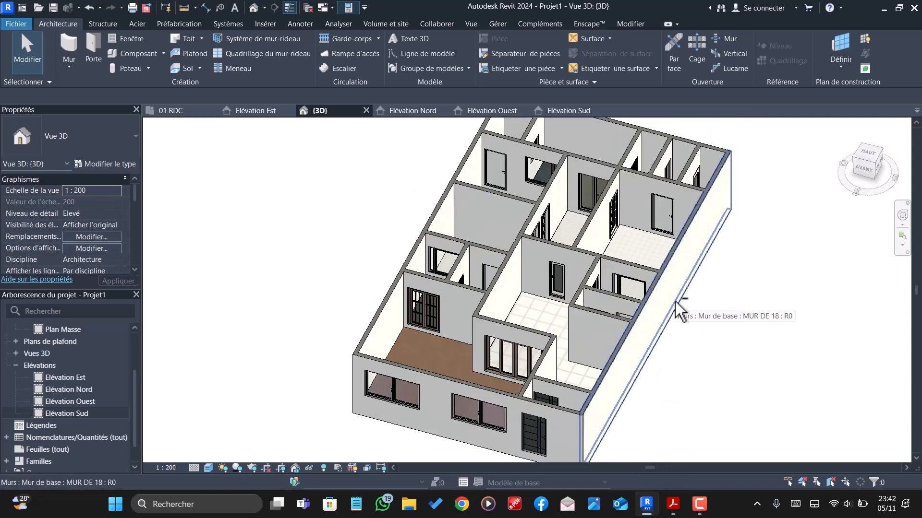
shift+middle_drag(612, 379, 649, 470)
scroll(621, 295, down, 3)
shift+middle_drag(621, 295, 639, 349)
scroll(618, 323, up, 3)
scroll(619, 326, up, 3)
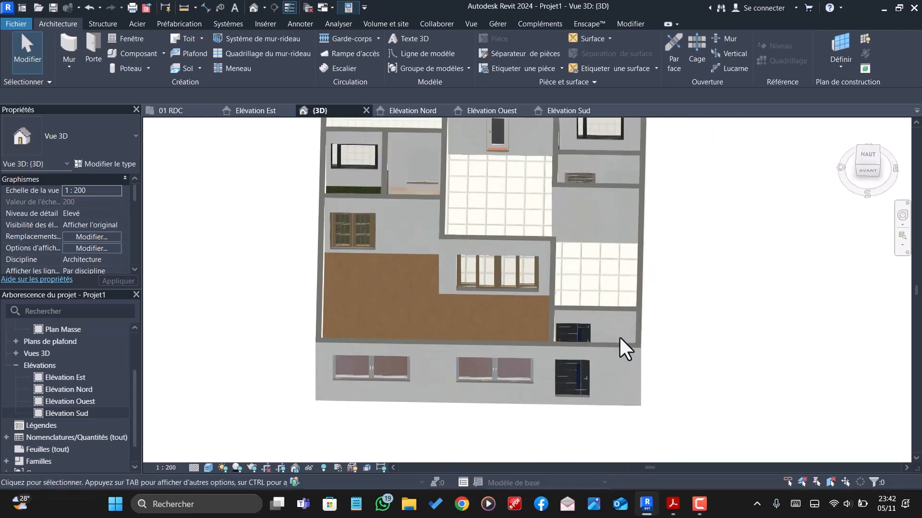
scroll(632, 379, down, 5)
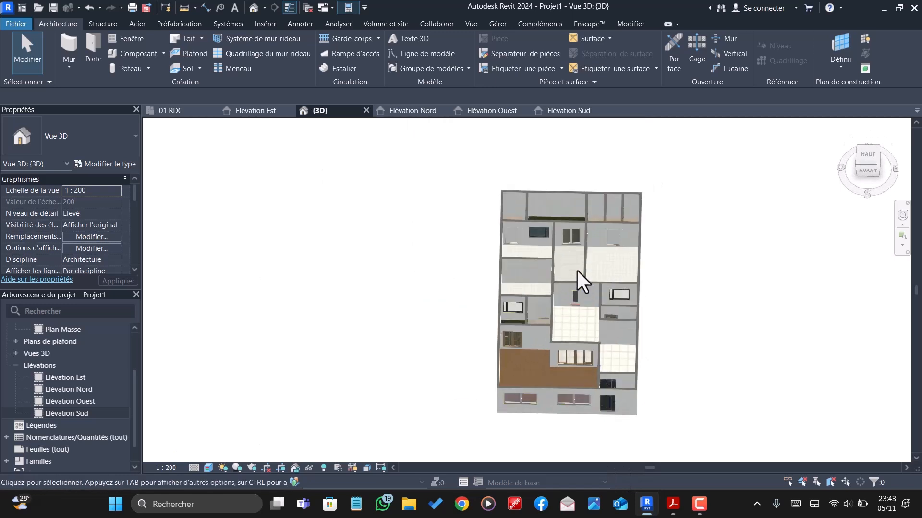
shift+middle_drag(582, 383, 491, 336)
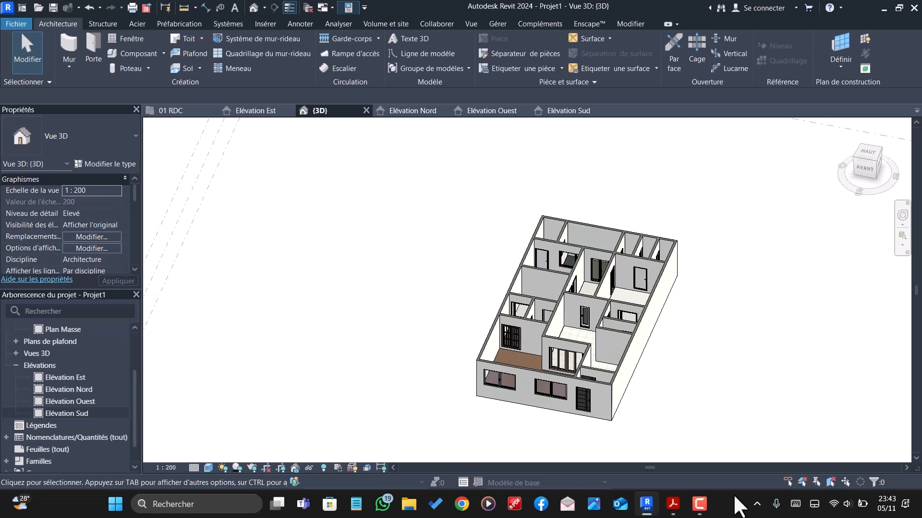
click(701, 510)
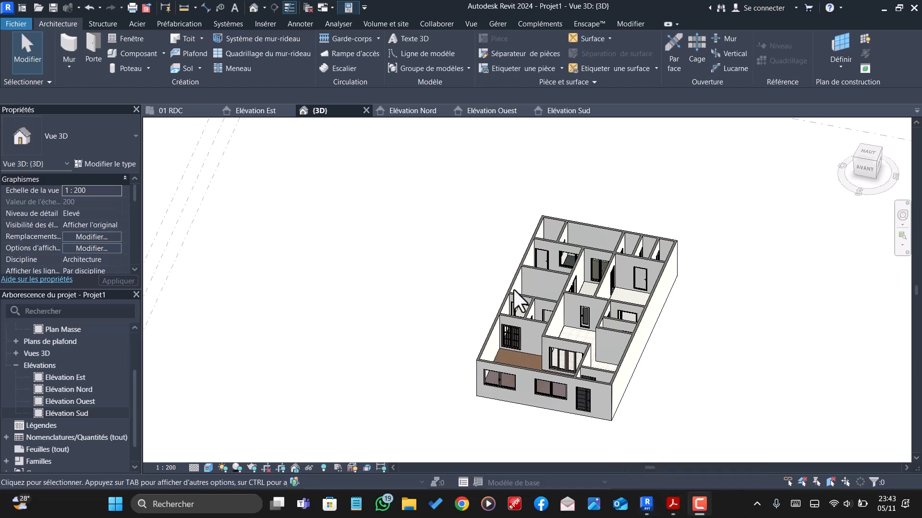